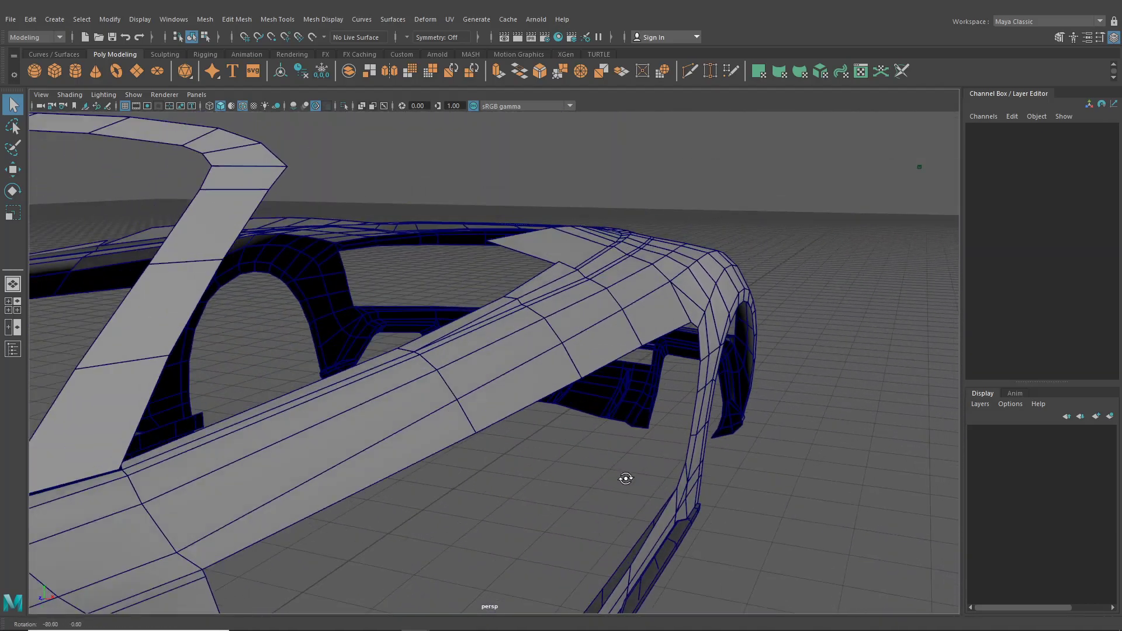
Inspect the side skirt and its added trim piece up close, checking the shading with the wireframe overlay off and on
{"action": "left_click", "coordinate": [641, 434]}
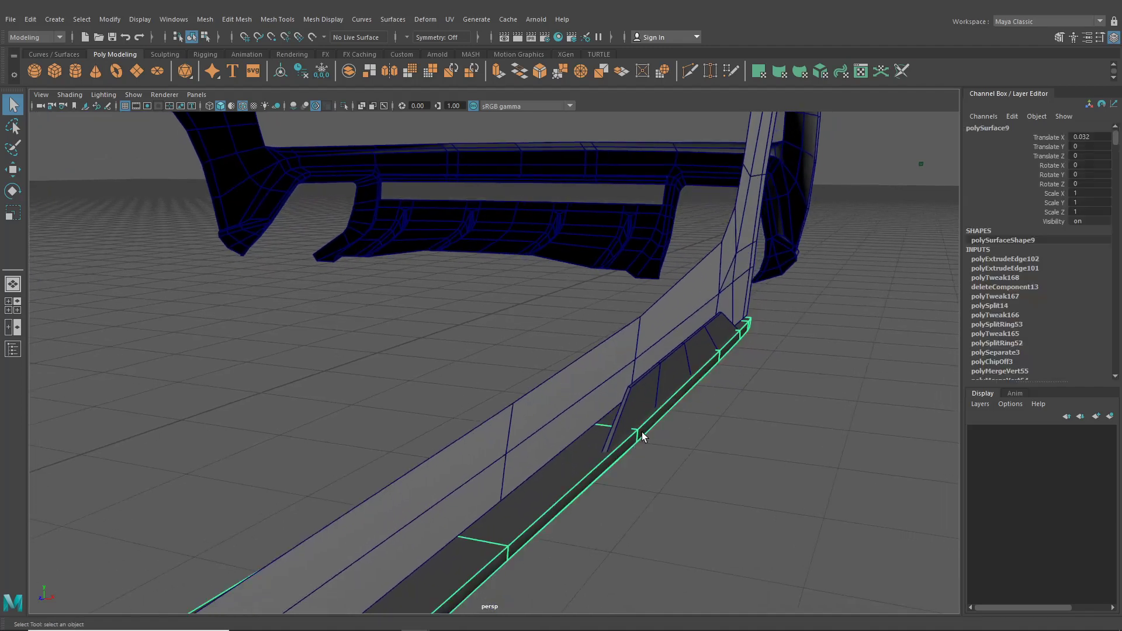
{"action": "right_click_drag", "start_coordinate": [637, 433], "coordinate": [595, 349]}
{"action": "right_click_drag", "start_coordinate": [570, 291], "coordinate": [581, 306]}
{"action": "left_click_drag", "start_coordinate": [614, 426], "coordinate": [723, 418], "text": "alt"}
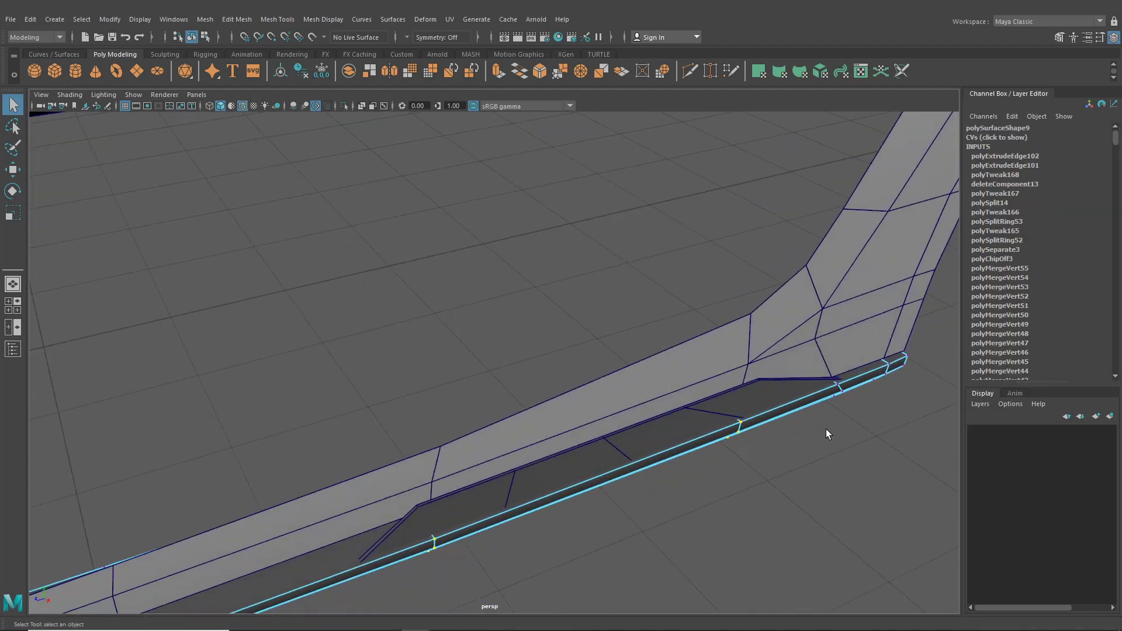
{"action": "left_click_drag", "start_coordinate": [846, 426], "coordinate": [676, 444], "text": "alt"}
{"action": "middle_click_drag", "start_coordinate": [676, 444], "coordinate": [754, 355], "text": "alt"}
{"action": "scroll", "coordinate": [754, 354], "scroll_direction": "up", "scroll_amount": 3}
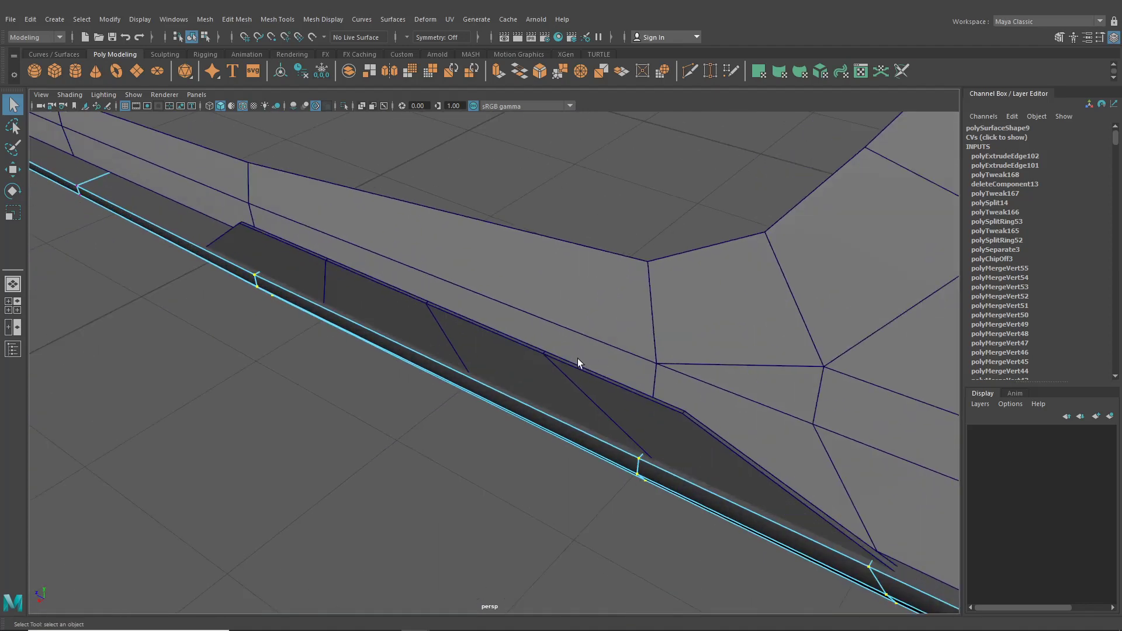
{"action": "left_click", "coordinate": [193, 38]}
{"action": "left_click", "coordinate": [405, 315]}
{"action": "left_click_drag", "start_coordinate": [405, 314], "coordinate": [365, 319], "text": "alt"}
{"action": "middle_click_drag", "start_coordinate": [366, 319], "coordinate": [412, 303], "text": "alt"}
{"action": "left_click_drag", "start_coordinate": [412, 304], "coordinate": [359, 131], "text": "alt"}
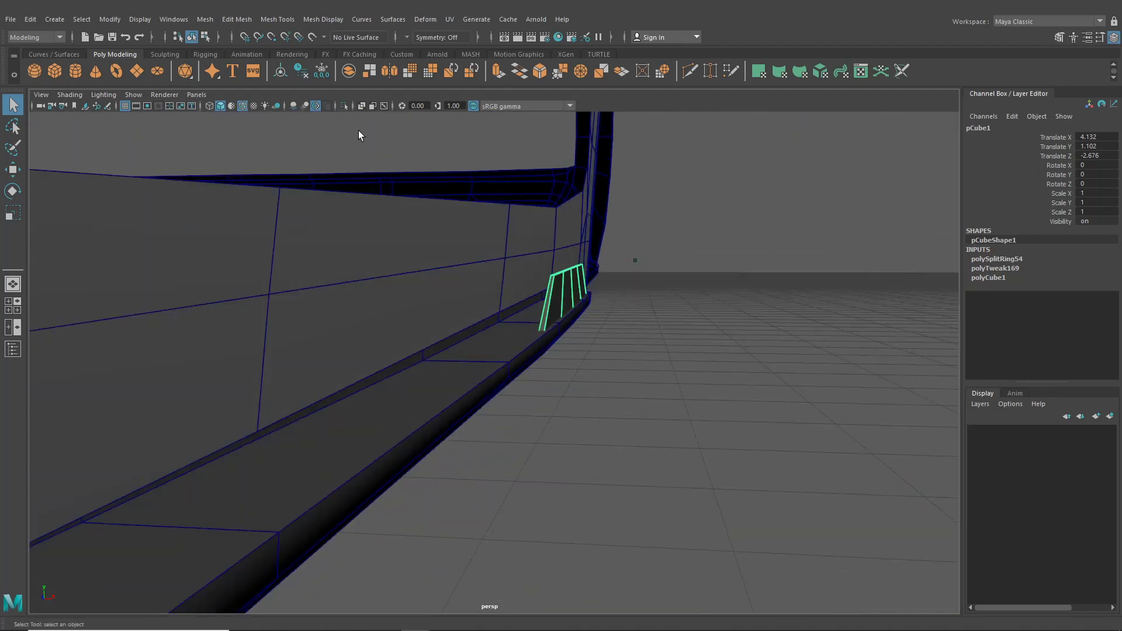
{"action": "left_click", "coordinate": [243, 106]}
{"action": "left_click", "coordinate": [760, 365]}
{"action": "mouse_move", "coordinate": [761, 358]}
{"action": "left_mouse_down", "text": "alt"}
{"action": "mouse_move", "coordinate": [762, 370]}
{"action": "mouse_move", "coordinate": [659, 386]}
{"action": "left_mouse_up", "text": "alt"}
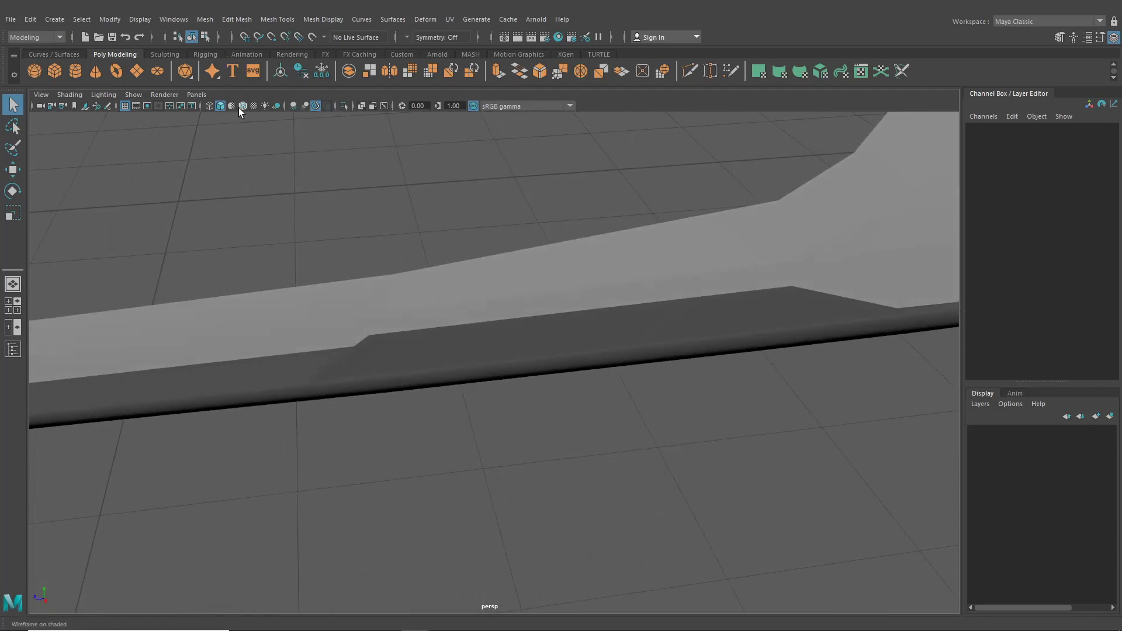
{"action": "left_click", "coordinate": [243, 106]}
Examine the car body's rear deck opening and compare its edge with the top-view blueprint in the four-view layout
{"action": "scroll", "coordinate": [500, 293], "scroll_direction": "down", "scroll_amount": 10}
{"action": "mouse_move", "coordinate": [501, 293]}
{"action": "left_mouse_down", "text": "alt"}
{"action": "mouse_move", "coordinate": [566, 328]}
{"action": "mouse_move", "coordinate": [381, 313]}
{"action": "mouse_move", "coordinate": [439, 320]}
{"action": "left_mouse_up", "text": "alt"}
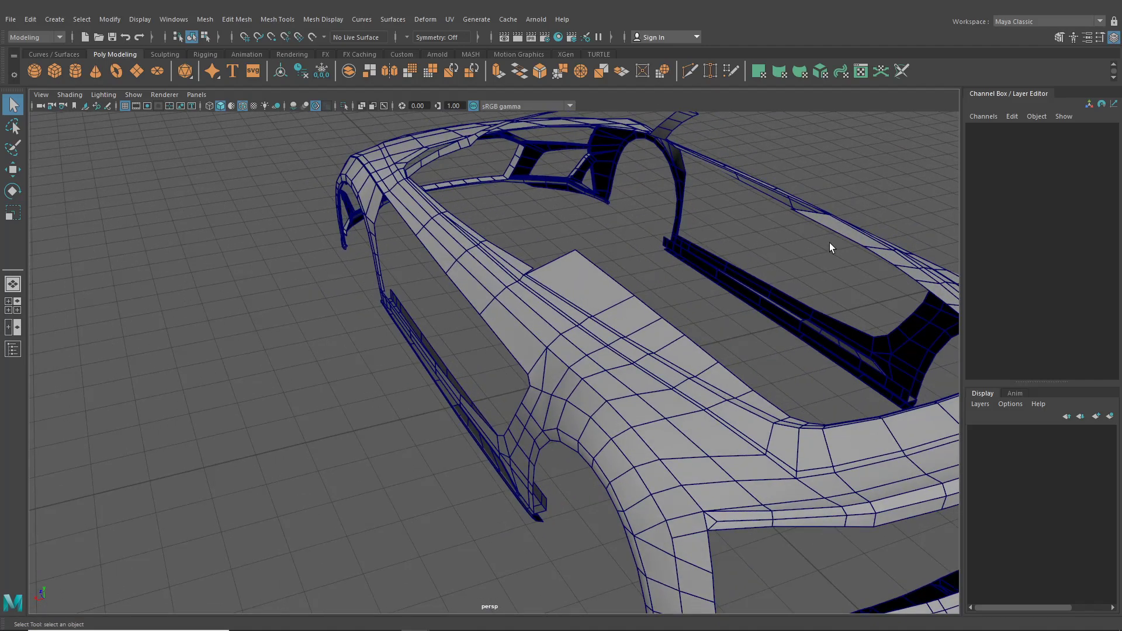
{"action": "left_click_drag", "start_coordinate": [675, 243], "coordinate": [530, 244], "text": "alt"}
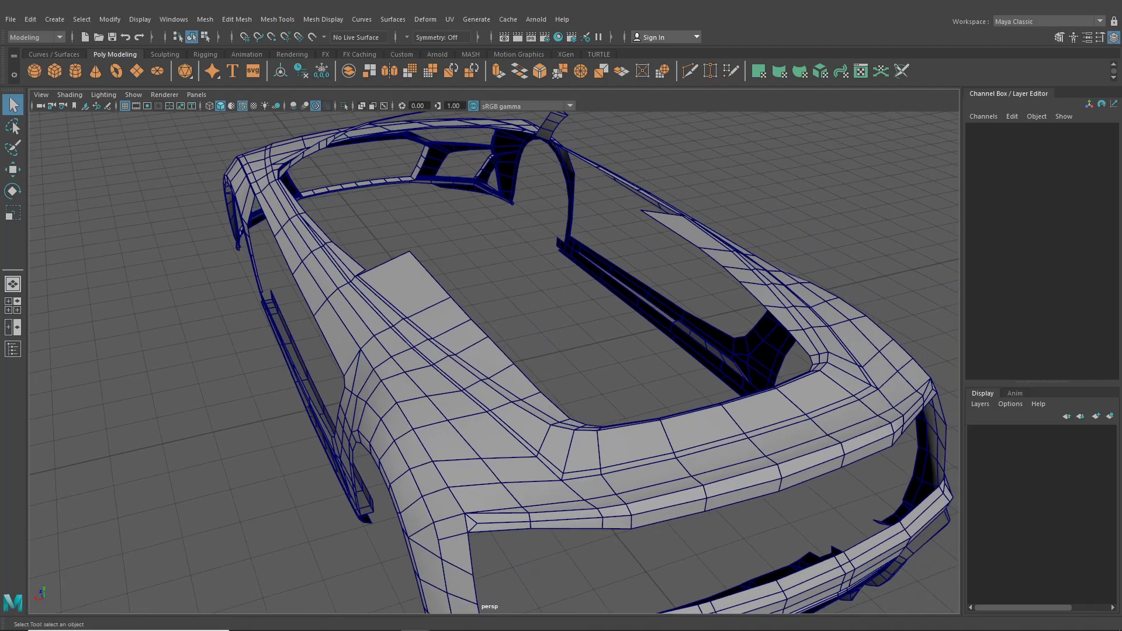
{"action": "left_click_drag", "start_coordinate": [786, 193], "coordinate": [671, 235], "text": "alt"}
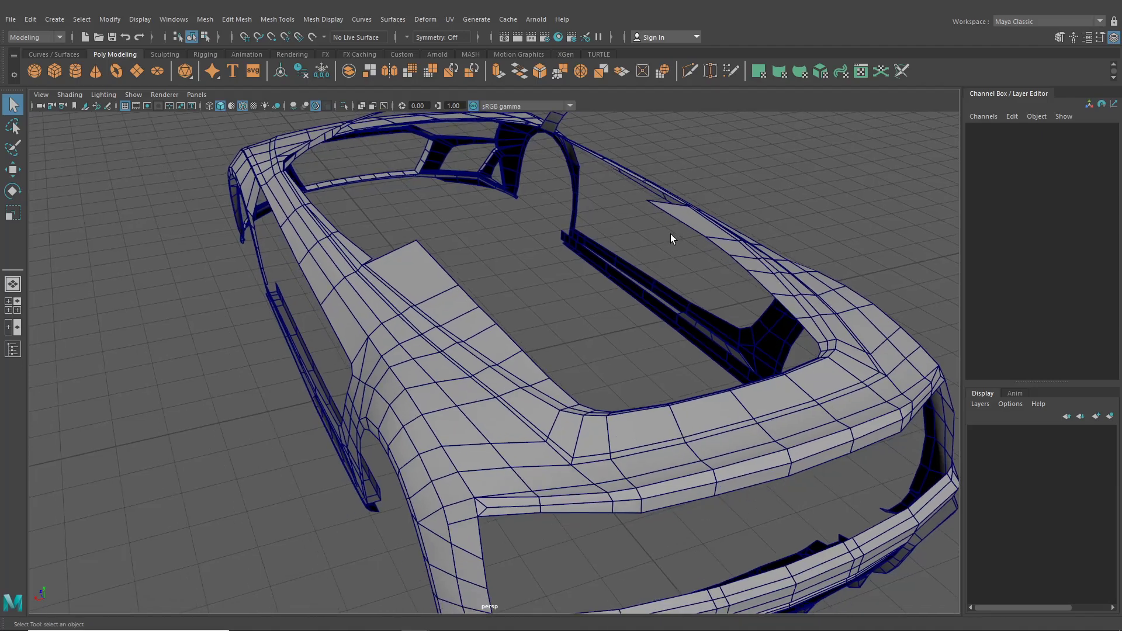
{"action": "mouse_move", "coordinate": [467, 322]}
{"action": "left_mouse_down", "text": "alt"}
{"action": "mouse_move", "coordinate": [564, 340]}
{"action": "mouse_move", "coordinate": [588, 318]}
{"action": "mouse_move", "coordinate": [623, 317]}
{"action": "mouse_move", "coordinate": [474, 315]}
{"action": "left_mouse_up", "text": "alt"}
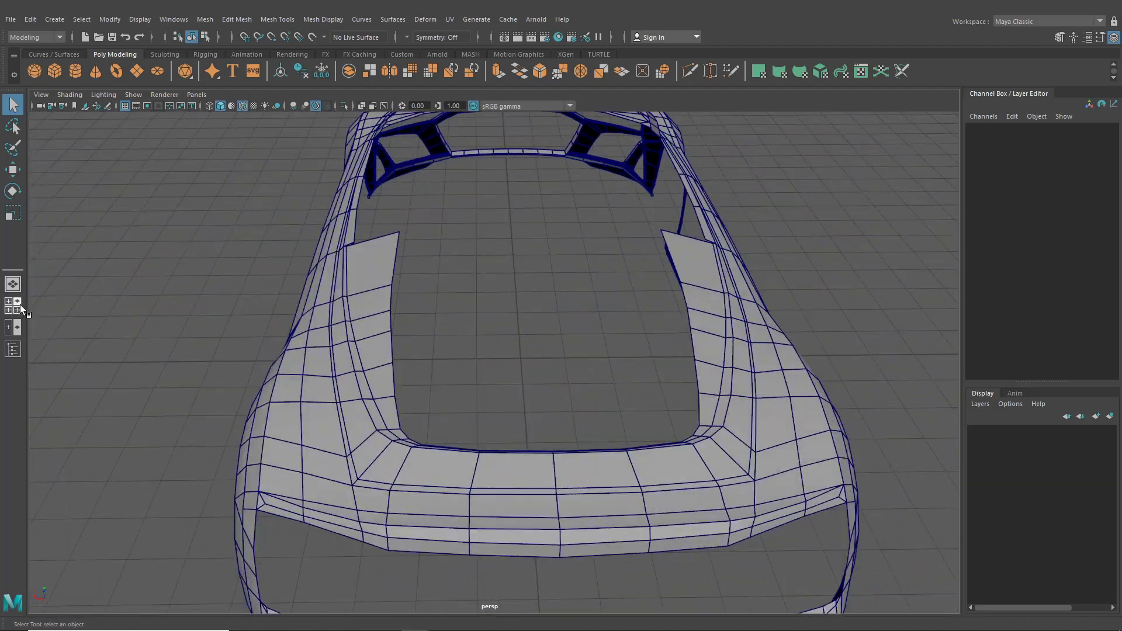
{"action": "key", "text": "space"}
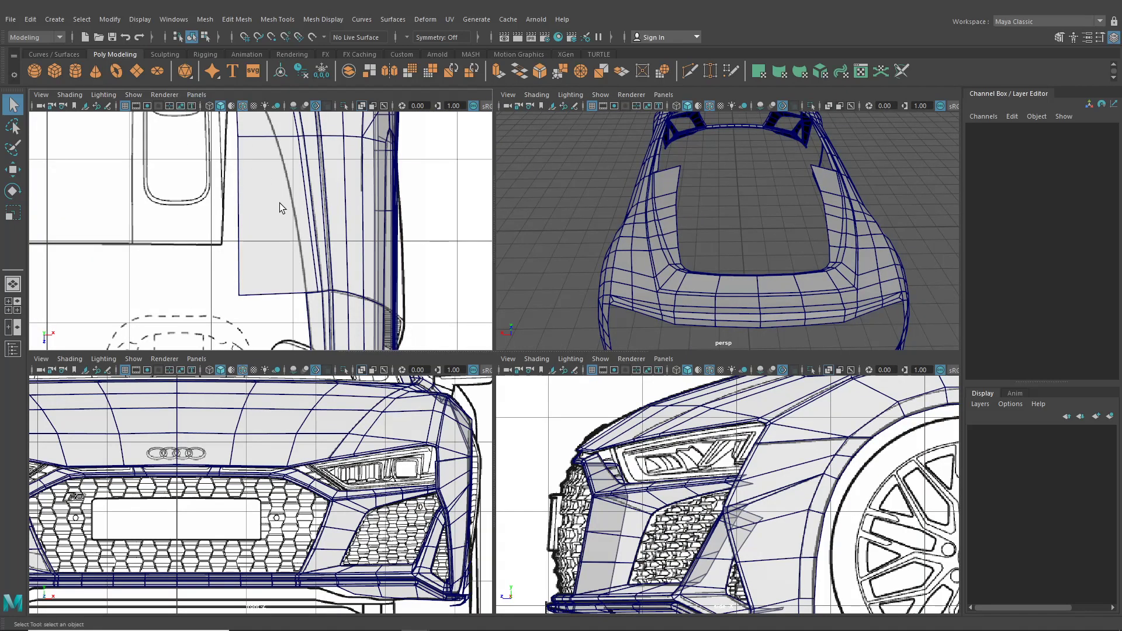
{"action": "middle_click_drag", "start_coordinate": [281, 206], "coordinate": [354, 320], "text": "alt"}
{"action": "middle_click_drag", "start_coordinate": [344, 239], "coordinate": [375, 342], "text": "alt"}
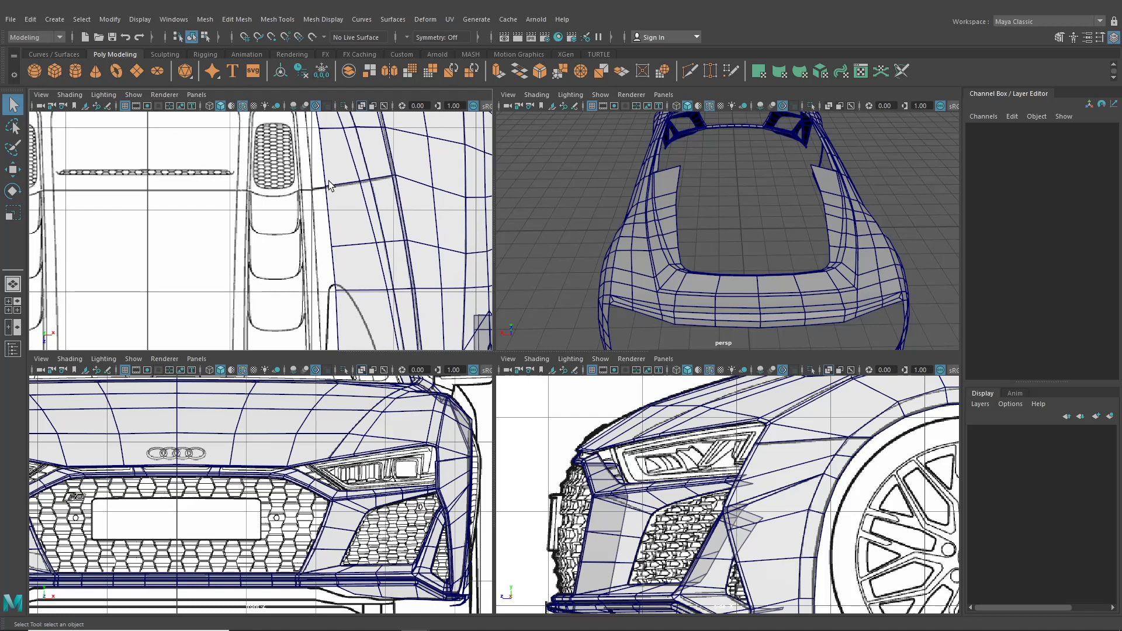
{"action": "middle_click_drag", "start_coordinate": [322, 188], "coordinate": [348, 248], "text": "alt"}
{"action": "middle_click_drag", "start_coordinate": [316, 124], "coordinate": [347, 175], "text": "alt"}
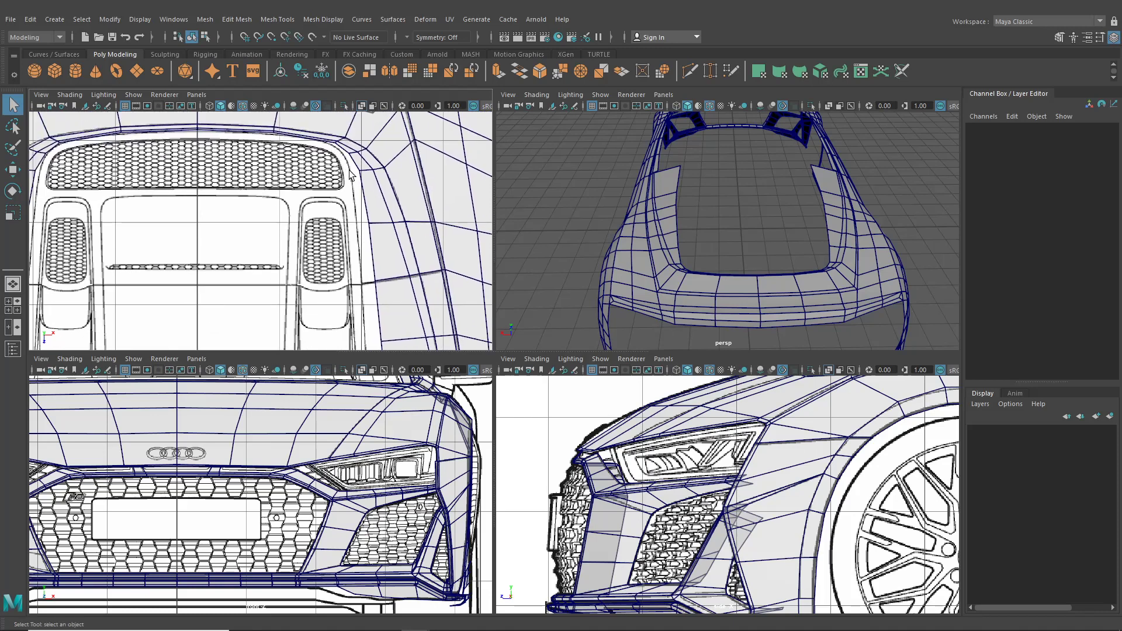
{"action": "middle_click_drag", "start_coordinate": [359, 240], "coordinate": [362, 154], "text": "alt"}
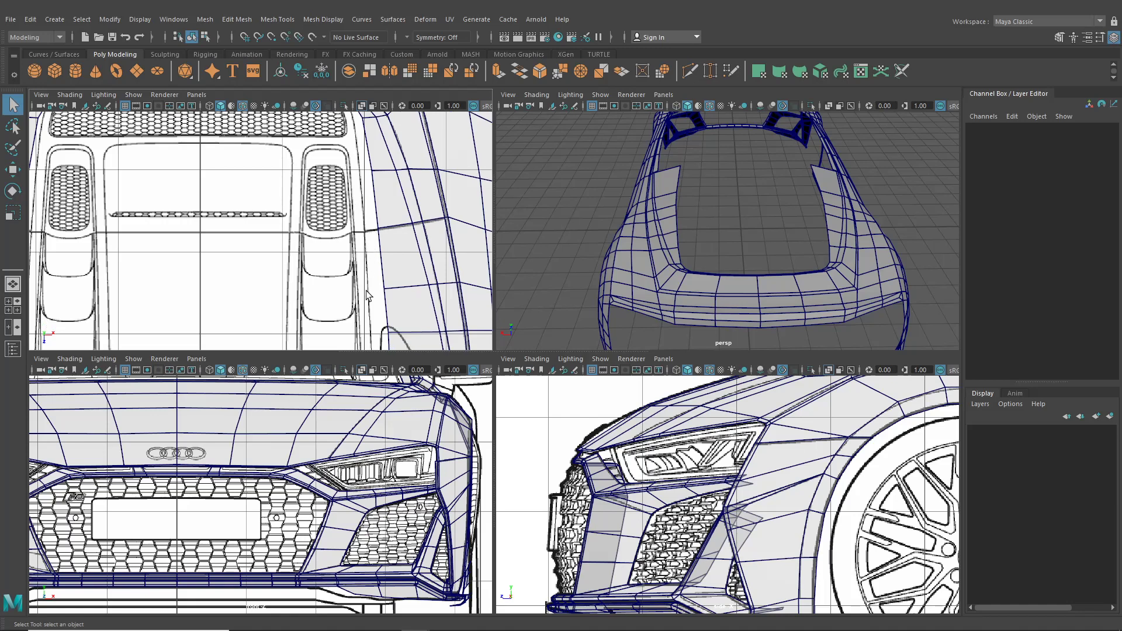
{"action": "middle_click_drag", "start_coordinate": [399, 228], "coordinate": [376, 358], "text": "alt"}
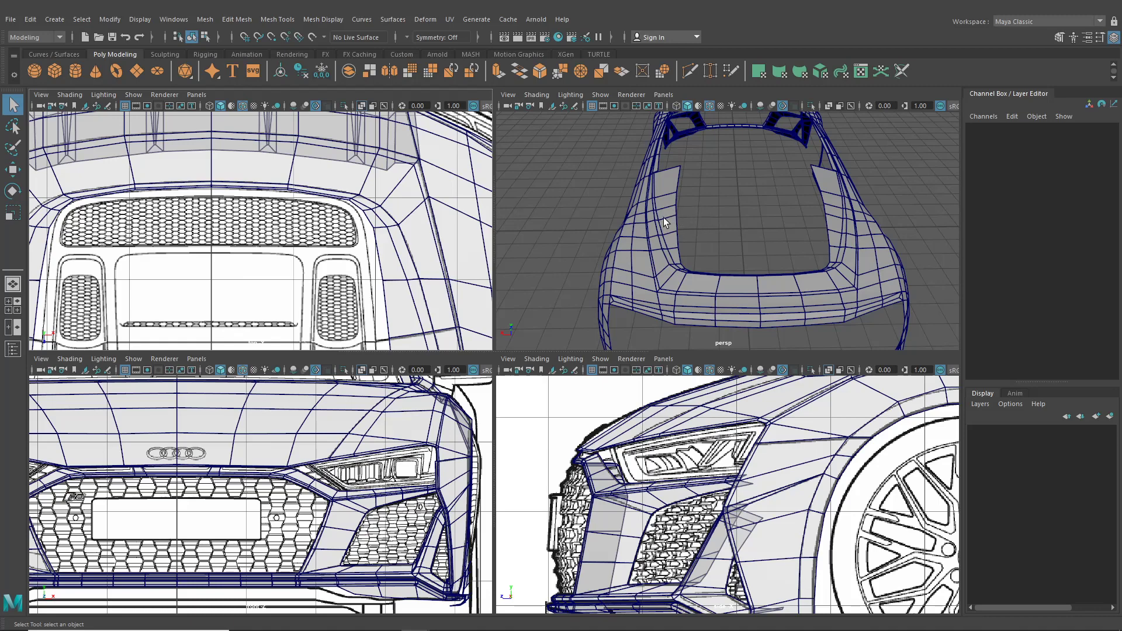
Extrude the inner border edges of the rear deck opening on one half of the body, with Local Translate Y 0.023
{"action": "left_click_drag", "start_coordinate": [664, 217], "coordinate": [701, 223], "text": "alt"}
{"action": "right_click_drag", "start_coordinate": [707, 223], "coordinate": [737, 202]}
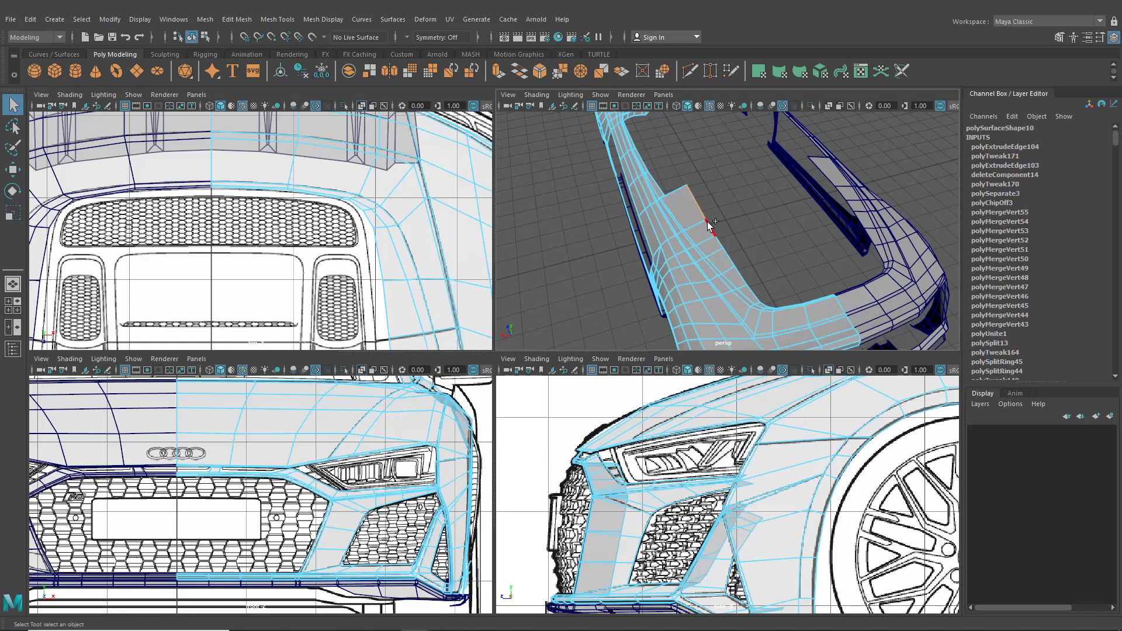
{"action": "left_click", "coordinate": [718, 243]}
{"action": "left_click", "coordinate": [735, 266], "text": "shift"}
{"action": "right_click_drag", "start_coordinate": [736, 267], "coordinate": [692, 238], "text": "alt"}
{"action": "left_click_drag", "start_coordinate": [693, 238], "coordinate": [633, 226], "text": "alt"}
{"action": "left_click", "coordinate": [611, 225], "text": "shift"}
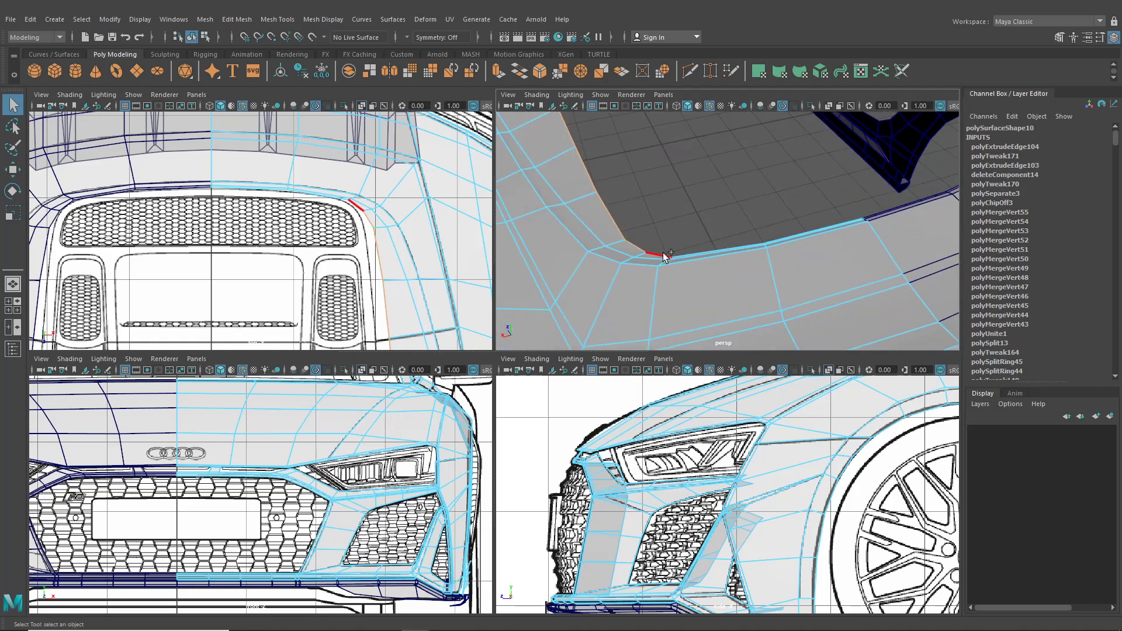
{"action": "double_click", "coordinate": [655, 250], "text": "shift"}
{"action": "key", "text": "f"}
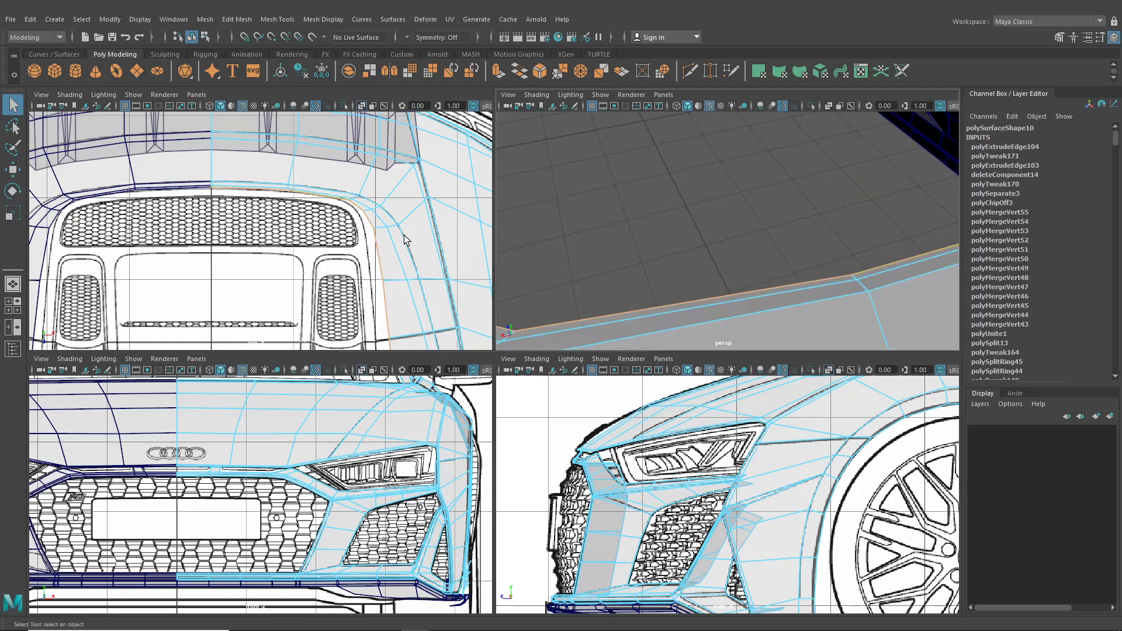
{"action": "key", "text": "ctrl+e"}
{"action": "scroll", "coordinate": [375, 230], "scroll_direction": "down", "scroll_amount": 5}
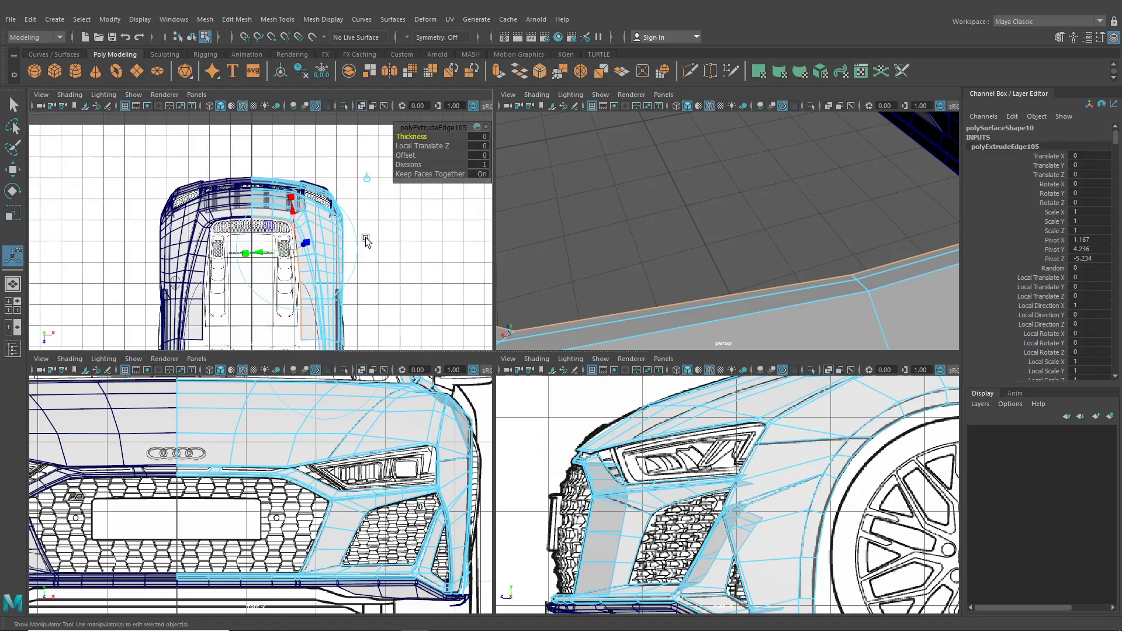
{"action": "scroll", "coordinate": [343, 240], "scroll_direction": "up", "scroll_amount": 5}
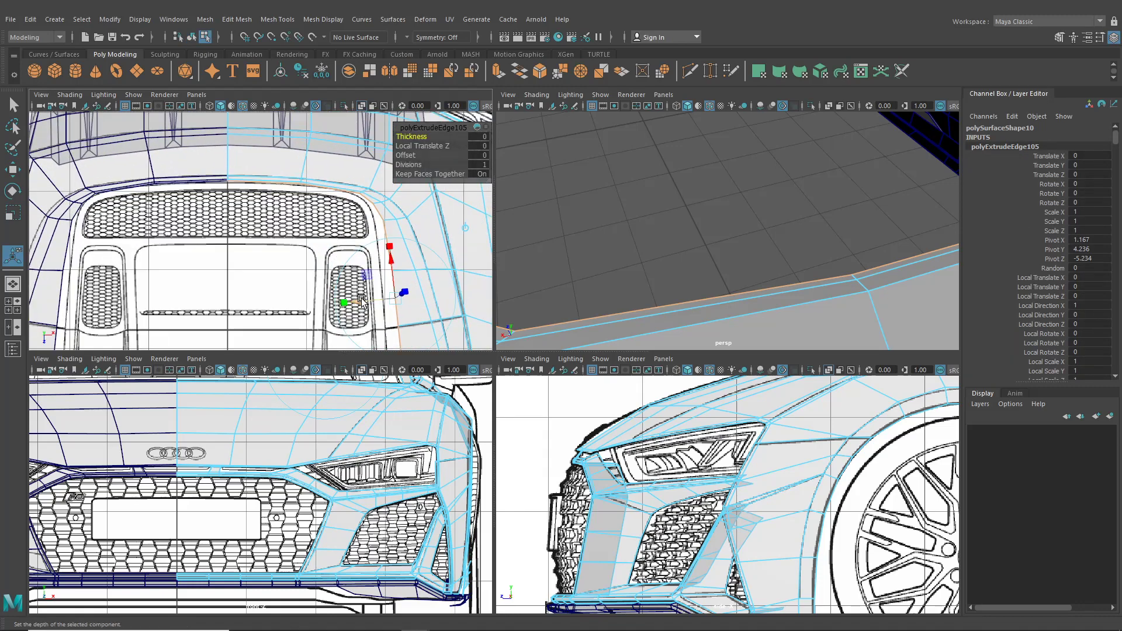
{"action": "left_click_drag", "start_coordinate": [362, 301], "coordinate": [359, 302]}
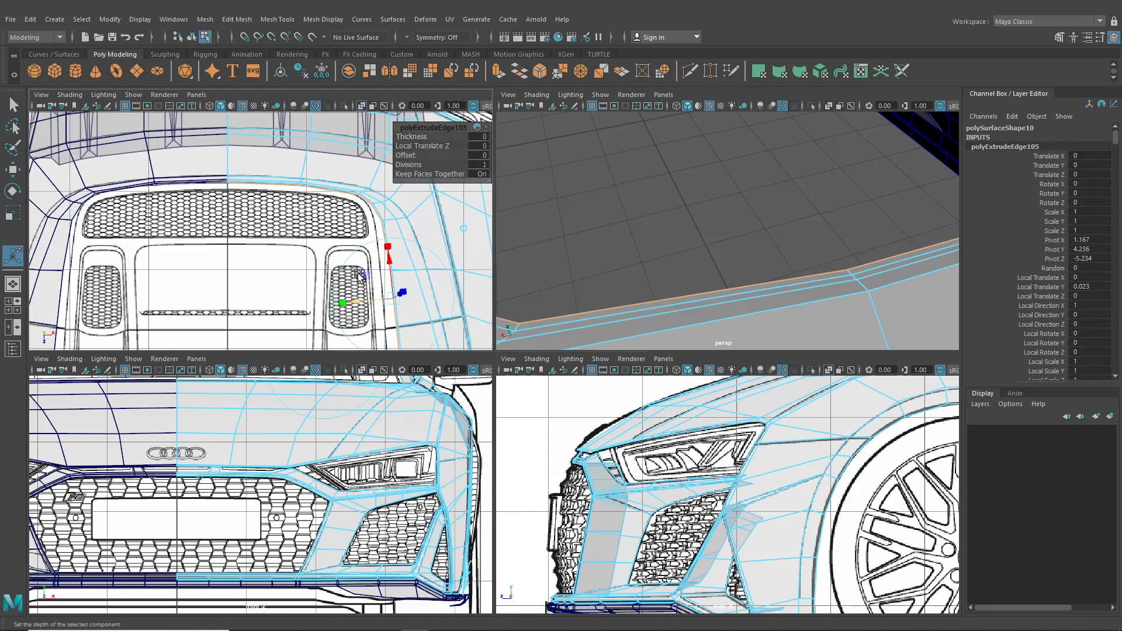
Move the extruded border vertex at the opening's upper corner onto the blueprint outline around the honeycomb grille in the top view
{"action": "scroll", "coordinate": [359, 287], "scroll_direction": "up", "scroll_amount": 2}
{"action": "scroll", "coordinate": [351, 233], "scroll_direction": "down", "scroll_amount": 6}
{"action": "middle_click_drag", "start_coordinate": [345, 198], "coordinate": [289, 210], "text": "alt"}
{"action": "scroll", "coordinate": [338, 265], "scroll_direction": "up", "scroll_amount": 5}
{"action": "scroll", "coordinate": [288, 211], "scroll_direction": "up", "scroll_amount": 6}
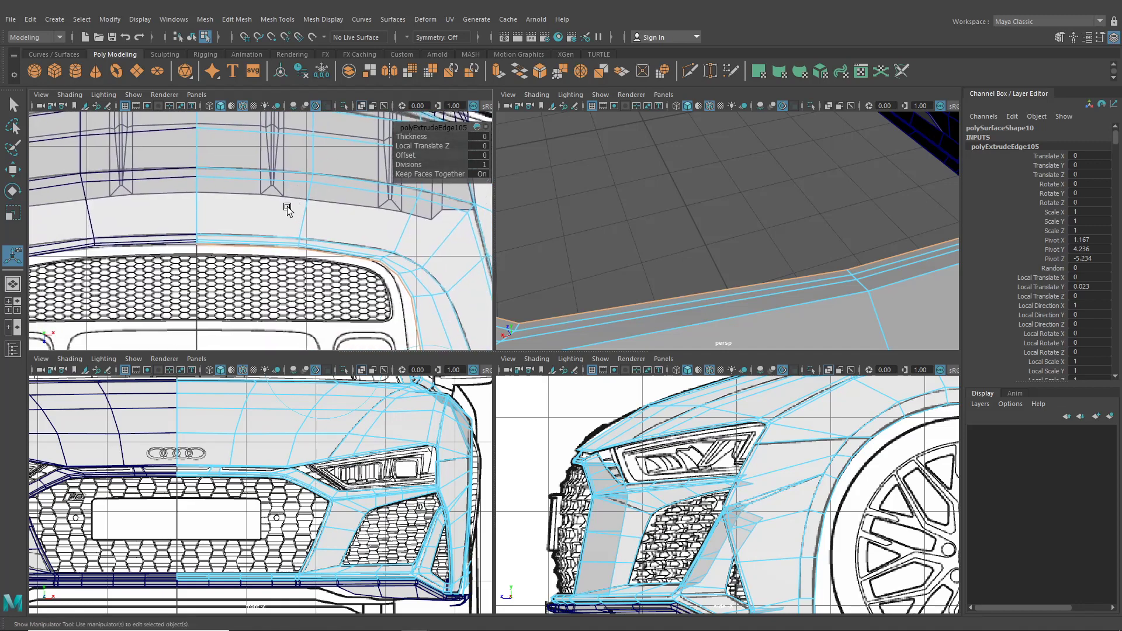
{"action": "scroll", "coordinate": [369, 295], "scroll_direction": "down", "scroll_amount": 8}
{"action": "middle_click_drag", "start_coordinate": [369, 293], "coordinate": [328, 257], "text": "alt"}
{"action": "scroll", "coordinate": [358, 276], "scroll_direction": "up", "scroll_amount": 4}
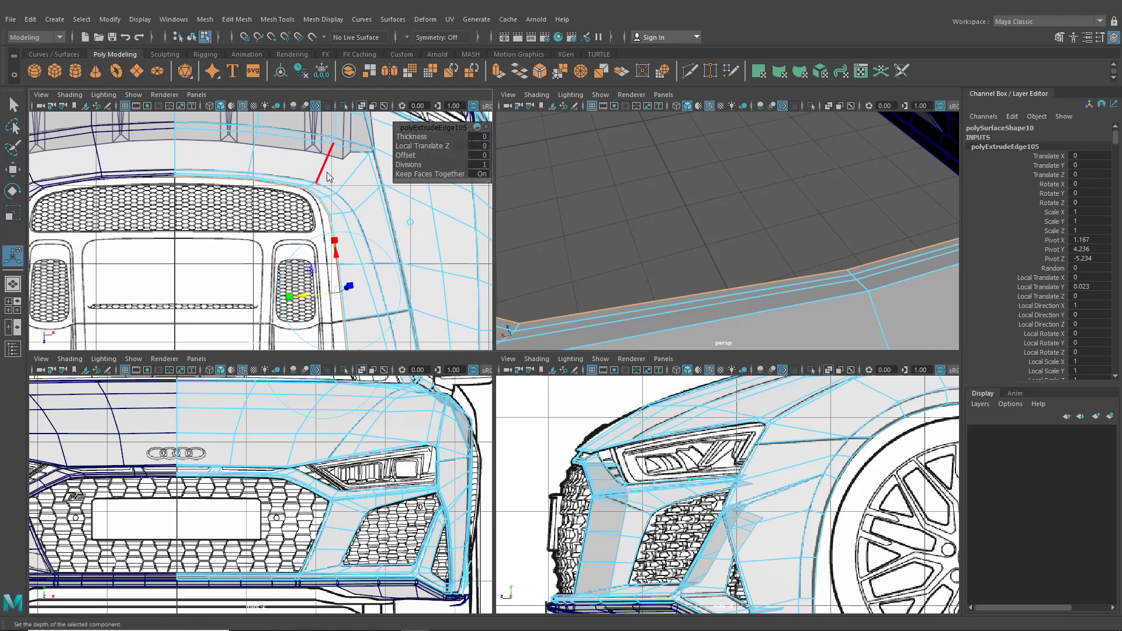
{"action": "right_click_drag", "start_coordinate": [327, 172], "coordinate": [283, 176]}
{"action": "middle_click_drag", "start_coordinate": [293, 190], "coordinate": [309, 262], "text": "alt"}
{"action": "scroll", "coordinate": [308, 262], "scroll_direction": "up", "scroll_amount": 4}
{"action": "scroll", "coordinate": [309, 262], "scroll_direction": "up", "scroll_amount": 3}
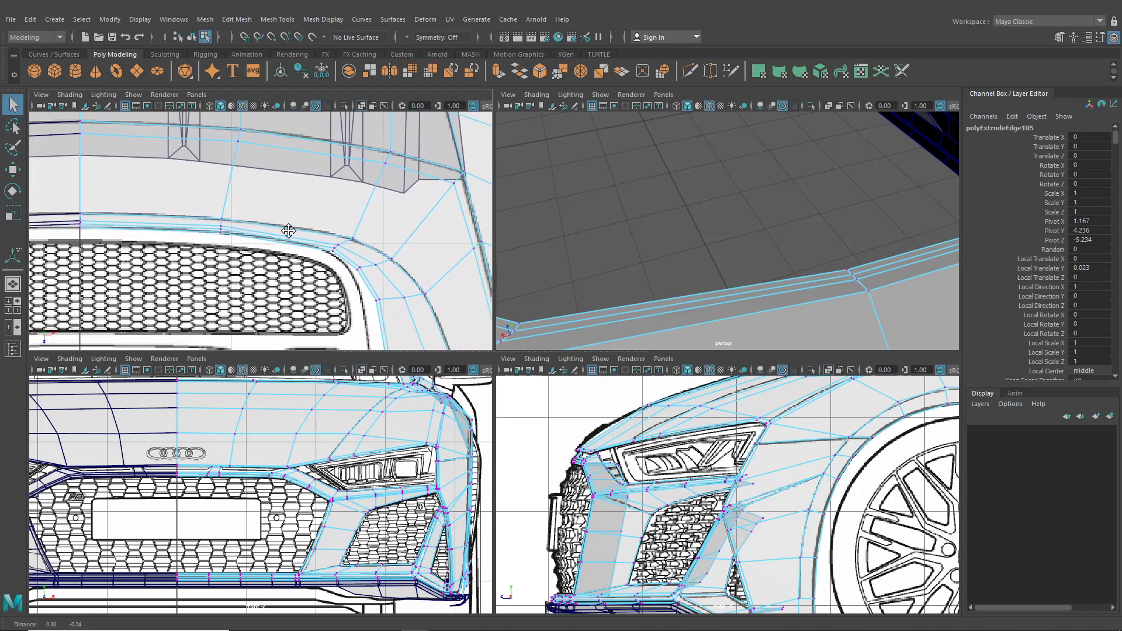
{"action": "left_click", "coordinate": [319, 242]}
{"action": "key", "text": "w"}
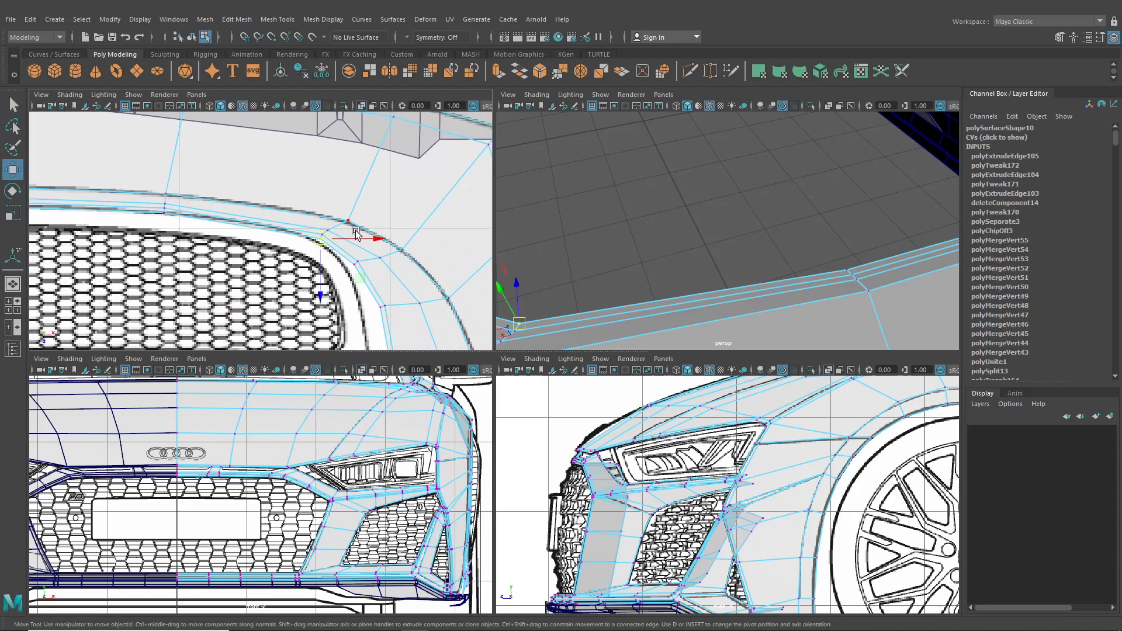
{"action": "scroll", "coordinate": [361, 237], "scroll_direction": "up", "scroll_amount": 2}
{"action": "left_click_drag", "start_coordinate": [374, 241], "coordinate": [428, 296]}
{"action": "scroll", "coordinate": [398, 285], "scroll_direction": "up", "scroll_amount": 3}
{"action": "left_click", "coordinate": [375, 241]}
{"action": "left_click_drag", "start_coordinate": [376, 241], "coordinate": [377, 249]}
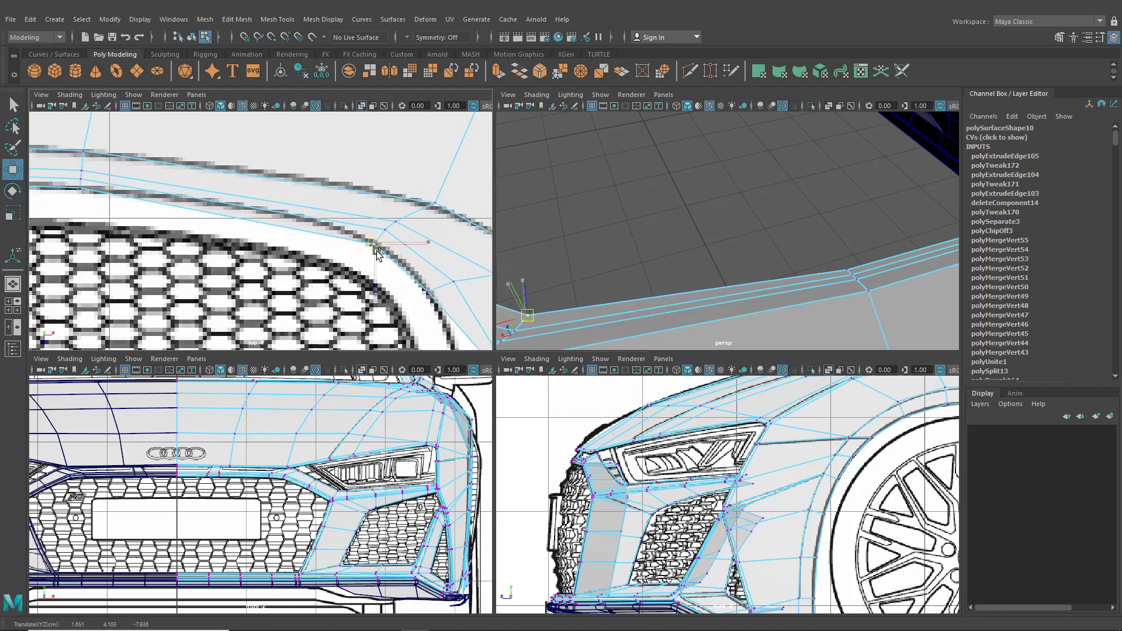
Reposition the next vertices around the opening's rounded corner, aligning the border with the blueprint curve in the enlarged top view
{"action": "middle_click_drag", "start_coordinate": [325, 249], "coordinate": [475, 270], "text": "alt"}
{"action": "middle_click_drag", "start_coordinate": [287, 242], "coordinate": [218, 181], "text": "alt"}
{"action": "scroll", "coordinate": [420, 276], "scroll_direction": "down", "scroll_amount": 4}
{"action": "key", "text": "space"}
{"action": "scroll", "coordinate": [440, 343], "scroll_direction": "down", "scroll_amount": 6}
{"action": "middle_click_drag", "start_coordinate": [465, 435], "coordinate": [419, 390], "text": "alt"}
{"action": "scroll", "coordinate": [419, 390], "scroll_direction": "up", "scroll_amount": 8}
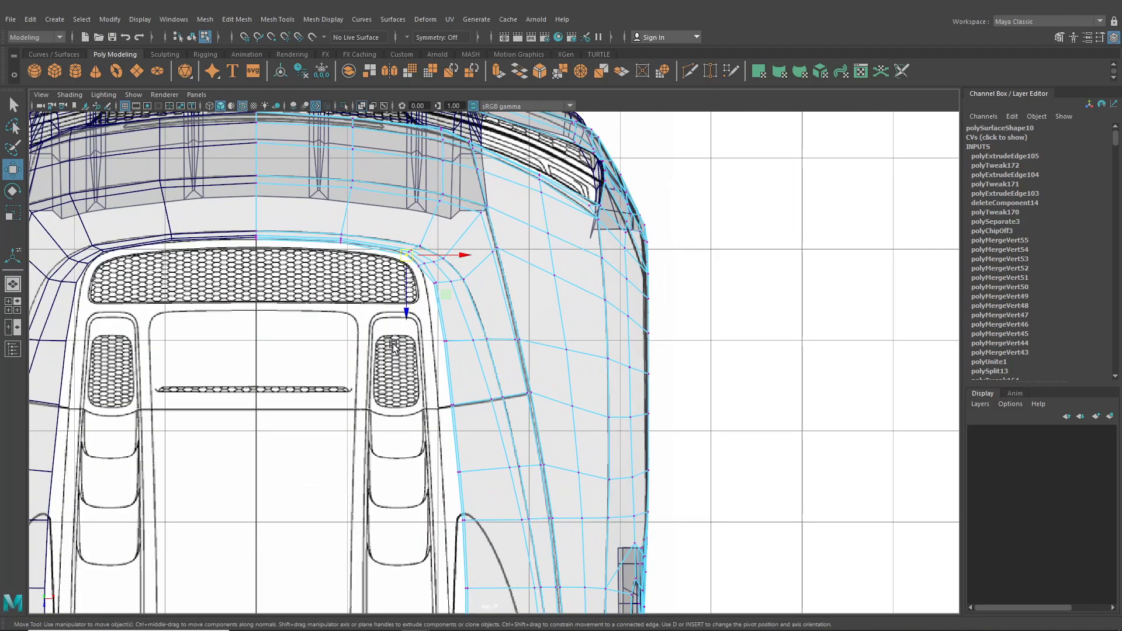
{"action": "middle_click_drag", "start_coordinate": [361, 255], "coordinate": [496, 386], "text": "alt"}
{"action": "left_click", "coordinate": [448, 287]}
{"action": "scroll", "coordinate": [446, 296], "scroll_direction": "up", "scroll_amount": 4}
{"action": "scroll", "coordinate": [469, 342], "scroll_direction": "up", "scroll_amount": 4}
{"action": "middle_click_drag", "start_coordinate": [469, 342], "coordinate": [505, 424], "text": "alt"}
{"action": "left_click", "coordinate": [480, 322]}
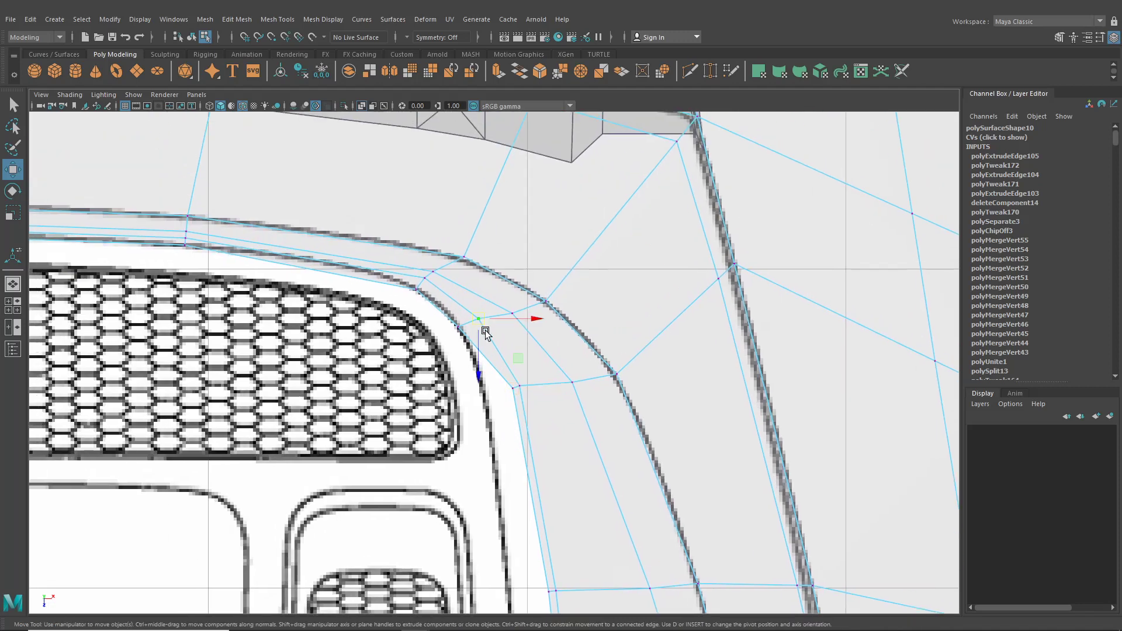
{"action": "left_click_drag", "start_coordinate": [482, 323], "coordinate": [518, 313]}
{"action": "left_click", "coordinate": [513, 390]}
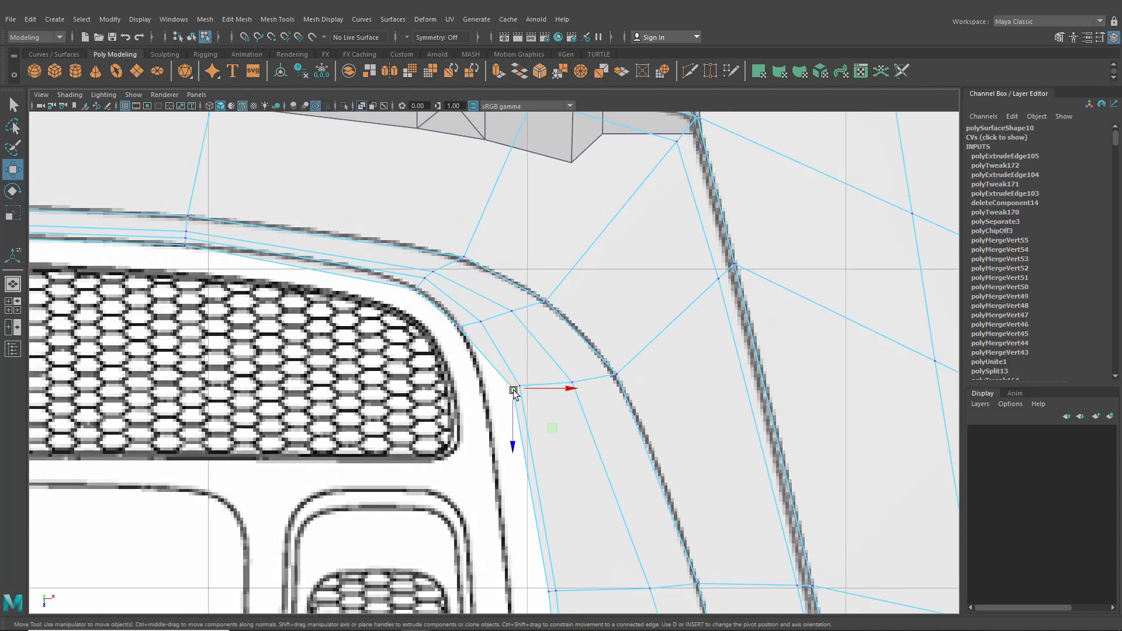
{"action": "left_click_drag", "start_coordinate": [513, 390], "coordinate": [488, 395]}
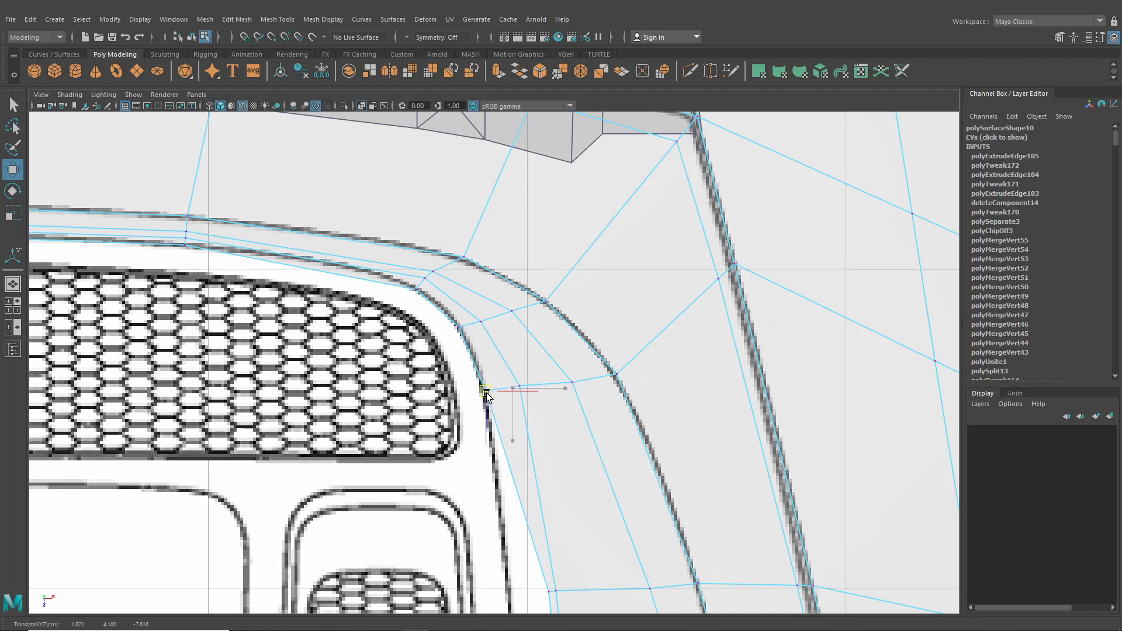
Adjust the inner loop vertices behind the rounded corner to even out the spacing of the narrow edge strip
{"action": "left_click", "coordinate": [520, 389]}
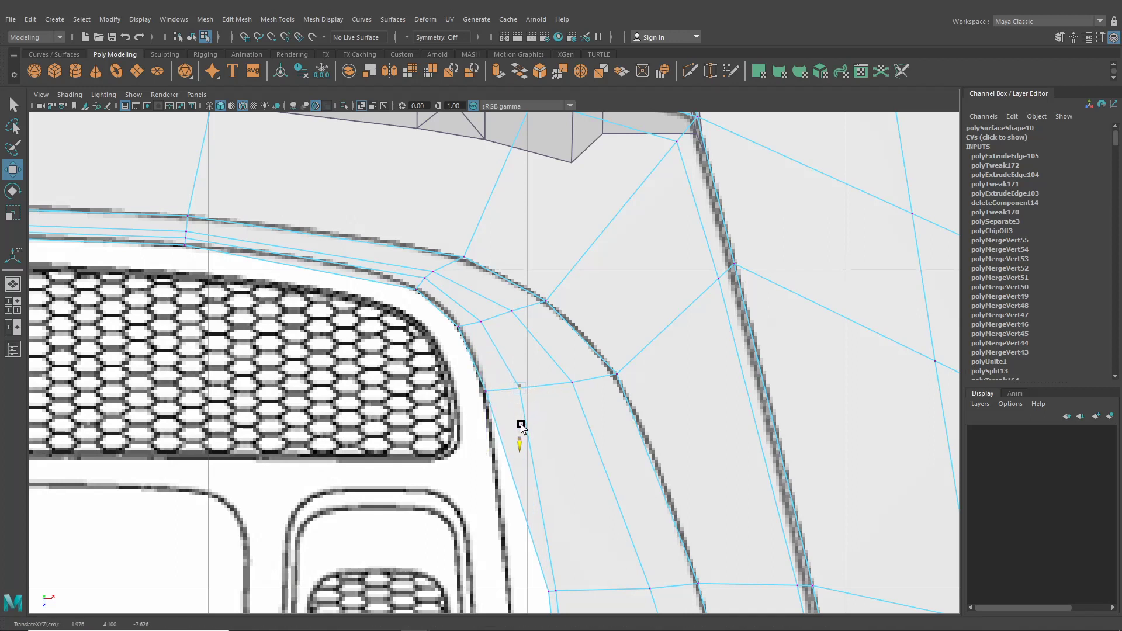
{"action": "left_click", "coordinate": [510, 312]}
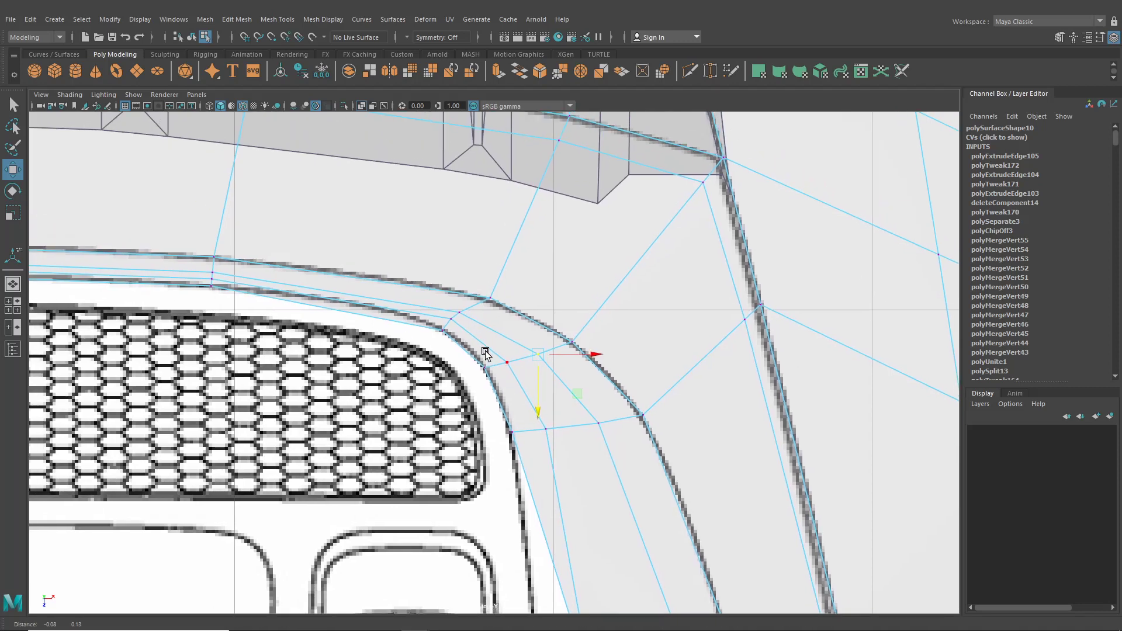
{"action": "key", "text": "f"}
{"action": "mouse_move", "coordinate": [481, 356]}
{"action": "left_mouse_down"}
{"action": "mouse_move", "coordinate": [491, 356]}
{"action": "mouse_move", "coordinate": [463, 353]}
{"action": "mouse_move", "coordinate": [466, 366]}
{"action": "left_mouse_up"}
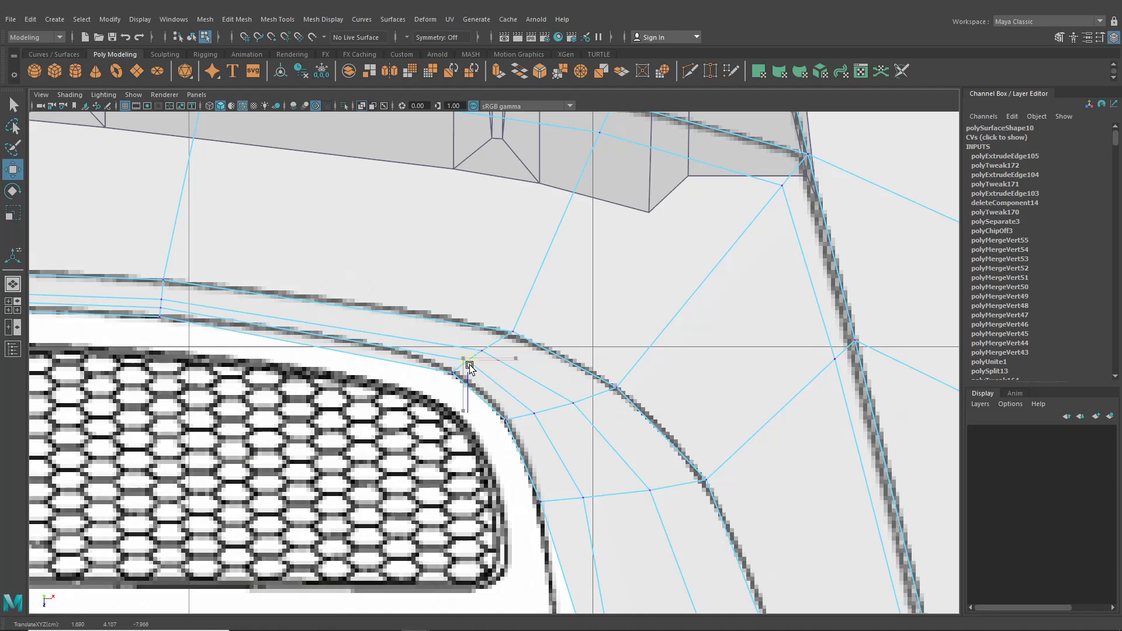
Shift the border vertex below the rounded corner sideways onto the blueprint outline beside the vertical side vent
{"action": "scroll", "coordinate": [532, 419], "scroll_direction": "down", "scroll_amount": 10}
{"action": "scroll", "coordinate": [495, 392], "scroll_direction": "up", "scroll_amount": 6}
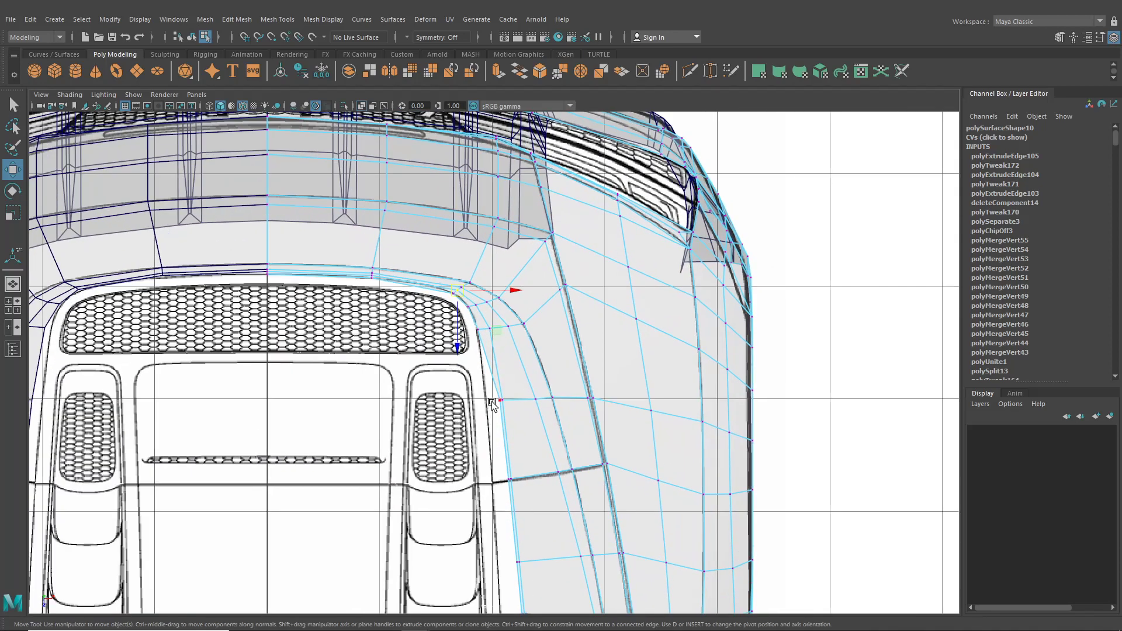
{"action": "left_click", "coordinate": [494, 402]}
{"action": "scroll", "coordinate": [512, 418], "scroll_direction": "up", "scroll_amount": 2}
{"action": "left_click_drag", "start_coordinate": [550, 416], "coordinate": [531, 417]}
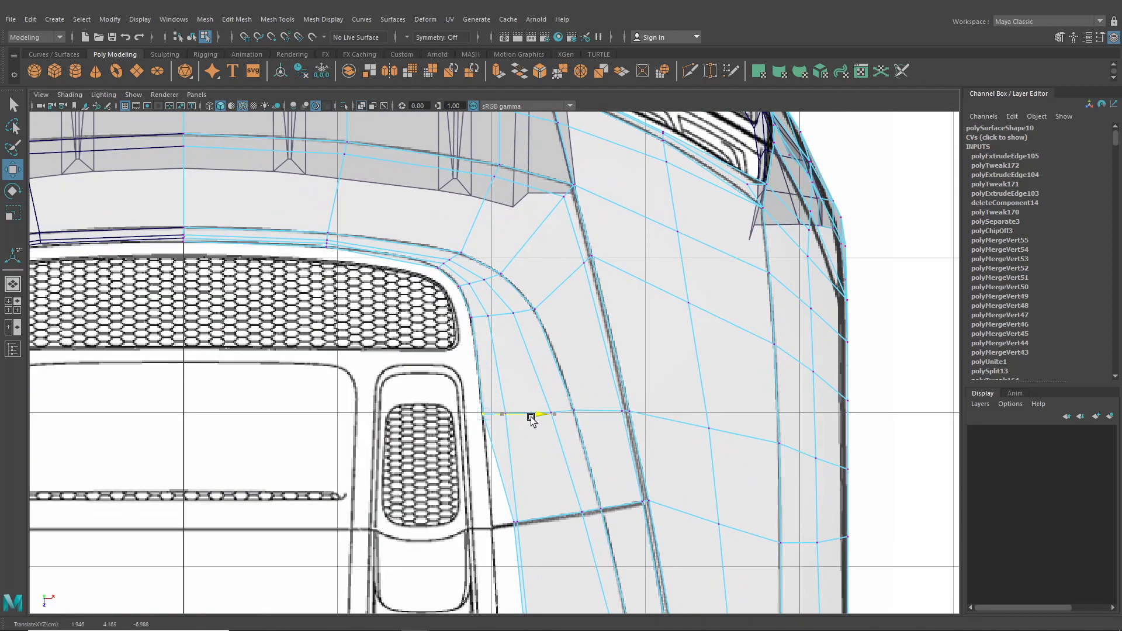
{"action": "scroll", "coordinate": [531, 418], "scroll_direction": "up", "scroll_amount": 3}
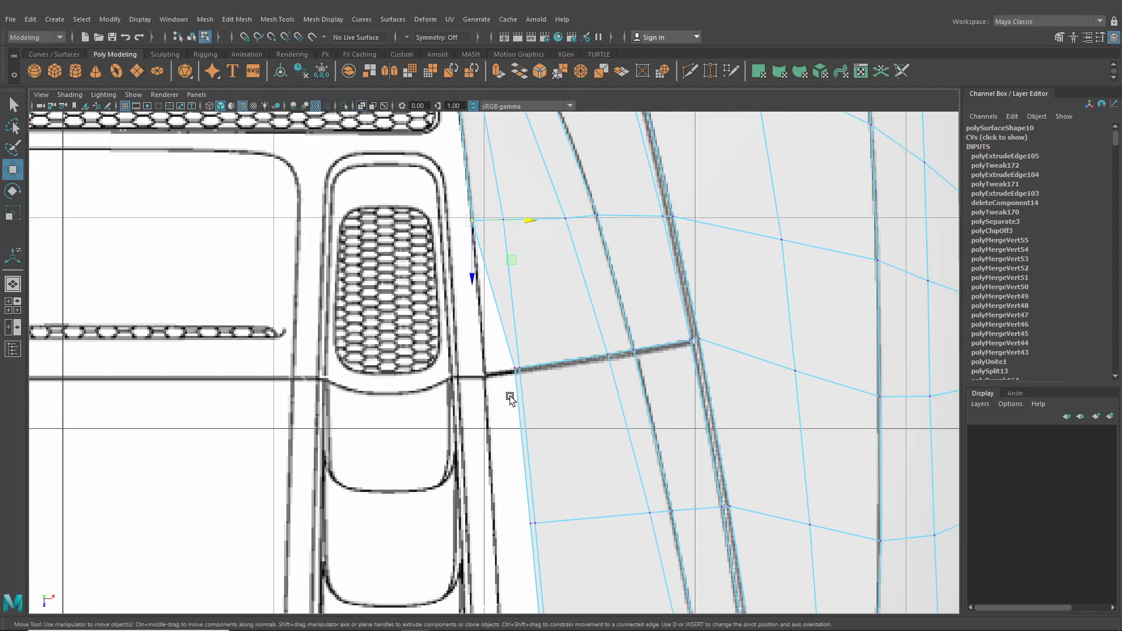
Move the border vertex at the panel seam and the next one below it sideways onto the blueprint outline beside the side vents
{"action": "left_click", "coordinate": [509, 376]}
{"action": "scroll", "coordinate": [510, 377], "scroll_direction": "up", "scroll_amount": 3}
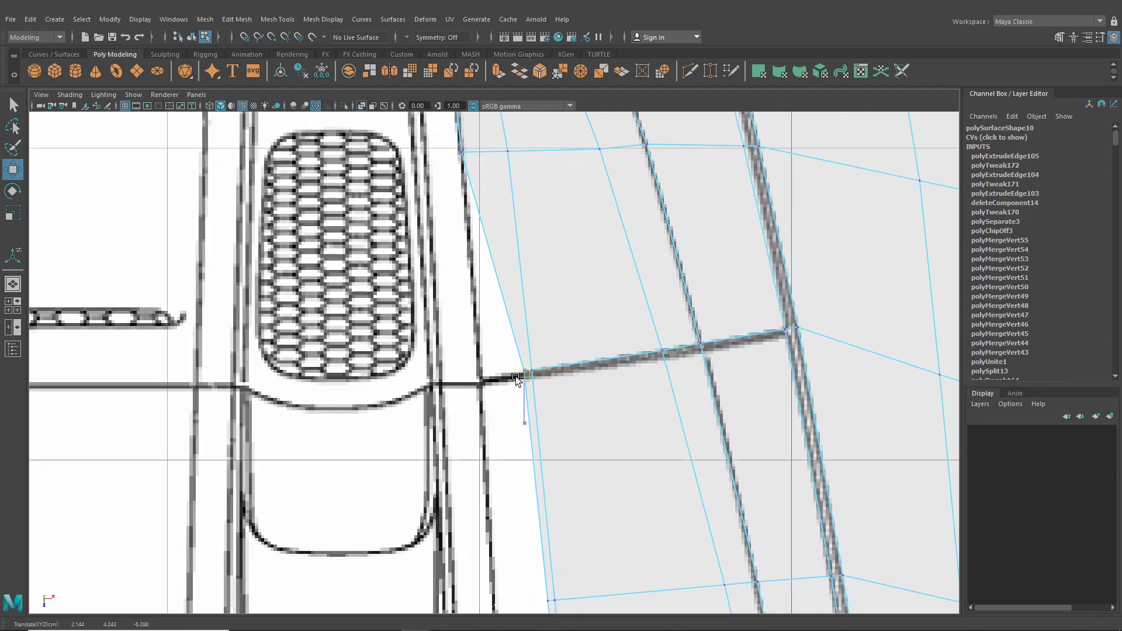
{"action": "left_click_drag", "start_coordinate": [519, 380], "coordinate": [474, 386]}
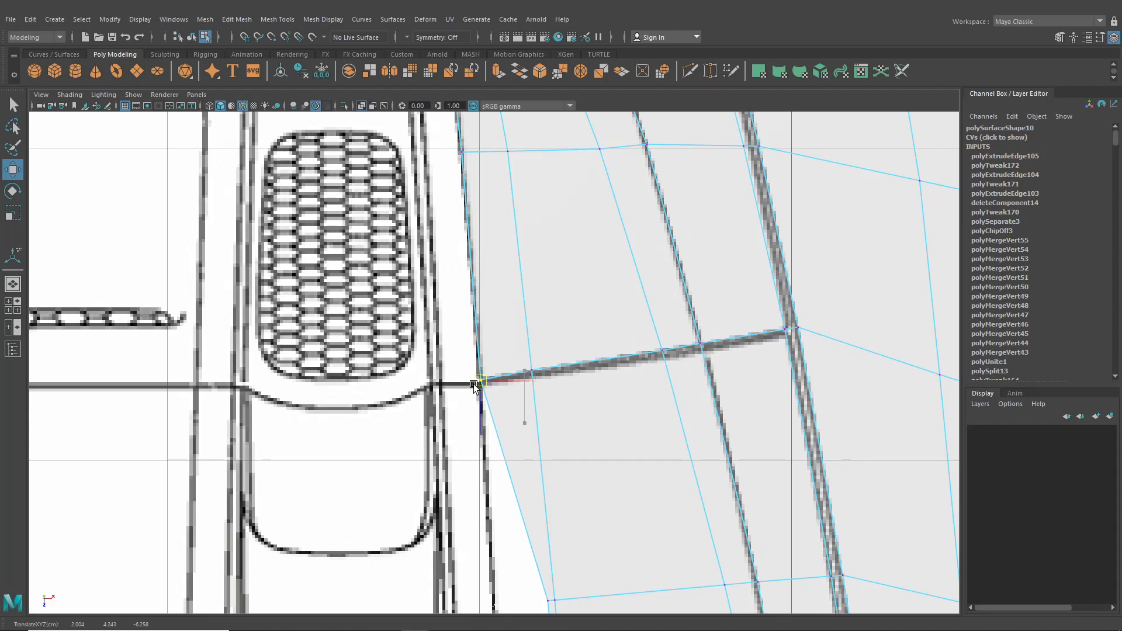
{"action": "middle_click_drag", "start_coordinate": [556, 343], "coordinate": [556, 218], "text": "alt"}
{"action": "left_click", "coordinate": [556, 385]}
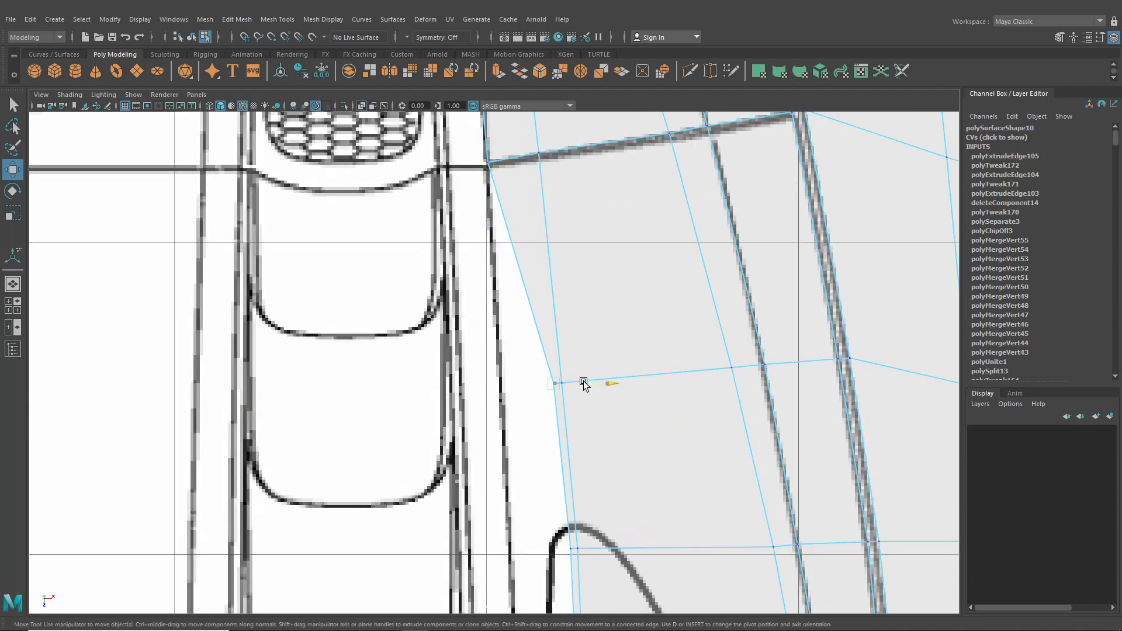
{"action": "left_click_drag", "start_coordinate": [583, 383], "coordinate": [533, 385]}
{"action": "scroll", "coordinate": [557, 427], "scroll_direction": "down", "scroll_amount": 5}
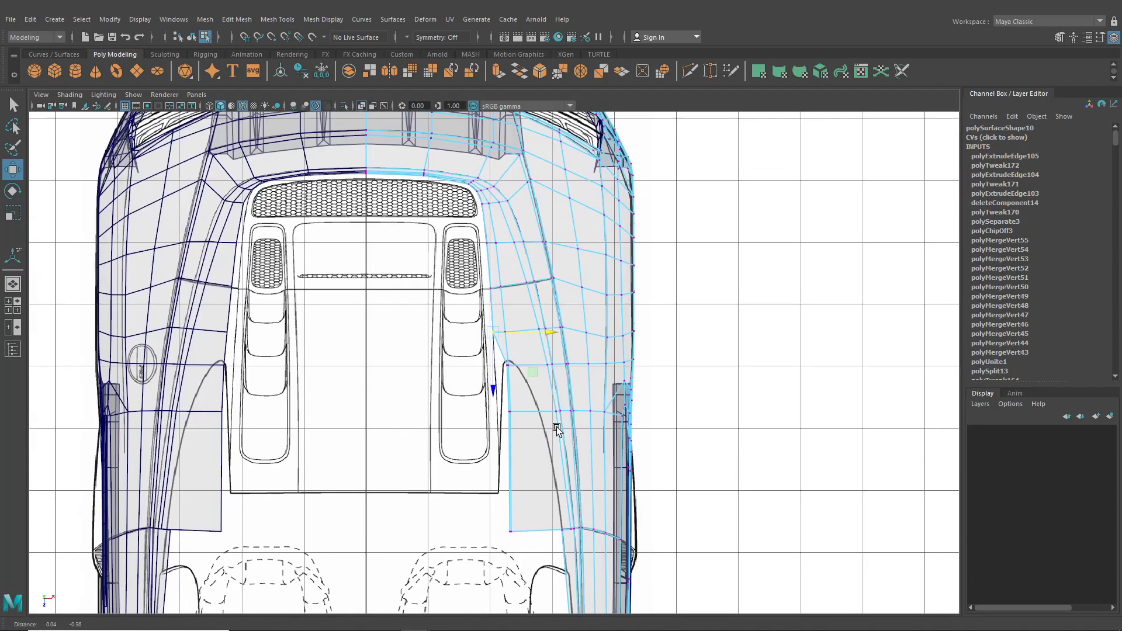
Shift the two border vertices alongside the tall curved panel line sideways together toward the blueprint's deck outline
{"action": "scroll", "coordinate": [557, 427], "scroll_direction": "up", "scroll_amount": 5}
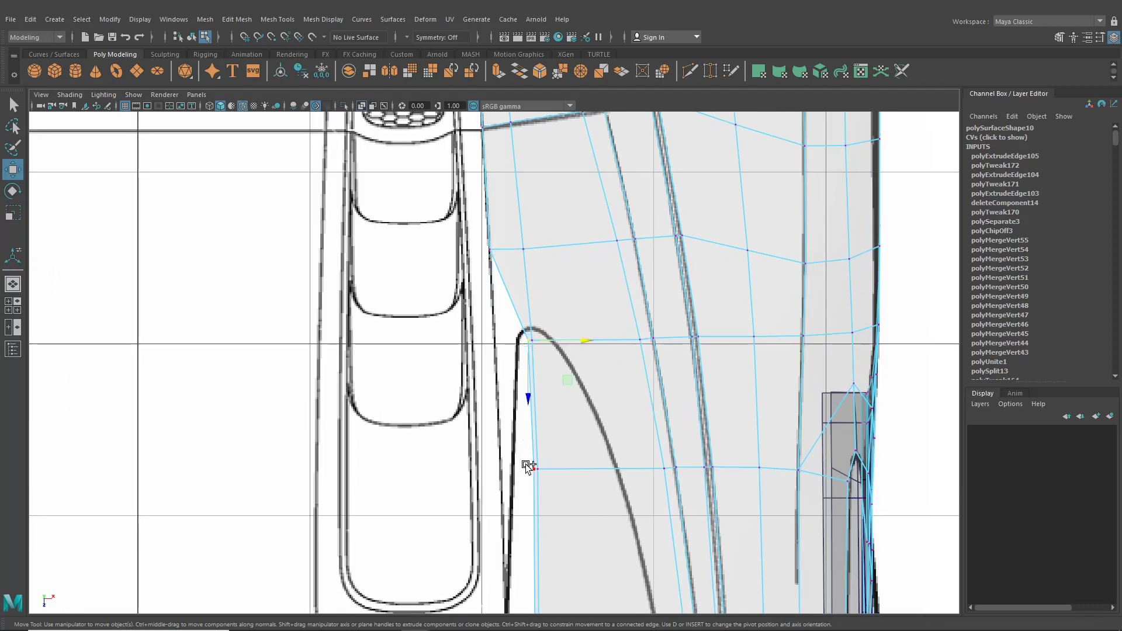
{"action": "left_click", "coordinate": [529, 467], "text": "shift"}
{"action": "left_click_drag", "start_coordinate": [587, 409], "coordinate": [554, 413]}
{"action": "scroll", "coordinate": [554, 416], "scroll_direction": "down", "scroll_amount": 5}
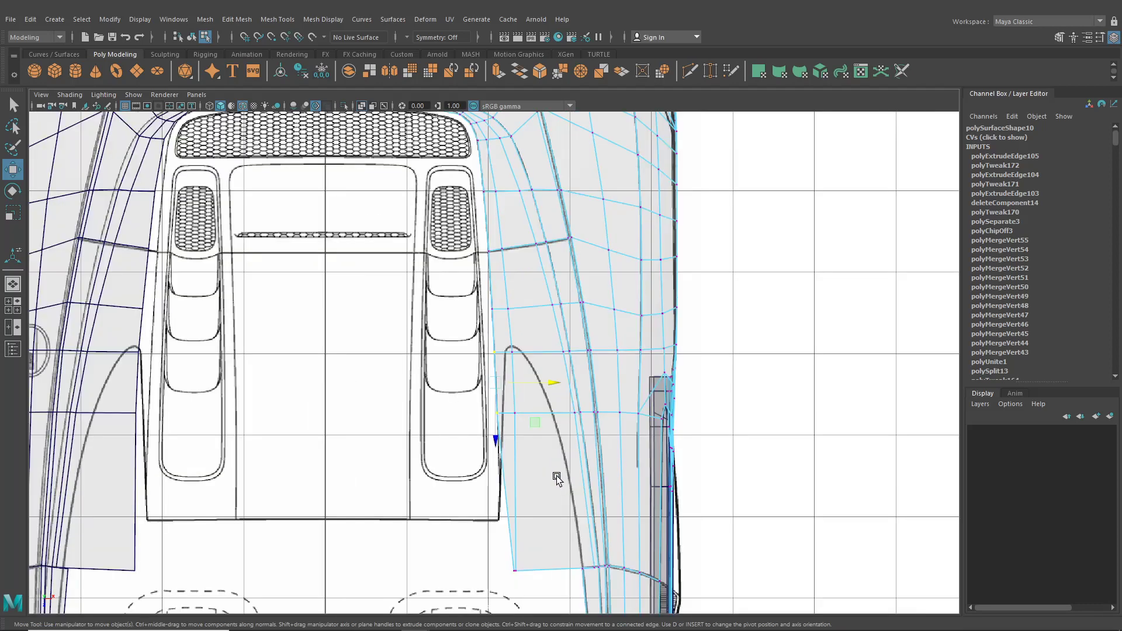
Align the border's lowest corner vertex sideways with the deck outline's front corner, and show the model in four views
{"action": "middle_click_drag", "start_coordinate": [556, 476], "coordinate": [542, 425], "text": "alt"}
{"action": "scroll", "coordinate": [509, 486], "scroll_direction": "up", "scroll_amount": 3}
{"action": "middle_click_drag", "start_coordinate": [491, 545], "coordinate": [486, 468], "text": "alt"}
{"action": "left_click", "coordinate": [494, 510]}
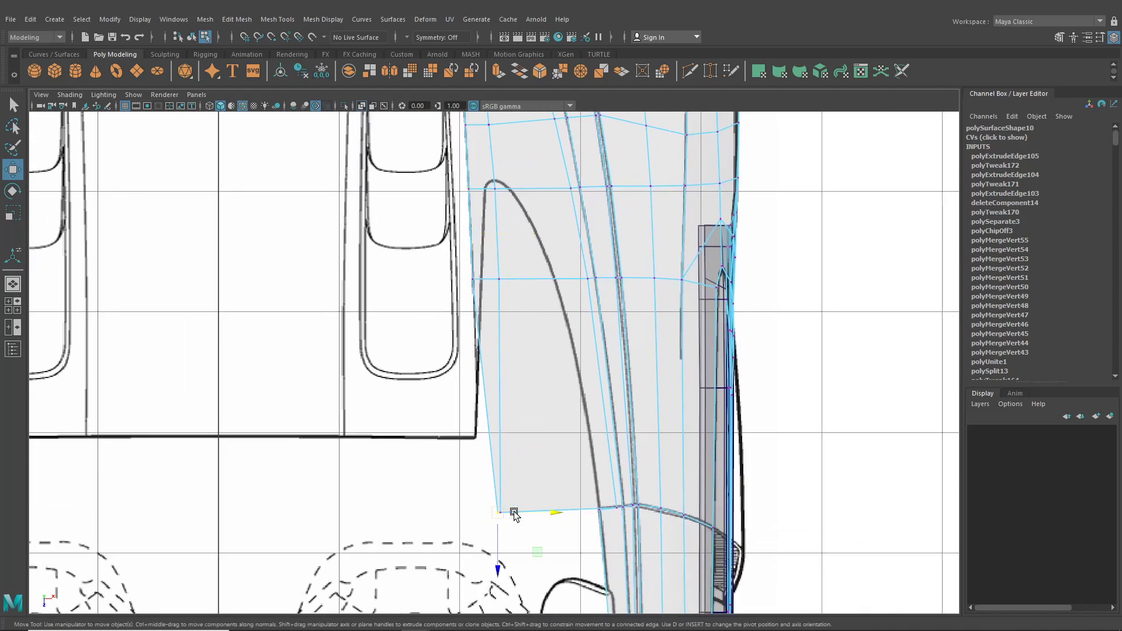
{"action": "left_click_drag", "start_coordinate": [513, 513], "coordinate": [506, 514]}
{"action": "scroll", "coordinate": [504, 472], "scroll_direction": "down", "scroll_amount": 7}
{"action": "scroll", "coordinate": [503, 478], "scroll_direction": "up", "scroll_amount": 2}
{"action": "scroll", "coordinate": [503, 478], "scroll_direction": "up", "scroll_amount": 1}
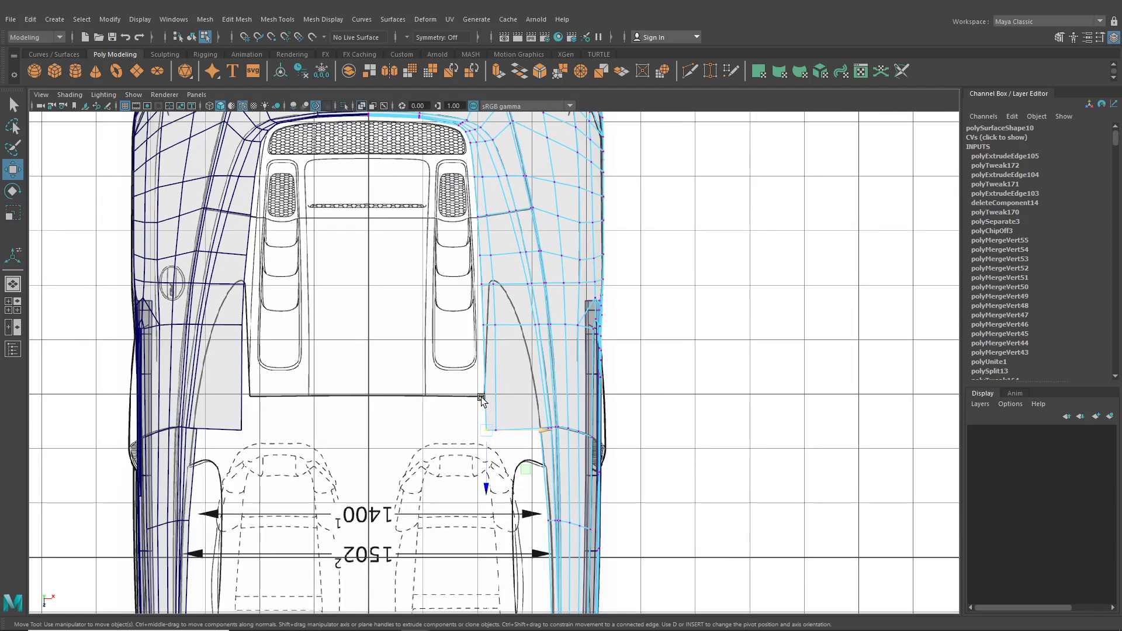
{"action": "middle_click_drag", "start_coordinate": [423, 406], "coordinate": [360, 427], "text": "alt"}
{"action": "scroll", "coordinate": [459, 403], "scroll_direction": "up", "scroll_amount": 5}
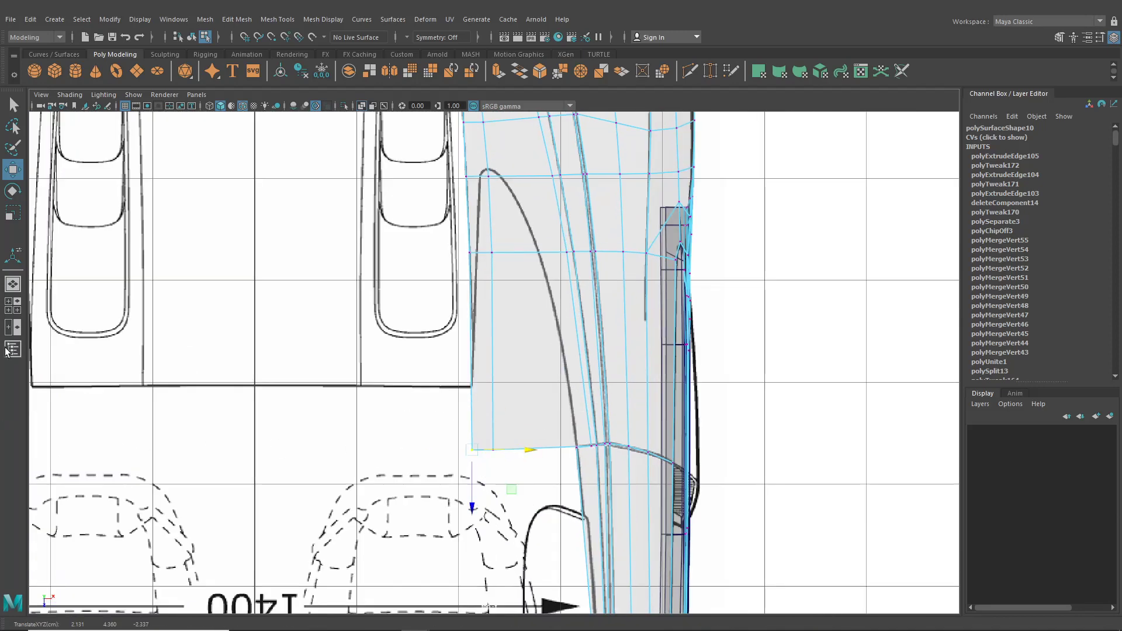
{"action": "left_click", "coordinate": [13, 305]}
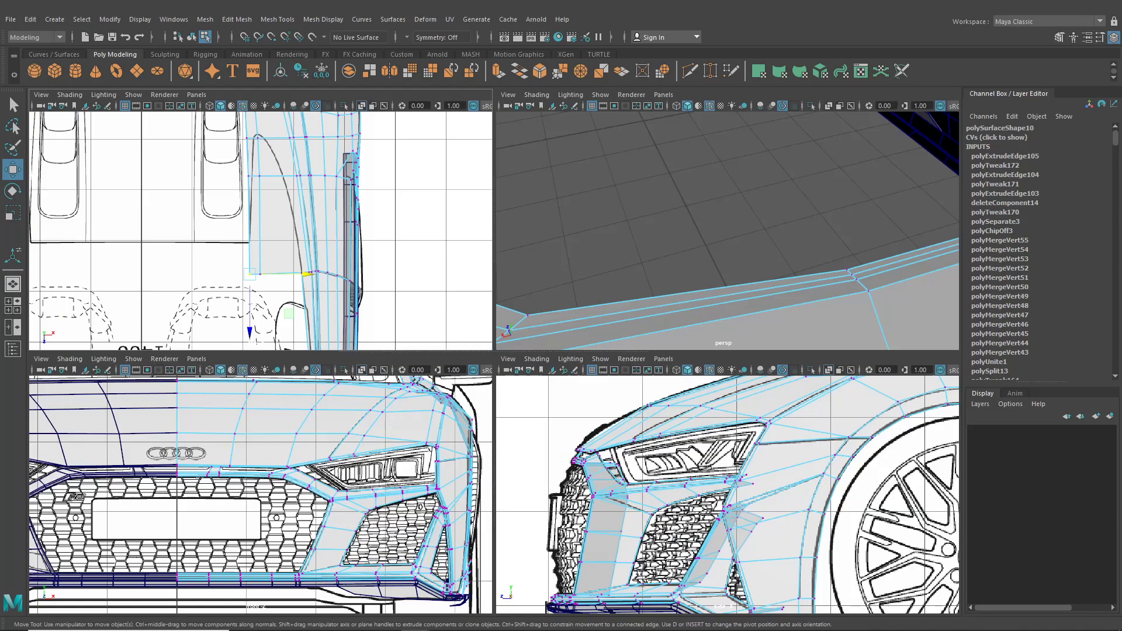
Switch to the browser and examine the rear deck and side panels in the 2020 Audi R8 Spyder reference photo
{"action": "left_click_drag", "start_coordinate": [1121, 35], "coordinate": [717, 84]}
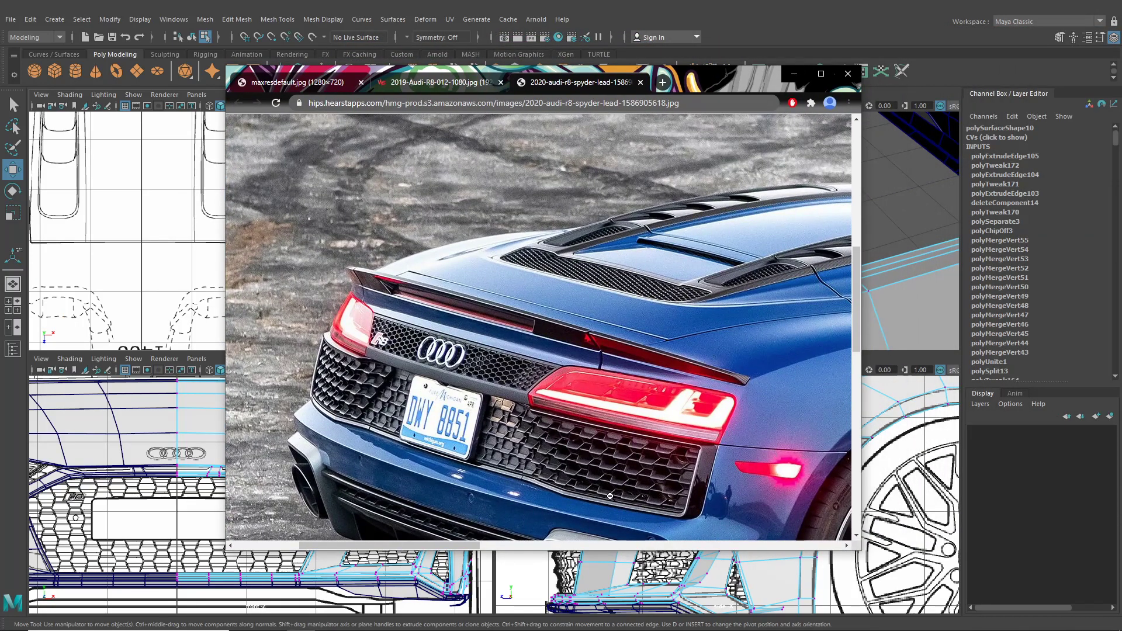
{"action": "left_click_drag", "start_coordinate": [457, 547], "coordinate": [572, 549]}
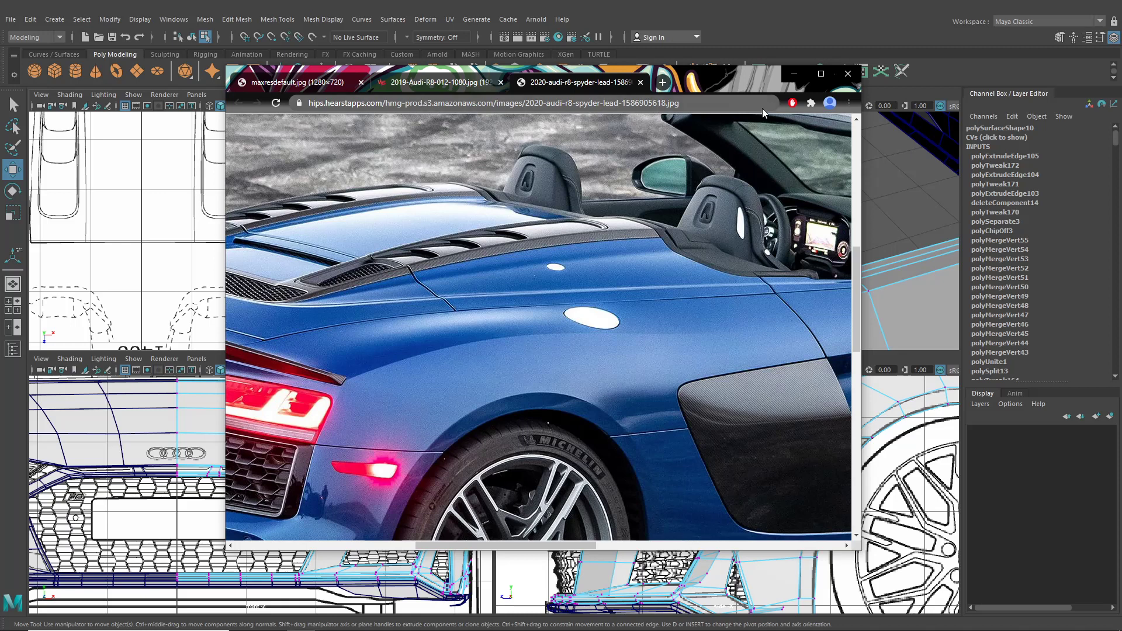
{"action": "left_click", "coordinate": [792, 74]}
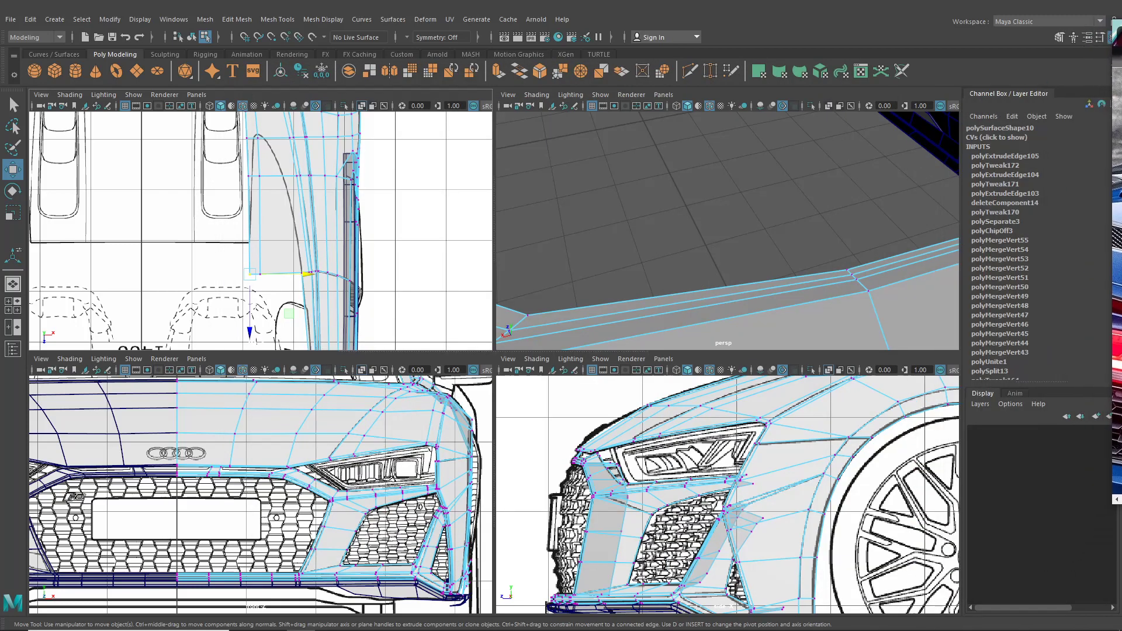
Raise the border's front corner vertex slightly above the body's shoulder line in the side view
{"action": "scroll", "coordinate": [350, 298], "scroll_direction": "up", "scroll_amount": 5}
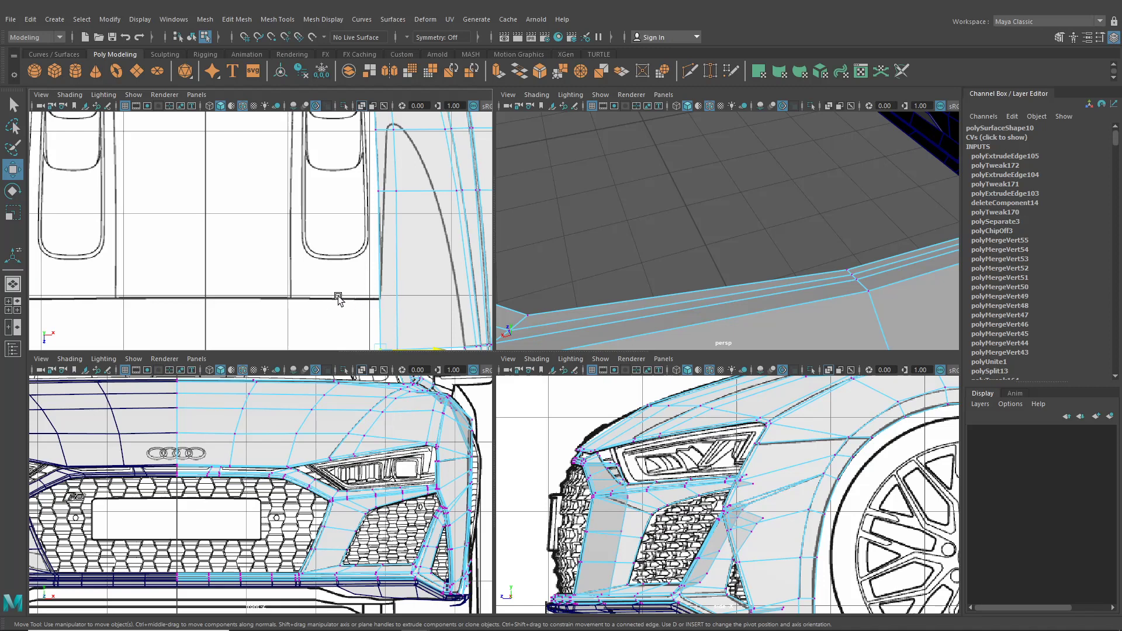
{"action": "scroll", "coordinate": [350, 280], "scroll_direction": "down", "scroll_amount": 2}
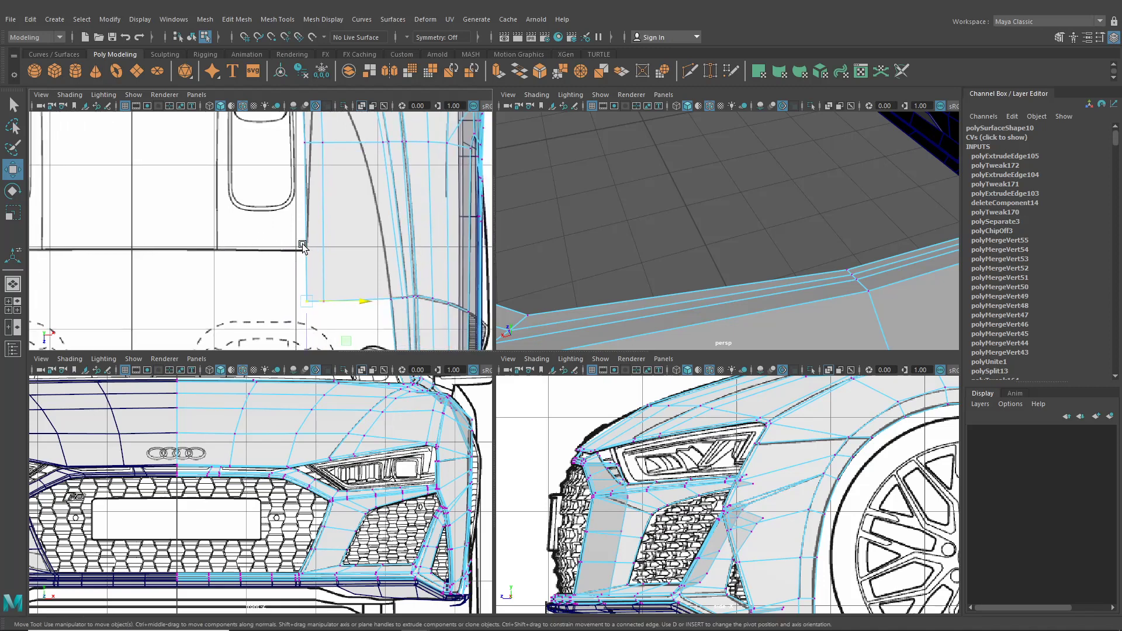
{"action": "scroll", "coordinate": [306, 248], "scroll_direction": "down", "scroll_amount": 2}
{"action": "scroll", "coordinate": [303, 253], "scroll_direction": "up", "scroll_amount": 3}
{"action": "scroll", "coordinate": [300, 262], "scroll_direction": "up", "scroll_amount": 3}
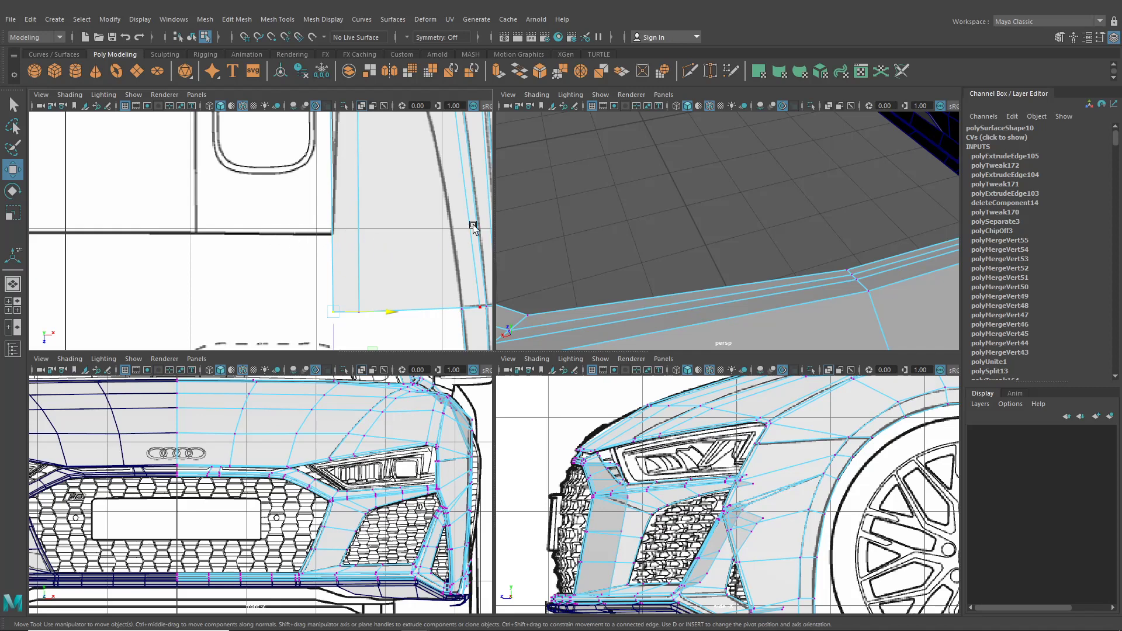
{"action": "middle_click_drag", "start_coordinate": [474, 228], "coordinate": [315, 283], "text": "alt"}
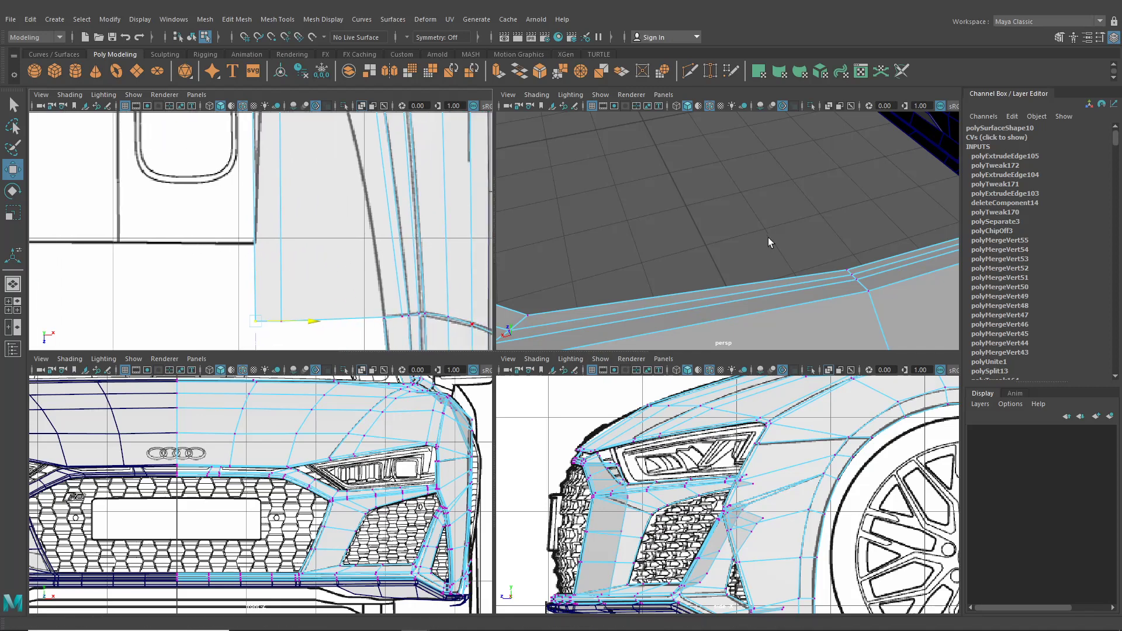
{"action": "scroll", "coordinate": [757, 440], "scroll_direction": "down", "scroll_amount": 6}
{"action": "middle_click_drag", "start_coordinate": [778, 430], "coordinate": [710, 497], "text": "alt"}
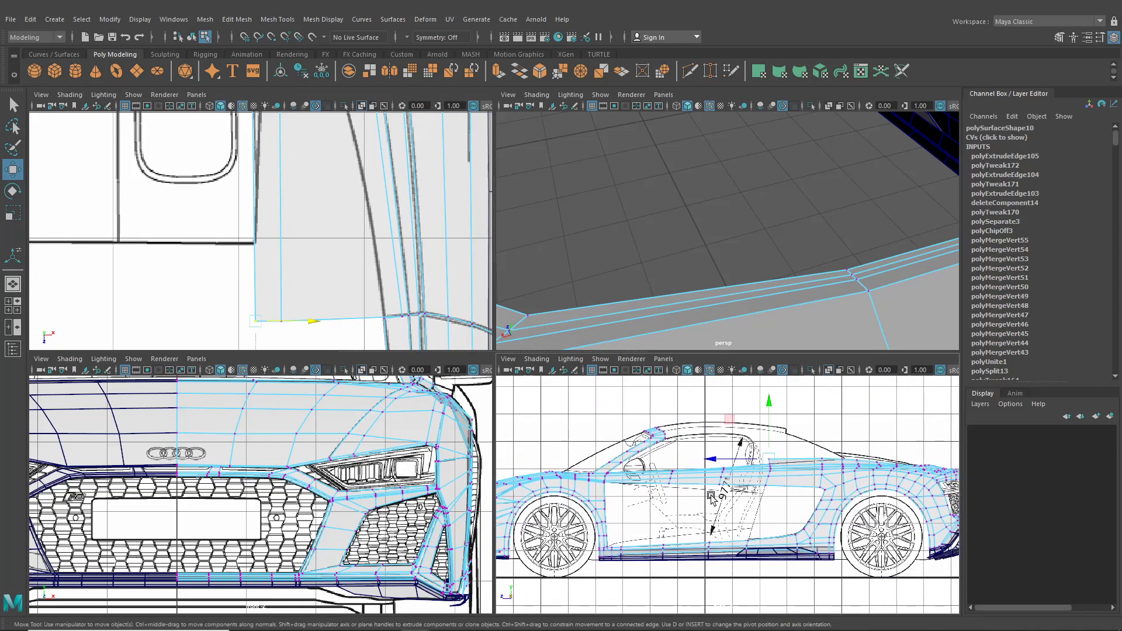
{"action": "scroll", "coordinate": [309, 225], "scroll_direction": "down", "scroll_amount": 4}
{"action": "scroll", "coordinate": [259, 188], "scroll_direction": "up", "scroll_amount": 1}
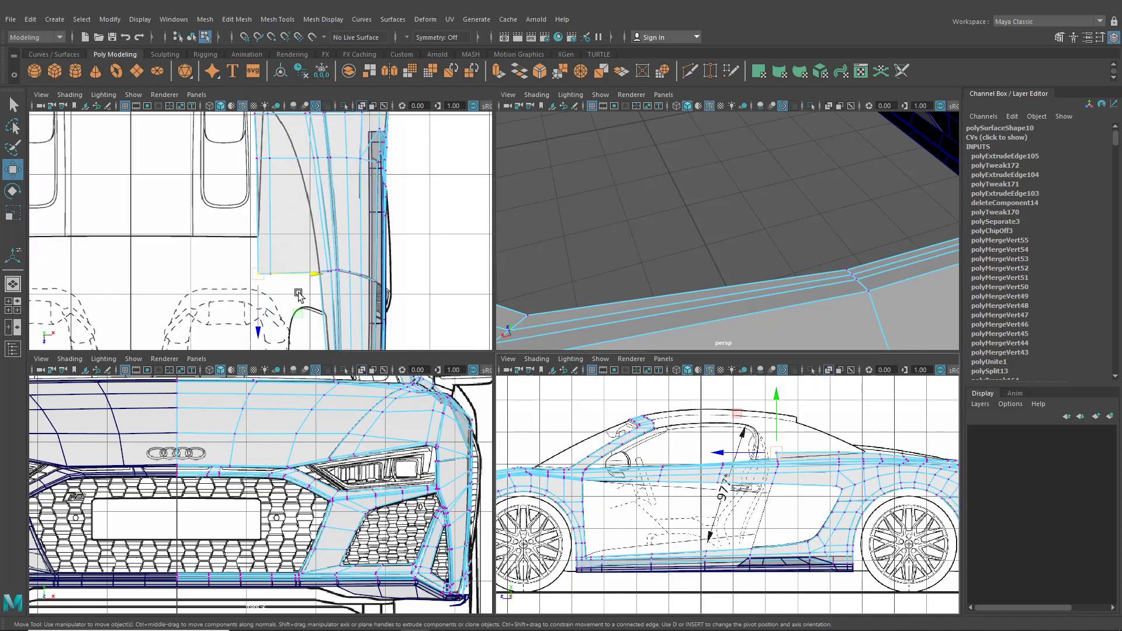
{"action": "scroll", "coordinate": [709, 484], "scroll_direction": "up", "scroll_amount": 8}
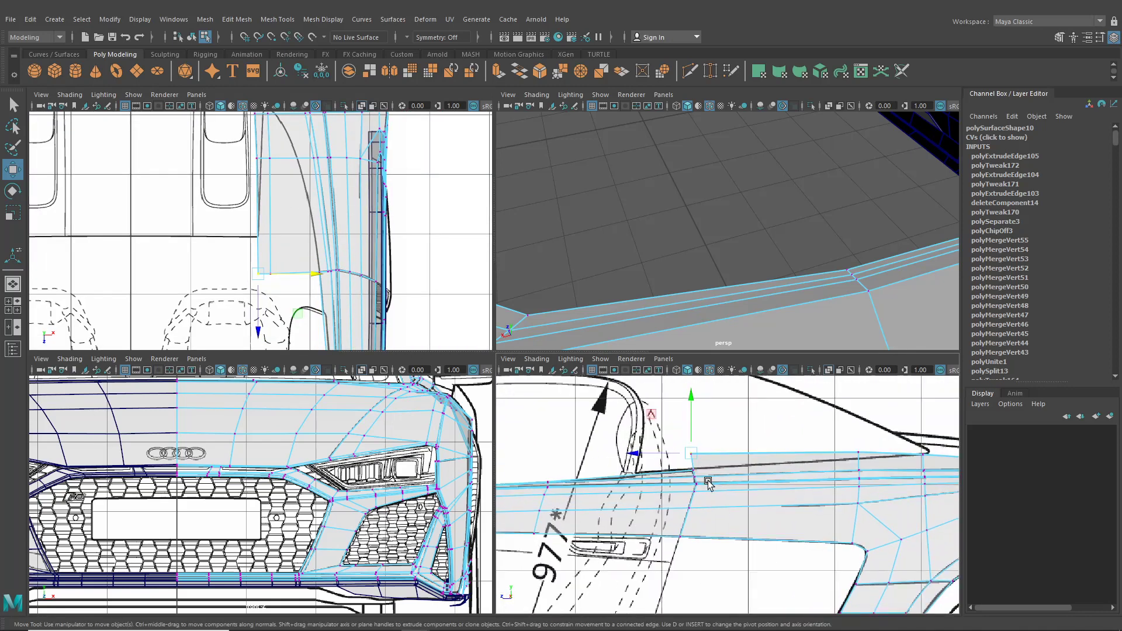
{"action": "middle_click_drag", "start_coordinate": [709, 484], "coordinate": [550, 484], "text": "alt"}
{"action": "middle_click_drag", "start_coordinate": [636, 478], "coordinate": [658, 478], "text": "alt"}
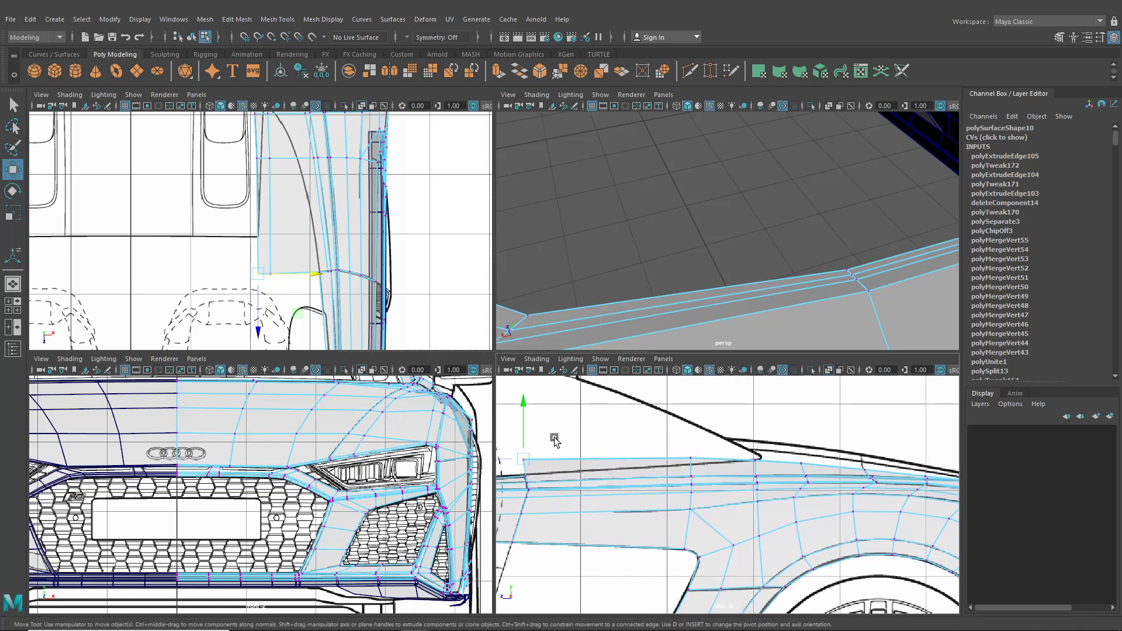
{"action": "left_click_drag", "start_coordinate": [523, 425], "coordinate": [524, 417]}
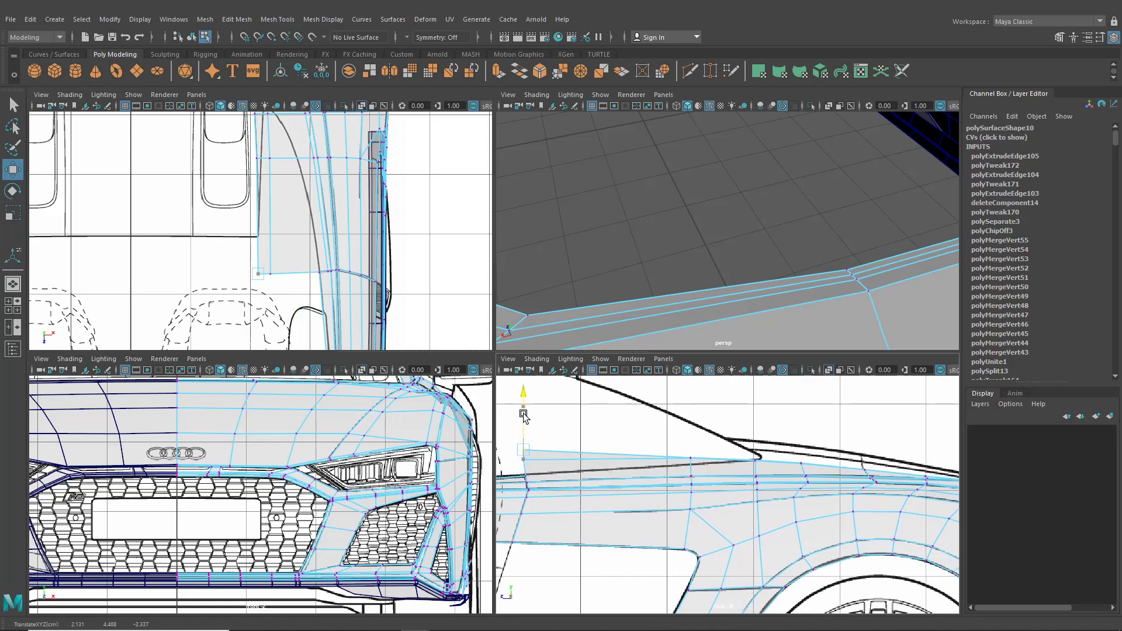
Raise the next border vertex behind the front corner in the side view to continue the deck edge's profile
{"action": "left_click", "coordinate": [257, 158]}
{"action": "middle_click_drag", "start_coordinate": [266, 176], "coordinate": [301, 267], "text": "alt"}
{"action": "scroll", "coordinate": [304, 271], "scroll_direction": "up", "scroll_amount": 1}
{"action": "scroll", "coordinate": [778, 494], "scroll_direction": "up", "scroll_amount": 3}
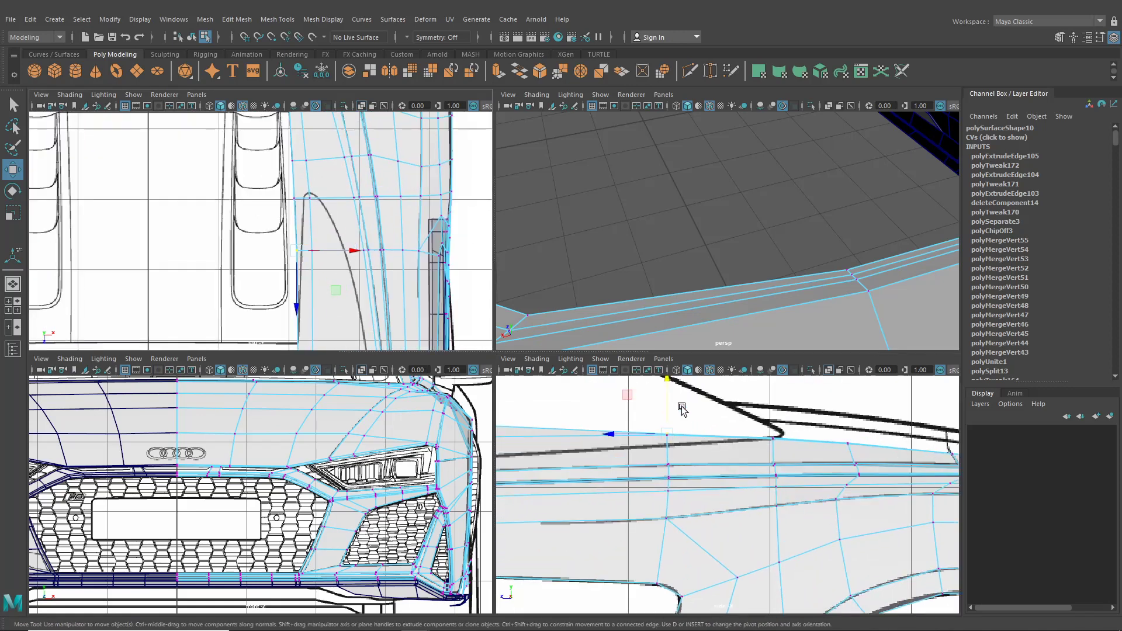
{"action": "left_click_drag", "start_coordinate": [669, 398], "coordinate": [667, 378]}
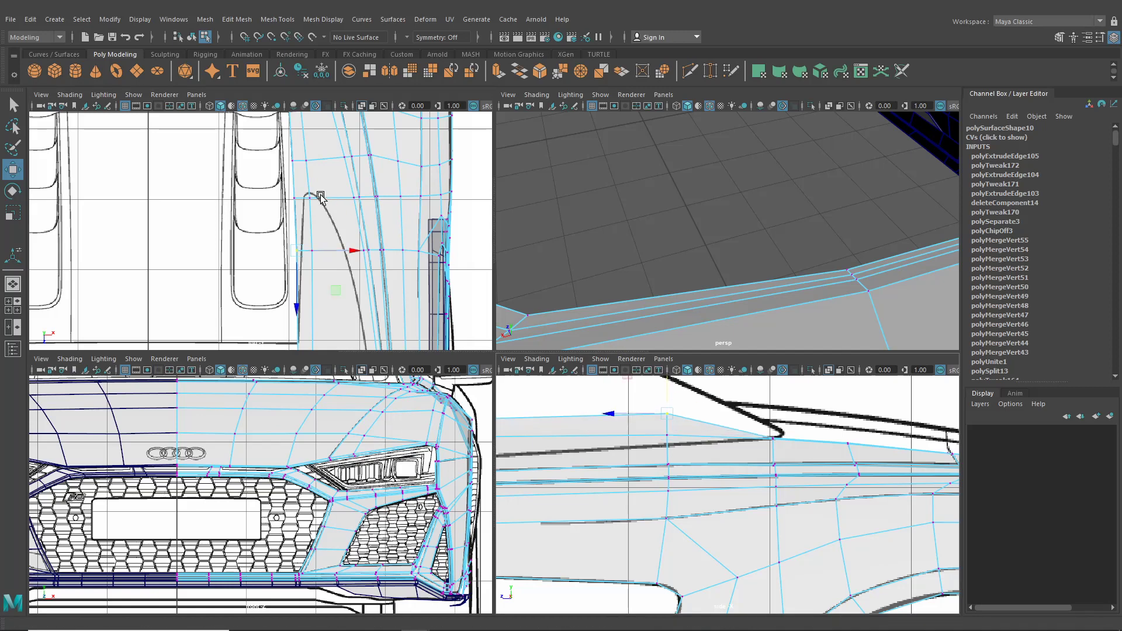
Raise the border vertex beside the curved panel line's tip to the side blueprint's deck line, and lower its front neighbour slightly
{"action": "left_click", "coordinate": [289, 199]}
{"action": "left_click_drag", "start_coordinate": [775, 410], "coordinate": [776, 395]}
{"action": "left_click", "coordinate": [667, 413]}
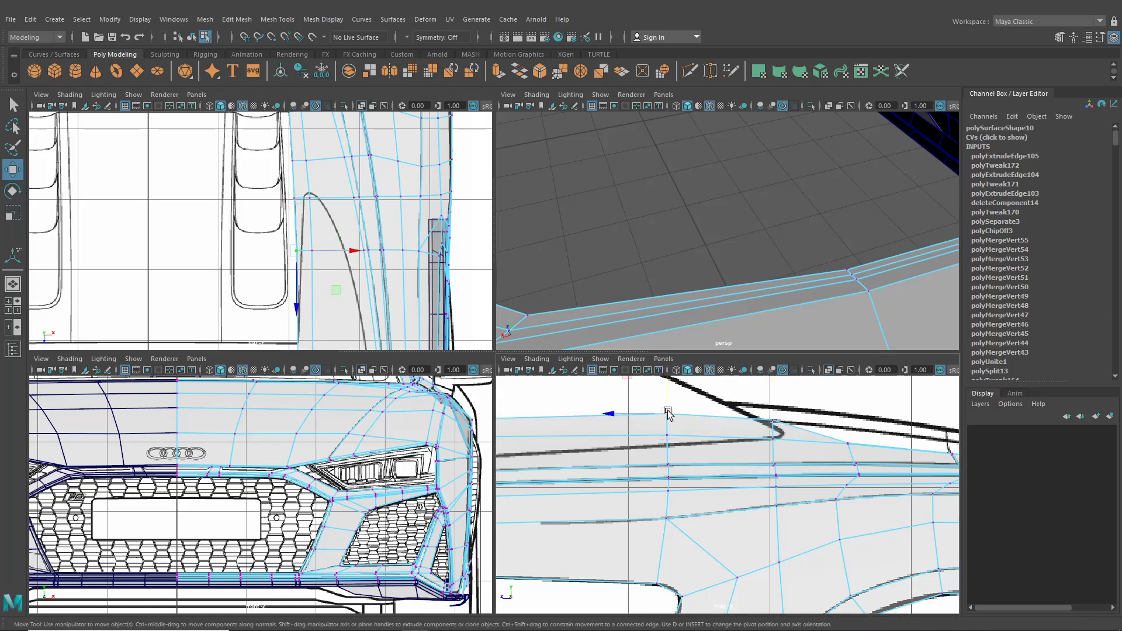
{"action": "left_click_drag", "start_coordinate": [667, 397], "coordinate": [667, 403]}
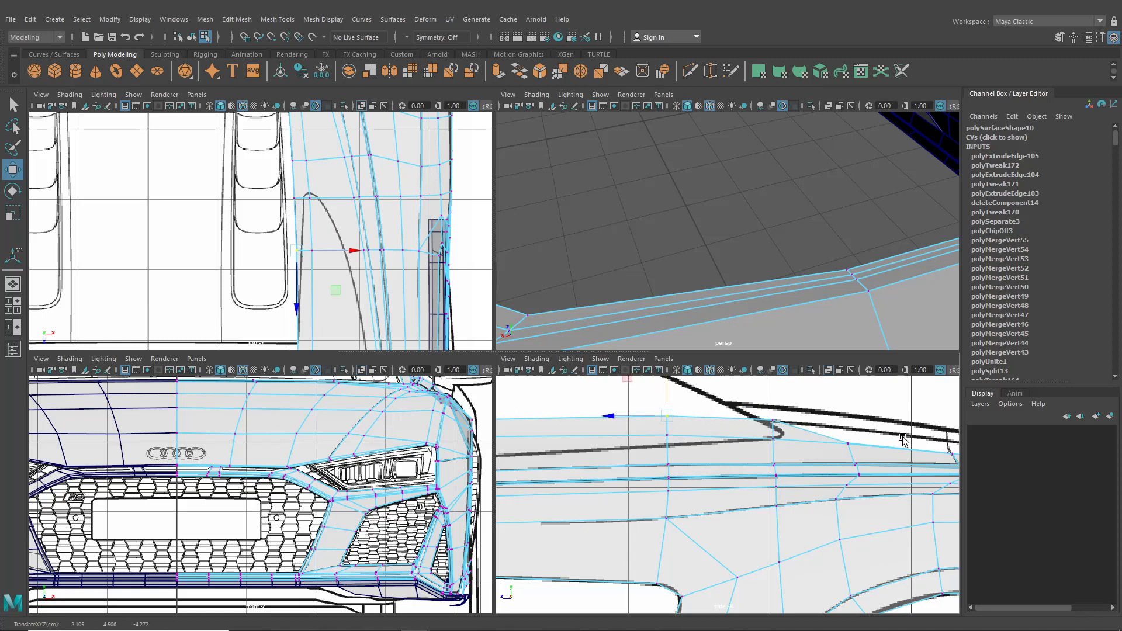
Raise the border vertex just behind the curved panel line's tip onto the deck line in the side blueprint
{"action": "left_click", "coordinate": [850, 444]}
{"action": "middle_click_drag", "start_coordinate": [340, 197], "coordinate": [348, 254], "text": "alt"}
{"action": "middle_click_drag", "start_coordinate": [796, 476], "coordinate": [613, 500], "text": "alt"}
{"action": "left_click_drag", "start_coordinate": [659, 440], "coordinate": [664, 424]}
{"action": "key", "text": "ctrl+z"}
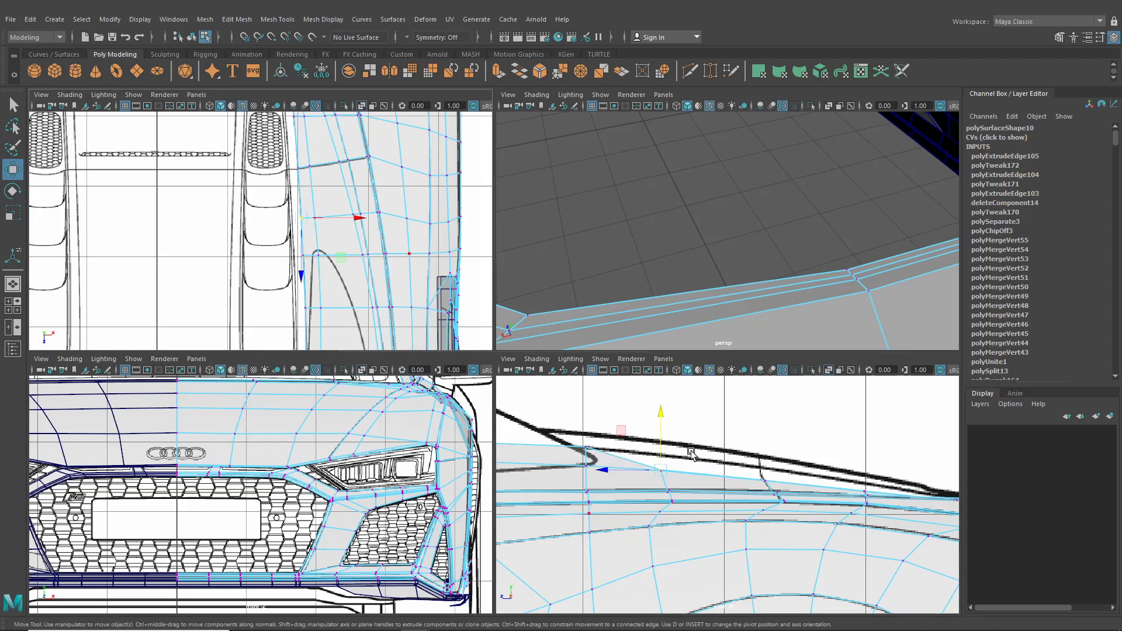
{"action": "middle_click_drag", "start_coordinate": [666, 437], "coordinate": [640, 425], "text": "alt"}
{"action": "left_click_drag", "start_coordinate": [640, 425], "coordinate": [640, 407]}
Fine-tune the height of the border vertex at the curved panel line's rounded tip against the side blueprint's deck line
{"action": "scroll", "coordinate": [591, 443], "scroll_direction": "up", "scroll_amount": 2}
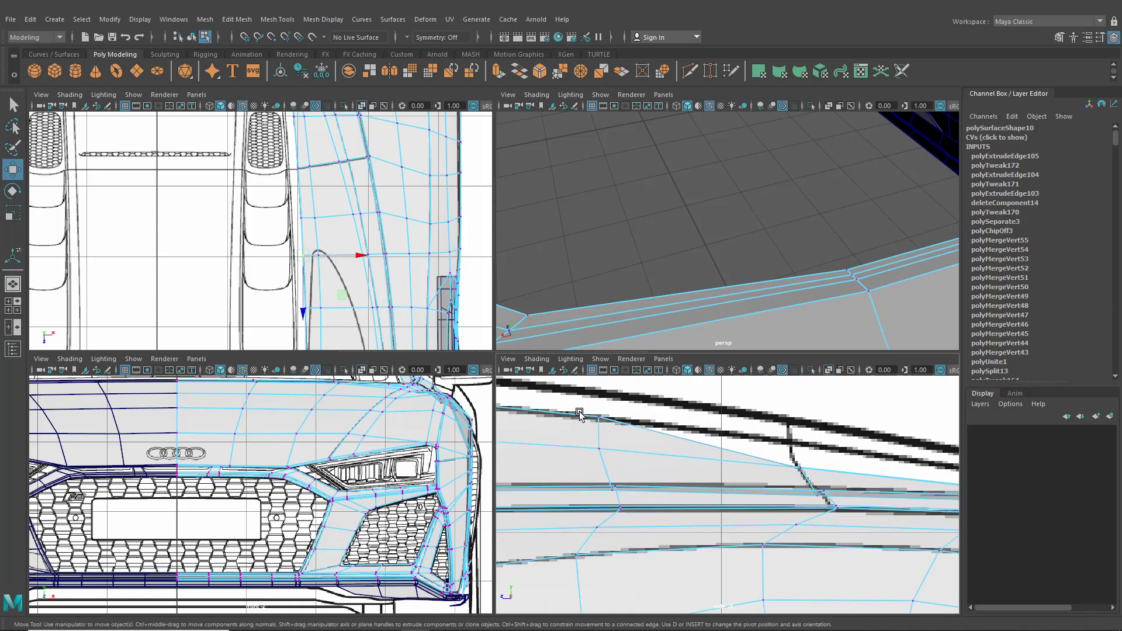
{"action": "middle_click_drag", "start_coordinate": [600, 403], "coordinate": [822, 455], "text": "alt"}
{"action": "left_click", "coordinate": [722, 447]}
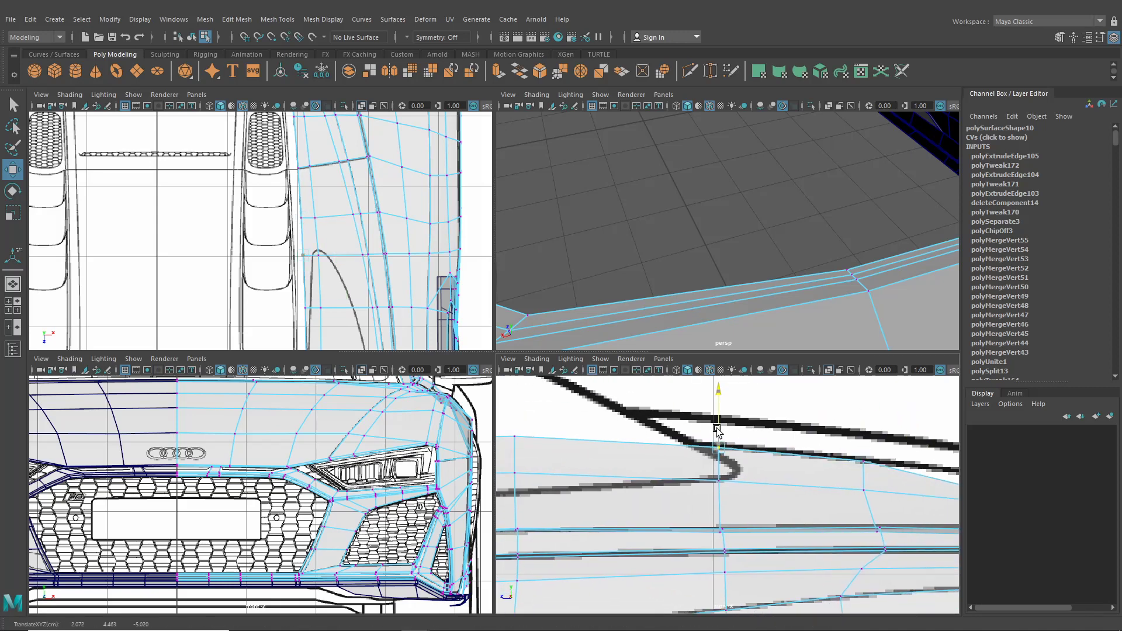
{"action": "middle_click_drag", "start_coordinate": [700, 458], "coordinate": [643, 420], "text": "alt"}
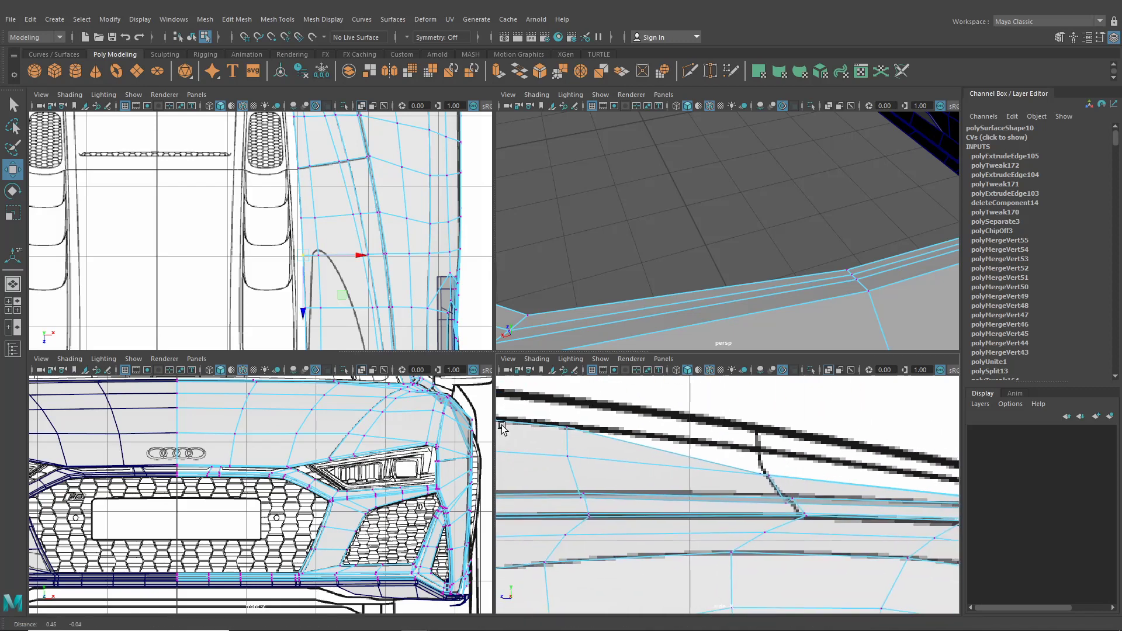
Raise the border vertex at the end of the panel seam onto the side blueprint's deck line
{"action": "scroll", "coordinate": [305, 243], "scroll_direction": "up", "scroll_amount": 2}
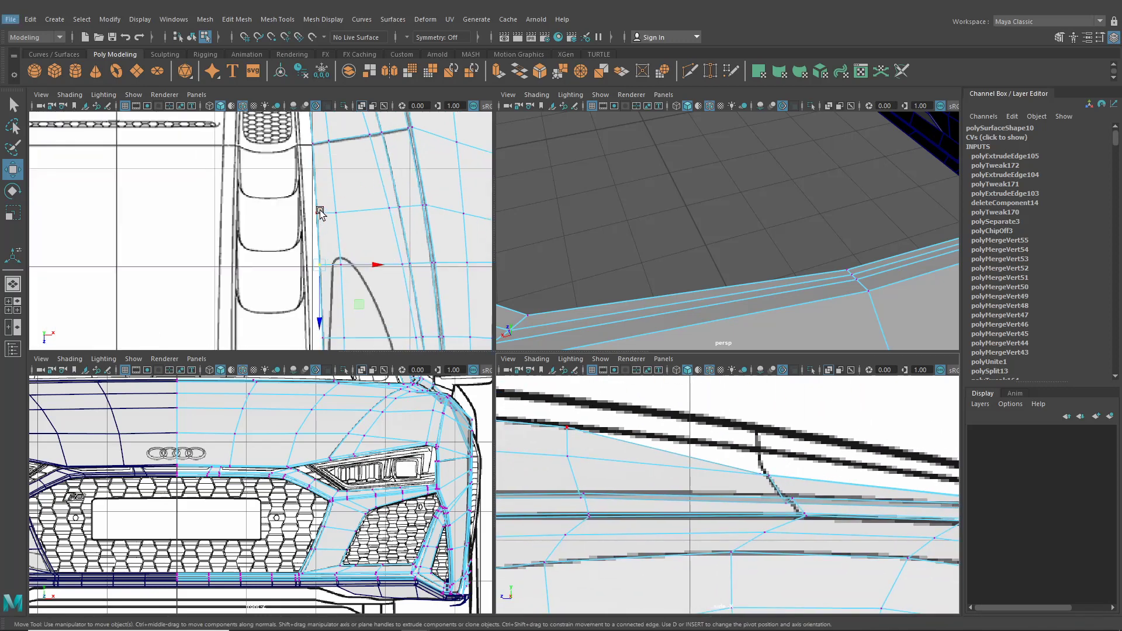
{"action": "middle_click_drag", "start_coordinate": [620, 405], "coordinate": [543, 438], "text": "alt"}
{"action": "right_click_drag", "start_coordinate": [238, 173], "coordinate": [283, 243], "text": "alt"}
{"action": "left_click", "coordinate": [301, 230]}
{"action": "left_click_drag", "start_coordinate": [680, 442], "coordinate": [681, 422]}
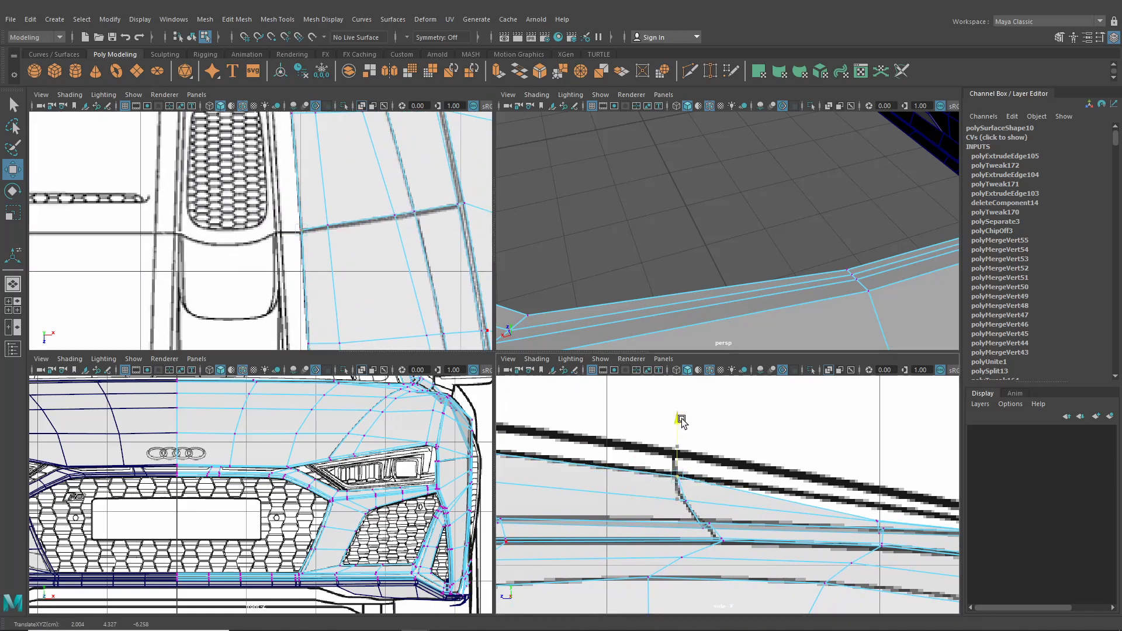
Adjust the height of the border vertex beside the wide honeycomb grille's corner in the side view
{"action": "middle_click_drag", "start_coordinate": [292, 143], "coordinate": [296, 287], "text": "alt"}
{"action": "left_click", "coordinate": [285, 168]}
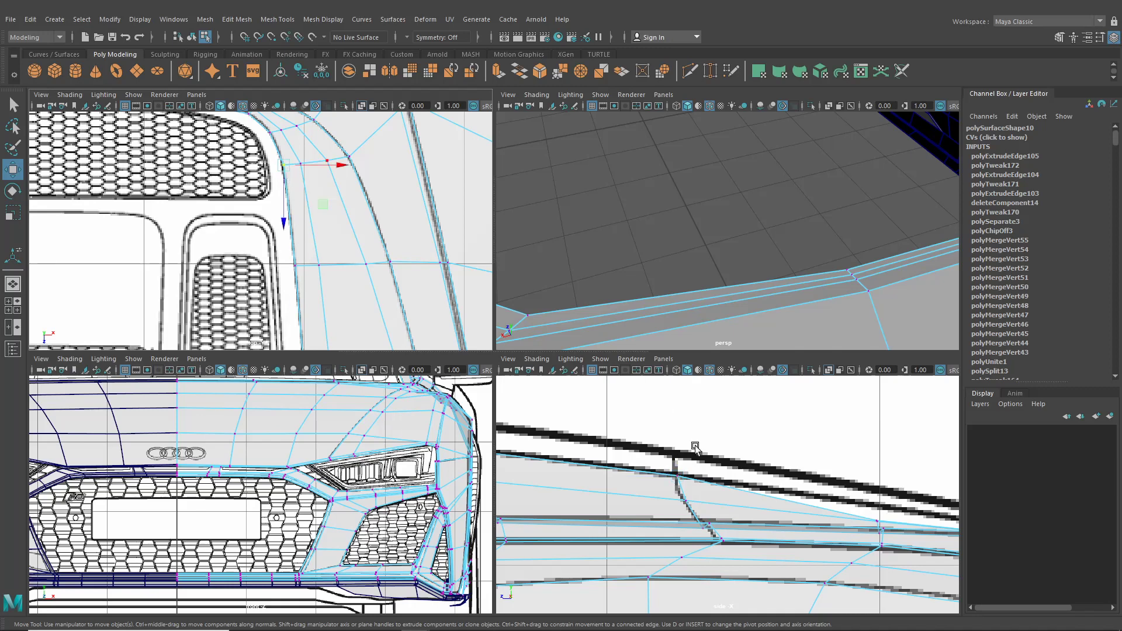
{"action": "middle_click_drag", "start_coordinate": [669, 408], "coordinate": [754, 476], "text": "alt"}
{"action": "left_click_drag", "start_coordinate": [774, 462], "coordinate": [774, 465]}
Raise the border vertex beside the side vent's honeycomb grille onto the deck line in the side blueprint
{"action": "middle_click_drag", "start_coordinate": [652, 503], "coordinate": [744, 505], "text": "alt"}
{"action": "middle_click_drag", "start_coordinate": [345, 215], "coordinate": [344, 203], "text": "alt"}
{"action": "left_click", "coordinate": [305, 267]}
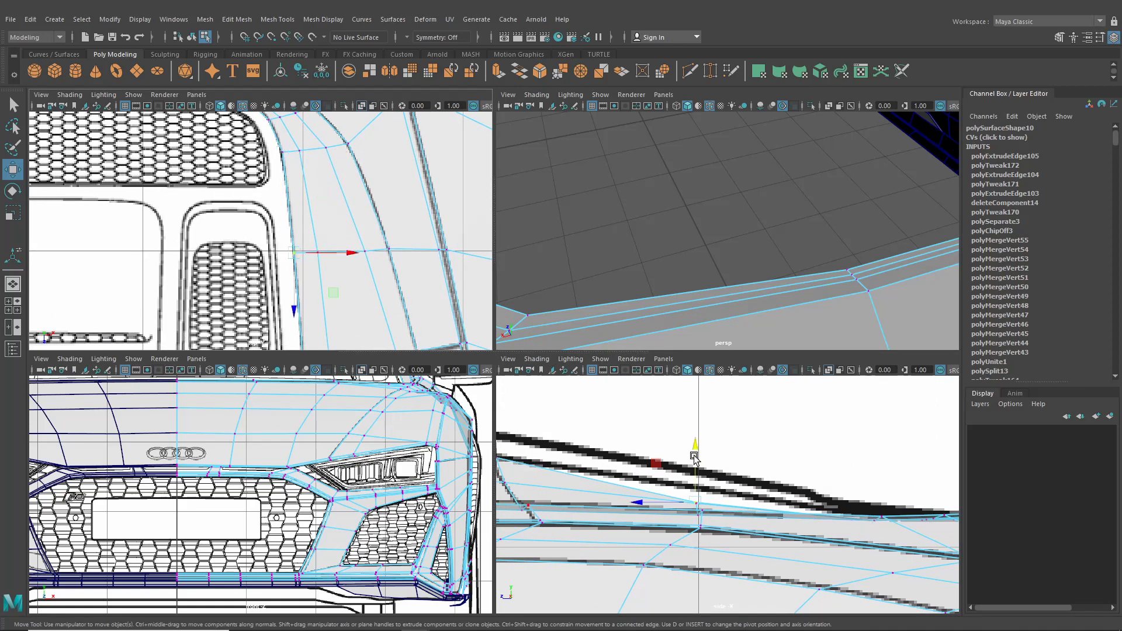
{"action": "left_click", "coordinate": [699, 454]}
{"action": "key", "text": "ctrl+z"}
{"action": "left_click_drag", "start_coordinate": [696, 453], "coordinate": [694, 439]}
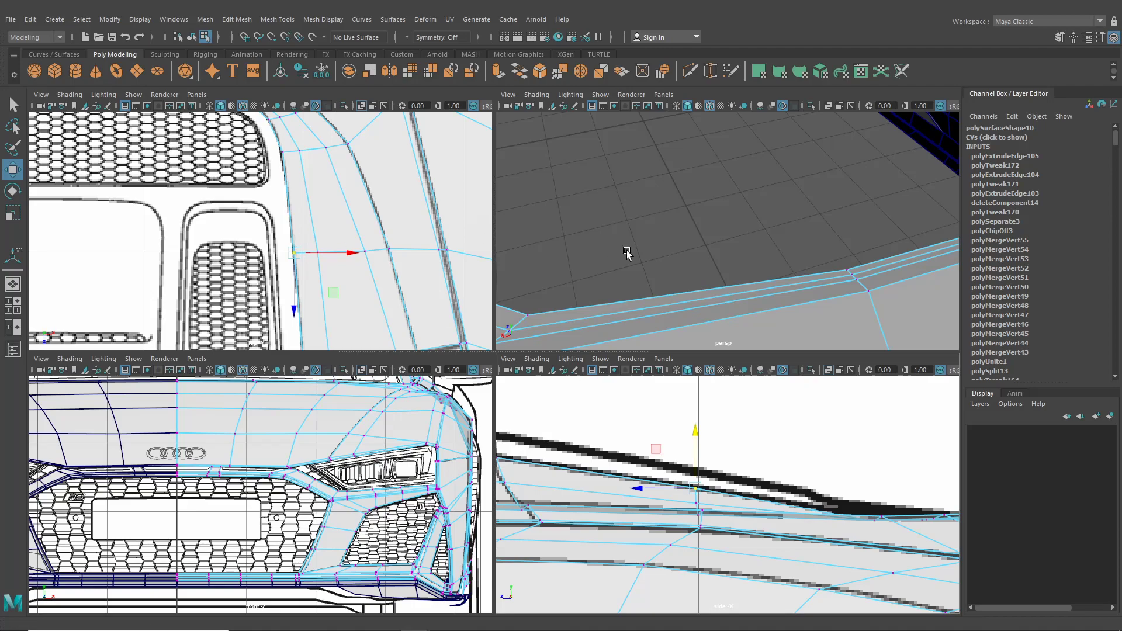
Examine the rear deck opening's border and rounded corner from several angles in the perspective view
{"action": "key", "text": "space"}
{"action": "scroll", "coordinate": [619, 331], "scroll_direction": "down", "scroll_amount": 5}
{"action": "left_click_drag", "start_coordinate": [619, 331], "coordinate": [672, 533], "text": "alt"}
{"action": "middle_click_drag", "start_coordinate": [570, 474], "coordinate": [532, 469], "text": "alt"}
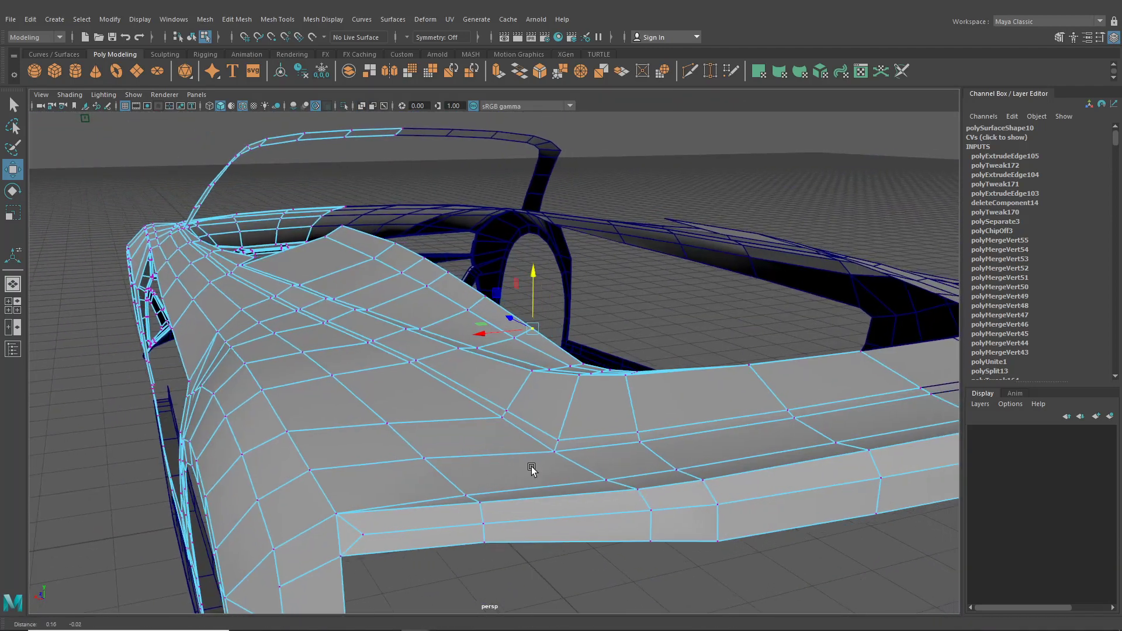
{"action": "left_click_drag", "start_coordinate": [532, 469], "coordinate": [604, 471], "text": "alt"}
{"action": "middle_click_drag", "start_coordinate": [604, 472], "coordinate": [323, 456], "text": "alt"}
{"action": "scroll", "coordinate": [338, 450], "scroll_direction": "up", "scroll_amount": 3}
{"action": "middle_click_drag", "start_coordinate": [461, 378], "coordinate": [414, 453], "text": "alt"}
{"action": "scroll", "coordinate": [414, 454], "scroll_direction": "up", "scroll_amount": 4}
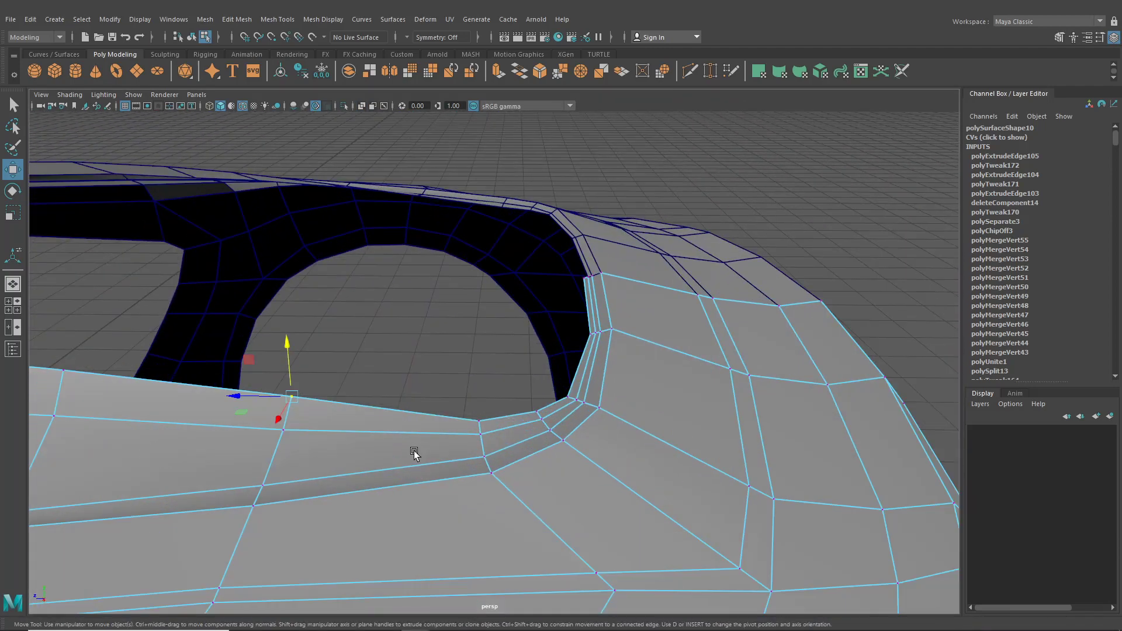
{"action": "left_click_drag", "start_coordinate": [414, 454], "coordinate": [497, 280], "text": "alt"}
{"action": "left_click", "coordinate": [498, 307]}
{"action": "scroll", "coordinate": [548, 313], "scroll_direction": "down", "scroll_amount": 3}
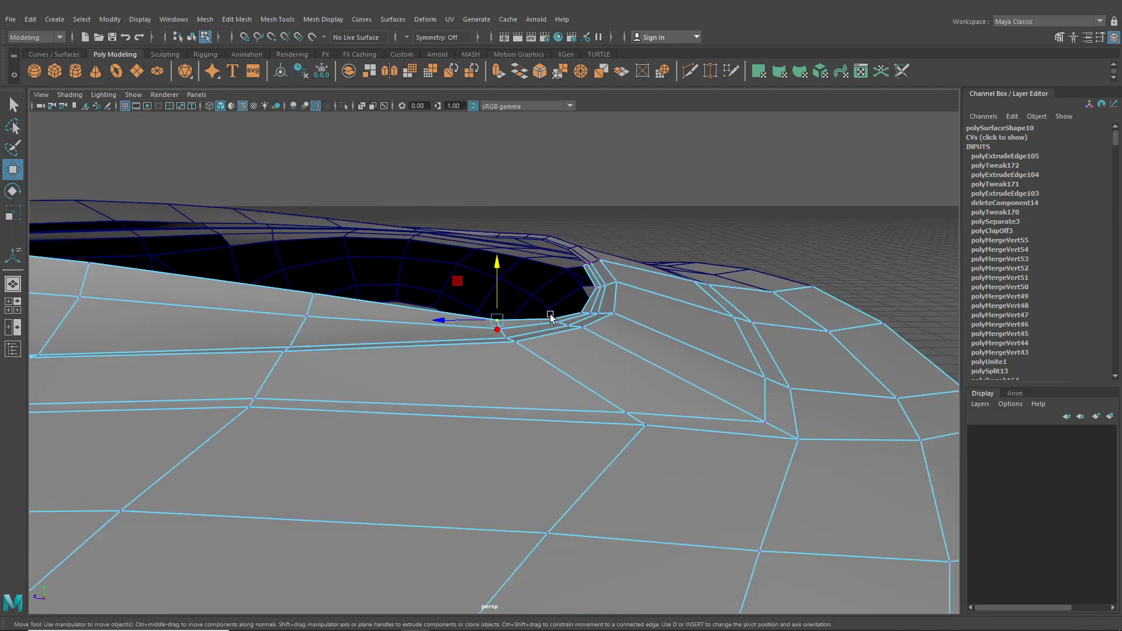
Raise the three border vertices around the deck opening's rounded corner slightly
{"action": "left_click_drag", "start_coordinate": [549, 313], "coordinate": [548, 320], "text": "alt"}
{"action": "scroll", "coordinate": [533, 350], "scroll_direction": "up", "scroll_amount": 3}
{"action": "middle_click_drag", "start_coordinate": [548, 321], "coordinate": [521, 403], "text": "alt"}
{"action": "left_click", "coordinate": [576, 282]}
{"action": "left_click", "coordinate": [593, 310], "text": "shift"}
{"action": "left_click", "coordinate": [577, 346], "text": "shift"}
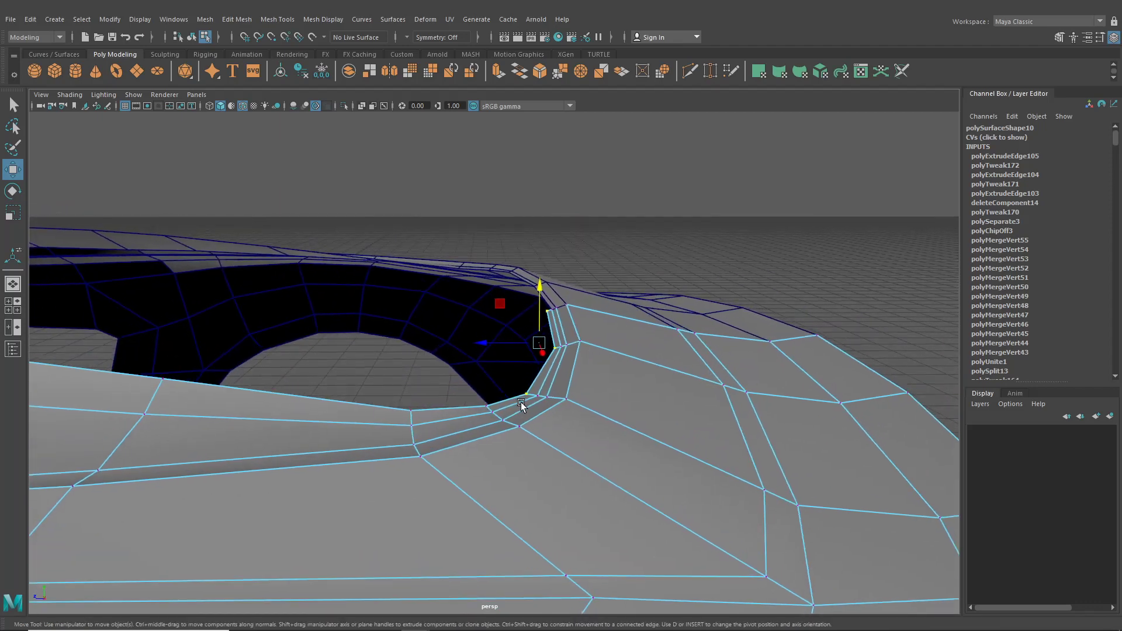
{"action": "scroll", "coordinate": [521, 403], "scroll_direction": "up", "scroll_amount": 3}
{"action": "left_click_drag", "start_coordinate": [522, 403], "coordinate": [523, 388], "text": "alt"}
{"action": "left_click_drag", "start_coordinate": [567, 273], "coordinate": [565, 271]}
Raise the single border vertex at the rear end of the deck opening's rounded corner slightly
{"action": "left_click", "coordinate": [500, 347]}
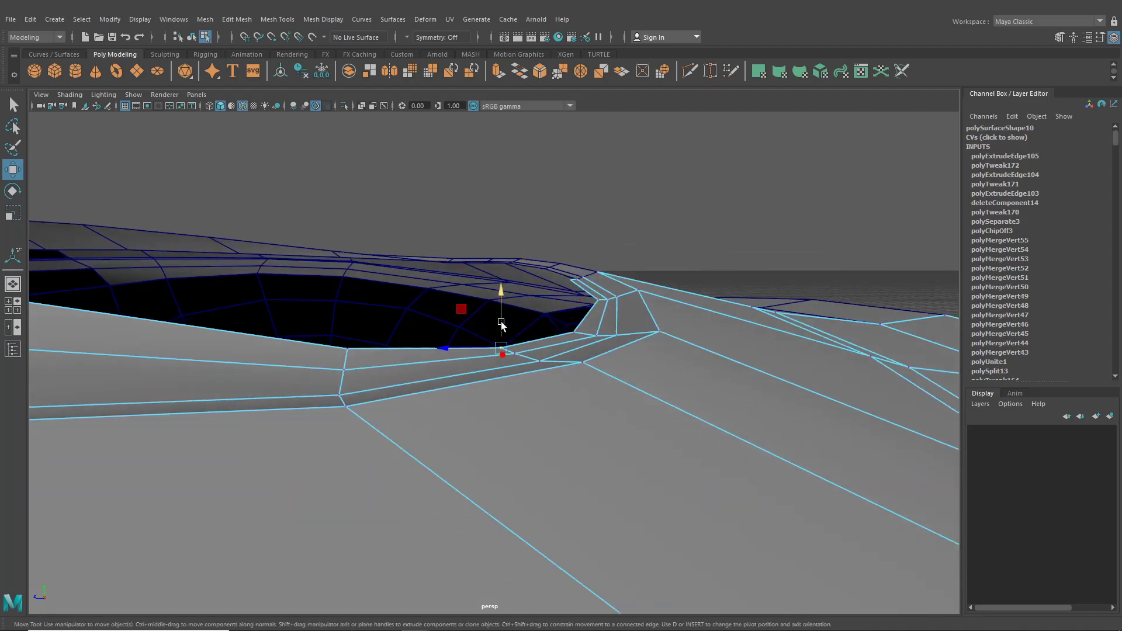
{"action": "left_click_drag", "start_coordinate": [501, 325], "coordinate": [501, 321]}
{"action": "scroll", "coordinate": [572, 281], "scroll_direction": "down", "scroll_amount": 5}
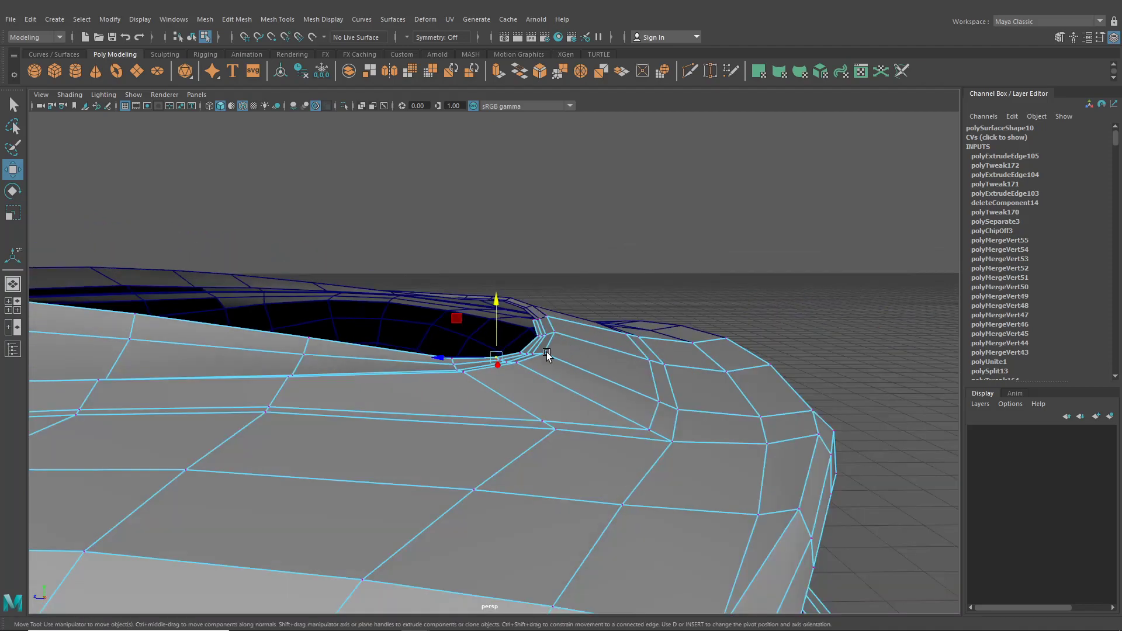
Extrude the deck opening's border edge loop inward with a local Y translation of 0.098
{"action": "left_click_drag", "start_coordinate": [546, 355], "coordinate": [408, 422], "text": "alt"}
{"action": "scroll", "coordinate": [386, 367], "scroll_direction": "down", "scroll_amount": 3}
{"action": "middle_click_drag", "start_coordinate": [386, 367], "coordinate": [463, 471], "text": "alt"}
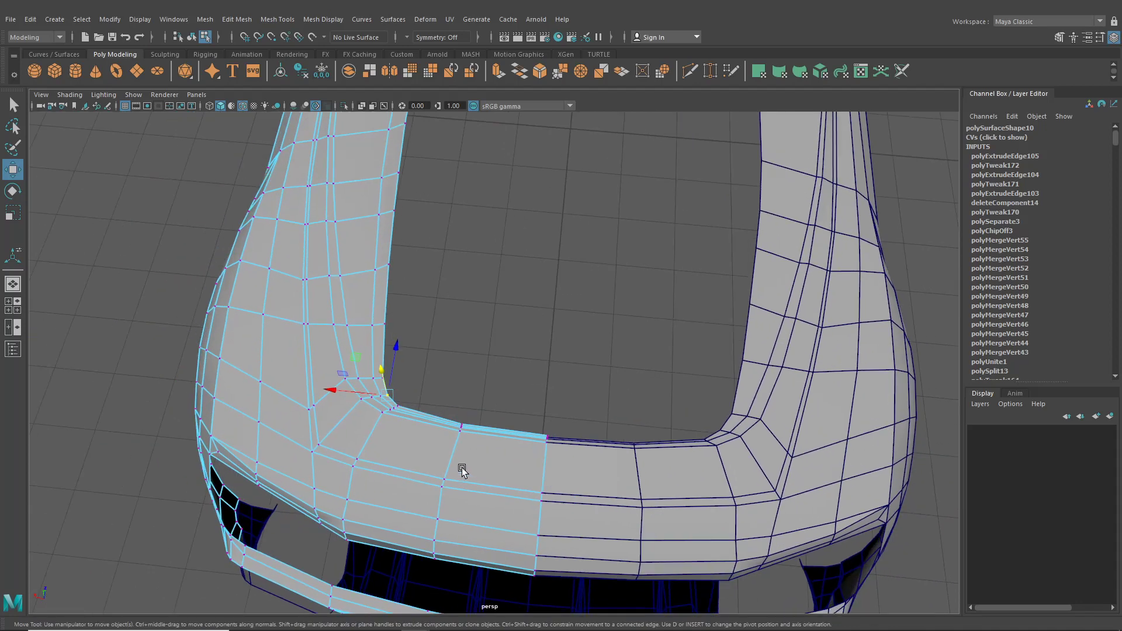
{"action": "right_click_drag", "start_coordinate": [366, 283], "coordinate": [366, 253]}
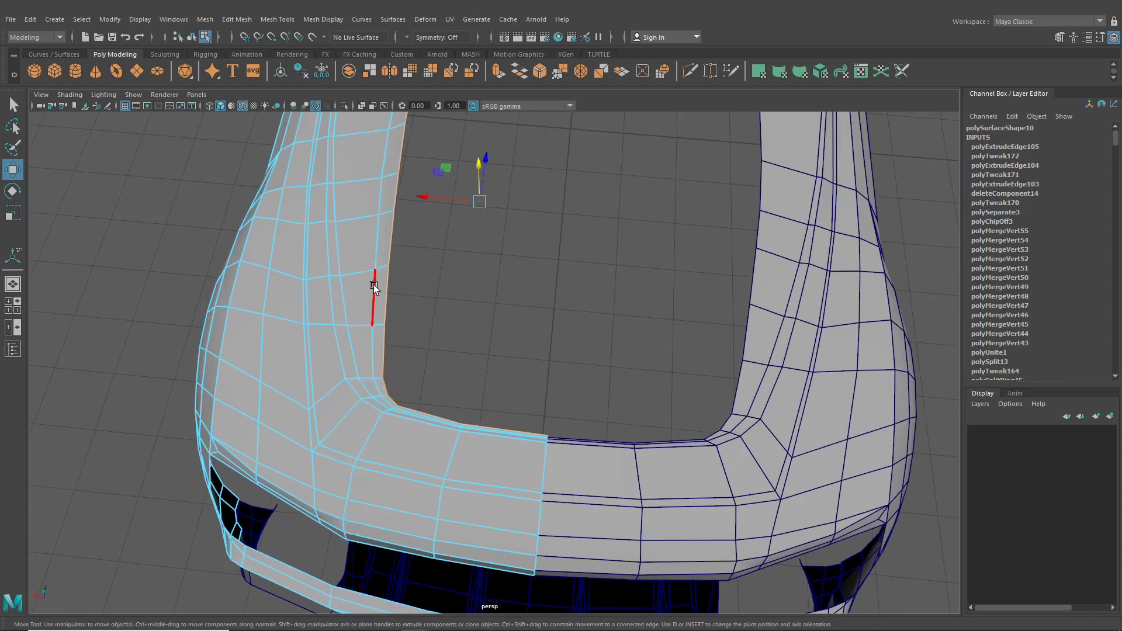
{"action": "left_click", "coordinate": [8, 311]}
{"action": "middle_click_drag", "start_coordinate": [319, 315], "coordinate": [366, 294], "text": "alt"}
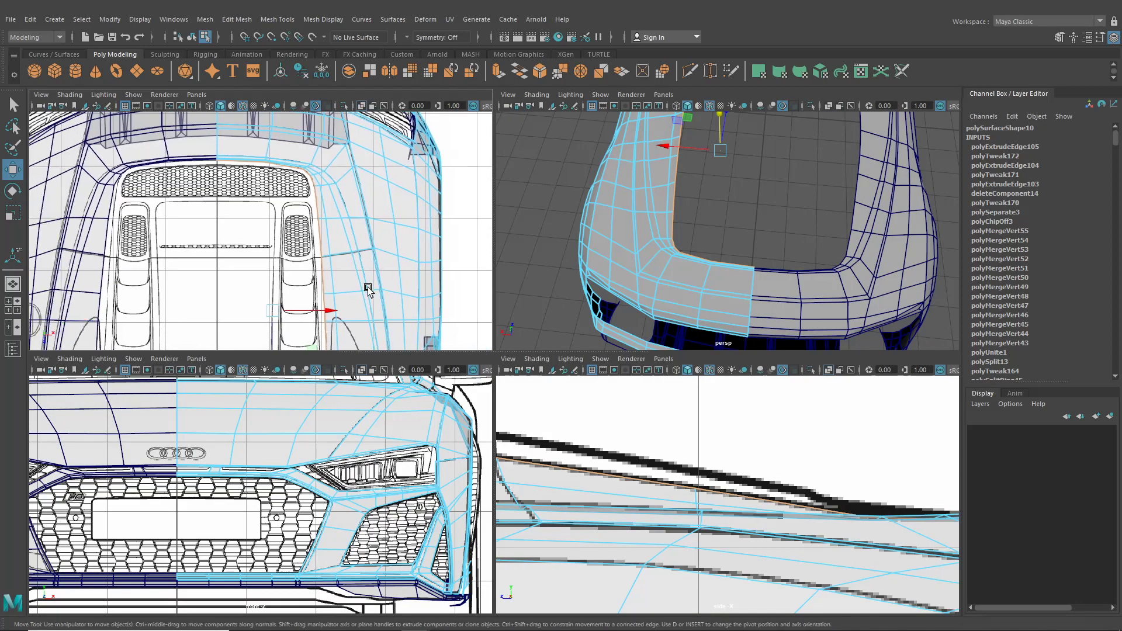
{"action": "key", "text": "ctrl+e"}
{"action": "middle_click_drag", "start_coordinate": [357, 236], "coordinate": [370, 251], "text": "alt"}
{"action": "scroll", "coordinate": [370, 251], "scroll_direction": "up", "scroll_amount": 2}
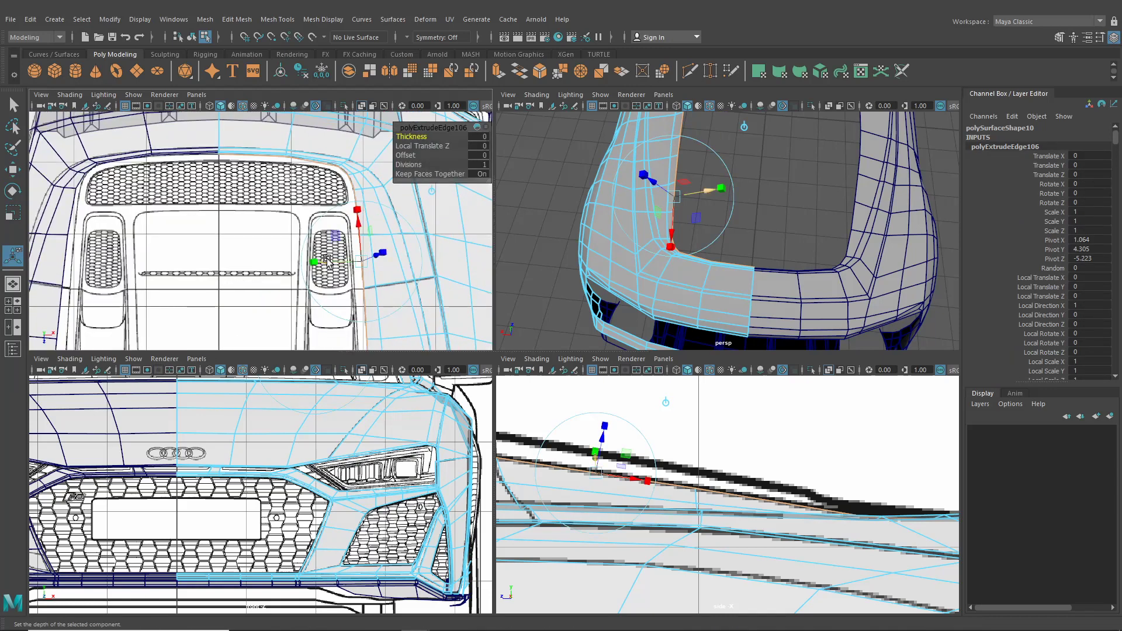
{"action": "left_click_drag", "start_coordinate": [318, 261], "coordinate": [322, 260]}
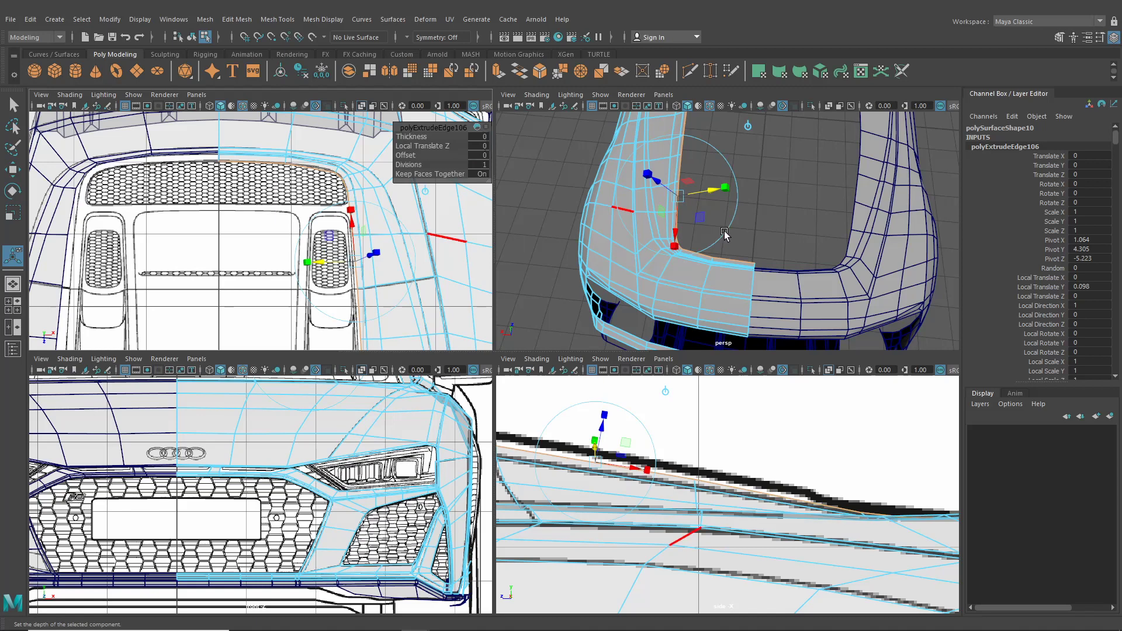
Raise the extruded border edges by 0.019 in Y towards the deck line in the side blueprint
{"action": "middle_click_drag", "start_coordinate": [726, 236], "coordinate": [726, 248], "text": "alt"}
{"action": "middle_click_drag", "start_coordinate": [667, 436], "coordinate": [754, 443], "text": "alt"}
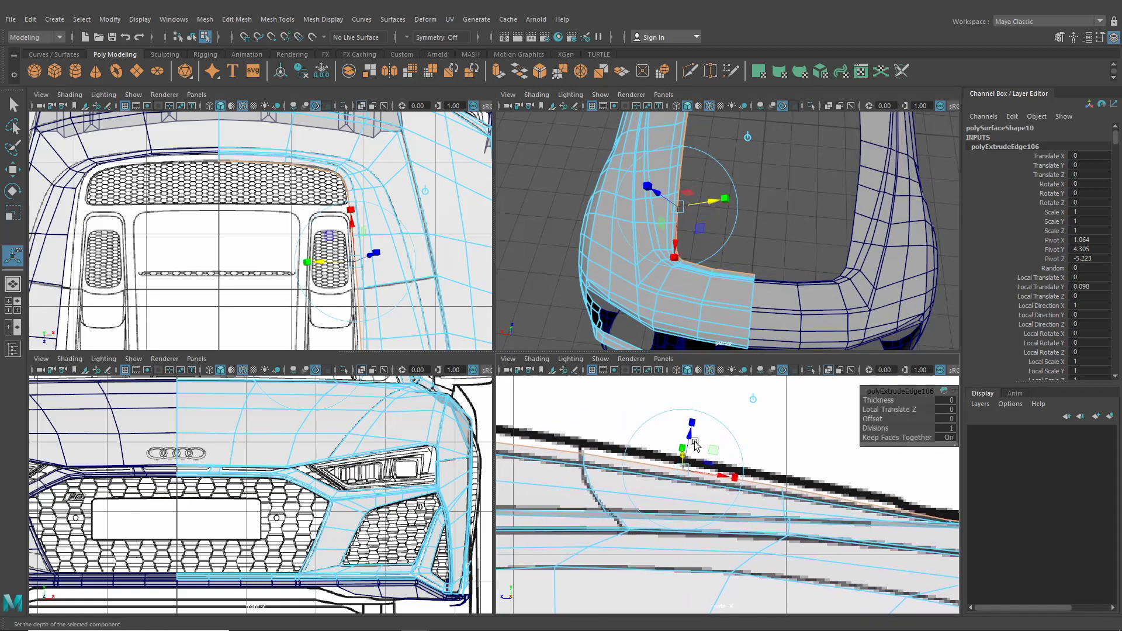
{"action": "scroll", "coordinate": [649, 428], "scroll_direction": "down", "scroll_amount": 6}
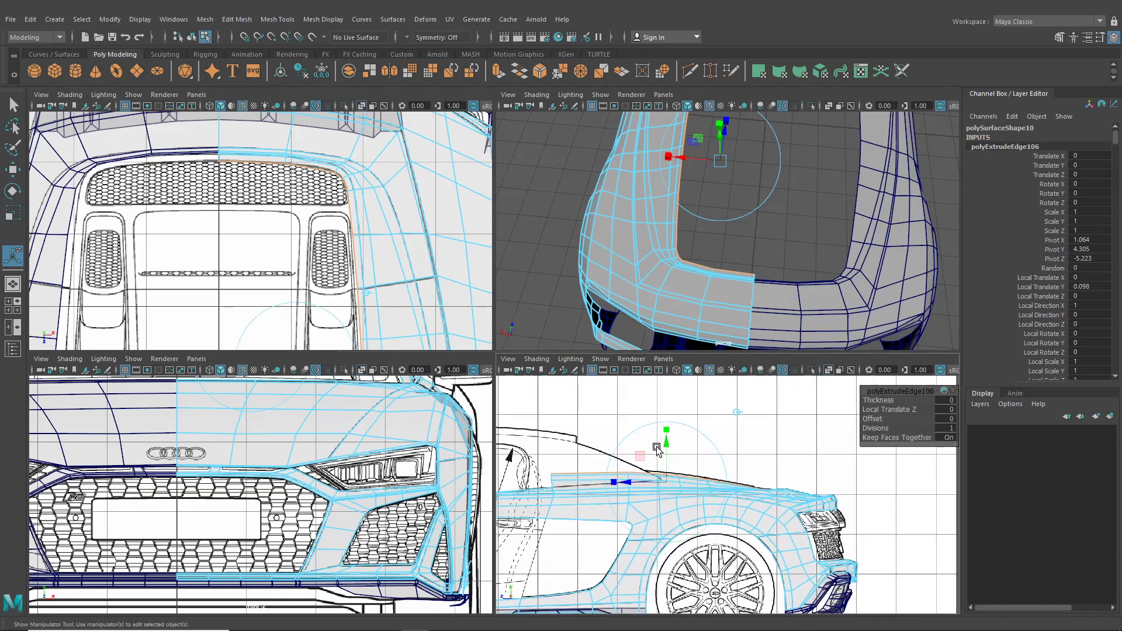
{"action": "left_click_drag", "start_coordinate": [589, 434], "coordinate": [536, 412]}
{"action": "scroll", "coordinate": [590, 427], "scroll_direction": "up", "scroll_amount": 2}
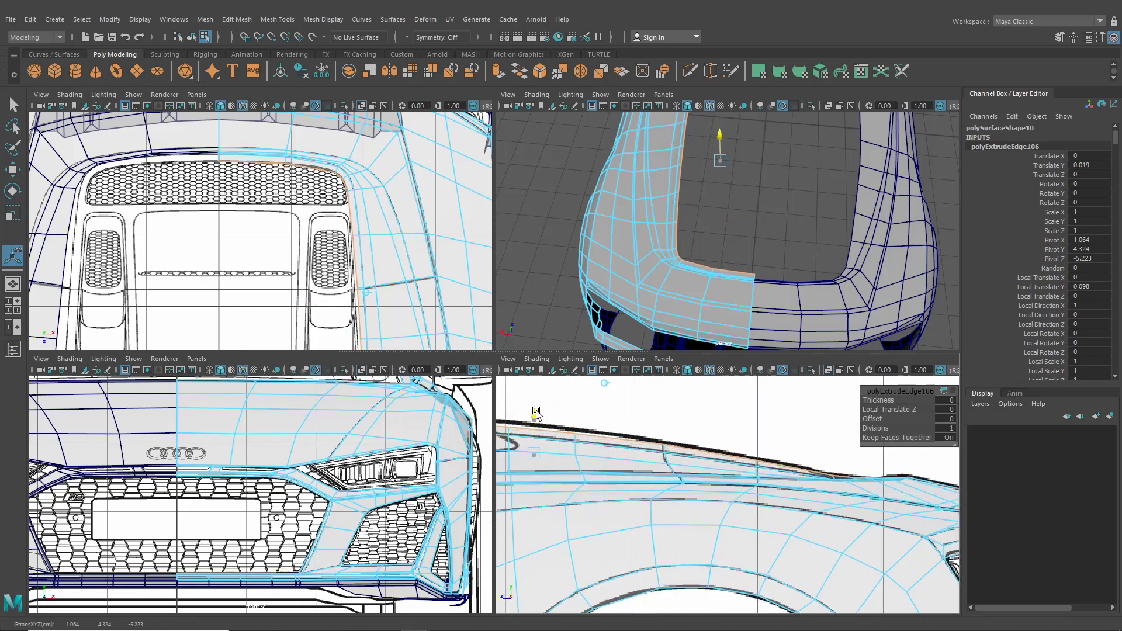
Lower the new border vertex at the start of the opening's rounded corner onto the side blueprint's deck line
{"action": "left_click_drag", "start_coordinate": [702, 304], "coordinate": [858, 236], "text": "alt"}
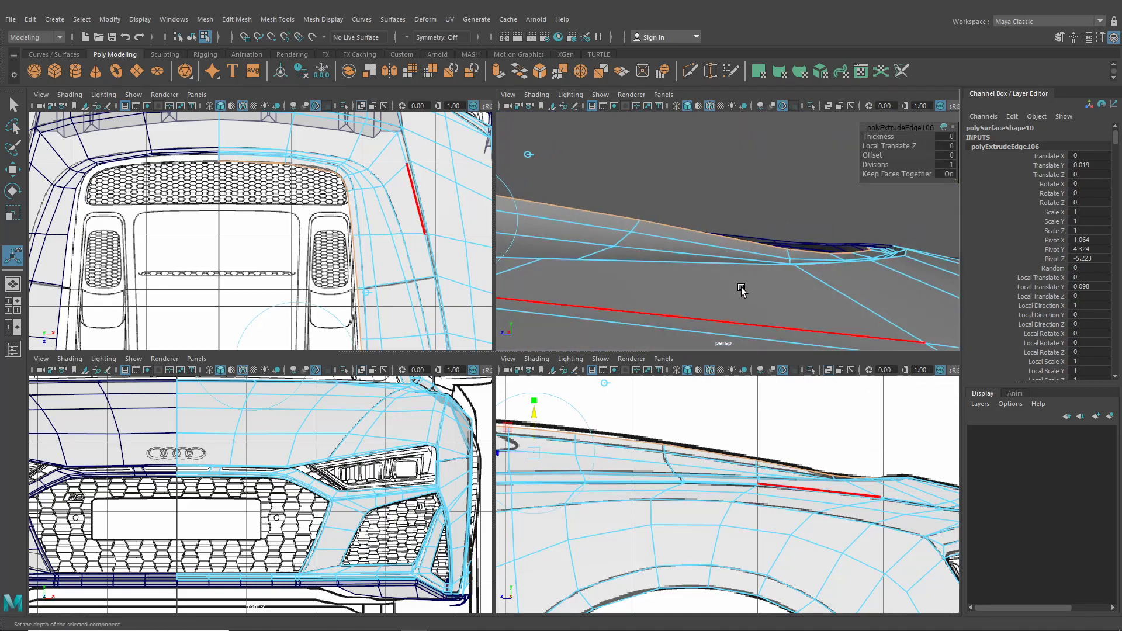
{"action": "right_click_drag", "start_coordinate": [732, 249], "coordinate": [691, 248]}
{"action": "middle_click_drag", "start_coordinate": [791, 463], "coordinate": [740, 448], "text": "alt"}
{"action": "scroll", "coordinate": [741, 454], "scroll_direction": "up", "scroll_amount": 1}
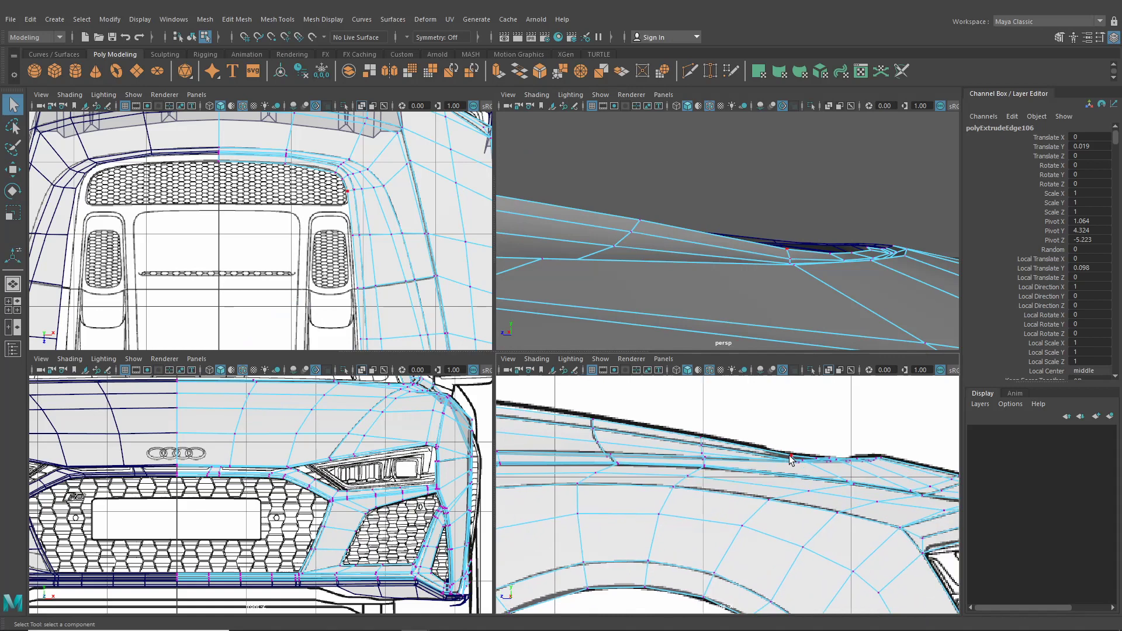
{"action": "left_click", "coordinate": [787, 455]}
{"action": "key", "text": "w"}
{"action": "left_click_drag", "start_coordinate": [791, 418], "coordinate": [792, 422]}
Align the heights of the new border vertices midway to the panel seam and at its end with the deck line
{"action": "left_click", "coordinate": [702, 435]}
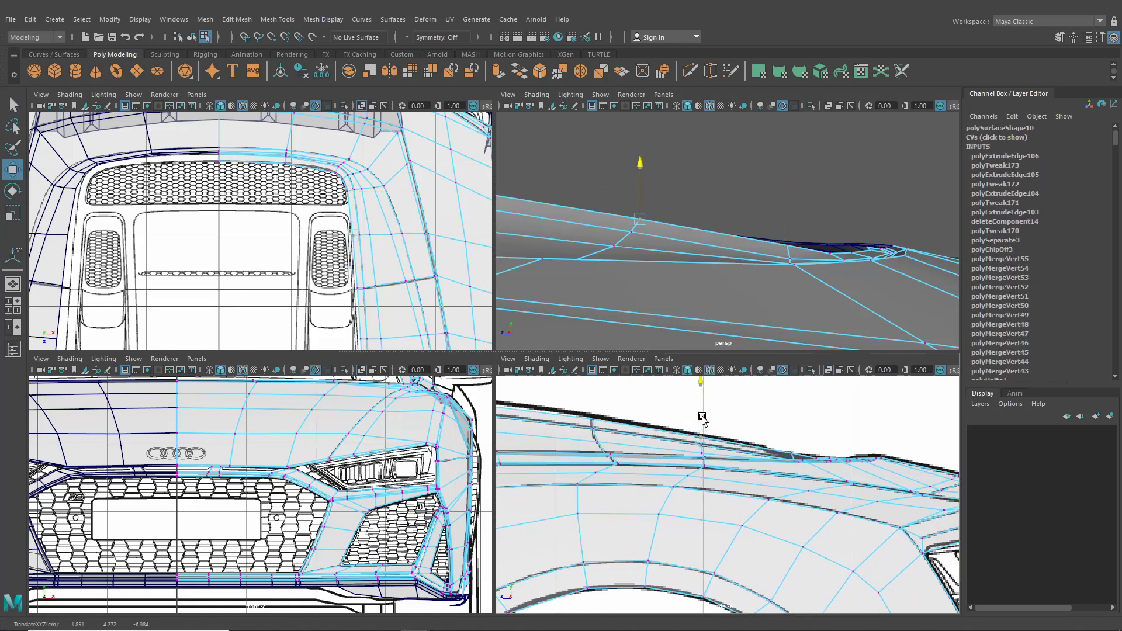
{"action": "scroll", "coordinate": [695, 468], "scroll_direction": "up", "scroll_amount": 2}
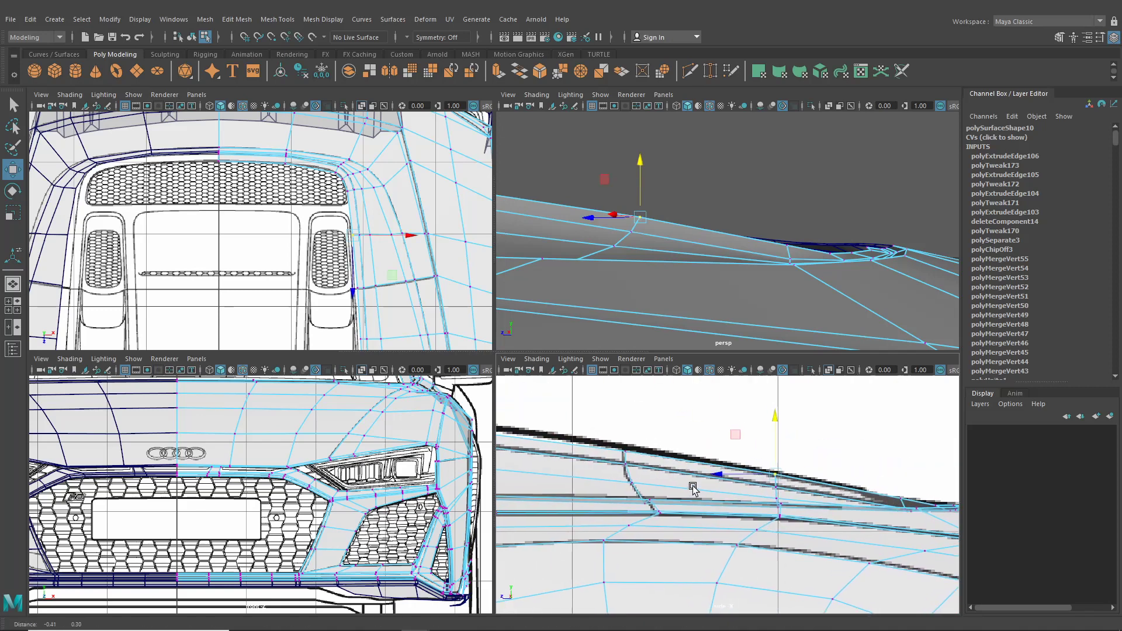
{"action": "left_click", "coordinate": [629, 443]}
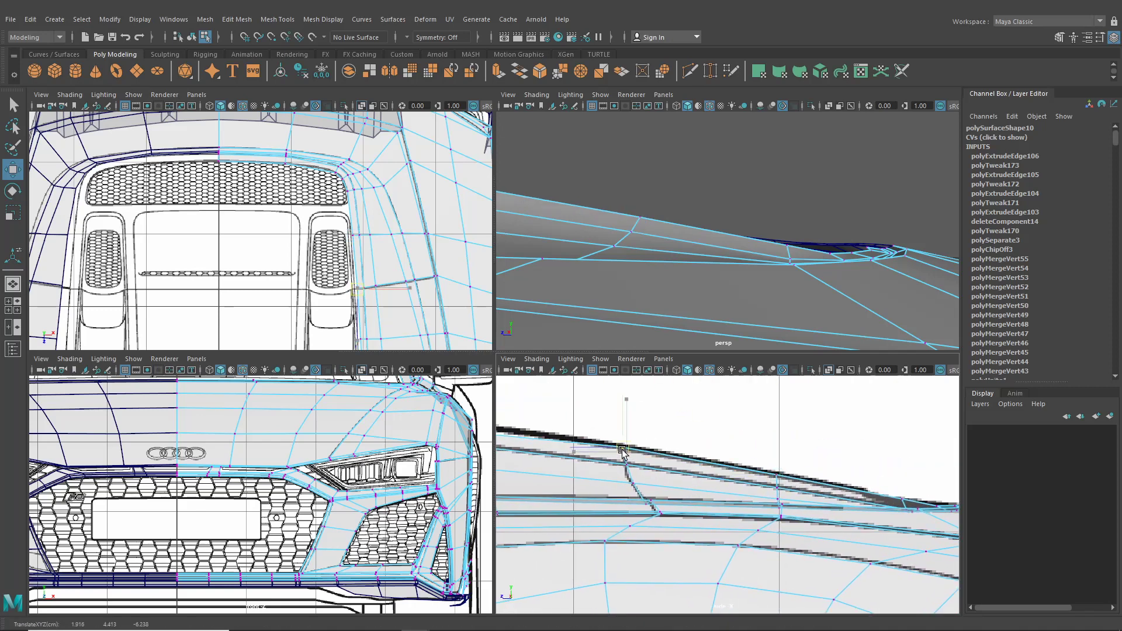
{"action": "middle_click_drag", "start_coordinate": [625, 453], "coordinate": [716, 484], "text": "alt"}
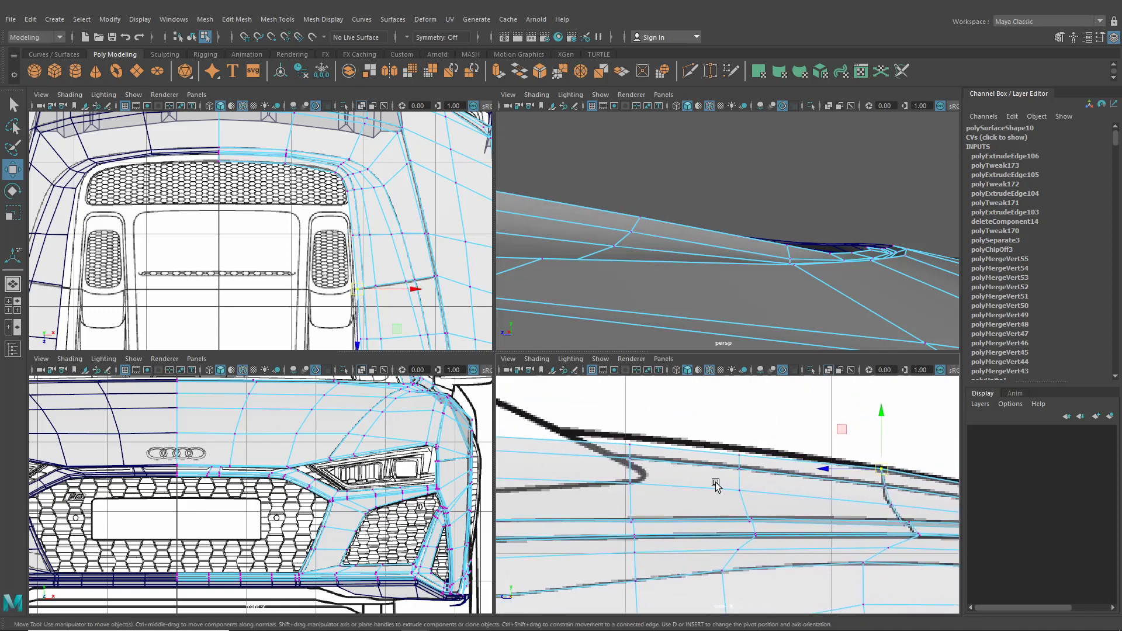
Align the heights of the two border vertices between the panel seam and the curved panel line's tip with the deck line
{"action": "left_click", "coordinate": [739, 450]}
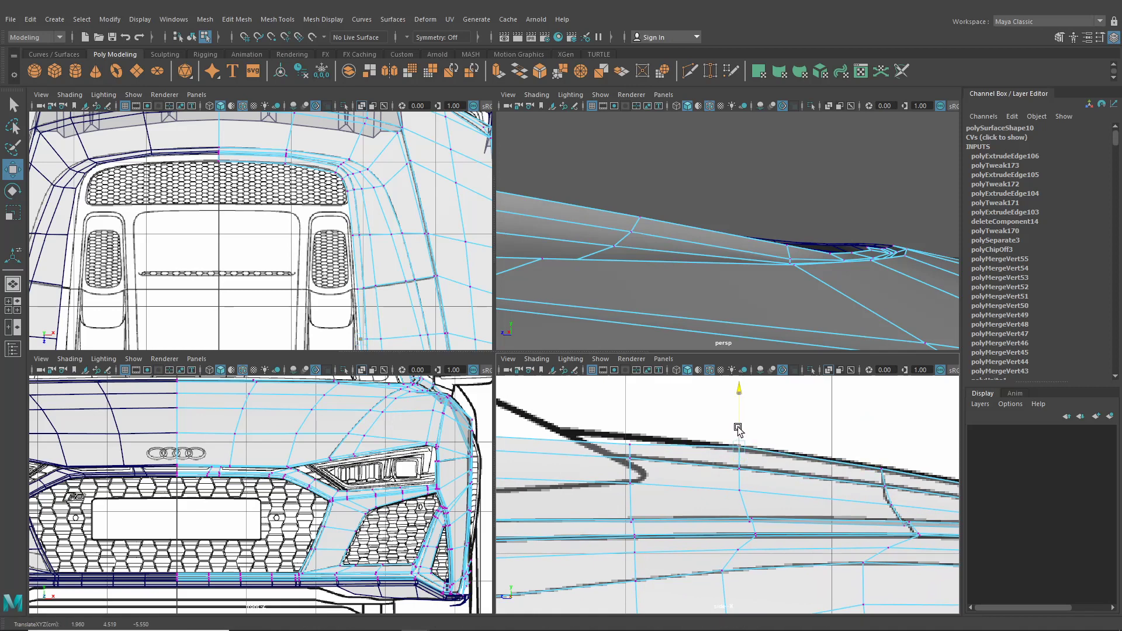
{"action": "left_click", "coordinate": [628, 435]}
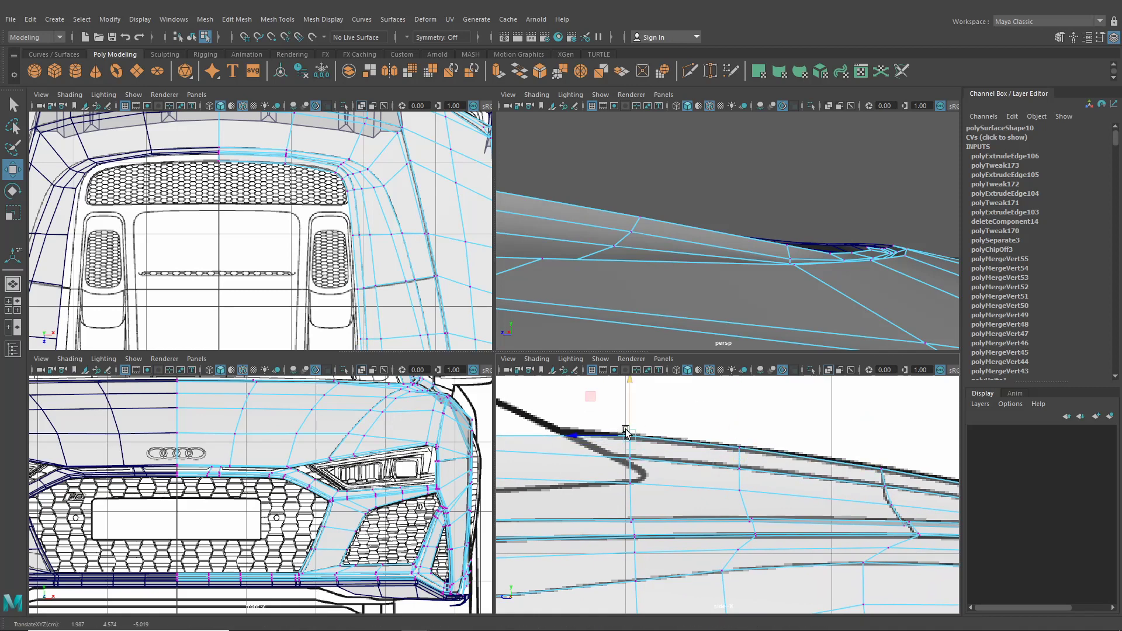
{"action": "middle_click_drag", "start_coordinate": [628, 422], "coordinate": [839, 466], "text": "alt"}
Raise the last two border vertices at the cabin end of the deck in the side view
{"action": "left_click", "coordinate": [696, 458]}
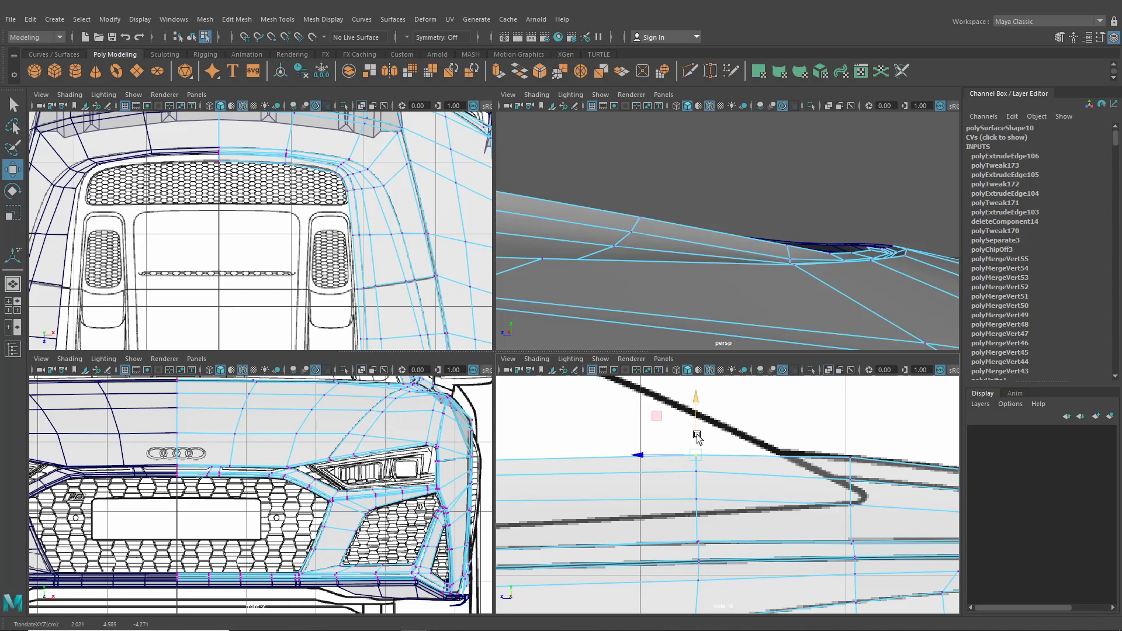
{"action": "left_click_drag", "start_coordinate": [697, 439], "coordinate": [696, 431]}
{"action": "scroll", "coordinate": [675, 455], "scroll_direction": "down", "scroll_amount": 6}
{"action": "scroll", "coordinate": [676, 458], "scroll_direction": "up", "scroll_amount": 3}
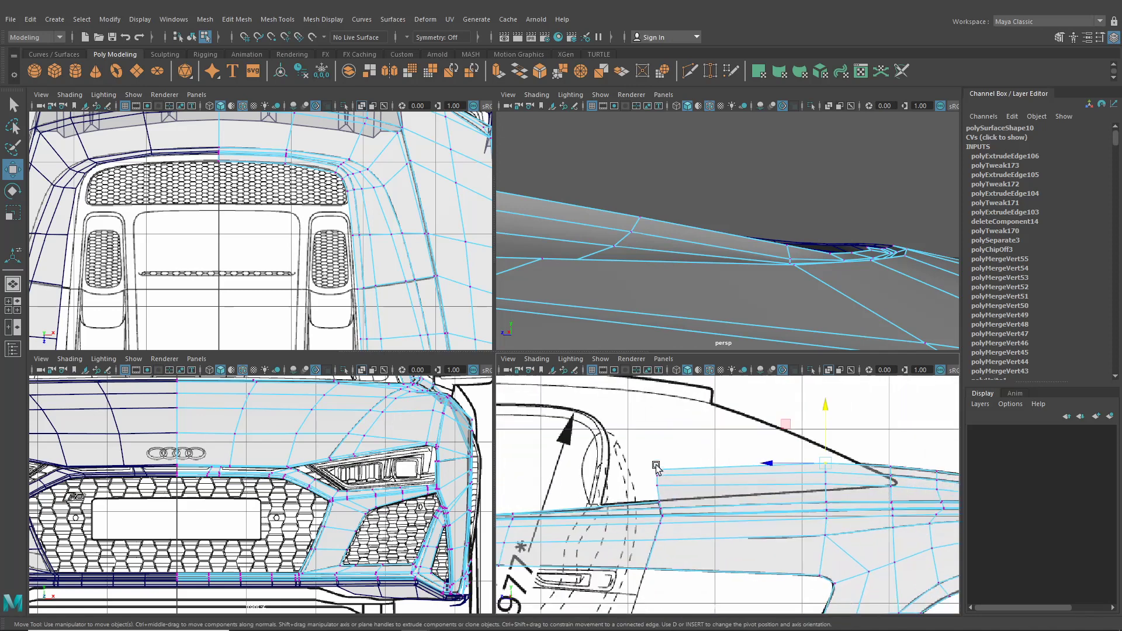
{"action": "left_click", "coordinate": [660, 471]}
{"action": "left_click_drag", "start_coordinate": [659, 454], "coordinate": [659, 448]}
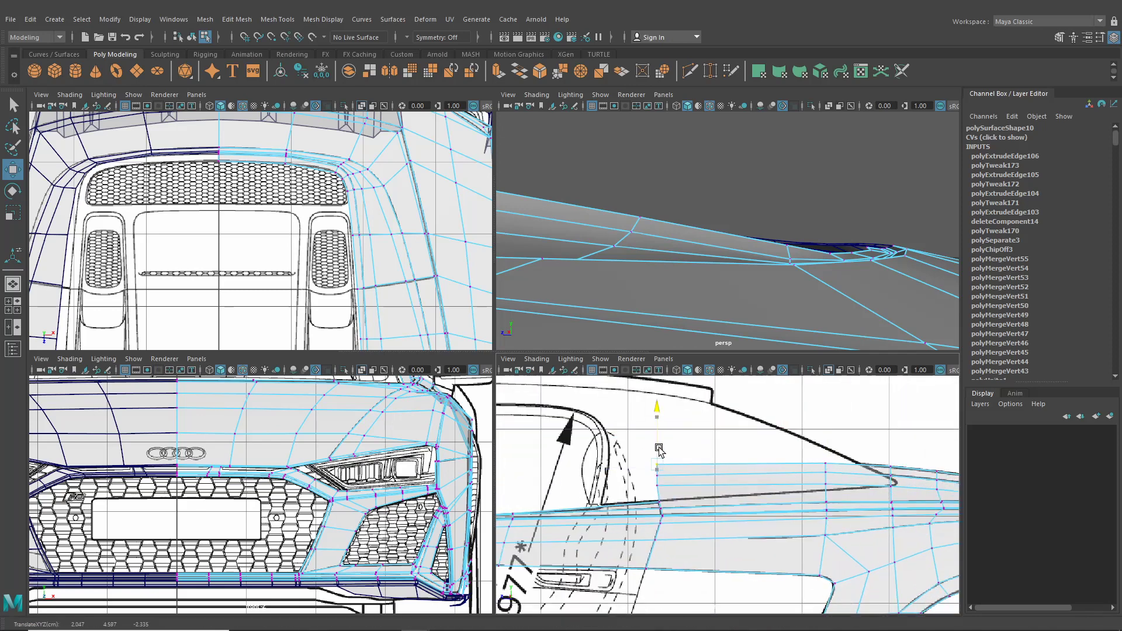
Replace the front view with the orthographic back view and frame it closely on the raised deck border
{"action": "key", "text": "space"}
{"action": "left_click_drag", "start_coordinate": [760, 328], "coordinate": [609, 368], "text": "alt"}
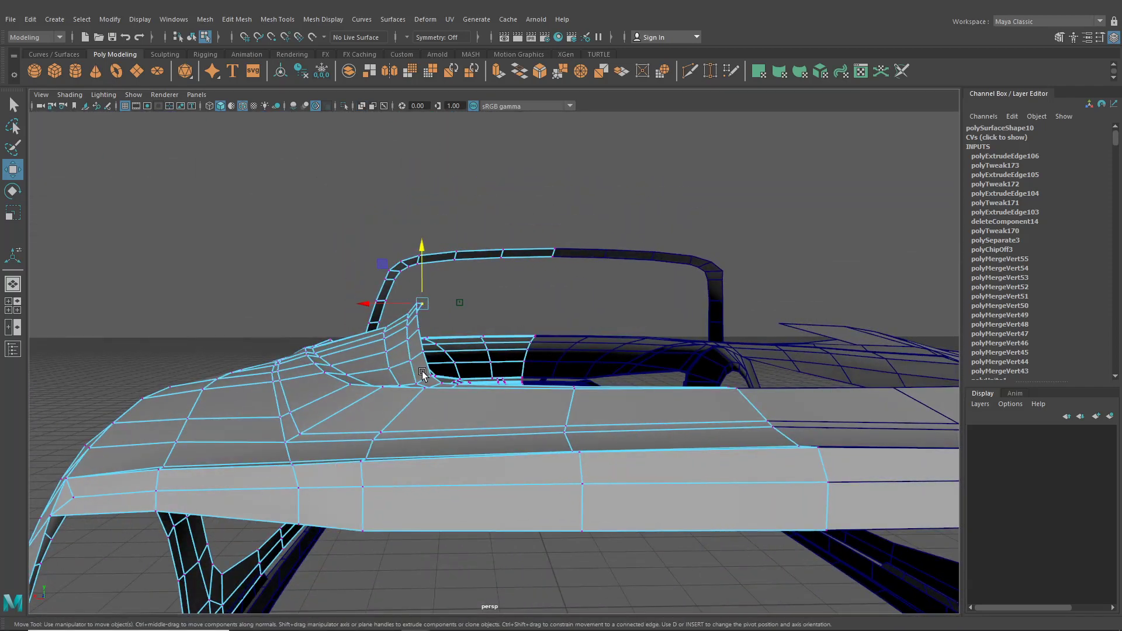
{"action": "key", "text": "space"}
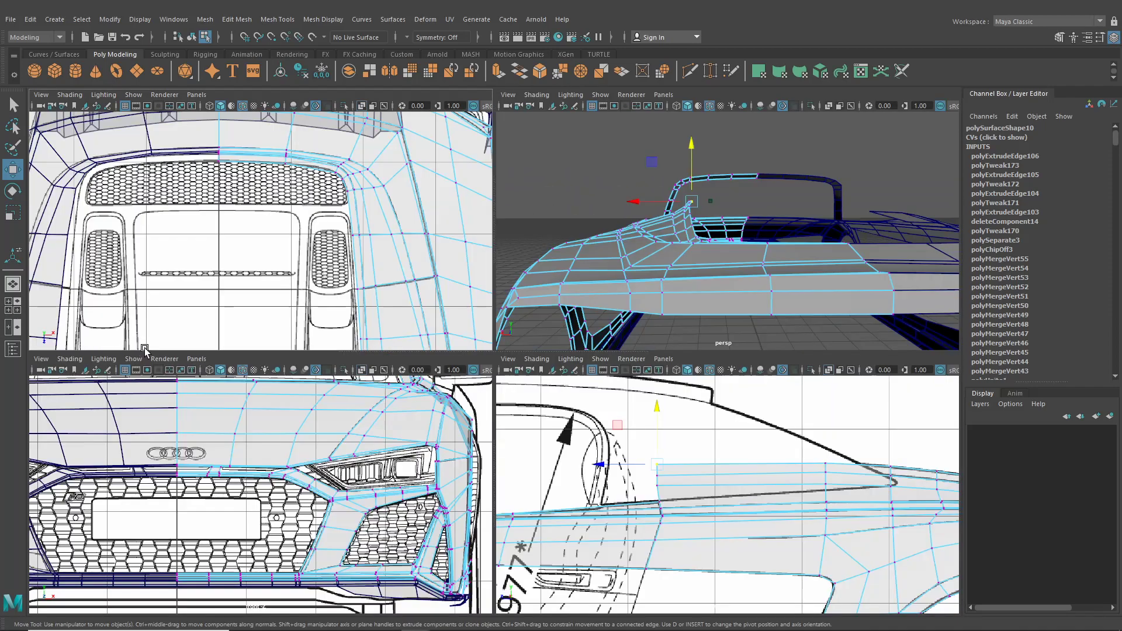
{"action": "left_click", "coordinate": [196, 358]}
{"action": "mouse_move", "coordinate": [215, 399]}
{"action": "left_click", "coordinate": [341, 396]}
{"action": "key", "text": "a"}
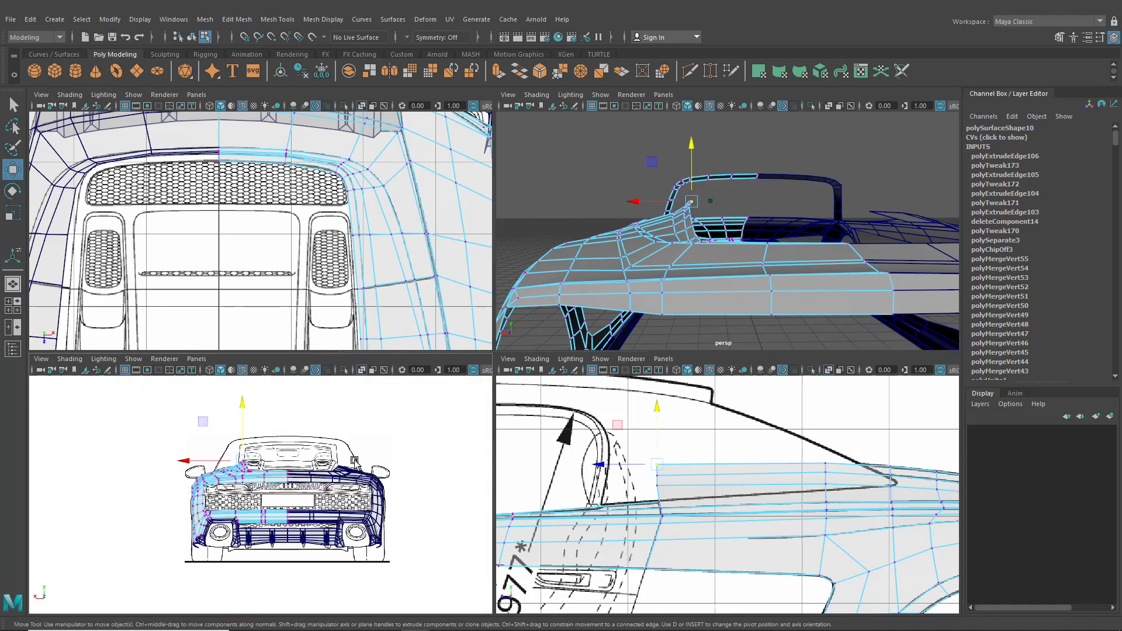
{"action": "middle_click_drag", "start_coordinate": [285, 476], "coordinate": [306, 501], "text": "alt"}
{"action": "scroll", "coordinate": [307, 501], "scroll_direction": "up", "scroll_amount": 6}
{"action": "scroll", "coordinate": [306, 501], "scroll_direction": "up", "scroll_amount": 8}
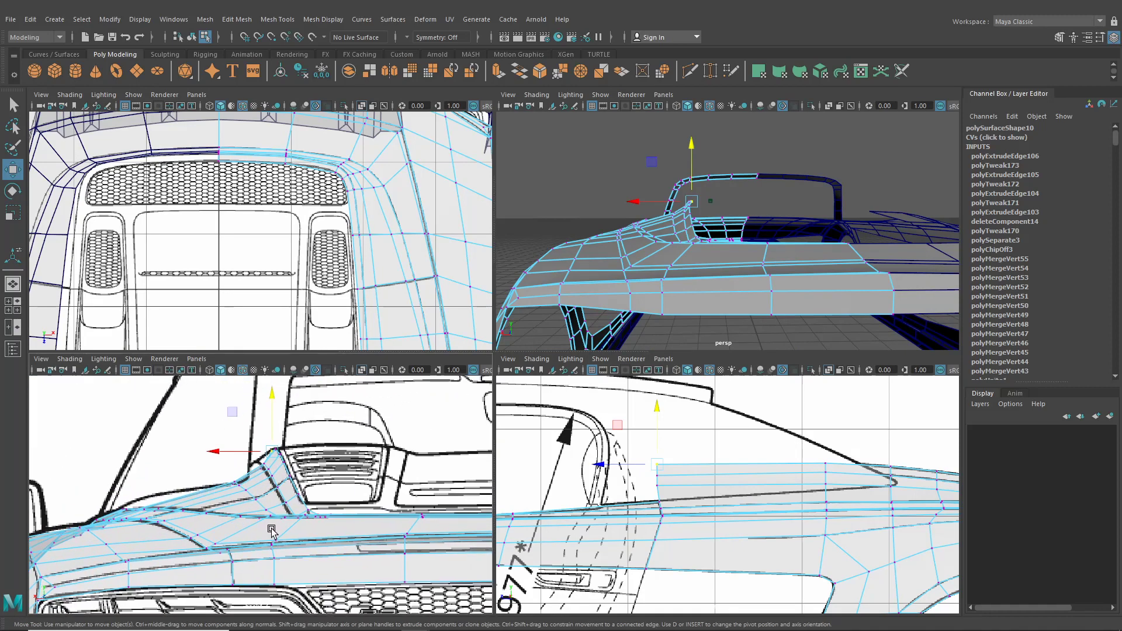
{"action": "scroll", "coordinate": [278, 489], "scroll_direction": "up", "scroll_amount": 4}
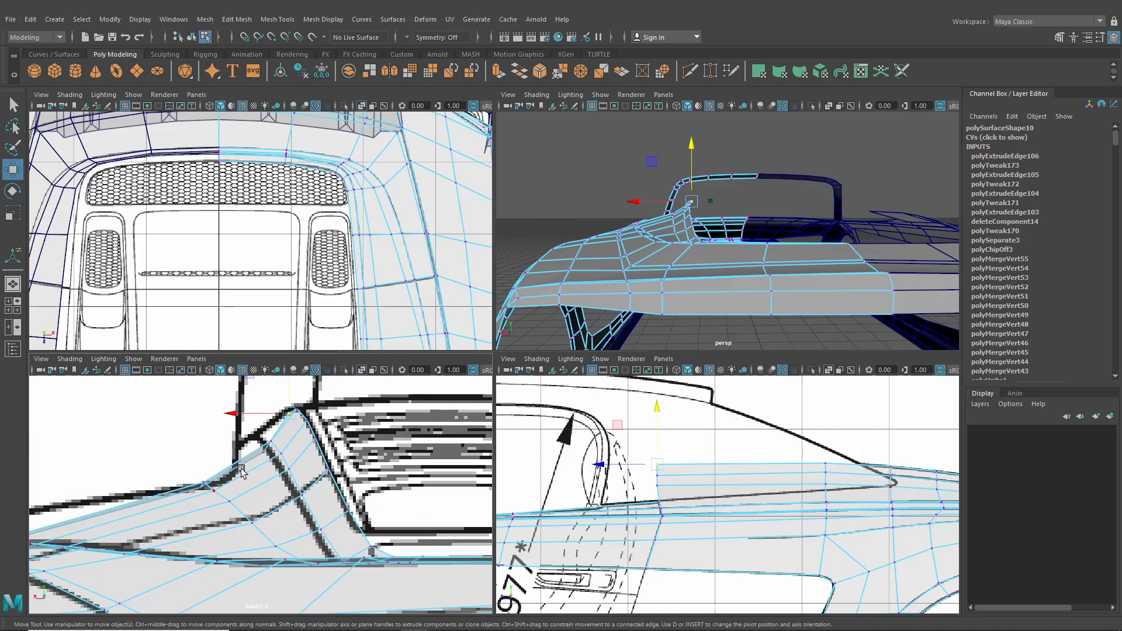
{"action": "scroll", "coordinate": [242, 471], "scroll_direction": "down", "scroll_amount": 8}
{"action": "scroll", "coordinate": [288, 468], "scroll_direction": "up", "scroll_amount": 10}
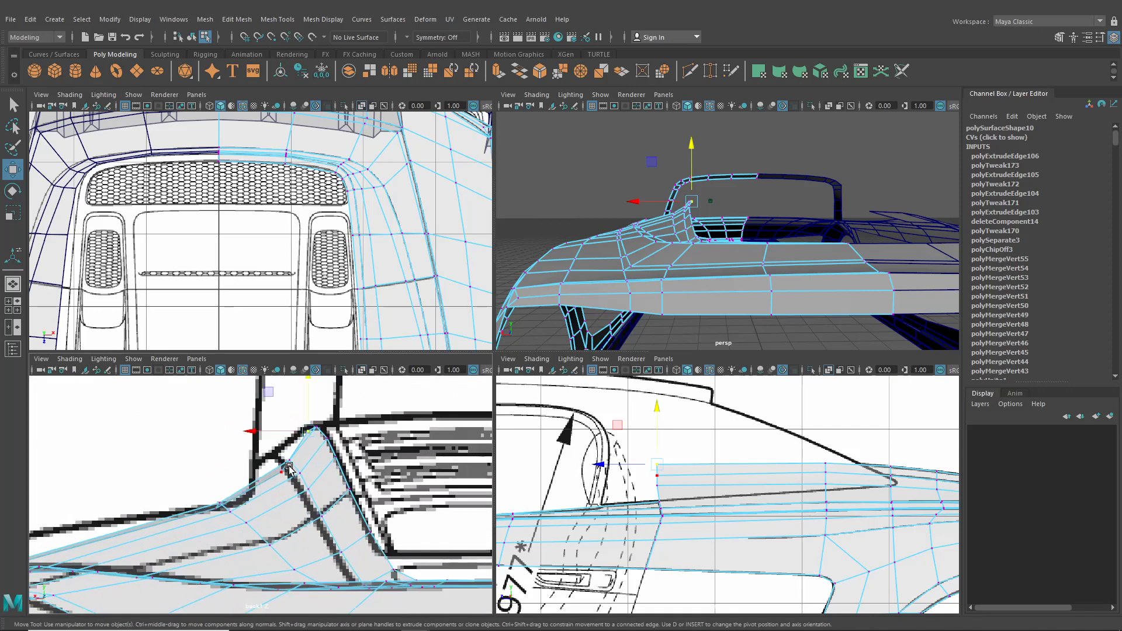
Try to shift the border vertex just below the raised peak onto the back blueprint's contour
{"action": "left_click", "coordinate": [287, 464]}
{"action": "left_click_drag", "start_coordinate": [263, 459], "coordinate": [256, 455]}
{"action": "scroll", "coordinate": [275, 221], "scroll_direction": "up", "scroll_amount": 8}
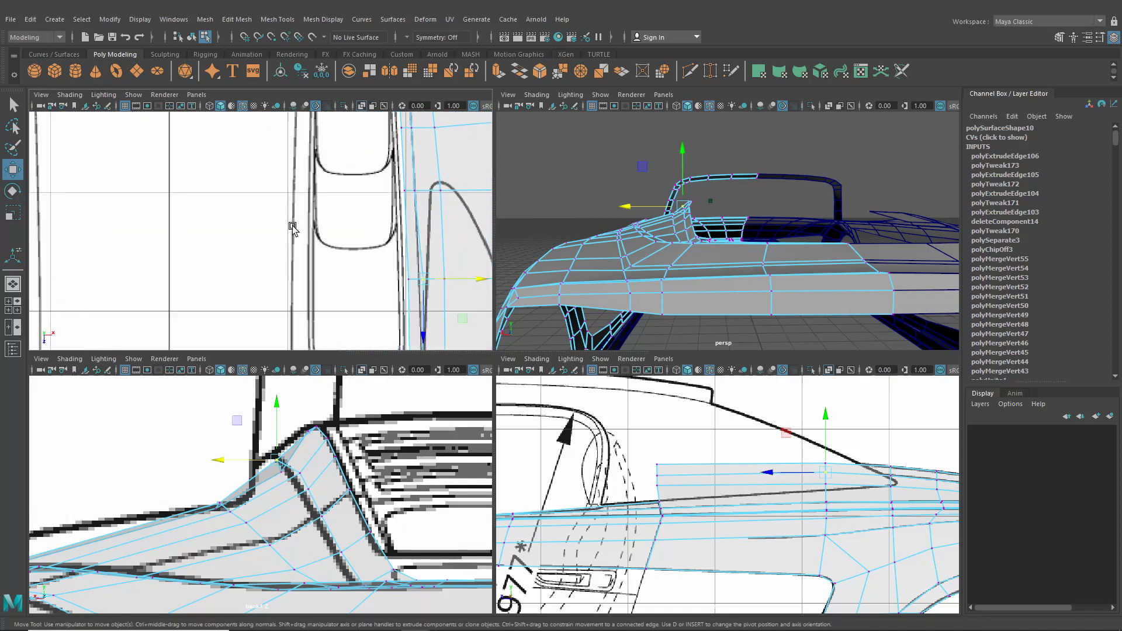
{"action": "key", "text": "ctrl+z"}
{"action": "left_click_drag", "start_coordinate": [287, 435], "coordinate": [284, 422]}
{"action": "key", "text": "ctrl+z"}
Move the border vertex just below the raised peak outward onto the body contour in the back blueprint
{"action": "left_click_drag", "start_coordinate": [301, 475], "coordinate": [271, 476]}
{"action": "left_click", "coordinate": [308, 489]}
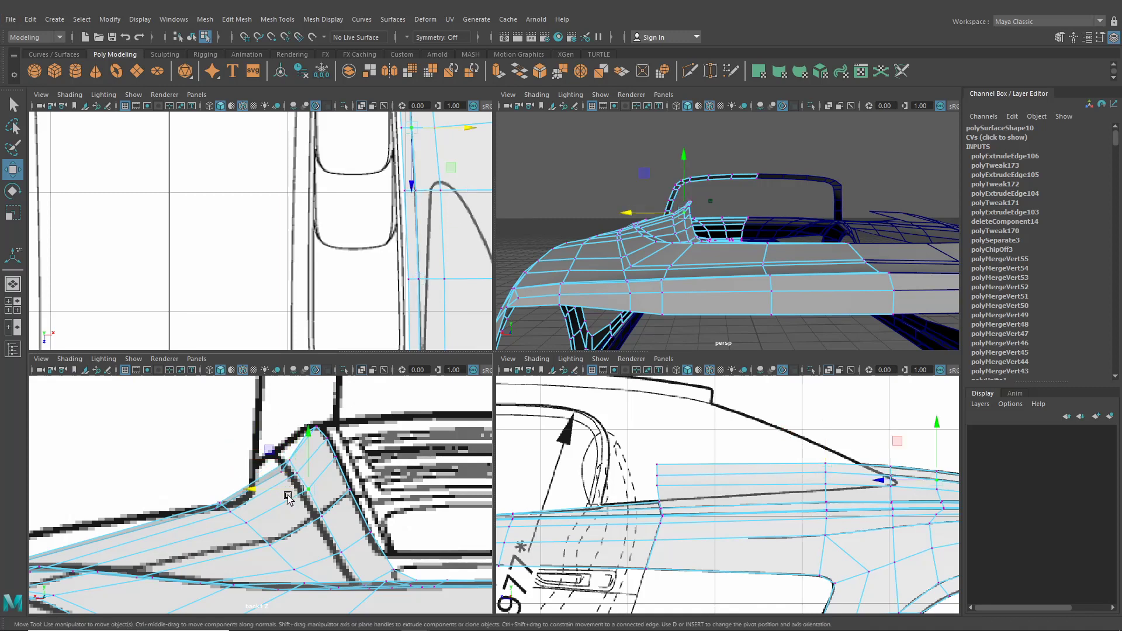
{"action": "left_click_drag", "start_coordinate": [281, 493], "coordinate": [271, 461]}
{"action": "right_click_drag", "start_coordinate": [362, 470], "coordinate": [329, 492], "text": "alt"}
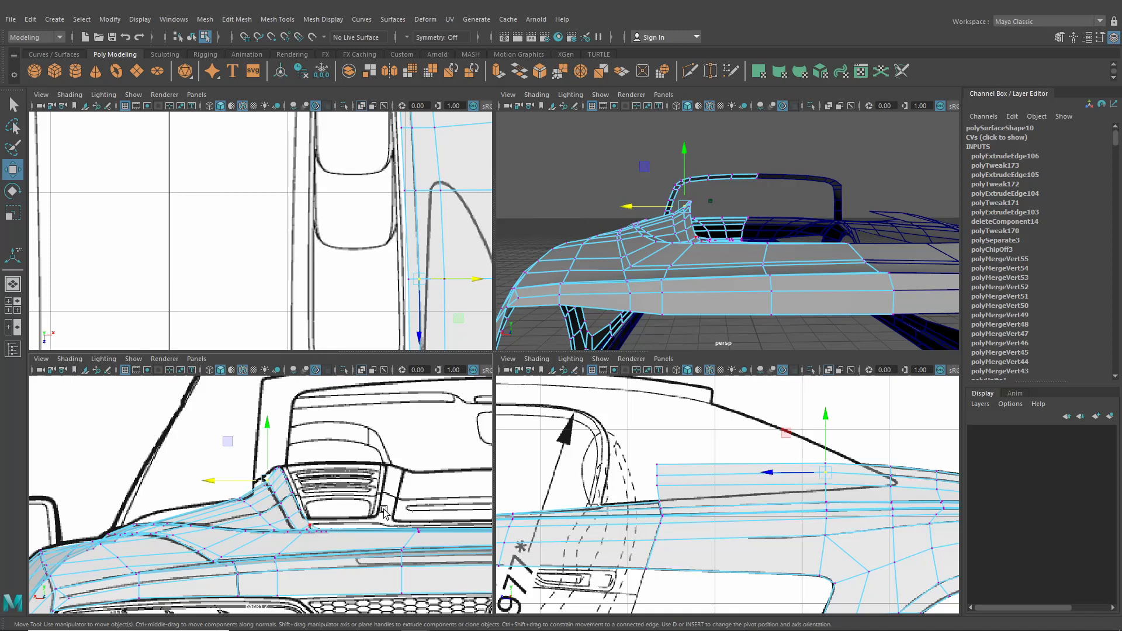
{"action": "left_click_drag", "start_coordinate": [784, 215], "coordinate": [720, 285], "text": "alt"}
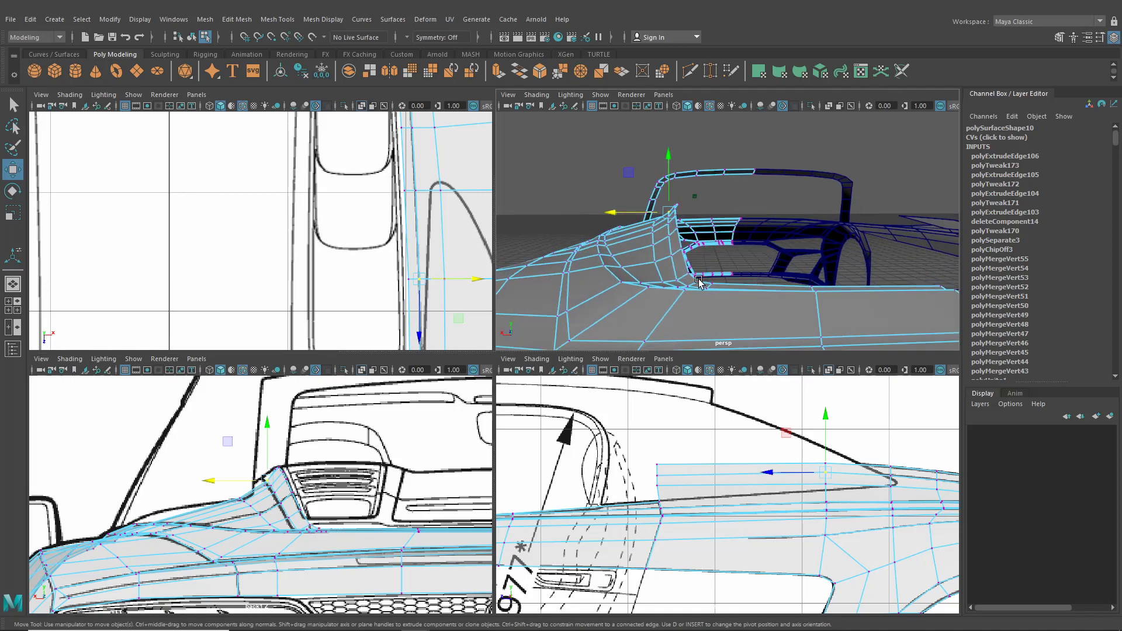
Try to raise the border vertex at the deck opening's inner corner in the back view
{"action": "left_click", "coordinate": [699, 282]}
{"action": "scroll", "coordinate": [345, 482], "scroll_direction": "up", "scroll_amount": 3}
{"action": "left_click_drag", "start_coordinate": [349, 487], "coordinate": [351, 476]}
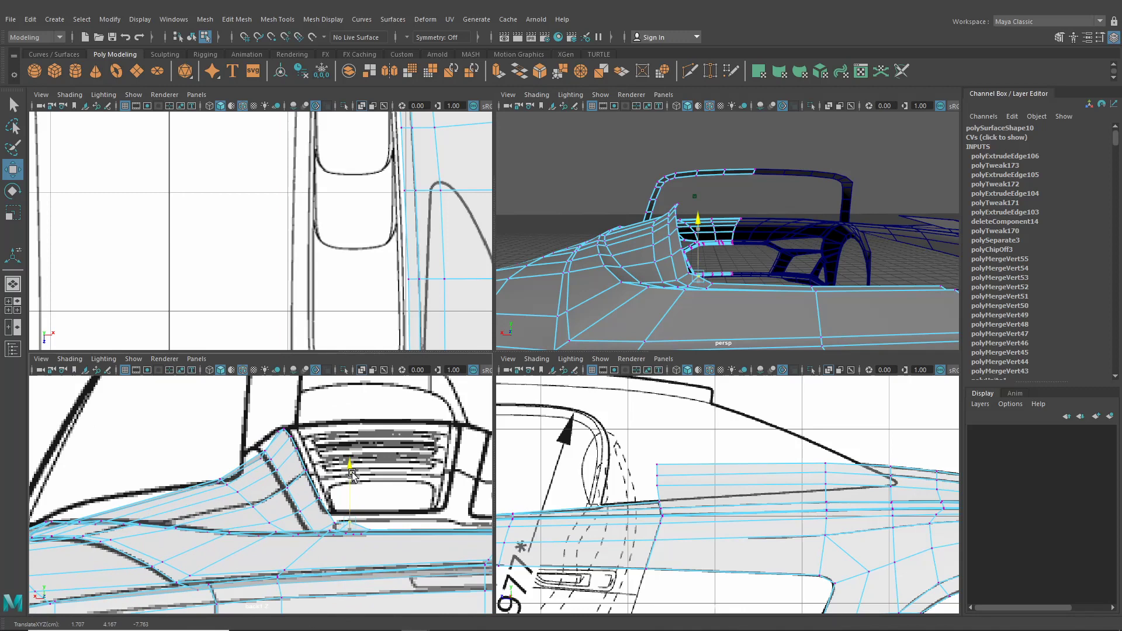
{"action": "left_click_drag", "start_coordinate": [352, 473], "coordinate": [352, 472]}
{"action": "key", "text": "ctrl+z"}
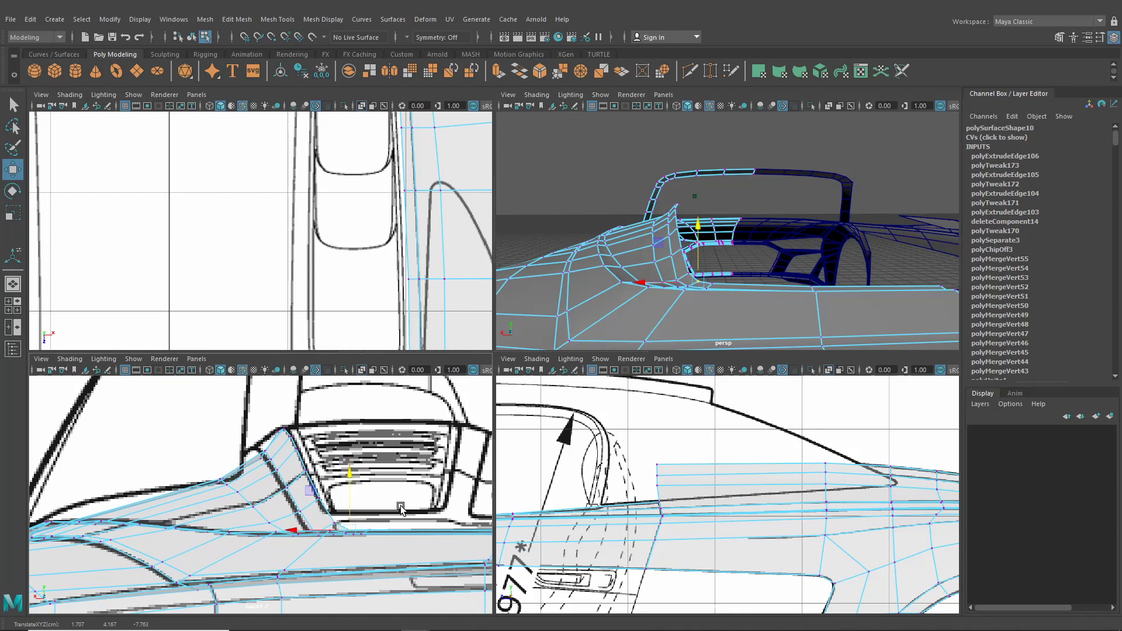
Examine the rear deck opening's border corner against the back and top blueprints and in the perspective view
{"action": "middle_click_drag", "start_coordinate": [403, 516], "coordinate": [380, 526], "text": "alt"}
{"action": "scroll", "coordinate": [352, 294], "scroll_direction": "down", "scroll_amount": 7}
{"action": "middle_click_drag", "start_coordinate": [339, 262], "coordinate": [361, 301], "text": "alt"}
{"action": "scroll", "coordinate": [308, 163], "scroll_direction": "up", "scroll_amount": 4}
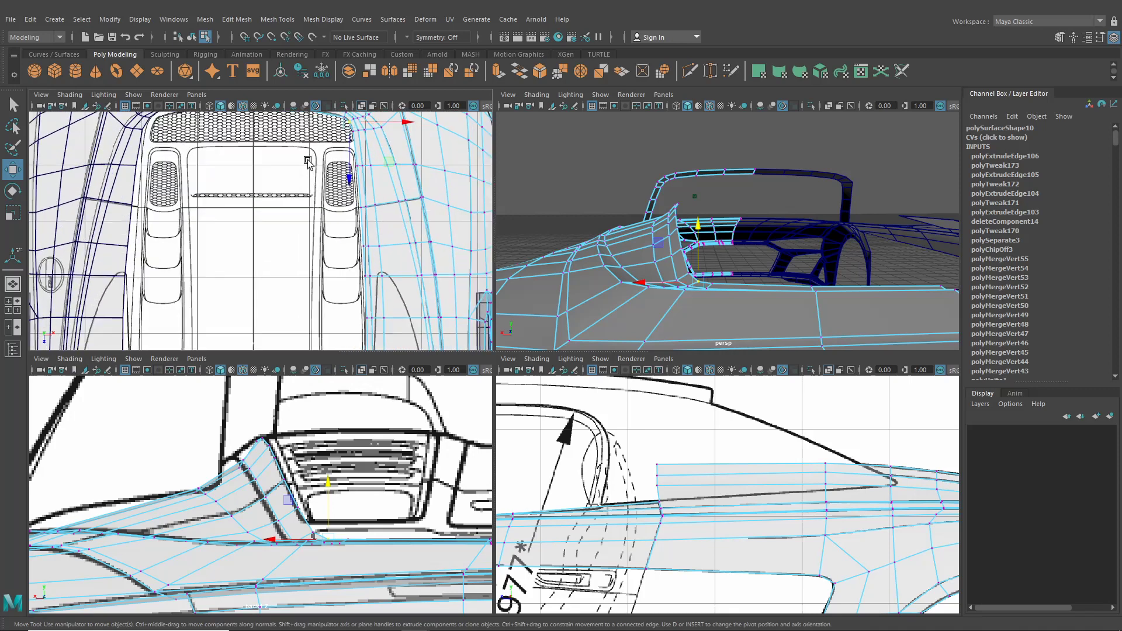
{"action": "middle_click_drag", "start_coordinate": [374, 470], "coordinate": [292, 467], "text": "alt"}
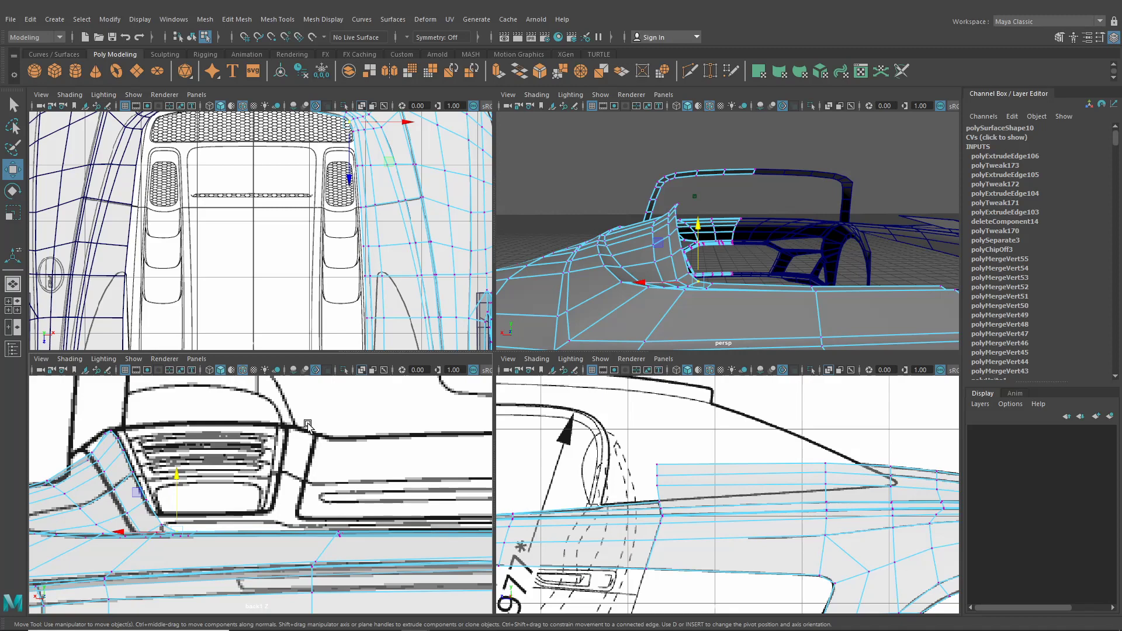
{"action": "key", "text": "space"}
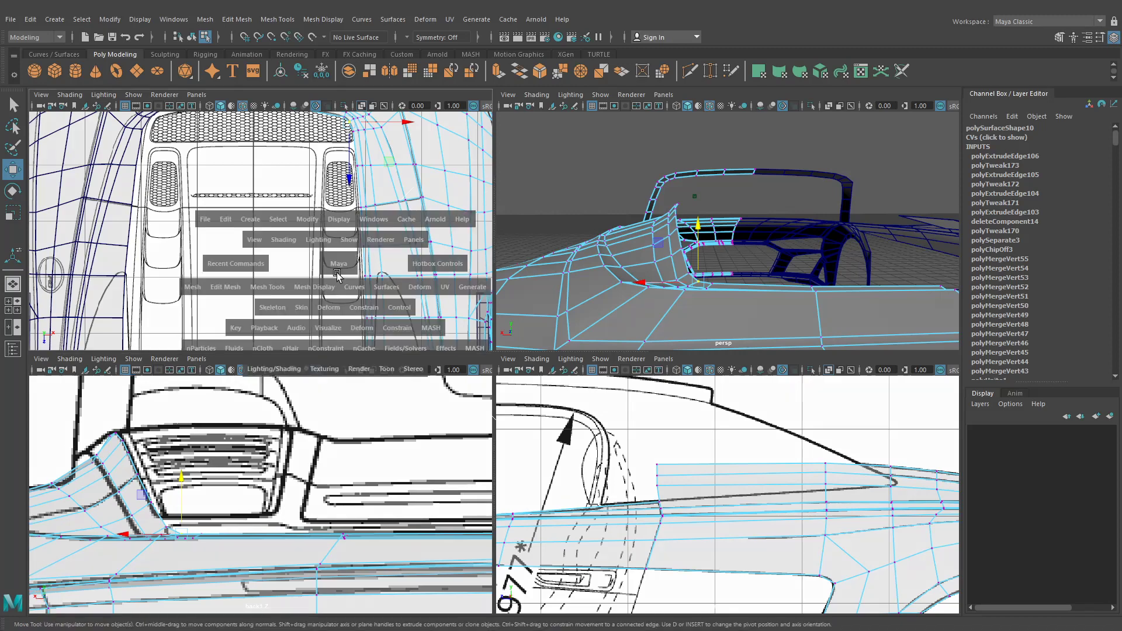
{"action": "scroll", "coordinate": [419, 336], "scroll_direction": "up", "scroll_amount": 1}
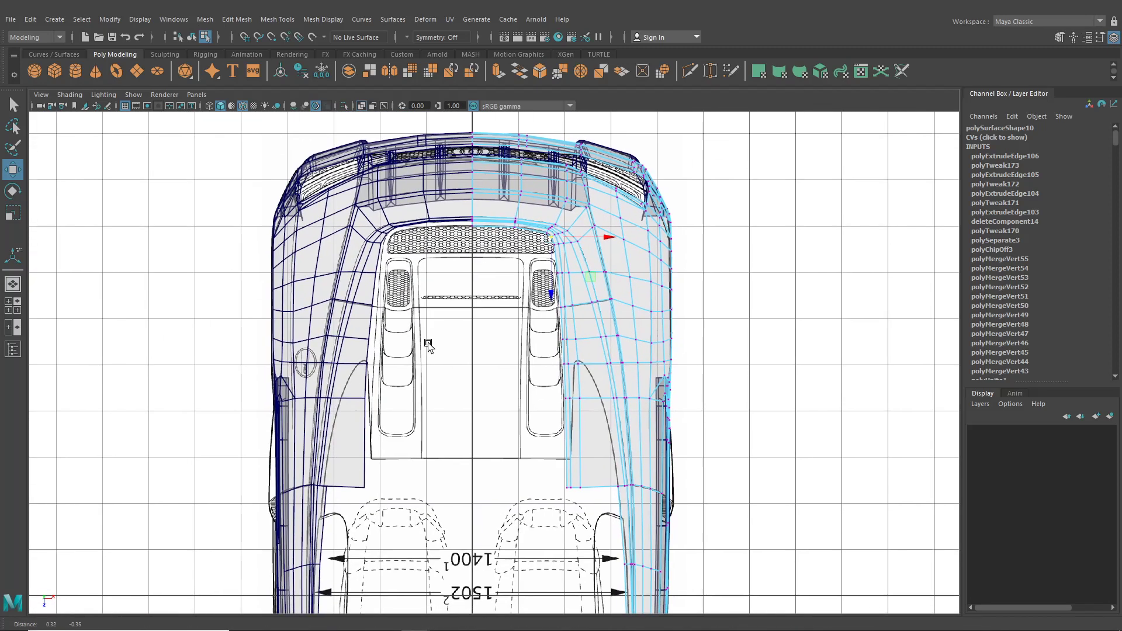
{"action": "scroll", "coordinate": [525, 369], "scroll_direction": "up", "scroll_amount": 2}
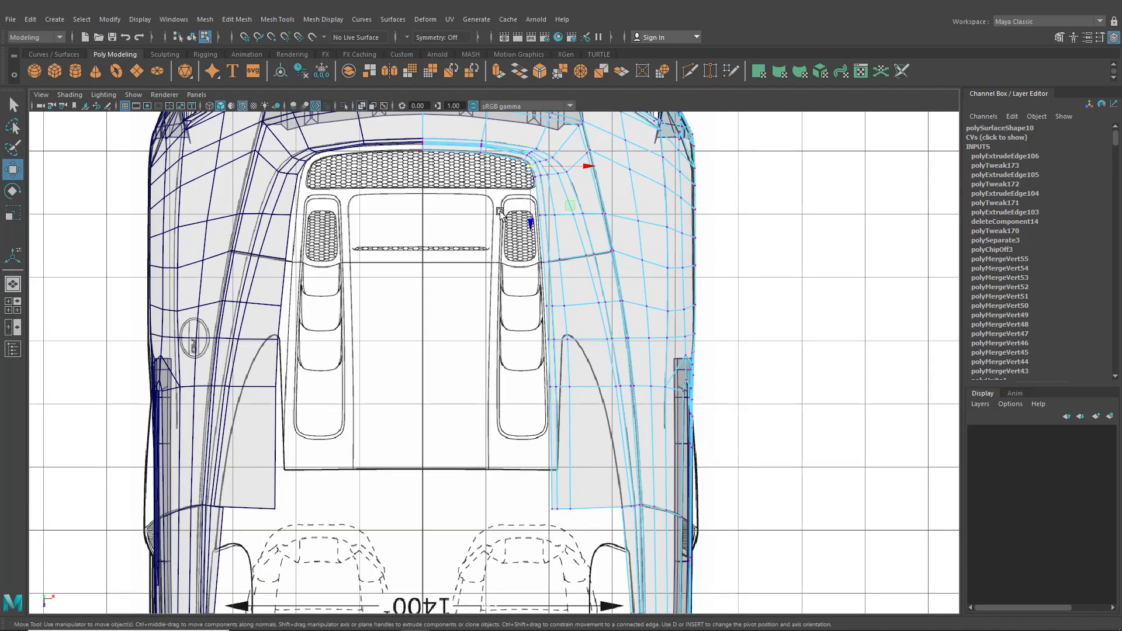
{"action": "scroll", "coordinate": [507, 221], "scroll_direction": "up", "scroll_amount": 3}
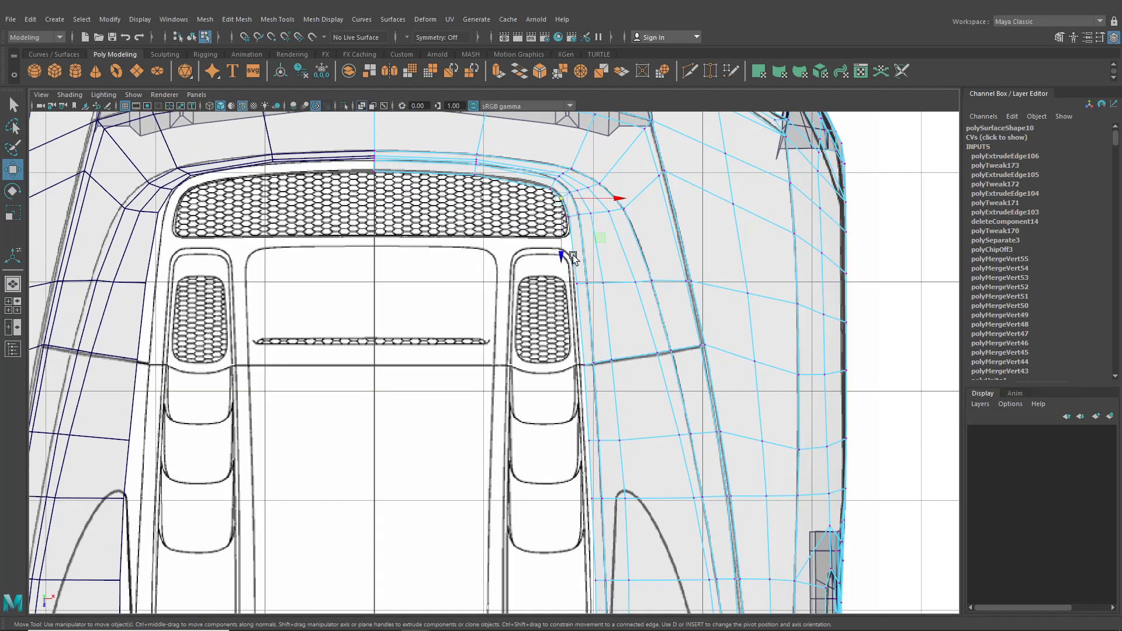
{"action": "scroll", "coordinate": [566, 258], "scroll_direction": "up", "scroll_amount": 2}
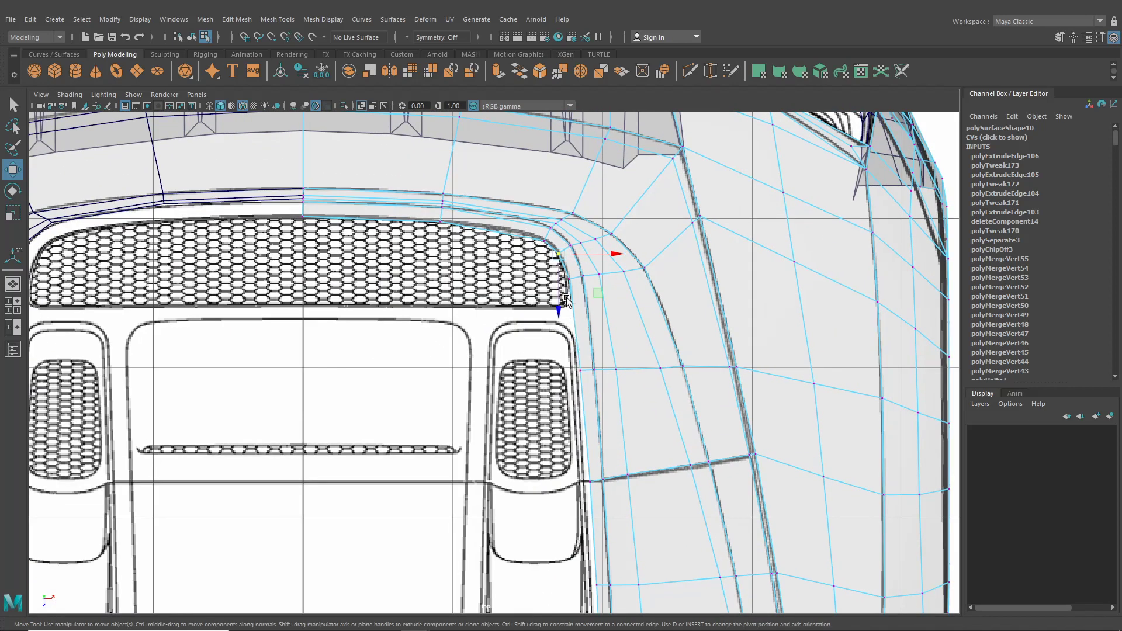
{"action": "left_click", "coordinate": [13, 285]}
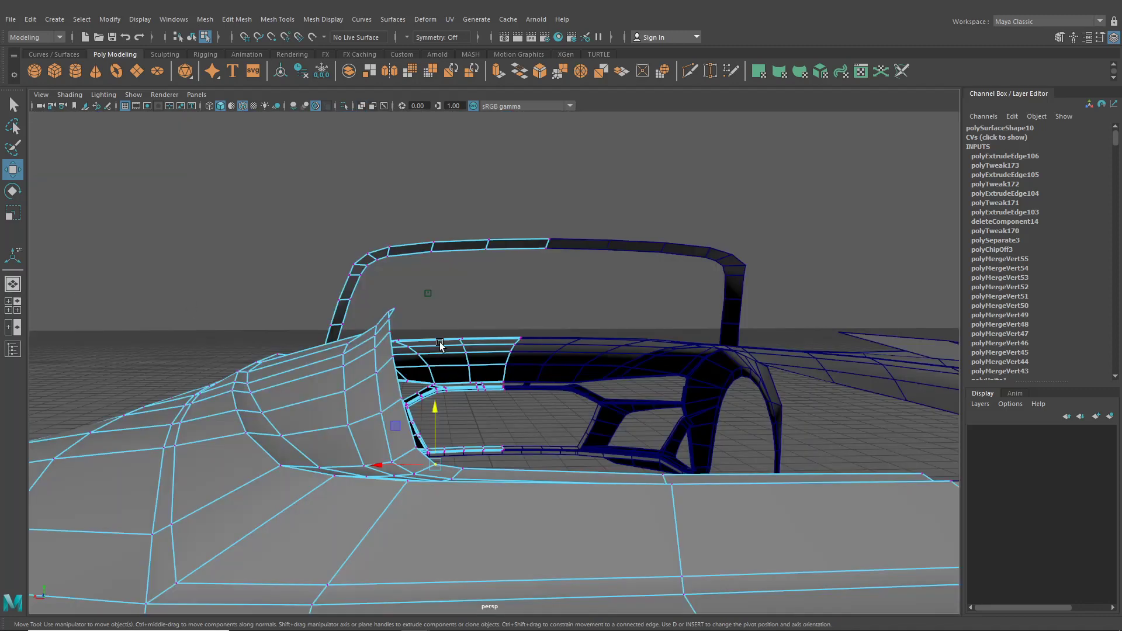
{"action": "left_click_drag", "start_coordinate": [441, 345], "coordinate": [591, 409], "text": "alt"}
{"action": "middle_click_drag", "start_coordinate": [591, 409], "coordinate": [339, 346], "text": "alt"}
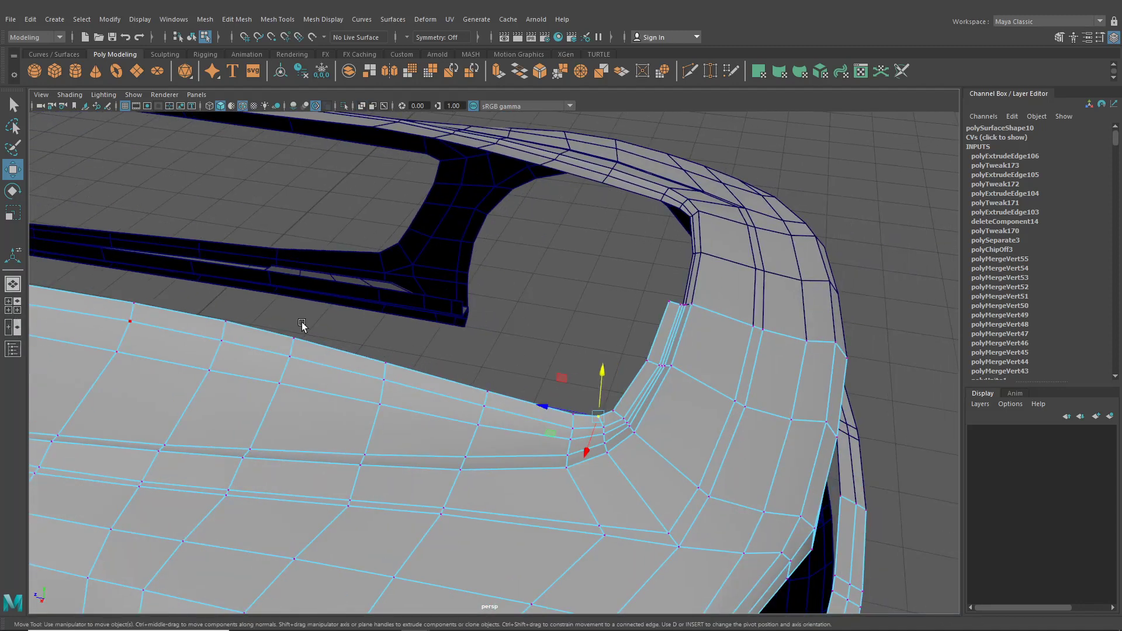
{"action": "left_click_drag", "start_coordinate": [371, 341], "coordinate": [587, 341], "text": "alt"}
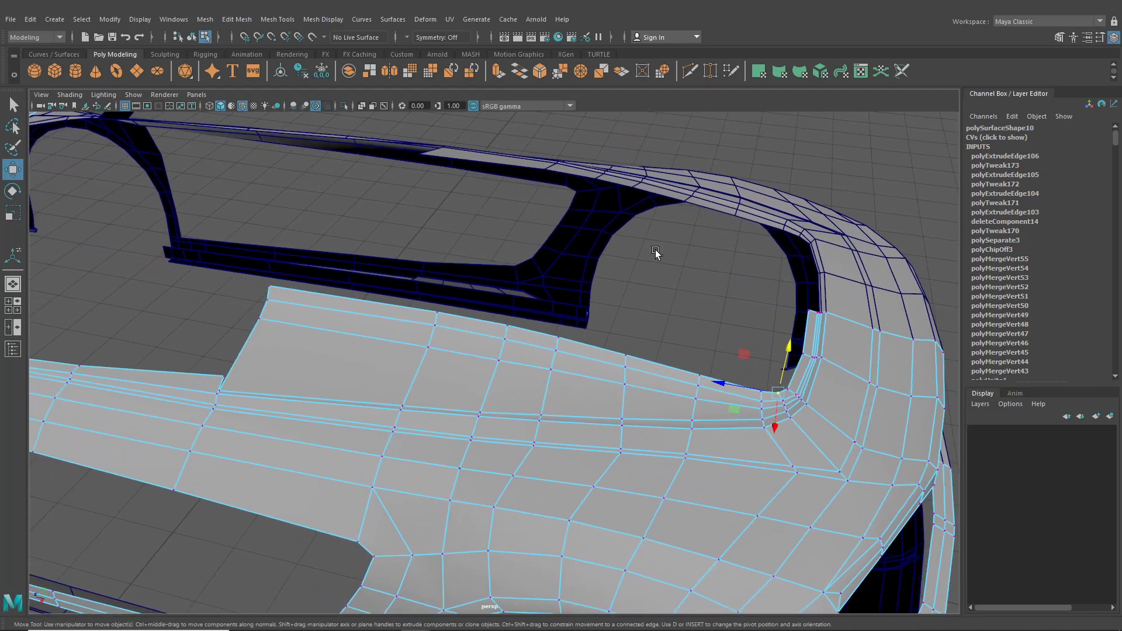
Select the border vertex beside the rear grille's outer corner in the top view
{"action": "left_click", "coordinate": [13, 305]}
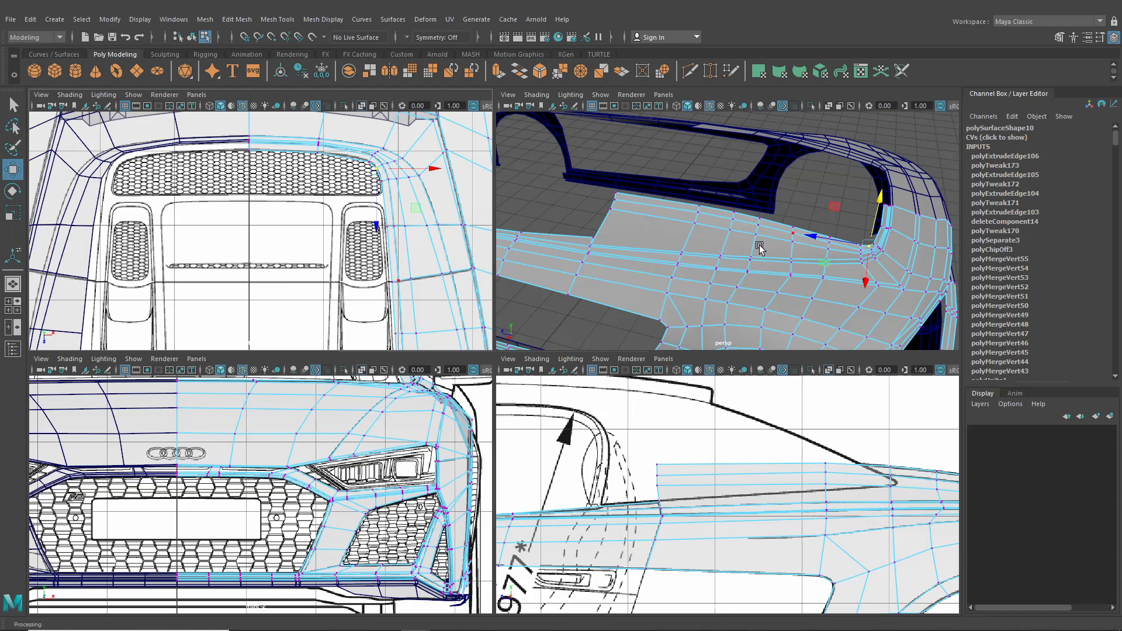
{"action": "mouse_move", "coordinate": [313, 304]}
{"action": "middle_mouse_down", "text": "alt"}
{"action": "mouse_move", "coordinate": [320, 235]}
{"action": "mouse_move", "coordinate": [308, 317]}
{"action": "middle_mouse_up", "text": "alt"}
{"action": "scroll", "coordinate": [322, 294], "scroll_direction": "up", "scroll_amount": 1}
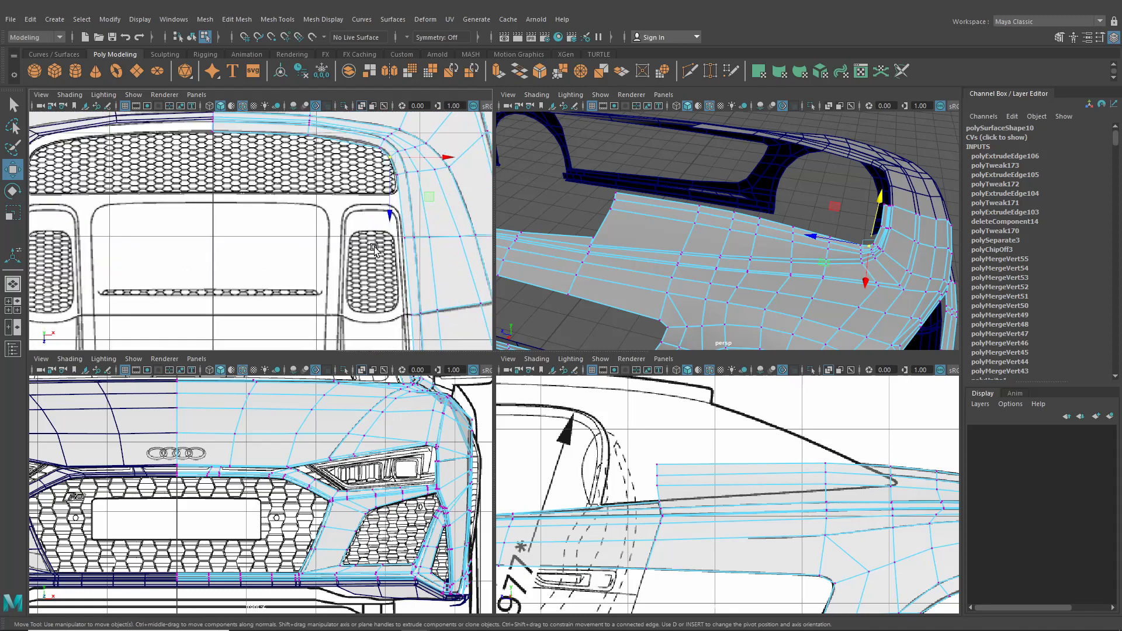
{"action": "middle_click_drag", "start_coordinate": [374, 247], "coordinate": [273, 263], "text": "alt"}
{"action": "scroll", "coordinate": [313, 272], "scroll_direction": "up", "scroll_amount": 3}
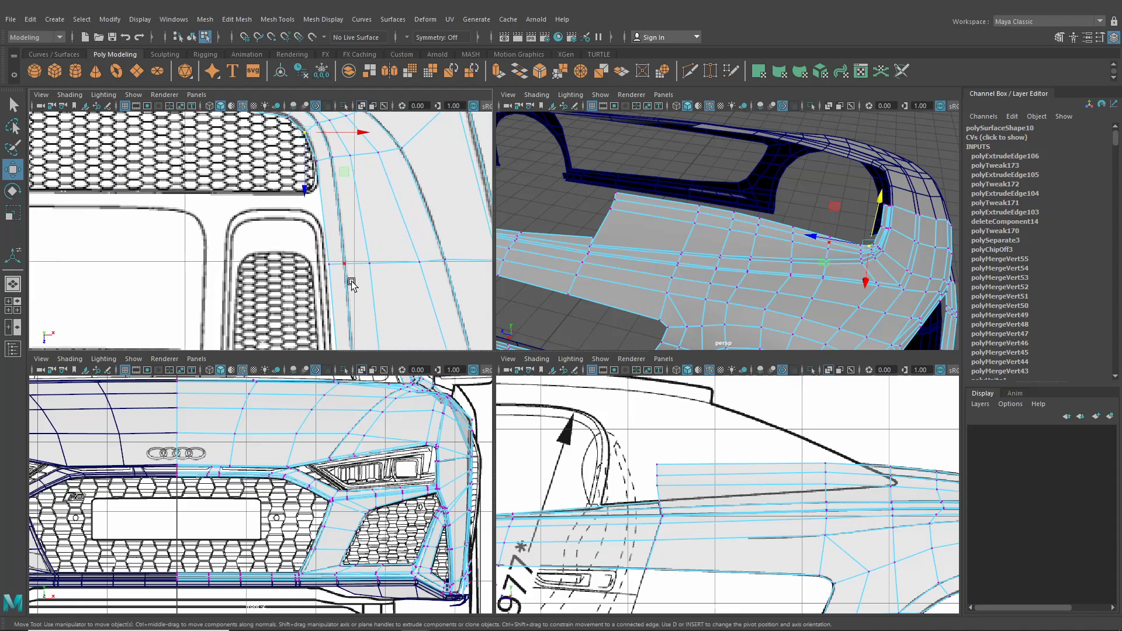
{"action": "middle_click_drag", "start_coordinate": [351, 285], "coordinate": [274, 287], "text": "alt"}
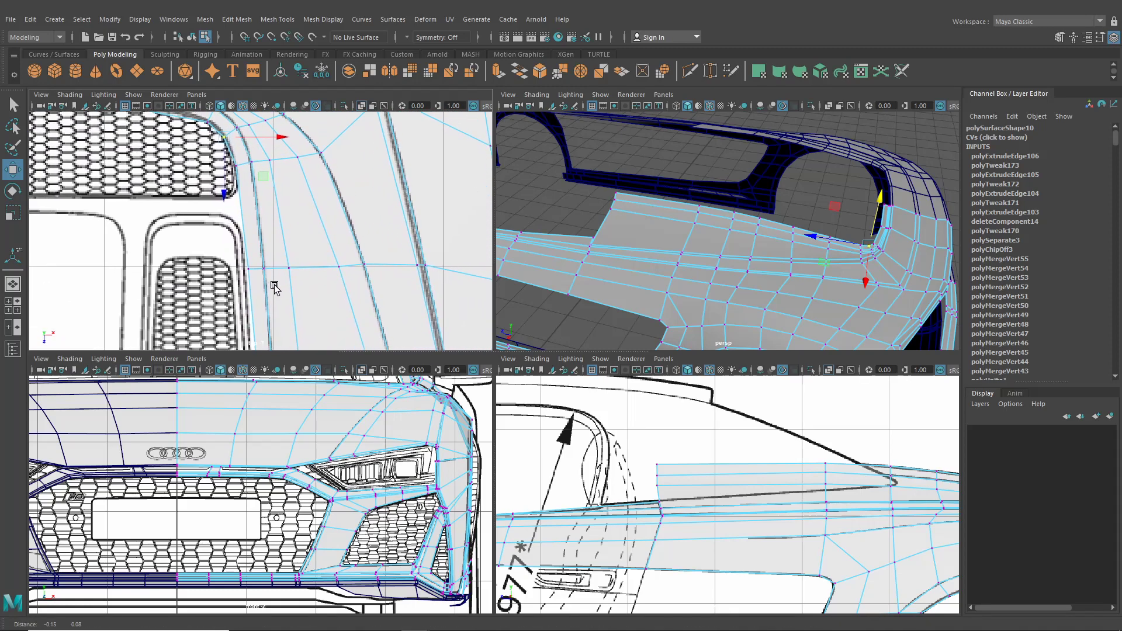
{"action": "middle_click_drag", "start_coordinate": [240, 201], "coordinate": [277, 276], "text": "alt"}
{"action": "scroll", "coordinate": [278, 276], "scroll_direction": "up", "scroll_amount": 3}
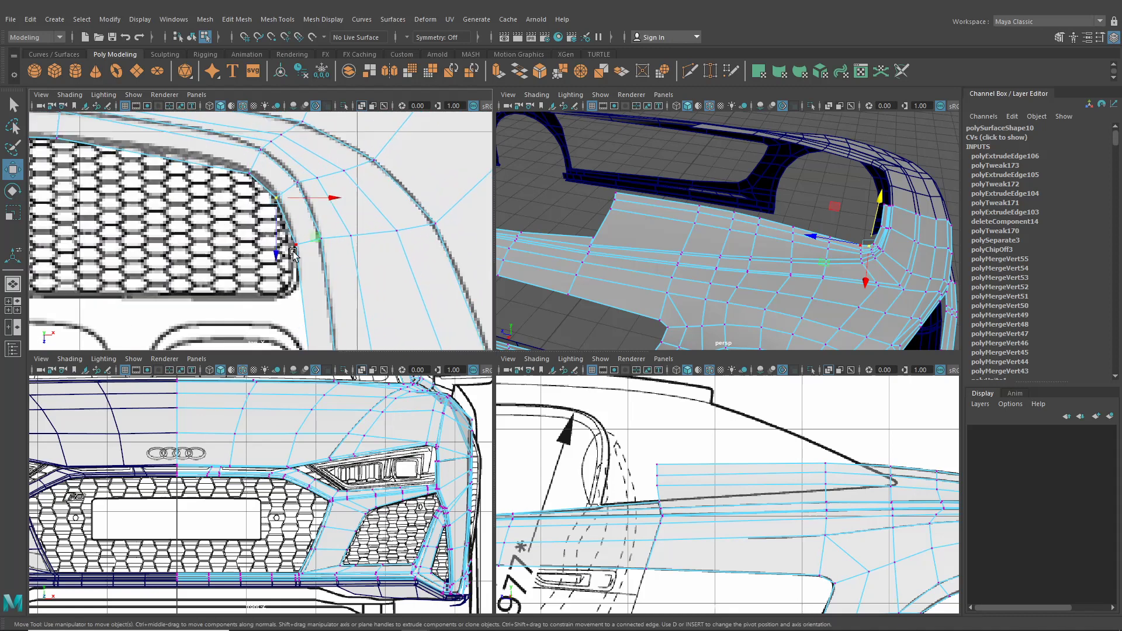
{"action": "left_click", "coordinate": [298, 246]}
{"action": "middle_click_drag", "start_coordinate": [293, 284], "coordinate": [294, 268], "text": "alt"}
{"action": "scroll", "coordinate": [295, 268], "scroll_direction": "up", "scroll_amount": 5}
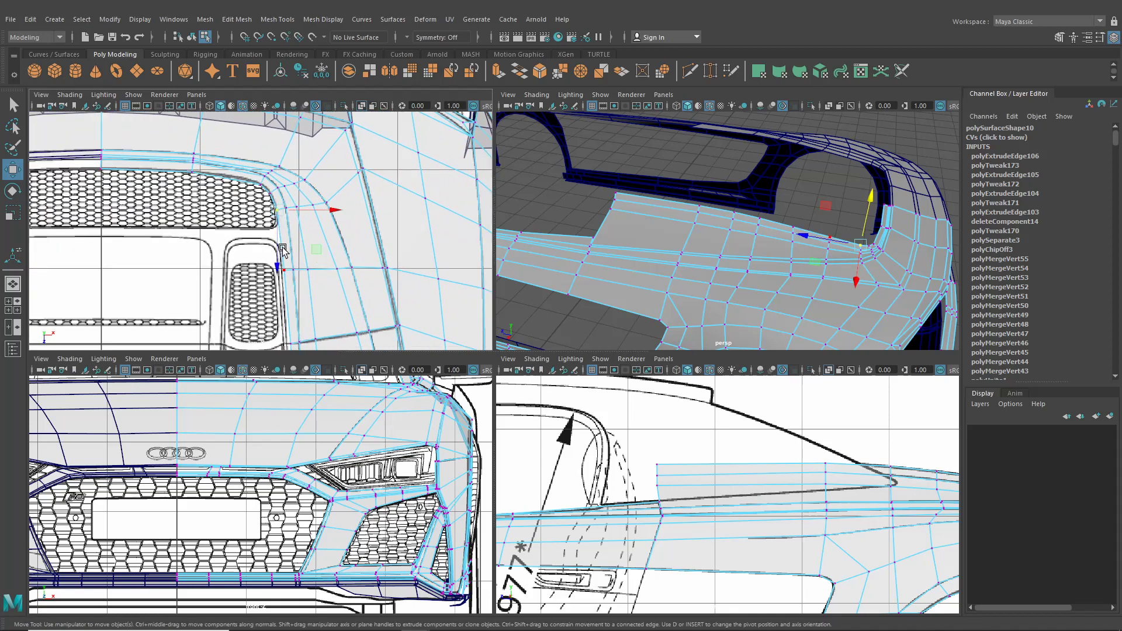
Show the Modeling Toolkit in place of the Channel Box and set the transform constraint to Edge Slide
{"action": "left_click", "coordinate": [1060, 37]}
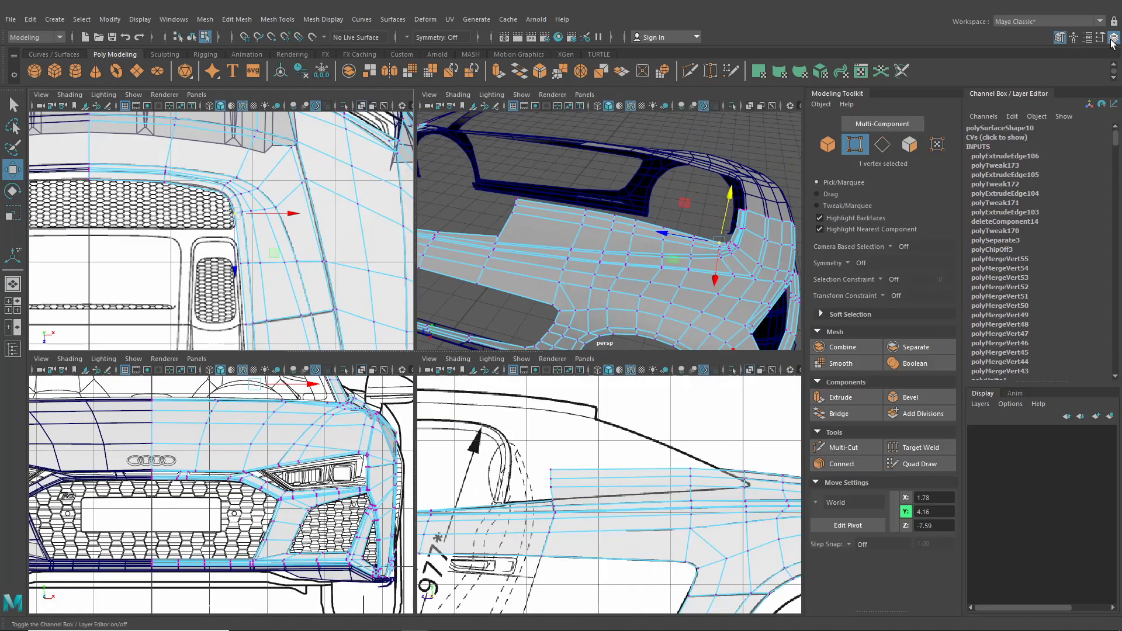
{"action": "left_click", "coordinate": [1114, 37]}
{"action": "left_click", "coordinate": [1042, 297]}
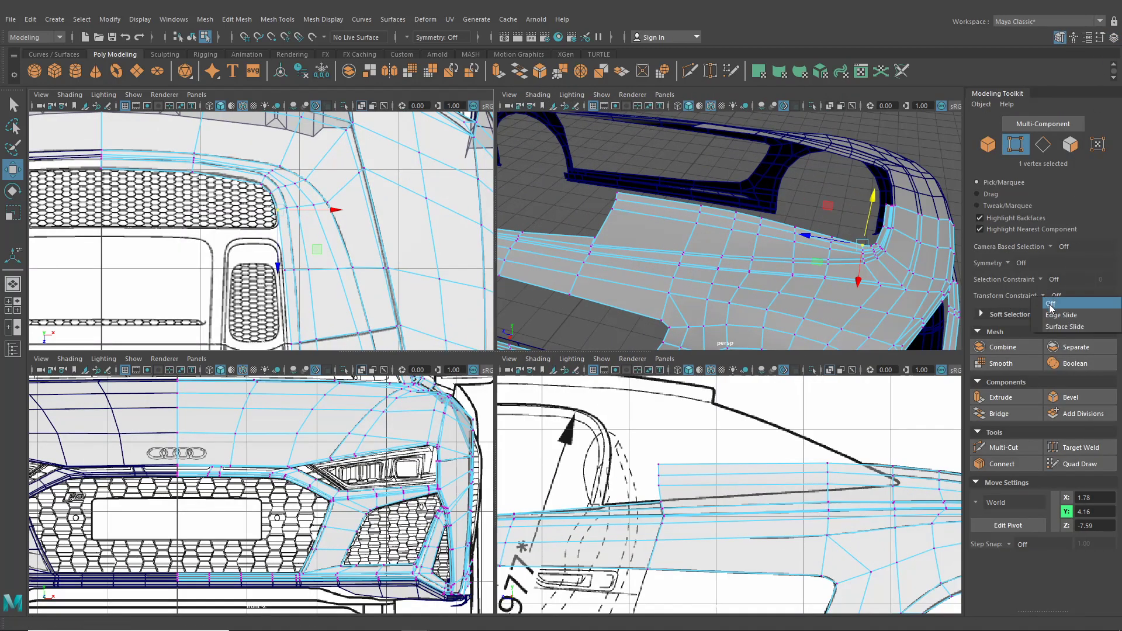
{"action": "left_click", "coordinate": [1057, 310]}
Slide the selected border vertex along its edge toward the cabin to the grille's lower outer corner in the top view
{"action": "scroll", "coordinate": [325, 277], "scroll_direction": "up", "scroll_amount": 2}
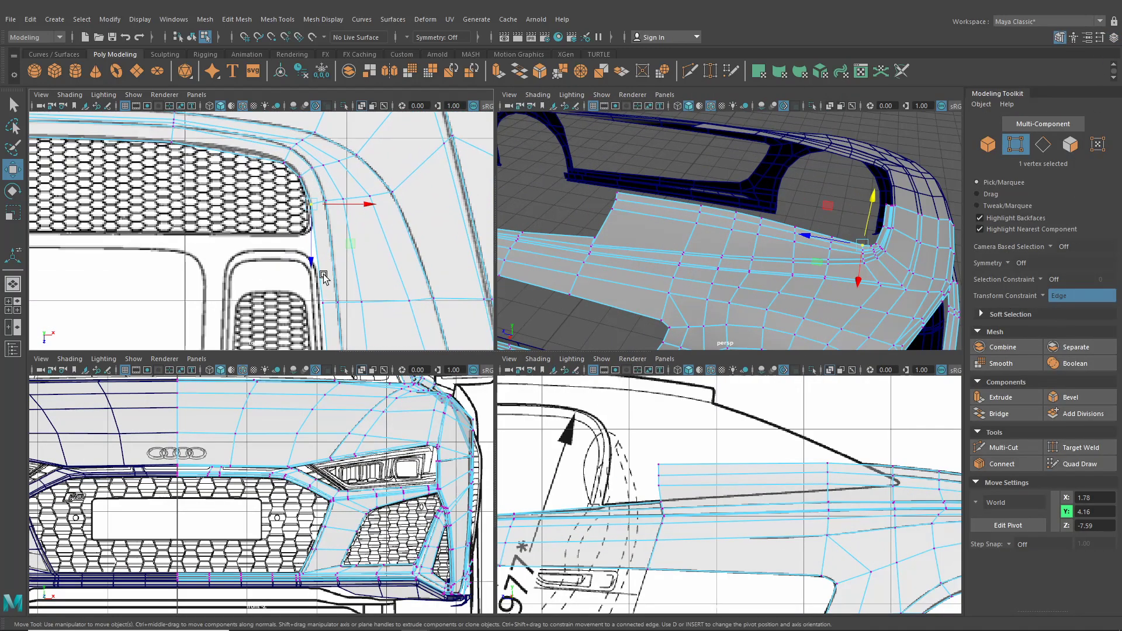
{"action": "scroll", "coordinate": [267, 205], "scroll_direction": "up", "scroll_amount": 2}
{"action": "scroll", "coordinate": [792, 303], "scroll_direction": "up", "scroll_amount": 3}
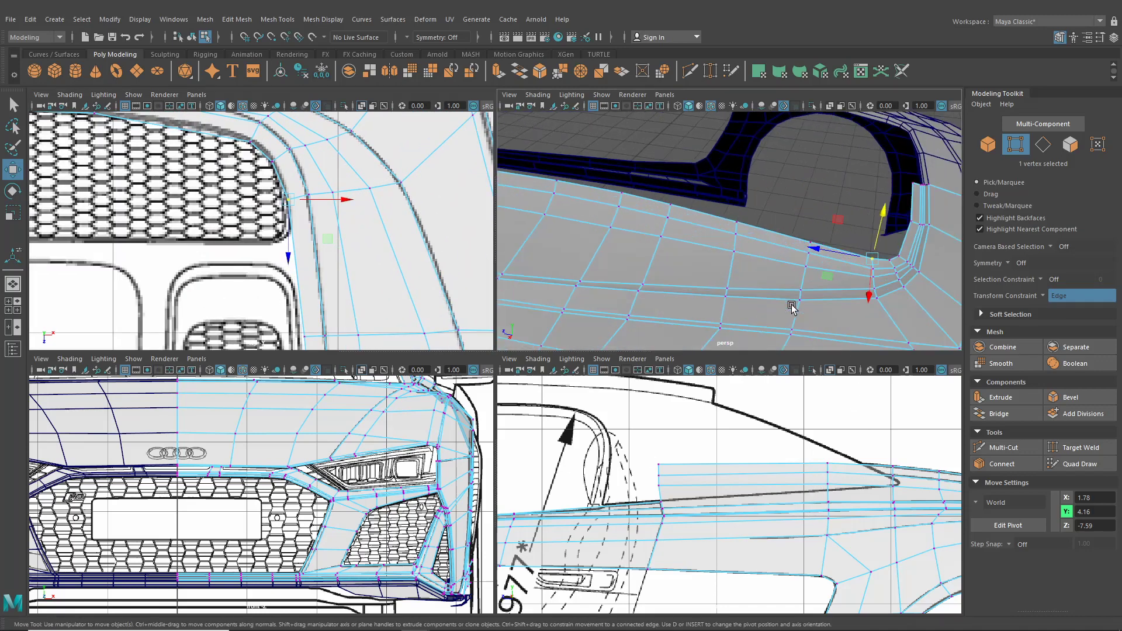
{"action": "left_click_drag", "start_coordinate": [792, 303], "coordinate": [712, 265], "text": "alt"}
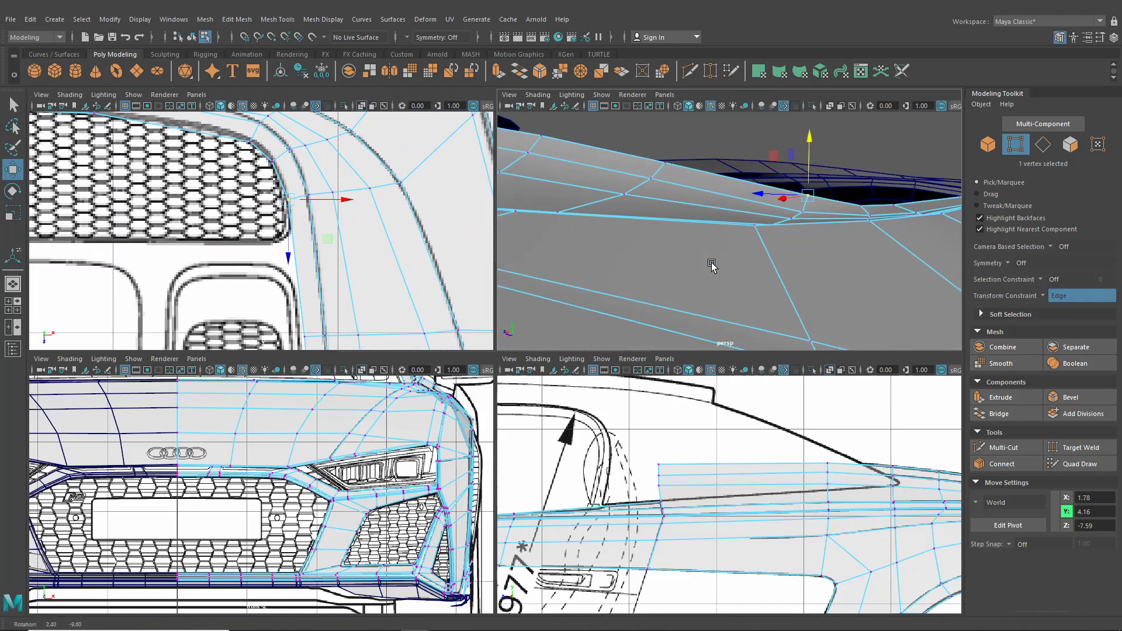
{"action": "scroll", "coordinate": [712, 265], "scroll_direction": "up", "scroll_amount": 1}
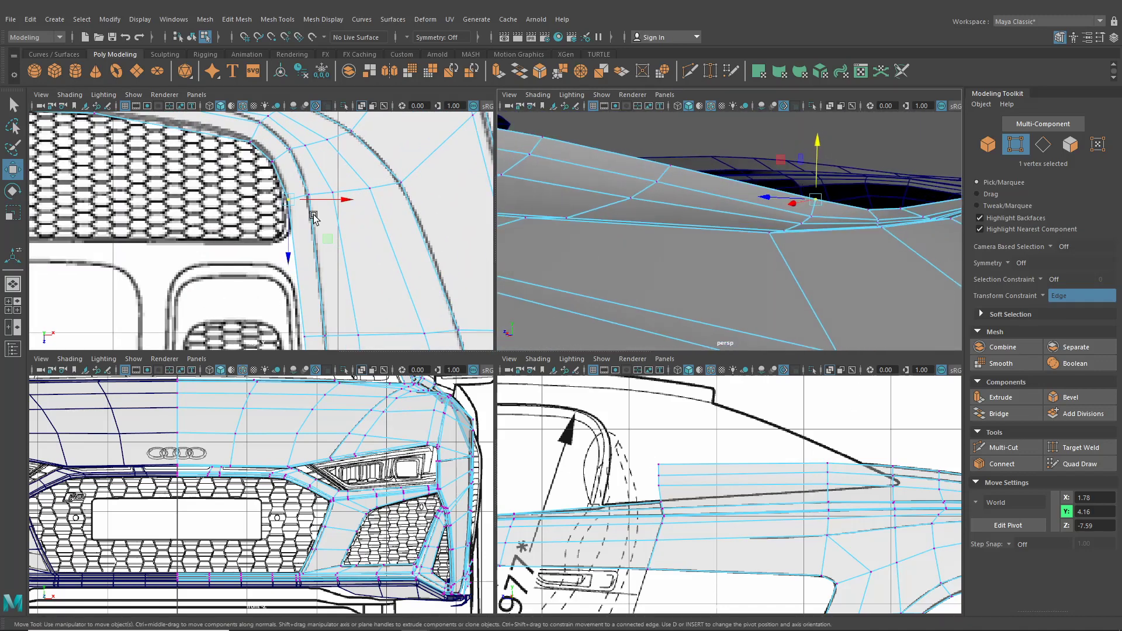
{"action": "scroll", "coordinate": [278, 218], "scroll_direction": "up", "scroll_amount": 2}
{"action": "left_click_drag", "start_coordinate": [307, 247], "coordinate": [297, 294]}
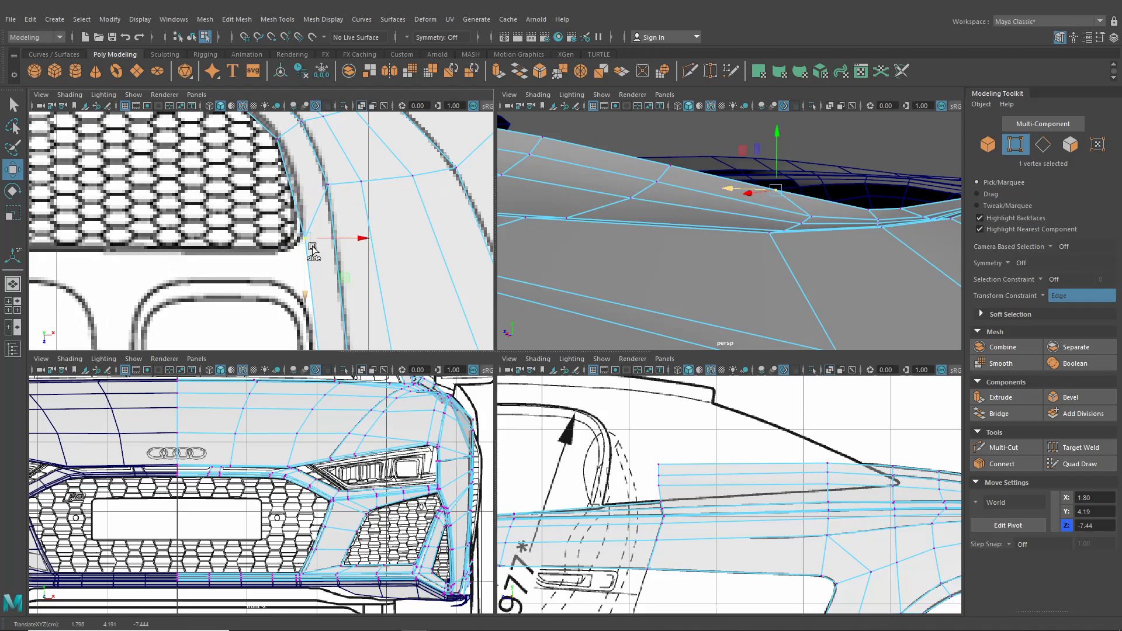
Slide the remaining vertices of the edge row beside the grille corner toward the cabin to match the border vertex
{"action": "left_click", "coordinate": [327, 185]}
{"action": "left_click_drag", "start_coordinate": [330, 226], "coordinate": [364, 228]}
{"action": "left_click", "coordinate": [414, 173]}
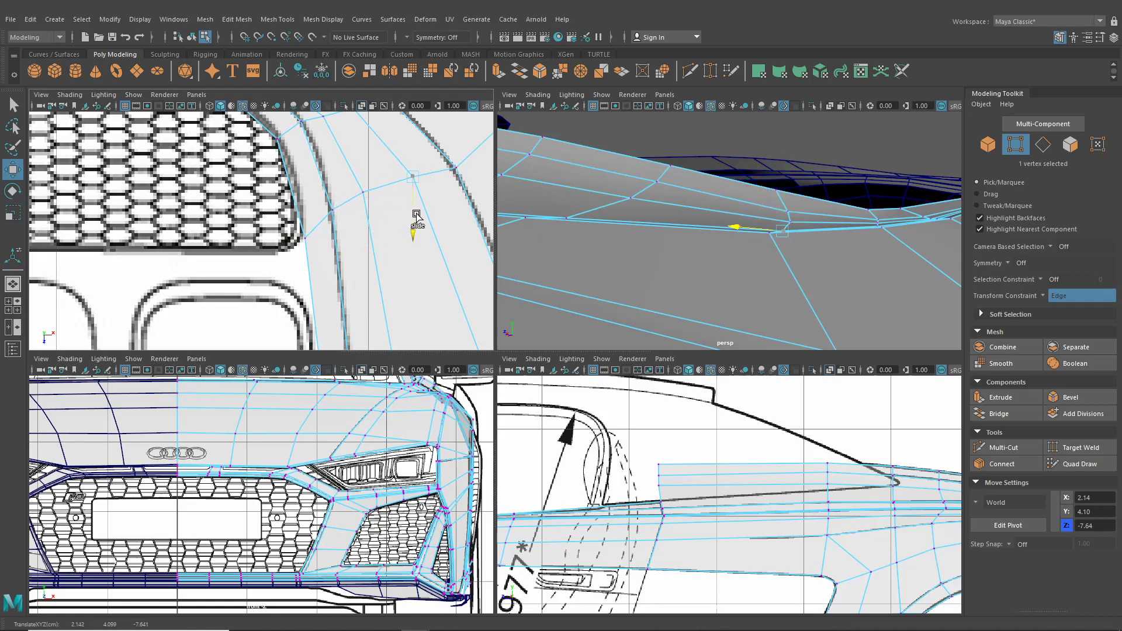
{"action": "left_click_drag", "start_coordinate": [889, 246], "coordinate": [844, 255], "text": "alt"}
Slide the three innermost vertices of the edge row beside the side vent rearward in the top view
{"action": "middle_click_drag", "start_coordinate": [313, 255], "coordinate": [320, 174], "text": "alt"}
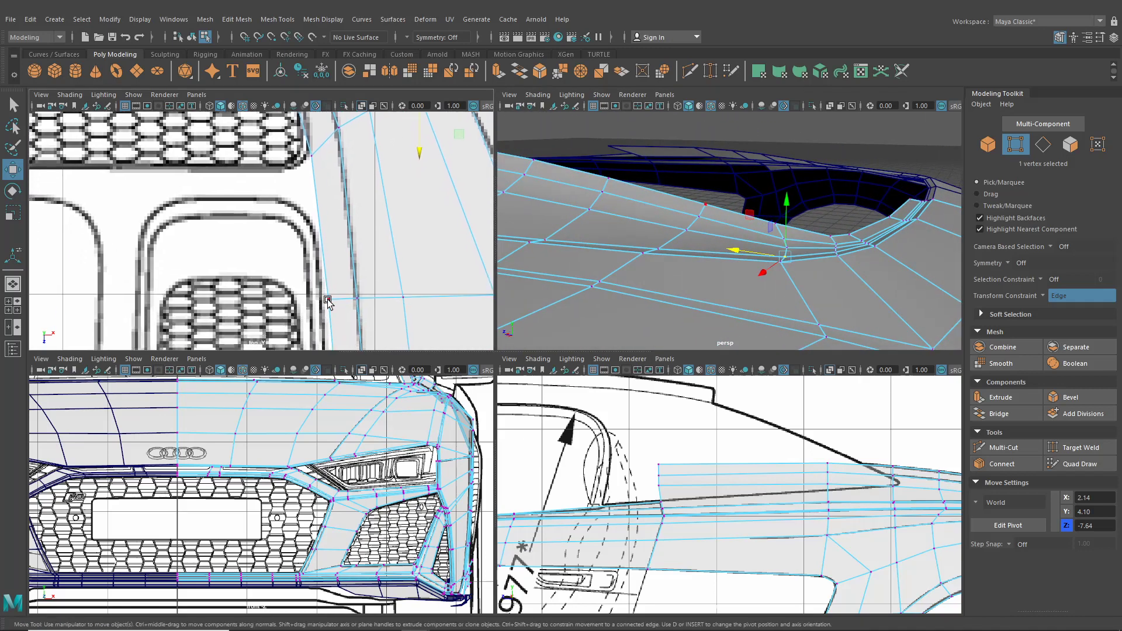
{"action": "middle_click_drag", "start_coordinate": [331, 328], "coordinate": [321, 244]}
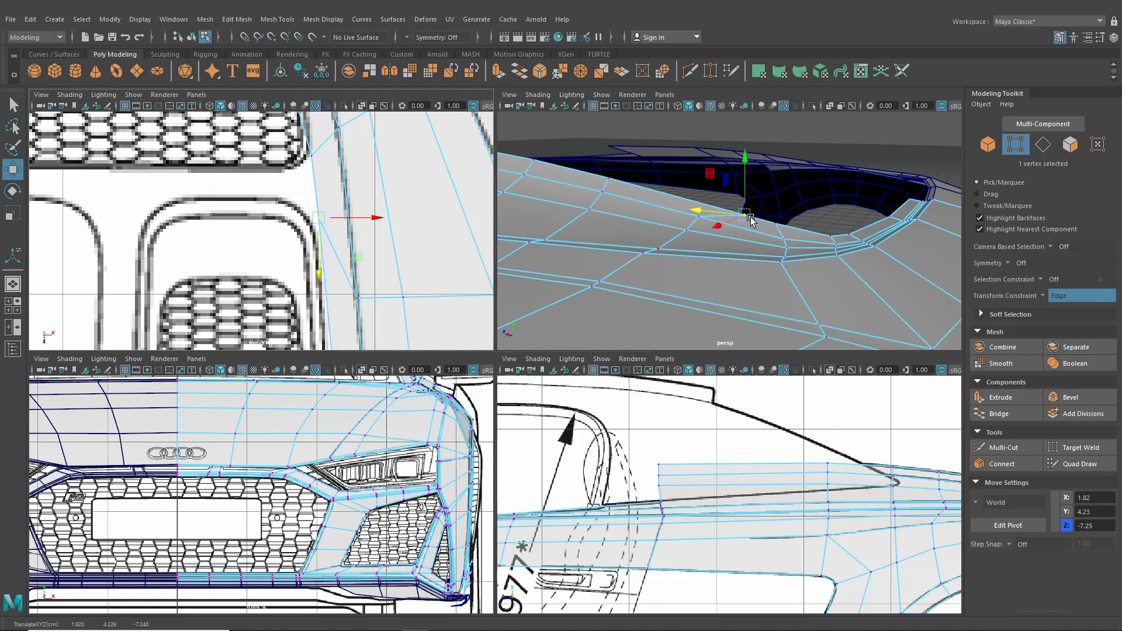
{"action": "middle_click_drag", "start_coordinate": [358, 321], "coordinate": [360, 258]}
{"action": "left_click", "coordinate": [402, 293]}
{"action": "middle_click_drag", "start_coordinate": [407, 320], "coordinate": [348, 265]}
{"action": "scroll", "coordinate": [335, 266], "scroll_direction": "down", "scroll_amount": 5}
{"action": "scroll", "coordinate": [332, 267], "scroll_direction": "up", "scroll_amount": 4}
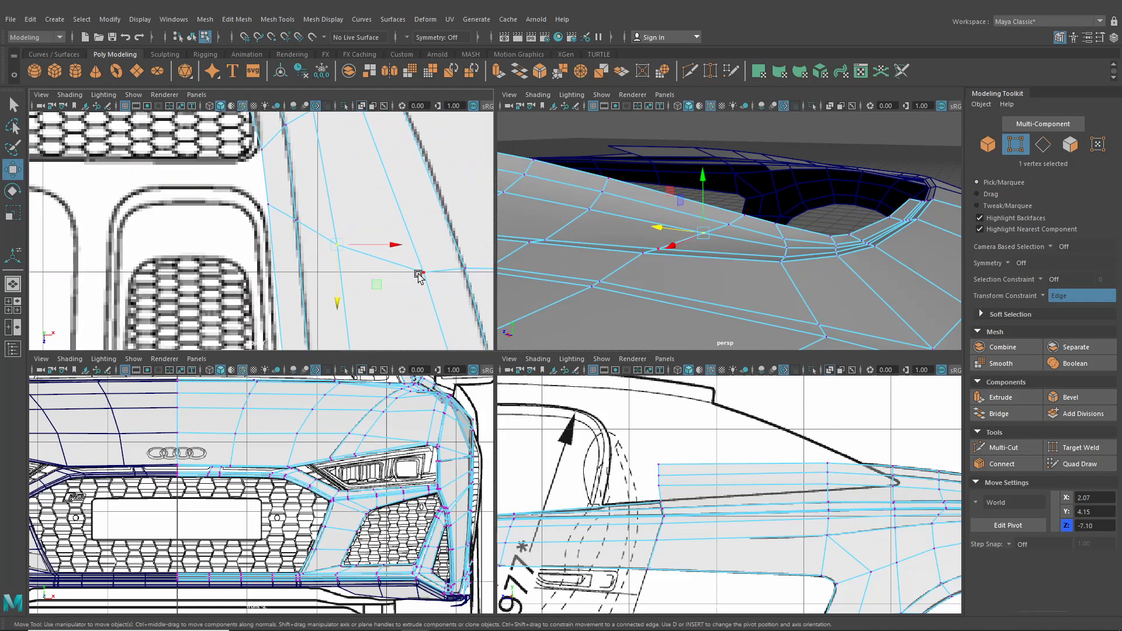
Slide the fourth vertex of the side-vent row rearward and fine-tune its inner neighbour to even out the row
{"action": "left_click", "coordinate": [421, 273]}
{"action": "middle_click_drag", "start_coordinate": [424, 318], "coordinate": [419, 299]}
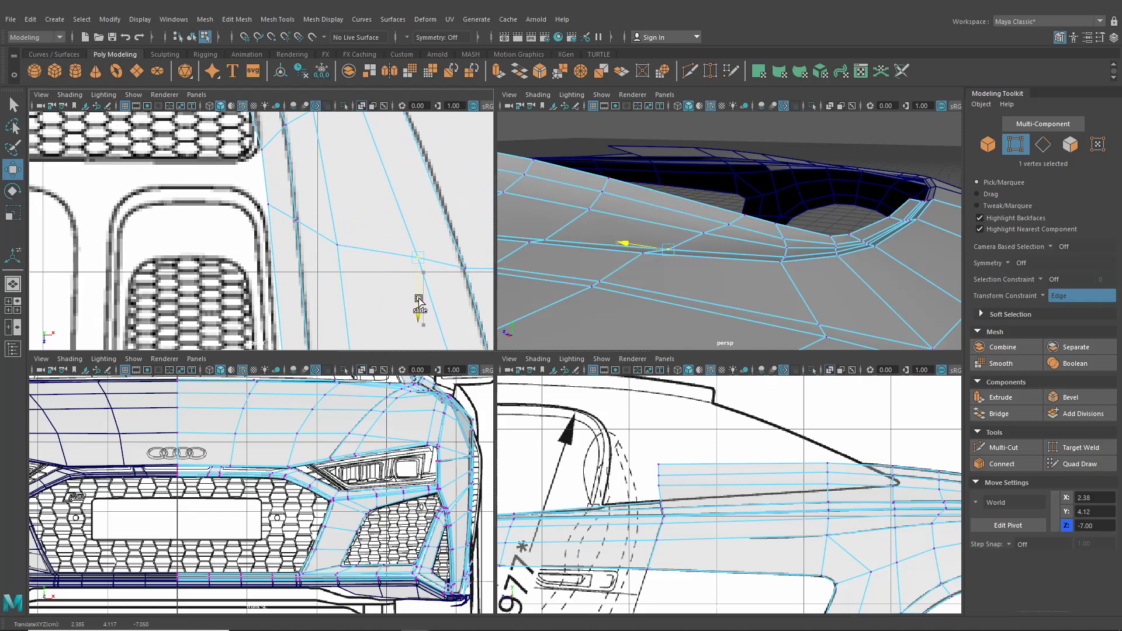
{"action": "left_click_drag", "start_coordinate": [419, 299], "coordinate": [417, 296]}
{"action": "left_click", "coordinate": [337, 246]}
{"action": "left_click_drag", "start_coordinate": [340, 267], "coordinate": [339, 263]}
{"action": "left_click", "coordinate": [296, 221]}
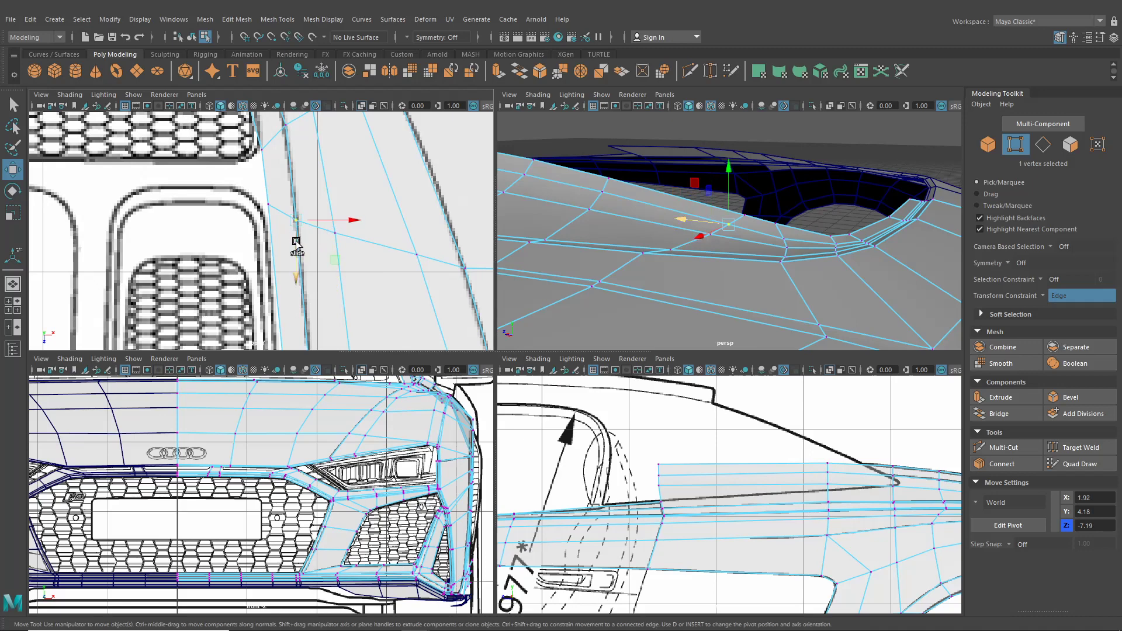
{"action": "middle_click_drag", "start_coordinate": [296, 244], "coordinate": [275, 224]}
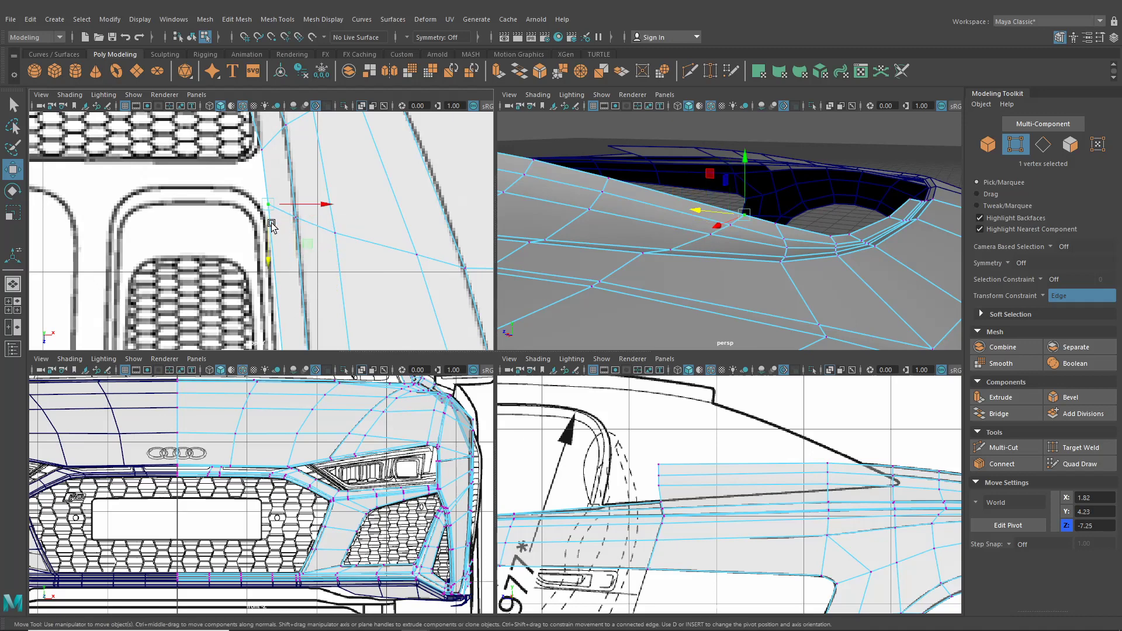
Check the adjusted edge rows of the deck border in the perspective, side and top views
{"action": "scroll", "coordinate": [270, 225], "scroll_direction": "down", "scroll_amount": 5}
{"action": "scroll", "coordinate": [672, 245], "scroll_direction": "up", "scroll_amount": 4}
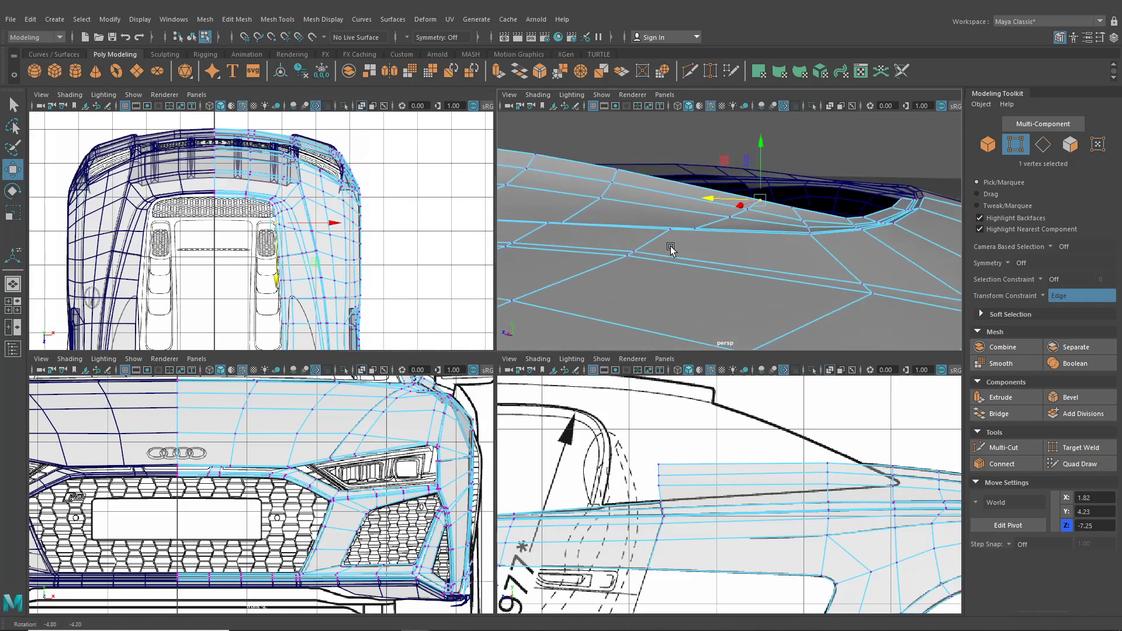
{"action": "key", "text": "f"}
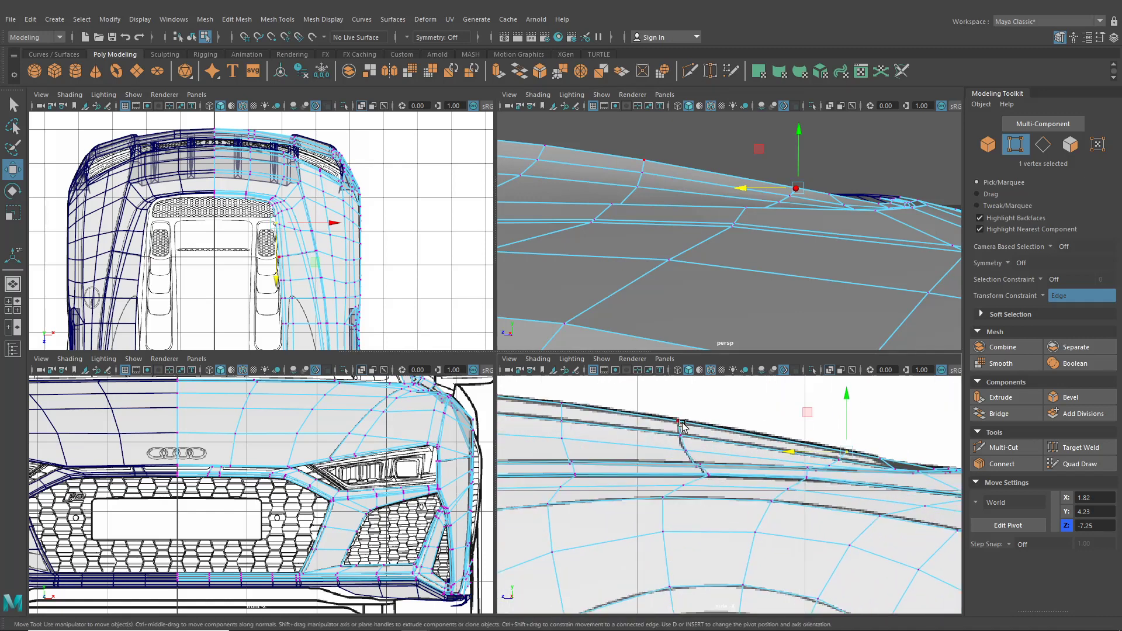
{"action": "scroll", "coordinate": [244, 226], "scroll_direction": "up", "scroll_amount": 5}
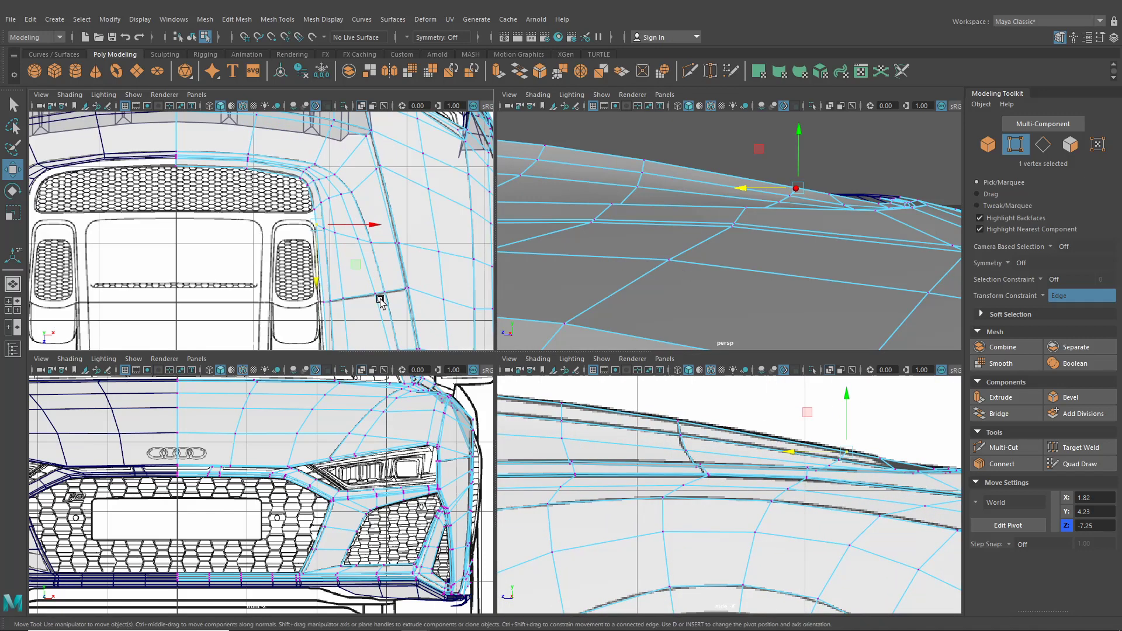
Select the border vertex at the side vent's cabin end, set the transform constraint to Off, and hide the Modeling Toolkit
{"action": "scroll", "coordinate": [812, 491], "scroll_direction": "down", "scroll_amount": 5}
{"action": "scroll", "coordinate": [799, 458], "scroll_direction": "up", "scroll_amount": 4}
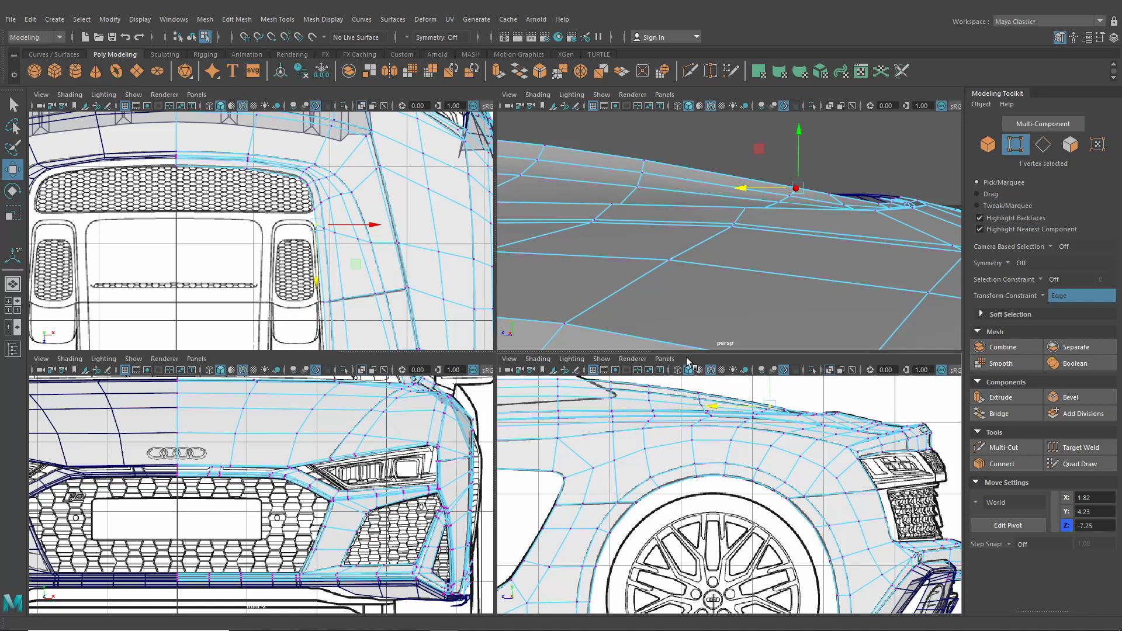
{"action": "scroll", "coordinate": [345, 287], "scroll_direction": "up", "scroll_amount": 2}
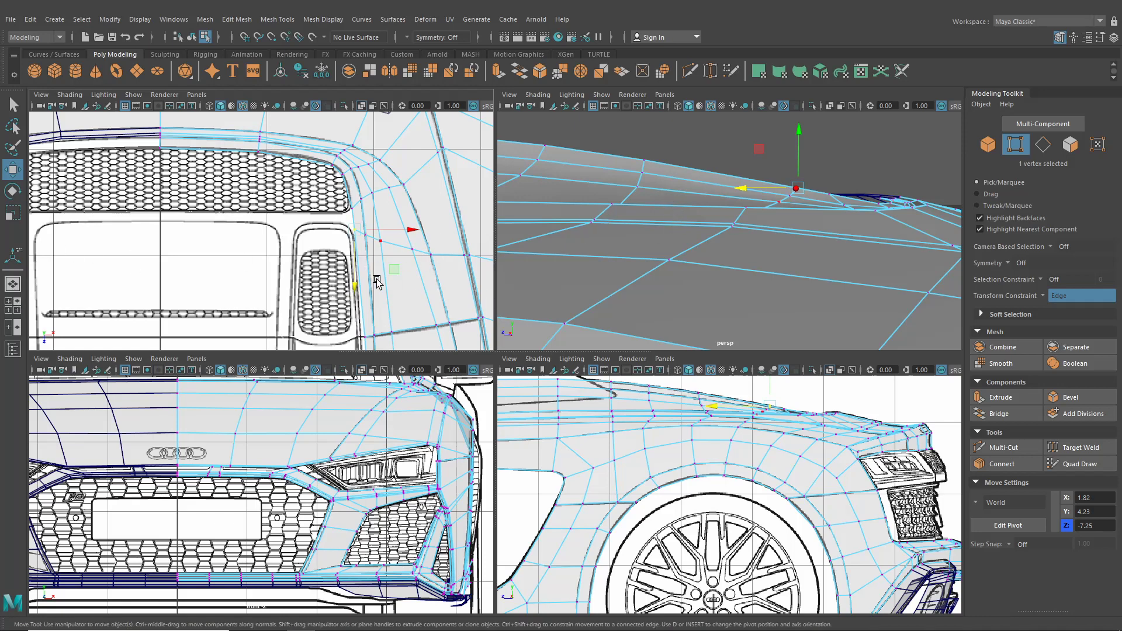
{"action": "middle_click_drag", "start_coordinate": [377, 281], "coordinate": [381, 237], "text": "alt"}
{"action": "middle_click_drag", "start_coordinate": [380, 254], "coordinate": [382, 231], "text": "alt"}
{"action": "mouse_move", "coordinate": [381, 274]}
{"action": "middle_mouse_down", "text": "alt"}
{"action": "mouse_move", "coordinate": [383, 226]}
{"action": "mouse_move", "coordinate": [381, 294]}
{"action": "middle_mouse_up", "text": "alt"}
{"action": "scroll", "coordinate": [381, 294], "scroll_direction": "up", "scroll_amount": 2}
{"action": "left_click", "coordinate": [416, 326]}
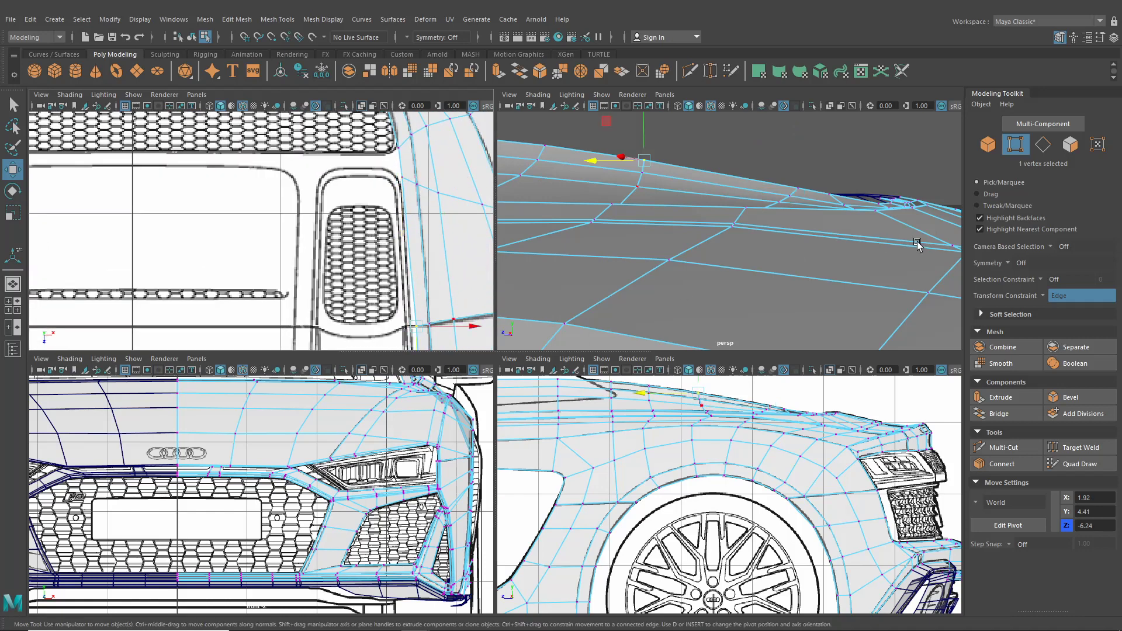
{"action": "left_click", "coordinate": [1061, 296]}
{"action": "left_click", "coordinate": [1059, 303]}
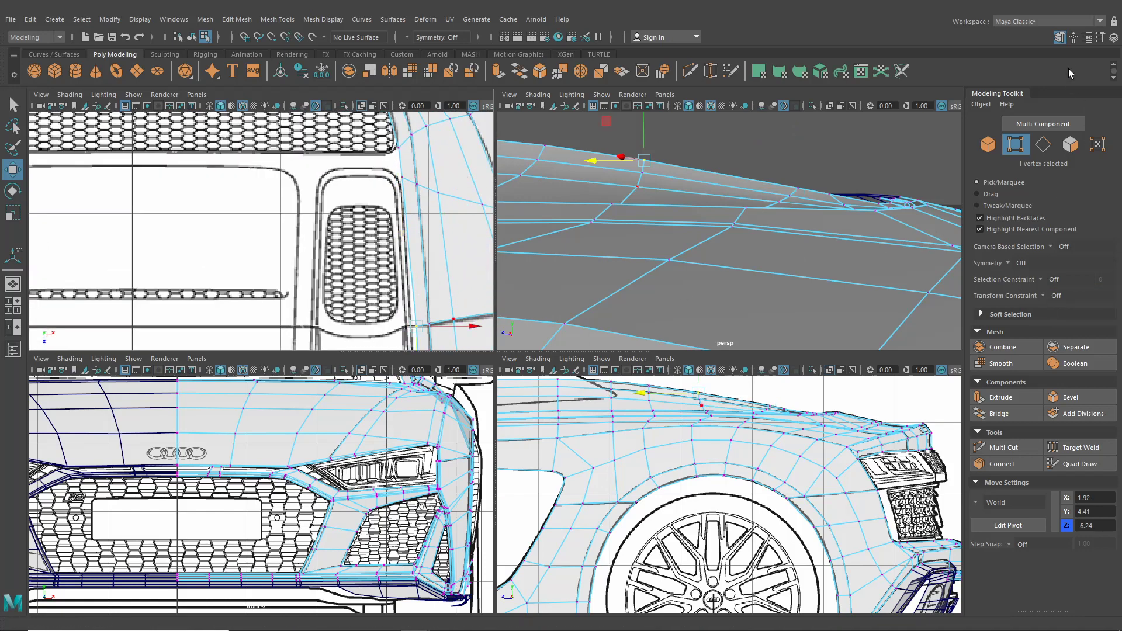
{"action": "left_click", "coordinate": [1060, 37]}
Move the border vertex at the side vent's cabin end and its neighbour toward the cabin inward to the blueprint line
{"action": "middle_click_drag", "start_coordinate": [442, 285], "coordinate": [386, 251], "text": "alt"}
{"action": "left_click_drag", "start_coordinate": [480, 312], "coordinate": [471, 313]}
{"action": "middle_click_drag", "start_coordinate": [446, 306], "coordinate": [420, 295], "text": "alt"}
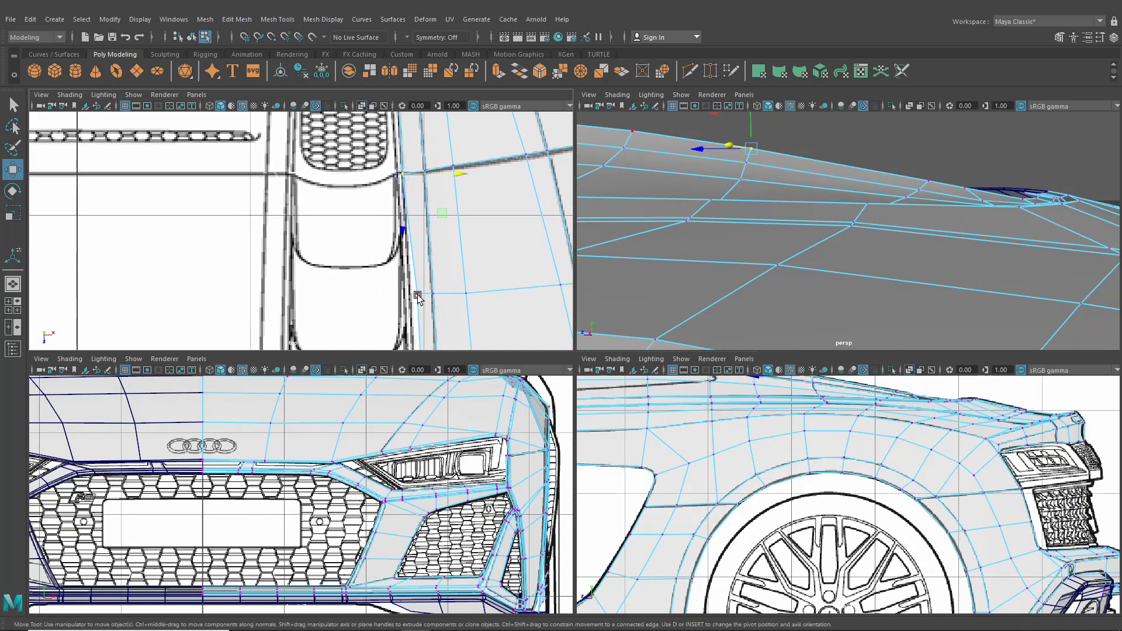
{"action": "left_click", "coordinate": [418, 294]}
{"action": "left_click_drag", "start_coordinate": [463, 294], "coordinate": [456, 293]}
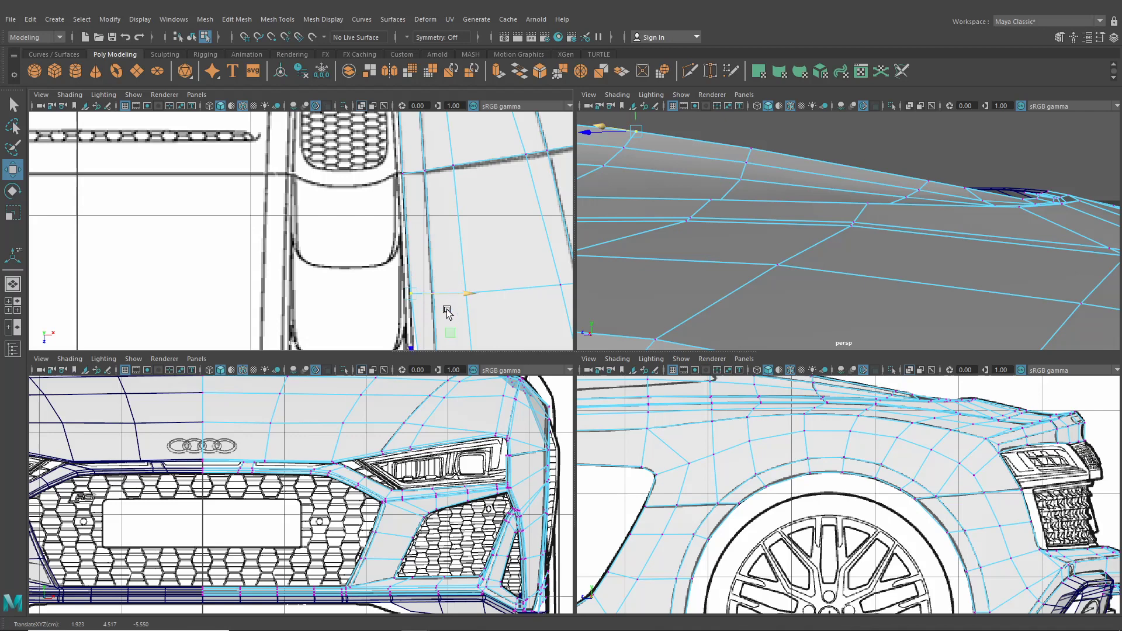
Move the next two deck border vertices toward the cabin slightly inward in the top view to follow the blueprint line
{"action": "middle_click_drag", "start_coordinate": [446, 310], "coordinate": [448, 169], "text": "alt"}
{"action": "left_click", "coordinate": [422, 246]}
{"action": "left_click_drag", "start_coordinate": [455, 245], "coordinate": [448, 246]}
{"action": "middle_click_drag", "start_coordinate": [445, 303], "coordinate": [455, 170], "text": "alt"}
{"action": "left_click", "coordinate": [440, 243]}
{"action": "left_click_drag", "start_coordinate": [466, 244], "coordinate": [459, 245]}
Examine the deck border against the blueprint in the top view, from its cabin end back to the rear grille
{"action": "middle_click_drag", "start_coordinate": [357, 290], "coordinate": [415, 168], "text": "alt"}
{"action": "scroll", "coordinate": [437, 293], "scroll_direction": "down", "scroll_amount": 8}
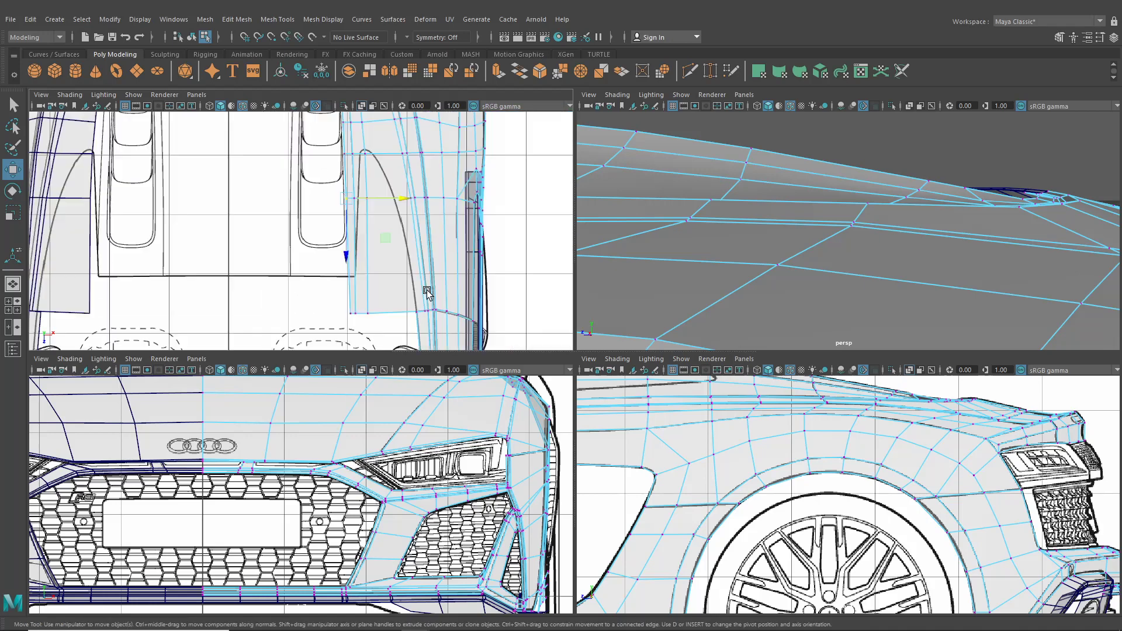
{"action": "scroll", "coordinate": [428, 292], "scroll_direction": "up", "scroll_amount": 3}
{"action": "left_click", "coordinate": [361, 323]}
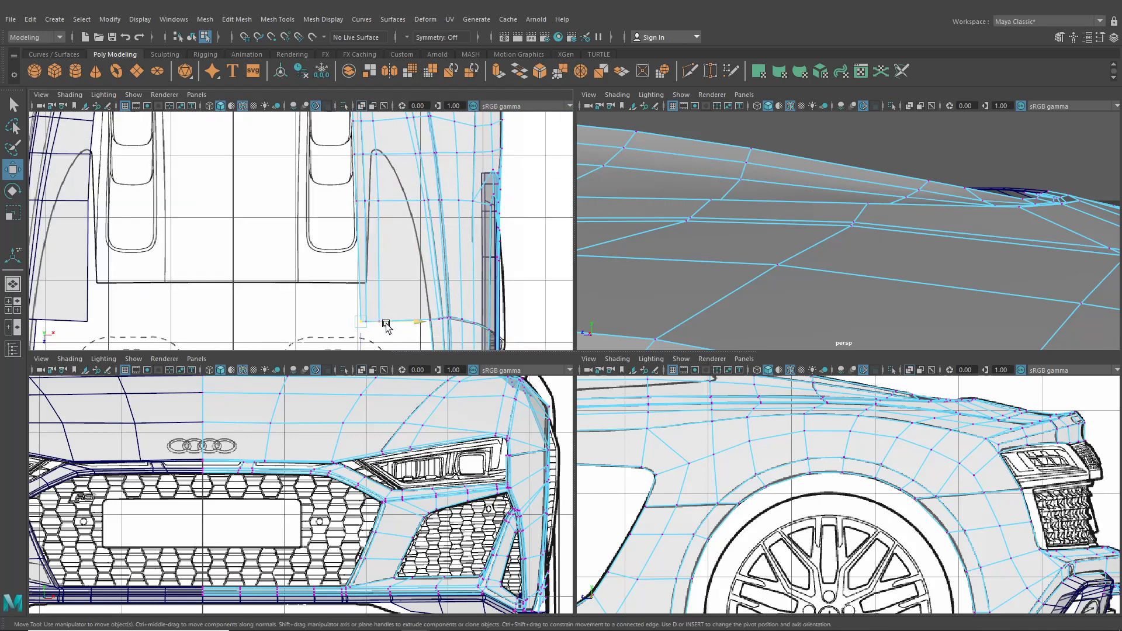
{"action": "middle_click_drag", "start_coordinate": [367, 182], "coordinate": [375, 312], "text": "alt"}
{"action": "middle_click_drag", "start_coordinate": [393, 240], "coordinate": [394, 319], "text": "alt"}
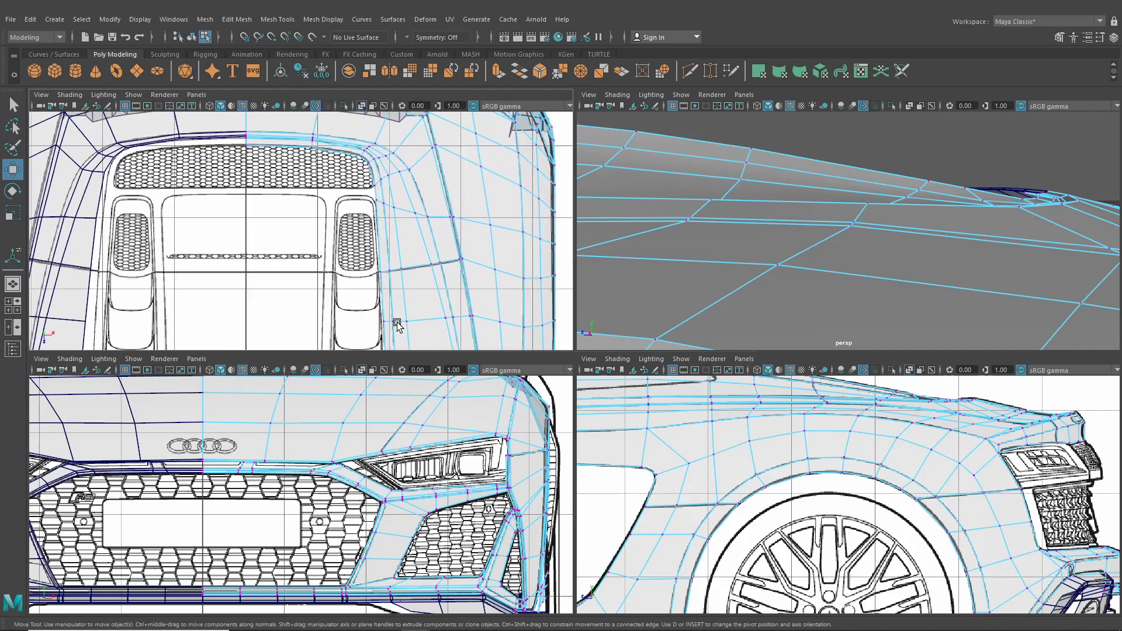
{"action": "scroll", "coordinate": [390, 256], "scroll_direction": "up", "scroll_amount": 3}
{"action": "scroll", "coordinate": [369, 301], "scroll_direction": "up", "scroll_amount": 2}
{"action": "middle_click_drag", "start_coordinate": [391, 199], "coordinate": [404, 256], "text": "alt"}
{"action": "scroll", "coordinate": [370, 301], "scroll_direction": "up", "scroll_amount": 1}
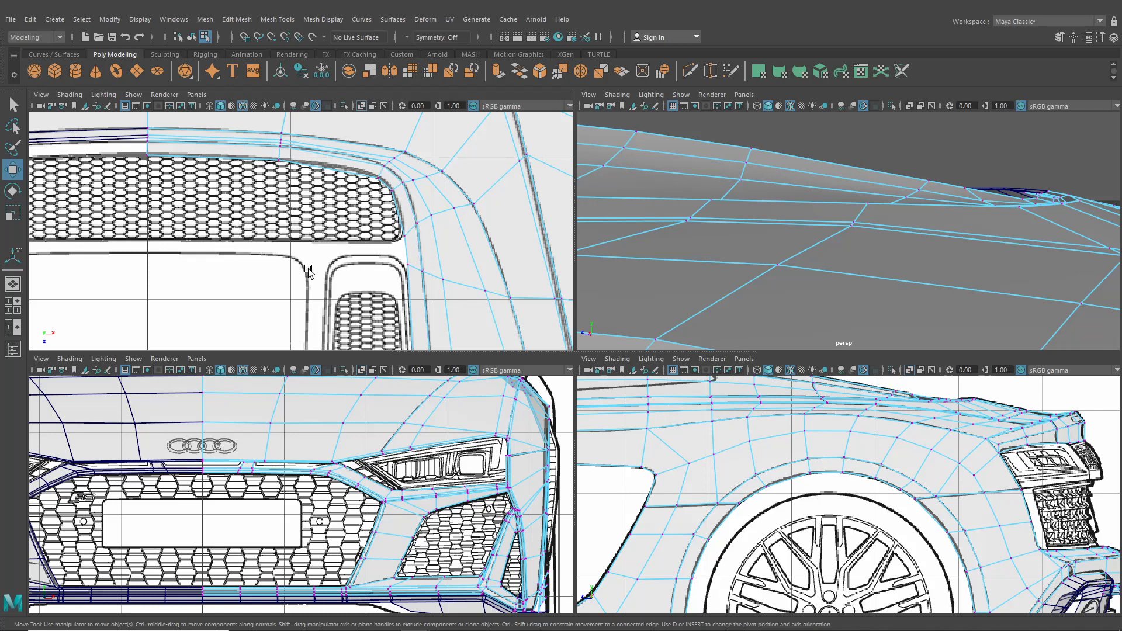
{"action": "scroll", "coordinate": [311, 268], "scroll_direction": "down", "scroll_amount": 5}
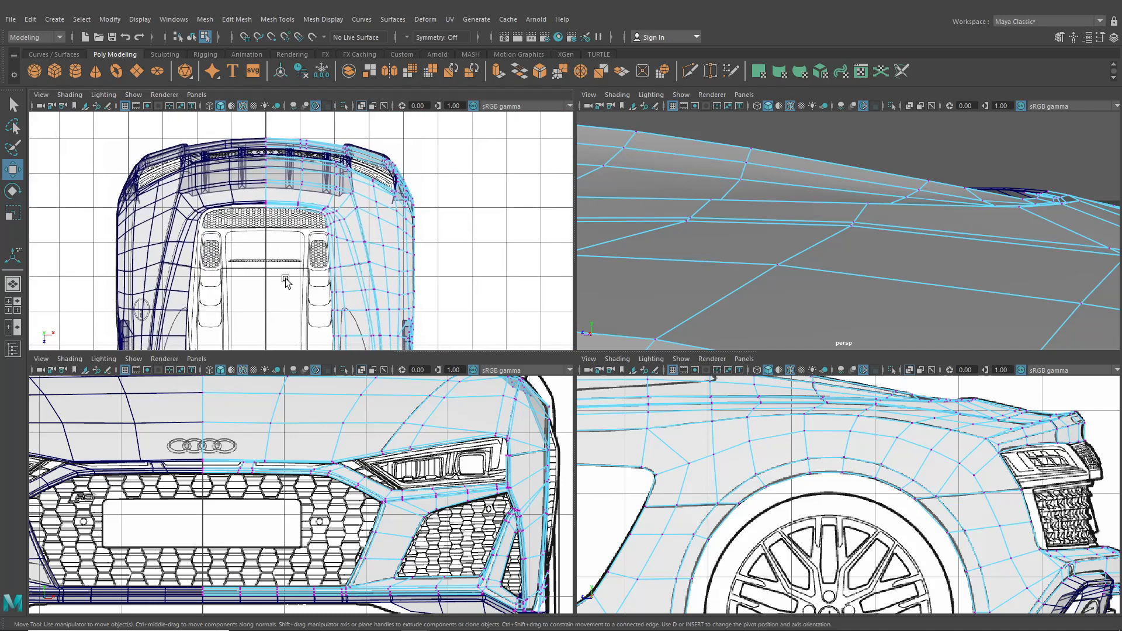
{"action": "scroll", "coordinate": [316, 269], "scroll_direction": "up", "scroll_amount": 3}
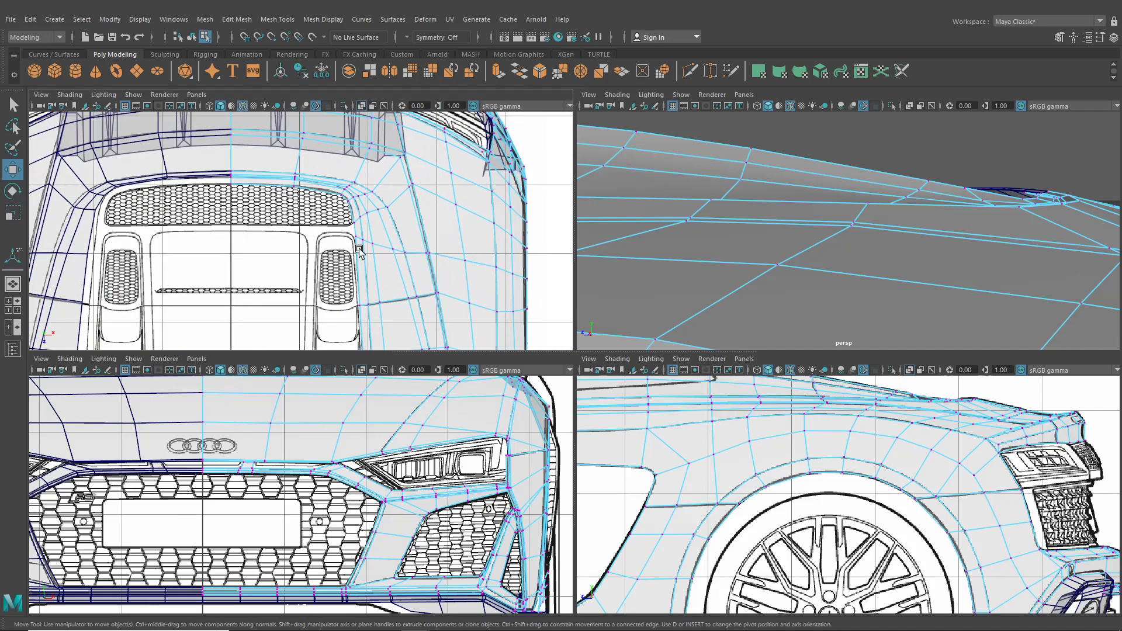
{"action": "middle_click_drag", "start_coordinate": [355, 234], "coordinate": [348, 221], "text": "alt"}
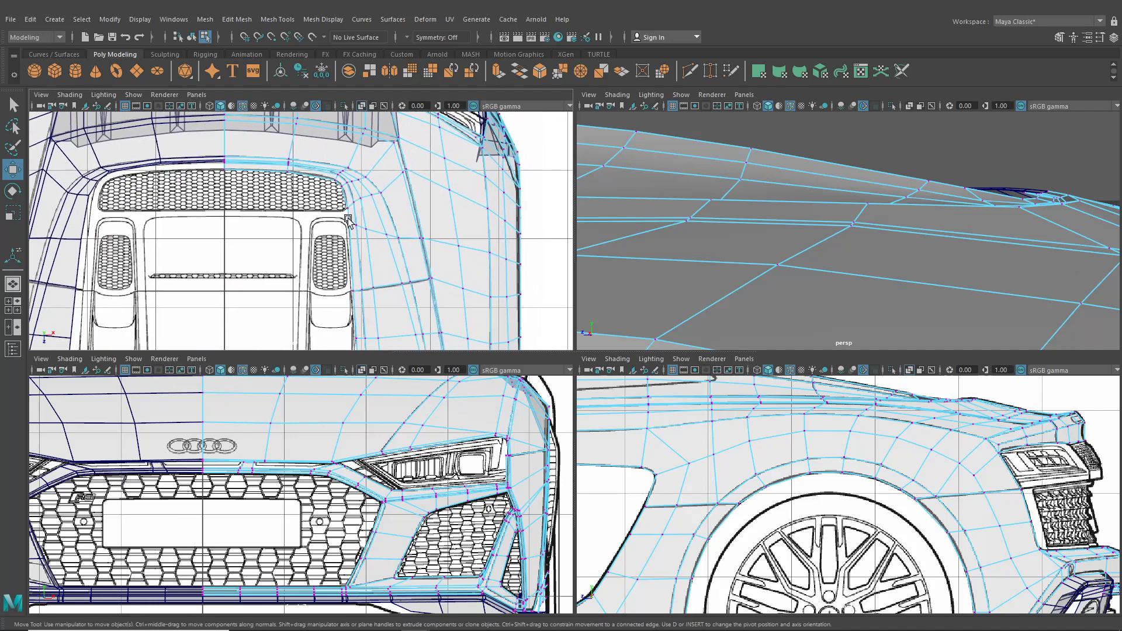
Extrude the border edge beside the grille's lower corner inward to the inner side of the side vent
{"action": "scroll", "coordinate": [349, 221], "scroll_direction": "up", "scroll_amount": 2}
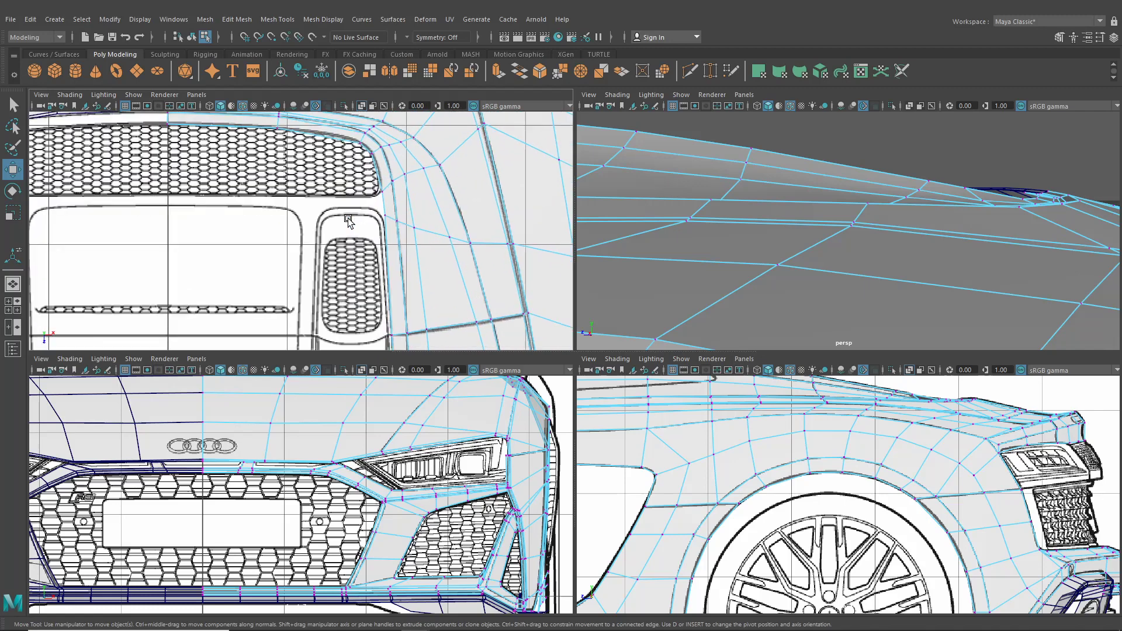
{"action": "right_click_drag", "start_coordinate": [383, 197], "coordinate": [383, 166]}
{"action": "left_click", "coordinate": [383, 198]}
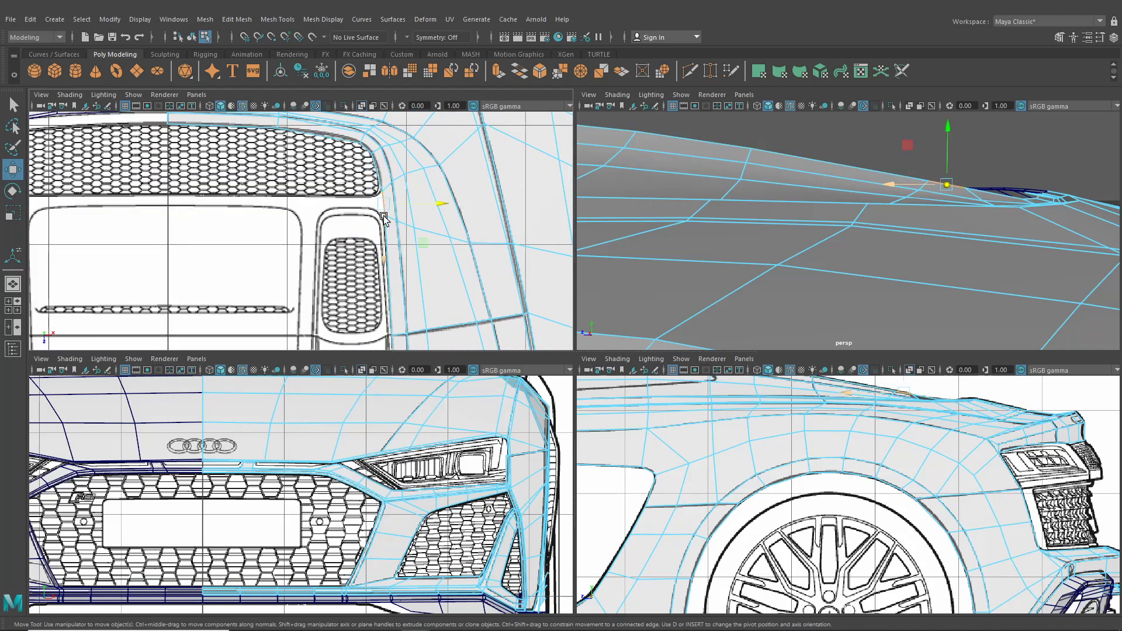
{"action": "key", "text": "ctrl+e"}
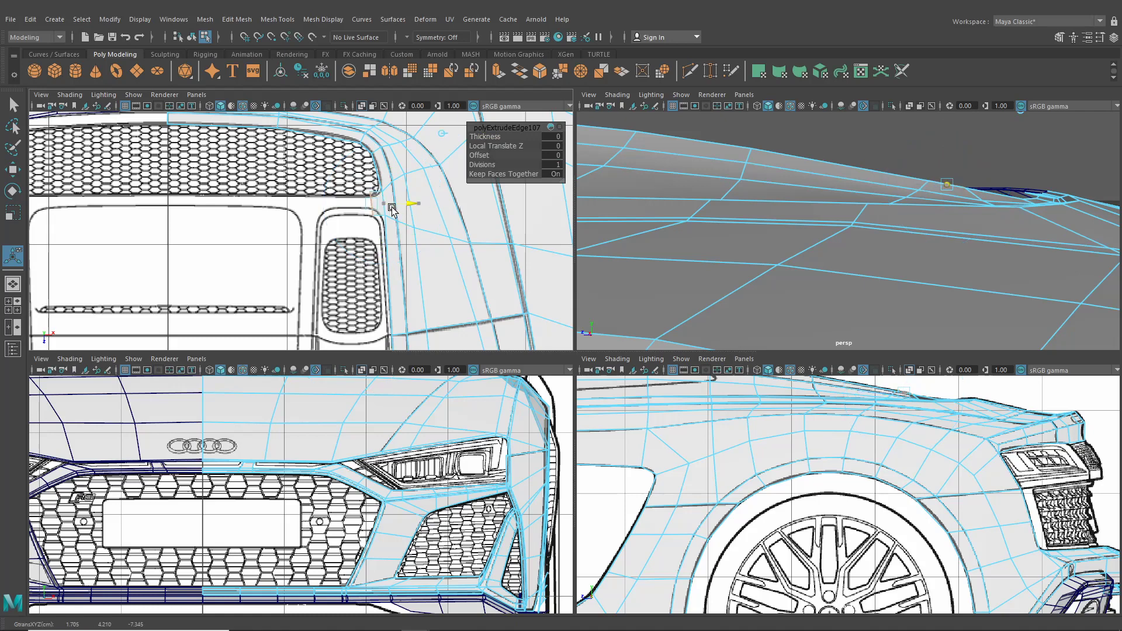
{"action": "left_click_drag", "start_coordinate": [392, 209], "coordinate": [316, 209]}
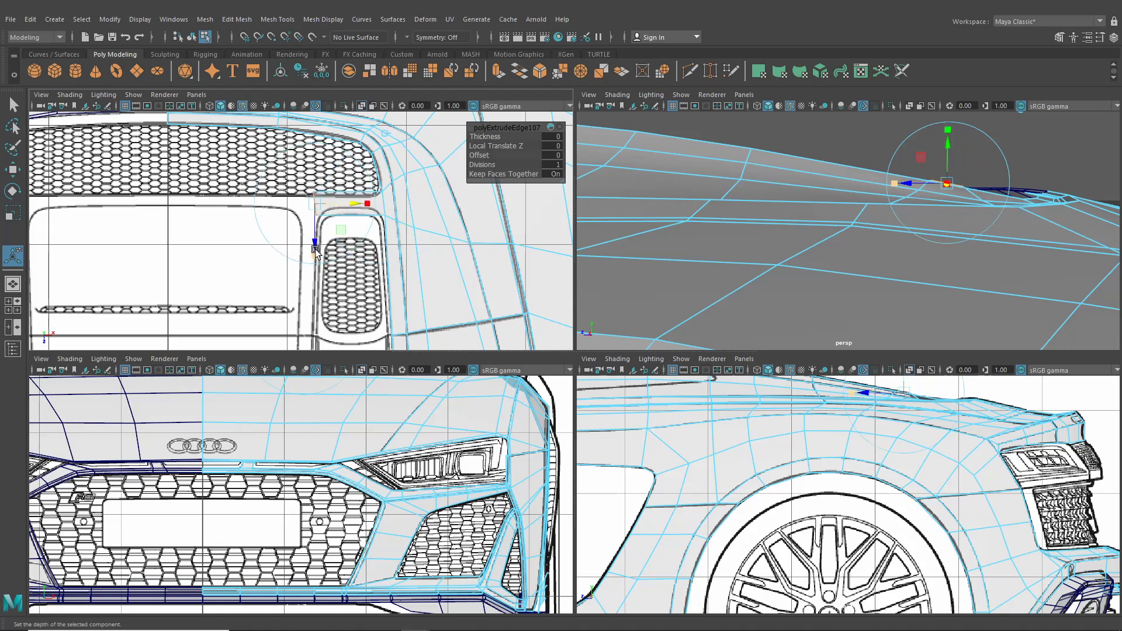
Switch the front viewport to the opposite orthographic view and lower the extruded edge slightly to match the blueprint
{"action": "middle_click_drag", "start_coordinate": [130, 421], "coordinate": [206, 443], "text": "alt"}
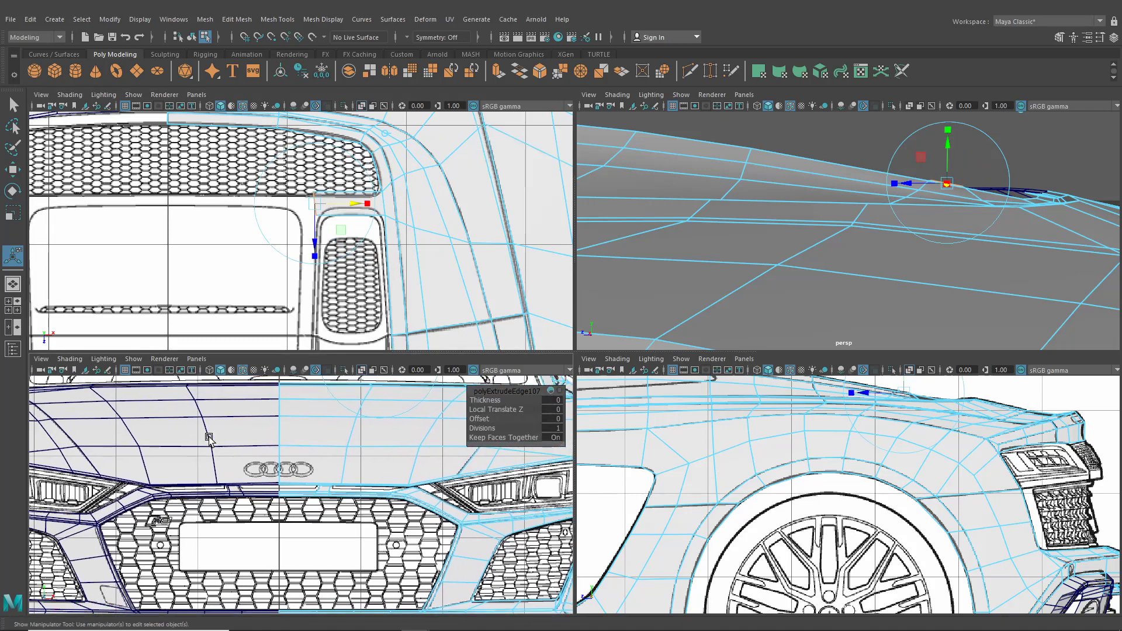
{"action": "left_click", "coordinate": [195, 363]}
{"action": "mouse_move", "coordinate": [250, 393]}
{"action": "left_click", "coordinate": [328, 394]}
{"action": "middle_click_drag", "start_coordinate": [325, 438], "coordinate": [323, 444], "text": "alt"}
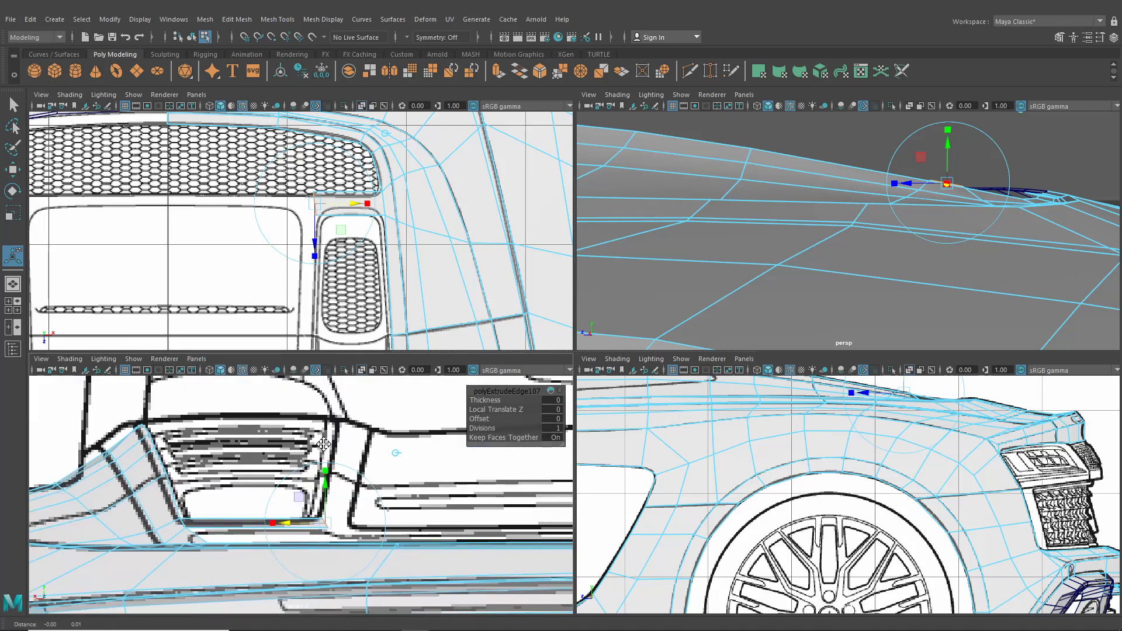
{"action": "scroll", "coordinate": [302, 523], "scroll_direction": "up", "scroll_amount": 3}
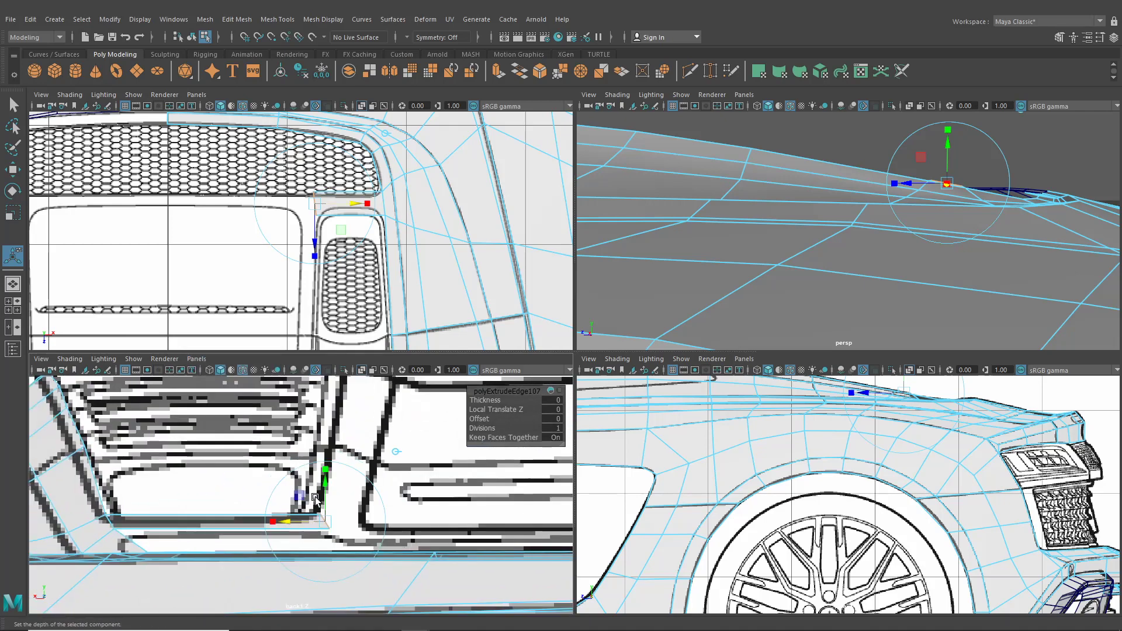
{"action": "left_click_drag", "start_coordinate": [325, 482], "coordinate": [325, 485]}
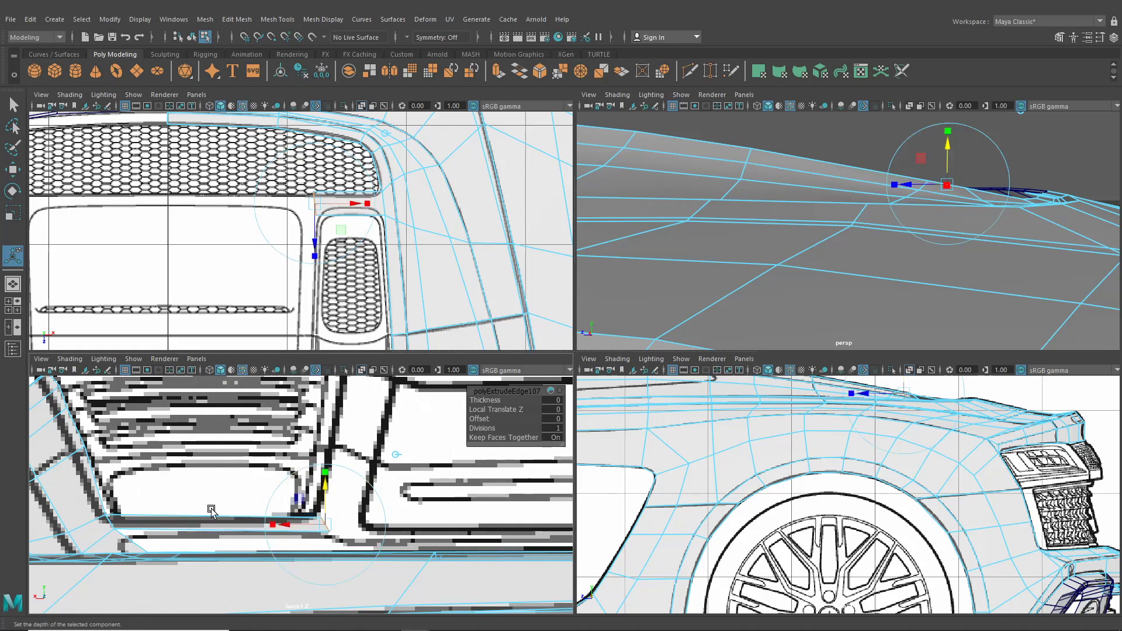
Lower the vertices at the extruded strip's outer end slightly onto the louvre outline in the blueprint
{"action": "right_click", "coordinate": [185, 517]}
{"action": "right_click_drag", "start_coordinate": [111, 500], "coordinate": [111, 500]}
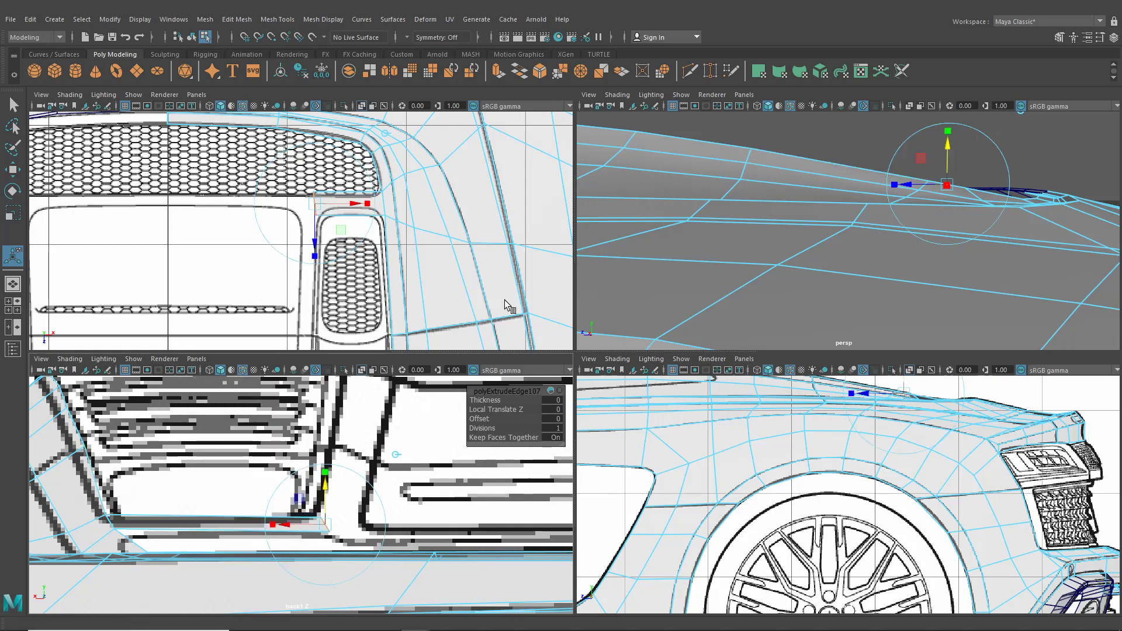
{"action": "right_click_drag", "start_coordinate": [794, 237], "coordinate": [748, 237]}
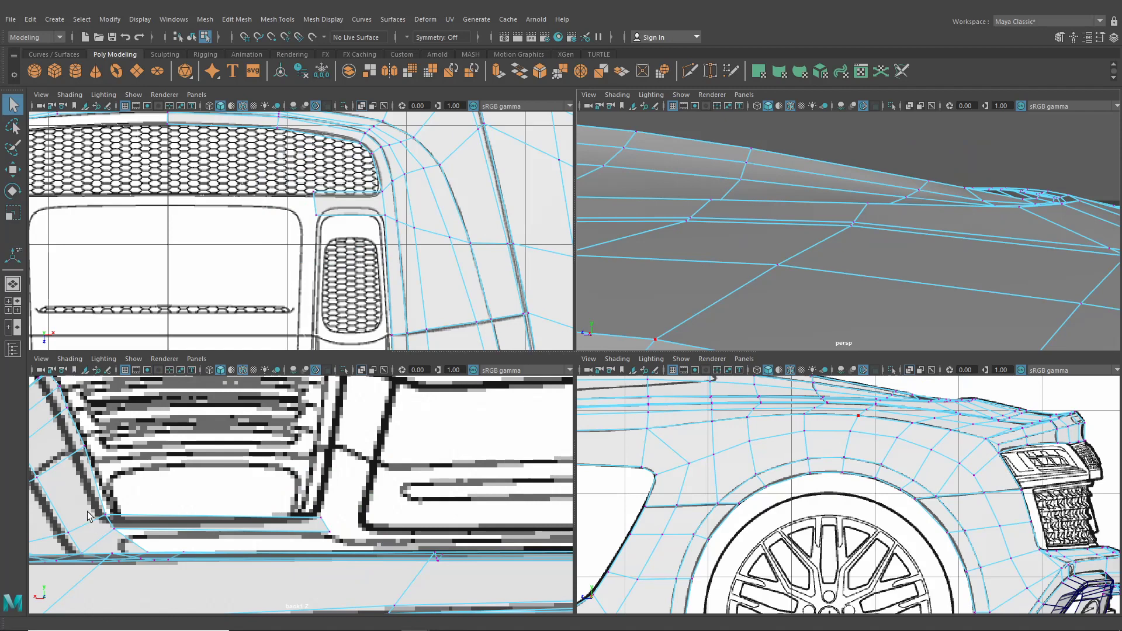
{"action": "left_click", "coordinate": [109, 520]}
{"action": "key", "text": "w"}
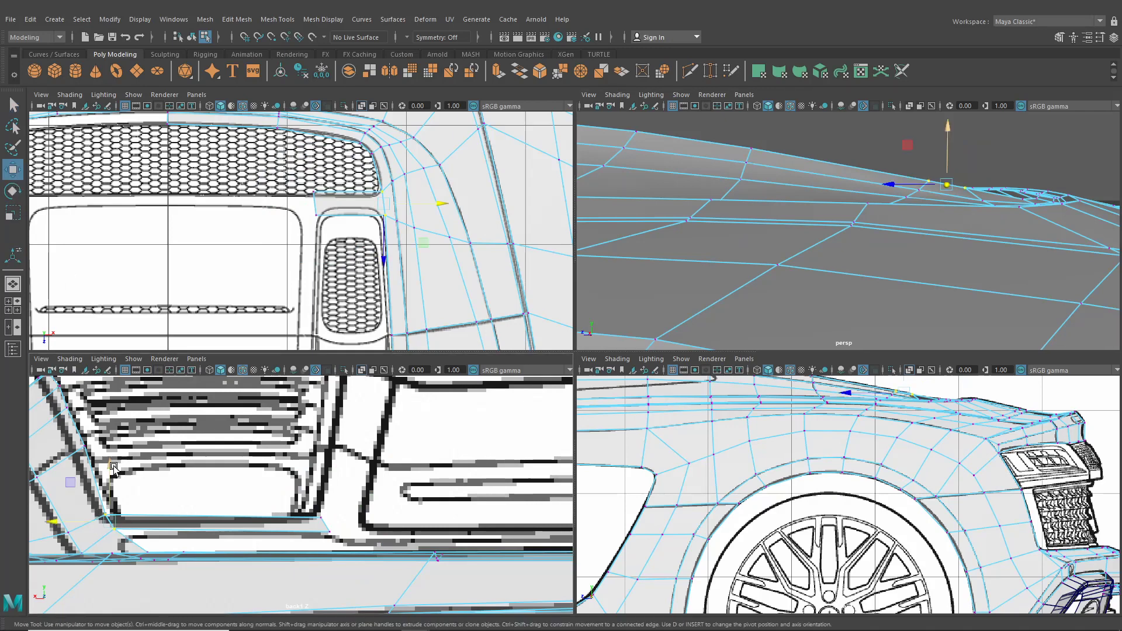
{"action": "left_click_drag", "start_coordinate": [114, 468], "coordinate": [114, 473]}
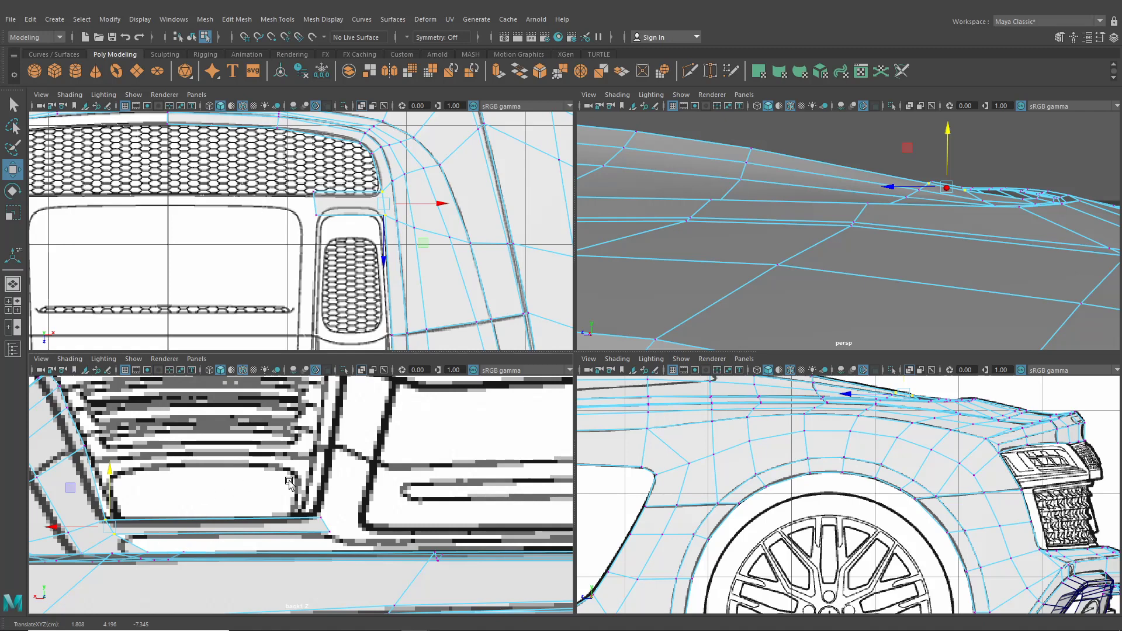
Extrude the strip's inner end edge toward the car's centre and slightly down to the central panel outline
{"action": "right_click_drag", "start_coordinate": [316, 289], "coordinate": [319, 260]}
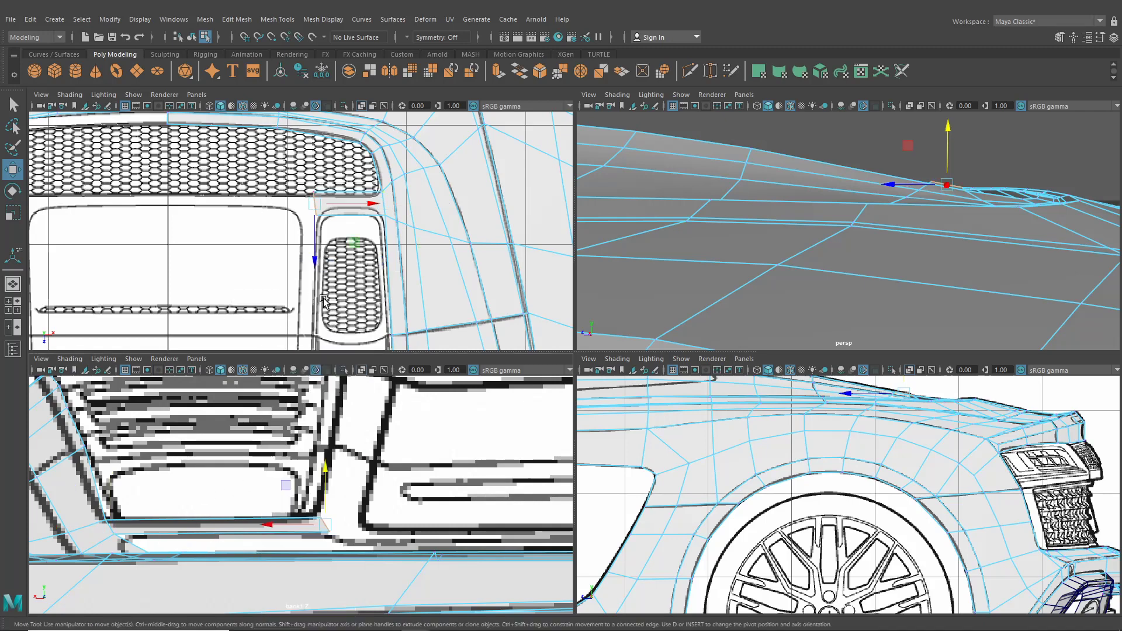
{"action": "left_click", "coordinate": [336, 530]}
{"action": "key", "text": "ctrl+e"}
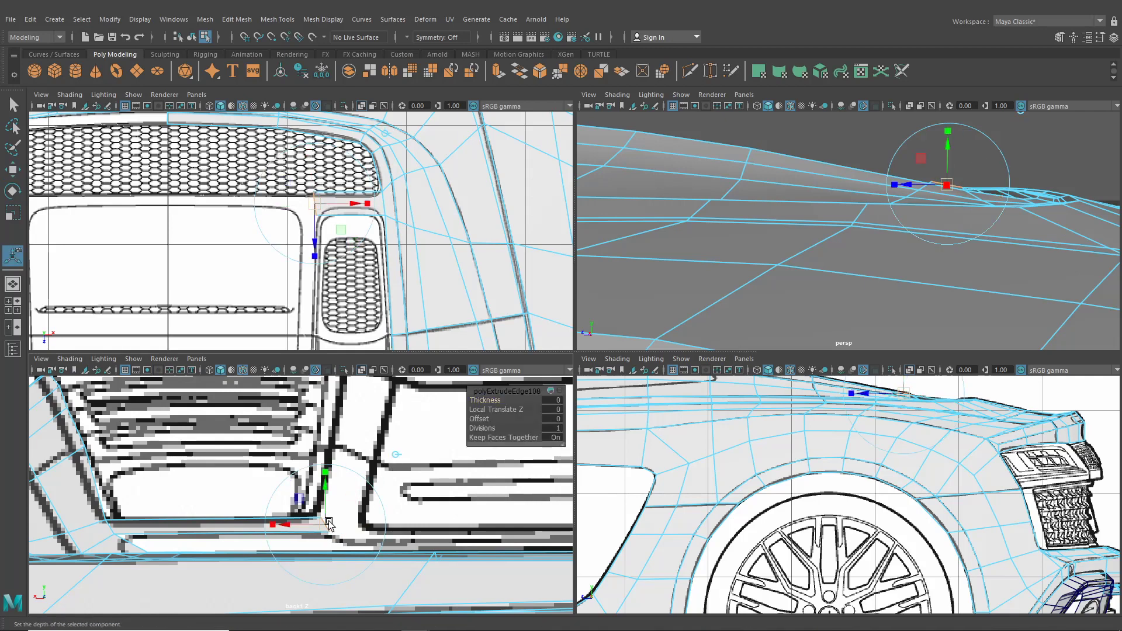
{"action": "left_click_drag", "start_coordinate": [328, 528], "coordinate": [366, 535]}
Align the extruded strip's vertices with the grille's lower outline and fit its inner end edge to the central panel outline
{"action": "middle_click_drag", "start_coordinate": [325, 249], "coordinate": [324, 288], "text": "alt"}
{"action": "scroll", "coordinate": [325, 280], "scroll_direction": "up", "scroll_amount": 2}
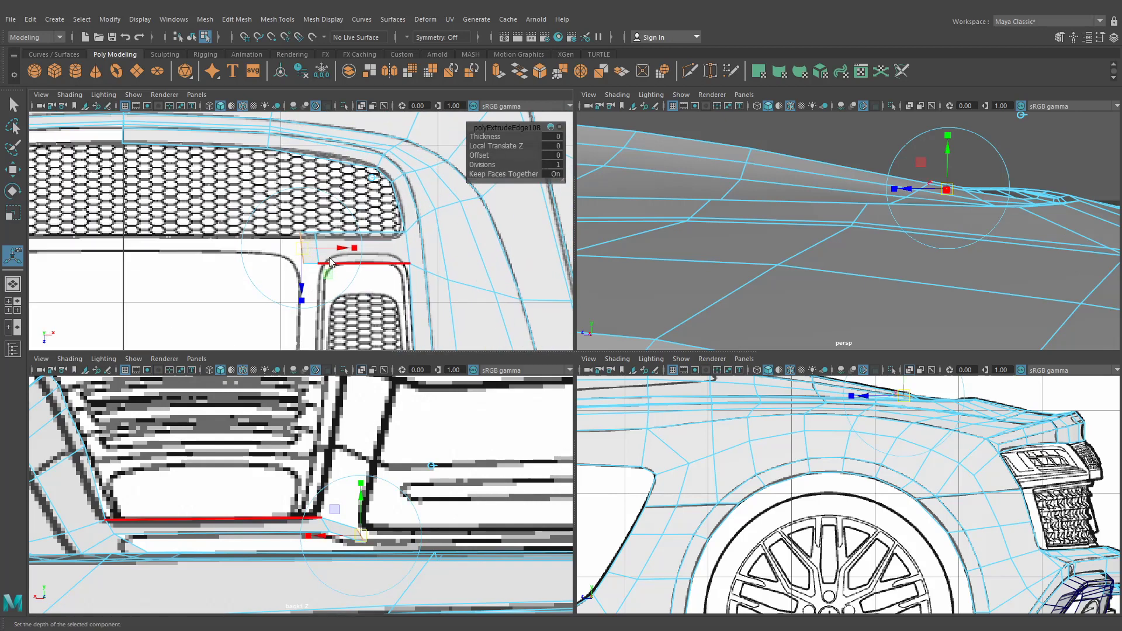
{"action": "right_click_drag", "start_coordinate": [331, 261], "coordinate": [273, 256]}
{"action": "key", "text": "w"}
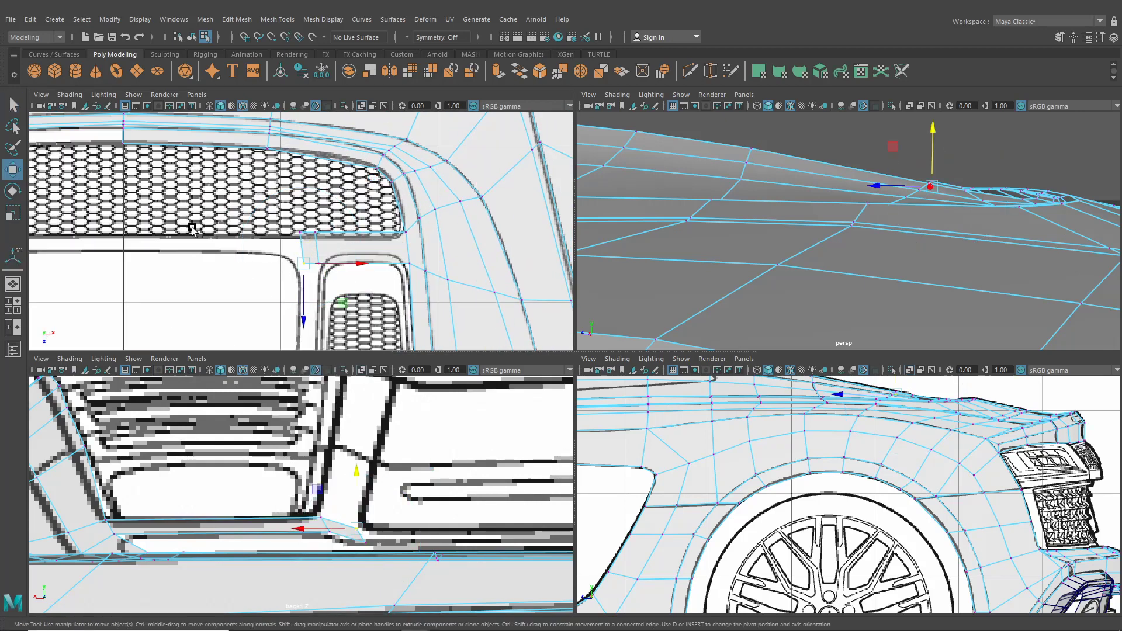
{"action": "scroll", "coordinate": [299, 231], "scroll_direction": "up", "scroll_amount": 1}
{"action": "left_click", "coordinate": [350, 277]}
{"action": "left_click_drag", "start_coordinate": [350, 277], "coordinate": [354, 235]}
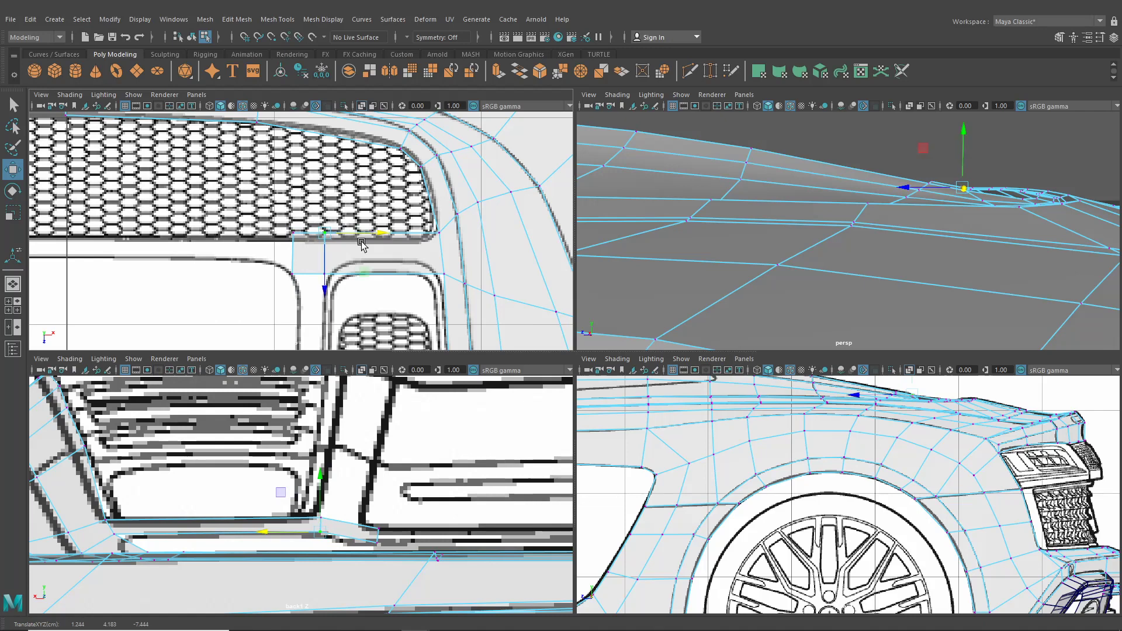
{"action": "left_click", "coordinate": [377, 533]}
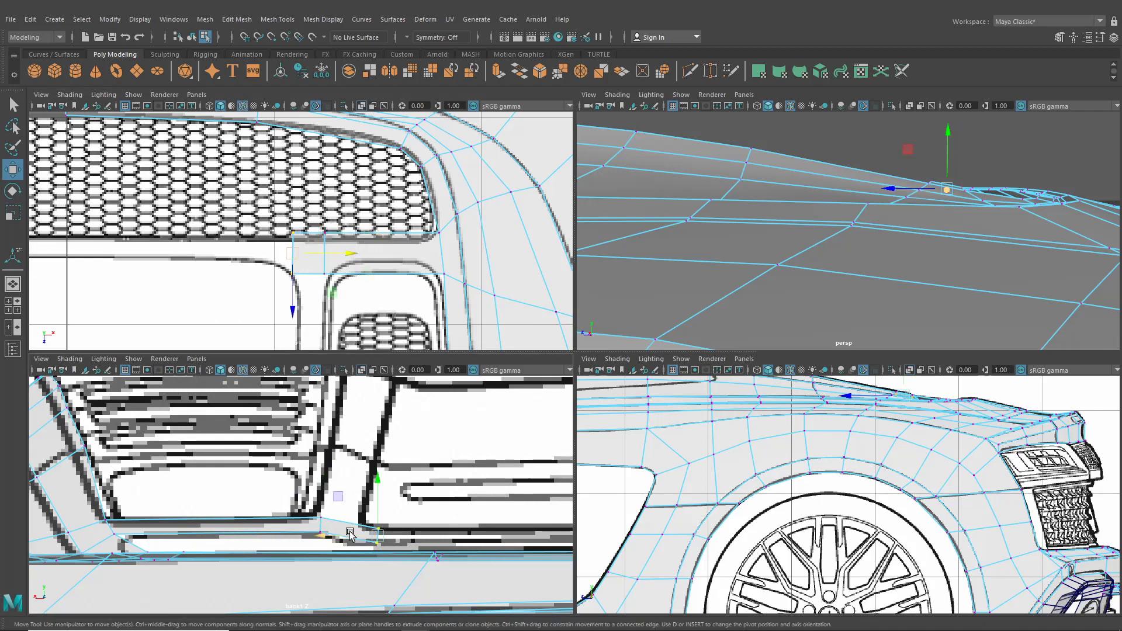
{"action": "left_click_drag", "start_coordinate": [349, 536], "coordinate": [370, 508]}
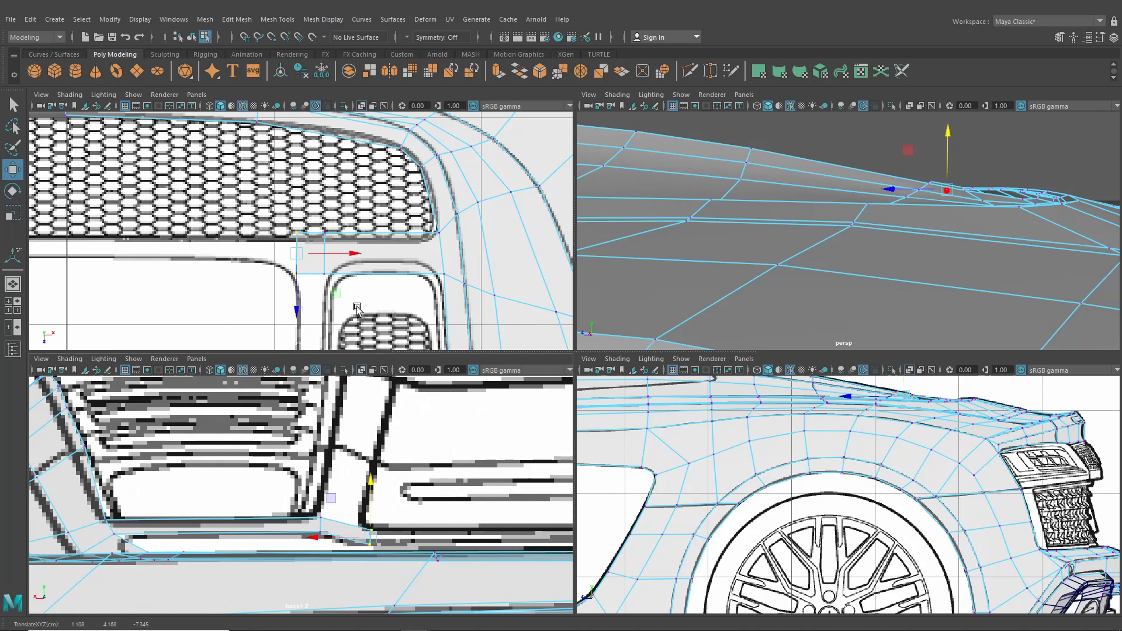
Insert two edge loops across the strip above the side vent, near the vent's rounded corners
{"action": "middle_click_drag", "start_coordinate": [360, 301], "coordinate": [336, 274], "text": "alt"}
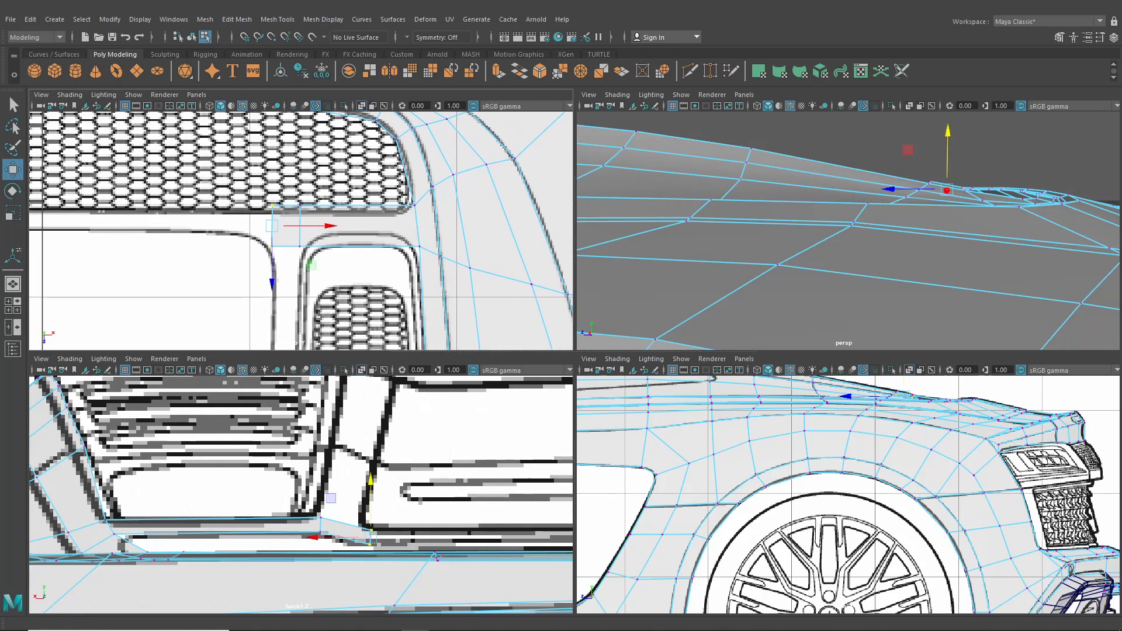
{"action": "left_click", "coordinate": [278, 19]}
{"action": "mouse_move", "coordinate": [313, 19]}
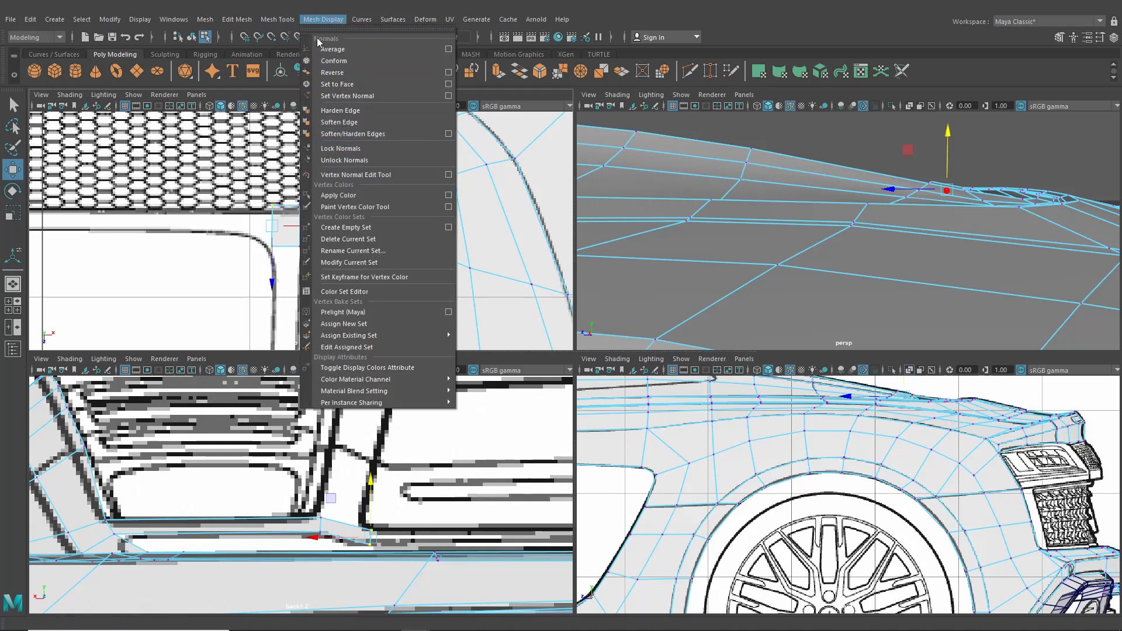
{"action": "mouse_move", "coordinate": [278, 19]}
{"action": "left_click", "coordinate": [304, 107]}
{"action": "scroll", "coordinate": [314, 255], "scroll_direction": "up", "scroll_amount": 2}
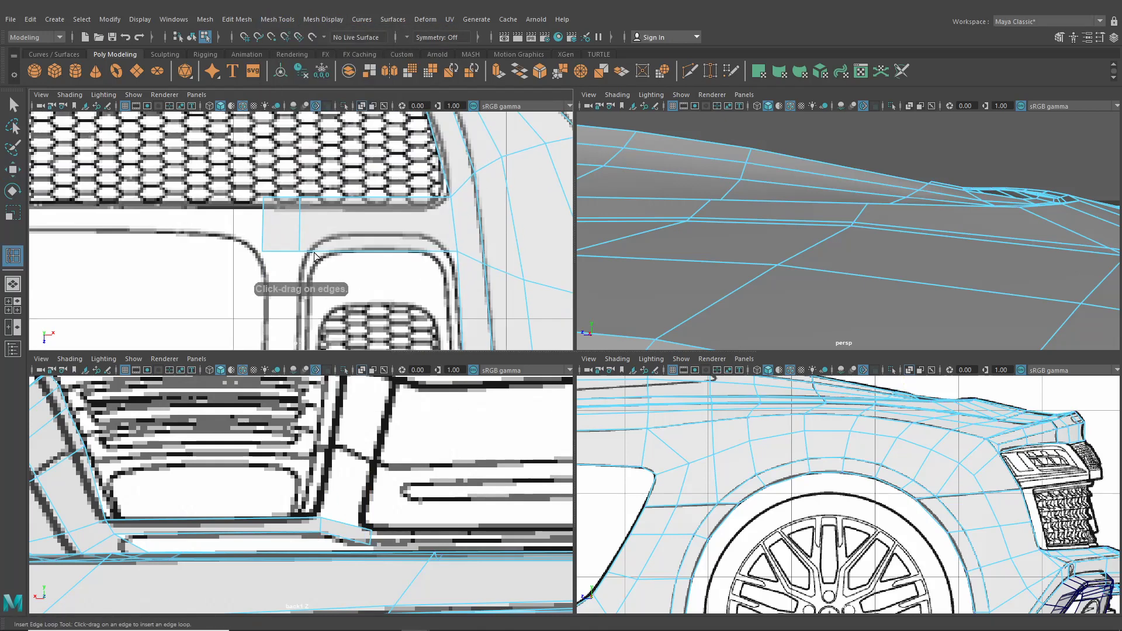
{"action": "left_click", "coordinate": [318, 256]}
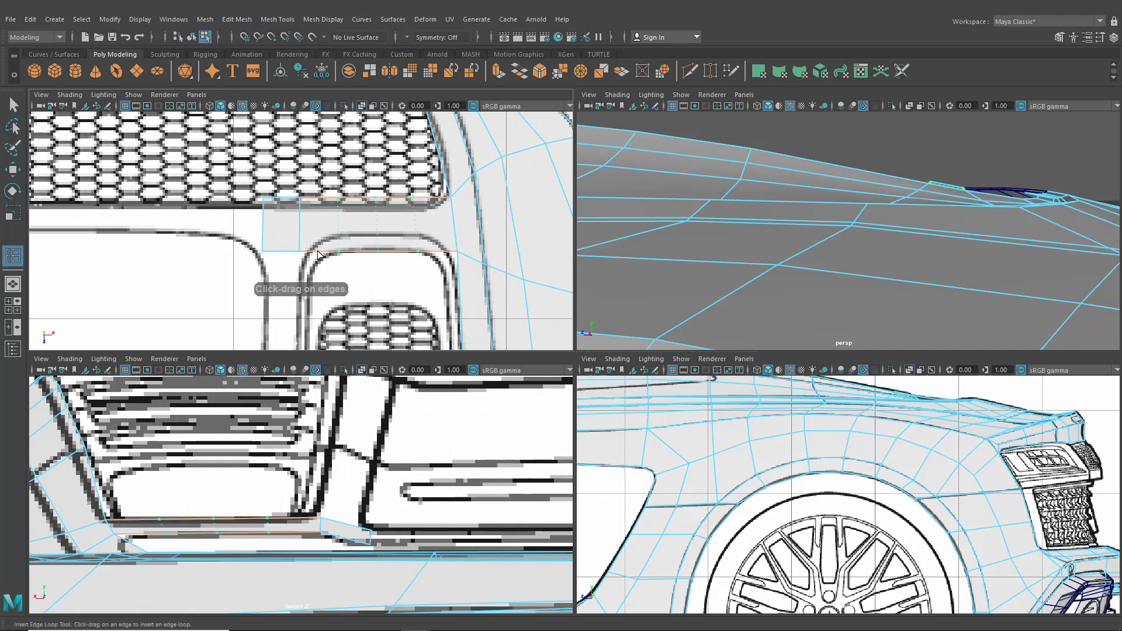
{"action": "left_click", "coordinate": [1099, 37]}
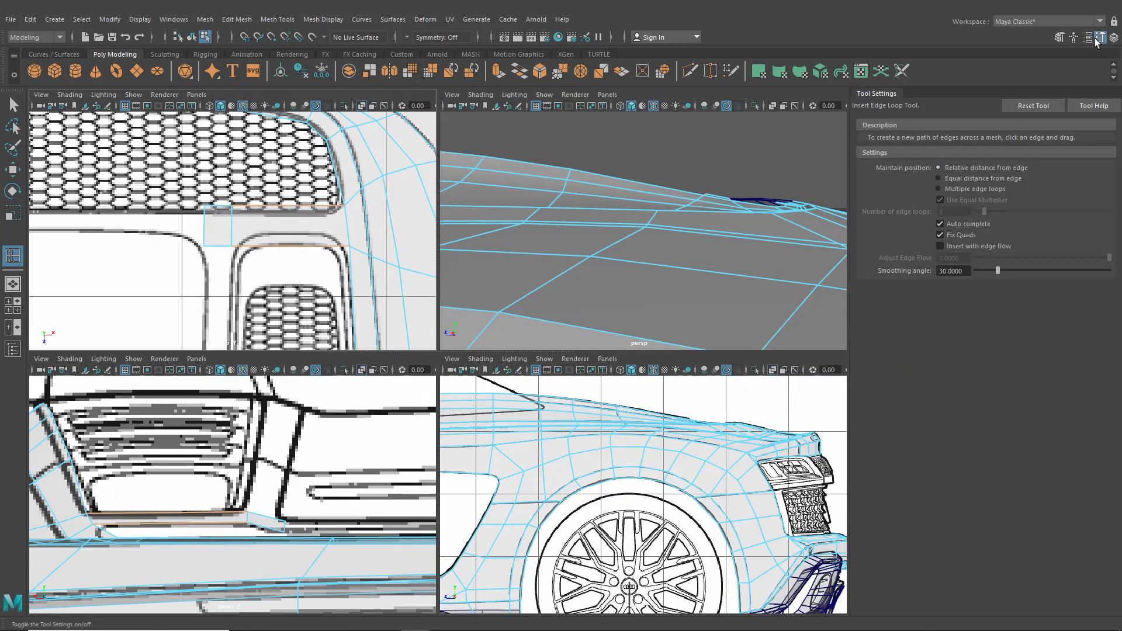
{"action": "left_click", "coordinate": [1098, 39]}
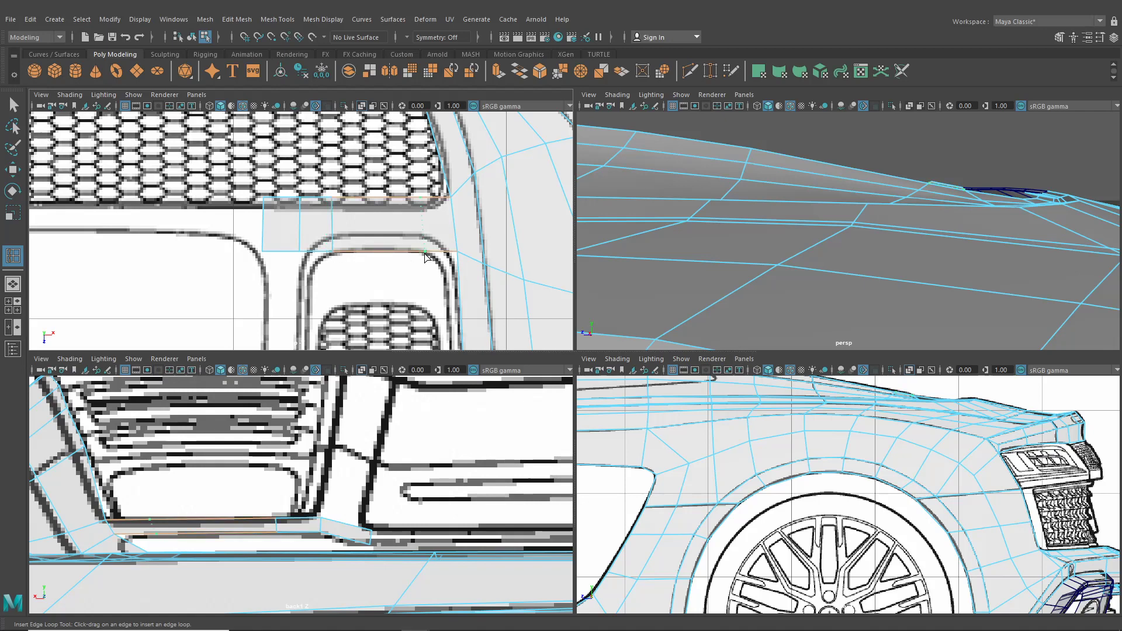
Move the upper vertices of the strip's new edge loops onto the grille's lower outline in the top view
{"action": "left_click", "coordinate": [13, 170]}
{"action": "right_click", "coordinate": [349, 222]}
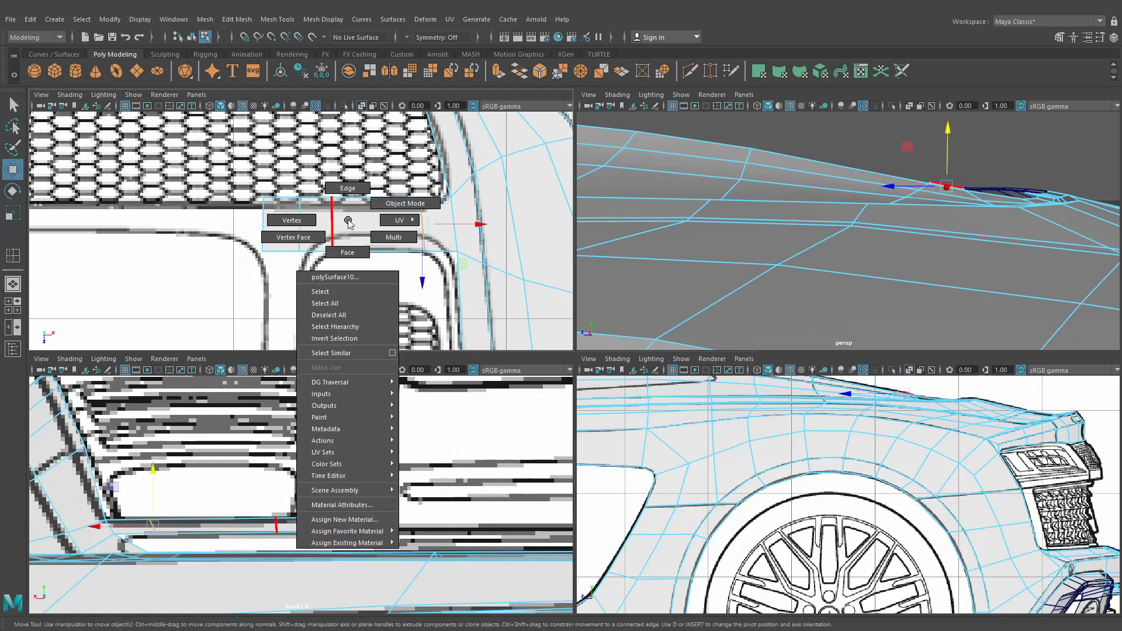
{"action": "left_click", "coordinate": [291, 220]}
{"action": "left_click_drag", "start_coordinate": [358, 223], "coordinate": [358, 224]}
{"action": "left_click_drag", "start_coordinate": [301, 232], "coordinate": [302, 245]}
{"action": "left_click", "coordinate": [413, 193]}
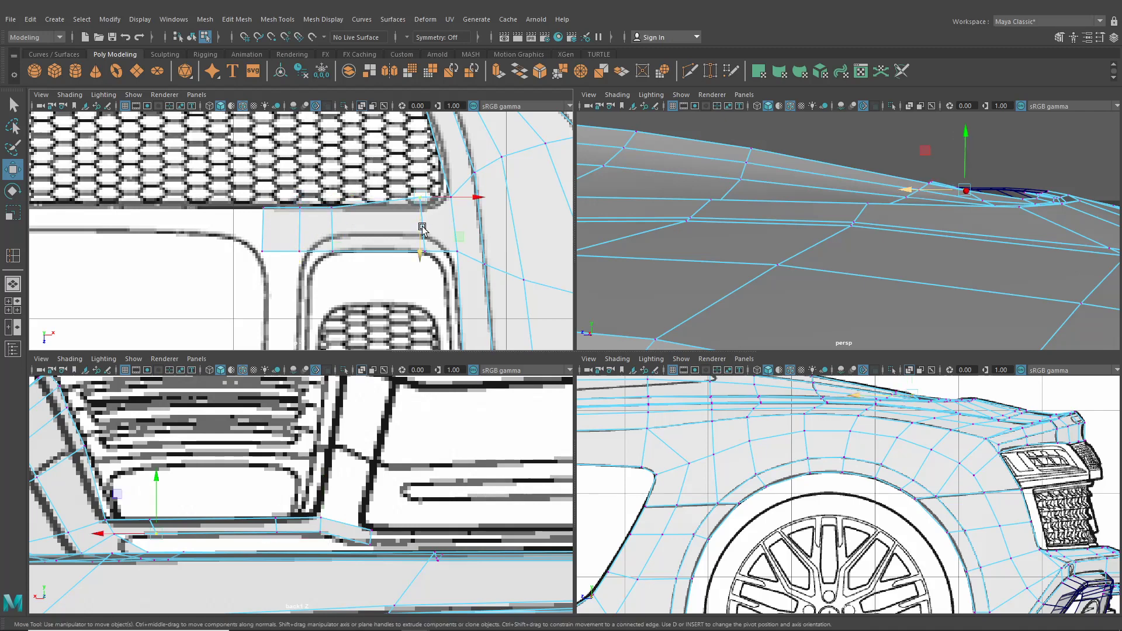
{"action": "scroll", "coordinate": [425, 241], "scroll_direction": "up", "scroll_amount": 2}
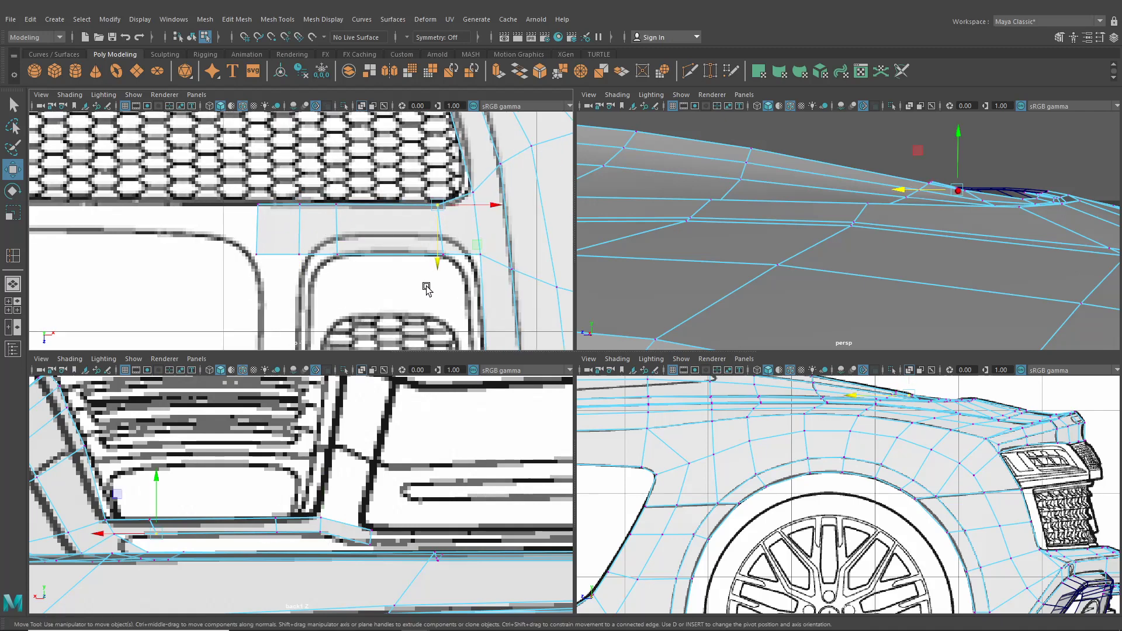
Fit the strip's lower vertices to the side vent's rounded upper outline and its inner end to the central panel outline
{"action": "left_click_drag", "start_coordinate": [446, 242], "coordinate": [441, 266]}
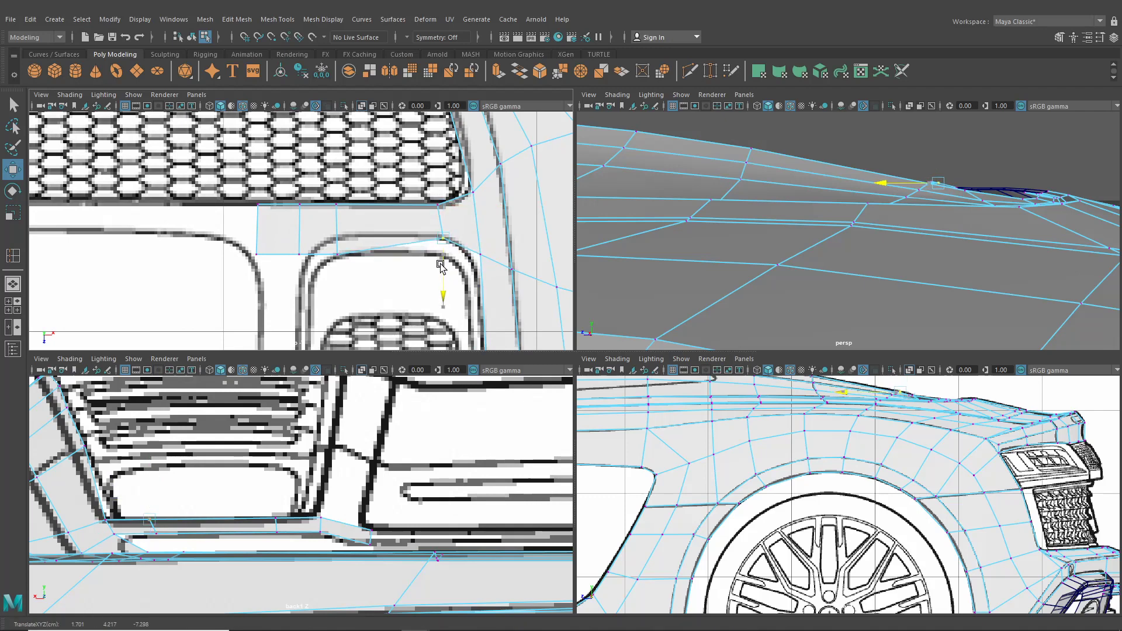
{"action": "left_click", "coordinate": [337, 255]}
{"action": "left_click_drag", "start_coordinate": [340, 280], "coordinate": [340, 262]}
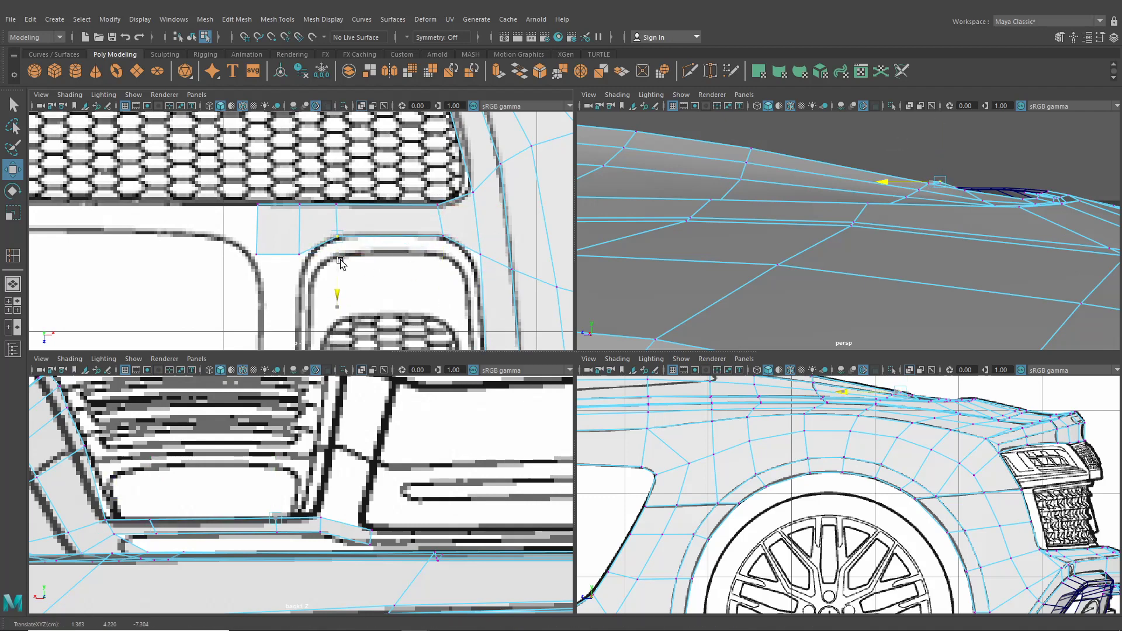
{"action": "left_click", "coordinate": [297, 253]}
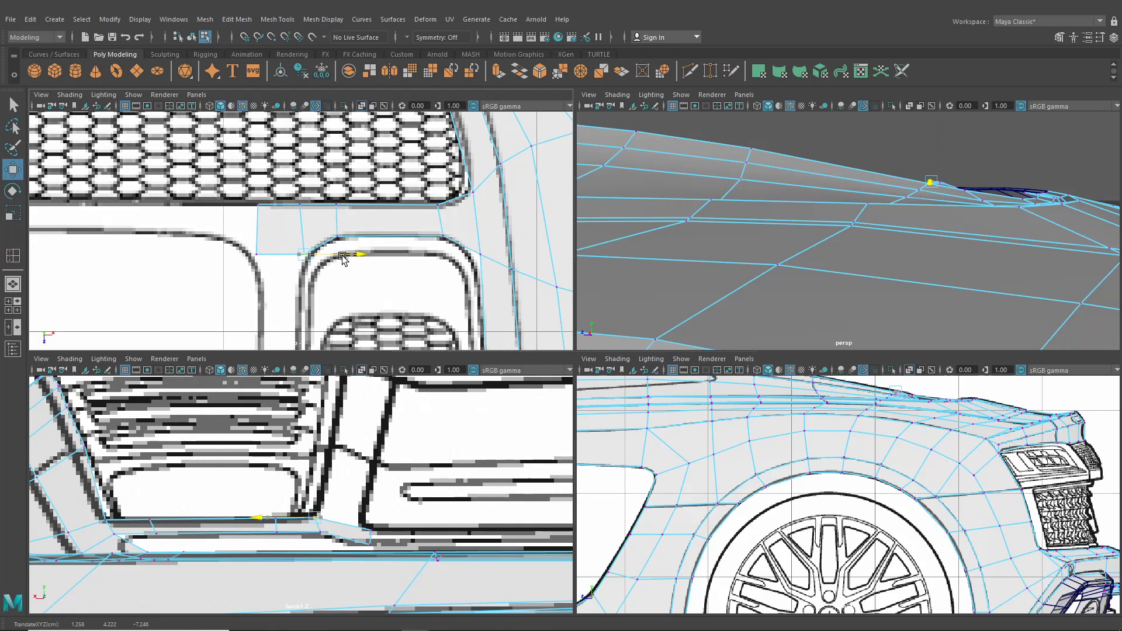
{"action": "left_click_drag", "start_coordinate": [344, 259], "coordinate": [286, 252]}
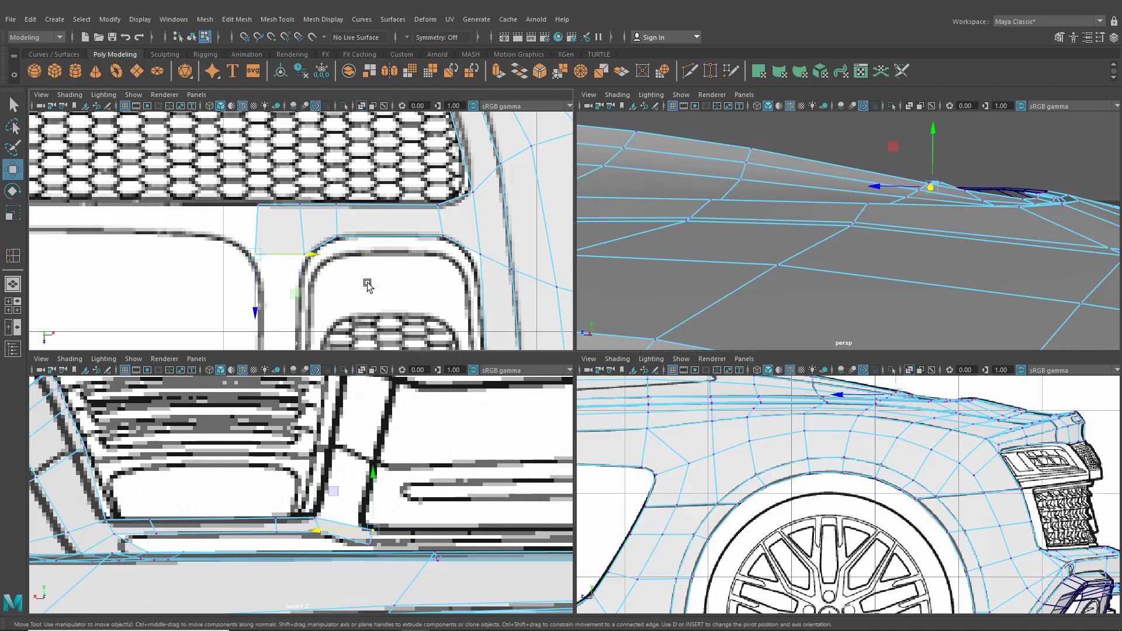
Extrude the strip's short edge between the central panel and side vent toward the cabin, along the full row of louvres
{"action": "middle_click_drag", "start_coordinate": [320, 231], "coordinate": [333, 214], "text": "alt"}
{"action": "right_click_drag", "start_coordinate": [301, 221], "coordinate": [301, 225]}
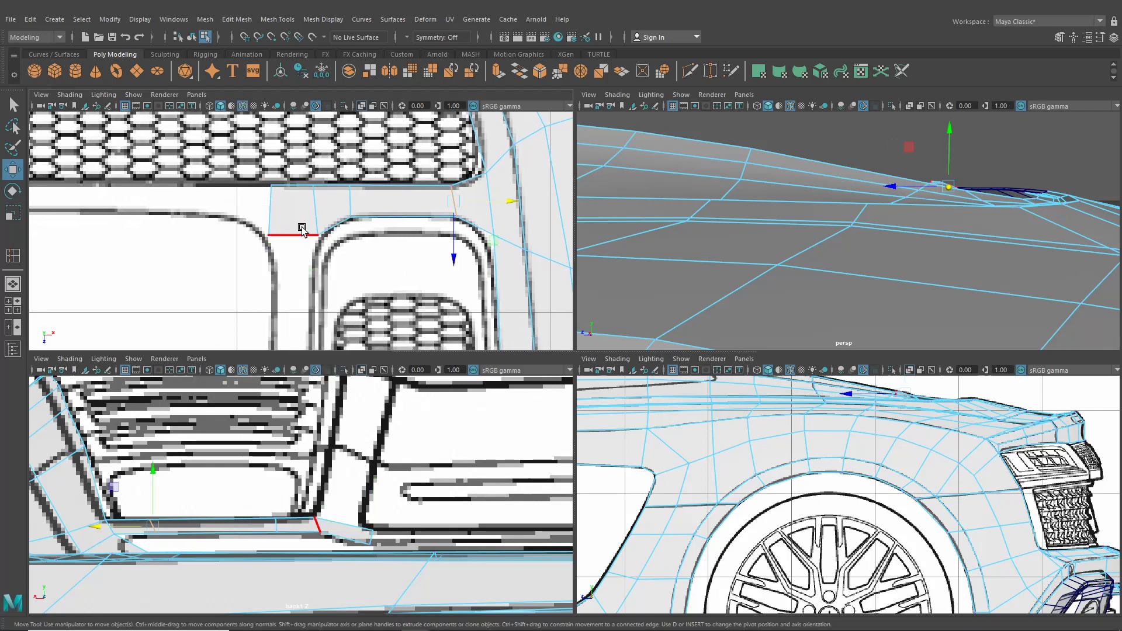
{"action": "left_click", "coordinate": [300, 235]}
{"action": "key", "text": "ctrl+e"}
{"action": "scroll", "coordinate": [296, 242], "scroll_direction": "down", "scroll_amount": 6}
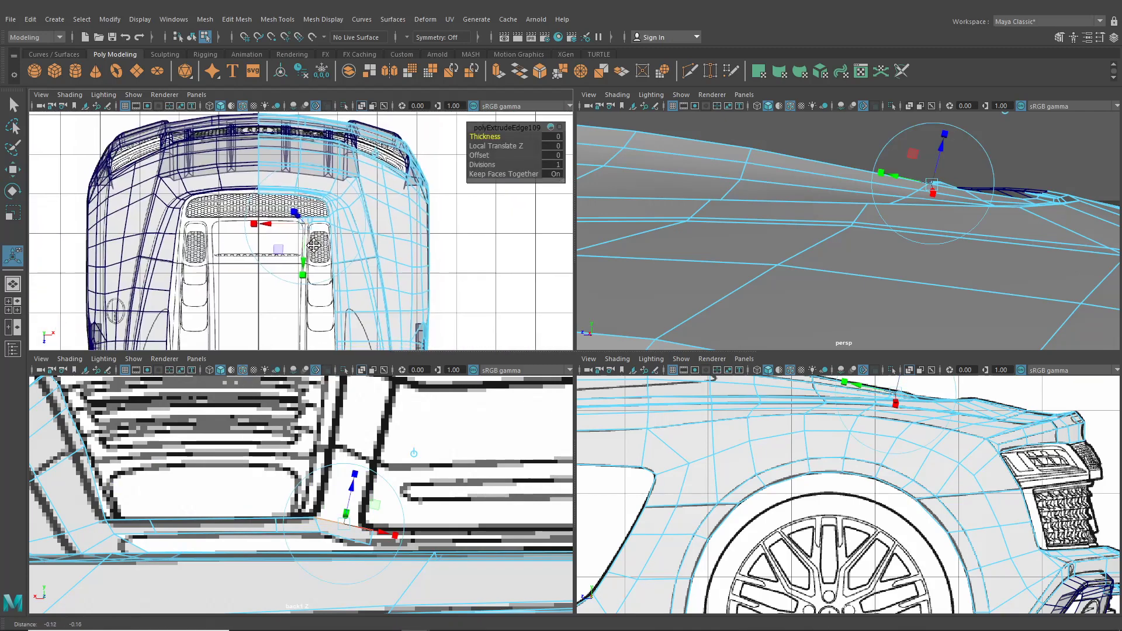
{"action": "middle_click_drag", "start_coordinate": [323, 226], "coordinate": [308, 209], "text": "alt"}
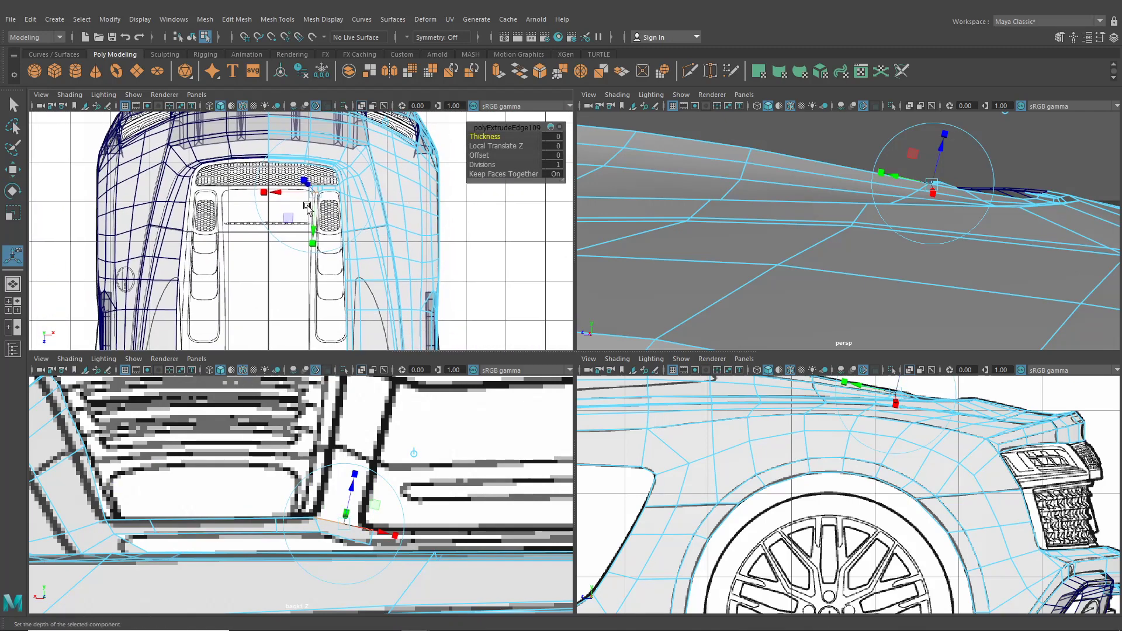
{"action": "middle_click_drag", "start_coordinate": [358, 161], "coordinate": [357, 182], "text": "alt"}
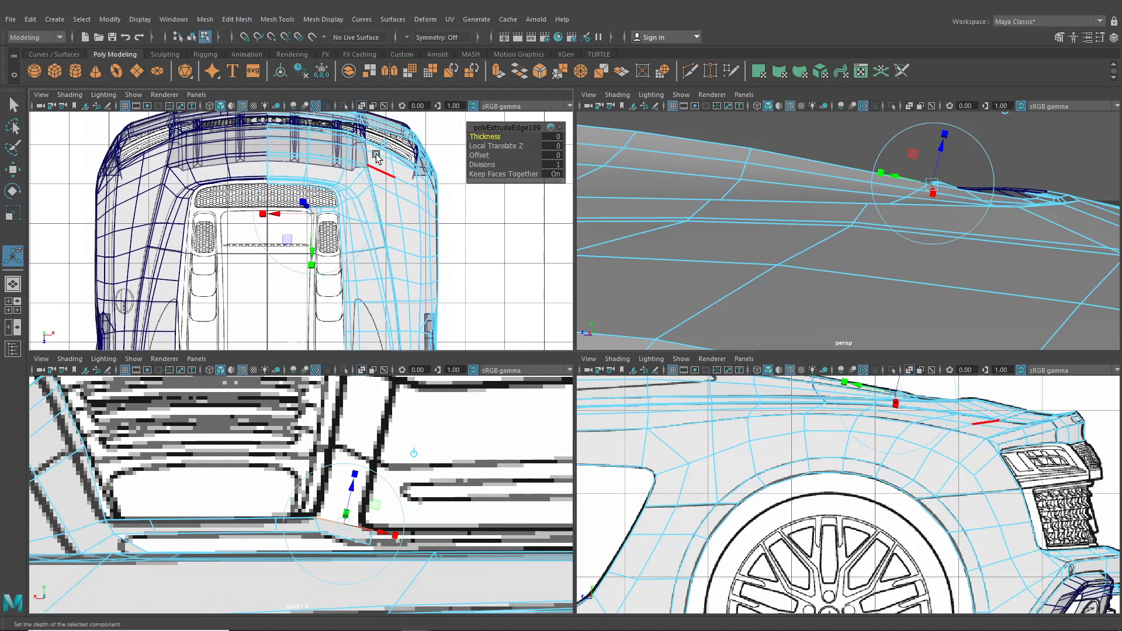
{"action": "left_click", "coordinate": [384, 143]}
{"action": "left_click_drag", "start_coordinate": [317, 257], "coordinate": [300, 334]}
{"action": "middle_click_drag", "start_coordinate": [298, 315], "coordinate": [309, 203], "text": "alt"}
{"action": "left_click_drag", "start_coordinate": [327, 229], "coordinate": [327, 305]}
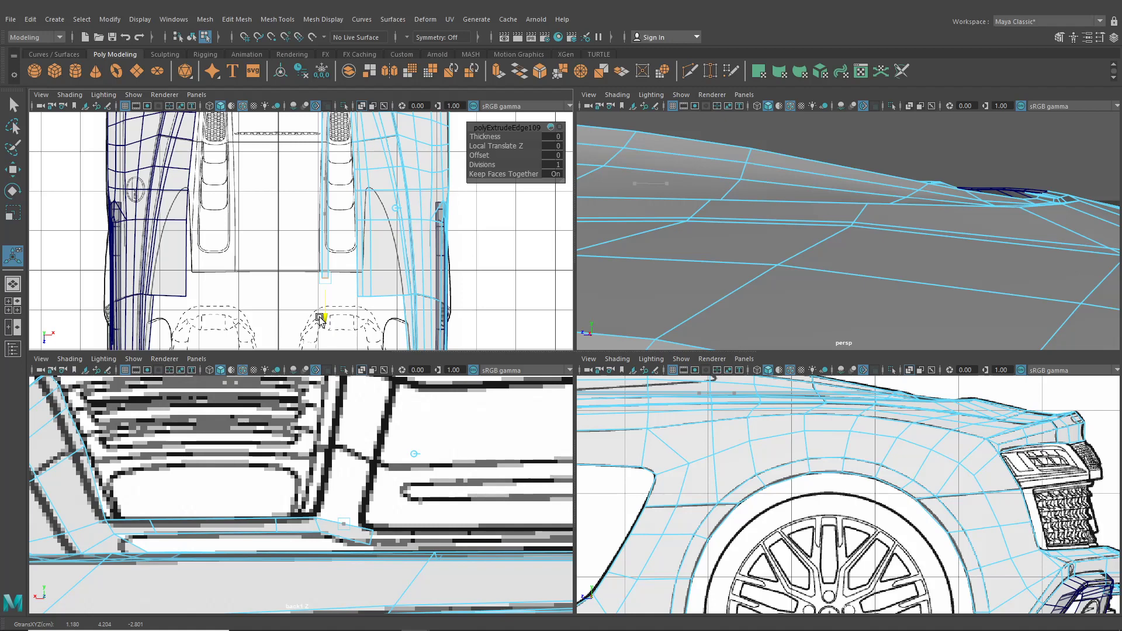
Position the long strip's extruded end on the deck's front line, between the central panel and louvre outlines
{"action": "scroll", "coordinate": [325, 312], "scroll_direction": "up", "scroll_amount": 5}
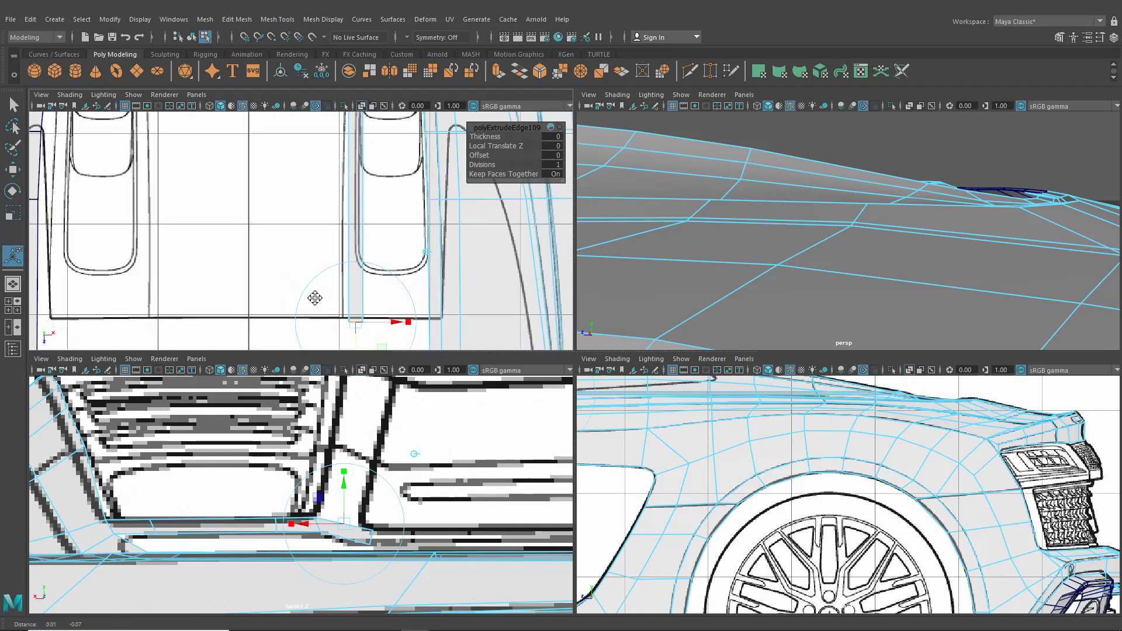
{"action": "left_click_drag", "start_coordinate": [383, 299], "coordinate": [376, 298]}
{"action": "middle_click_drag", "start_coordinate": [376, 298], "coordinate": [372, 258], "text": "alt"}
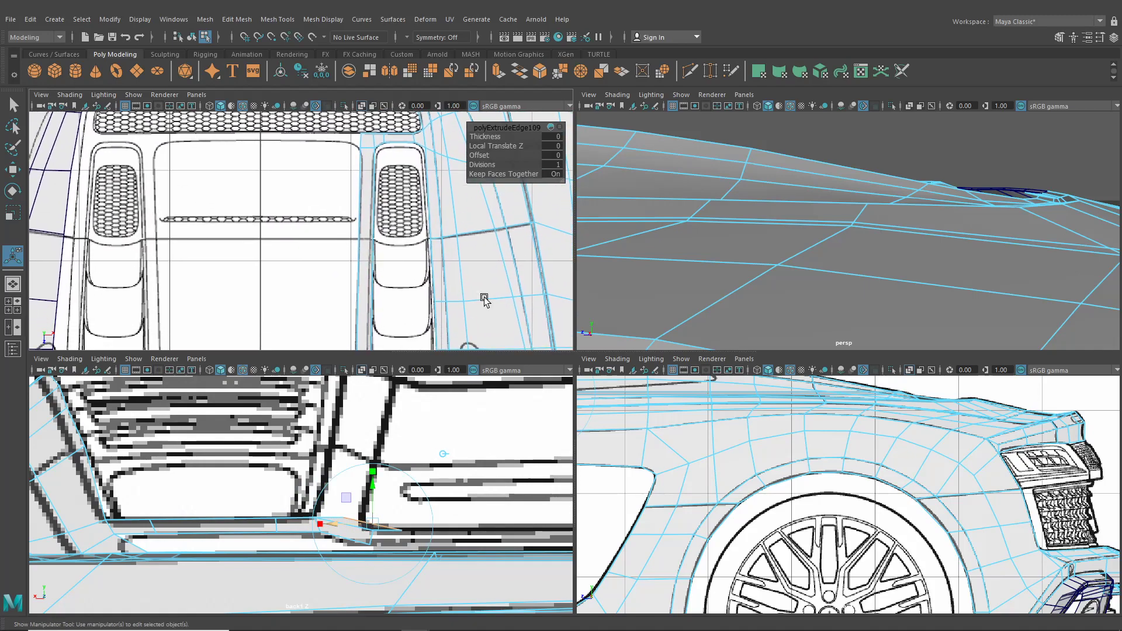
Raise the long strip's extruded end and adjust its position to match the deck's slope in the side and rear blueprints
{"action": "scroll", "coordinate": [759, 447], "scroll_direction": "down", "scroll_amount": 6}
{"action": "scroll", "coordinate": [763, 446], "scroll_direction": "up", "scroll_amount": 4}
{"action": "scroll", "coordinate": [767, 455], "scroll_direction": "up", "scroll_amount": 1}
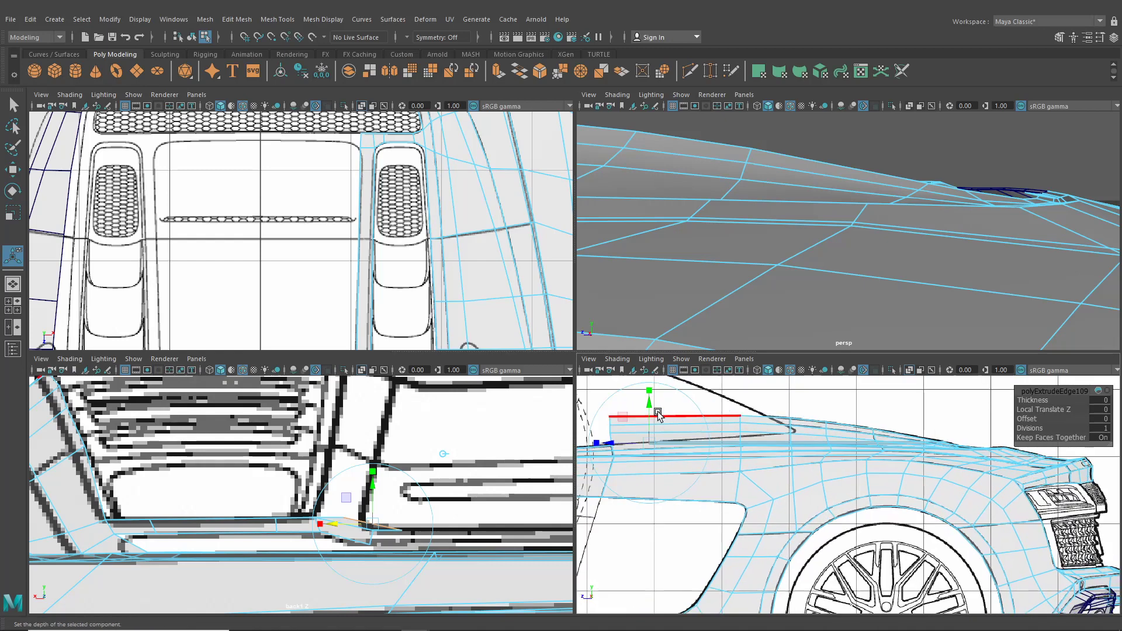
{"action": "left_click_drag", "start_coordinate": [648, 404], "coordinate": [648, 381]}
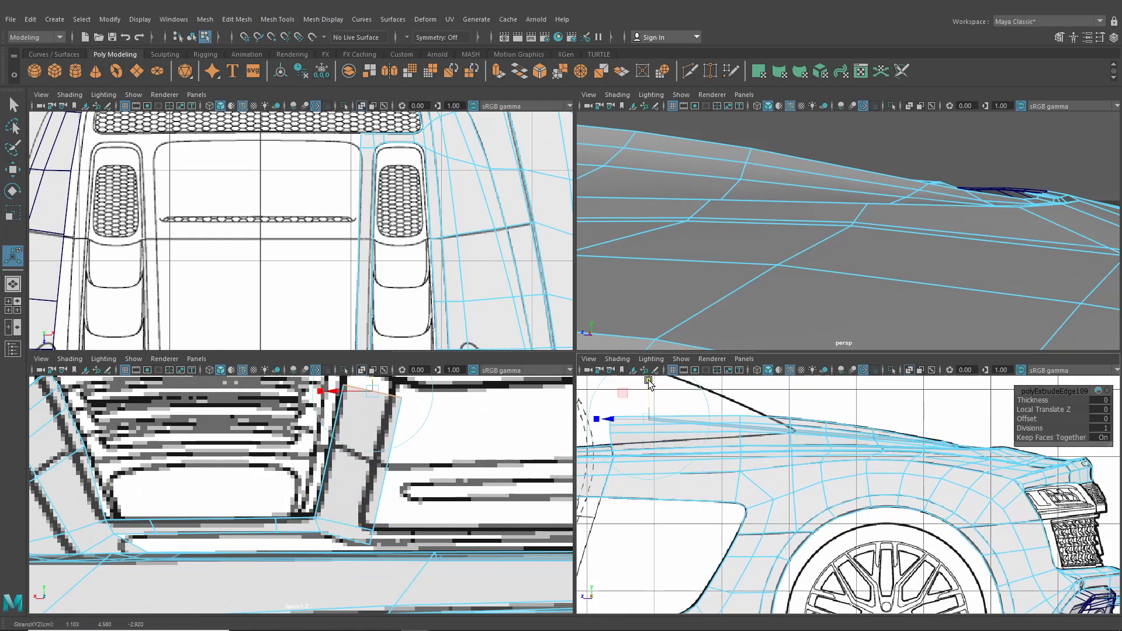
{"action": "scroll", "coordinate": [751, 444], "scroll_direction": "up", "scroll_amount": 5}
{"action": "left_click_drag", "start_coordinate": [759, 417], "coordinate": [744, 416]}
{"action": "middle_click_drag", "start_coordinate": [391, 424], "coordinate": [409, 491], "text": "alt"}
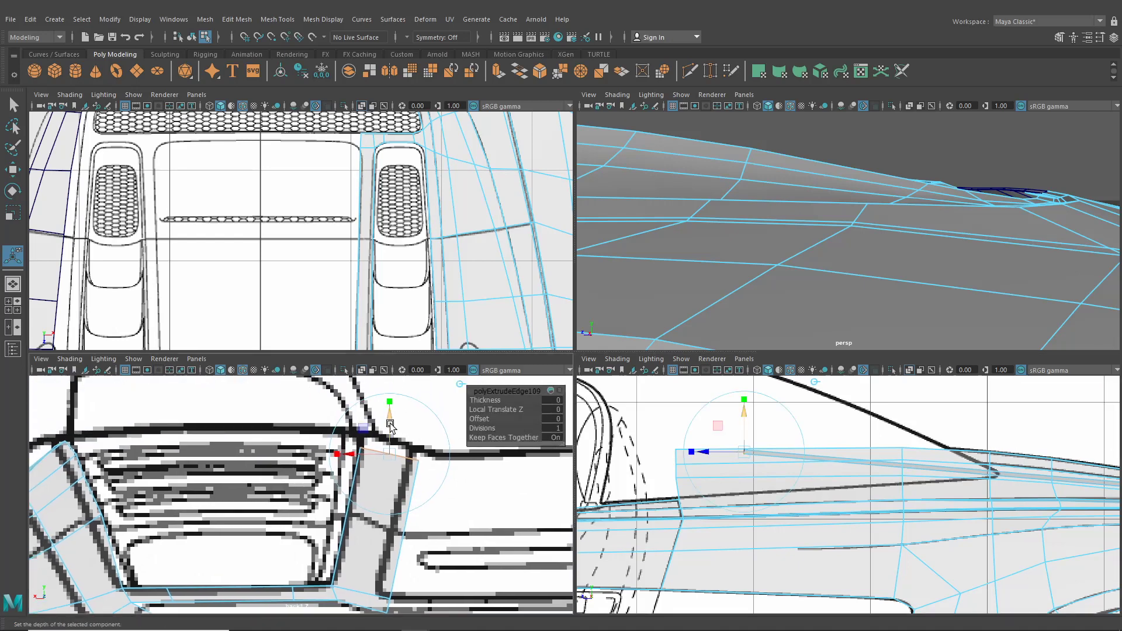
{"action": "left_click_drag", "start_coordinate": [391, 419], "coordinate": [391, 406]}
{"action": "middle_click_drag", "start_coordinate": [404, 446], "coordinate": [410, 437], "text": "alt"}
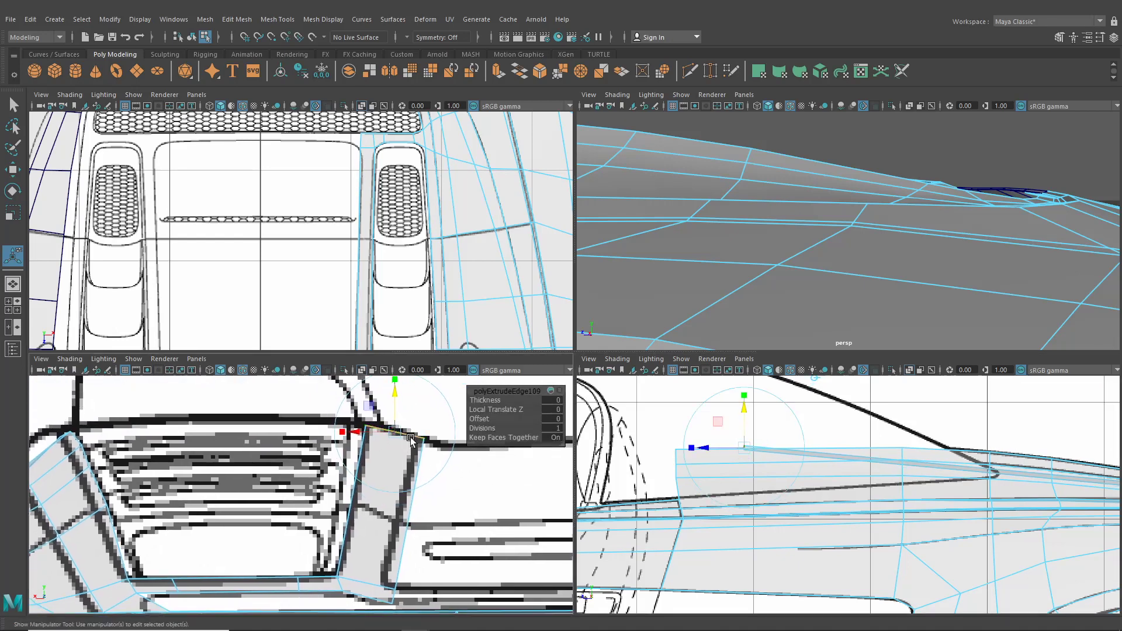
Insert edge loops along the long strip beside the side vent and louvres, including one at the panel seam below the vent
{"action": "left_click", "coordinate": [278, 19]}
{"action": "left_click", "coordinate": [301, 108]}
{"action": "scroll", "coordinate": [409, 230], "scroll_direction": "up", "scroll_amount": 5}
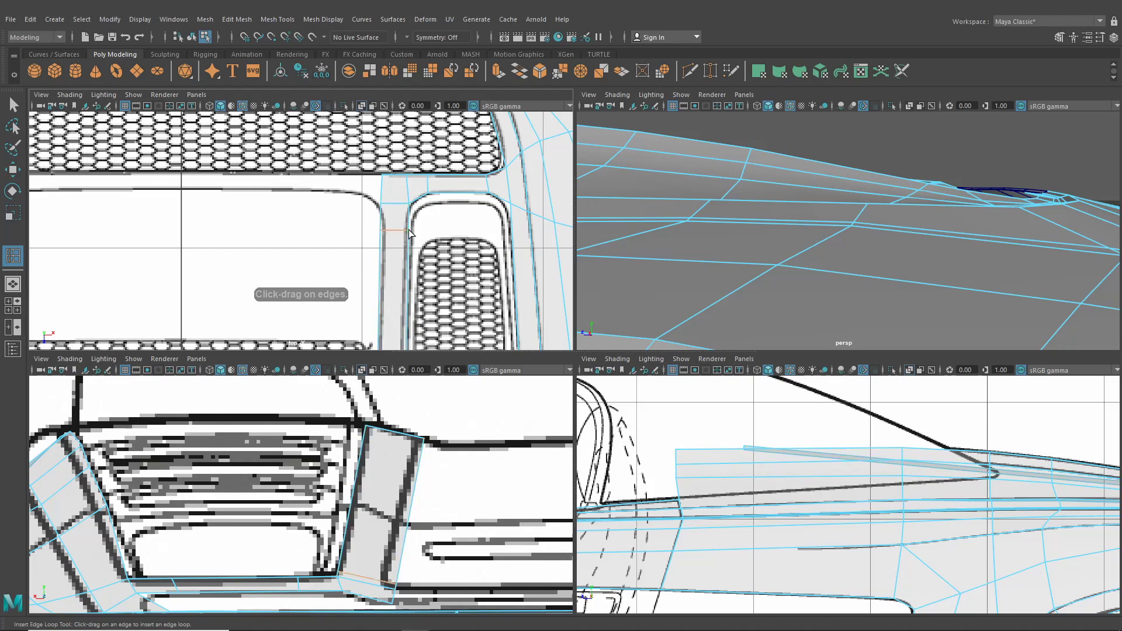
{"action": "scroll", "coordinate": [409, 229], "scroll_direction": "down", "scroll_amount": 5}
{"action": "scroll", "coordinate": [402, 259], "scroll_direction": "up", "scroll_amount": 6}
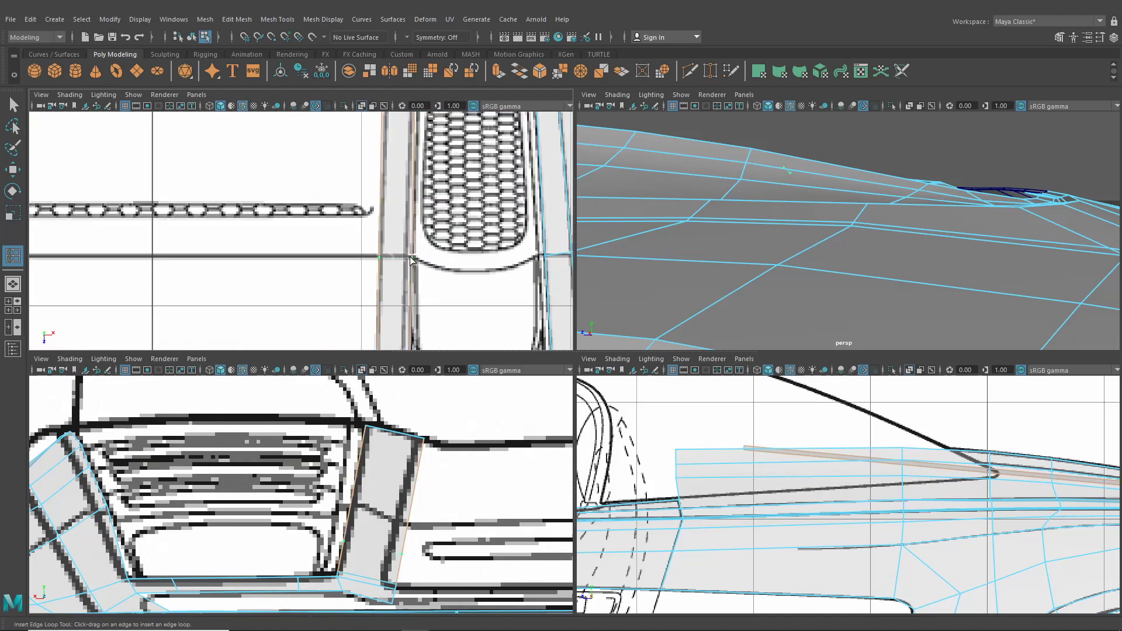
{"action": "scroll", "coordinate": [409, 268], "scroll_direction": "down", "scroll_amount": 4}
{"action": "scroll", "coordinate": [377, 243], "scroll_direction": "up", "scroll_amount": 5}
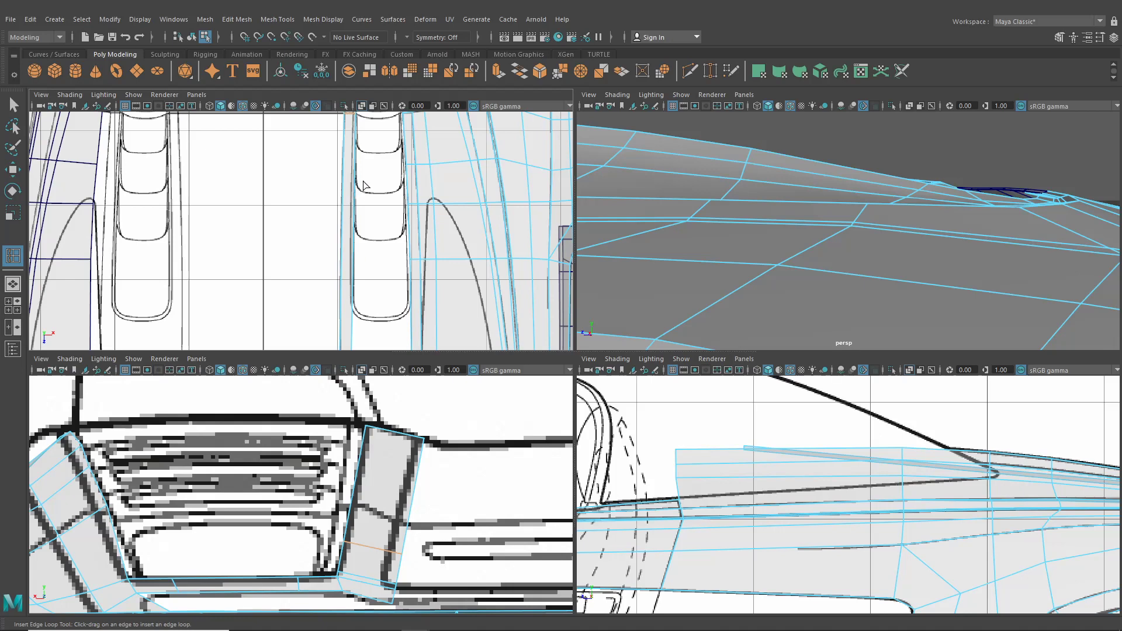
{"action": "middle_click_drag", "start_coordinate": [412, 174], "coordinate": [412, 200], "text": "alt"}
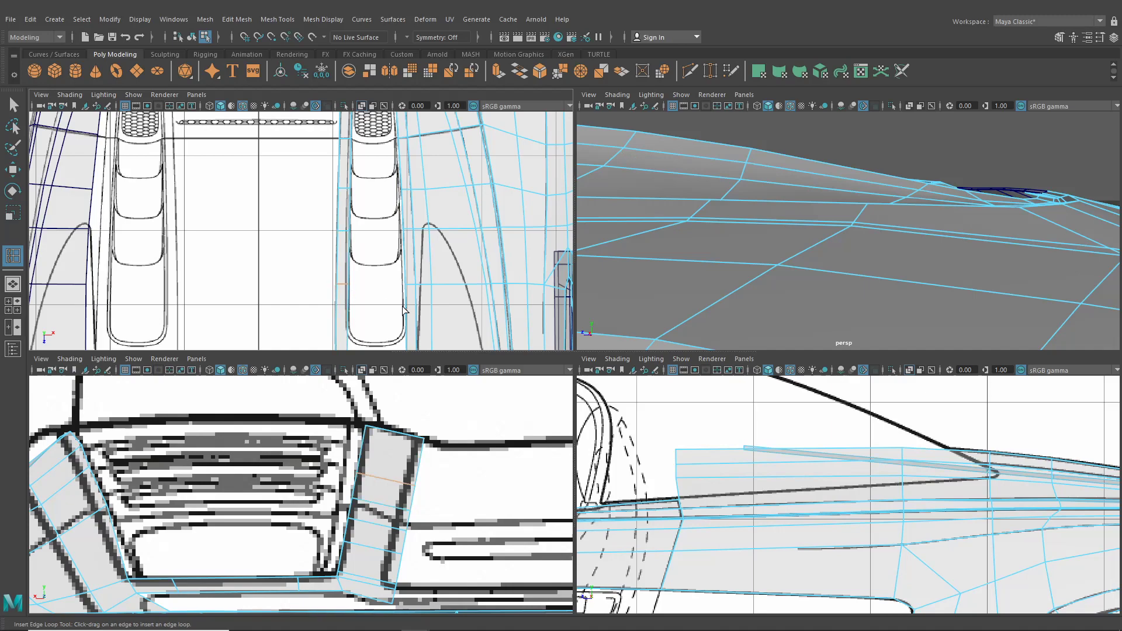
{"action": "scroll", "coordinate": [403, 307], "scroll_direction": "down", "scroll_amount": 5}
{"action": "left_click_drag", "start_coordinate": [397, 305], "coordinate": [377, 294], "text": "alt"}
Raise a vertex on the rear fender's inner border along the deck opening in the perspective view
{"action": "left_click", "coordinate": [13, 285]}
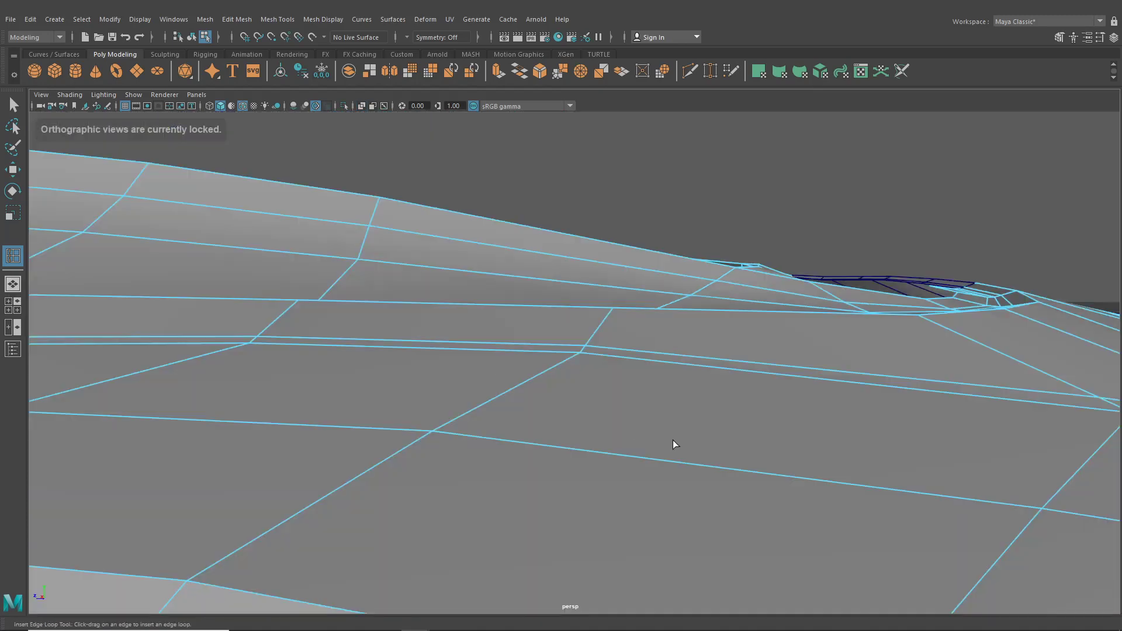
{"action": "left_click_drag", "start_coordinate": [673, 441], "coordinate": [339, 318], "text": "alt"}
{"action": "right_click_drag", "start_coordinate": [339, 297], "coordinate": [296, 317]}
{"action": "left_click_drag", "start_coordinate": [297, 316], "coordinate": [337, 320], "text": "alt"}
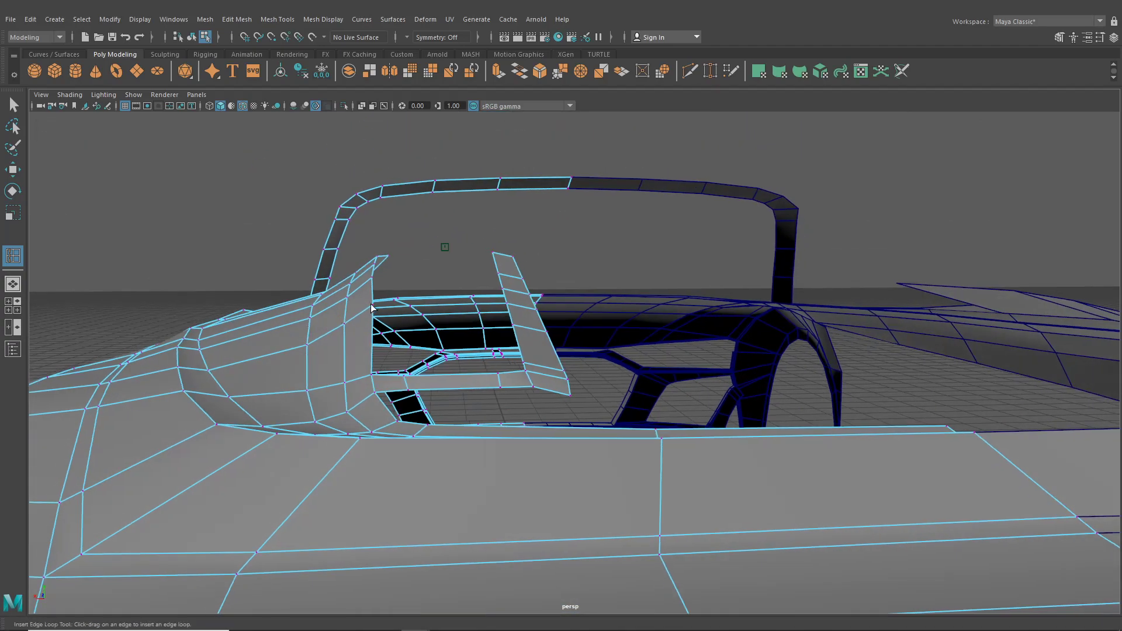
{"action": "left_click", "coordinate": [13, 170]}
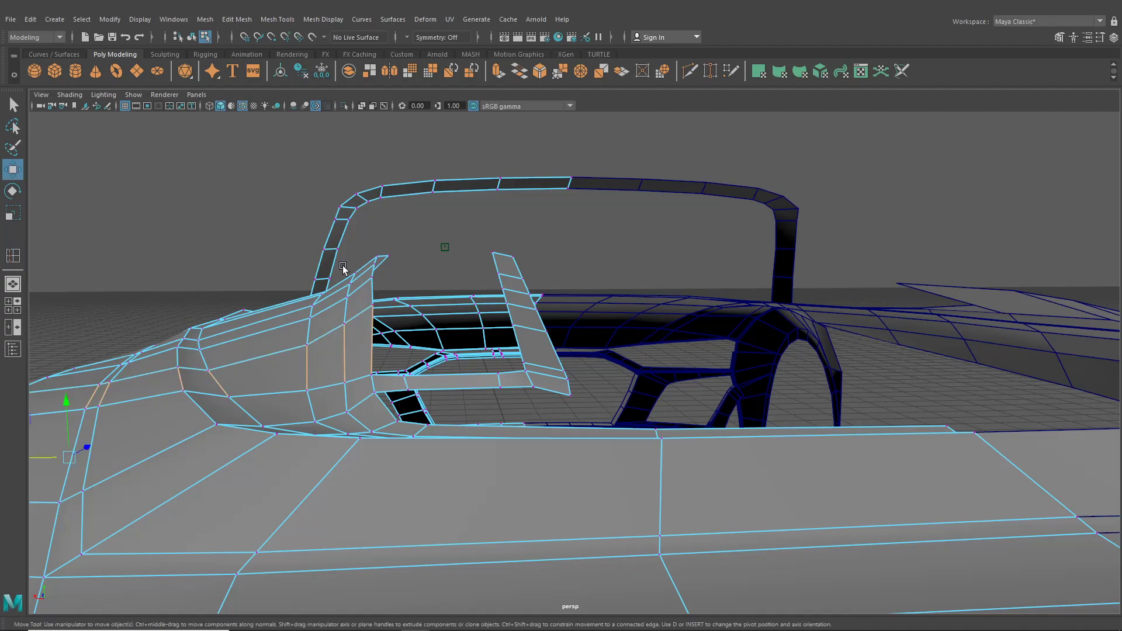
{"action": "right_click_drag", "start_coordinate": [348, 280], "coordinate": [303, 279]}
{"action": "left_click_drag", "start_coordinate": [356, 299], "coordinate": [353, 275], "text": "alt"}
{"action": "left_click", "coordinate": [365, 304]}
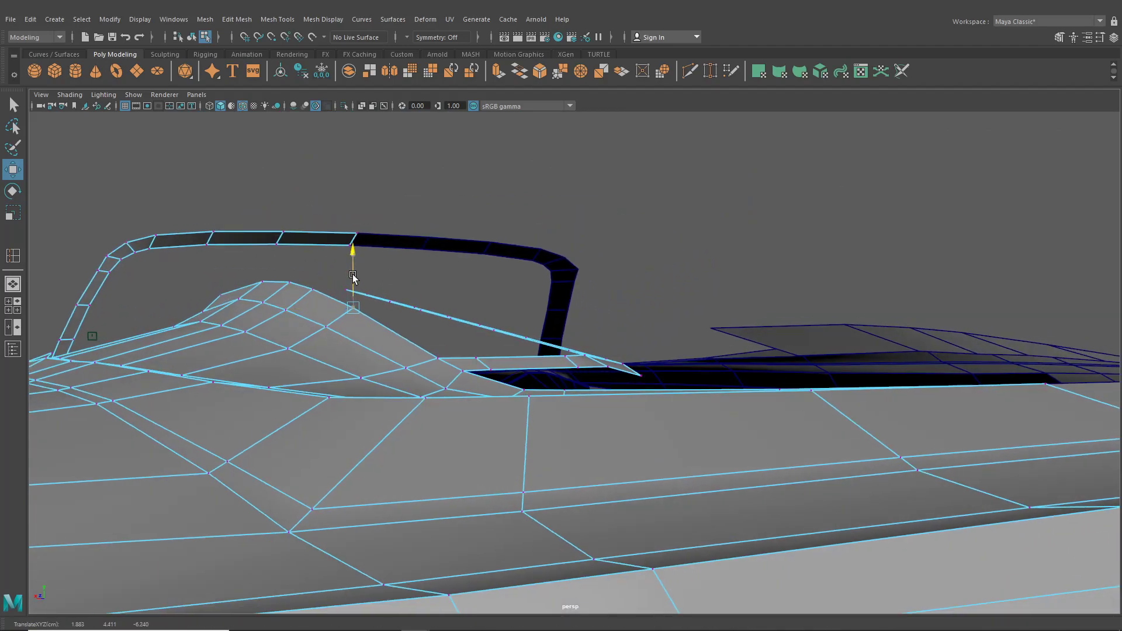
Shift the long strip's outer vertex at the panel seam inward in the top view, just below the side vent
{"action": "left_click_drag", "start_coordinate": [406, 310], "coordinate": [457, 375], "text": "alt"}
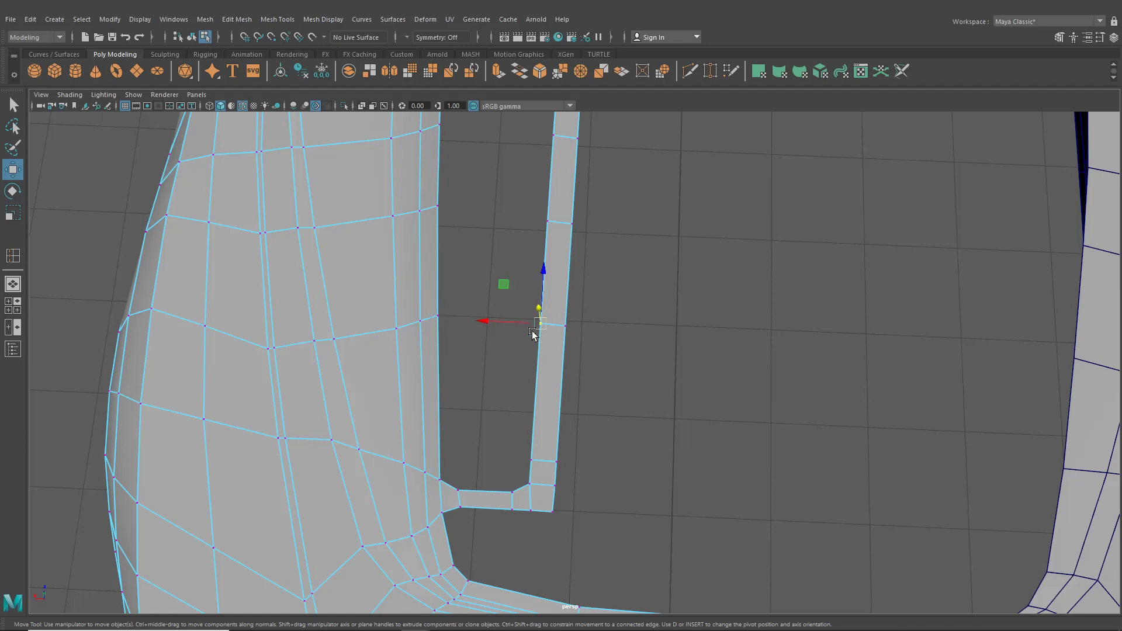
{"action": "key", "text": "space"}
{"action": "scroll", "coordinate": [343, 253], "scroll_direction": "up", "scroll_amount": 6}
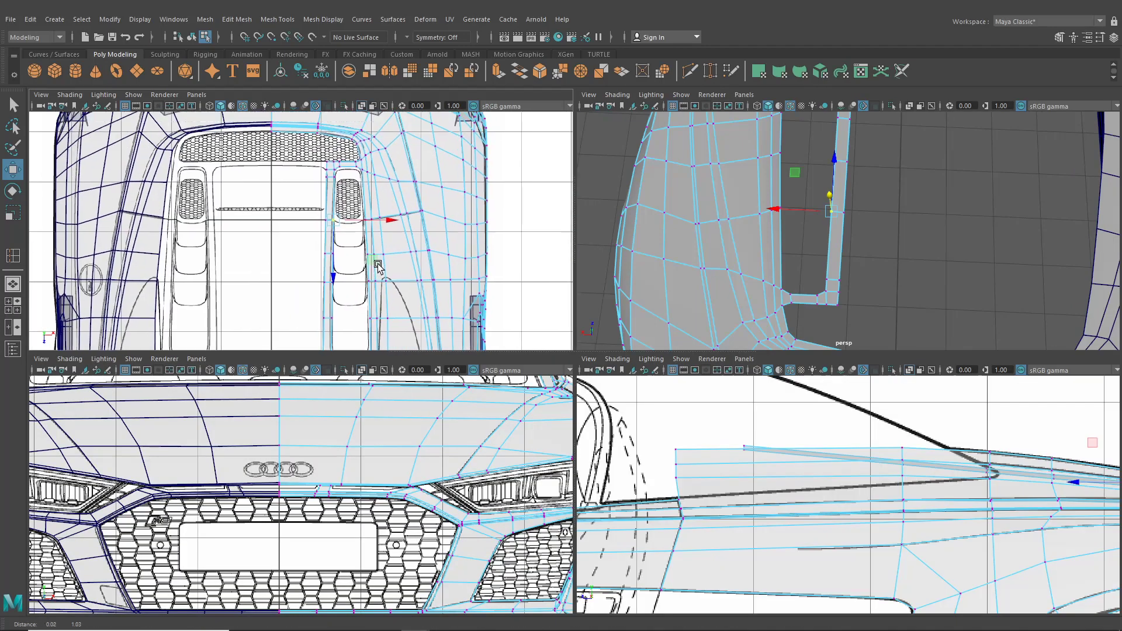
{"action": "scroll", "coordinate": [346, 276], "scroll_direction": "up", "scroll_amount": 3}
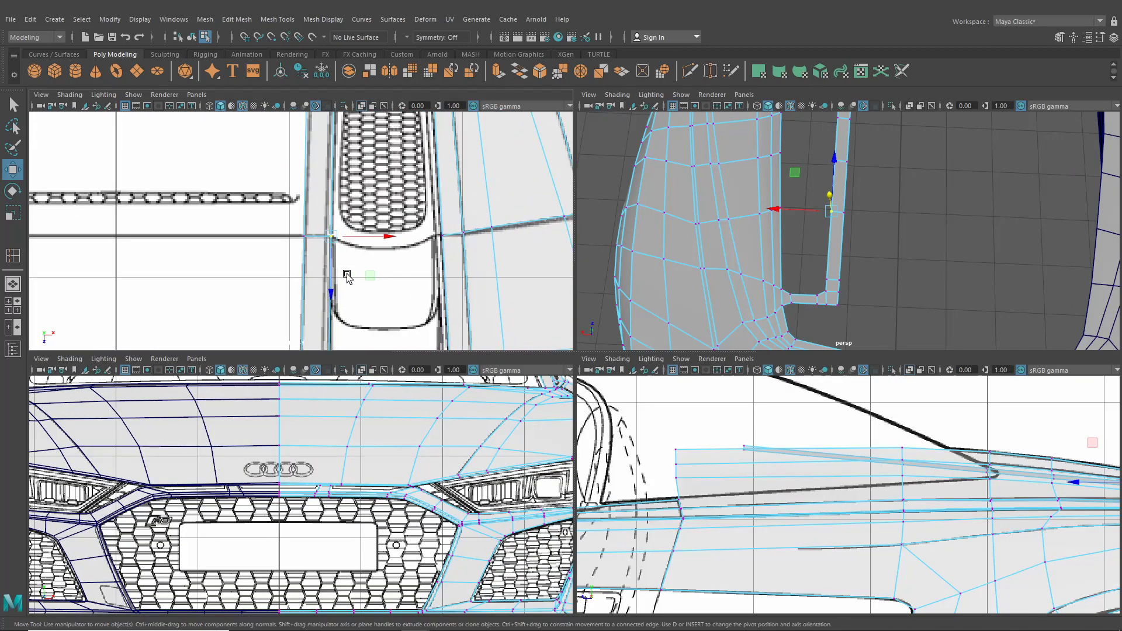
{"action": "left_click_drag", "start_coordinate": [332, 237], "coordinate": [379, 252]}
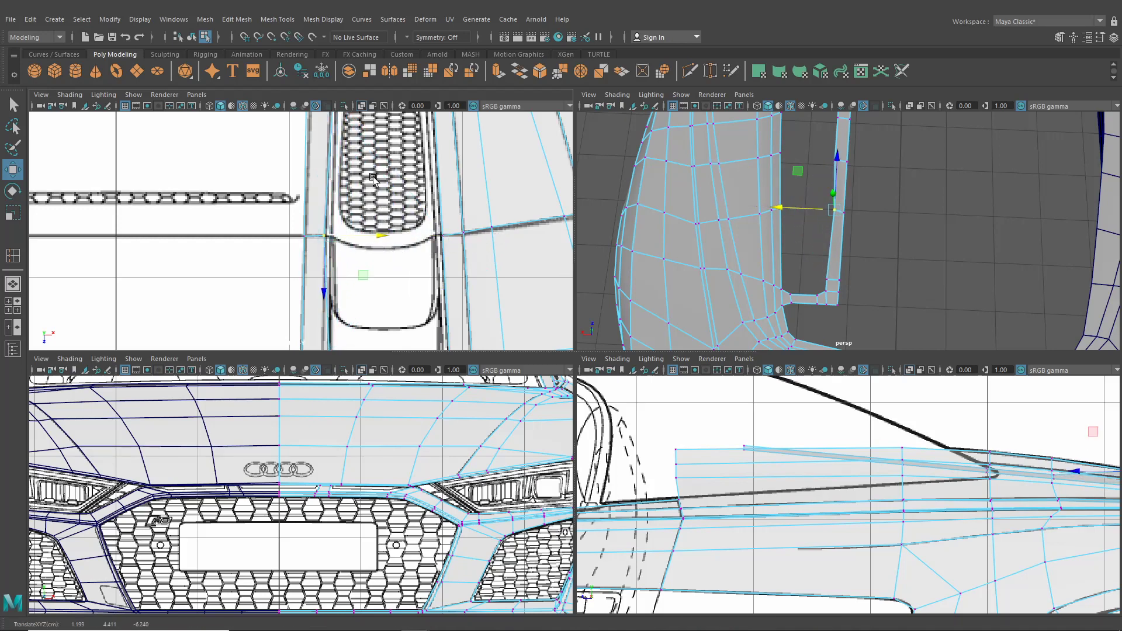
Adjust the strip's vertices beside the side vent's upper corner sideways to follow the vent and central panel outlines in the top view
{"action": "middle_click_drag", "start_coordinate": [369, 174], "coordinate": [370, 238], "text": "alt"}
{"action": "left_click", "coordinate": [336, 224]}
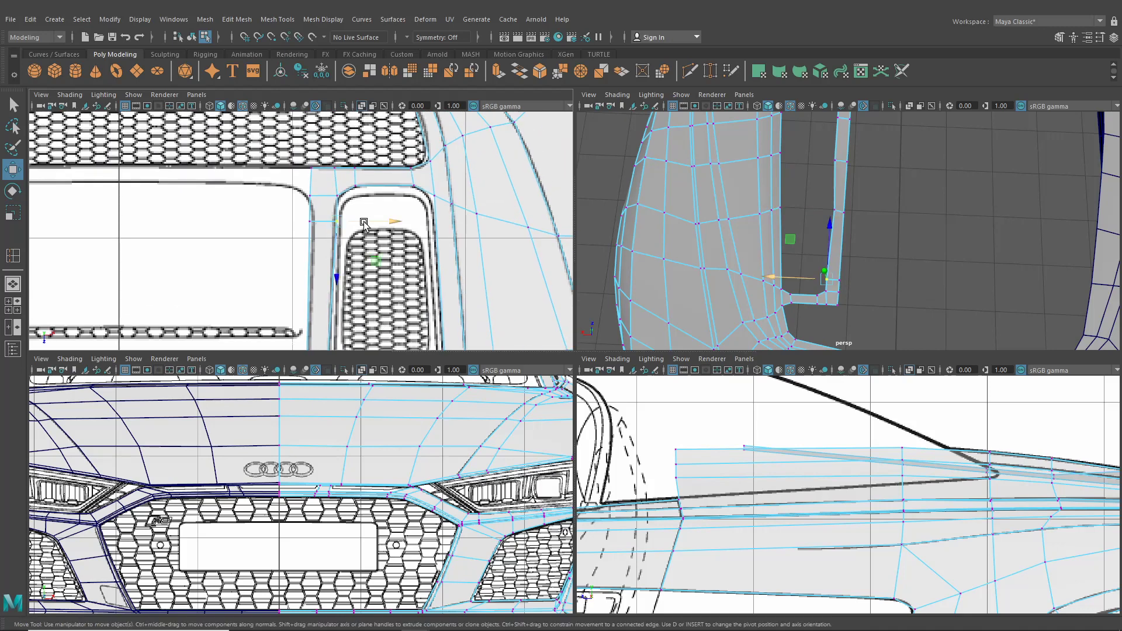
{"action": "left_click_drag", "start_coordinate": [363, 221], "coordinate": [344, 223]}
{"action": "left_click", "coordinate": [310, 222]}
{"action": "middle_click_drag", "start_coordinate": [326, 343], "coordinate": [341, 226], "text": "alt"}
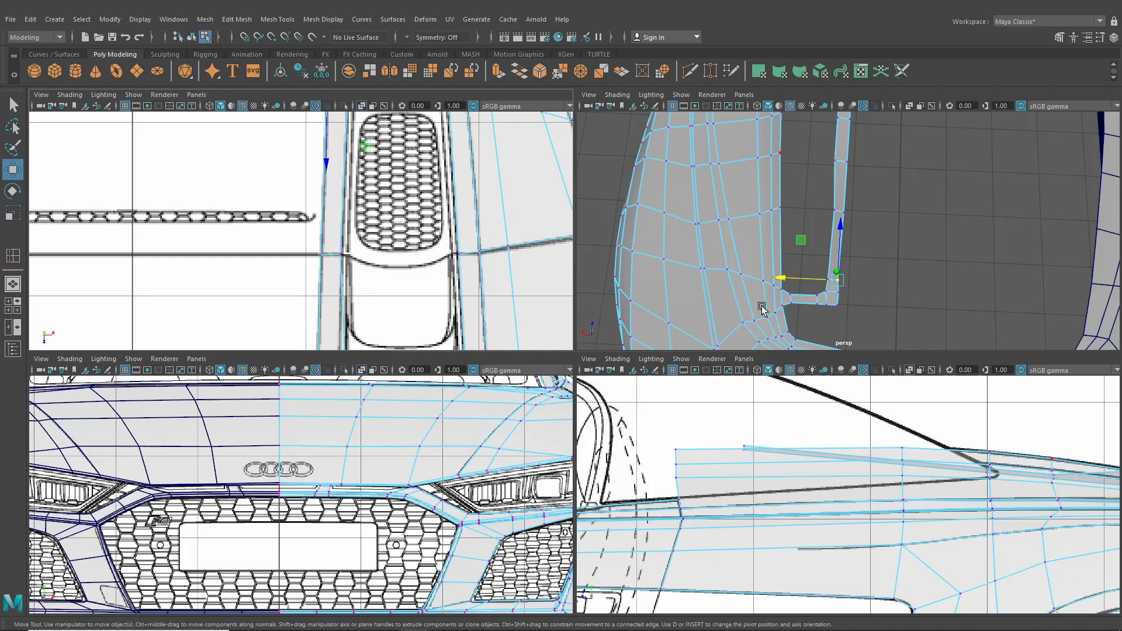
Shift the strip's inner vertex at the panel seam sideways onto the central panel outline in the top view
{"action": "scroll", "coordinate": [317, 232], "scroll_direction": "up", "scroll_amount": 2}
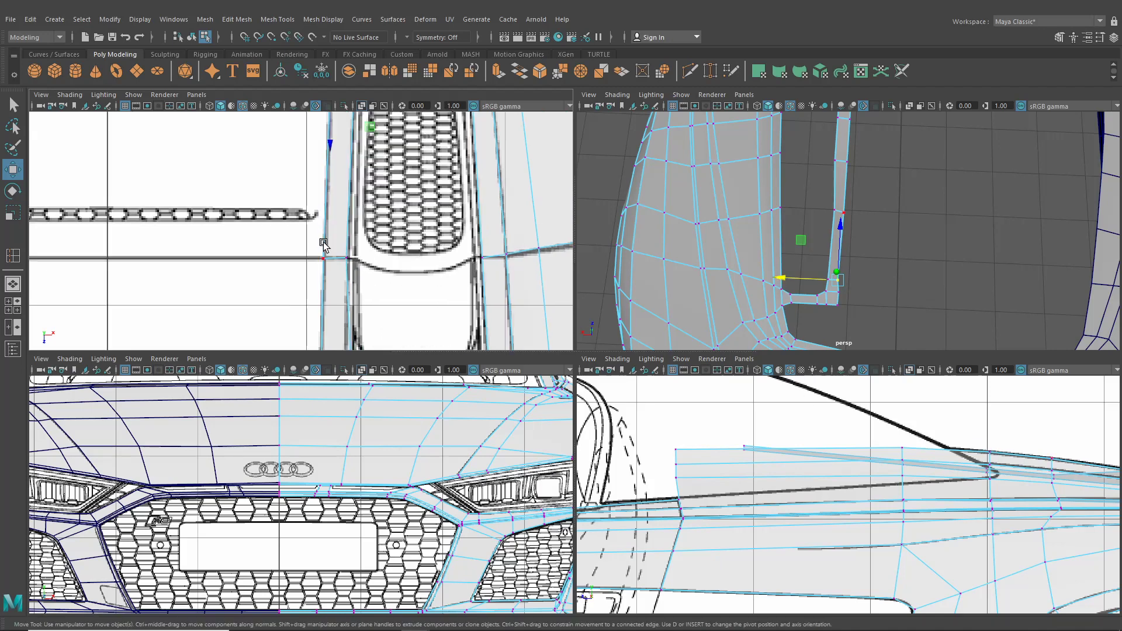
{"action": "left_click", "coordinate": [334, 268]}
{"action": "left_click_drag", "start_coordinate": [331, 258], "coordinate": [370, 258]}
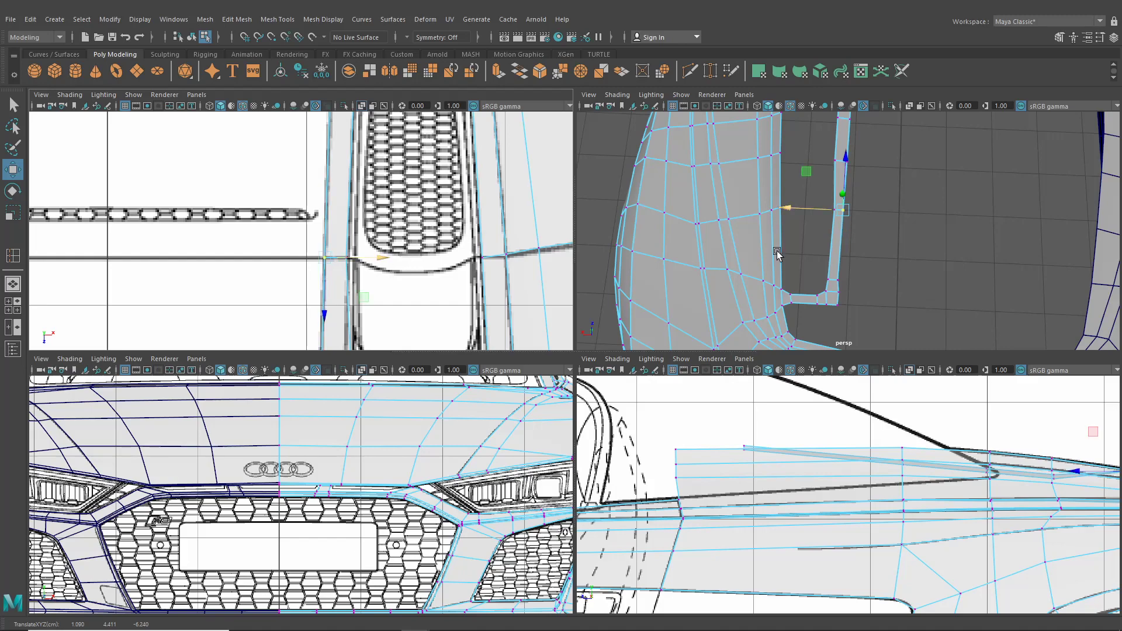
{"action": "left_click_drag", "start_coordinate": [810, 196], "coordinate": [811, 223], "text": "alt"}
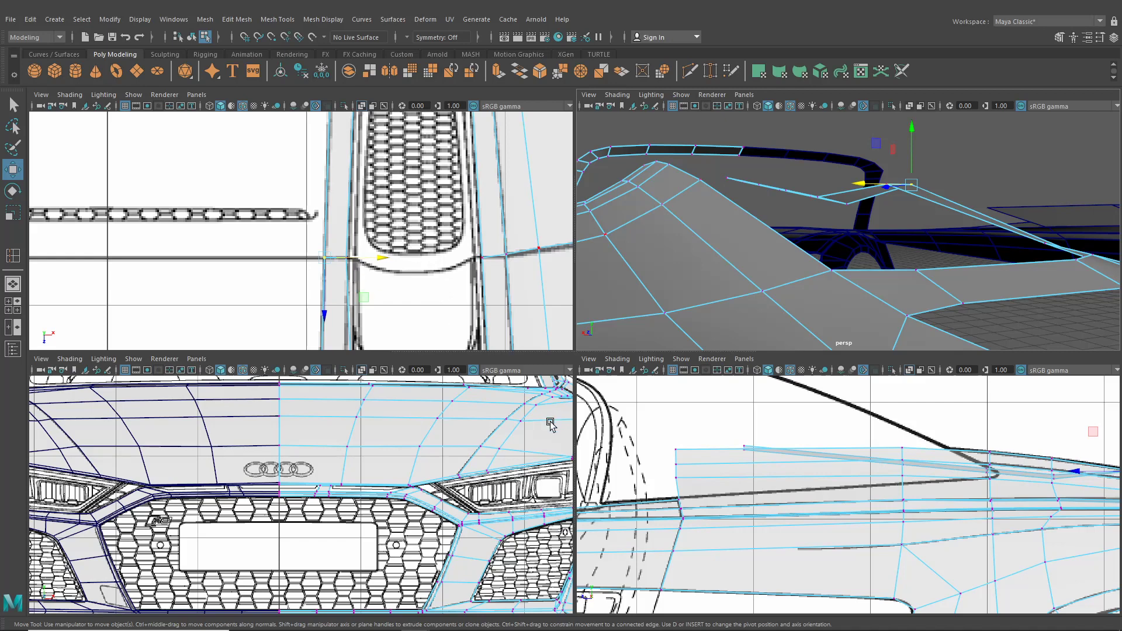
Switch the front viewport to the back view and lower the strip's inner seam vertex to match the rear blueprint
{"action": "left_click", "coordinate": [197, 358]}
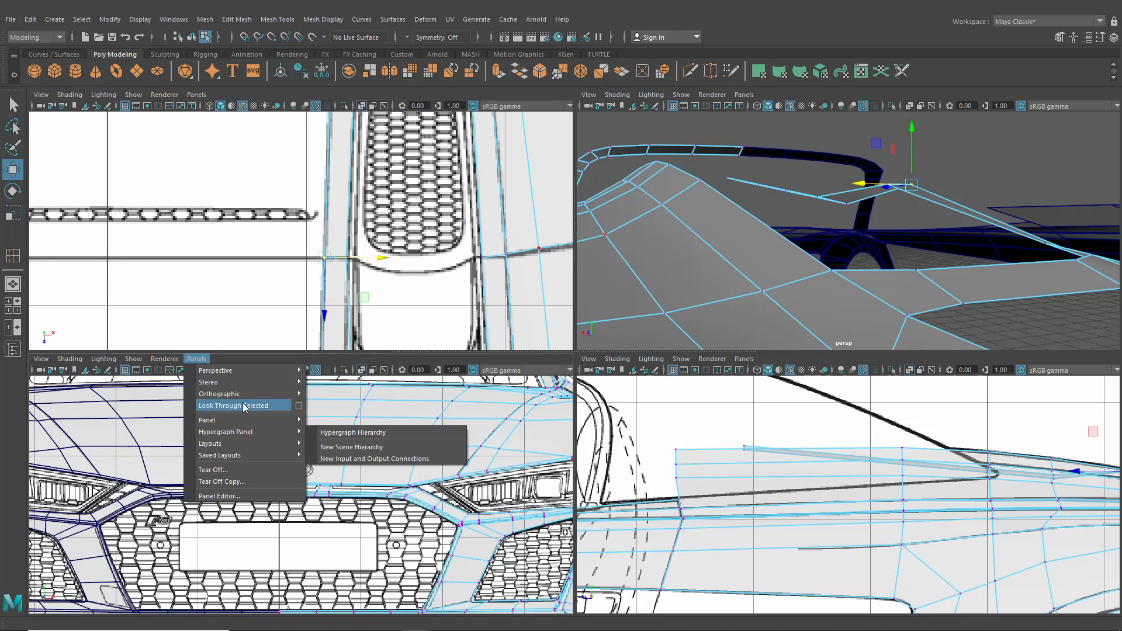
{"action": "left_click", "coordinate": [334, 400]}
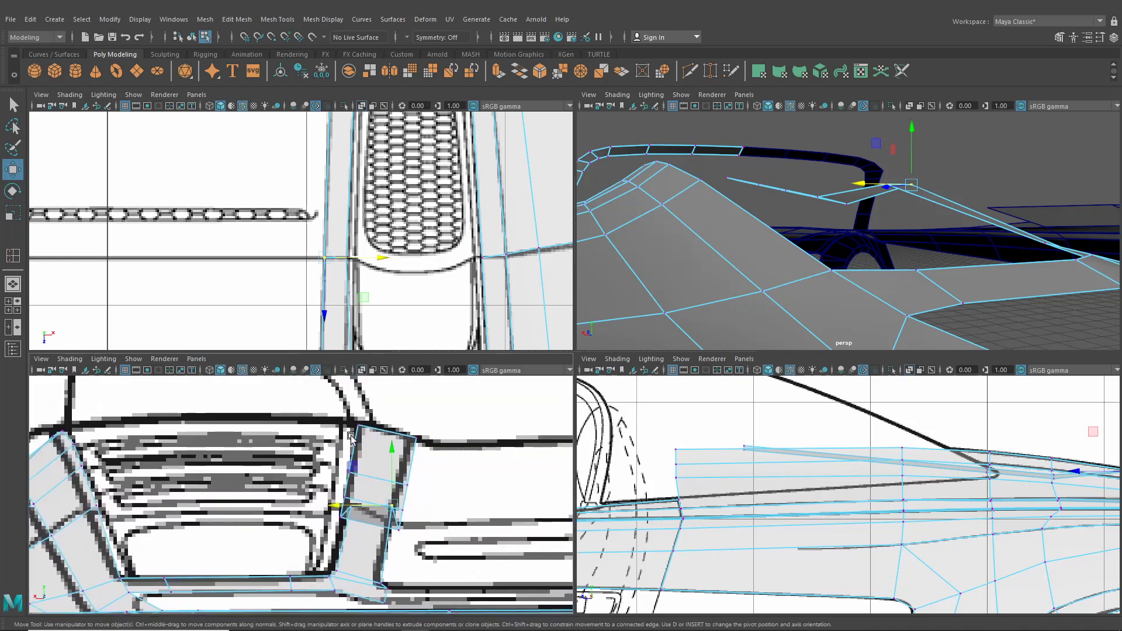
{"action": "left_click_drag", "start_coordinate": [391, 465], "coordinate": [395, 466]}
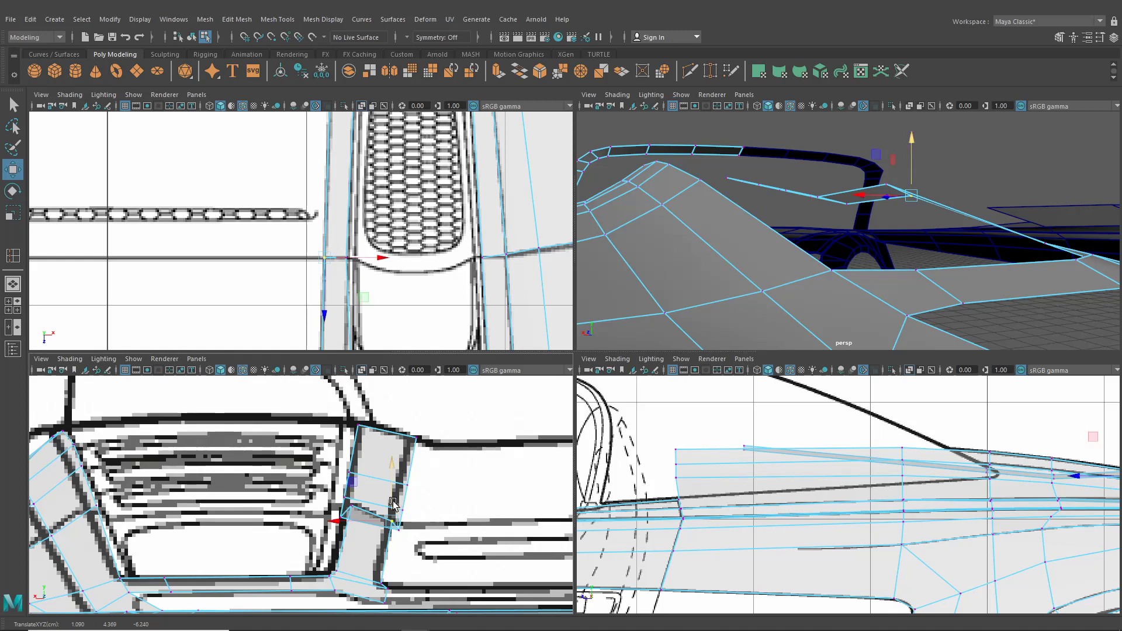
Snap the strip's outer vertex beside the louvres to the matching fender border vertex and return it sideways to the louvre outline
{"action": "left_click_drag", "start_coordinate": [786, 257], "coordinate": [815, 235], "text": "alt"}
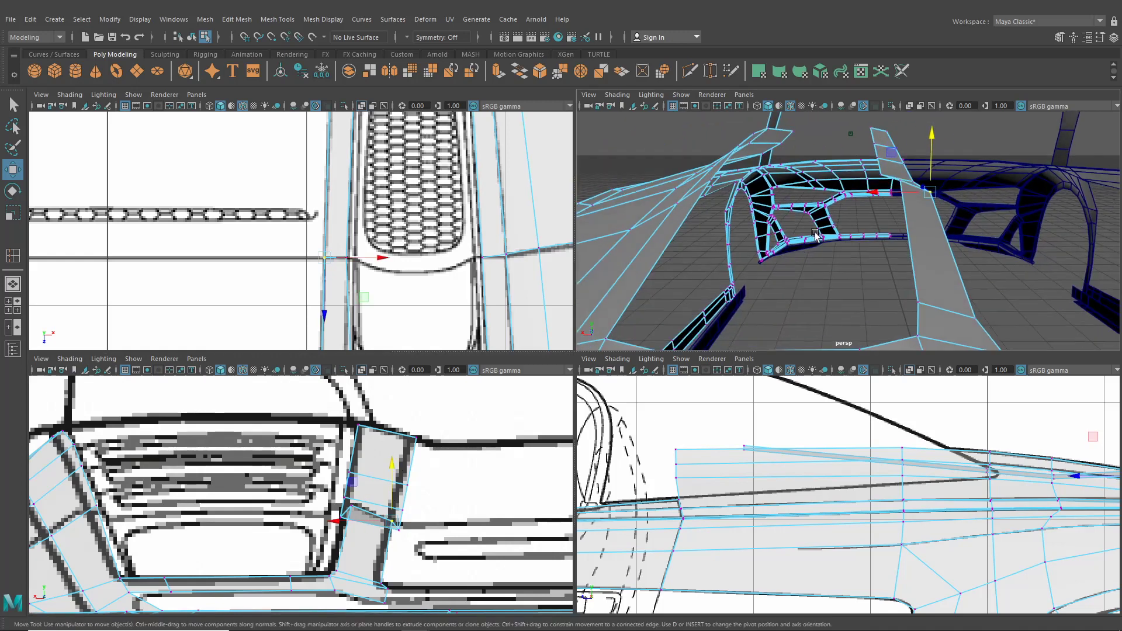
{"action": "left_click_drag", "start_coordinate": [857, 192], "coordinate": [866, 294], "text": "alt"}
{"action": "key", "text": "v"}
{"action": "left_click_drag", "start_coordinate": [854, 203], "coordinate": [705, 186]}
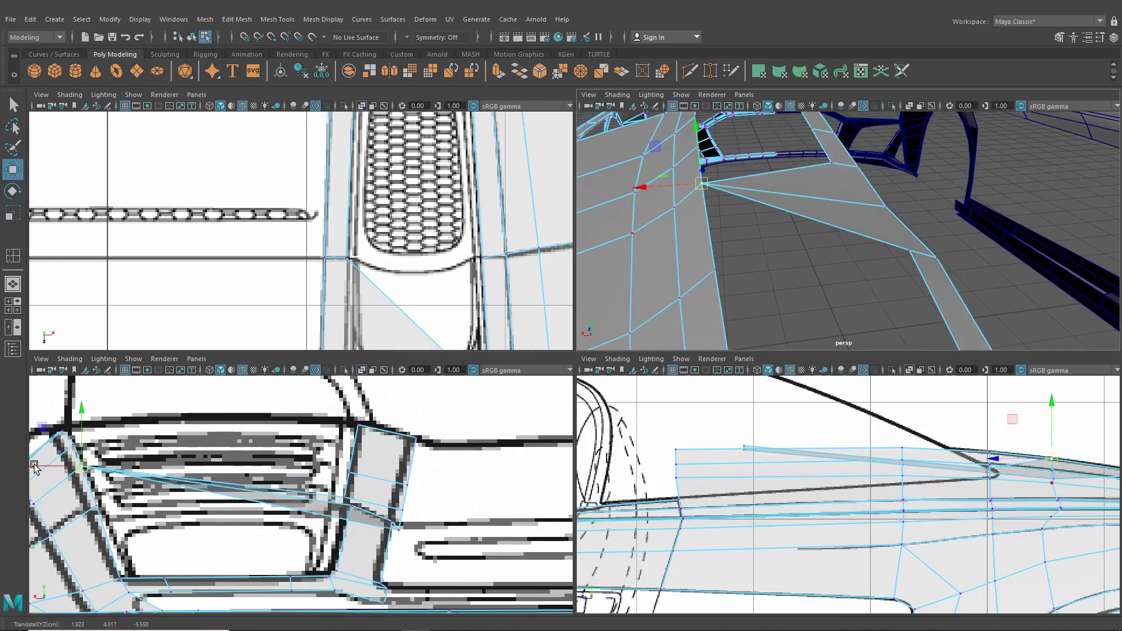
{"action": "left_click_drag", "start_coordinate": [34, 466], "coordinate": [302, 510]}
{"action": "scroll", "coordinate": [313, 307], "scroll_direction": "down", "scroll_amount": 6}
{"action": "middle_click_drag", "start_coordinate": [313, 308], "coordinate": [314, 270], "text": "alt"}
{"action": "scroll", "coordinate": [313, 270], "scroll_direction": "up", "scroll_amount": 5}
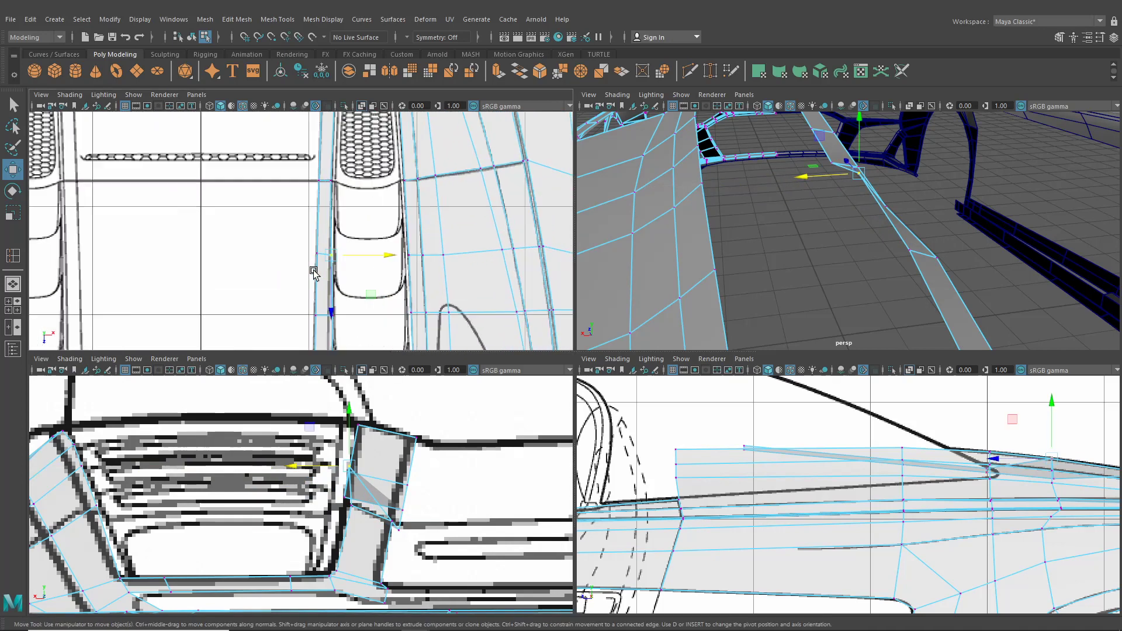
{"action": "scroll", "coordinate": [392, 269], "scroll_direction": "up", "scroll_amount": 1}
{"action": "left_click_drag", "start_coordinate": [407, 275], "coordinate": [407, 275]}
{"action": "scroll", "coordinate": [406, 269], "scroll_direction": "up", "scroll_amount": 3}
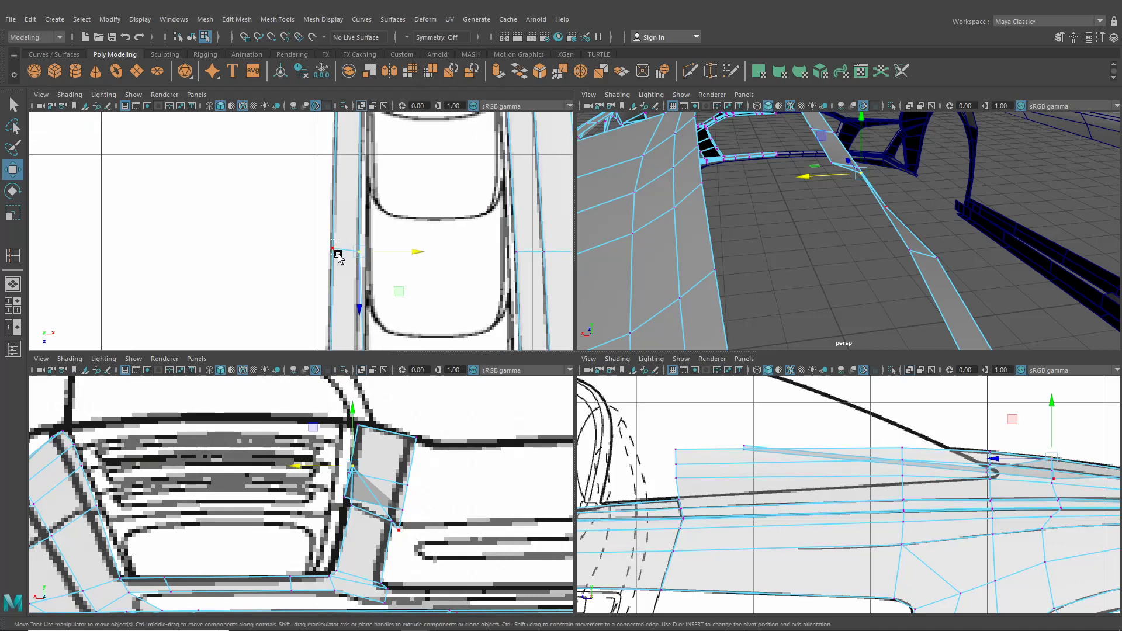
Snap the opposite inner vertex to the outer one, move it back to the central panel outline and lower it to the rear blueprint's slope
{"action": "key", "text": "v"}
{"action": "left_click_drag", "start_coordinate": [338, 255], "coordinate": [358, 252]}
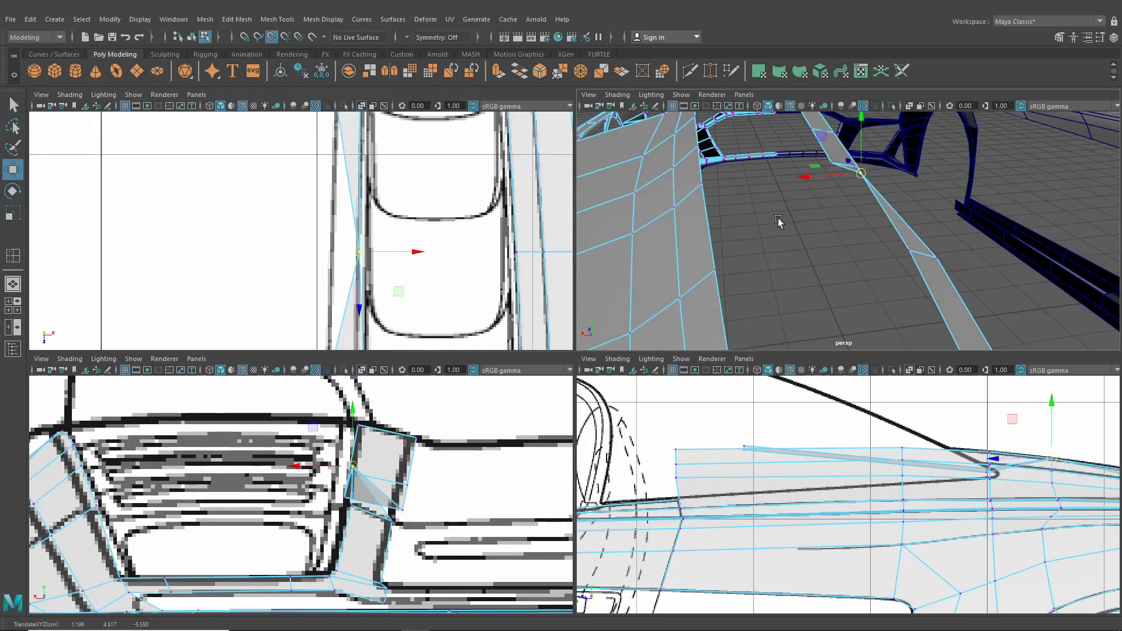
{"action": "left_click_drag", "start_coordinate": [298, 468], "coordinate": [341, 468]}
{"action": "left_click_drag", "start_coordinate": [398, 434], "coordinate": [398, 447]}
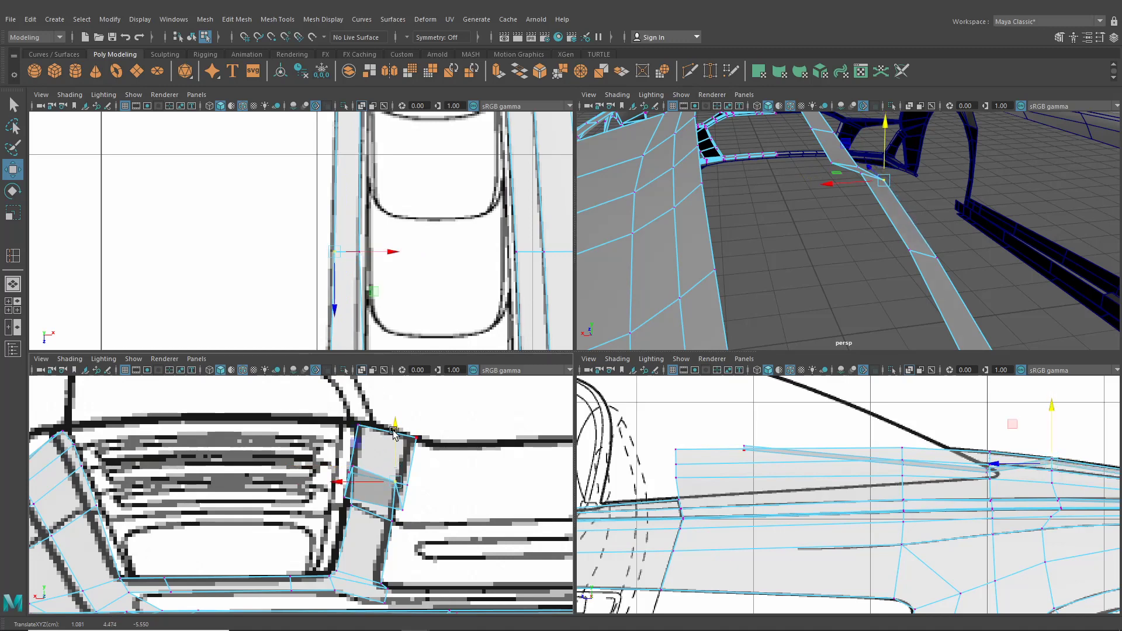
{"action": "left_click_drag", "start_coordinate": [391, 253], "coordinate": [389, 253]}
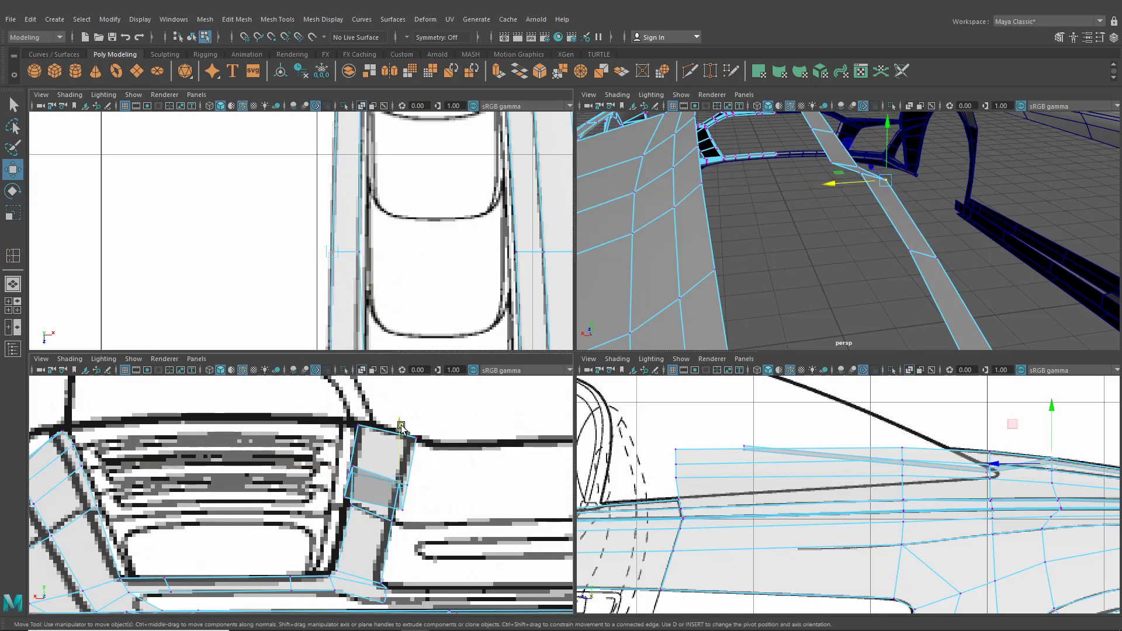
{"action": "left_click_drag", "start_coordinate": [401, 425], "coordinate": [401, 431]}
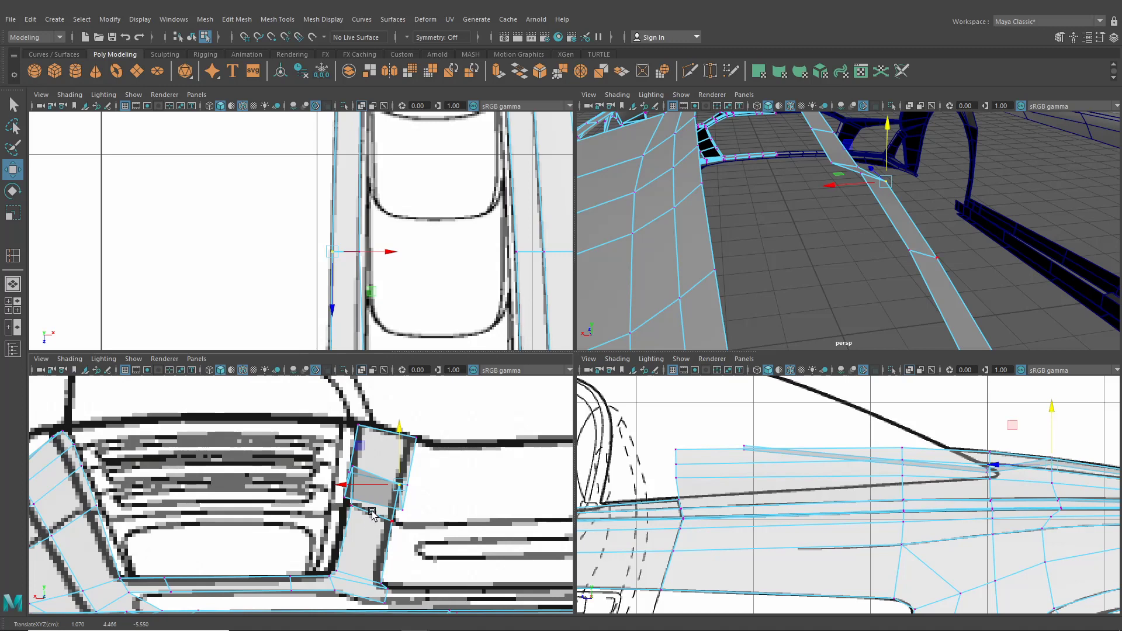
Place the inner vertex of the strip's next louvre edge loop on the panel outline and lower it to match the strip's tilt
{"action": "middle_click_drag", "start_coordinate": [382, 321], "coordinate": [384, 212], "text": "alt"}
{"action": "right_click_drag", "start_coordinate": [384, 213], "coordinate": [378, 249], "text": "alt"}
{"action": "left_click", "coordinate": [345, 251]}
{"action": "left_click_drag", "start_coordinate": [369, 250], "coordinate": [325, 250]}
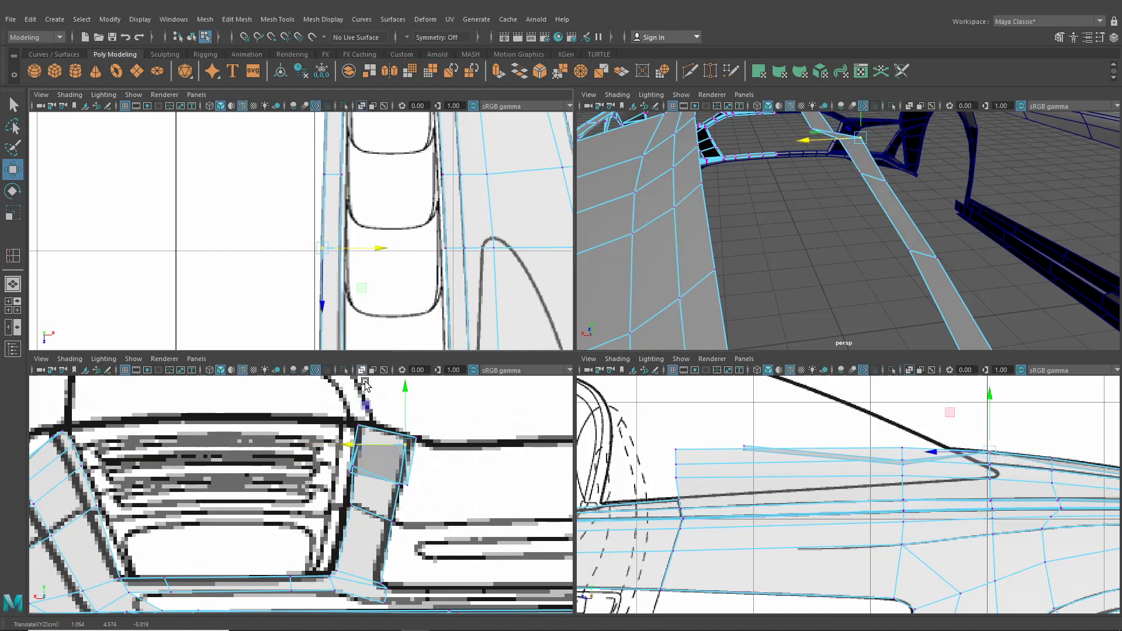
{"action": "left_click_drag", "start_coordinate": [406, 400], "coordinate": [408, 415]}
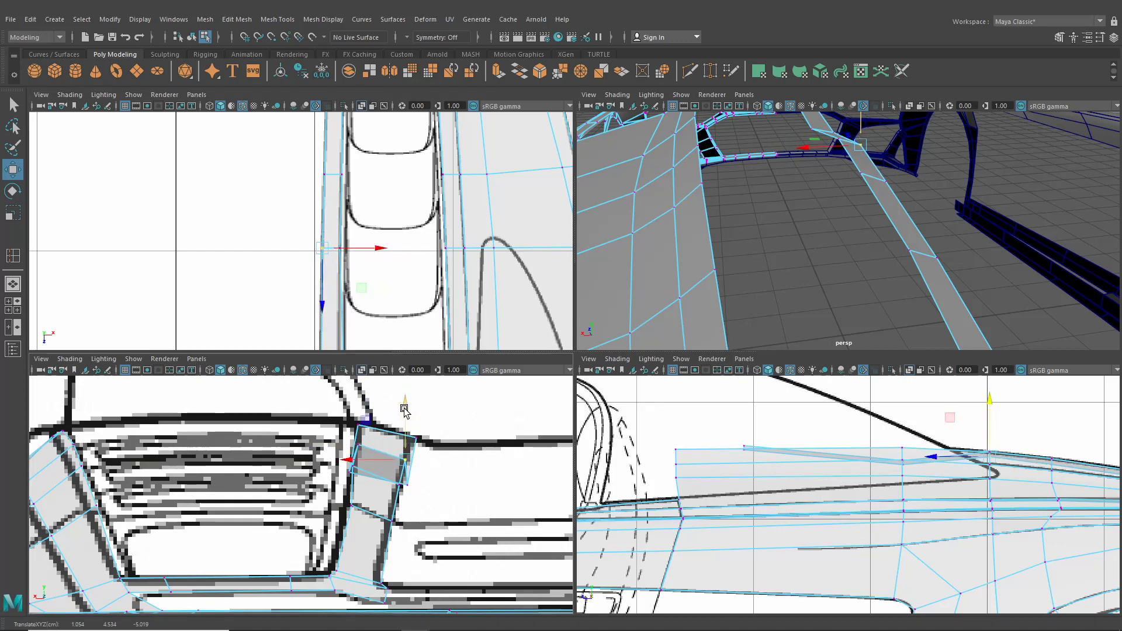
Align the strip's edge loop beside the lowest louvre with the fender's cross line and lower its inner vertex in the back view
{"action": "scroll", "coordinate": [384, 308], "scroll_direction": "down", "scroll_amount": 4}
{"action": "scroll", "coordinate": [328, 253], "scroll_direction": "up", "scroll_amount": 2}
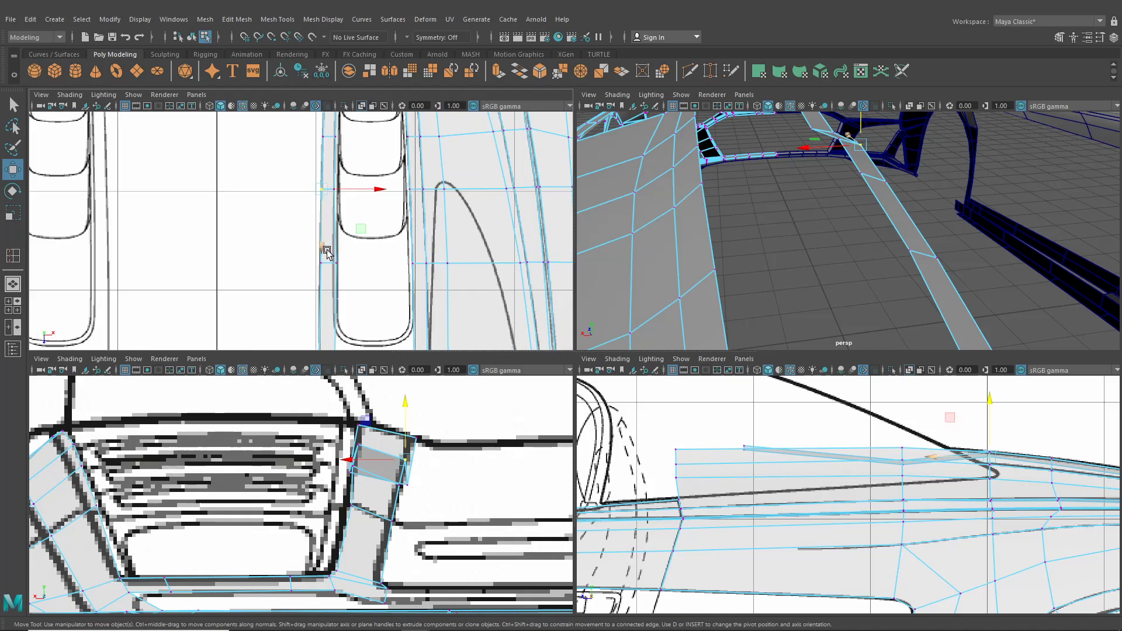
{"action": "left_click_drag", "start_coordinate": [335, 258], "coordinate": [360, 276]}
{"action": "key", "text": "v"}
{"action": "key", "text": "F10"}
{"action": "left_click", "coordinate": [343, 263]}
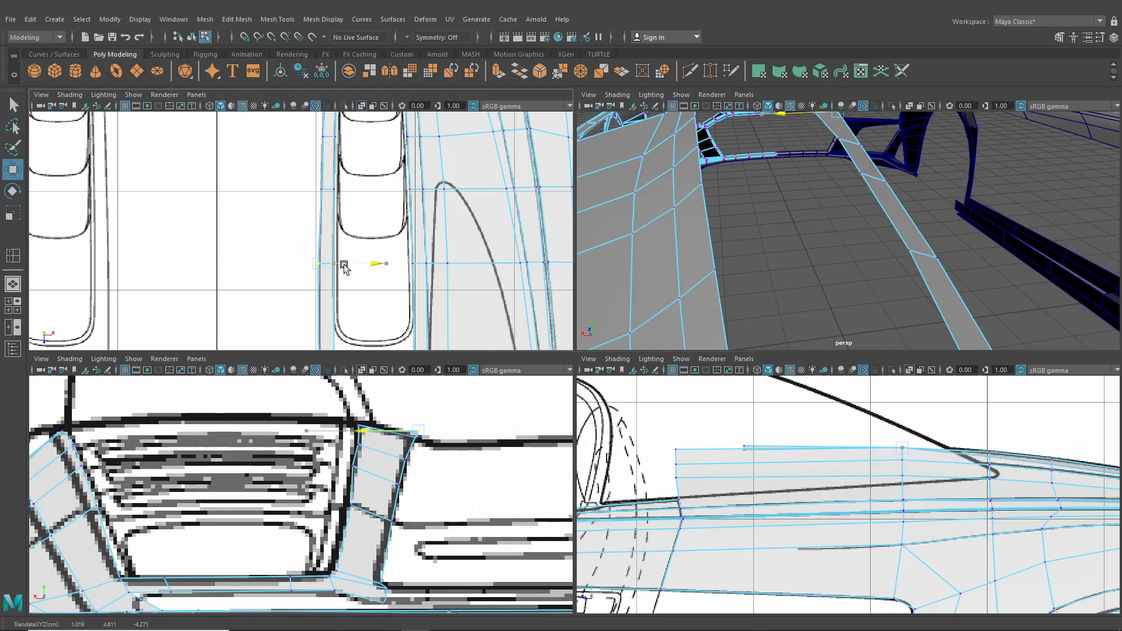
{"action": "left_click_drag", "start_coordinate": [415, 385], "coordinate": [408, 439]}
Shift the strip's outer vertices sideways in the back view to straighten its border along the rear blueprint line
{"action": "scroll", "coordinate": [413, 417], "scroll_direction": "up", "scroll_amount": 1}
{"action": "left_click", "coordinate": [364, 464]}
{"action": "left_click_drag", "start_coordinate": [332, 461], "coordinate": [332, 462]}
{"action": "left_click", "coordinate": [346, 507]}
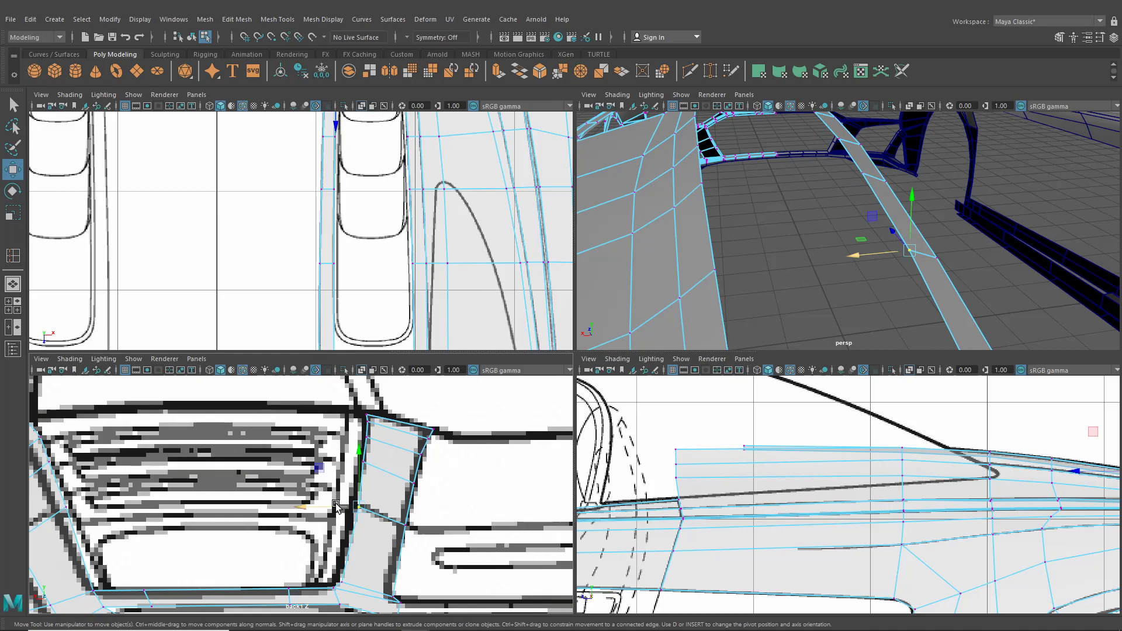
{"action": "left_click_drag", "start_coordinate": [337, 506], "coordinate": [333, 506]}
Adjust the two end vertices of the strip at the deck's front line to match the rear blueprint, then check the strip in perspective
{"action": "middle_click_drag", "start_coordinate": [312, 277], "coordinate": [319, 174], "text": "alt"}
{"action": "left_click", "coordinate": [342, 292]}
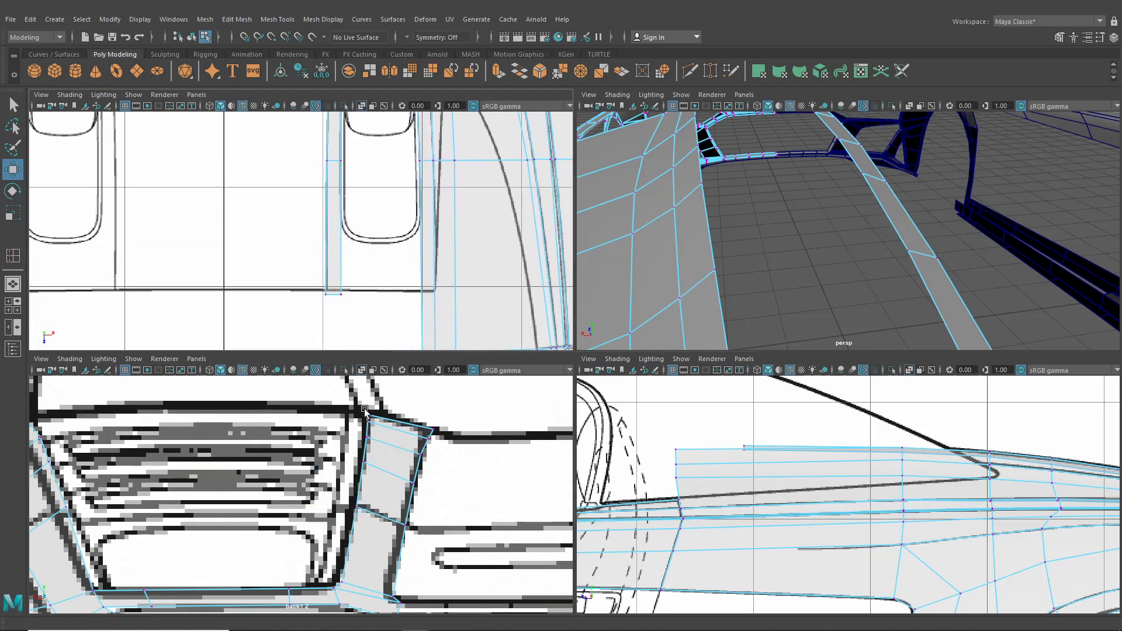
{"action": "left_click_drag", "start_coordinate": [368, 394], "coordinate": [347, 413]}
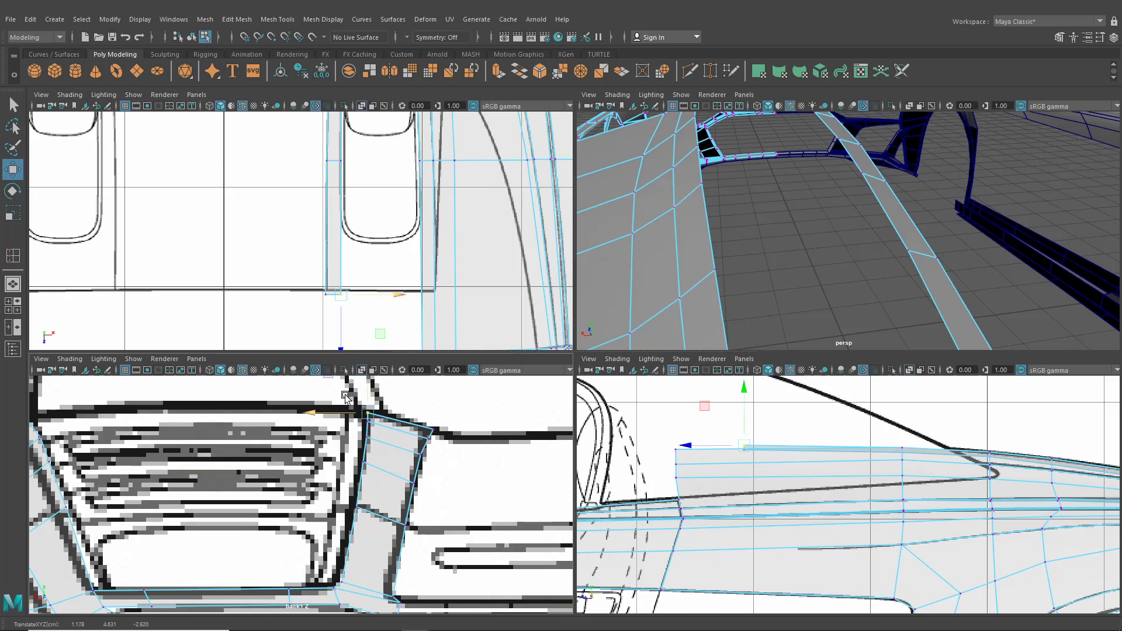
{"action": "left_click", "coordinate": [430, 426]}
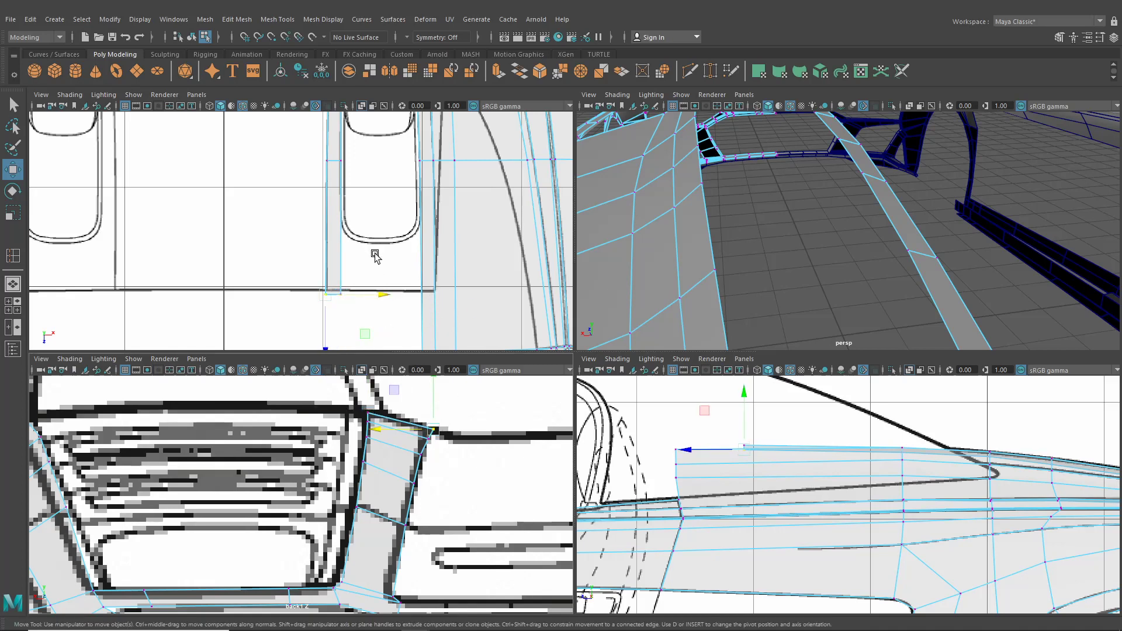
{"action": "middle_click_drag", "start_coordinate": [375, 256], "coordinate": [377, 249], "text": "alt"}
{"action": "left_click_drag", "start_coordinate": [438, 423], "coordinate": [437, 406]}
{"action": "key", "text": "space"}
{"action": "left_click_drag", "start_coordinate": [737, 224], "coordinate": [603, 294], "text": "alt"}
{"action": "left_click_drag", "start_coordinate": [678, 314], "coordinate": [557, 334], "text": "alt"}
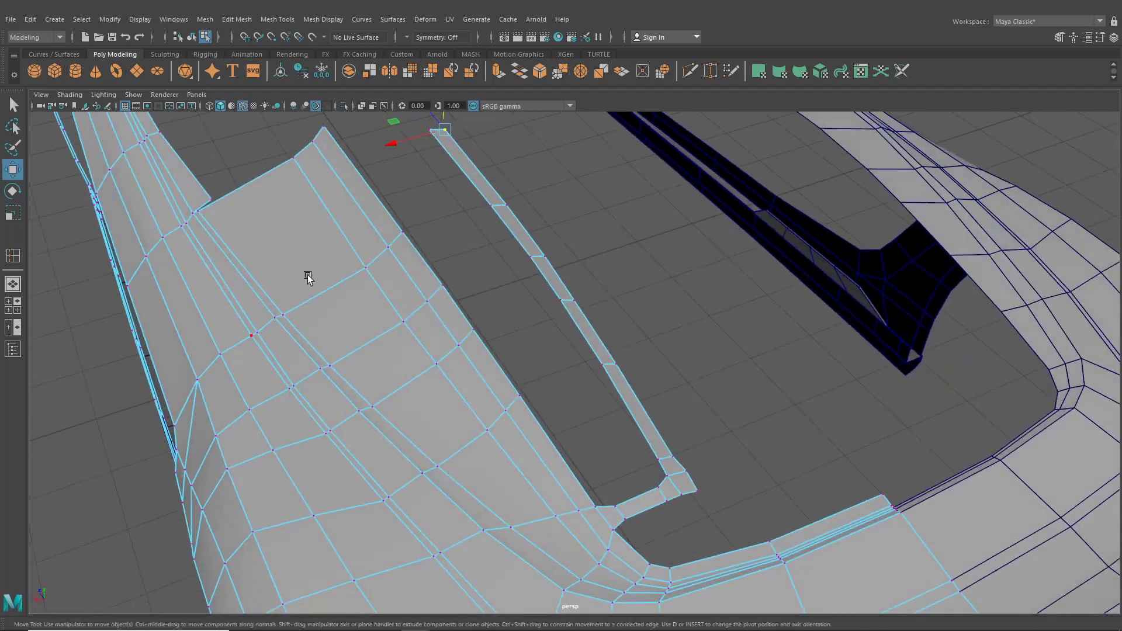
{"action": "left_click_drag", "start_coordinate": [308, 276], "coordinate": [351, 278], "text": "alt"}
Select the strip's inner border edges across the upper end of the side vent opening in the top view
{"action": "key", "text": "space"}
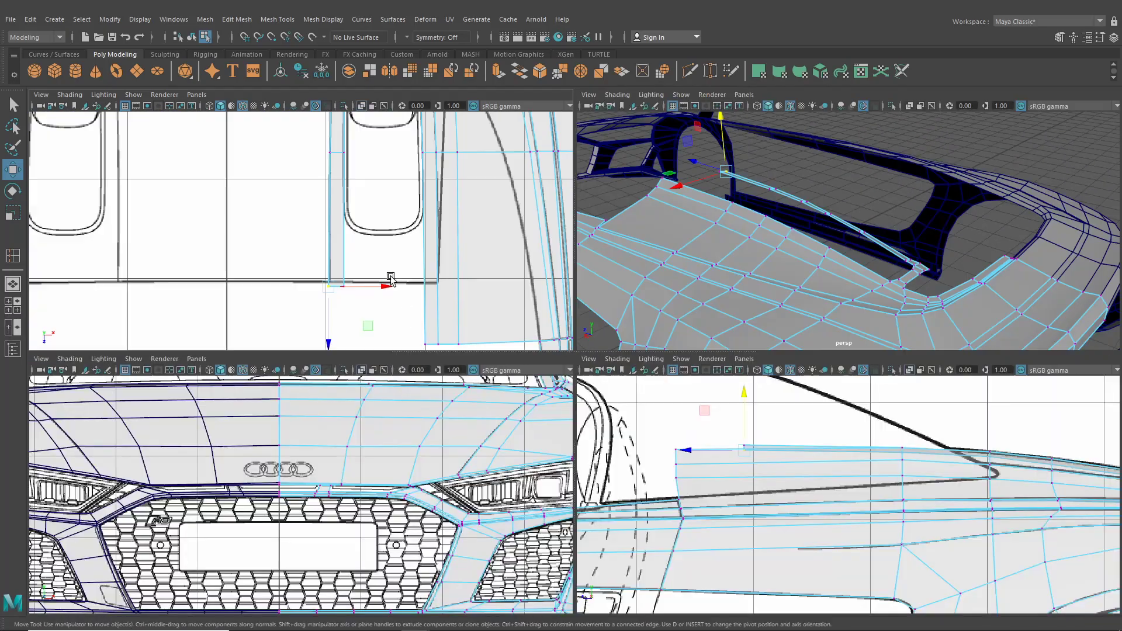
{"action": "middle_click_drag", "start_coordinate": [430, 218], "coordinate": [416, 289], "text": "alt"}
{"action": "scroll", "coordinate": [416, 288], "scroll_direction": "down", "scroll_amount": 5}
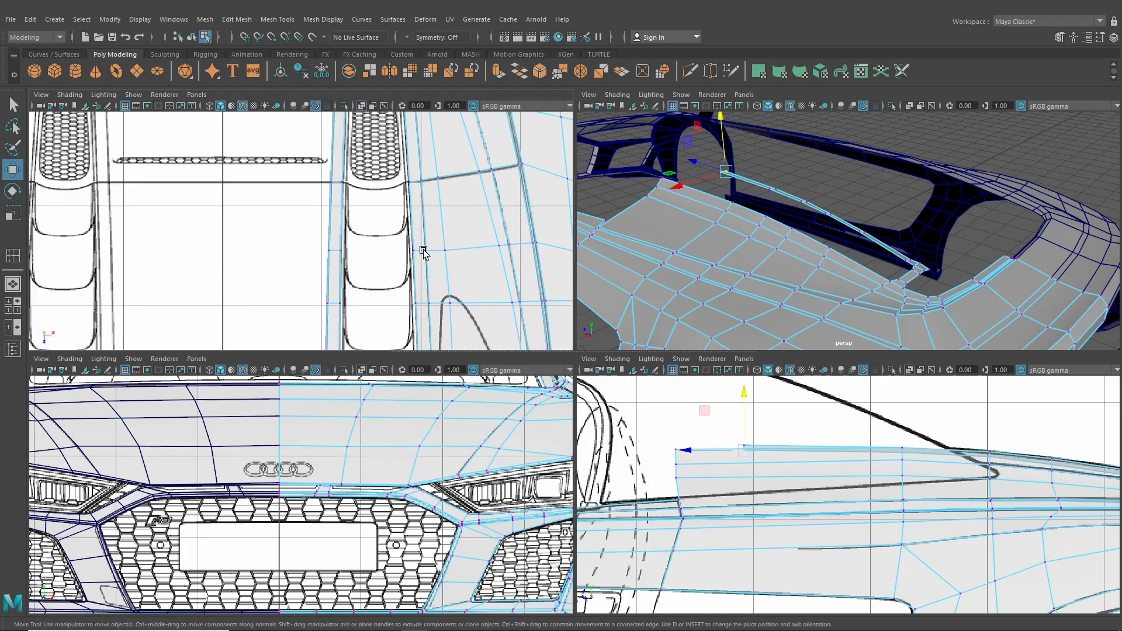
{"action": "left_click", "coordinate": [399, 198]}
{"action": "scroll", "coordinate": [398, 197], "scroll_direction": "up", "scroll_amount": 2}
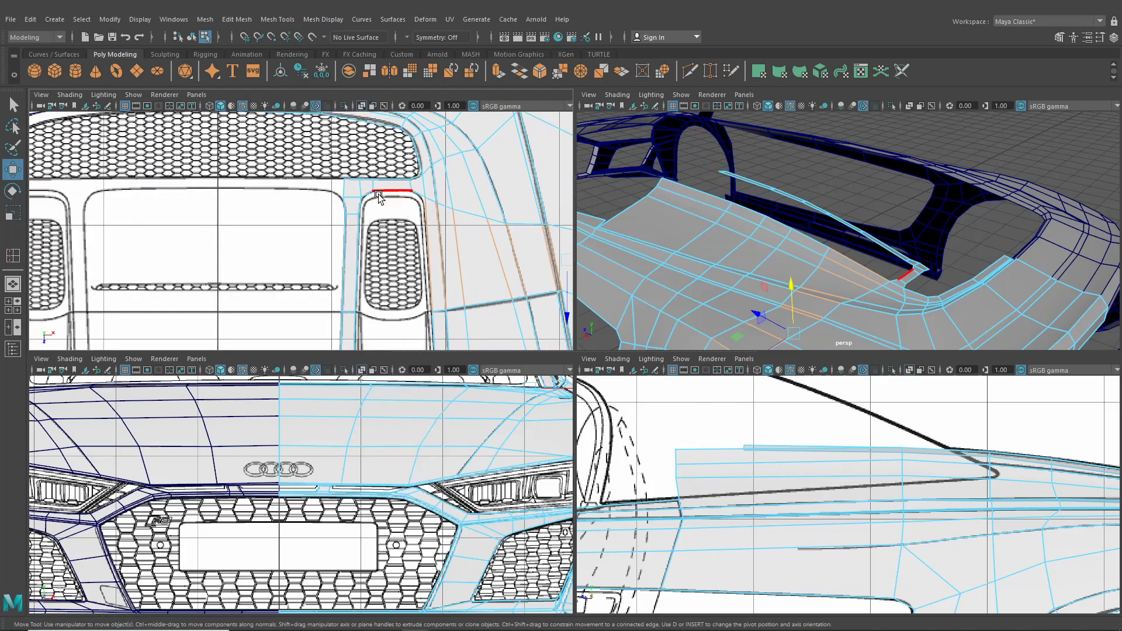
{"action": "left_click", "coordinate": [391, 186]}
{"action": "left_click_drag", "start_coordinate": [392, 186], "coordinate": [421, 196], "text": "shift"}
{"action": "key", "text": "q"}
{"action": "scroll", "coordinate": [463, 199], "scroll_direction": "up", "scroll_amount": 2}
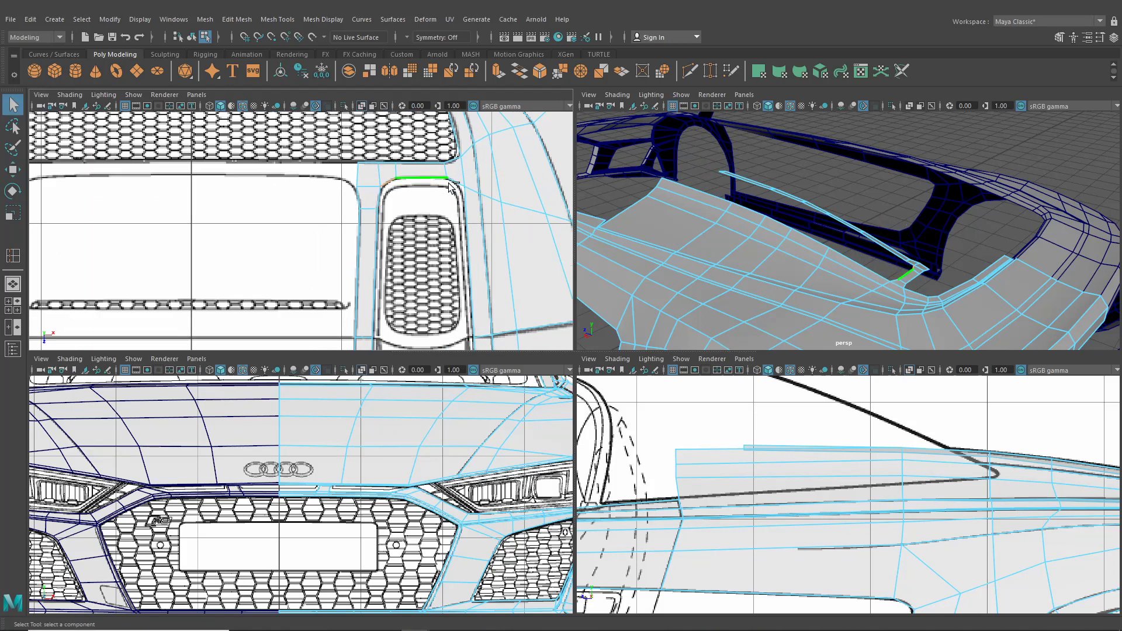
Add the border edges along both sides of the louvres to the selection and extrude them slightly inward to the blueprint line
{"action": "double_click", "coordinate": [371, 269]}
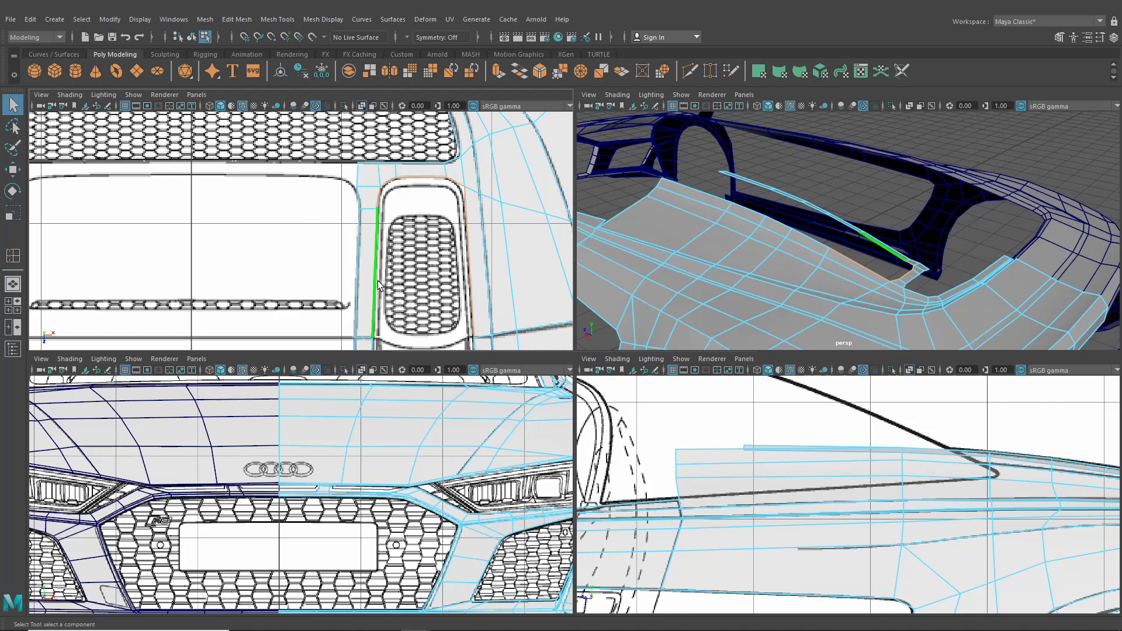
{"action": "scroll", "coordinate": [368, 209], "scroll_direction": "down", "scroll_amount": 3}
{"action": "scroll", "coordinate": [367, 210], "scroll_direction": "up", "scroll_amount": 1}
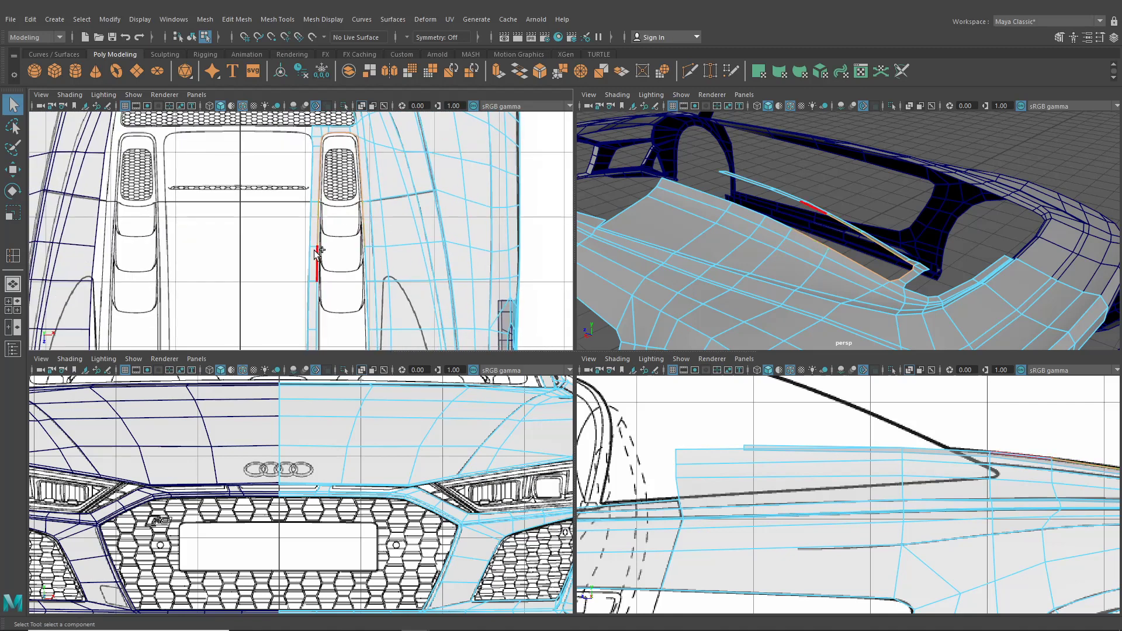
{"action": "scroll", "coordinate": [320, 295], "scroll_direction": "up", "scroll_amount": 2}
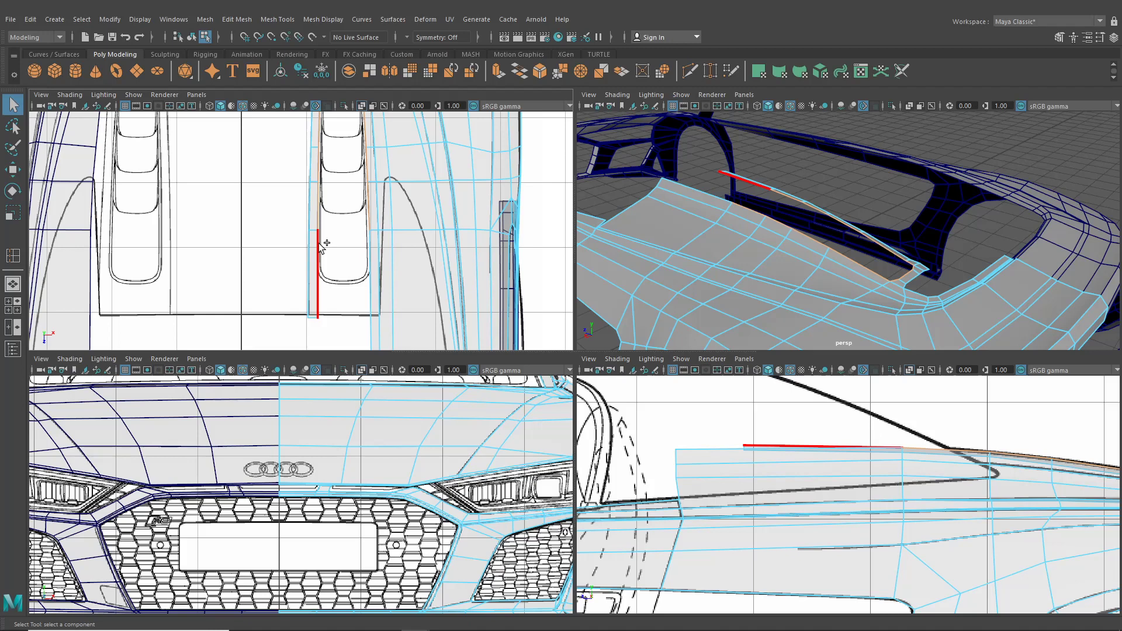
{"action": "double_click", "coordinate": [319, 244], "text": "shift"}
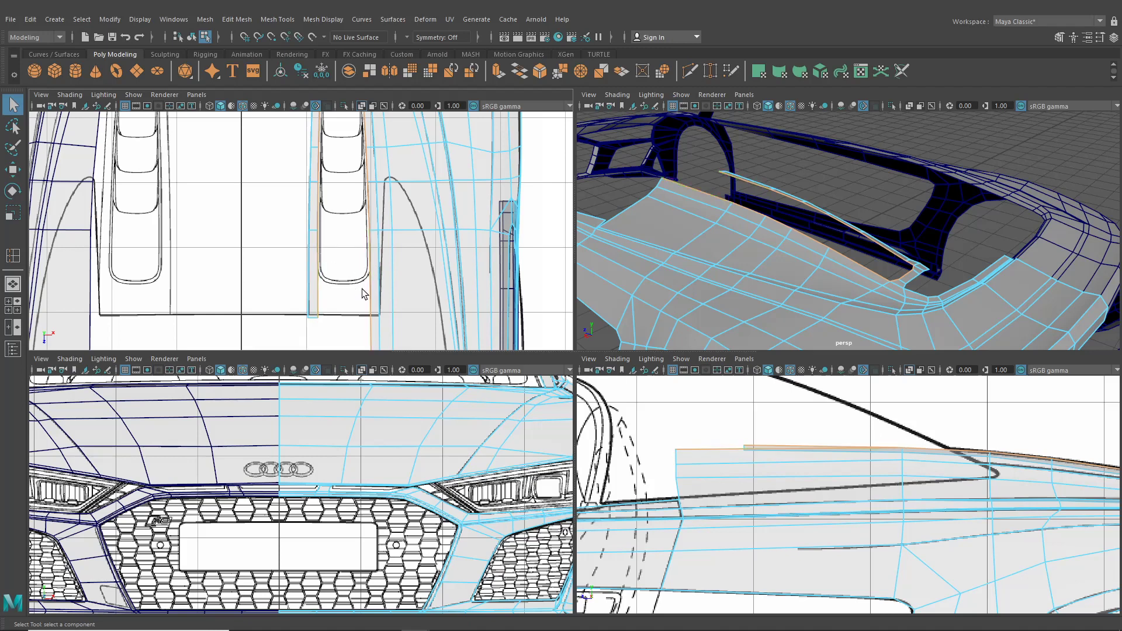
{"action": "middle_click_drag", "start_coordinate": [365, 272], "coordinate": [355, 175], "text": "alt"}
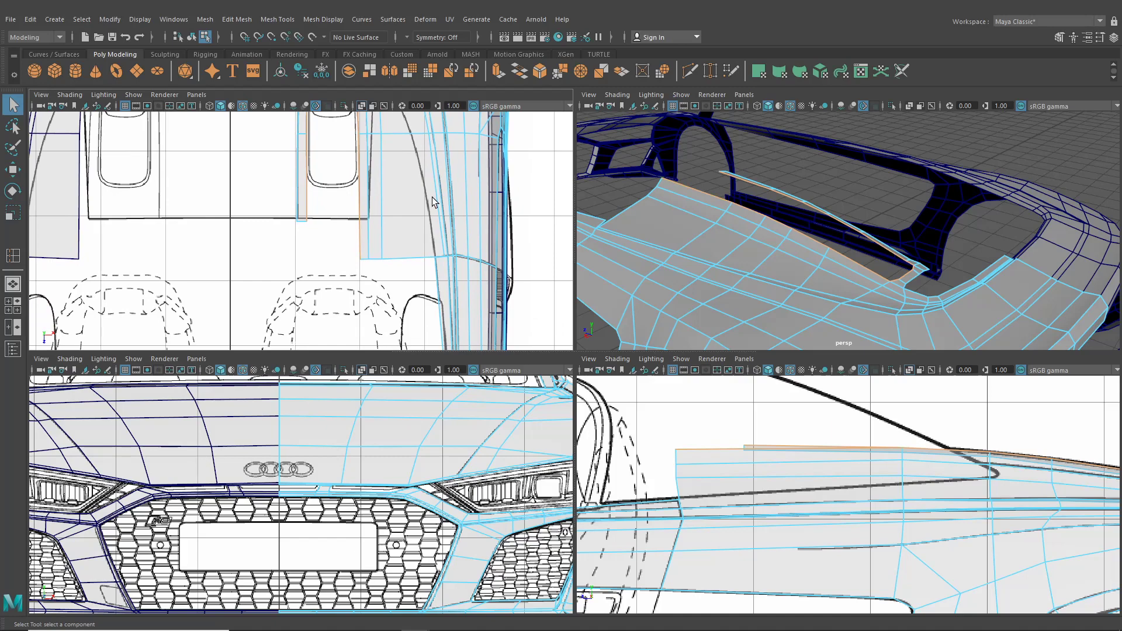
{"action": "key", "text": "ctrl+e"}
{"action": "middle_click_drag", "start_coordinate": [423, 202], "coordinate": [399, 325], "text": "alt"}
{"action": "scroll", "coordinate": [400, 321], "scroll_direction": "up", "scroll_amount": 5}
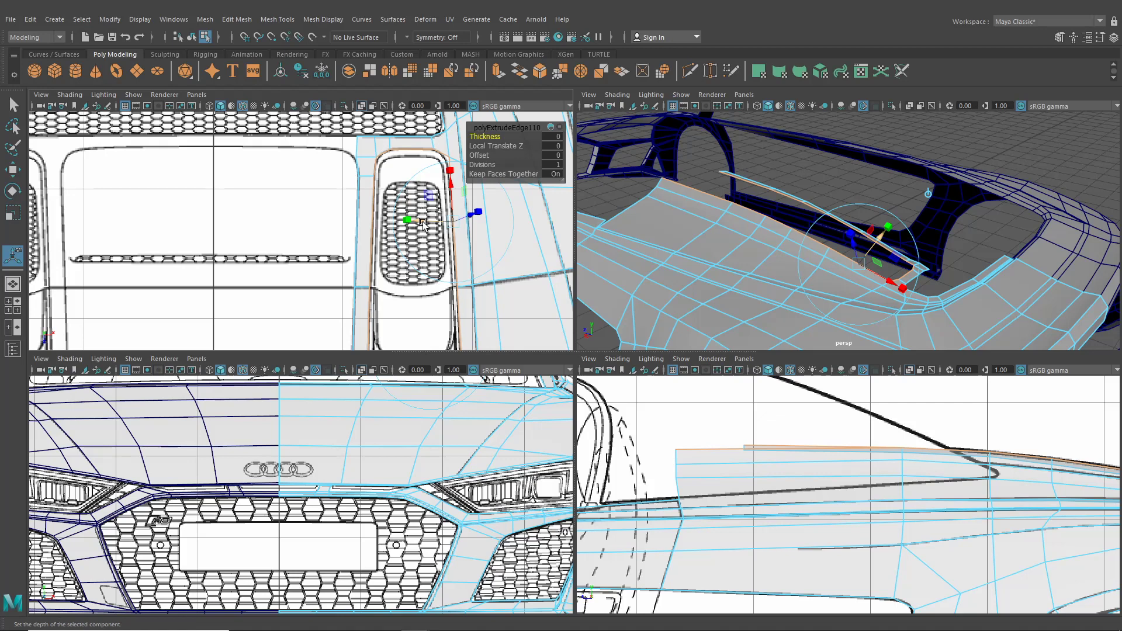
{"action": "left_click_drag", "start_coordinate": [423, 224], "coordinate": [419, 224]}
{"action": "left_click_drag", "start_coordinate": [830, 234], "coordinate": [832, 199], "text": "alt"}
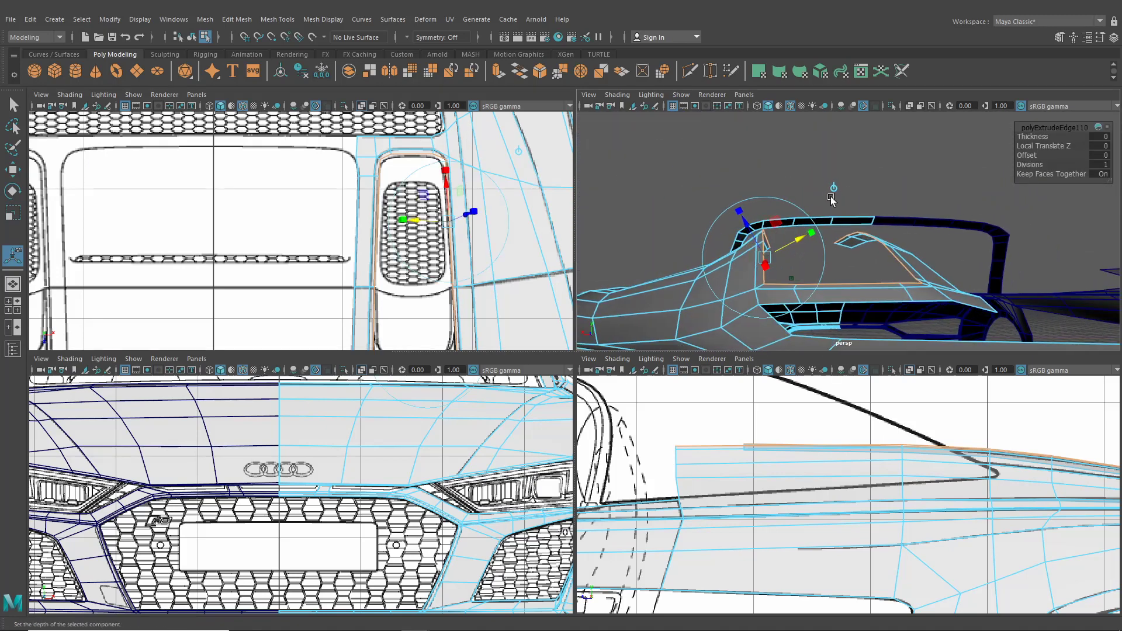
Select the extruded border's vertices at the vent opening's end corners in perspective and adjust their height
{"action": "middle_click_drag", "start_coordinate": [500, 262], "coordinate": [490, 170], "text": "alt"}
{"action": "middle_click_drag", "start_coordinate": [480, 263], "coordinate": [478, 179], "text": "alt"}
{"action": "mouse_move", "coordinate": [466, 263]}
{"action": "middle_mouse_down", "text": "alt"}
{"action": "mouse_move", "coordinate": [460, 181]}
{"action": "mouse_move", "coordinate": [426, 248]}
{"action": "middle_mouse_up", "text": "alt"}
{"action": "left_click_drag", "start_coordinate": [845, 193], "coordinate": [807, 216], "text": "alt"}
{"action": "left_click_drag", "start_coordinate": [809, 216], "coordinate": [812, 260], "text": "alt"}
{"action": "right_click_drag", "start_coordinate": [853, 286], "coordinate": [798, 284]}
{"action": "left_click_drag", "start_coordinate": [798, 284], "coordinate": [724, 303], "text": "alt"}
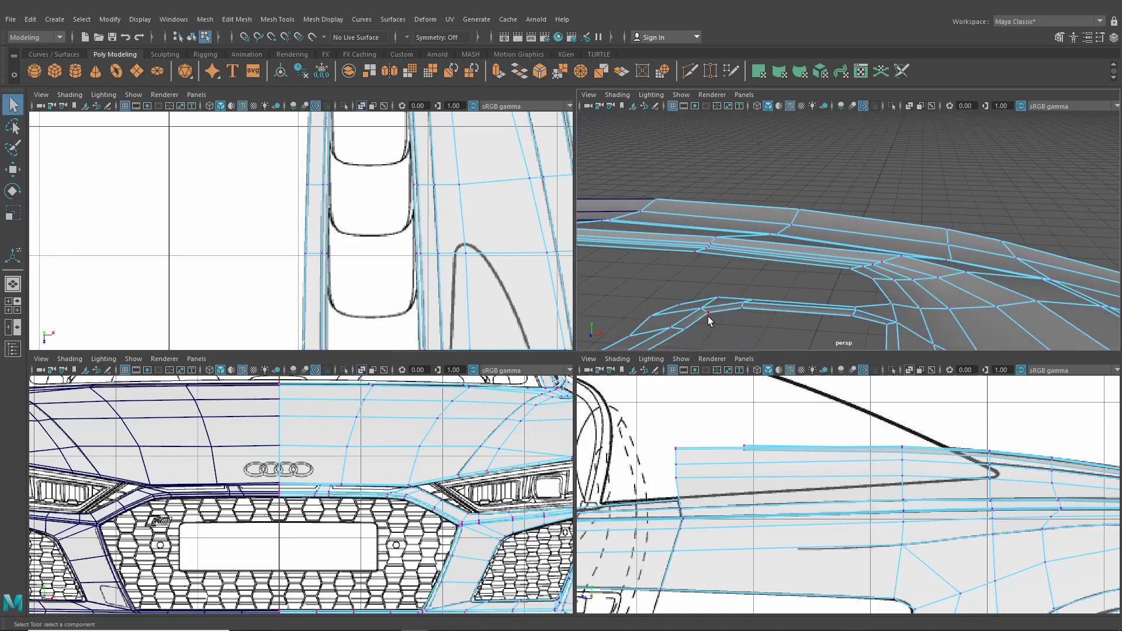
{"action": "left_click", "coordinate": [19, 173]}
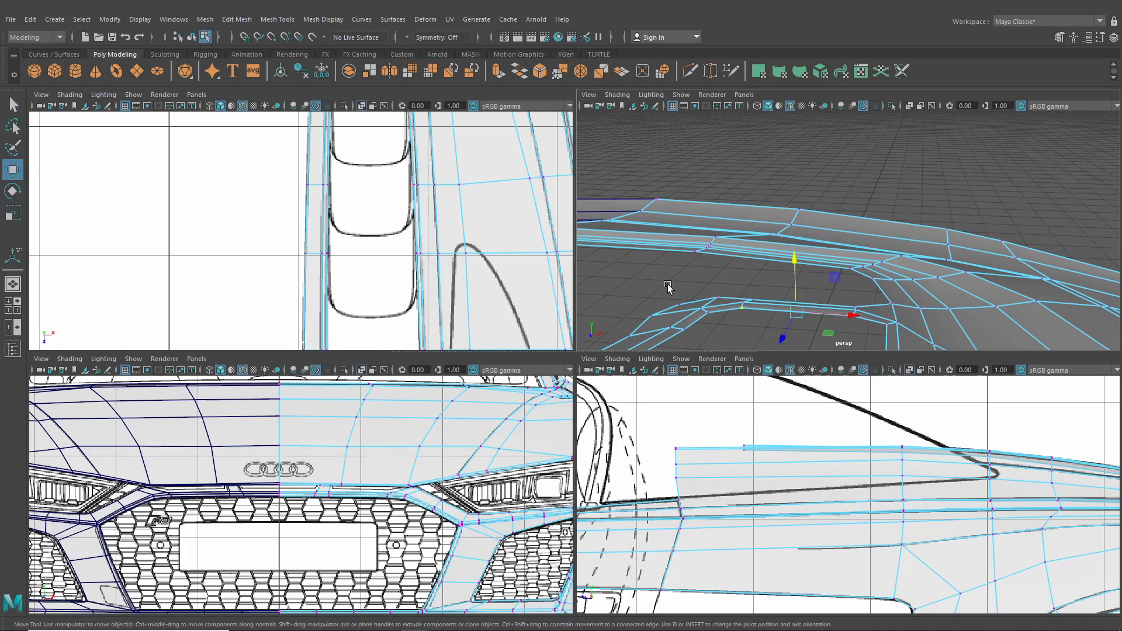
{"action": "left_click_drag", "start_coordinate": [754, 309], "coordinate": [809, 263], "text": "alt"}
{"action": "left_click", "coordinate": [726, 305]}
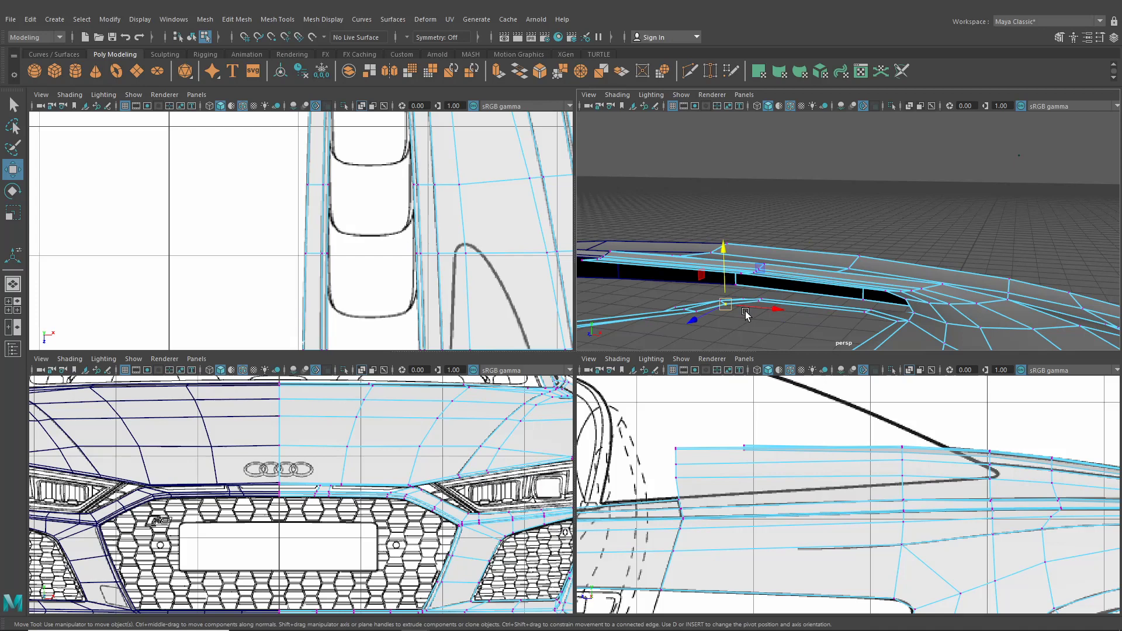
{"action": "left_click", "coordinate": [889, 323], "text": "shift"}
{"action": "left_click_drag", "start_coordinate": [805, 275], "coordinate": [807, 276]}
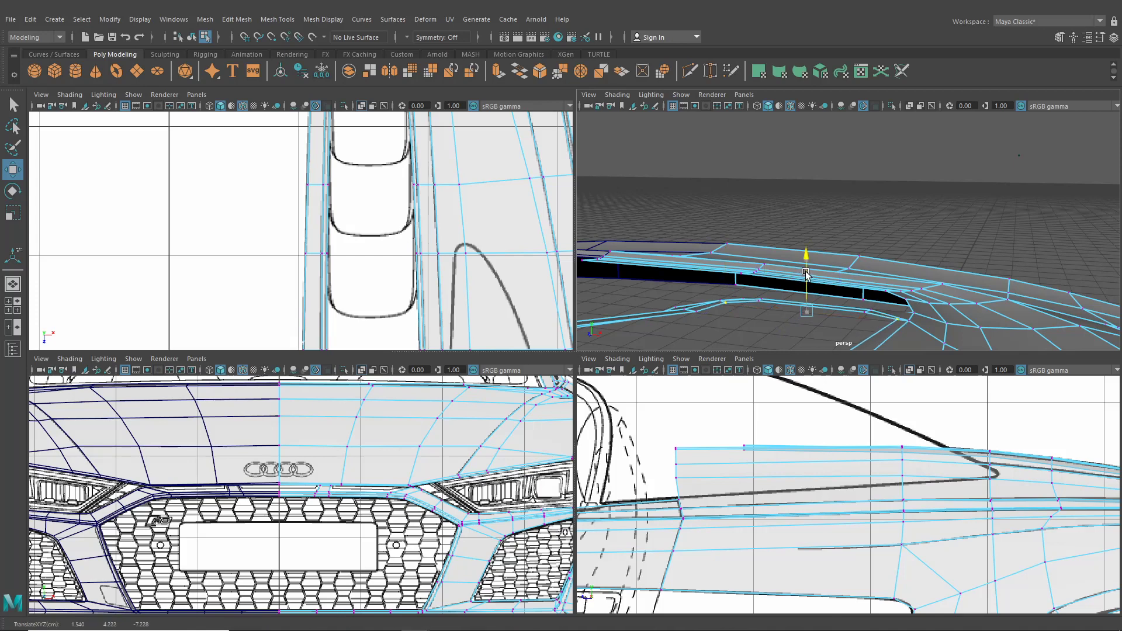
Adjust the height of the neighbouring corner vertices of the vent border, then inspect the whole rear deck in object mode
{"action": "left_click", "coordinate": [708, 299]}
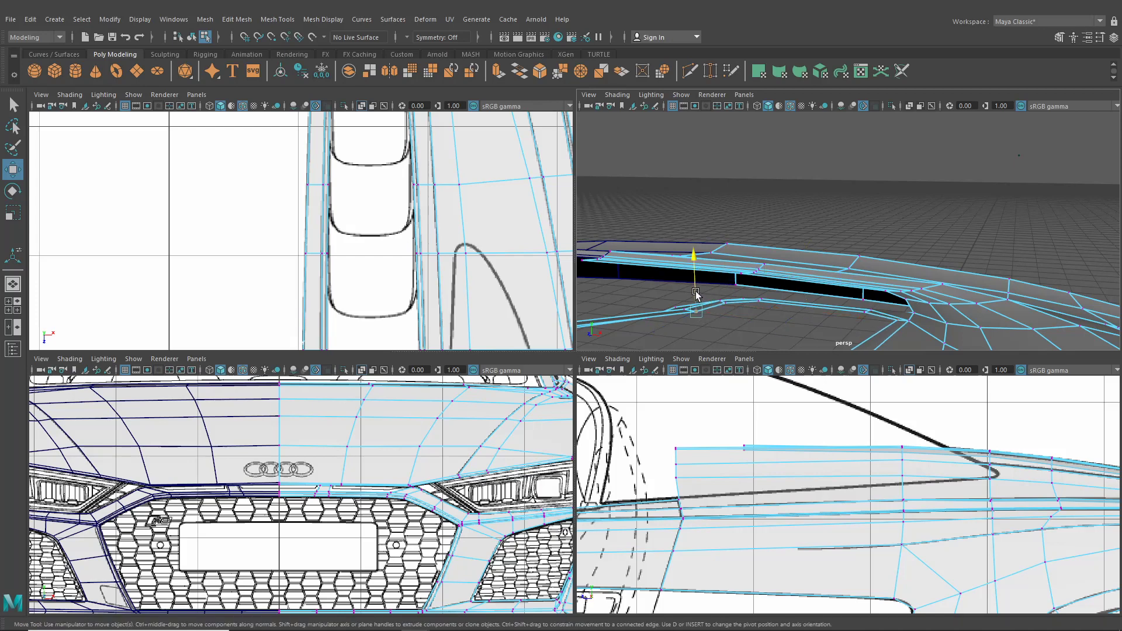
{"action": "left_click_drag", "start_coordinate": [696, 294], "coordinate": [732, 258]}
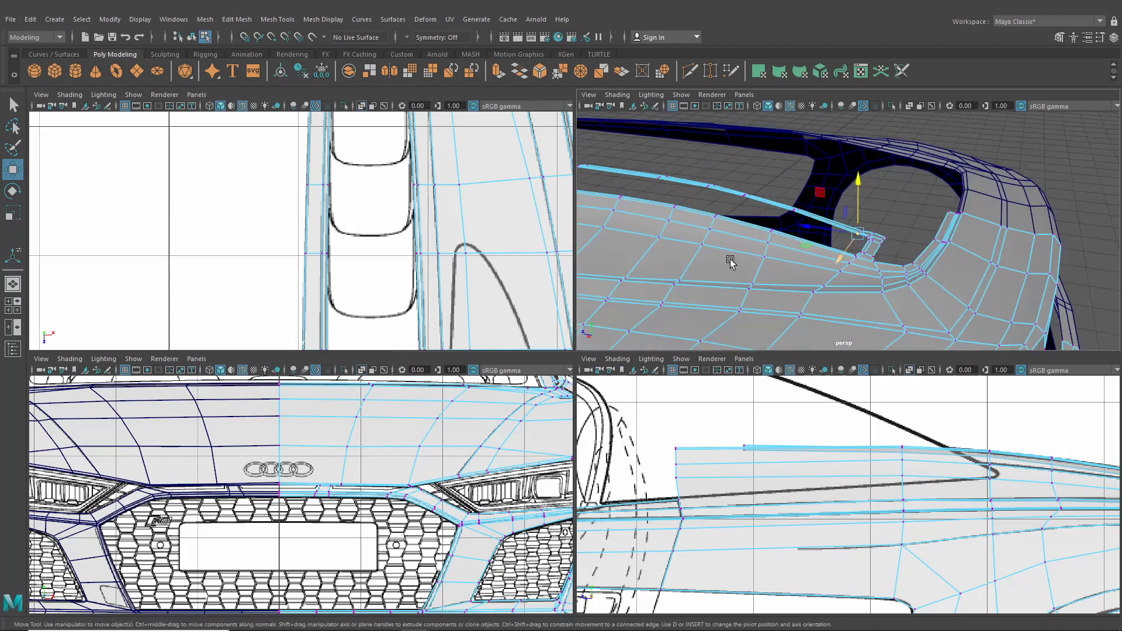
{"action": "left_click", "coordinate": [192, 37]}
{"action": "left_click", "coordinate": [725, 162]}
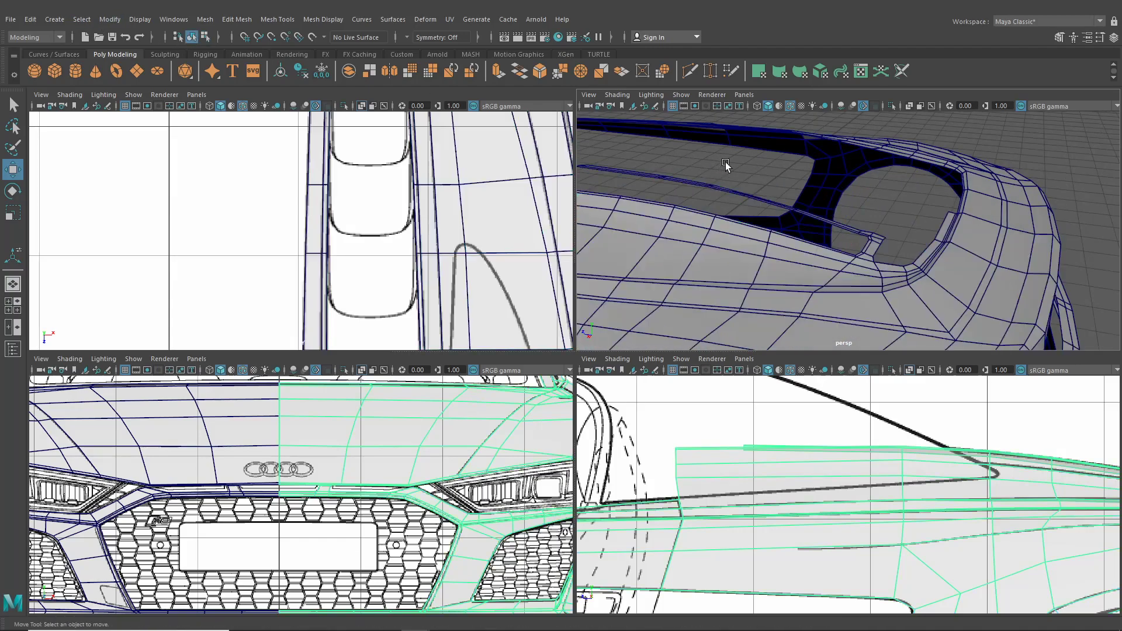
{"action": "scroll", "coordinate": [783, 228], "scroll_direction": "down", "scroll_amount": 5}
{"action": "left_click_drag", "start_coordinate": [794, 237], "coordinate": [895, 229], "text": "alt"}
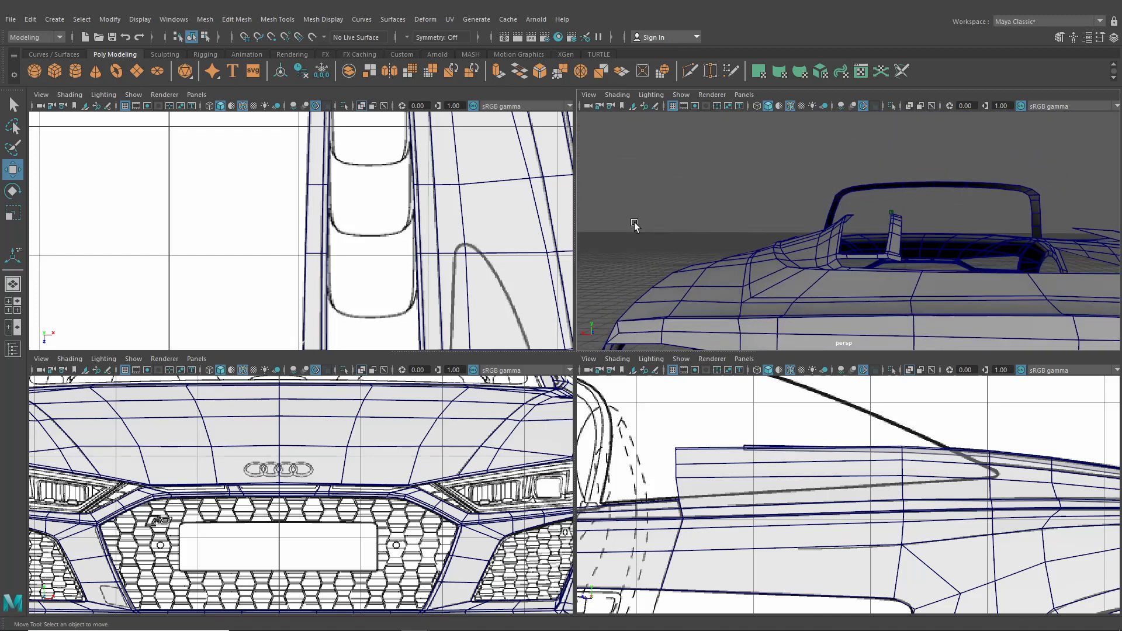
{"action": "scroll", "coordinate": [289, 233], "scroll_direction": "down", "scroll_amount": 7}
Select the strip's border edges beside the central panel down to the deck's front line and try to extrude them
{"action": "middle_click_drag", "start_coordinate": [293, 228], "coordinate": [341, 236], "text": "alt"}
{"action": "scroll", "coordinate": [341, 235], "scroll_direction": "up", "scroll_amount": 3}
{"action": "scroll", "coordinate": [340, 235], "scroll_direction": "up", "scroll_amount": 1}
{"action": "left_click", "coordinate": [370, 211]}
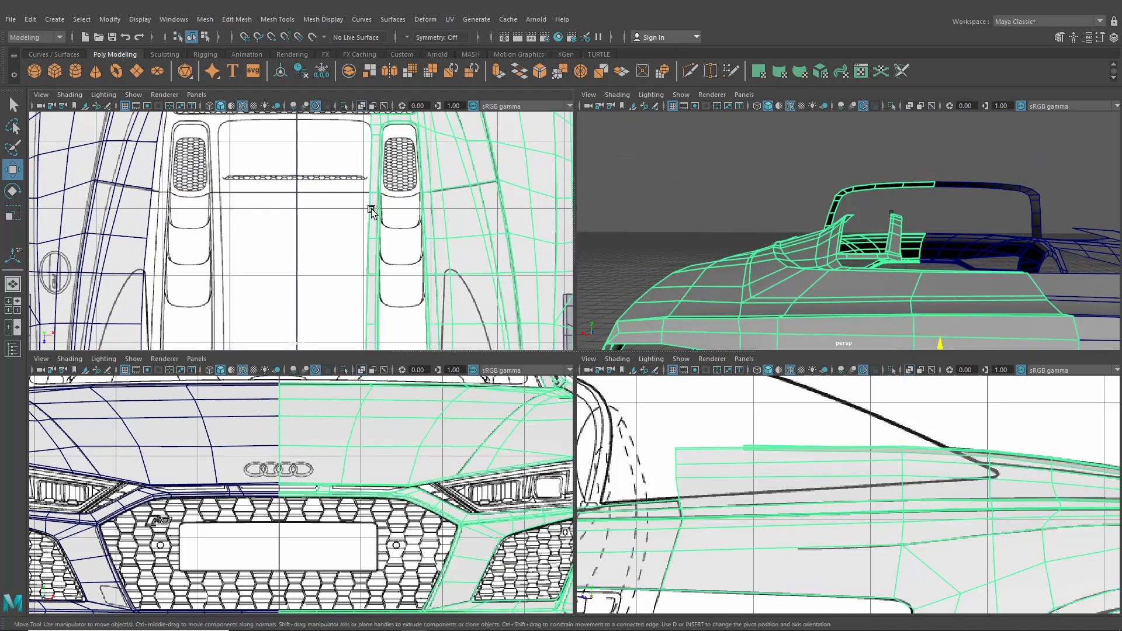
{"action": "right_click_drag", "start_coordinate": [371, 210], "coordinate": [371, 187]}
{"action": "left_click", "coordinate": [370, 205]}
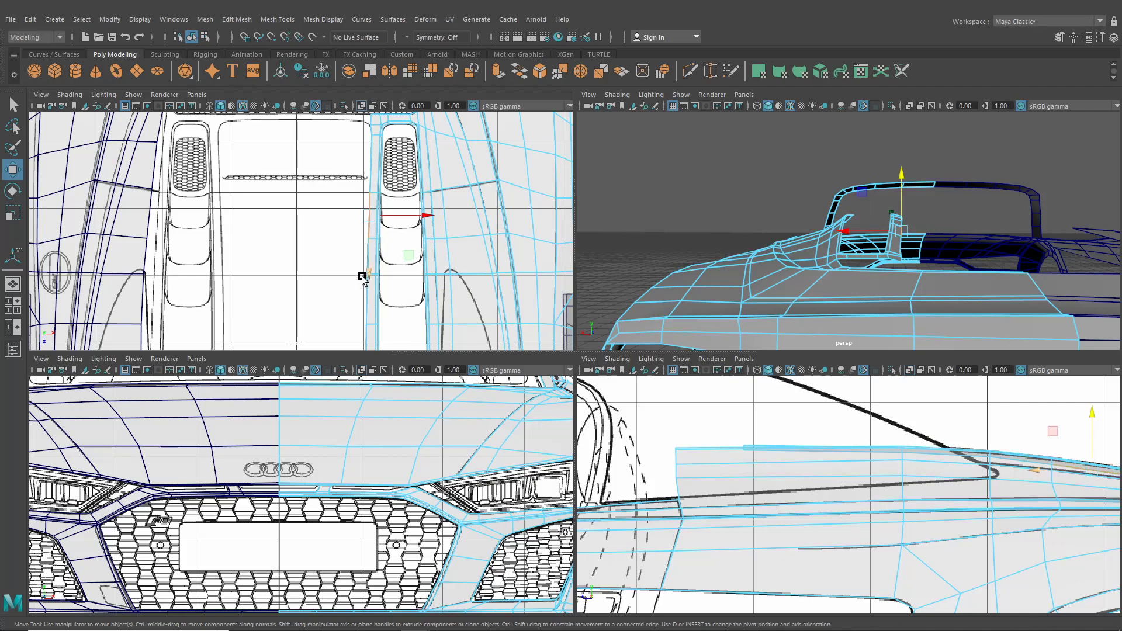
{"action": "left_click", "coordinate": [368, 305]}
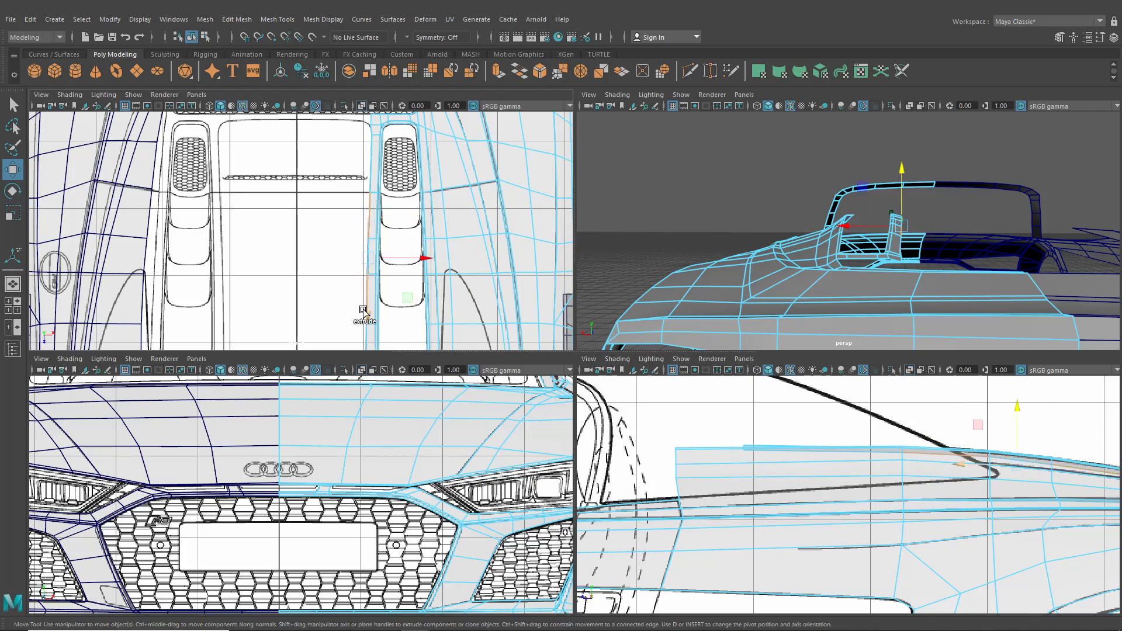
{"action": "middle_click_drag", "start_coordinate": [364, 264], "coordinate": [353, 202], "text": "alt"}
{"action": "left_click", "coordinate": [355, 243]}
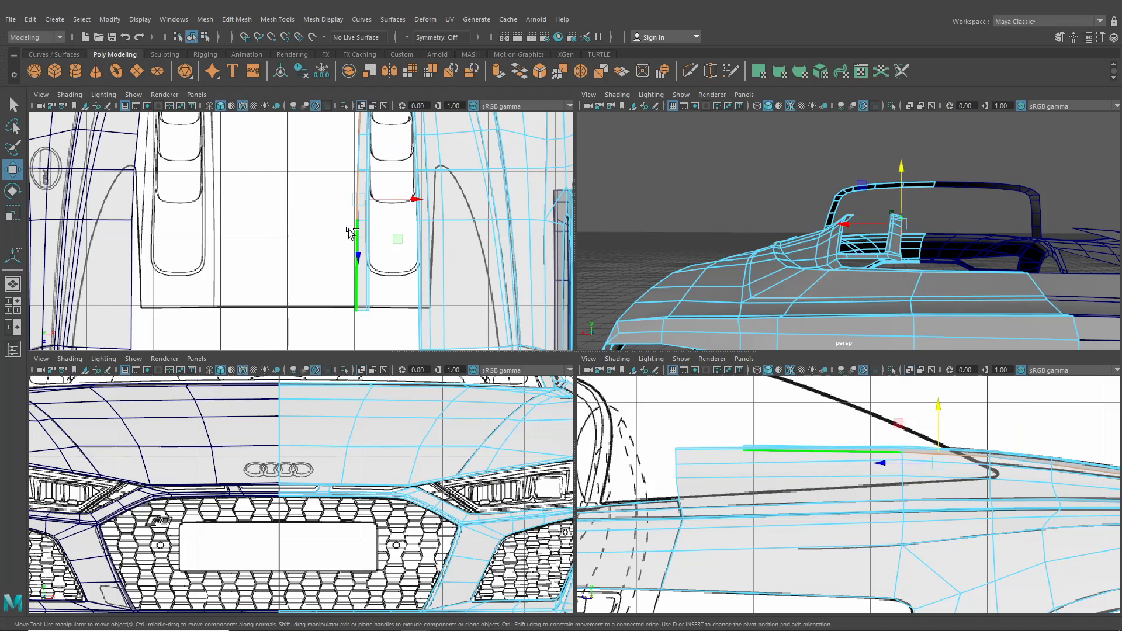
{"action": "key", "text": "ctrl+e"}
{"action": "scroll", "coordinate": [378, 290], "scroll_direction": "down", "scroll_amount": 2}
{"action": "key", "text": "F8"}
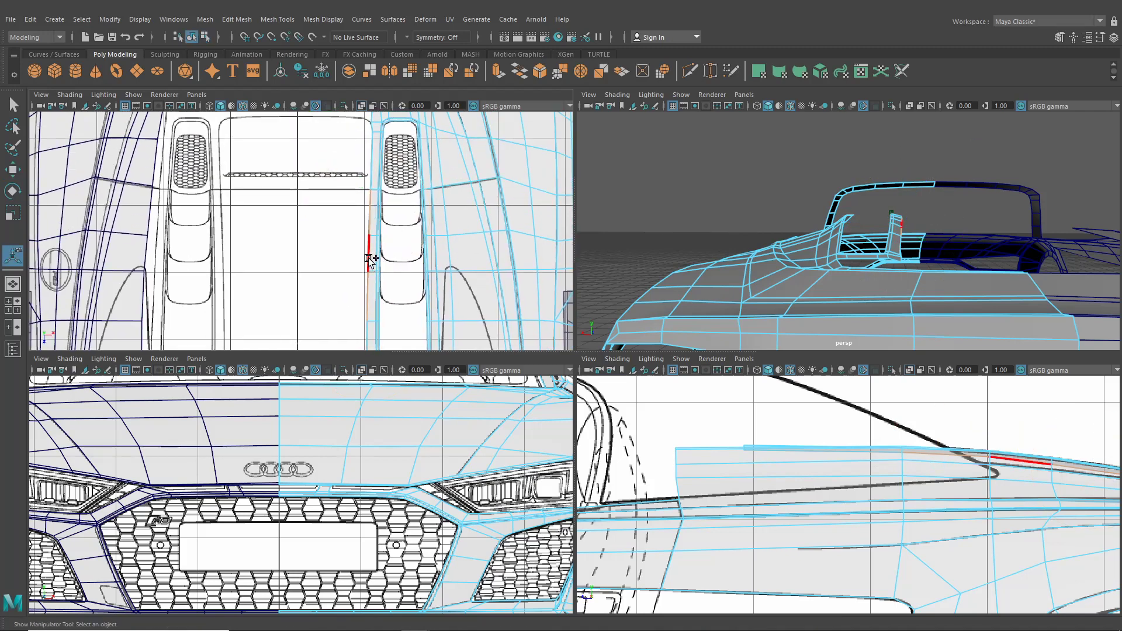
Complete the selection of the strip's border edges beside the central panel and enlarge the top view around the panel
{"action": "left_click", "coordinate": [368, 257], "text": "shift"}
{"action": "mouse_move", "coordinate": [365, 273]}
{"action": "middle_mouse_down", "text": "alt"}
{"action": "mouse_move", "coordinate": [364, 210]}
{"action": "mouse_move", "coordinate": [342, 238]}
{"action": "mouse_move", "coordinate": [345, 275]}
{"action": "middle_mouse_up", "text": "alt"}
{"action": "left_click", "coordinate": [364, 285], "text": "shift"}
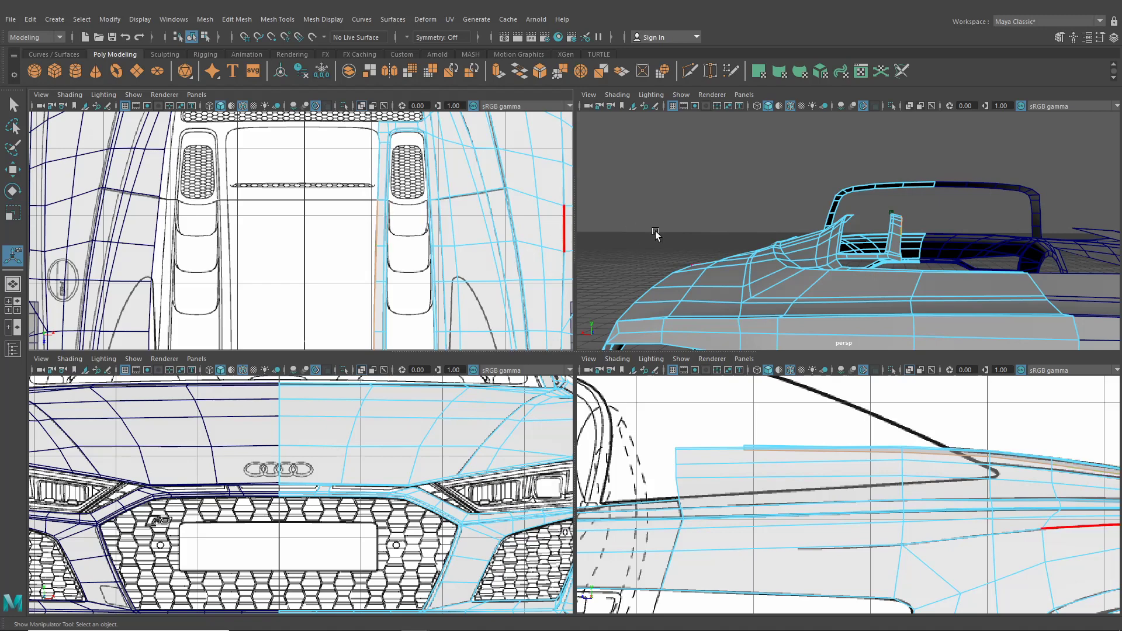
{"action": "key", "text": "space"}
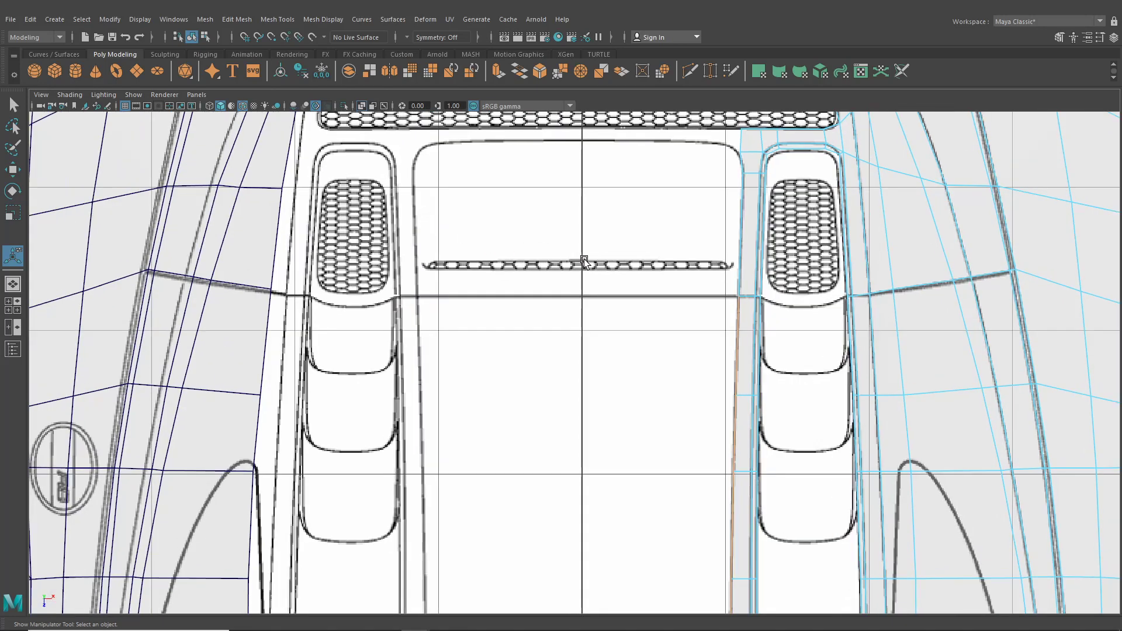
{"action": "middle_click_drag", "start_coordinate": [584, 260], "coordinate": [584, 291], "text": "alt"}
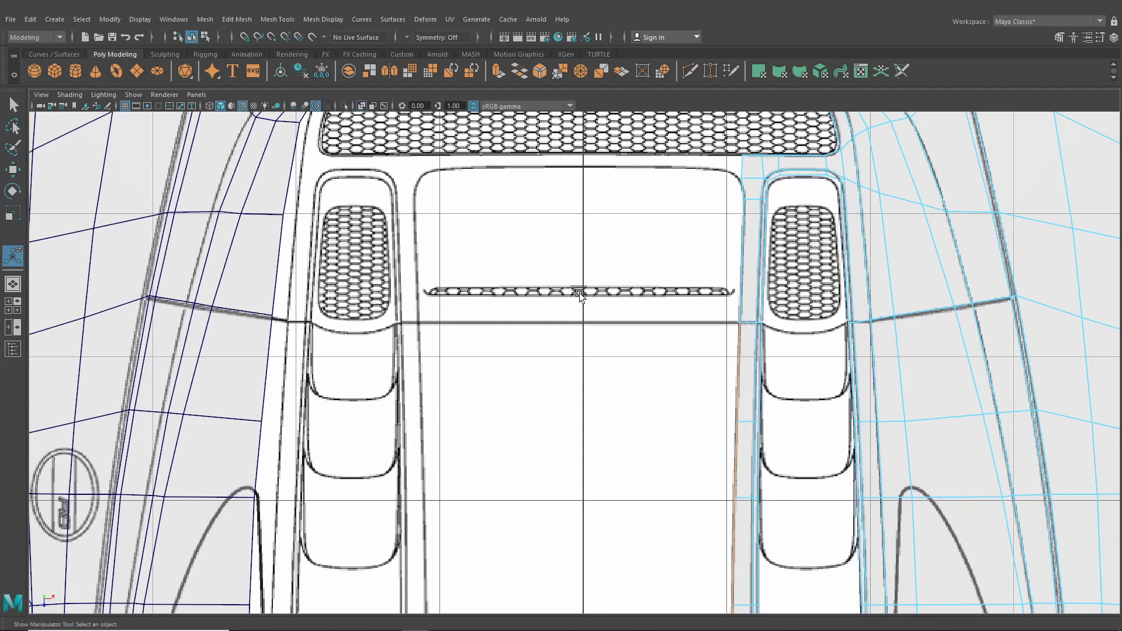
Extrude the short inner edge just below the wide mesh grille horizontally, ending just short of the blueprint's centreline
{"action": "middle_click_drag", "start_coordinate": [746, 391], "coordinate": [686, 373], "text": "alt"}
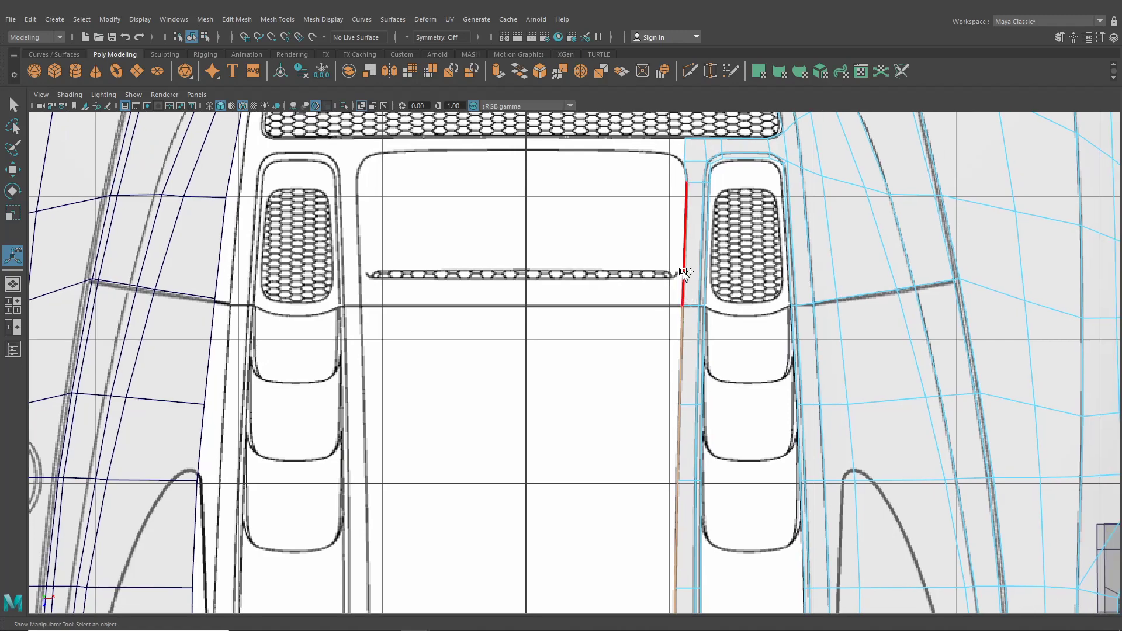
{"action": "middle_click_drag", "start_coordinate": [673, 231], "coordinate": [618, 335], "text": "alt"}
{"action": "right_click_drag", "start_coordinate": [636, 261], "coordinate": [635, 228]}
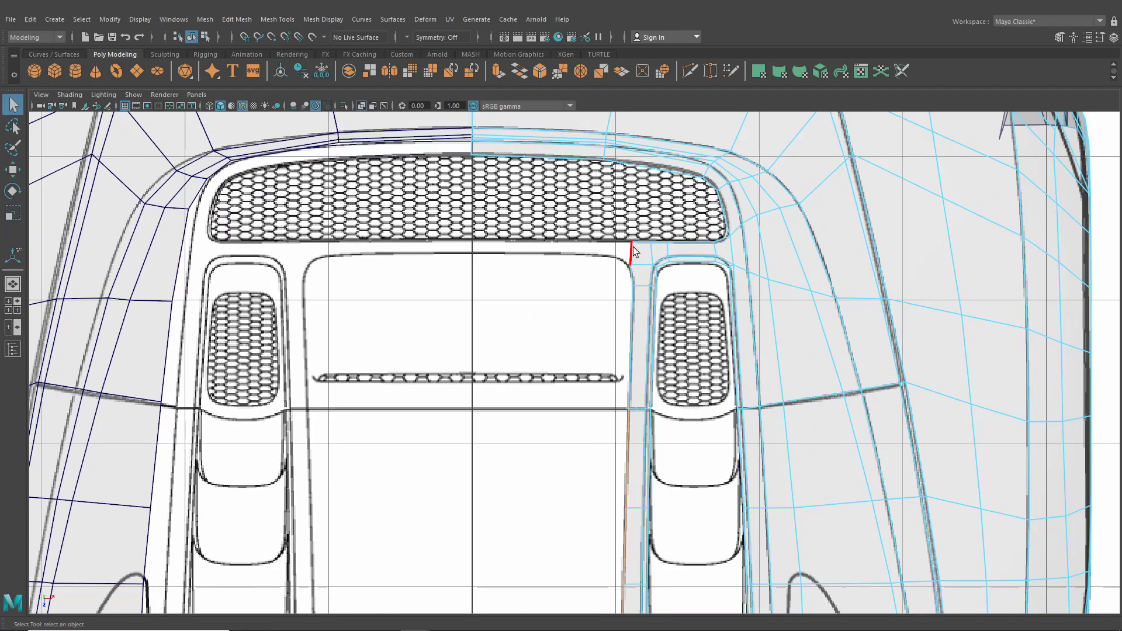
{"action": "key", "text": "ctrl+e"}
{"action": "middle_click_drag", "start_coordinate": [632, 253], "coordinate": [601, 330], "text": "alt"}
{"action": "right_click_drag", "start_coordinate": [601, 331], "coordinate": [677, 259], "text": "alt"}
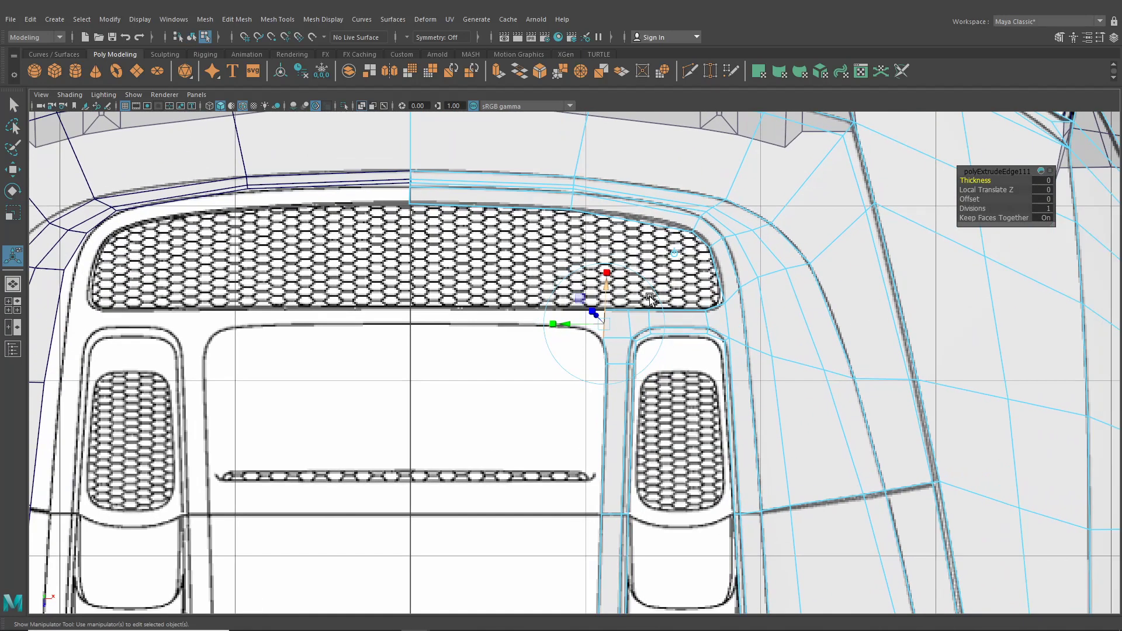
{"action": "left_click_drag", "start_coordinate": [619, 325], "coordinate": [446, 325]}
Snap the extruded strip's two end vertices to the centreline and move the lower one up to the blueprint panel outline
{"action": "right_click_drag", "start_coordinate": [508, 297], "coordinate": [467, 299]}
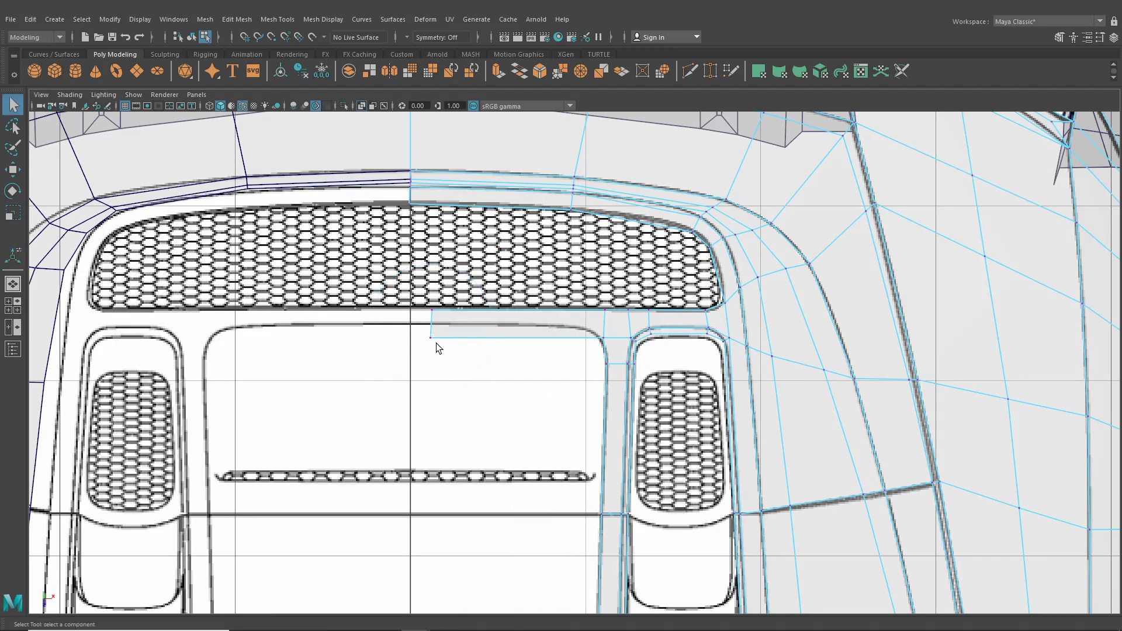
{"action": "left_click", "coordinate": [10, 174]}
{"action": "key", "text": "x"}
{"action": "left_click_drag", "start_coordinate": [461, 340], "coordinate": [399, 339]}
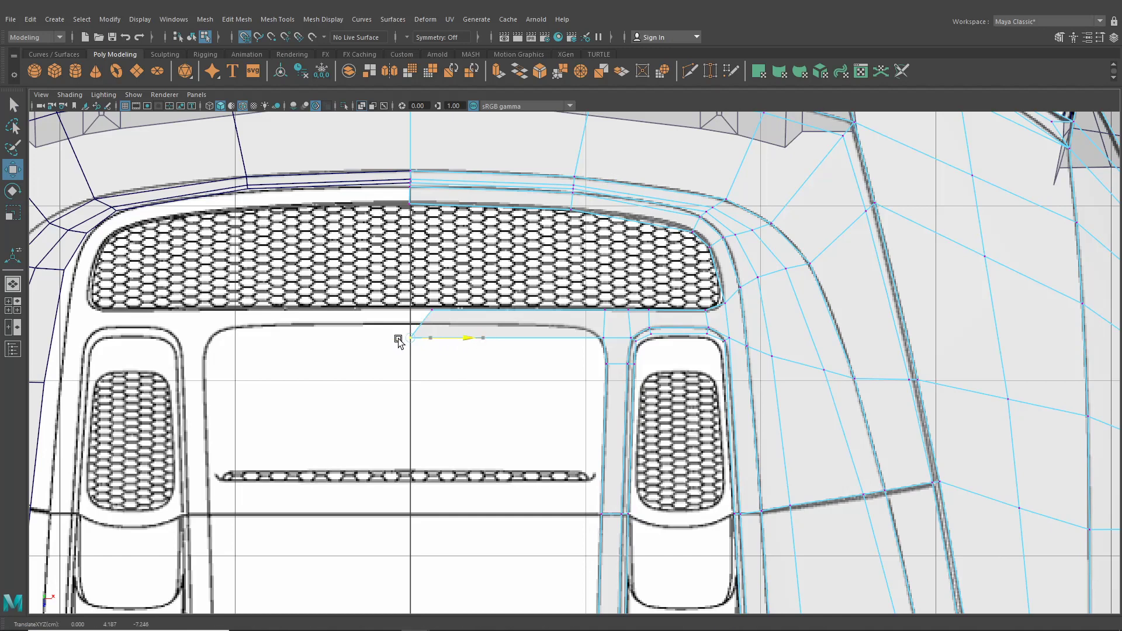
{"action": "mouse_move", "coordinate": [420, 297]}
{"action": "left_mouse_down"}
{"action": "mouse_move", "coordinate": [456, 315]}
{"action": "mouse_move", "coordinate": [433, 314]}
{"action": "left_mouse_up"}
{"action": "key", "text": "x"}
{"action": "left_click_drag", "start_coordinate": [422, 354], "coordinate": [387, 327]}
{"action": "left_click_drag", "start_coordinate": [409, 354], "coordinate": [409, 341]}
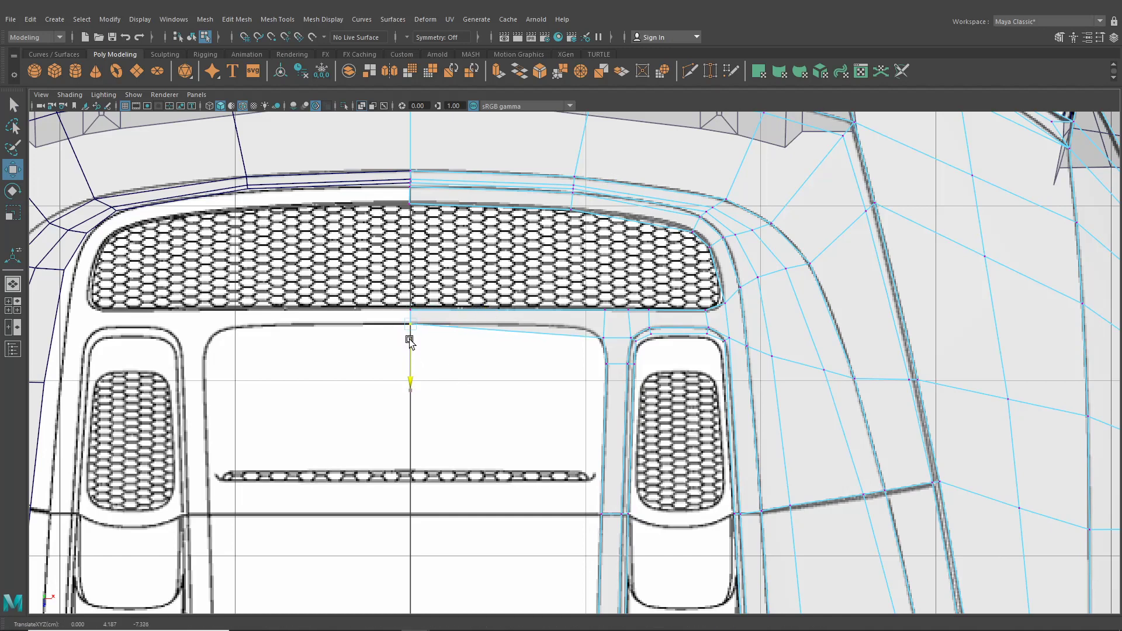
Switch to the four-view layout and change the front view to the back view, centred on the new strip's end vertex
{"action": "left_click", "coordinate": [17, 308]}
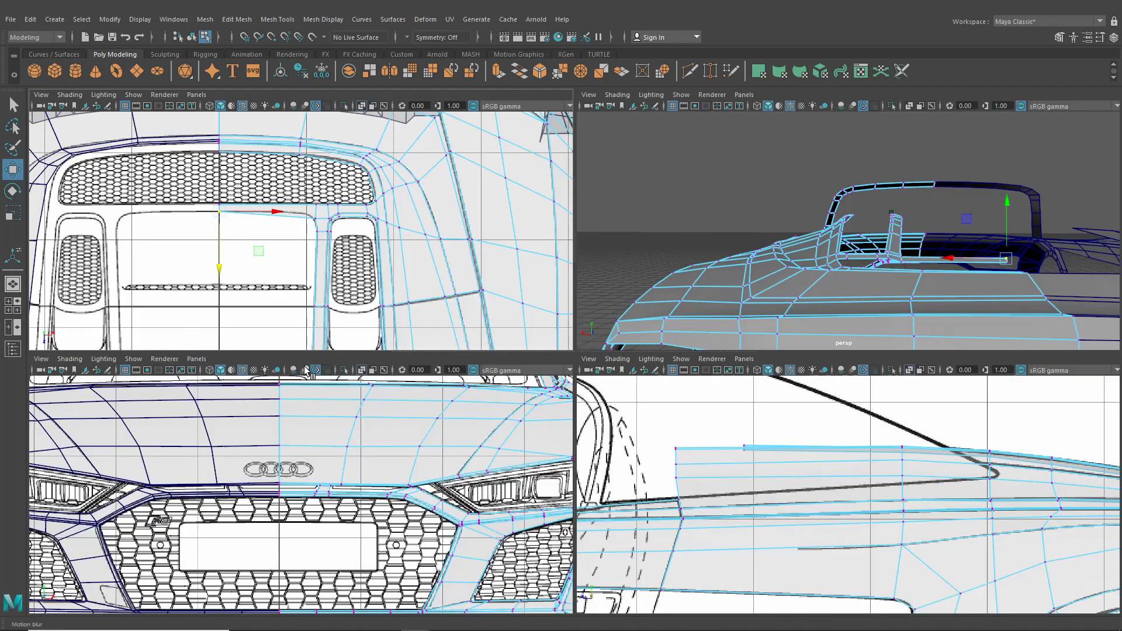
{"action": "left_click", "coordinate": [201, 364]}
{"action": "mouse_move", "coordinate": [246, 405]}
{"action": "left_click", "coordinate": [345, 403]}
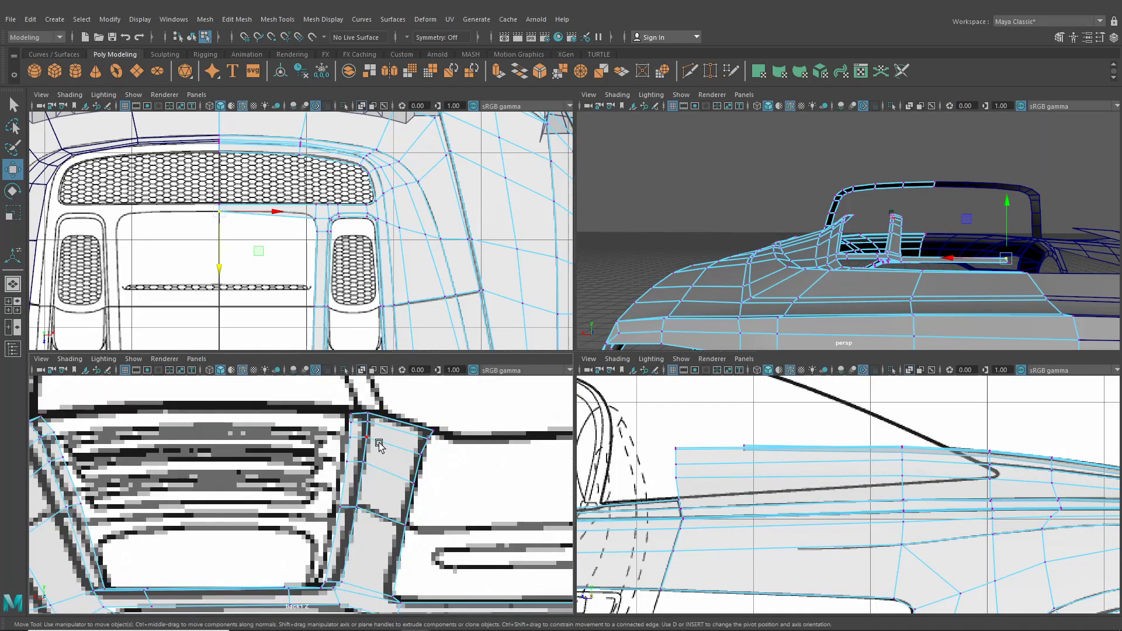
{"action": "middle_click_drag", "start_coordinate": [468, 538], "coordinate": [146, 439], "text": "alt"}
{"action": "middle_click_drag", "start_coordinate": [452, 493], "coordinate": [360, 476], "text": "alt"}
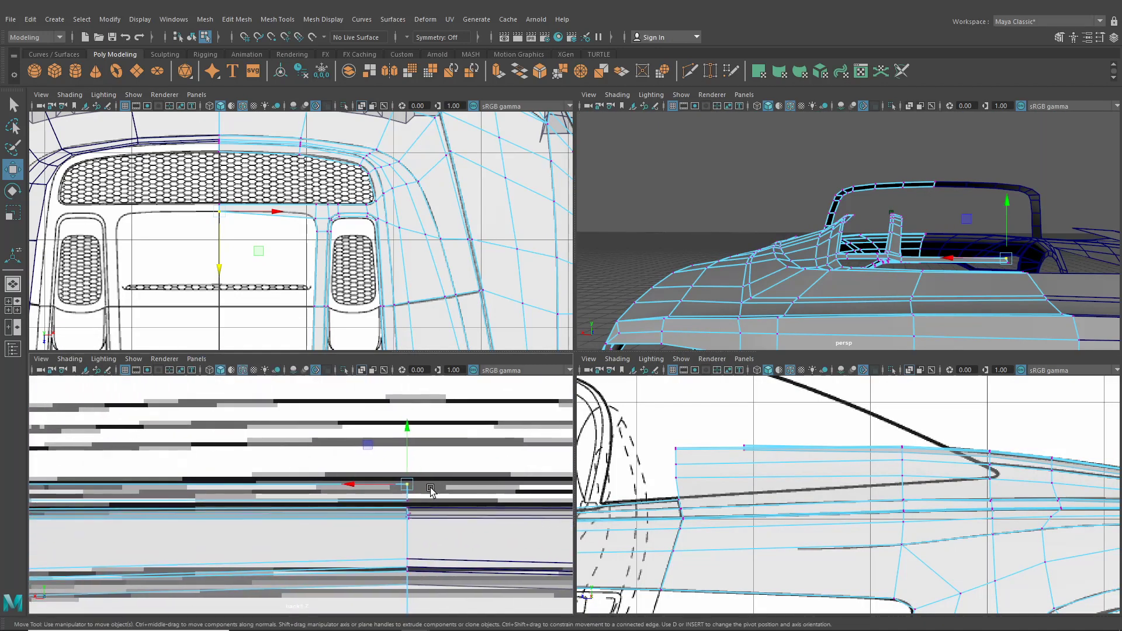
Insert an edge loop across the new strip near its outer corner and move the loop's lower vertex onto the blueprint panel outline
{"action": "middle_click_drag", "start_coordinate": [375, 257], "coordinate": [402, 267], "text": "alt"}
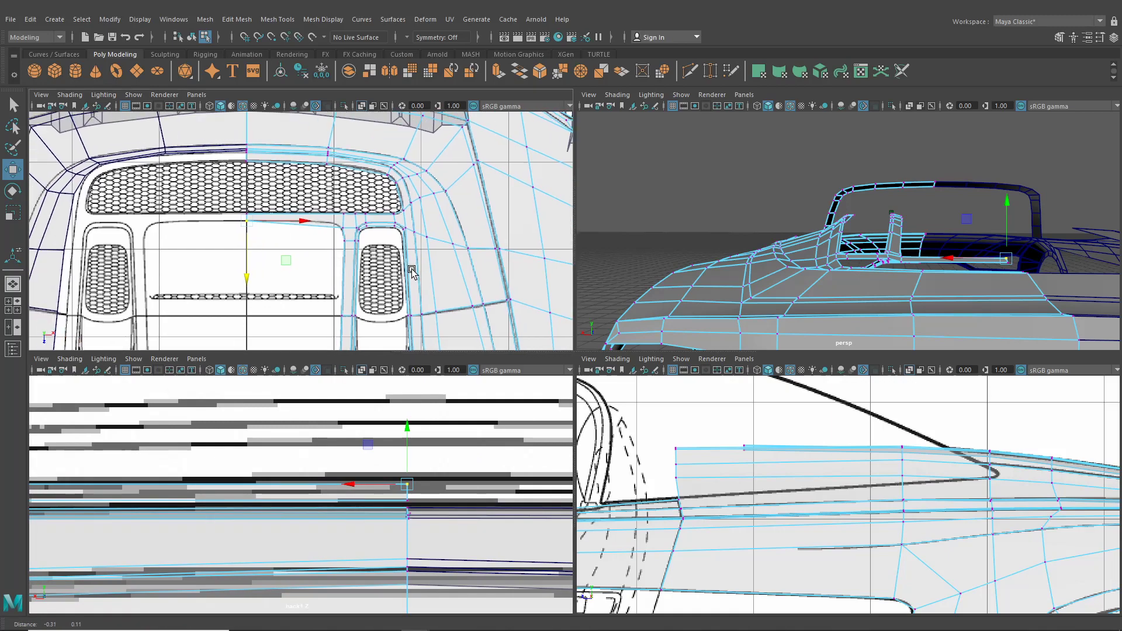
{"action": "scroll", "coordinate": [336, 152], "scroll_direction": "up", "scroll_amount": 2}
{"action": "left_click", "coordinate": [281, 21]}
{"action": "left_click", "coordinate": [299, 108]}
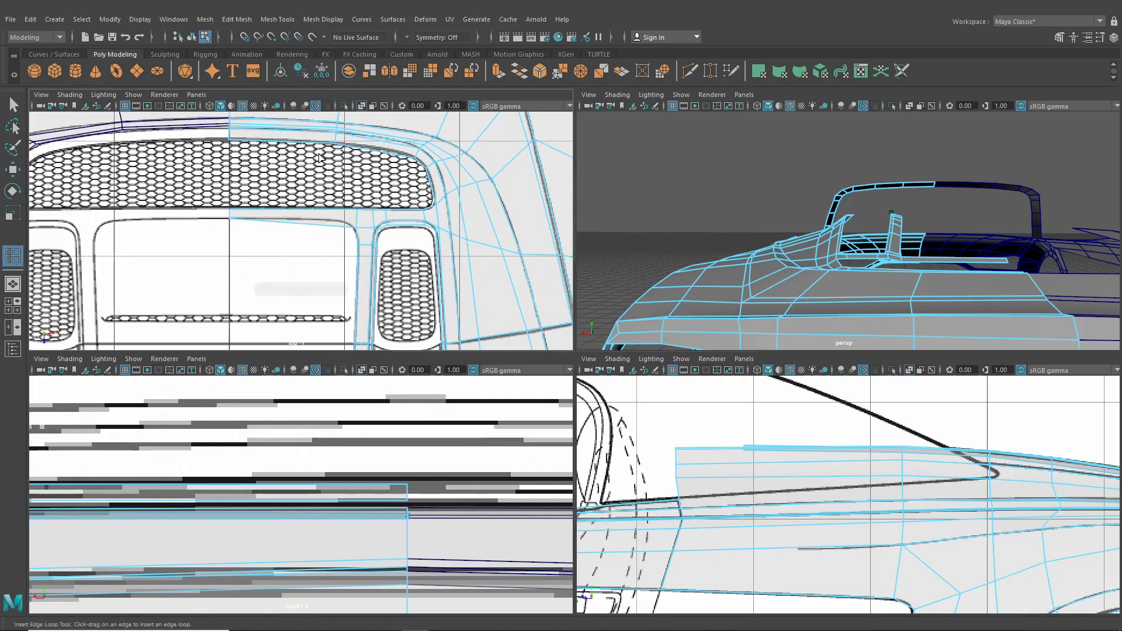
{"action": "scroll", "coordinate": [377, 233], "scroll_direction": "up", "scroll_amount": 2}
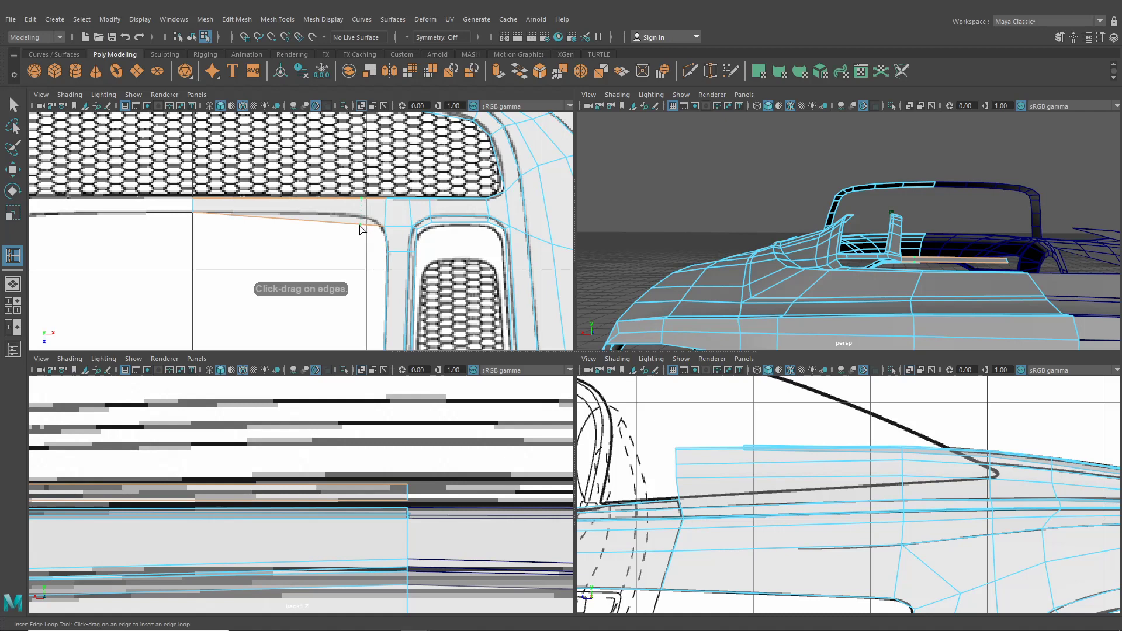
{"action": "left_click", "coordinate": [358, 226]}
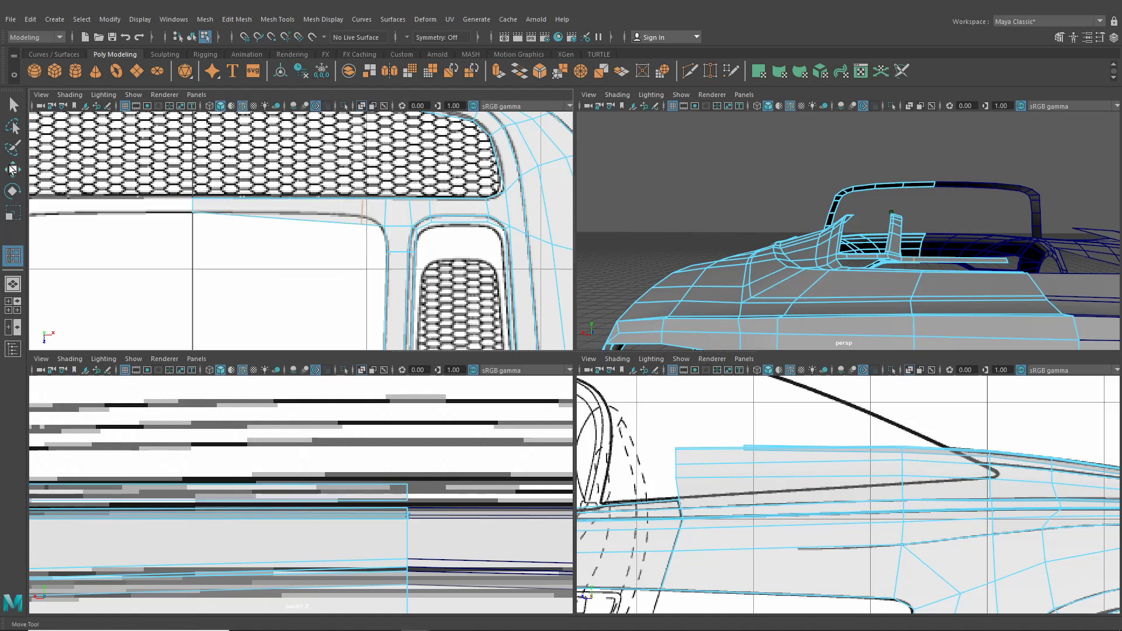
{"action": "key", "text": "w"}
{"action": "right_click_drag", "start_coordinate": [348, 222], "coordinate": [292, 221]}
{"action": "left_click", "coordinate": [362, 219]}
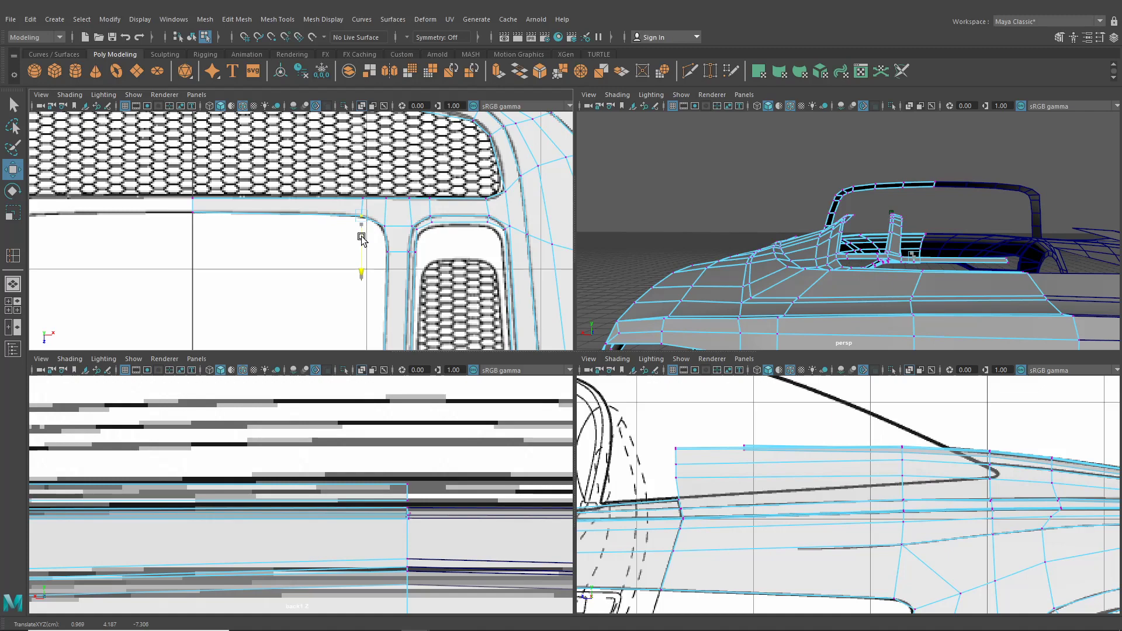
Extrude the inner border edges from the centreline around the corner and down the full side strip, offsetting them slightly inward
{"action": "scroll", "coordinate": [362, 257], "scroll_direction": "down", "scroll_amount": 6}
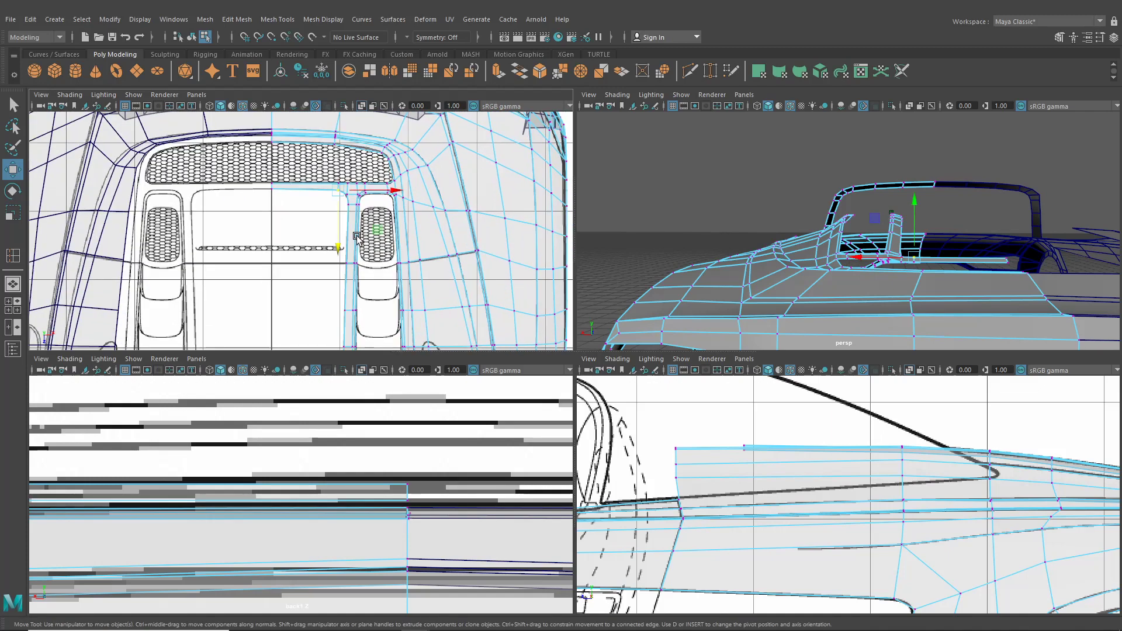
{"action": "right_click_drag", "start_coordinate": [354, 239], "coordinate": [351, 199]}
{"action": "scroll", "coordinate": [321, 183], "scroll_direction": "up", "scroll_amount": 4}
{"action": "left_click", "coordinate": [315, 159]}
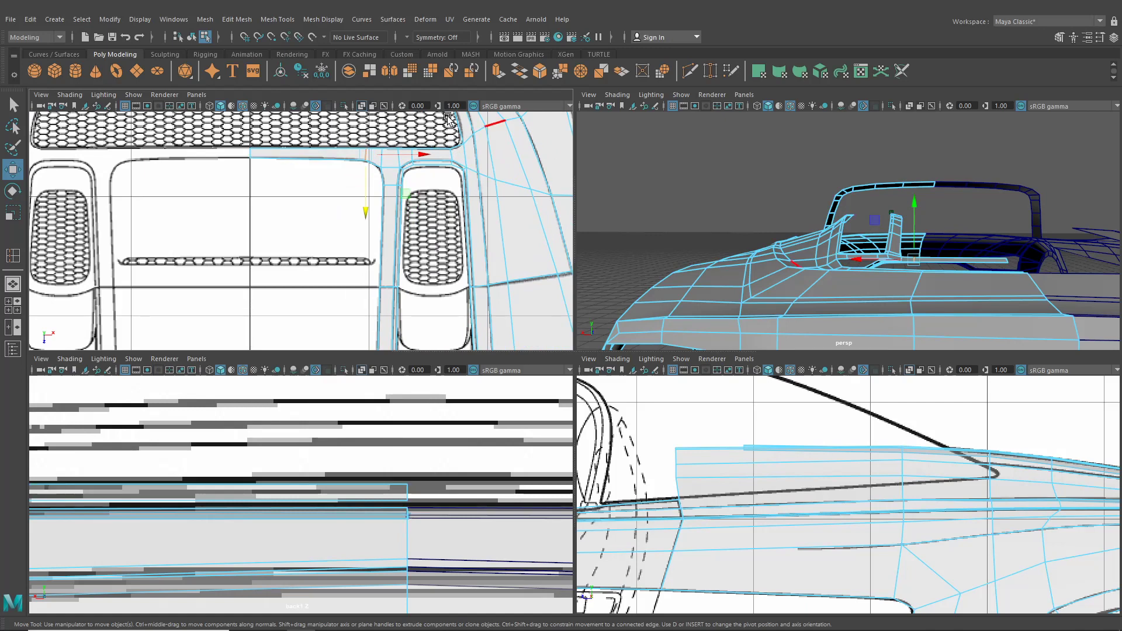
{"action": "left_click", "coordinate": [359, 150]}
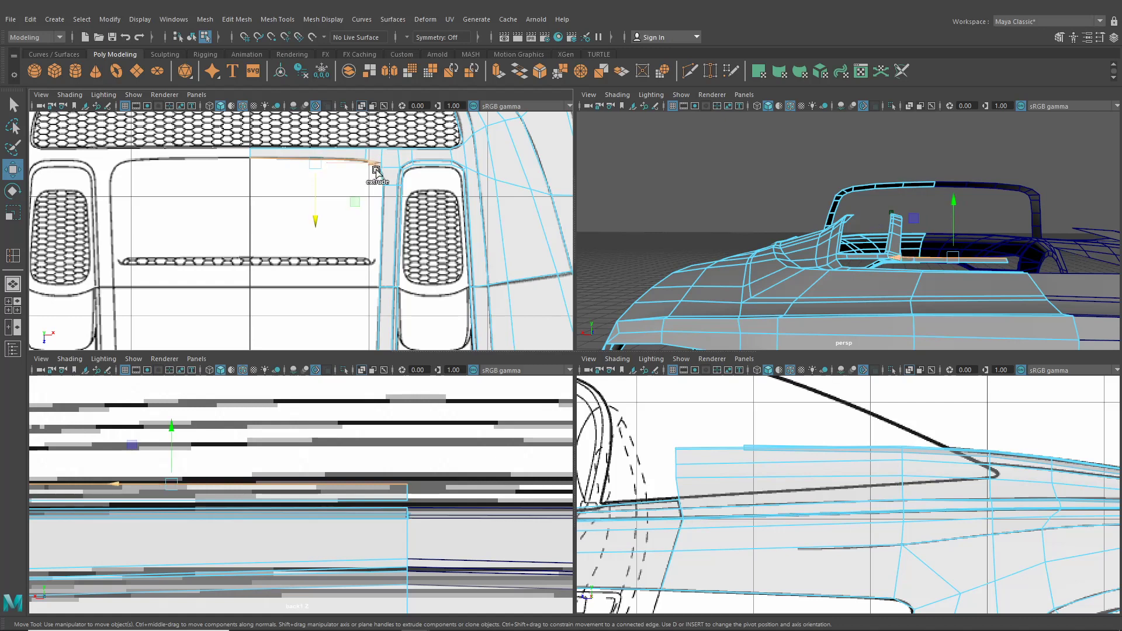
{"action": "left_click", "coordinate": [384, 195], "text": "shift"}
{"action": "middle_click_drag", "start_coordinate": [378, 282], "coordinate": [370, 229], "text": "alt"}
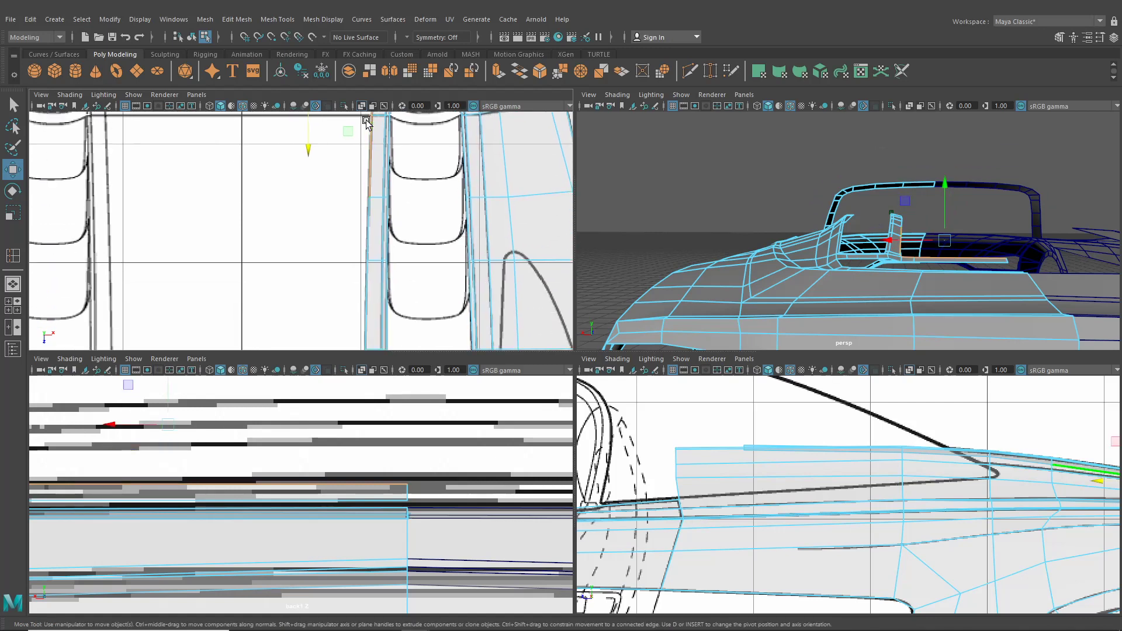
{"action": "right_click_drag", "start_coordinate": [370, 229], "coordinate": [345, 215], "text": "alt"}
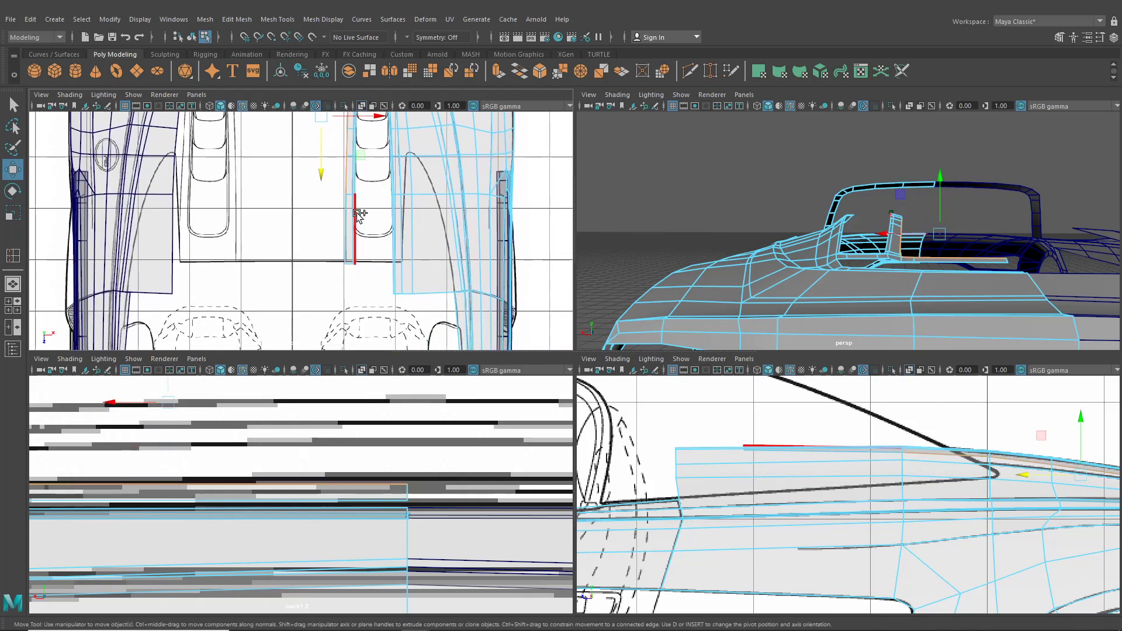
{"action": "left_click", "coordinate": [344, 214], "text": "shift"}
{"action": "middle_click_drag", "start_coordinate": [345, 206], "coordinate": [387, 322], "text": "alt"}
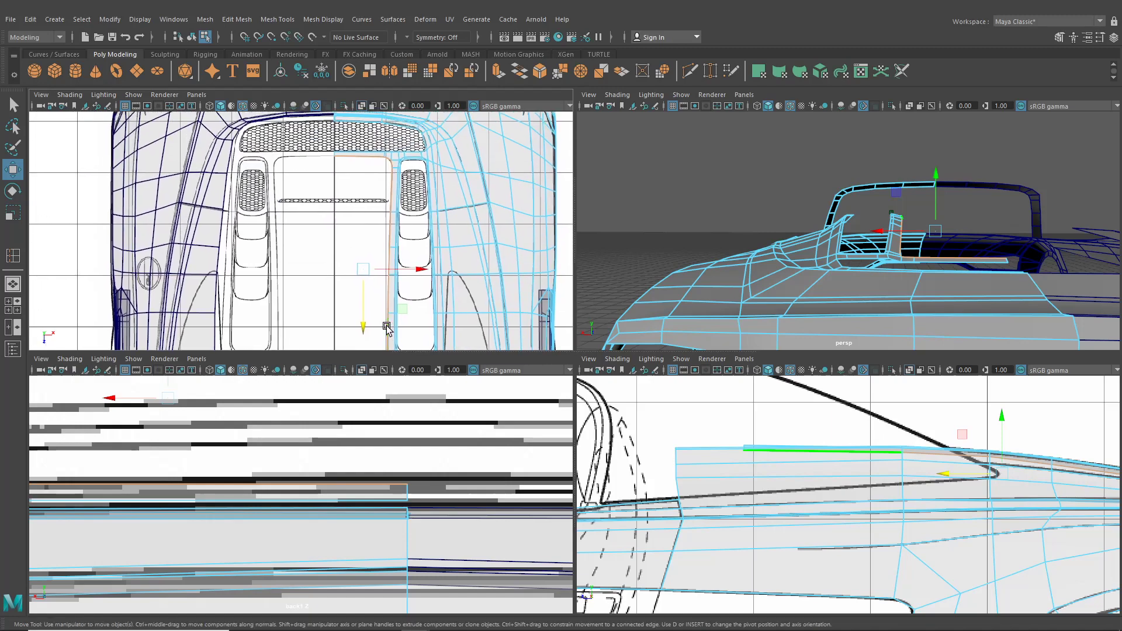
{"action": "scroll", "coordinate": [386, 297], "scroll_direction": "up", "scroll_amount": 2}
{"action": "scroll", "coordinate": [427, 224], "scroll_direction": "up", "scroll_amount": 1}
{"action": "middle_click_drag", "start_coordinate": [427, 210], "coordinate": [365, 240], "text": "alt"}
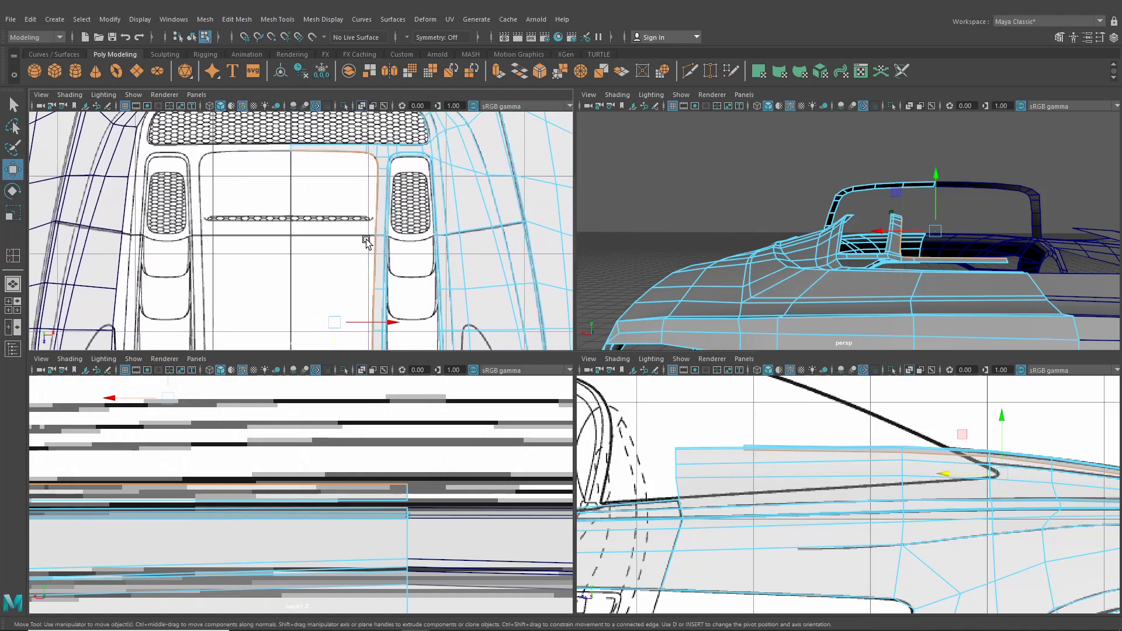
{"action": "scroll", "coordinate": [366, 241], "scroll_direction": "up", "scroll_amount": 1}
{"action": "scroll", "coordinate": [366, 241], "scroll_direction": "up", "scroll_amount": 1}
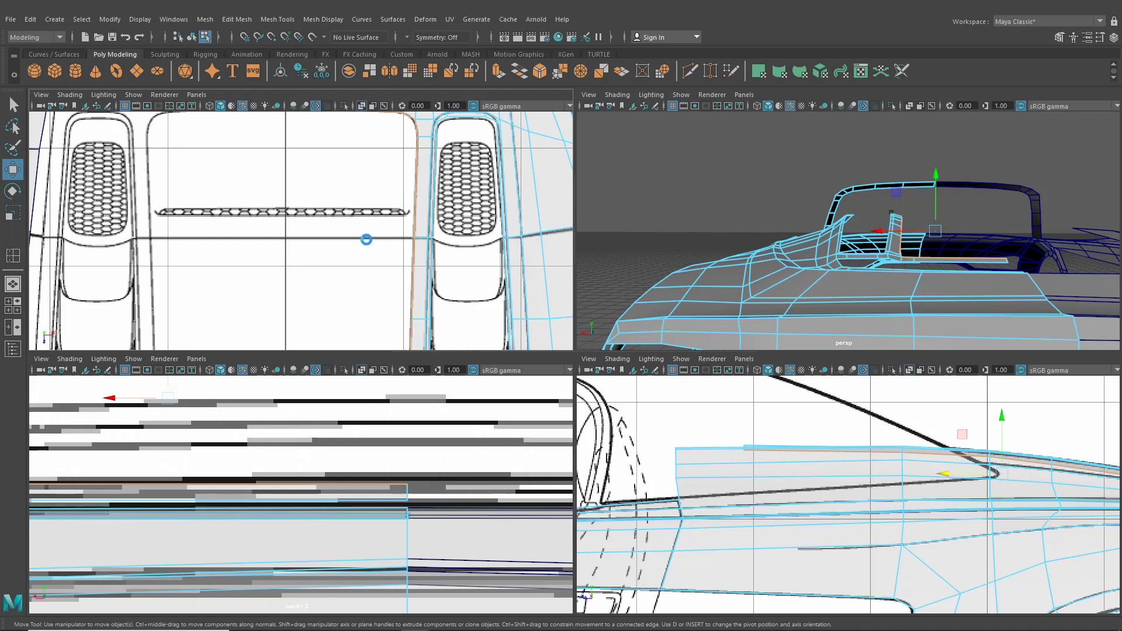
{"action": "key", "text": "ctrl+e"}
{"action": "middle_click_drag", "start_coordinate": [378, 175], "coordinate": [368, 242], "text": "alt"}
{"action": "left_click_drag", "start_coordinate": [370, 199], "coordinate": [363, 201]}
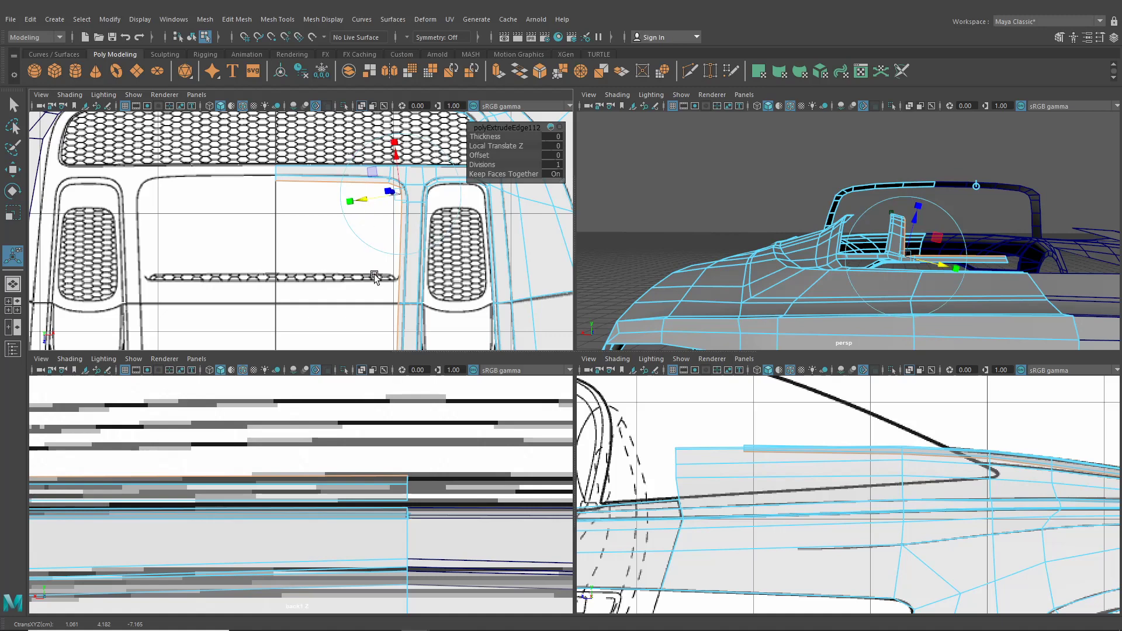
Adjust the height of the extruded border vertex where the side strip meets the horizontal panel line below the slotted vent
{"action": "left_click_drag", "start_coordinate": [883, 273], "coordinate": [841, 252], "text": "alt"}
{"action": "scroll", "coordinate": [841, 252], "scroll_direction": "up", "scroll_amount": 2}
{"action": "middle_click_drag", "start_coordinate": [865, 247], "coordinate": [784, 222], "text": "alt"}
{"action": "left_click_drag", "start_coordinate": [785, 222], "coordinate": [809, 202], "text": "alt"}
{"action": "left_click_drag", "start_coordinate": [812, 251], "coordinate": [819, 237], "text": "alt"}
{"action": "middle_click_drag", "start_coordinate": [819, 237], "coordinate": [828, 242], "text": "alt"}
{"action": "left_click_drag", "start_coordinate": [828, 242], "coordinate": [831, 263], "text": "alt"}
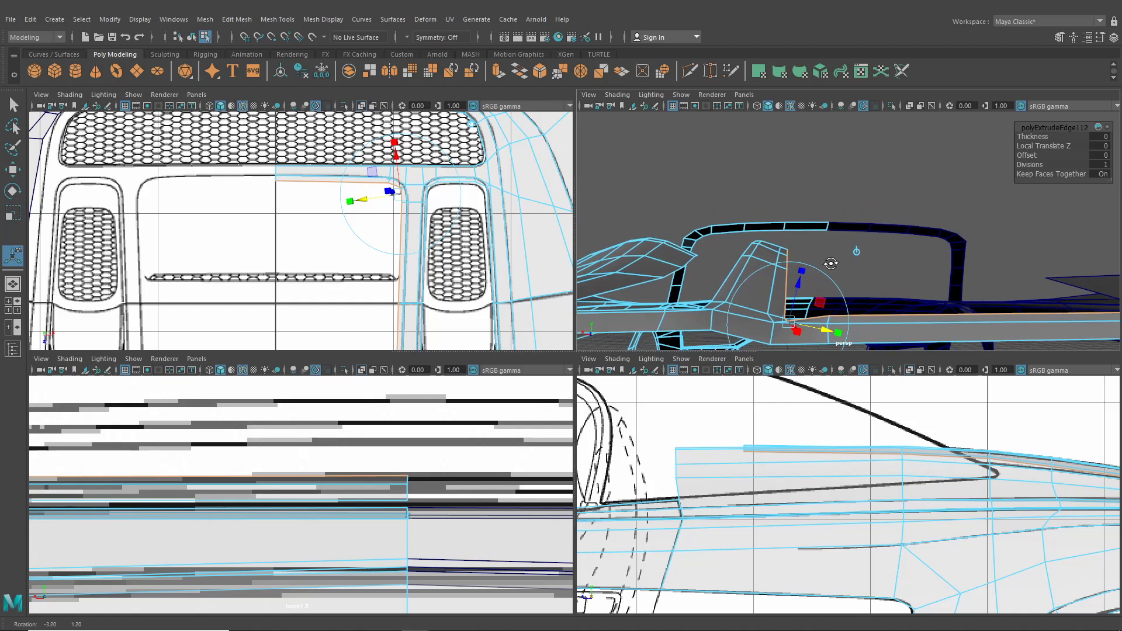
{"action": "right_click_drag", "start_coordinate": [751, 256], "coordinate": [722, 259]}
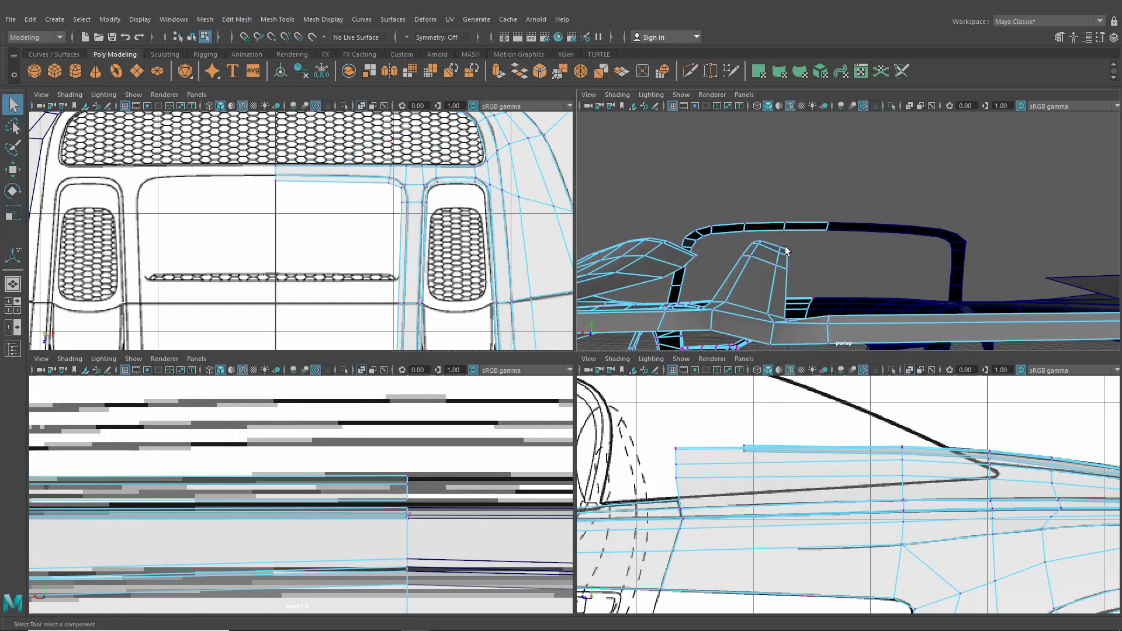
{"action": "left_click", "coordinate": [13, 170]}
{"action": "left_click_drag", "start_coordinate": [788, 206], "coordinate": [787, 208]}
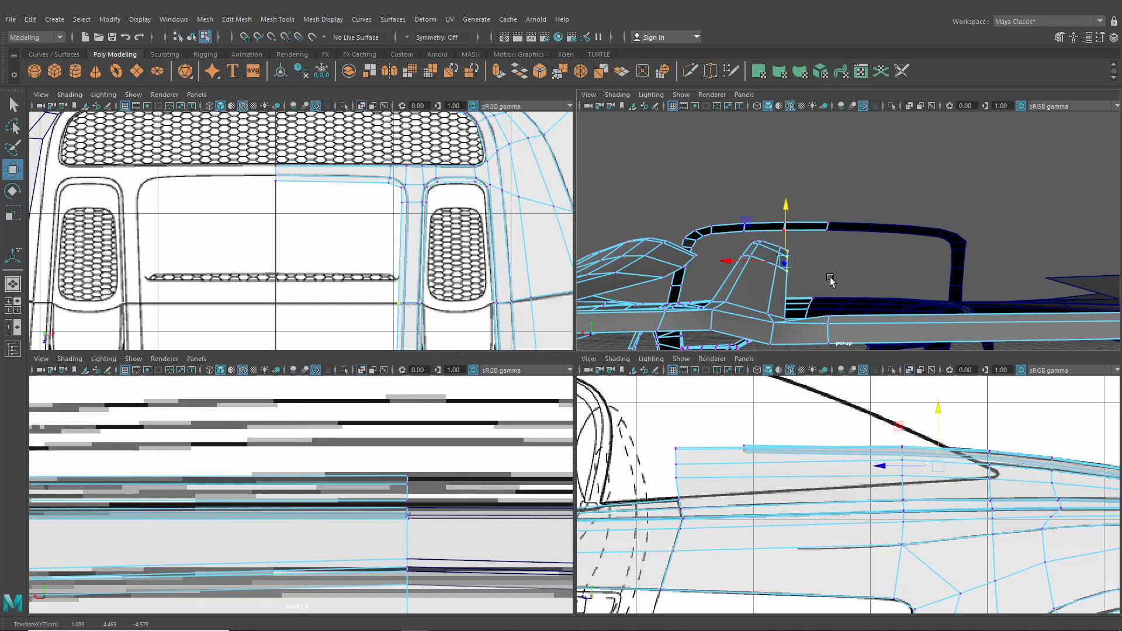
Adjust the heights of the extruded border's vertices at the corner and at the centreline to even out the lip
{"action": "left_click", "coordinate": [829, 317]}
{"action": "mouse_move", "coordinate": [827, 318]}
{"action": "left_mouse_down", "text": "alt"}
{"action": "mouse_move", "coordinate": [804, 342]}
{"action": "mouse_move", "coordinate": [694, 342]}
{"action": "mouse_move", "coordinate": [758, 229]}
{"action": "mouse_move", "coordinate": [679, 260]}
{"action": "left_mouse_up", "text": "alt"}
{"action": "mouse_move", "coordinate": [875, 183]}
{"action": "left_mouse_down", "text": "alt"}
{"action": "mouse_move", "coordinate": [879, 196]}
{"action": "mouse_move", "coordinate": [885, 173]}
{"action": "mouse_move", "coordinate": [900, 246]}
{"action": "mouse_move", "coordinate": [961, 275]}
{"action": "mouse_move", "coordinate": [996, 276]}
{"action": "left_mouse_up", "text": "alt"}
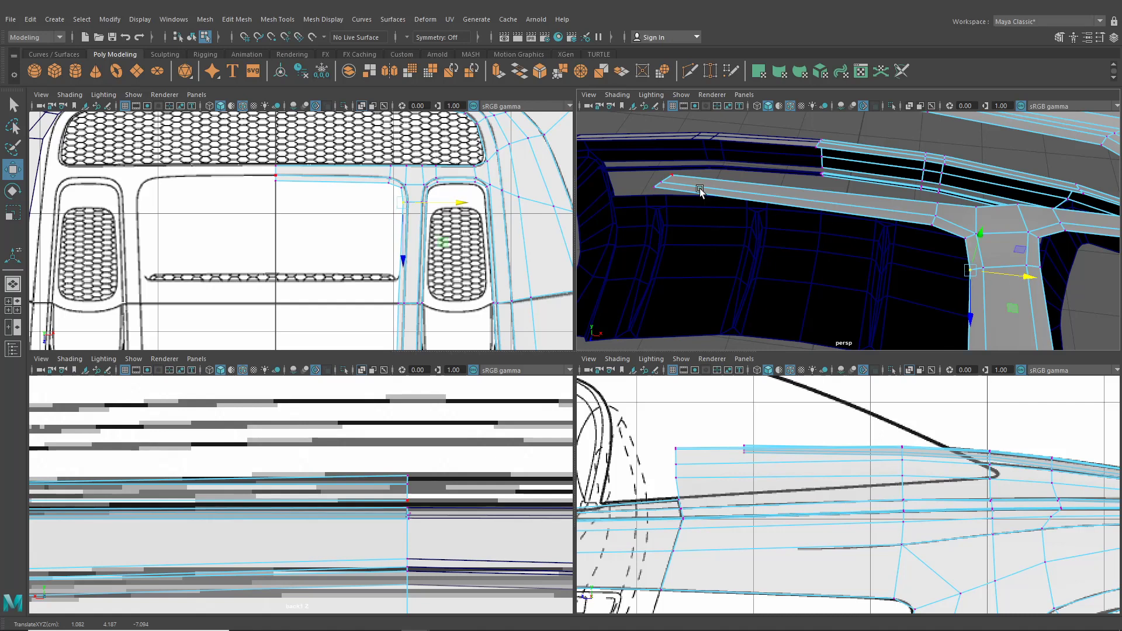
{"action": "left_click", "coordinate": [662, 184]}
{"action": "left_click_drag", "start_coordinate": [663, 183], "coordinate": [783, 172], "text": "alt"}
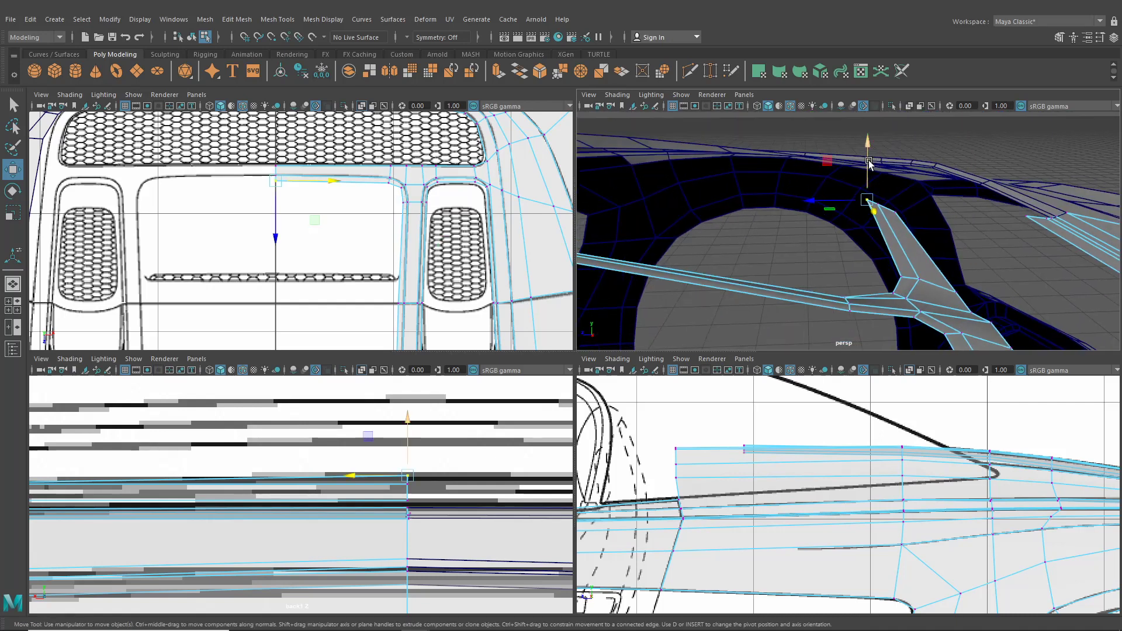
{"action": "left_click_drag", "start_coordinate": [869, 163], "coordinate": [774, 213]}
{"action": "left_click", "coordinate": [776, 262]}
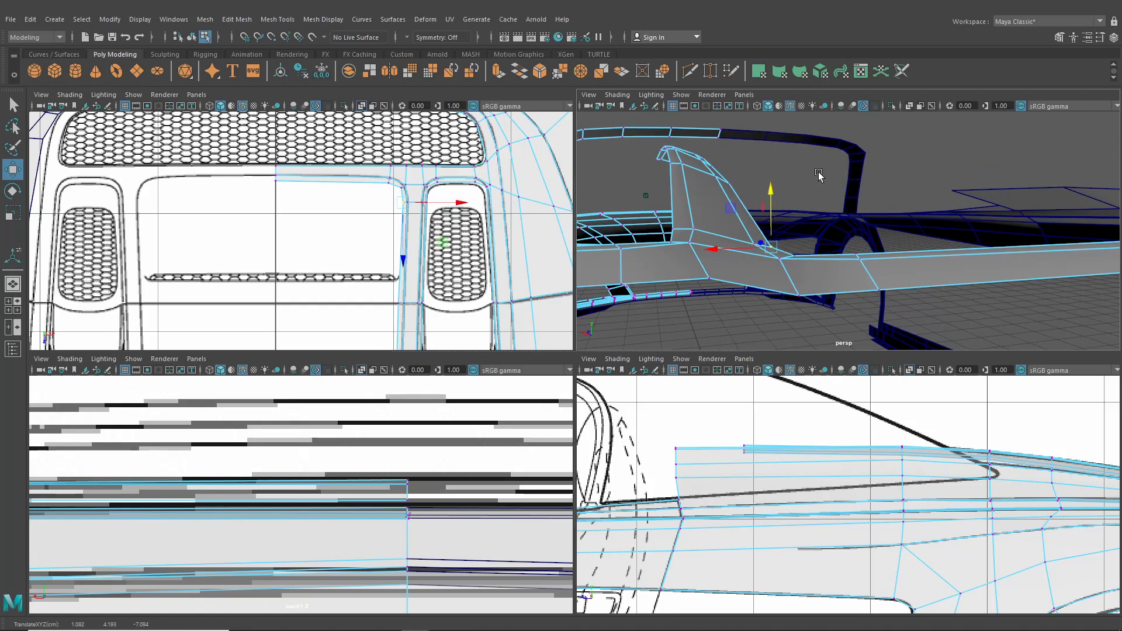
Select the open edge loop along the inner side of the extruded border
{"action": "left_click_drag", "start_coordinate": [818, 174], "coordinate": [775, 200], "text": "alt"}
{"action": "right_click_drag", "start_coordinate": [750, 195], "coordinate": [747, 166]}
{"action": "double_click", "coordinate": [758, 193]}
{"action": "left_click_drag", "start_coordinate": [758, 193], "coordinate": [842, 217], "text": "alt"}
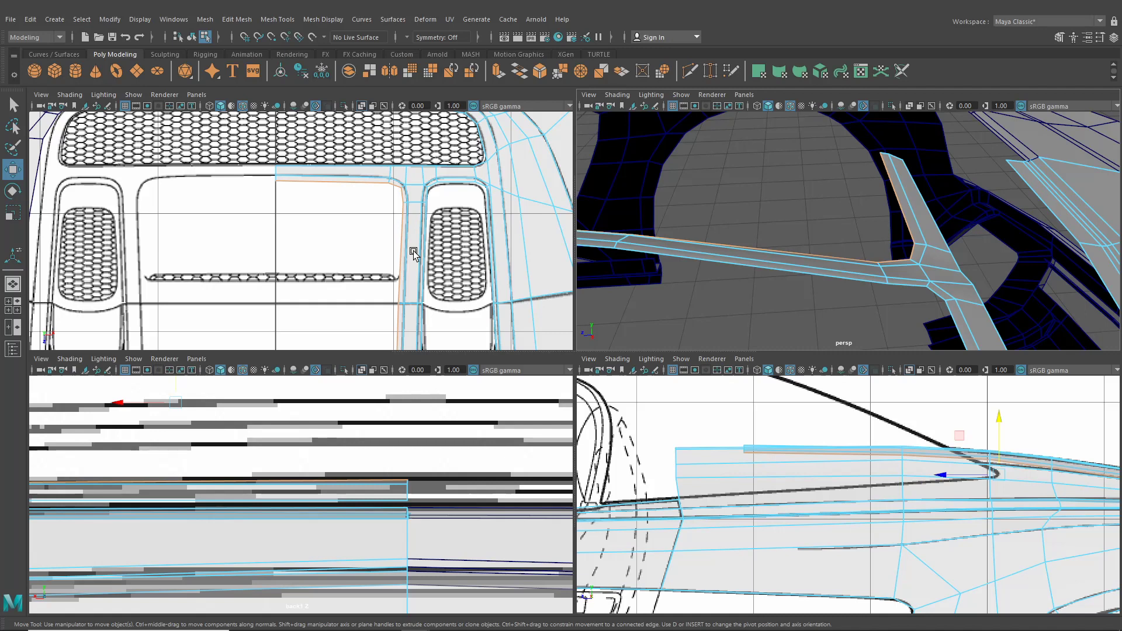
Insert an edge loop across the side strip, level with the end of the narrow slotted vent
{"action": "scroll", "coordinate": [408, 293], "scroll_direction": "up", "scroll_amount": 2}
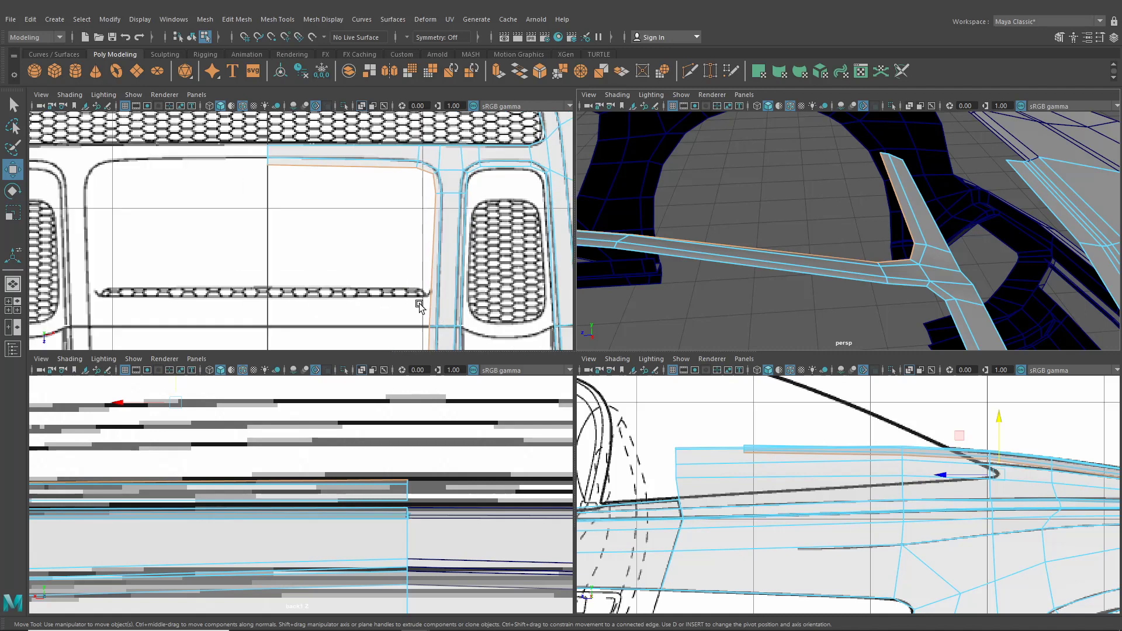
{"action": "middle_click_drag", "start_coordinate": [419, 307], "coordinate": [415, 273], "text": "alt"}
{"action": "left_click", "coordinate": [693, 72]}
{"action": "scroll", "coordinate": [410, 233], "scroll_direction": "up", "scroll_amount": 2}
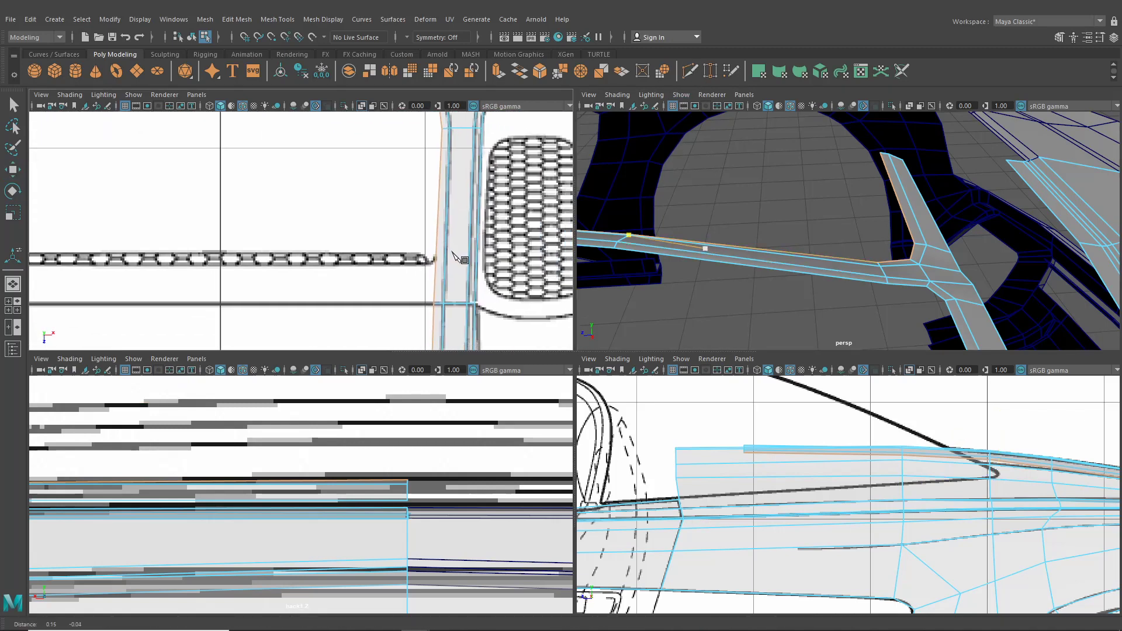
{"action": "middle_click_drag", "start_coordinate": [418, 132], "coordinate": [401, 155], "text": "alt"}
{"action": "left_click", "coordinate": [289, 19]}
{"action": "left_click", "coordinate": [359, 166]}
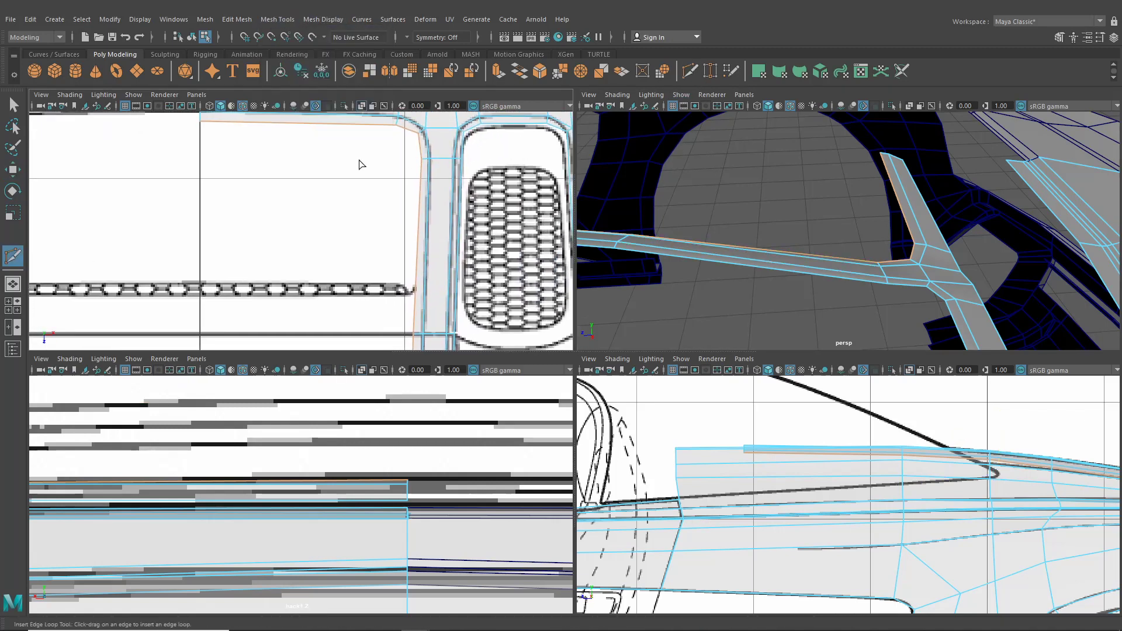
{"action": "scroll", "coordinate": [401, 256], "scroll_direction": "up", "scroll_amount": 3}
{"action": "middle_click_drag", "start_coordinate": [401, 256], "coordinate": [385, 250], "text": "alt"}
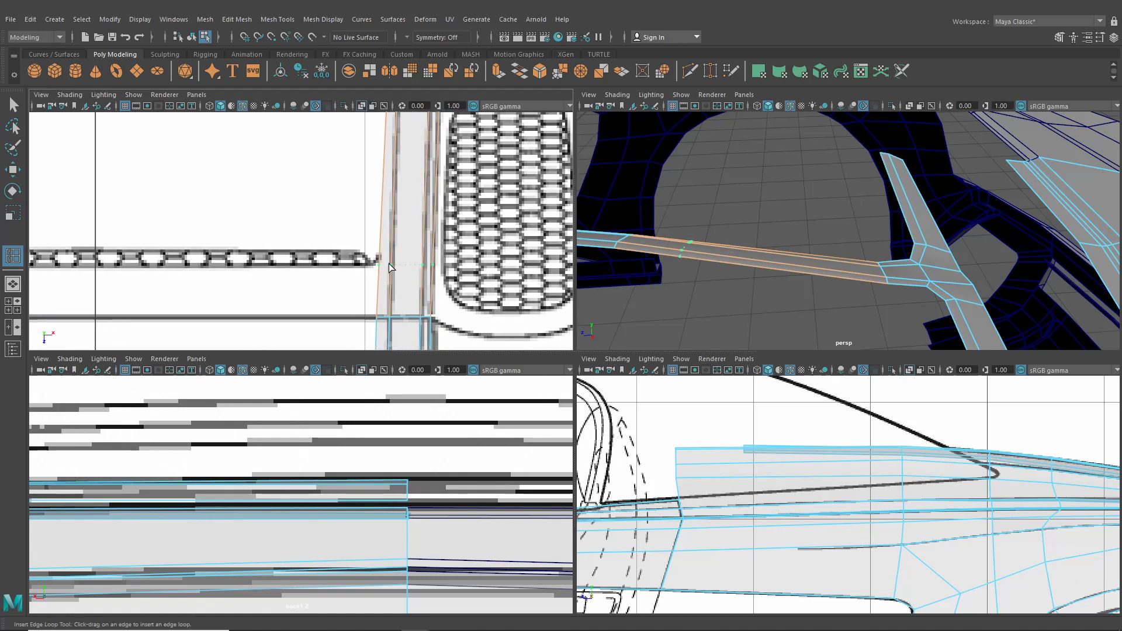
{"action": "left_click", "coordinate": [14, 104]}
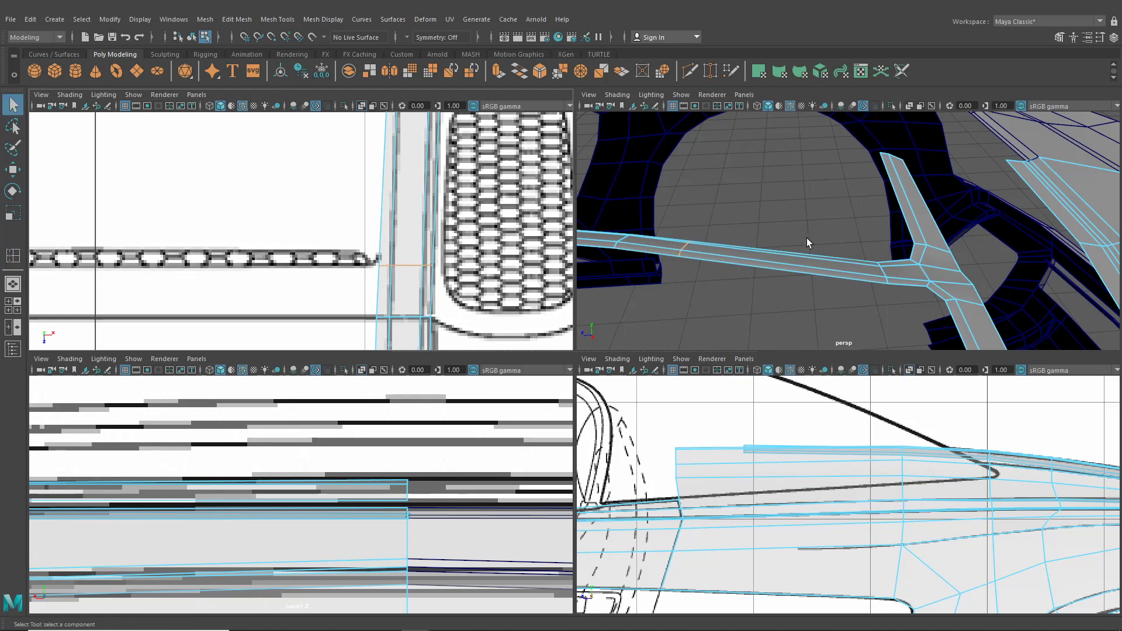
Extrude the side strip's open inner edges below the slotted vent inward to near the car's centreline
{"action": "left_click_drag", "start_coordinate": [807, 237], "coordinate": [745, 232], "text": "alt"}
{"action": "right_click", "coordinate": [826, 188]}
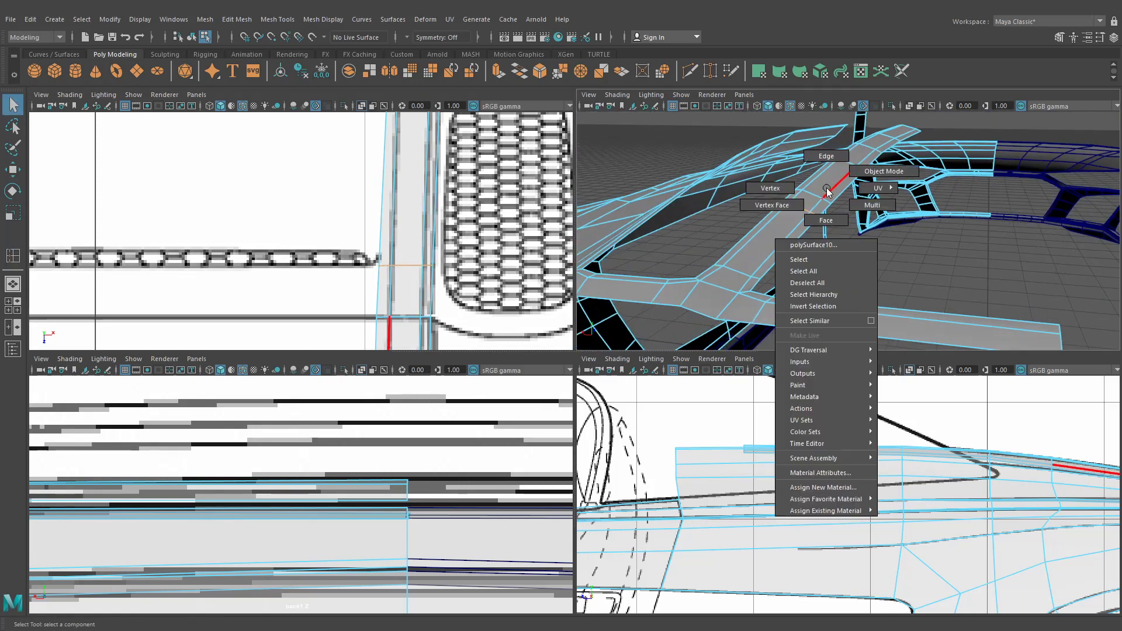
{"action": "left_click", "coordinate": [824, 157]}
{"action": "left_click_drag", "start_coordinate": [865, 242], "coordinate": [960, 215], "text": "alt"}
{"action": "left_click_drag", "start_coordinate": [1036, 185], "coordinate": [748, 223], "text": "alt"}
{"action": "left_click", "coordinate": [795, 209], "text": "shift"}
{"action": "left_click", "coordinate": [840, 209], "text": "shift"}
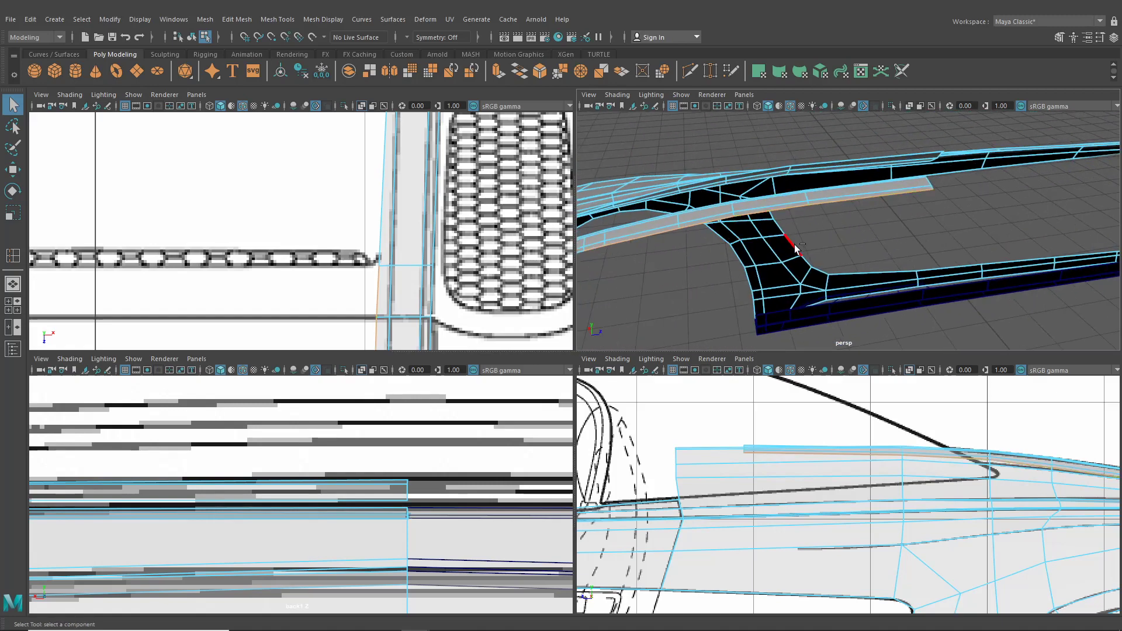
{"action": "key", "text": "ctrl+e"}
{"action": "right_click_drag", "start_coordinate": [438, 265], "coordinate": [322, 248], "text": "alt"}
{"action": "middle_click_drag", "start_coordinate": [322, 250], "coordinate": [325, 240], "text": "alt"}
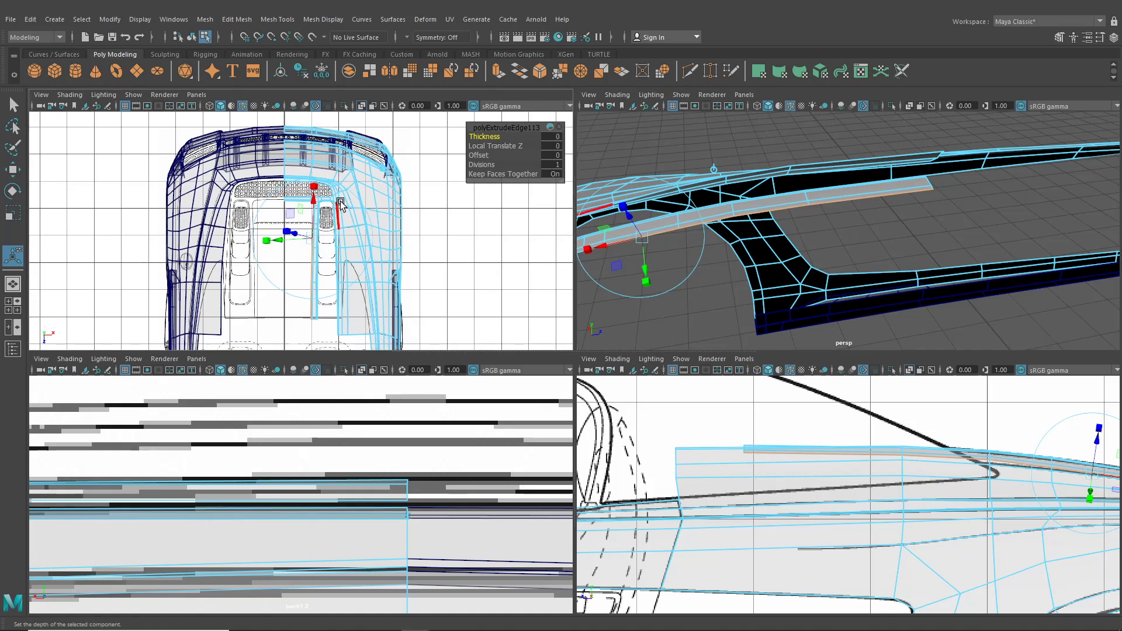
{"action": "left_click", "coordinate": [388, 171]}
{"action": "left_click_drag", "start_coordinate": [348, 275], "coordinate": [311, 281]}
{"action": "middle_click_drag", "start_coordinate": [348, 417], "coordinate": [456, 503], "text": "alt"}
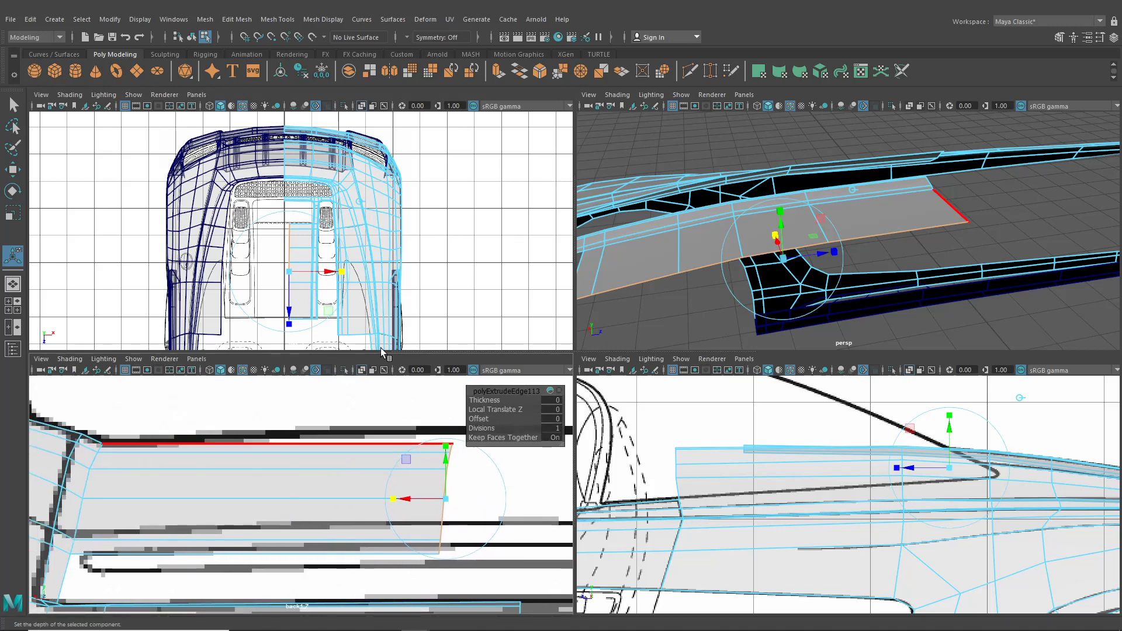
{"action": "scroll", "coordinate": [328, 268], "scroll_direction": "up", "scroll_amount": 3}
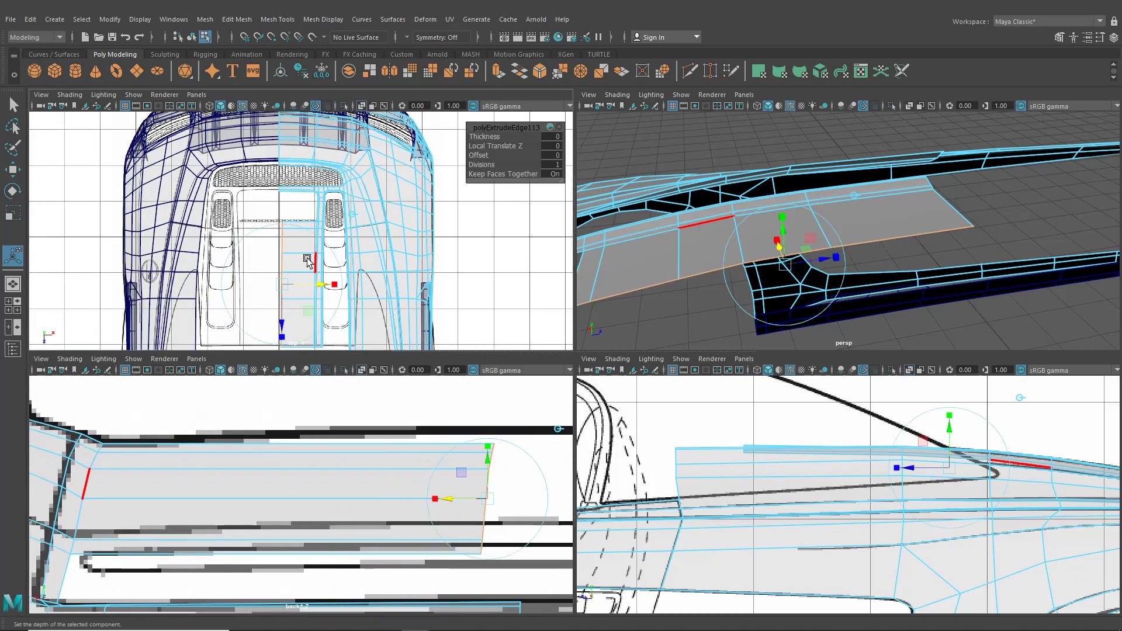
Snap the new panel's inner vertices level with the slotted vent and with the horizontal panel line onto the centreline
{"action": "right_click_drag", "start_coordinate": [283, 252], "coordinate": [269, 227]}
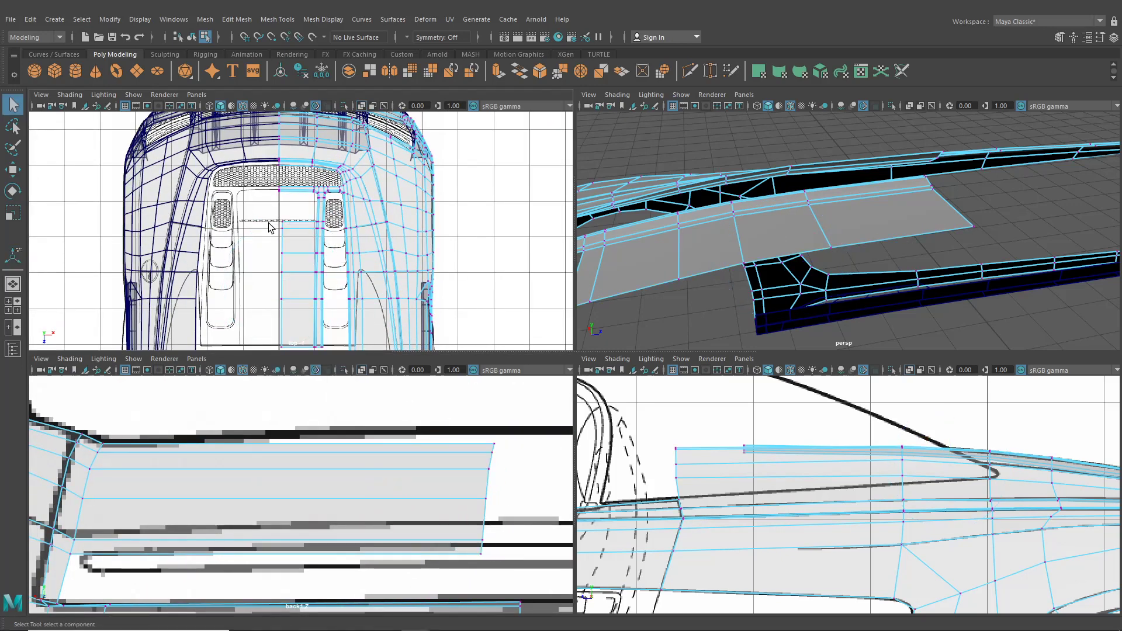
{"action": "left_click", "coordinate": [12, 170]}
{"action": "scroll", "coordinate": [369, 261], "scroll_direction": "up", "scroll_amount": 8}
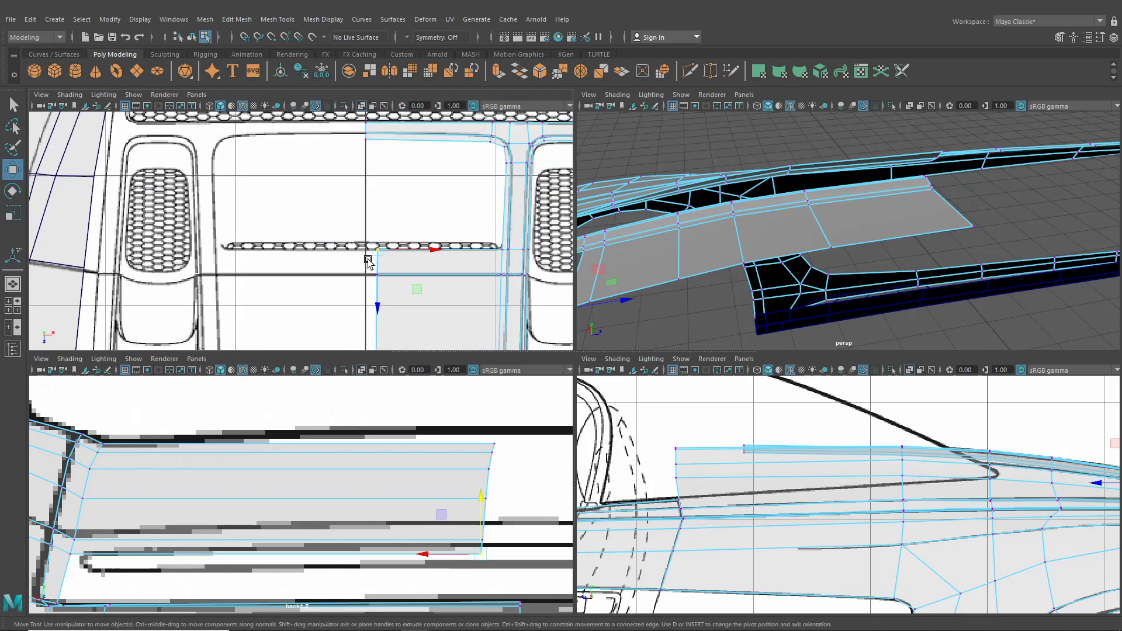
{"action": "scroll", "coordinate": [368, 262], "scroll_direction": "up", "scroll_amount": 2}
{"action": "left_click_drag", "start_coordinate": [443, 254], "coordinate": [430, 255]}
{"action": "left_click_drag", "start_coordinate": [407, 293], "coordinate": [366, 271]}
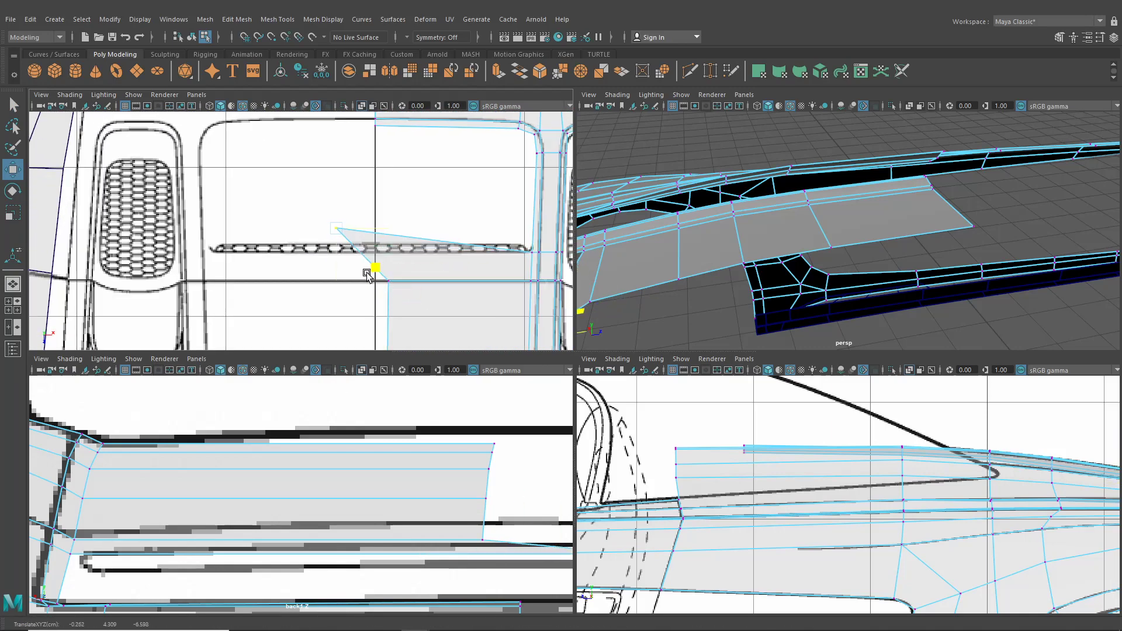
{"action": "key", "text": "ctrl+z"}
{"action": "left_click_drag", "start_coordinate": [428, 298], "coordinate": [371, 272]}
{"action": "key", "text": "x"}
{"action": "left_click_drag", "start_coordinate": [448, 283], "coordinate": [386, 286]}
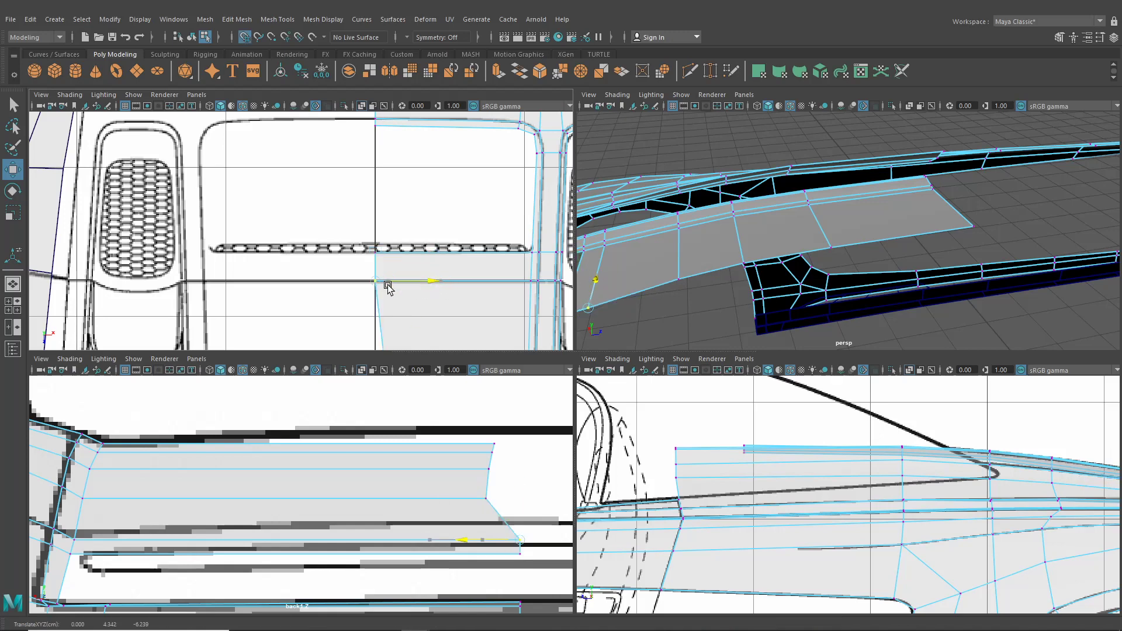
Snap the panel's remaining inner vertices, from below the horizontal panel line to its far end, onto the centreline
{"action": "middle_click_drag", "start_coordinate": [394, 316], "coordinate": [402, 156], "text": "alt"}
{"action": "left_click_drag", "start_coordinate": [371, 220], "coordinate": [401, 233]}
{"action": "mouse_move", "coordinate": [402, 317]}
{"action": "left_mouse_down"}
{"action": "mouse_move", "coordinate": [388, 300]}
{"action": "mouse_move", "coordinate": [388, 316]}
{"action": "left_mouse_up"}
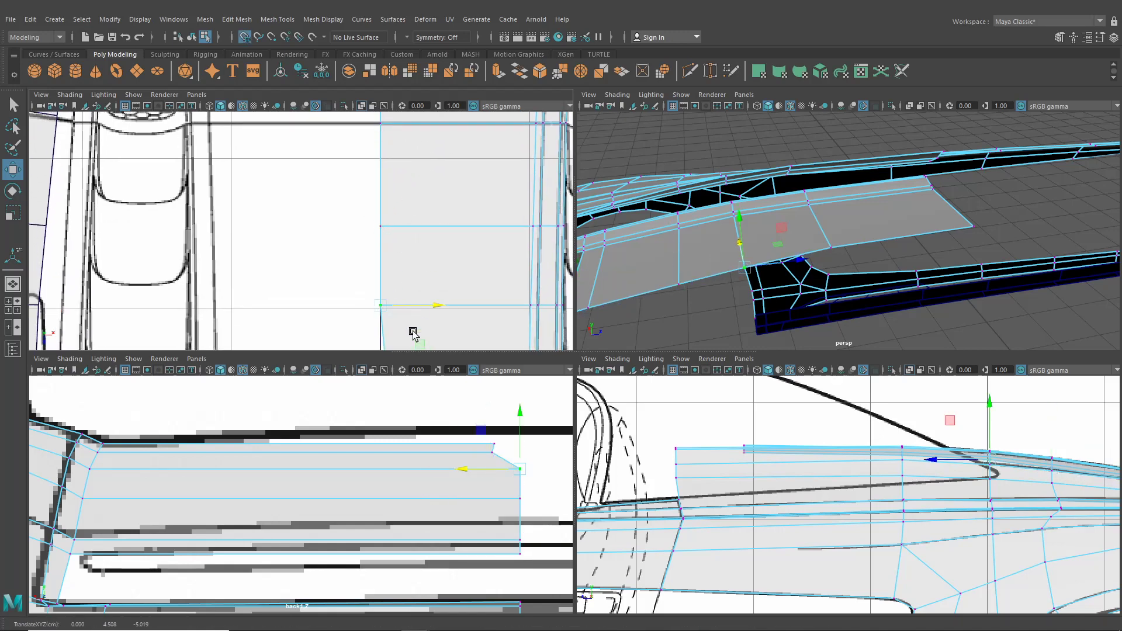
{"action": "middle_click_drag", "start_coordinate": [412, 331], "coordinate": [415, 138], "text": "alt"}
{"action": "mouse_move", "coordinate": [403, 244]}
{"action": "left_mouse_down"}
{"action": "mouse_move", "coordinate": [389, 218]}
{"action": "mouse_move", "coordinate": [421, 243]}
{"action": "left_mouse_up"}
{"action": "key", "text": "x"}
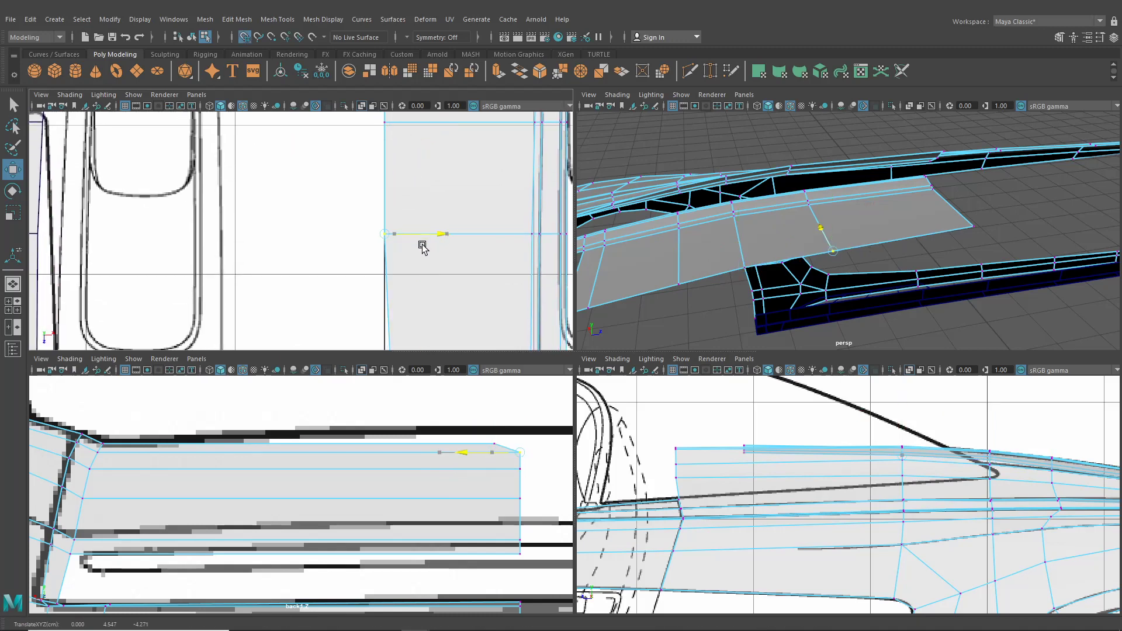
{"action": "middle_click_drag", "start_coordinate": [421, 314], "coordinate": [416, 147], "text": "alt"}
{"action": "left_click_drag", "start_coordinate": [373, 249], "coordinate": [413, 278]}
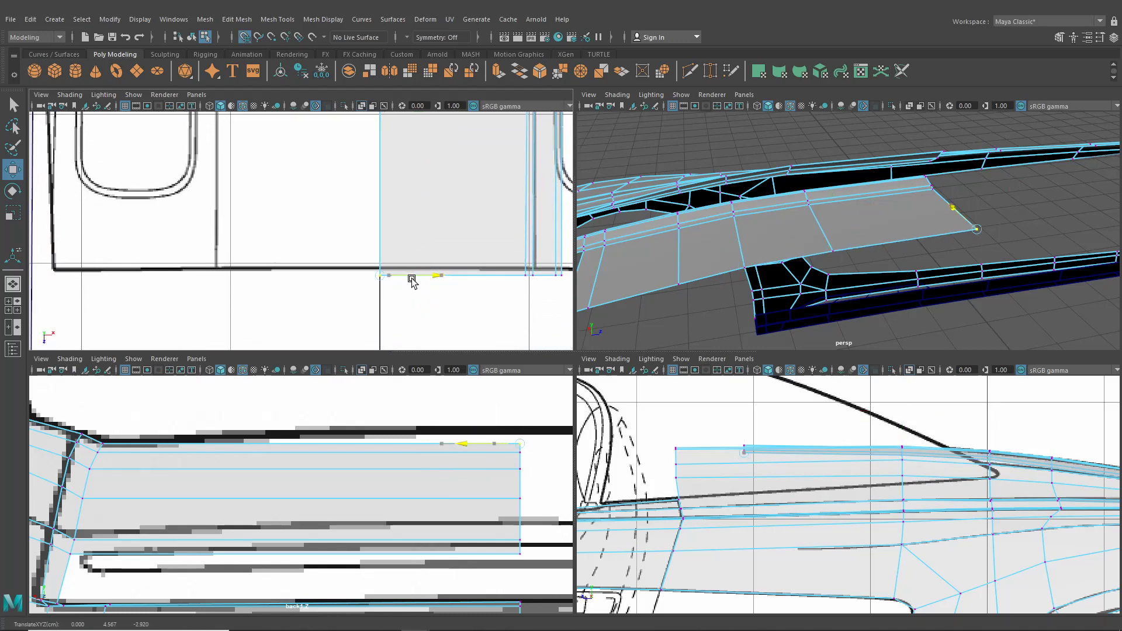
Raise the panel's centreline vertices in the back view so each cross edge follows the blueprint's slope
{"action": "left_click_drag", "start_coordinate": [520, 418], "coordinate": [524, 448]}
{"action": "left_click", "coordinate": [519, 454]}
{"action": "left_click", "coordinate": [519, 471]}
{"action": "left_click", "coordinate": [522, 500]}
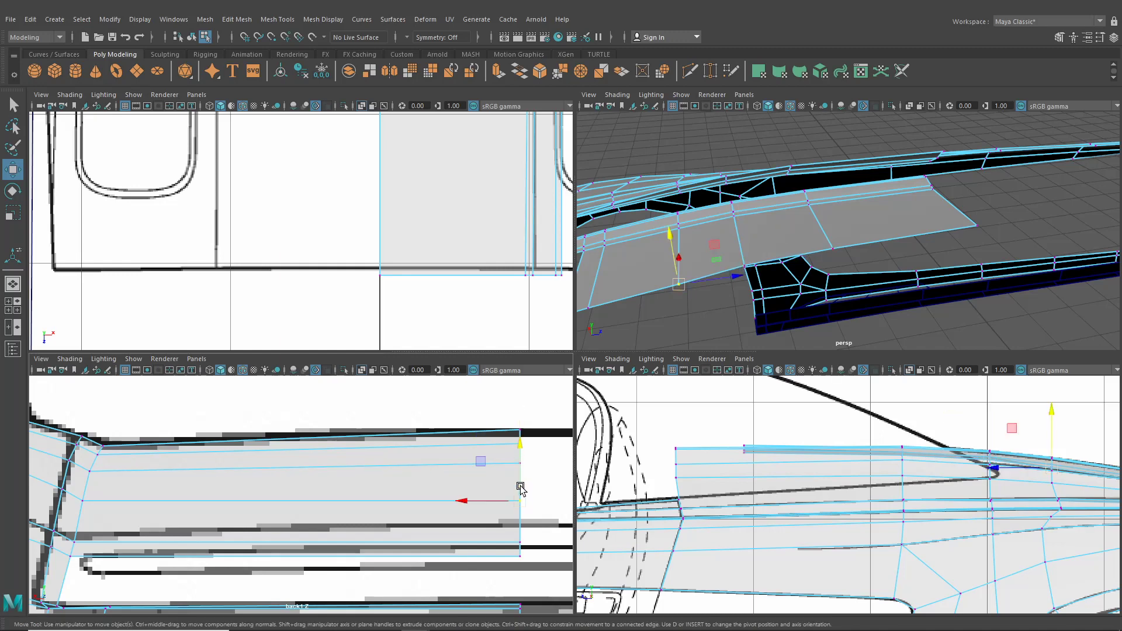
{"action": "left_click_drag", "start_coordinate": [520, 487], "coordinate": [523, 475]}
{"action": "left_click", "coordinate": [519, 542]}
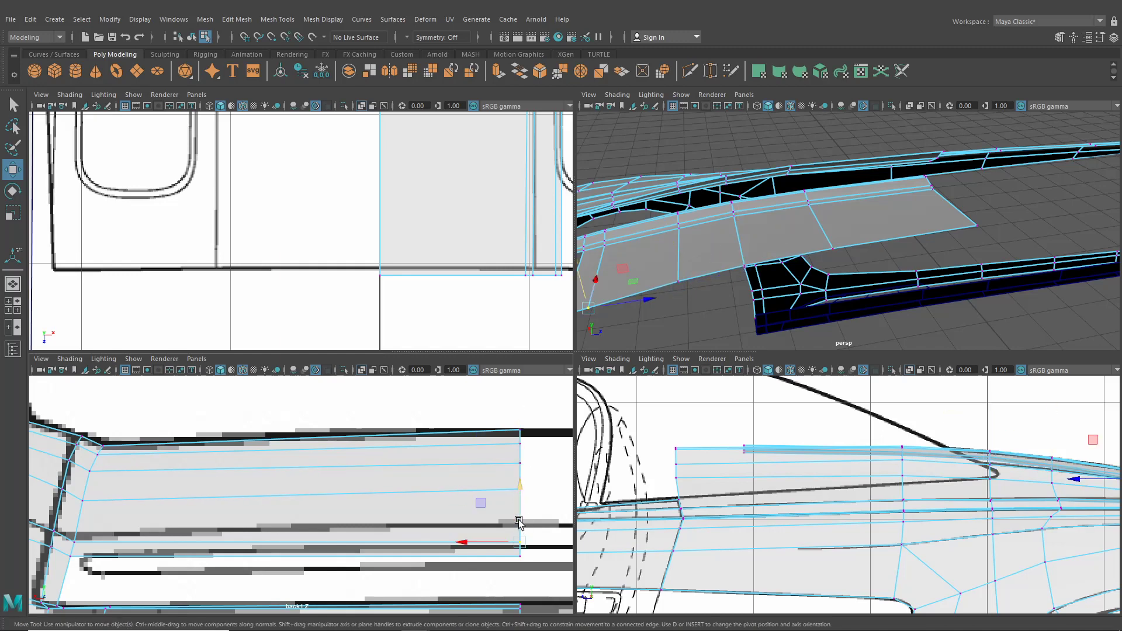
{"action": "mouse_move", "coordinate": [519, 522]}
{"action": "left_mouse_down"}
{"action": "mouse_move", "coordinate": [521, 500]}
{"action": "mouse_move", "coordinate": [519, 516]}
{"action": "left_mouse_up"}
{"action": "middle_click_drag", "start_coordinate": [518, 516], "coordinate": [499, 450], "text": "alt"}
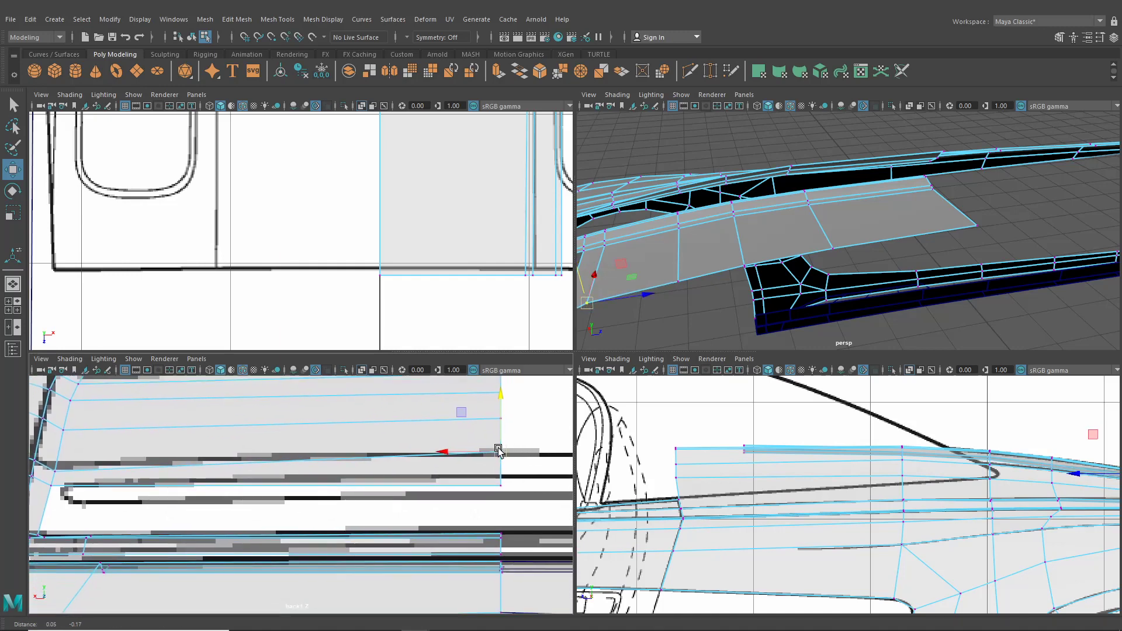
{"action": "left_click", "coordinate": [499, 484]}
{"action": "left_click_drag", "start_coordinate": [502, 471], "coordinate": [502, 463]}
Shift the row of vertices joining the side strip and the central panel slightly toward the centreline
{"action": "middle_click_drag", "start_coordinate": [476, 469], "coordinate": [544, 481], "text": "alt"}
{"action": "middle_click_drag", "start_coordinate": [388, 469], "coordinate": [464, 492], "text": "alt"}
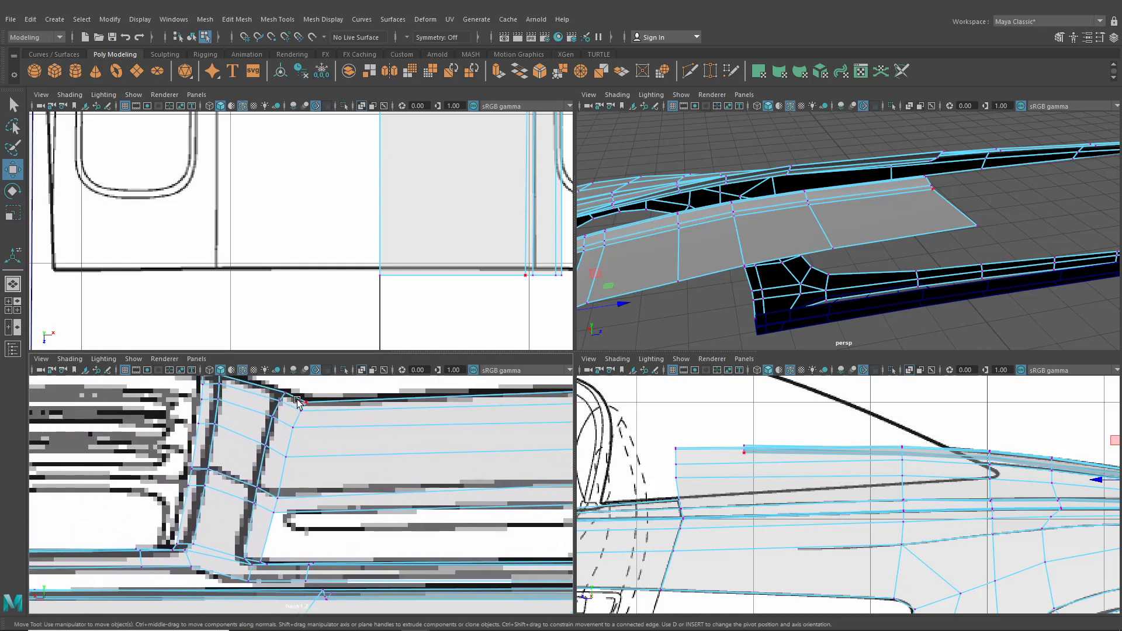
{"action": "left_click_drag", "start_coordinate": [297, 399], "coordinate": [286, 526]}
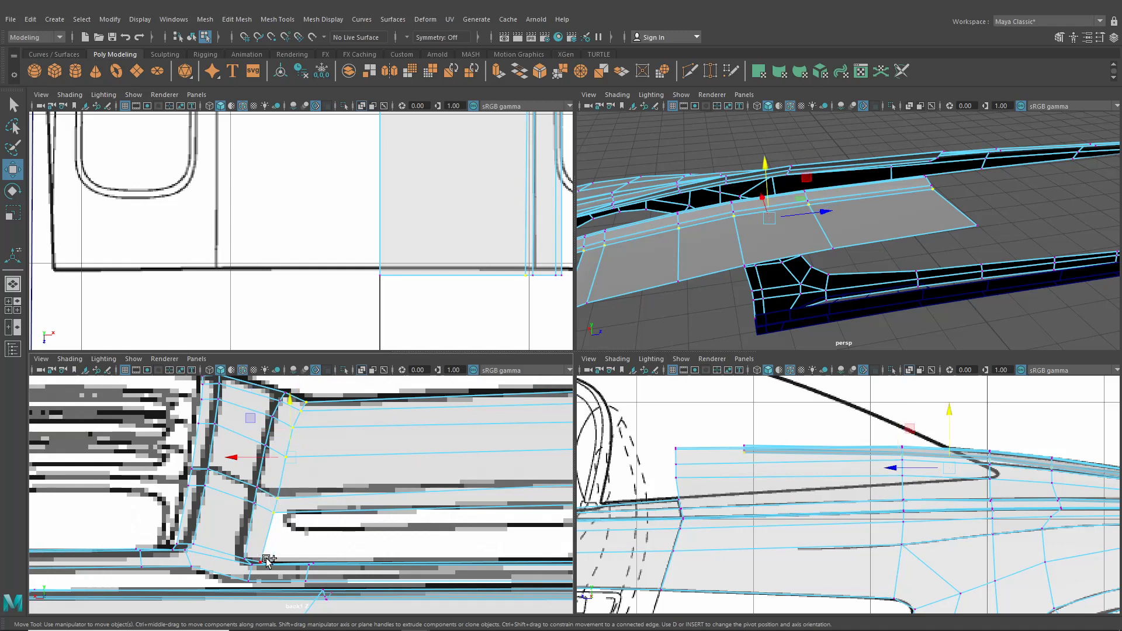
{"action": "left_click", "coordinate": [266, 561], "text": "shift"}
{"action": "left_click_drag", "start_coordinate": [231, 484], "coordinate": [241, 483]}
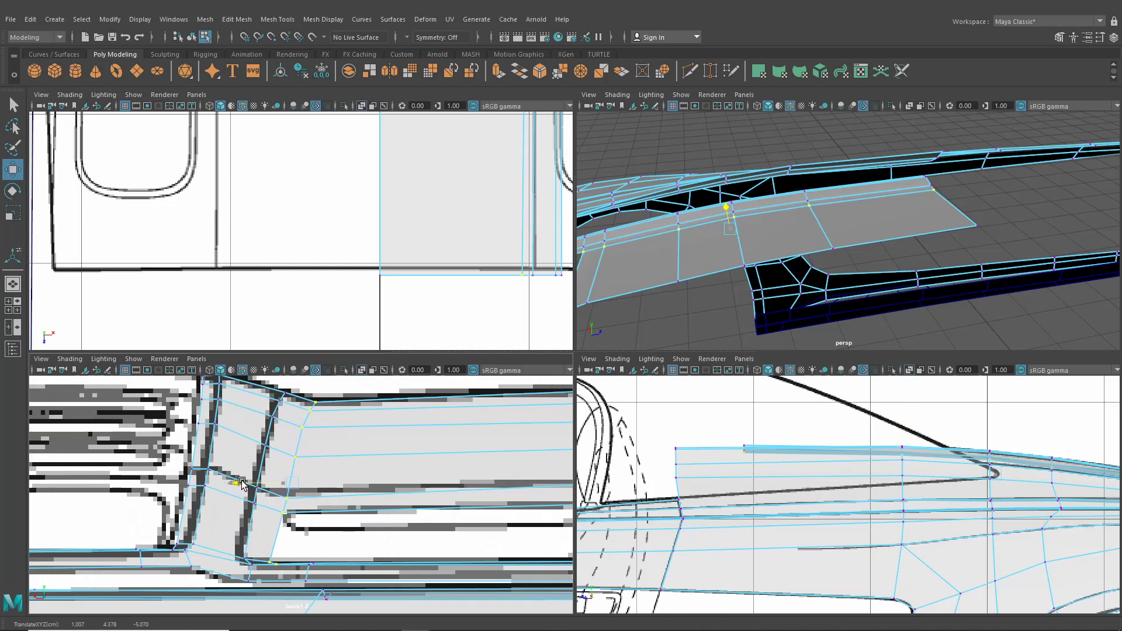
Extrude the side strip's open inner edge between the upper border and the slotted vent a short way toward the centreline
{"action": "left_click_drag", "start_coordinate": [677, 254], "coordinate": [812, 273], "text": "alt"}
{"action": "scroll", "coordinate": [739, 243], "scroll_direction": "down", "scroll_amount": 3}
{"action": "scroll", "coordinate": [809, 260], "scroll_direction": "up", "scroll_amount": 3}
{"action": "right_click_drag", "start_coordinate": [759, 266], "coordinate": [759, 237]}
{"action": "double_click", "coordinate": [871, 280]}
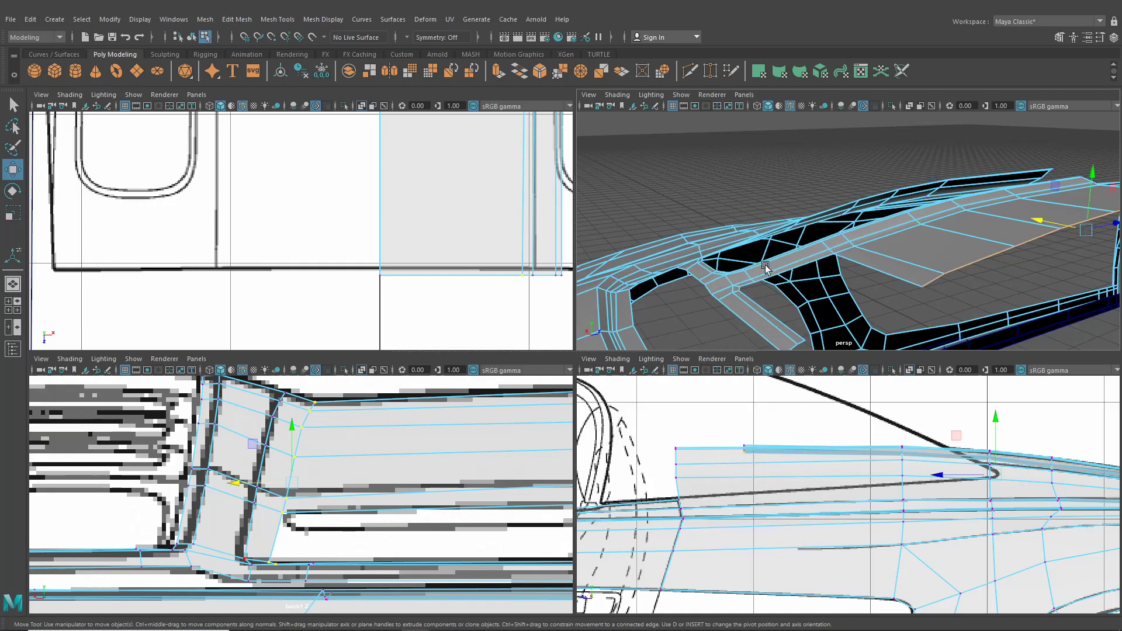
{"action": "left_click_drag", "start_coordinate": [871, 280], "coordinate": [734, 333], "text": "alt"}
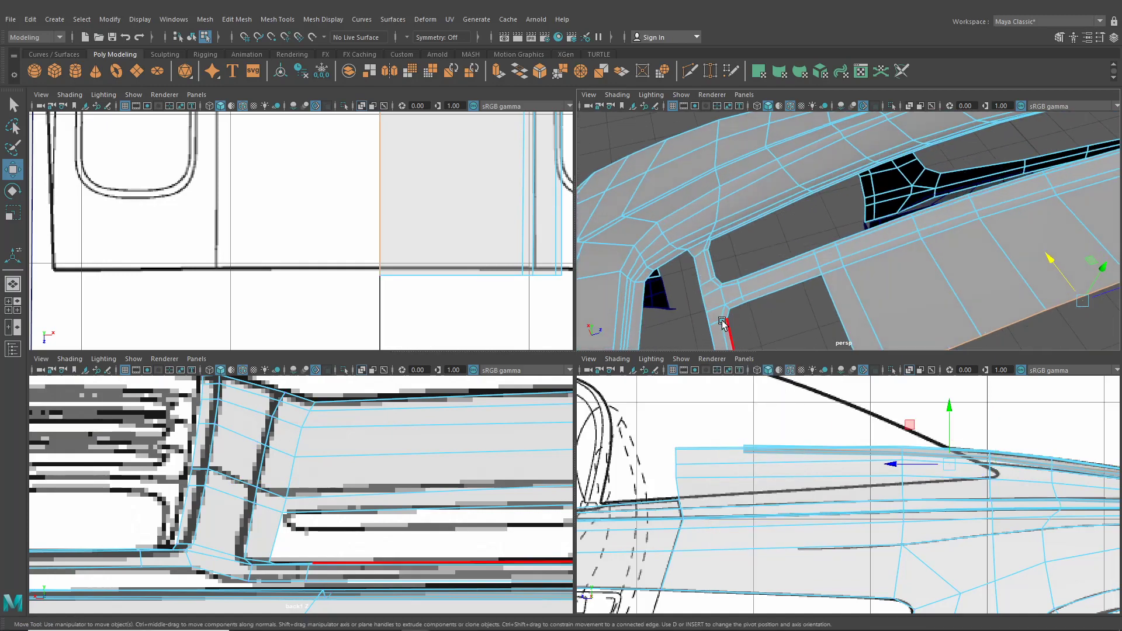
{"action": "middle_click_drag", "start_coordinate": [740, 323], "coordinate": [784, 263], "text": "alt"}
{"action": "scroll", "coordinate": [784, 263], "scroll_direction": "up", "scroll_amount": 5}
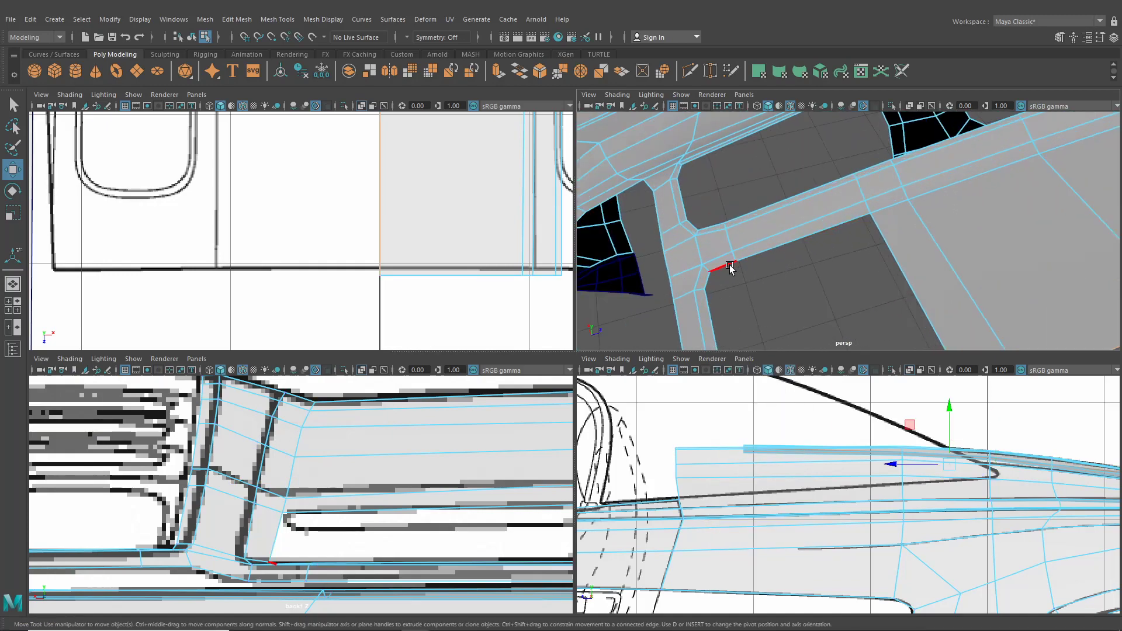
{"action": "left_click", "coordinate": [816, 238]}
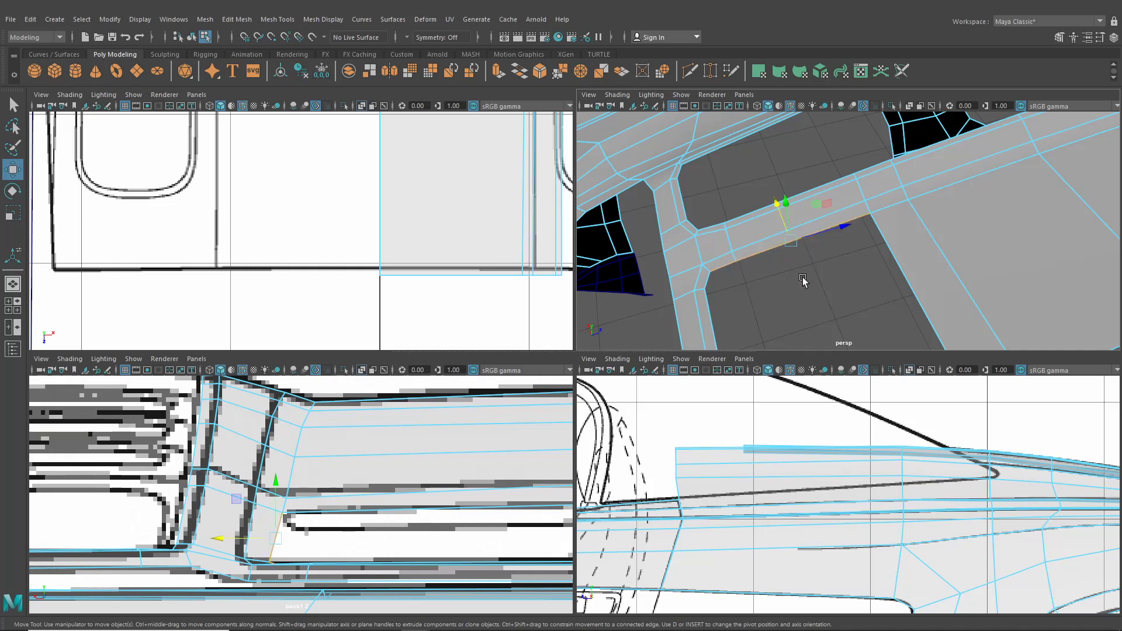
{"action": "left_click_drag", "start_coordinate": [802, 280], "coordinate": [812, 266], "text": "alt"}
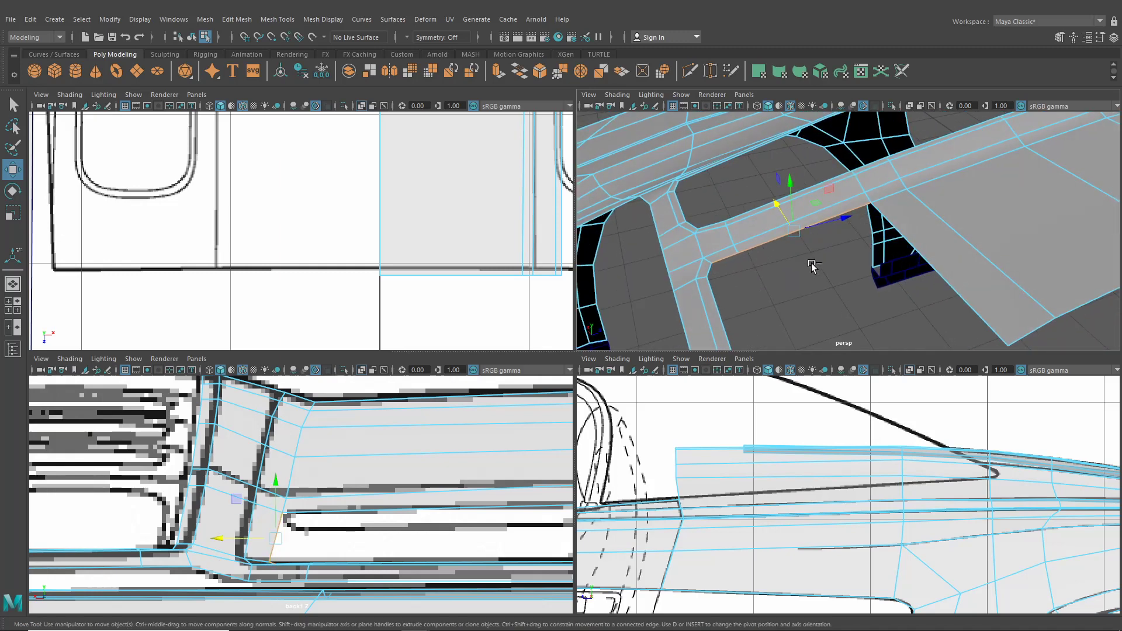
{"action": "key", "text": "ctrl+e"}
{"action": "left_click_drag", "start_coordinate": [812, 266], "coordinate": [787, 210], "text": "alt"}
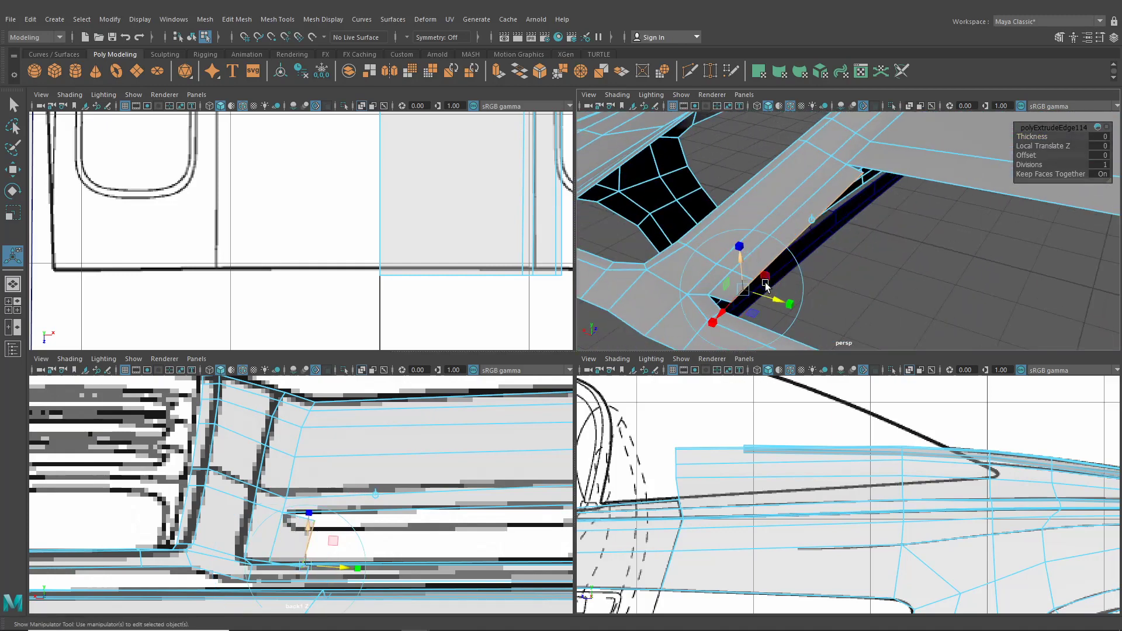
Target-weld the extruded face's corner vertex to the neighbouring vertex of the upper border to close the notch
{"action": "right_click_drag", "start_coordinate": [769, 177], "coordinate": [723, 176]}
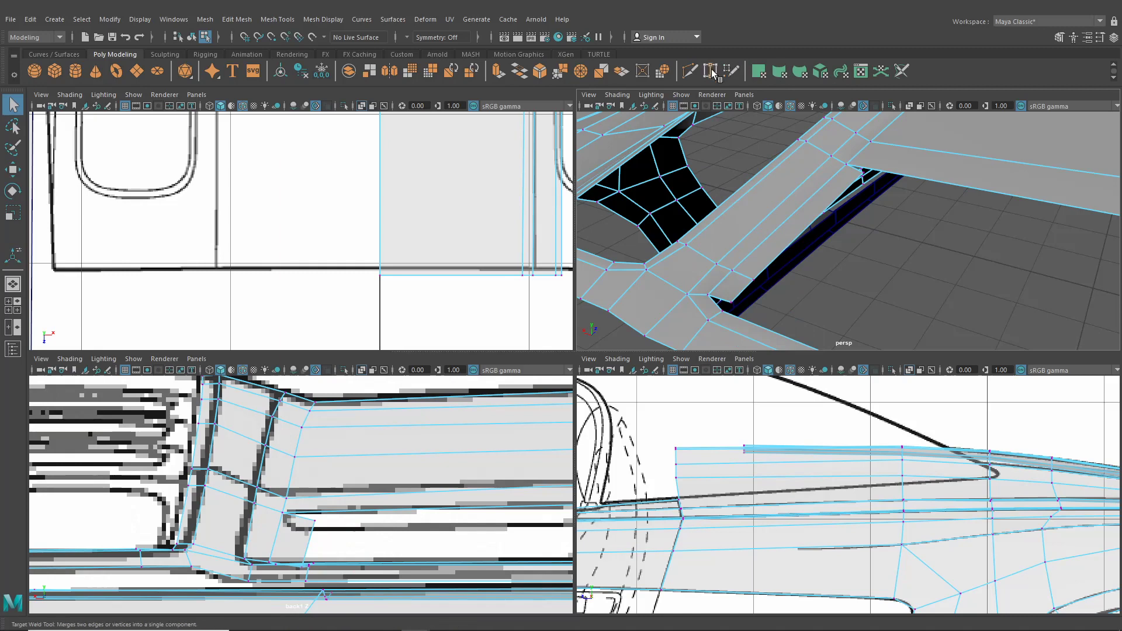
{"action": "left_click", "coordinate": [711, 71]}
{"action": "left_click_drag", "start_coordinate": [710, 216], "coordinate": [823, 182], "text": "alt"}
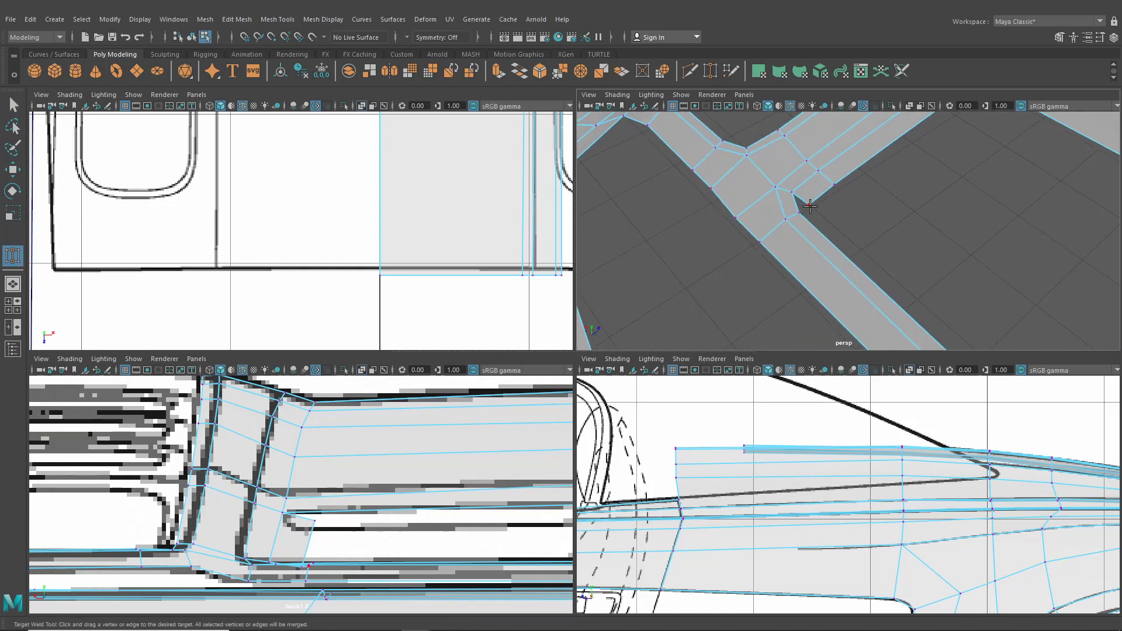
Move the extruded face's corner vertex and its vertex at the slotted vent's end sideways to match the blueprint
{"action": "left_click", "coordinate": [13, 173]}
{"action": "left_click_drag", "start_coordinate": [730, 190], "coordinate": [774, 206], "text": "alt"}
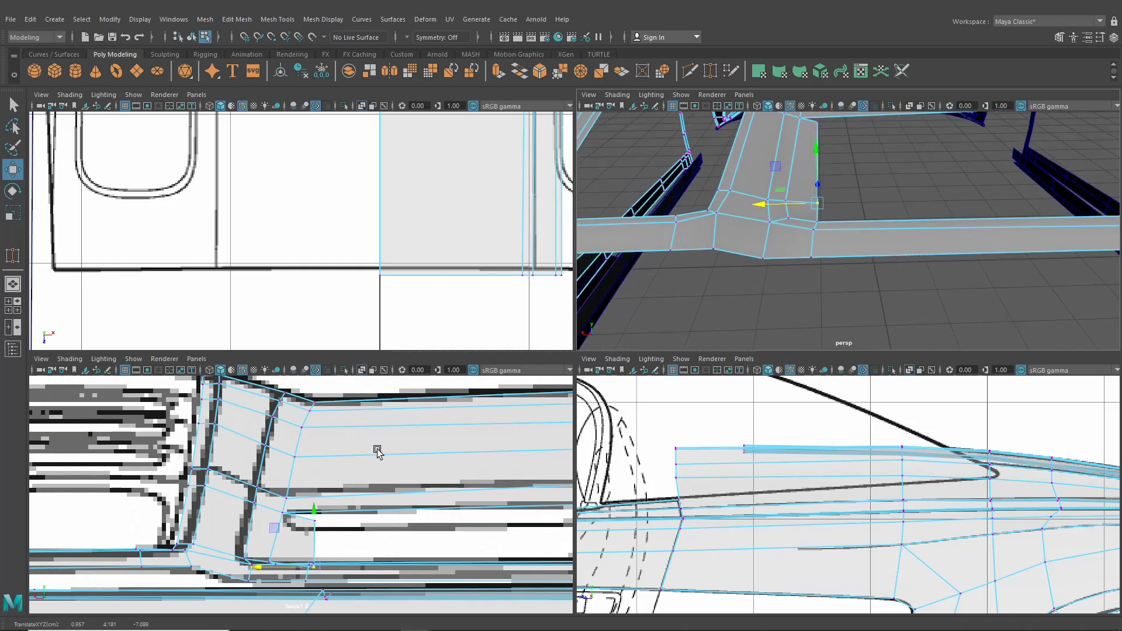
{"action": "middle_click_drag", "start_coordinate": [377, 452], "coordinate": [382, 417], "text": "alt"}
{"action": "left_click_drag", "start_coordinate": [310, 478], "coordinate": [320, 439]}
{"action": "left_click_drag", "start_coordinate": [297, 500], "coordinate": [286, 497]}
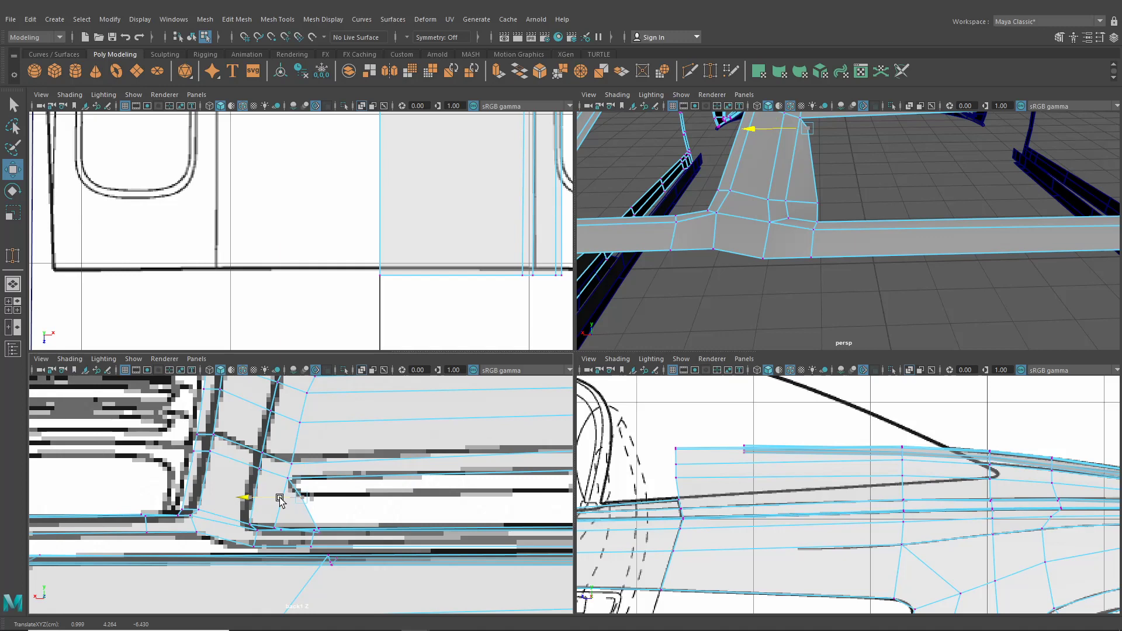
Raise the extruded face's corner vertex at the upper border slightly to smooth the surface
{"action": "left_click_drag", "start_coordinate": [739, 251], "coordinate": [796, 225], "text": "alt"}
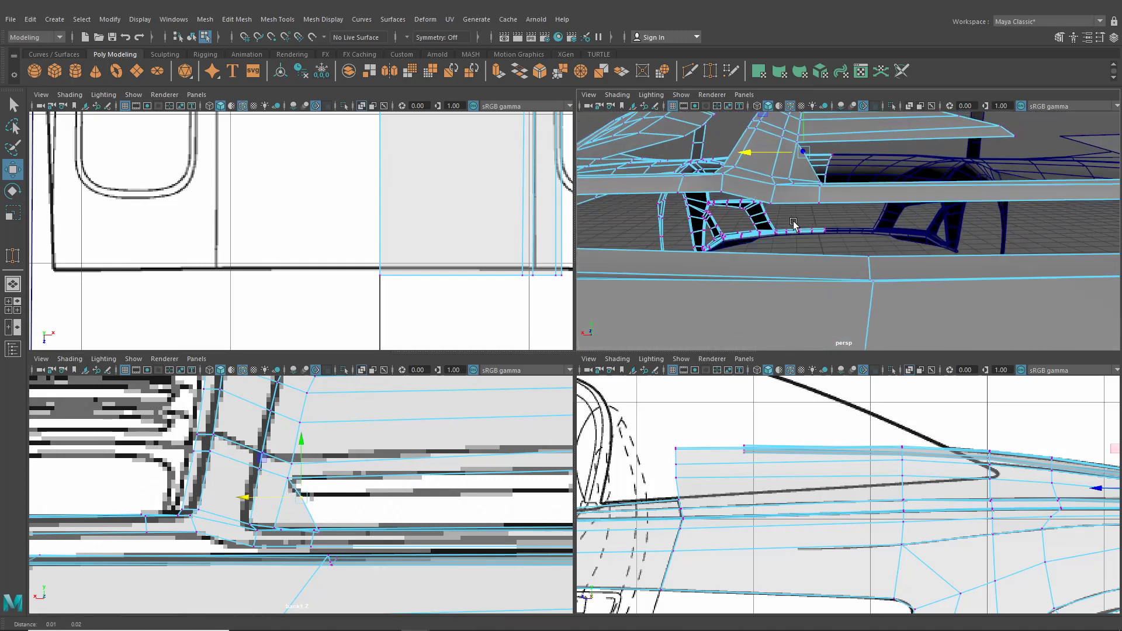
{"action": "middle_click_drag", "start_coordinate": [796, 225], "coordinate": [779, 289], "text": "alt"}
{"action": "left_click", "coordinate": [771, 285]}
{"action": "left_click_drag", "start_coordinate": [782, 288], "coordinate": [771, 235], "text": "alt"}
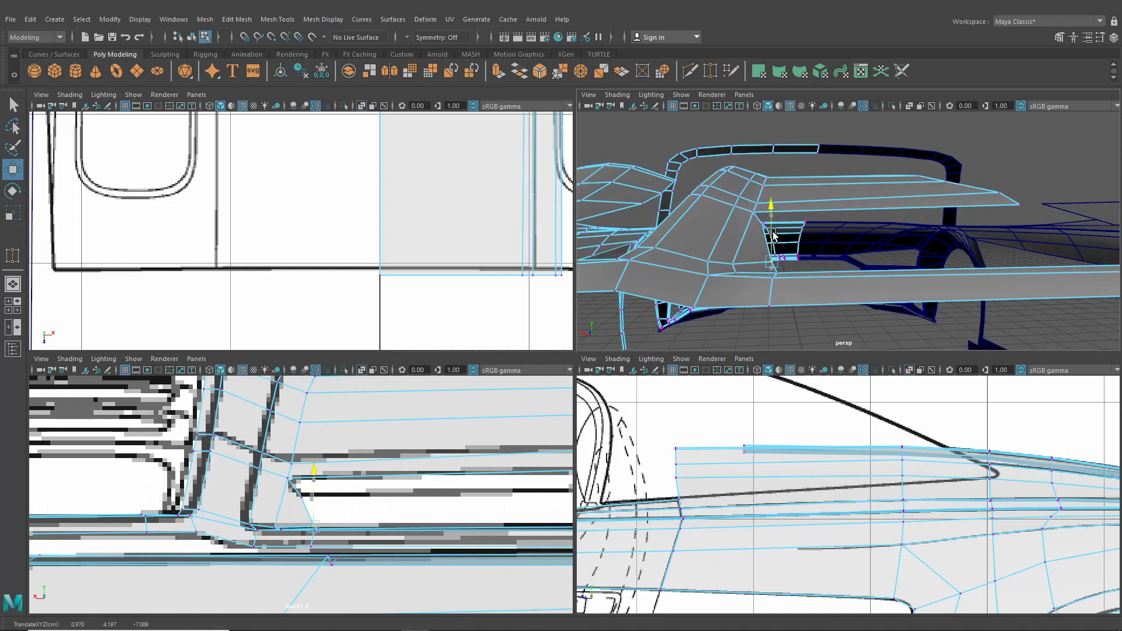
Extrude the face's open inner edge above the slotted vent toward the centreline and scale the new edge flat crosswise
{"action": "left_click_drag", "start_coordinate": [749, 284], "coordinate": [760, 275], "text": "alt"}
{"action": "right_click_drag", "start_coordinate": [766, 257], "coordinate": [792, 222]}
{"action": "left_click", "coordinate": [793, 222]}
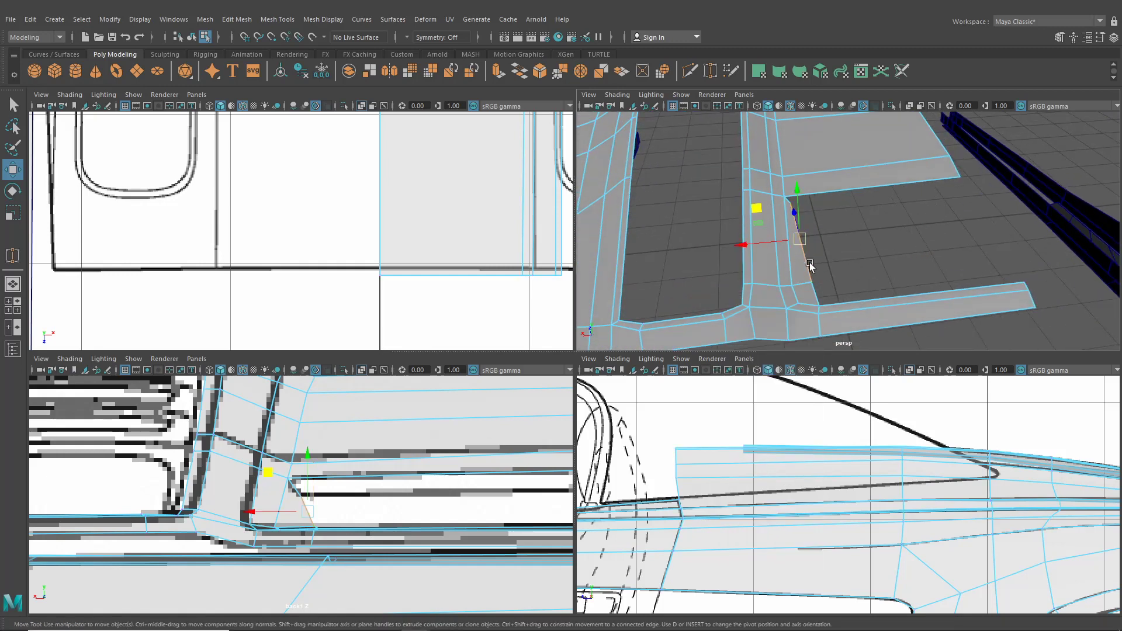
{"action": "key", "text": "ctrl+e"}
{"action": "left_click", "coordinate": [884, 223]}
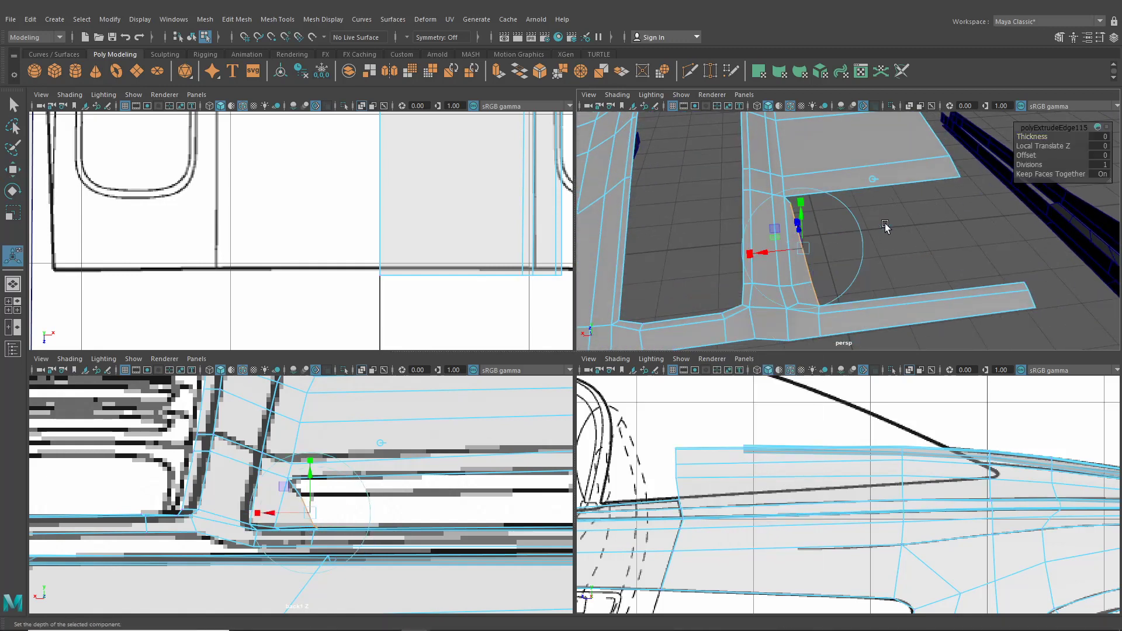
{"action": "left_click_drag", "start_coordinate": [770, 251], "coordinate": [876, 231]}
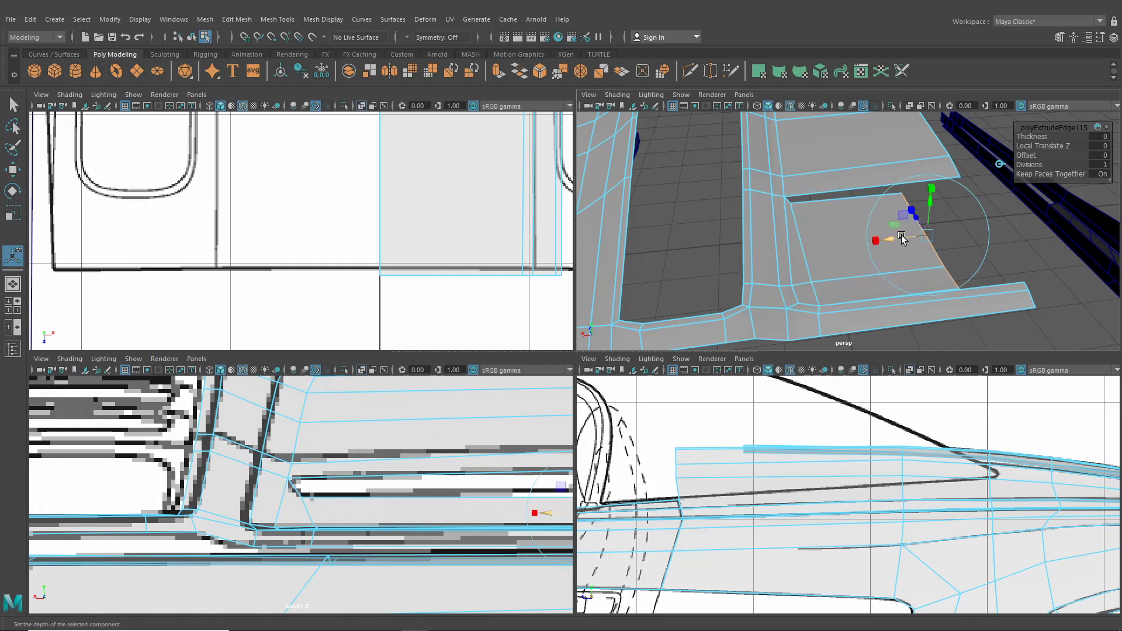
{"action": "key", "text": "f"}
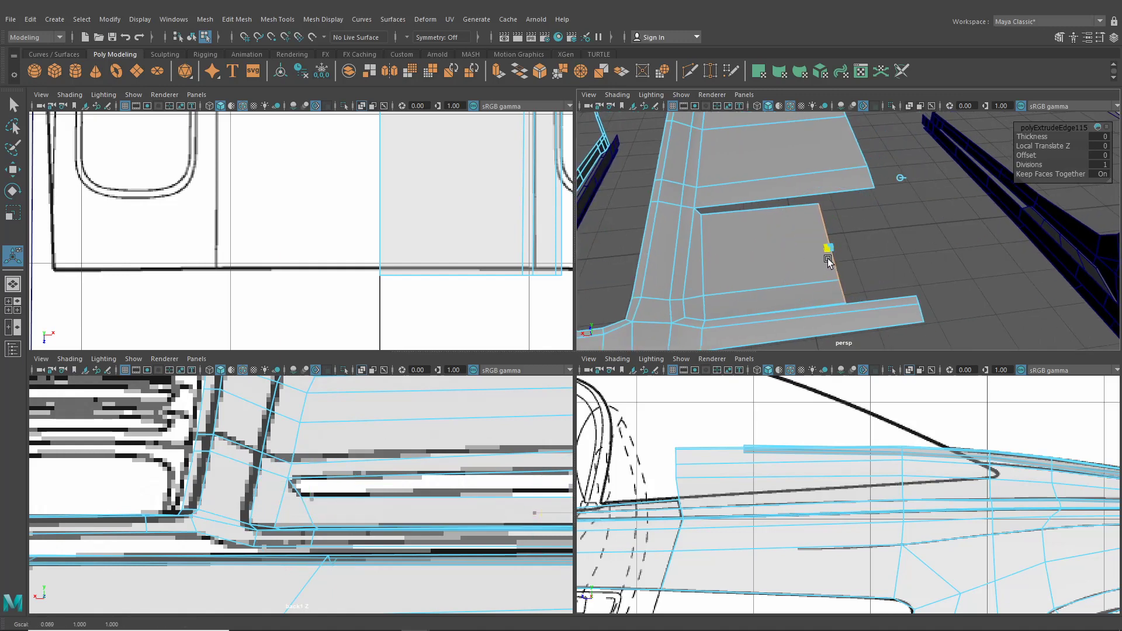
{"action": "left_click_drag", "start_coordinate": [828, 259], "coordinate": [825, 261]}
{"action": "right_click_drag", "start_coordinate": [776, 229], "coordinate": [735, 226]}
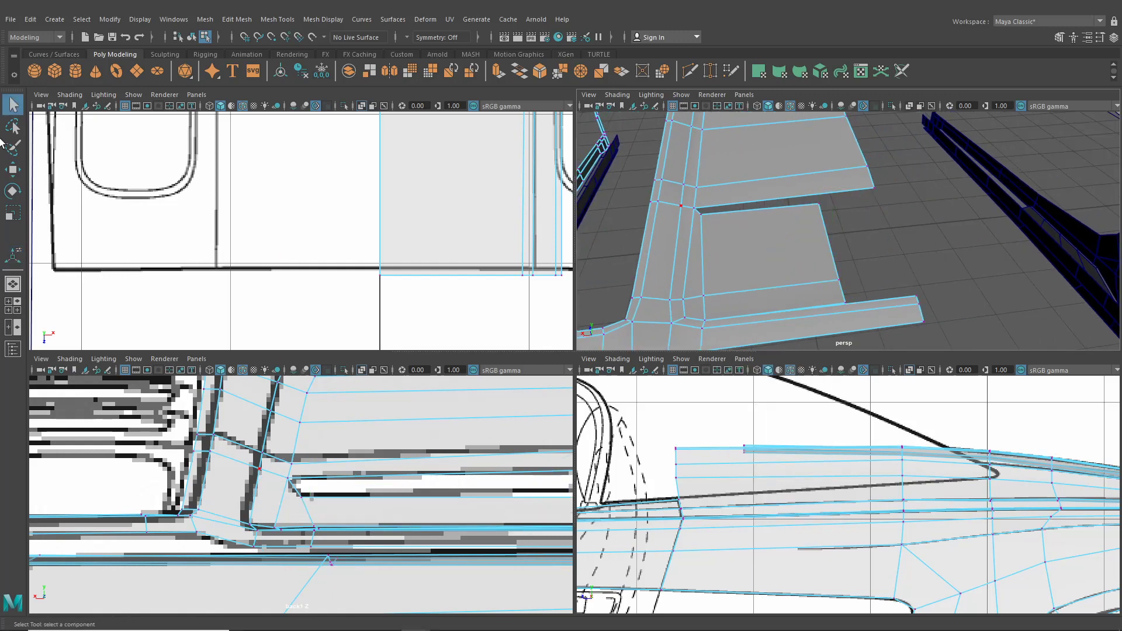
Snap the extruded face's upper corner vertex and the next vertex on its inner edge to the centreline
{"action": "left_click", "coordinate": [12, 169]}
{"action": "middle_click_drag", "start_coordinate": [808, 199], "coordinate": [767, 220], "text": "alt"}
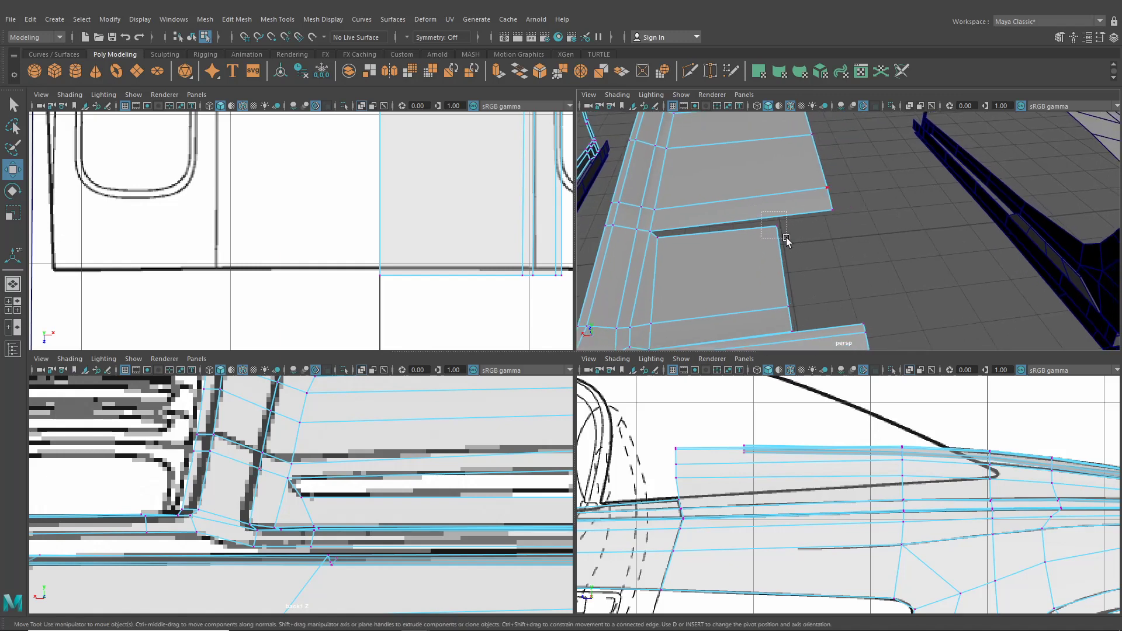
{"action": "left_click_drag", "start_coordinate": [787, 240], "coordinate": [779, 225]}
{"action": "left_click", "coordinate": [789, 307]}
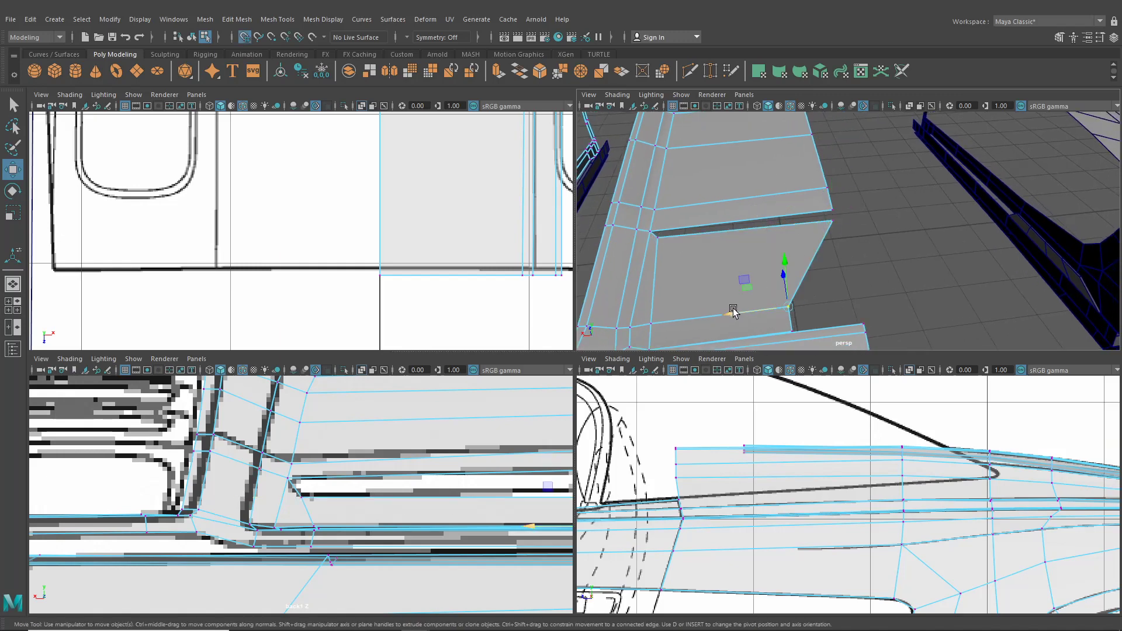
Target-weld the face's remaining inner corner vertex to the end corner of the adjoining strip to close the gap
{"action": "left_click_drag", "start_coordinate": [734, 312], "coordinate": [726, 240], "text": "alt"}
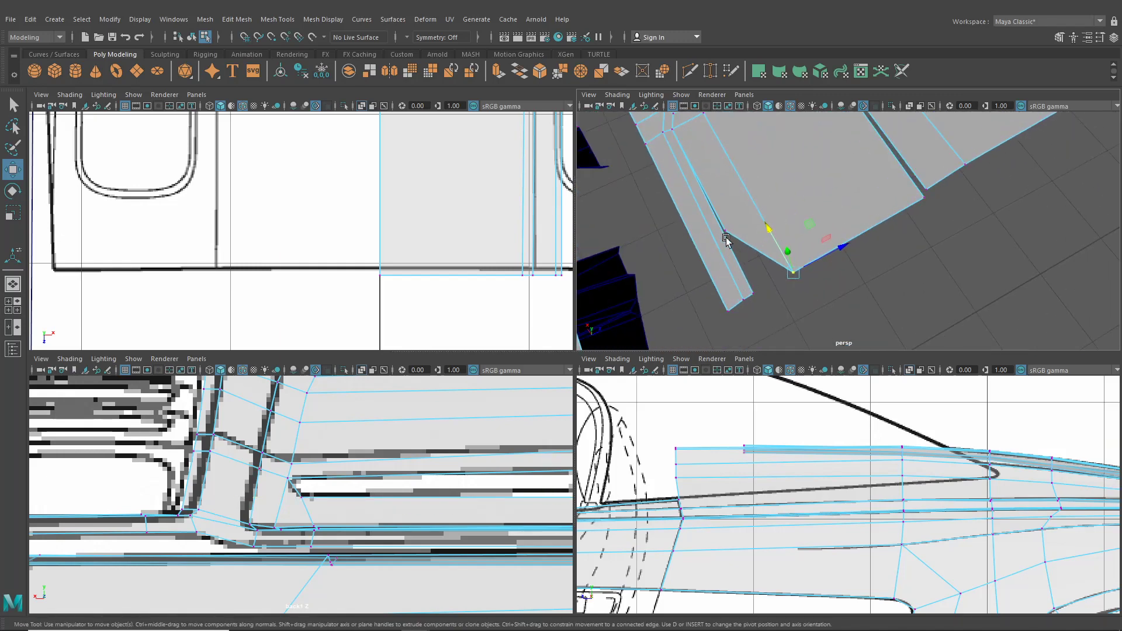
{"action": "left_click", "coordinate": [710, 71]}
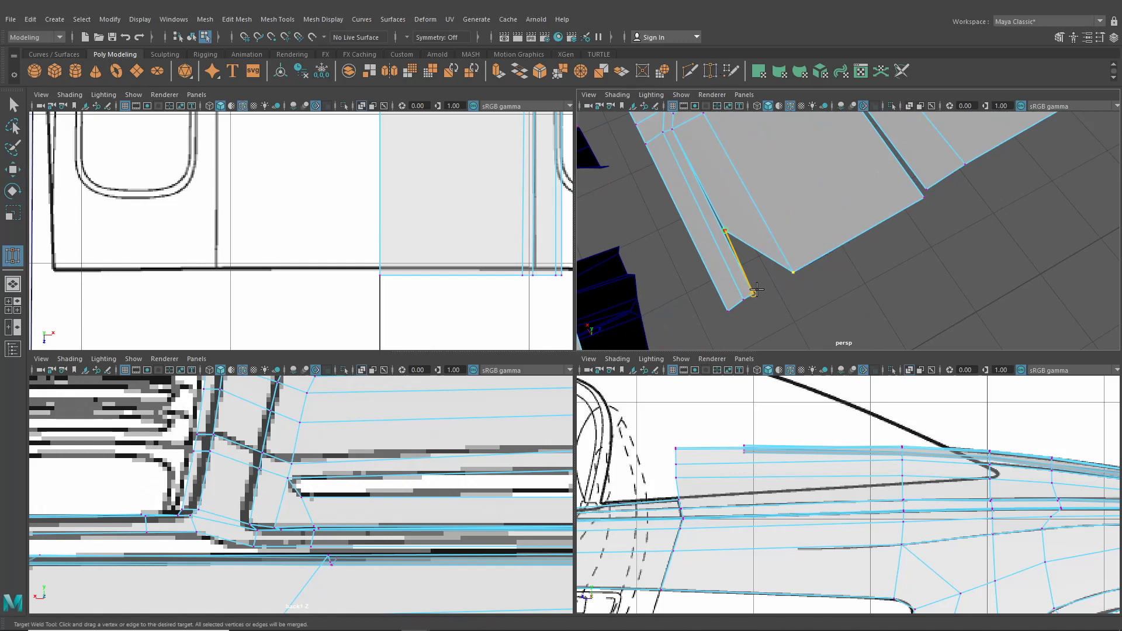
{"action": "left_click_drag", "start_coordinate": [755, 290], "coordinate": [768, 296]}
{"action": "key", "text": "ctrl+z"}
Raise the face's upper corner vertex on the centreline slightly to match the blueprint in the back view
{"action": "scroll", "coordinate": [388, 418], "scroll_direction": "up", "scroll_amount": 5}
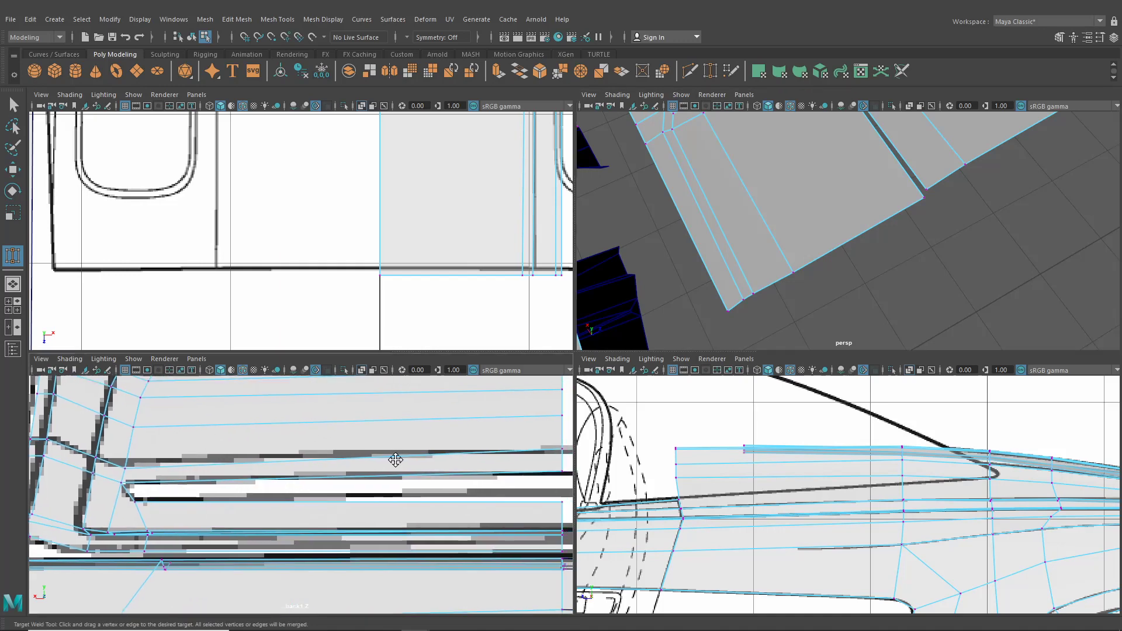
{"action": "key", "text": "w"}
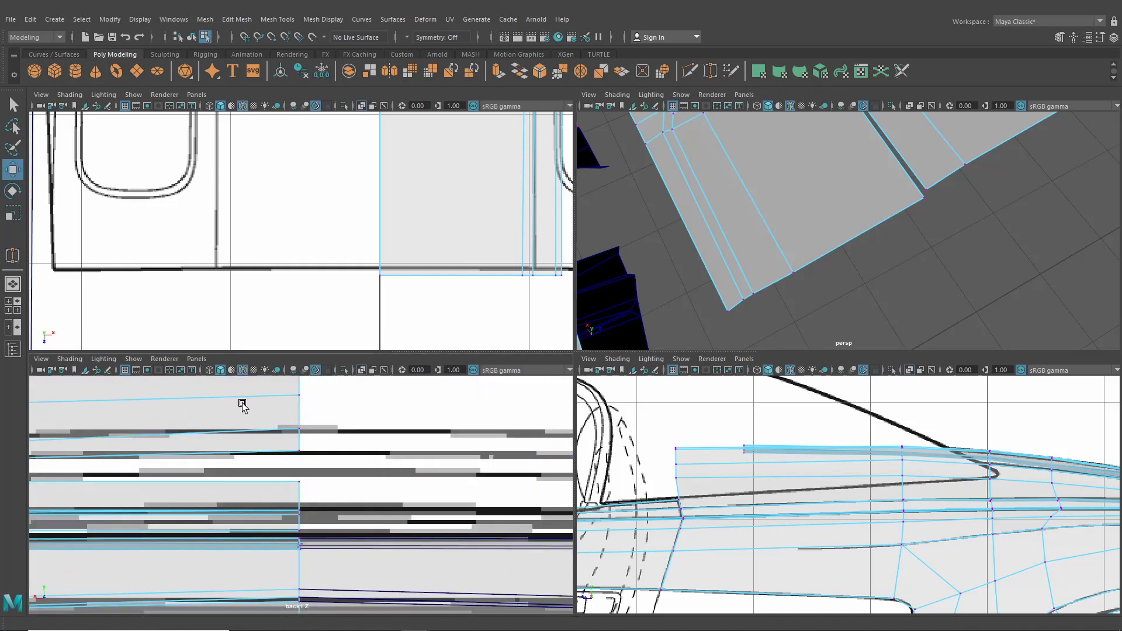
{"action": "left_click", "coordinate": [301, 478]}
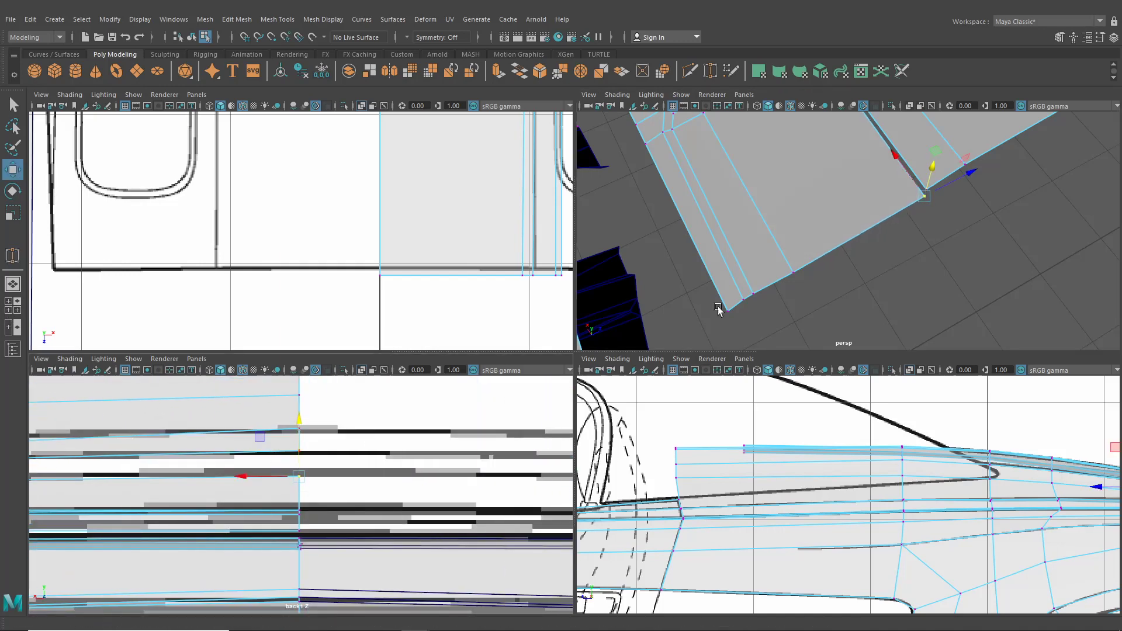
Move the vertex where the face's crosswise edge meets the side frame to even out the surface
{"action": "key", "text": "space"}
{"action": "key", "text": "f"}
{"action": "left_click_drag", "start_coordinate": [695, 292], "coordinate": [572, 427], "text": "alt"}
{"action": "left_click", "coordinate": [487, 445]}
{"action": "left_click_drag", "start_coordinate": [489, 449], "coordinate": [495, 490], "text": "alt"}
{"action": "left_click_drag", "start_coordinate": [488, 409], "coordinate": [488, 414]}
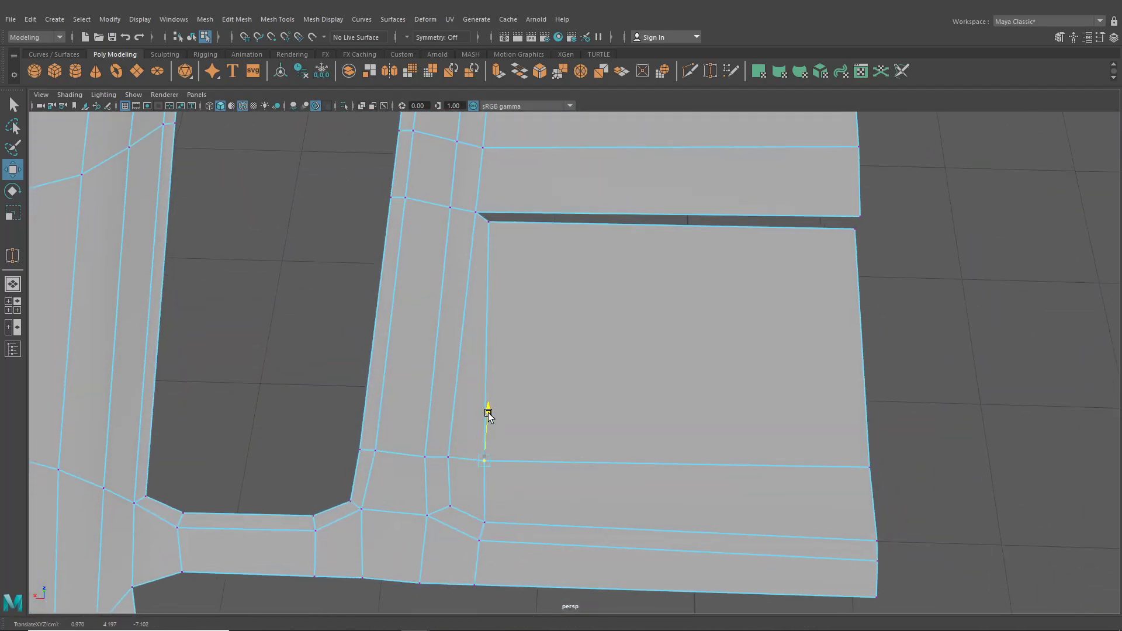
{"action": "left_click_drag", "start_coordinate": [450, 458], "coordinate": [498, 409]}
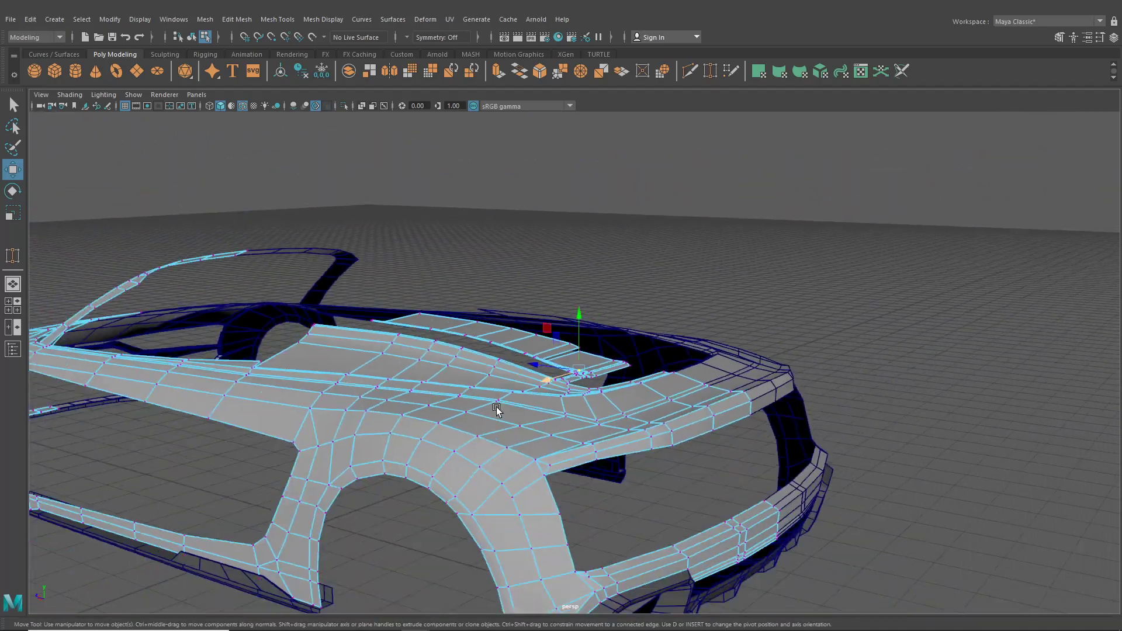
Return to object selection with nothing selected and examine the whole car body from the rear, side and front
{"action": "left_click", "coordinate": [192, 37]}
{"action": "left_click", "coordinate": [518, 238]}
{"action": "left_click_drag", "start_coordinate": [518, 238], "coordinate": [532, 383], "text": "alt"}
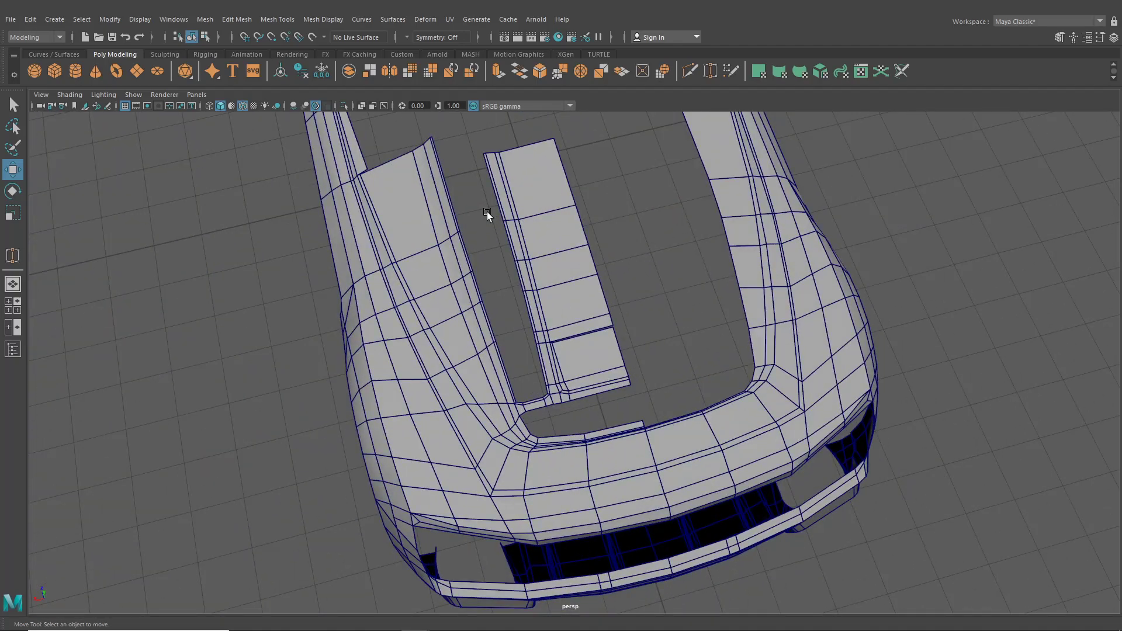
{"action": "left_click_drag", "start_coordinate": [492, 318], "coordinate": [619, 367], "text": "alt"}
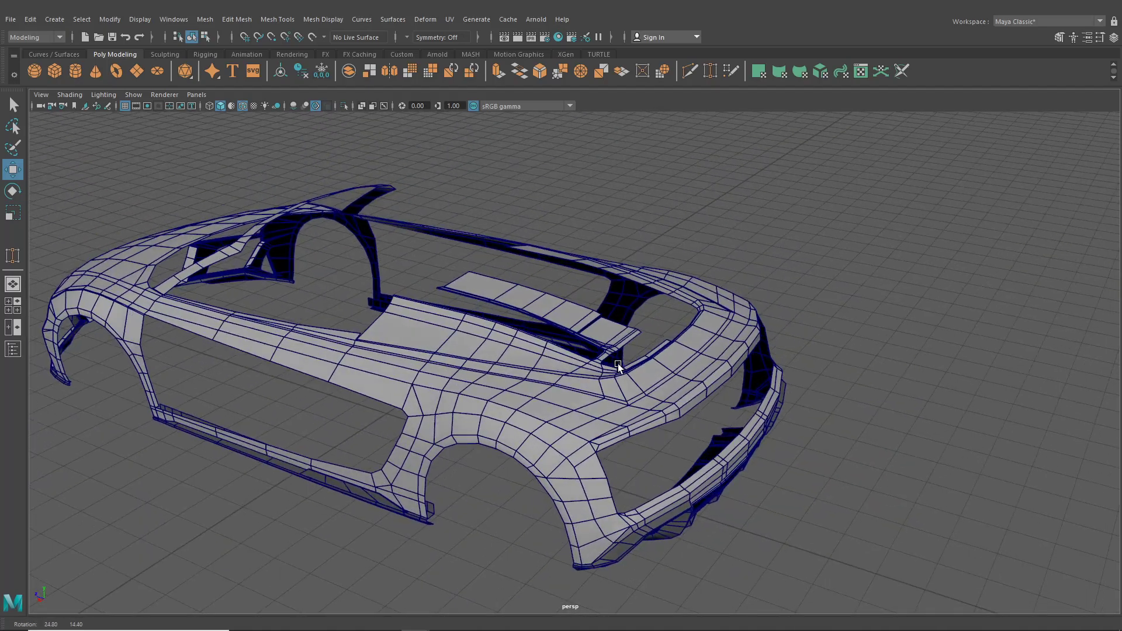
{"action": "left_click_drag", "start_coordinate": [541, 374], "coordinate": [582, 349], "text": "alt"}
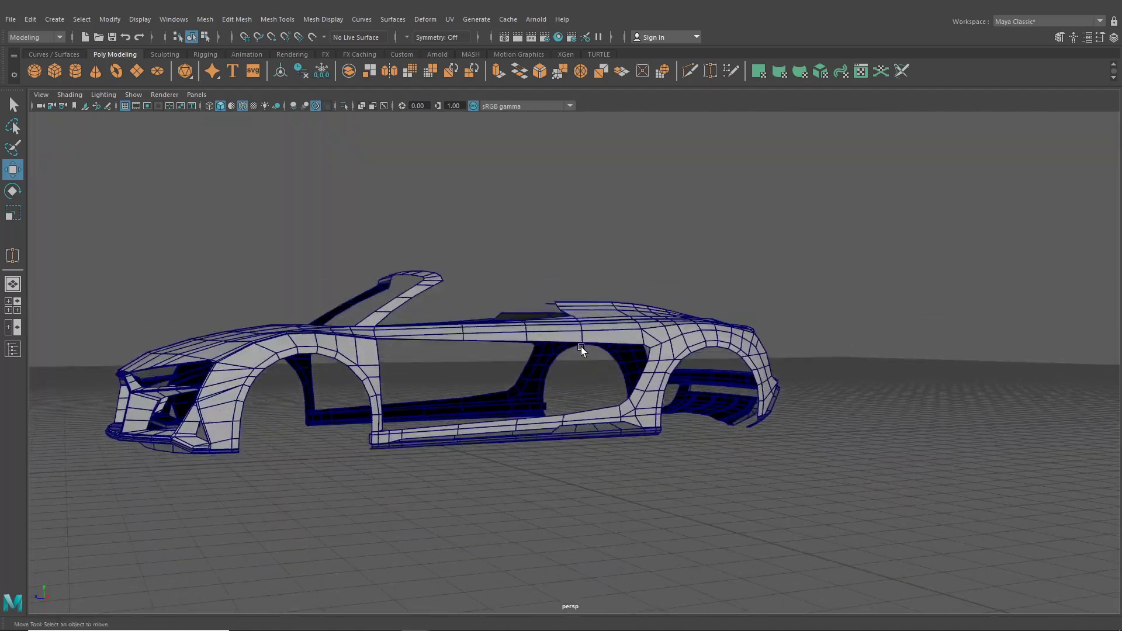
{"action": "left_click_drag", "start_coordinate": [425, 388], "coordinate": [565, 405], "text": "alt"}
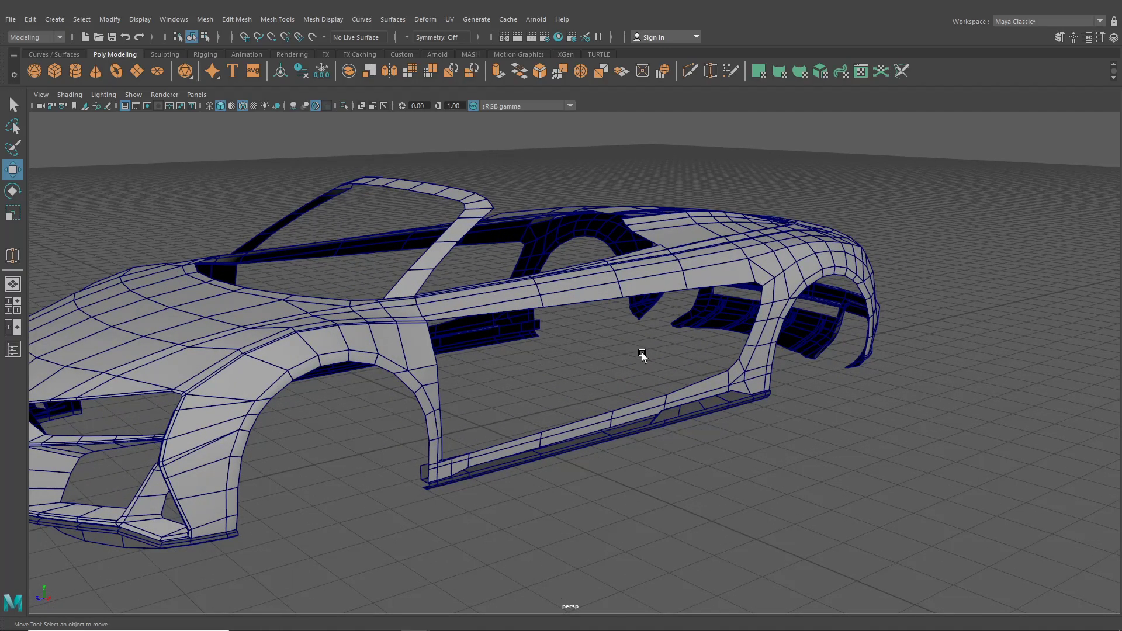
{"action": "left_click_drag", "start_coordinate": [641, 352], "coordinate": [468, 335], "text": "alt"}
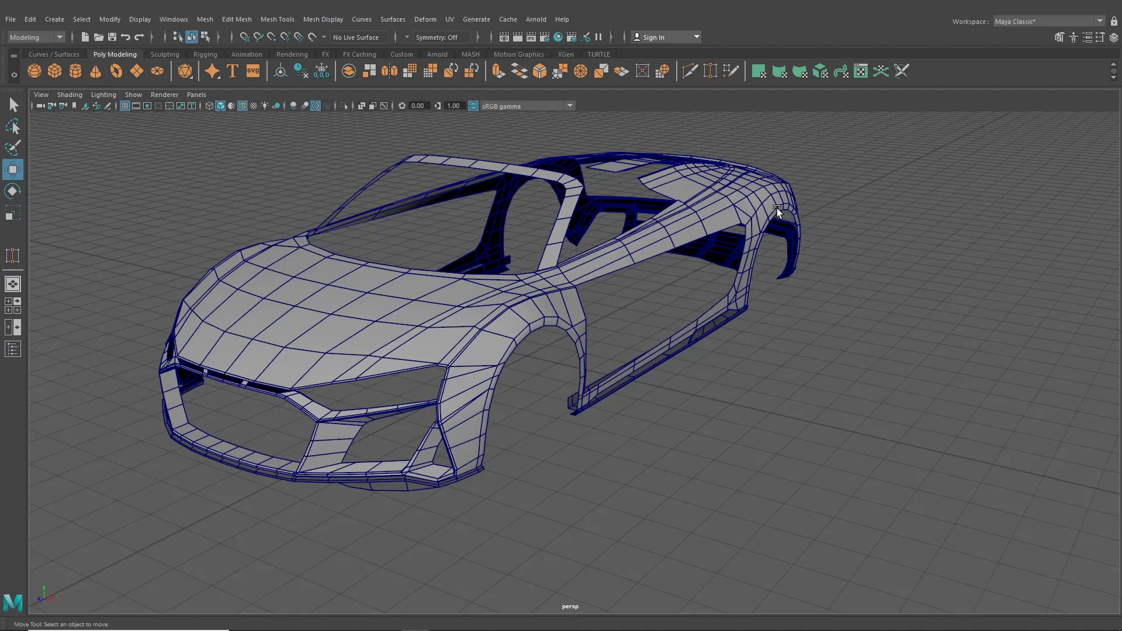
Create a polygon cylinder and move it out beside the front wheel arch
{"action": "left_click", "coordinate": [73, 73]}
{"action": "left_click_drag", "start_coordinate": [559, 364], "coordinate": [514, 318]}
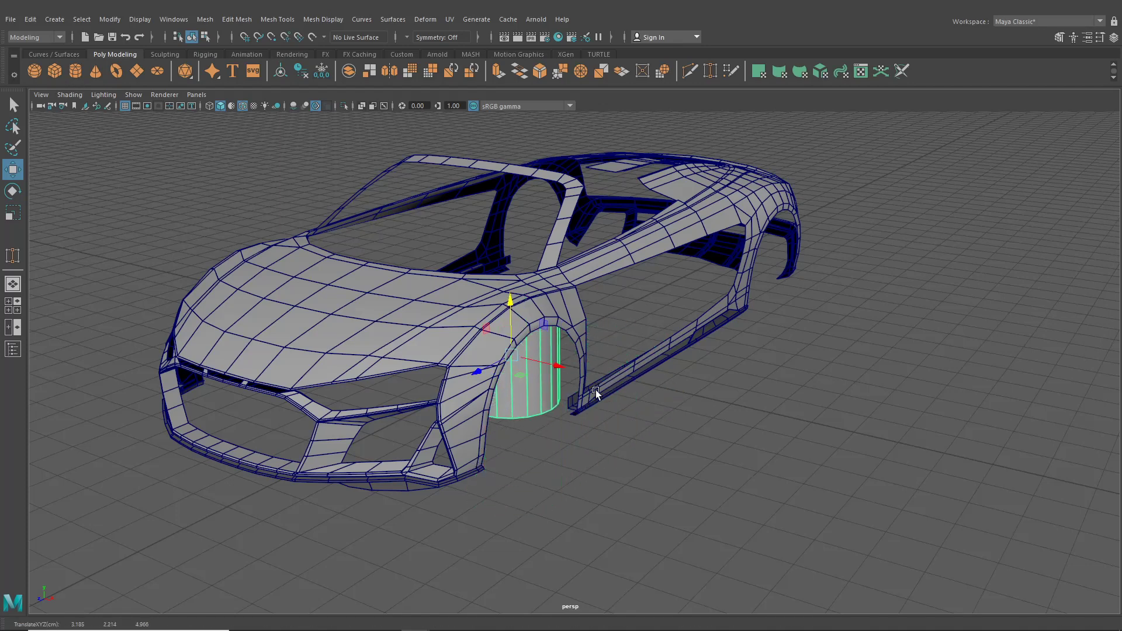
{"action": "left_click_drag", "start_coordinate": [595, 391], "coordinate": [641, 405]}
{"action": "left_click", "coordinate": [1114, 37]}
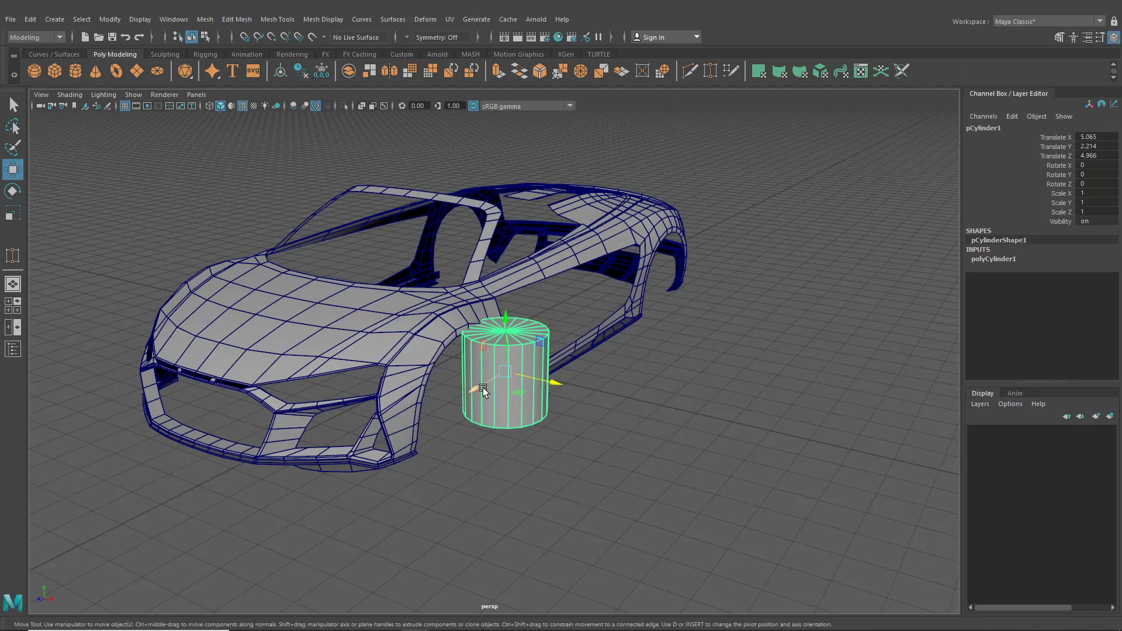
{"action": "left_click_drag", "start_coordinate": [483, 387], "coordinate": [461, 409]}
Set the cylinder's Subdivisions Axis to 40 and its Rotate Z to 90
{"action": "left_click", "coordinate": [1006, 258]}
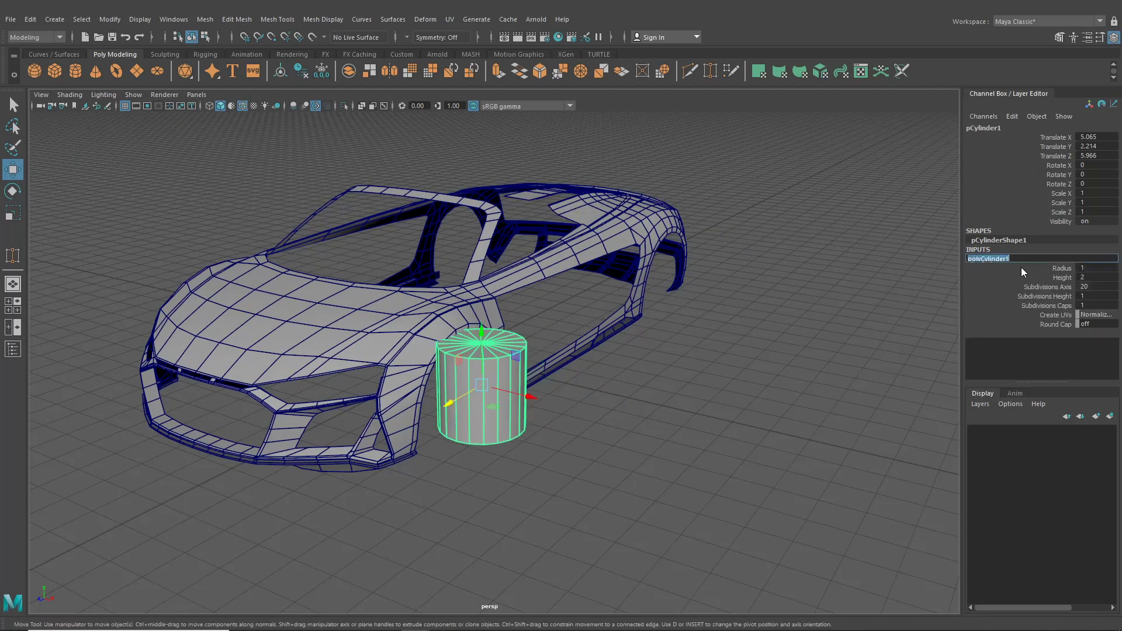
{"action": "double_click", "coordinate": [1088, 289]}
{"action": "key", "text": "Return"}
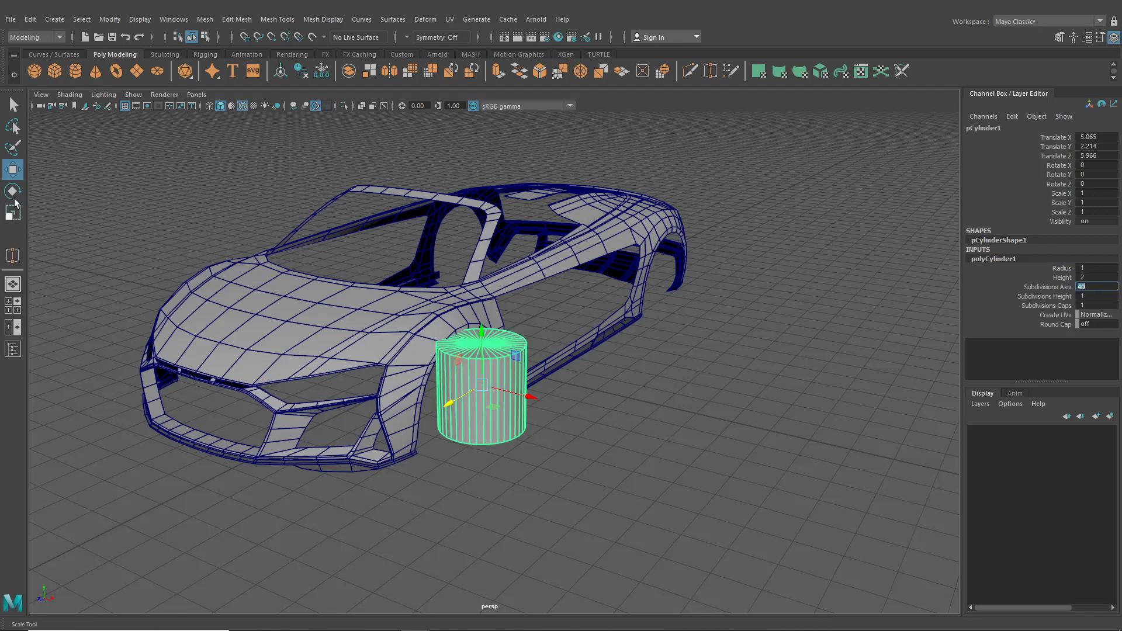
{"action": "key", "text": "e"}
{"action": "left_click_drag", "start_coordinate": [500, 349], "coordinate": [540, 357]}
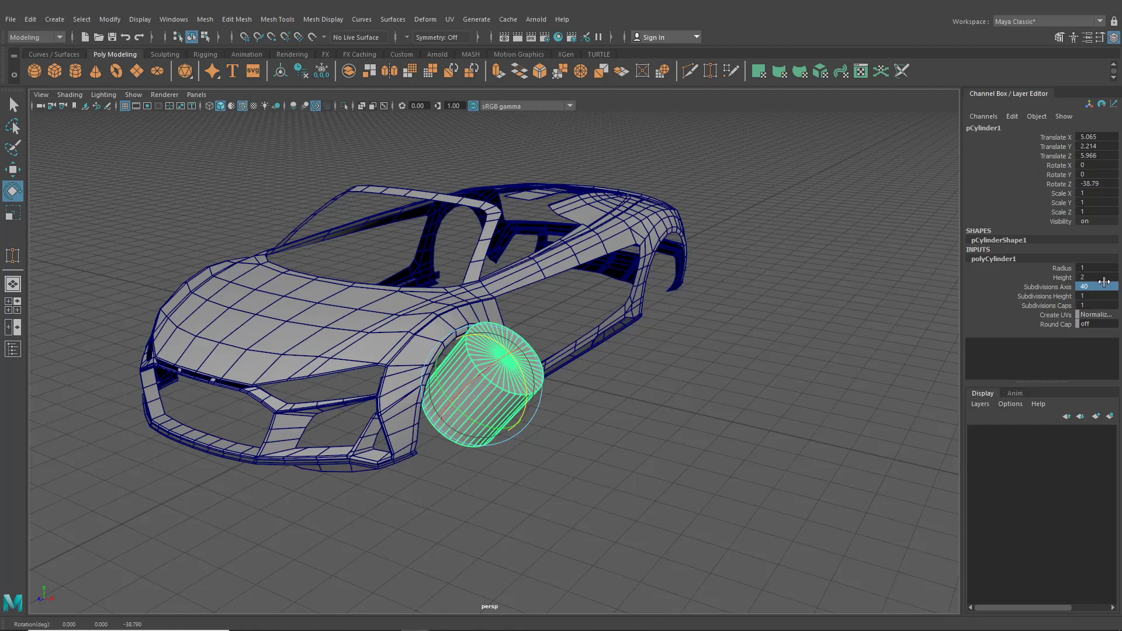
{"action": "left_click", "coordinate": [1105, 183]}
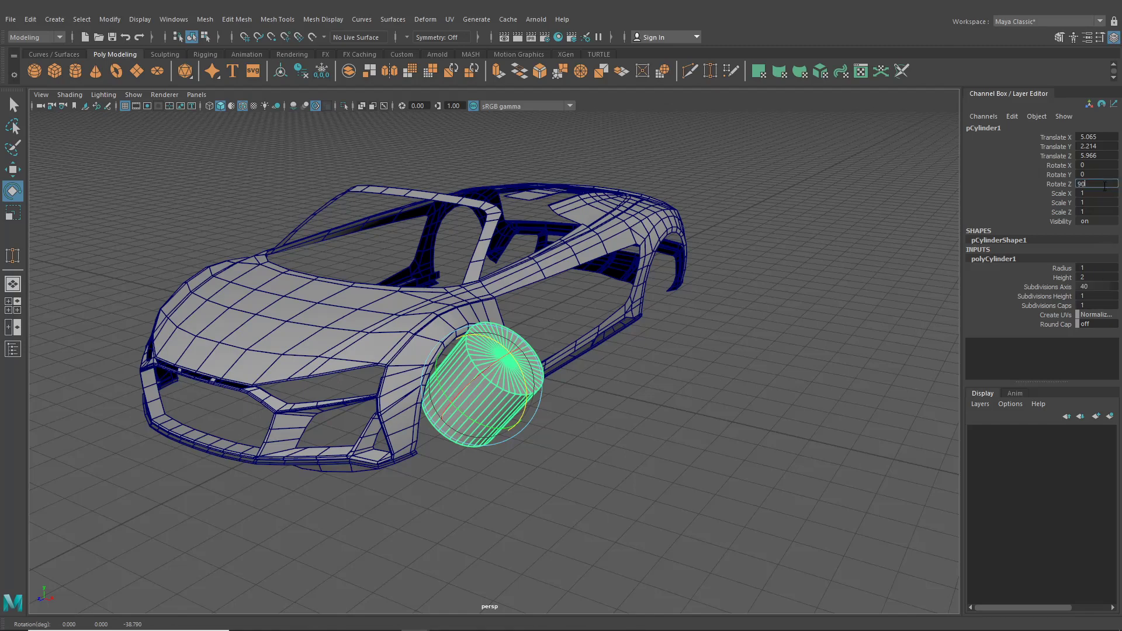
{"action": "key", "text": "Return"}
Centre the cylinder on the front wheel in the side view and scale it uniformly to about 1.496 to match the tyre outline
{"action": "left_click", "coordinate": [13, 305]}
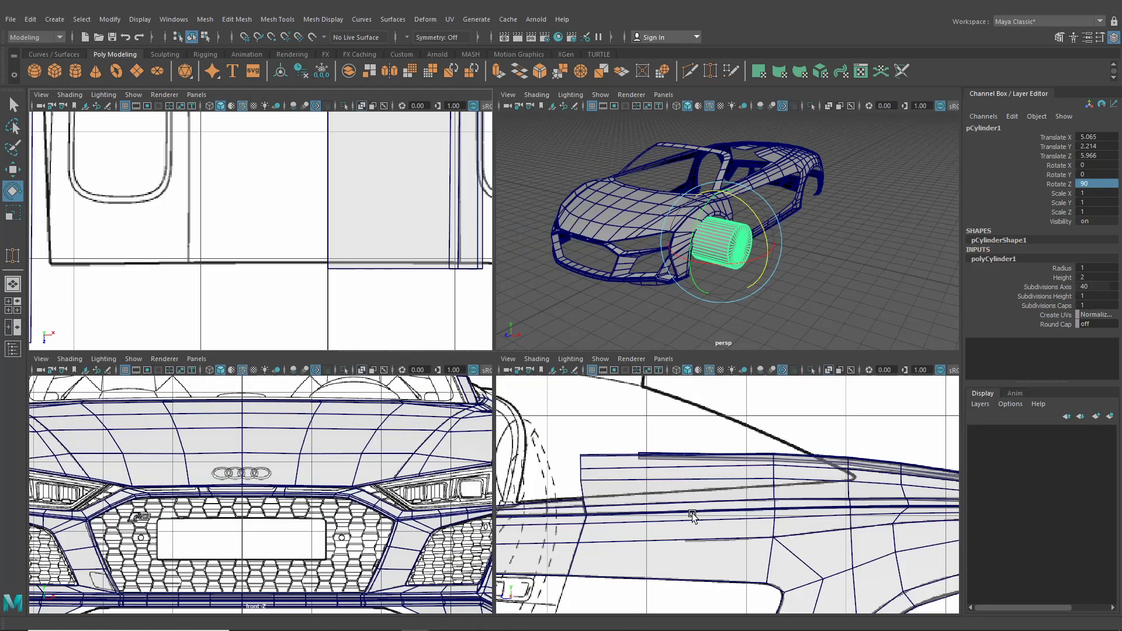
{"action": "key", "text": "space"}
{"action": "scroll", "coordinate": [647, 497], "scroll_direction": "down", "scroll_amount": 6}
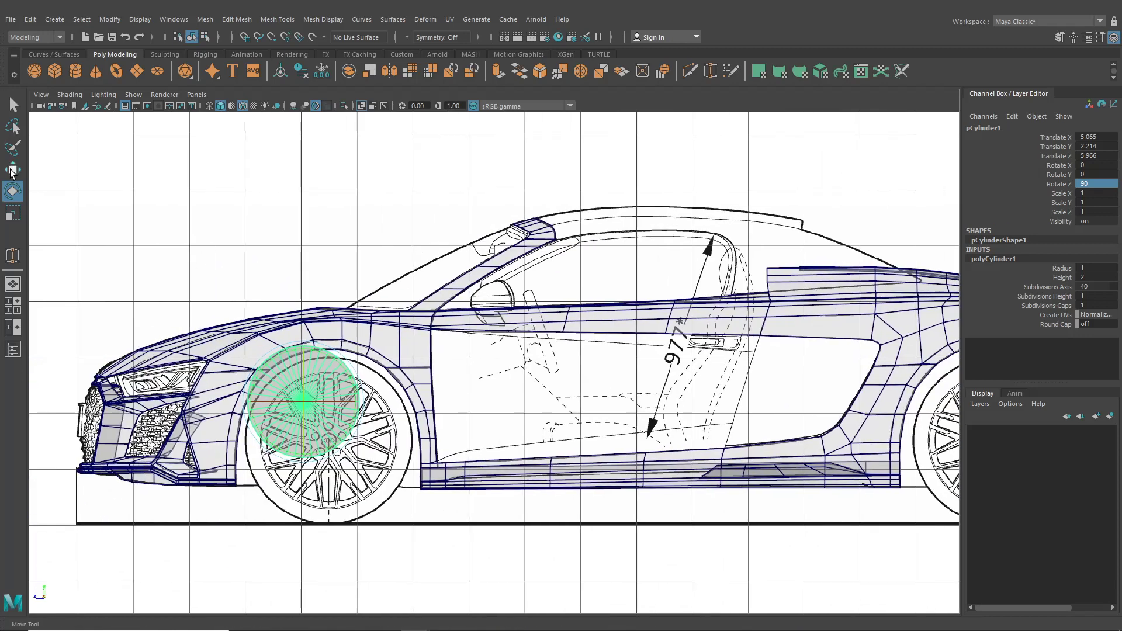
{"action": "left_click", "coordinate": [13, 170]}
{"action": "scroll", "coordinate": [35, 550], "scroll_direction": "up", "scroll_amount": 2}
{"action": "left_click_drag", "start_coordinate": [358, 375], "coordinate": [385, 422]}
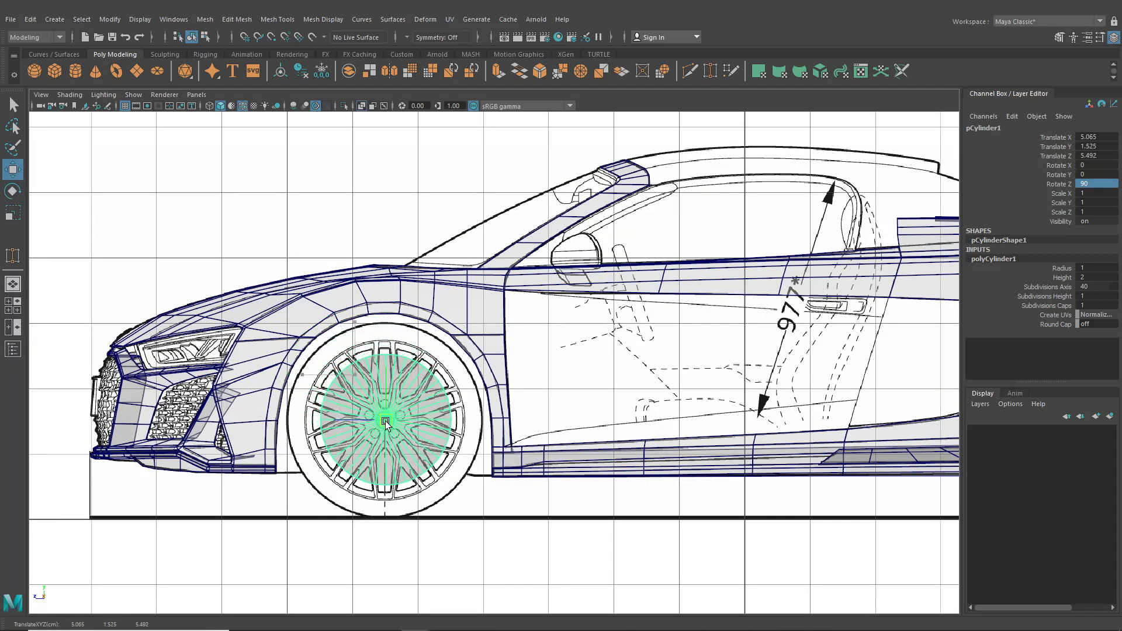
{"action": "left_click", "coordinate": [16, 215]}
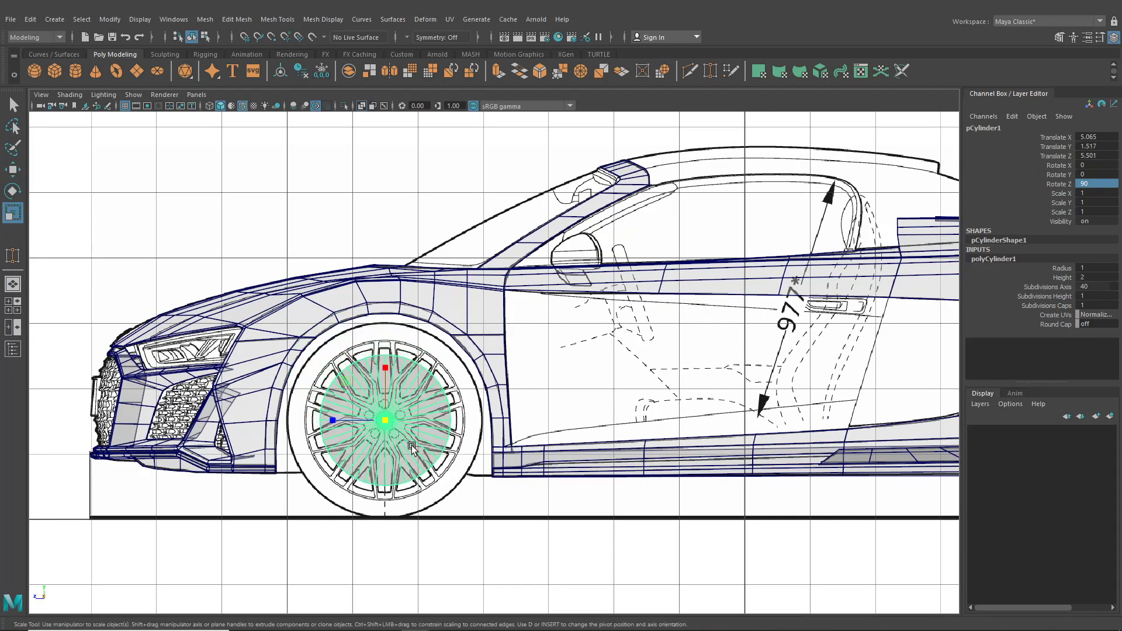
{"action": "left_click_drag", "start_coordinate": [385, 423], "coordinate": [440, 442]}
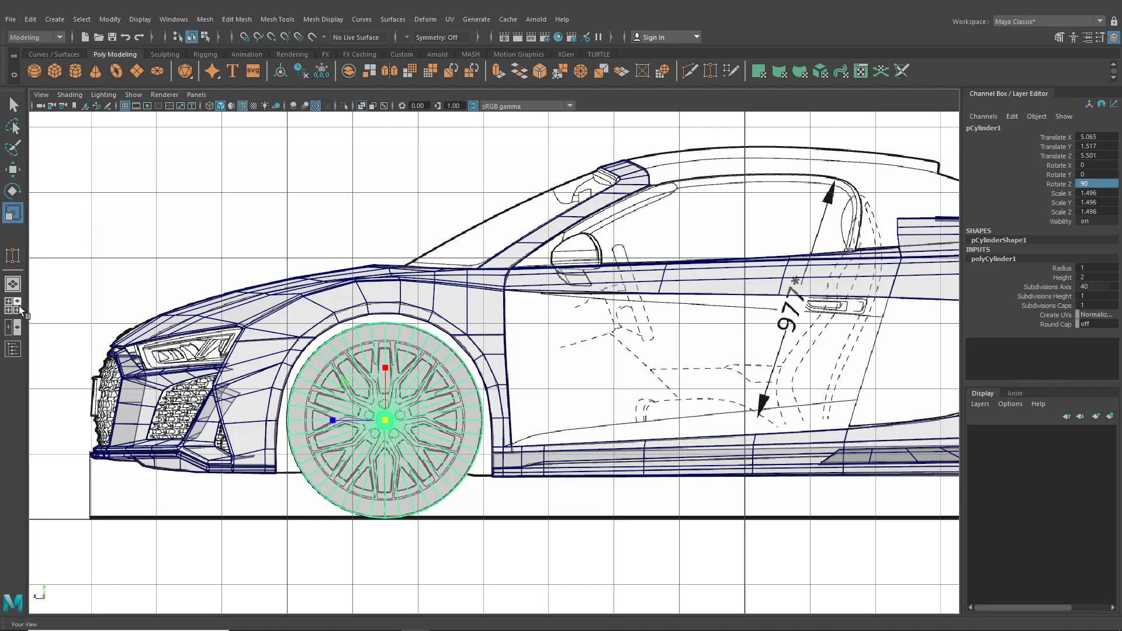
Move the cylinder inward over the front tyre in the front view, to a Translate X of about 3.715
{"action": "left_click", "coordinate": [18, 306]}
{"action": "key", "text": "space"}
{"action": "middle_click_drag", "start_coordinate": [659, 451], "coordinate": [366, 356], "text": "alt"}
{"action": "middle_click_drag", "start_coordinate": [636, 375], "coordinate": [481, 353], "text": "alt"}
{"action": "left_click", "coordinate": [13, 170]}
{"action": "left_click_drag", "start_coordinate": [752, 388], "coordinate": [564, 388]}
Narrow the cylinder to a Scale Y of about 0.565 and shift it to a Translate X of about 3.677
{"action": "left_click", "coordinate": [11, 215]}
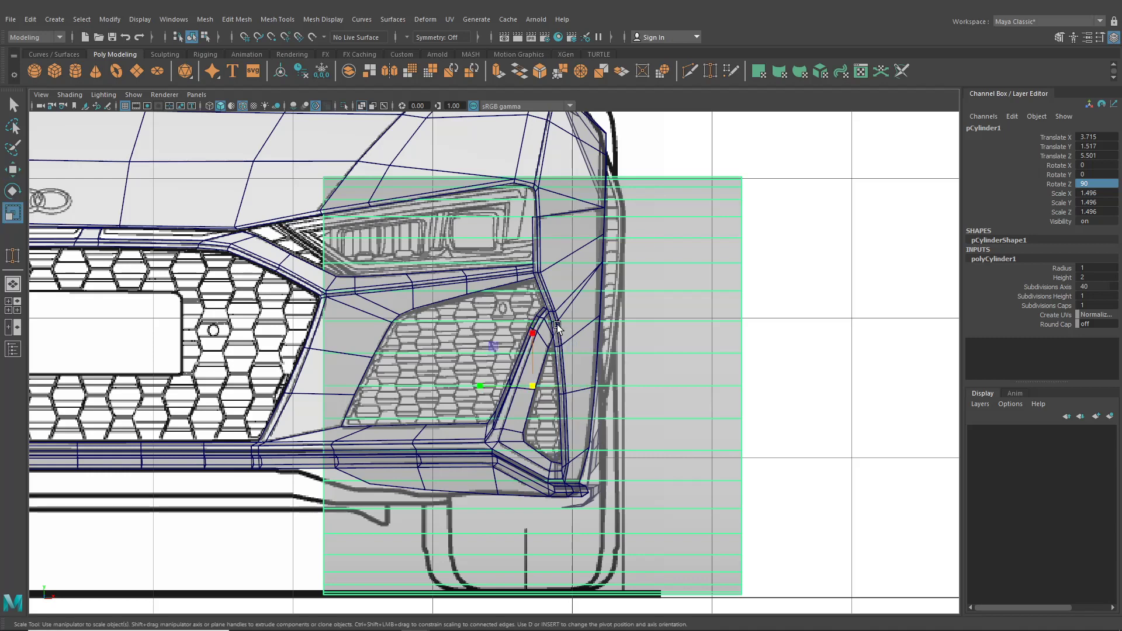
{"action": "left_click_drag", "start_coordinate": [485, 381], "coordinate": [518, 395]}
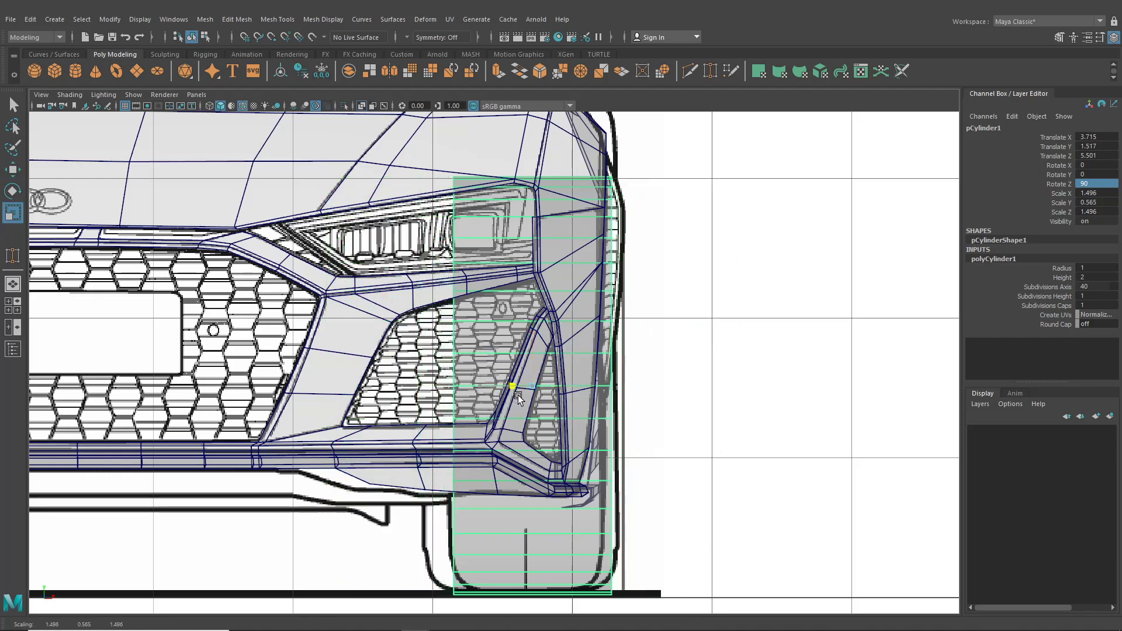
{"action": "left_click", "coordinate": [13, 170]}
{"action": "left_click_drag", "start_coordinate": [587, 387], "coordinate": [581, 388]}
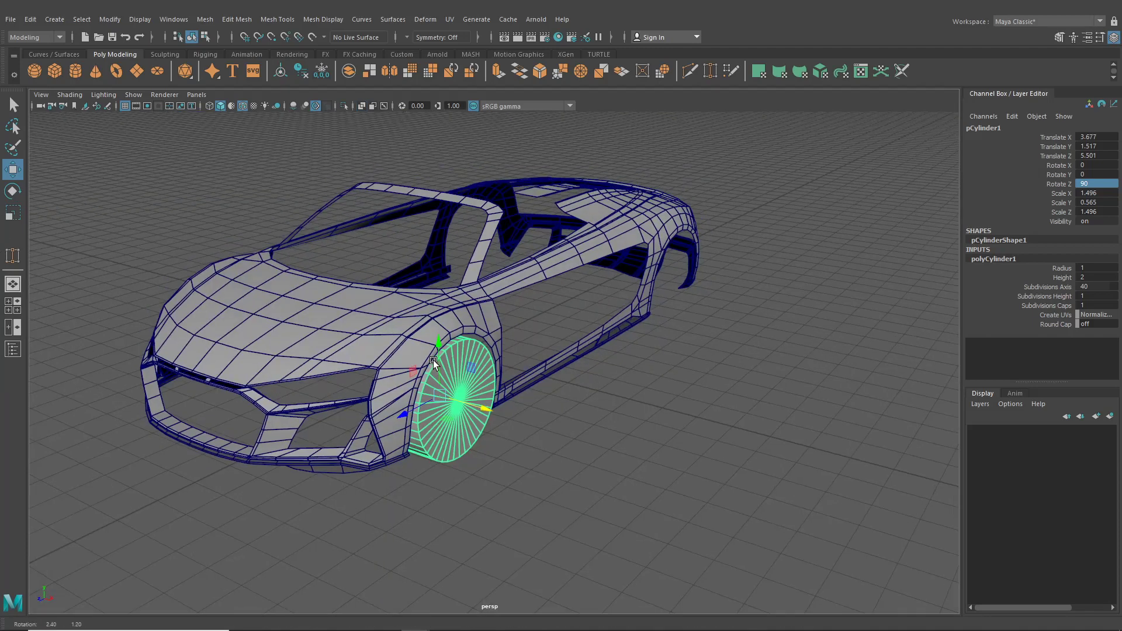
Select the outer and inner rim edge loops of the wheel cylinder
{"action": "left_click", "coordinate": [13, 285]}
{"action": "middle_click_drag", "start_coordinate": [354, 340], "coordinate": [446, 368], "text": "alt"}
{"action": "right_click_drag", "start_coordinate": [446, 368], "coordinate": [489, 296], "text": "alt"}
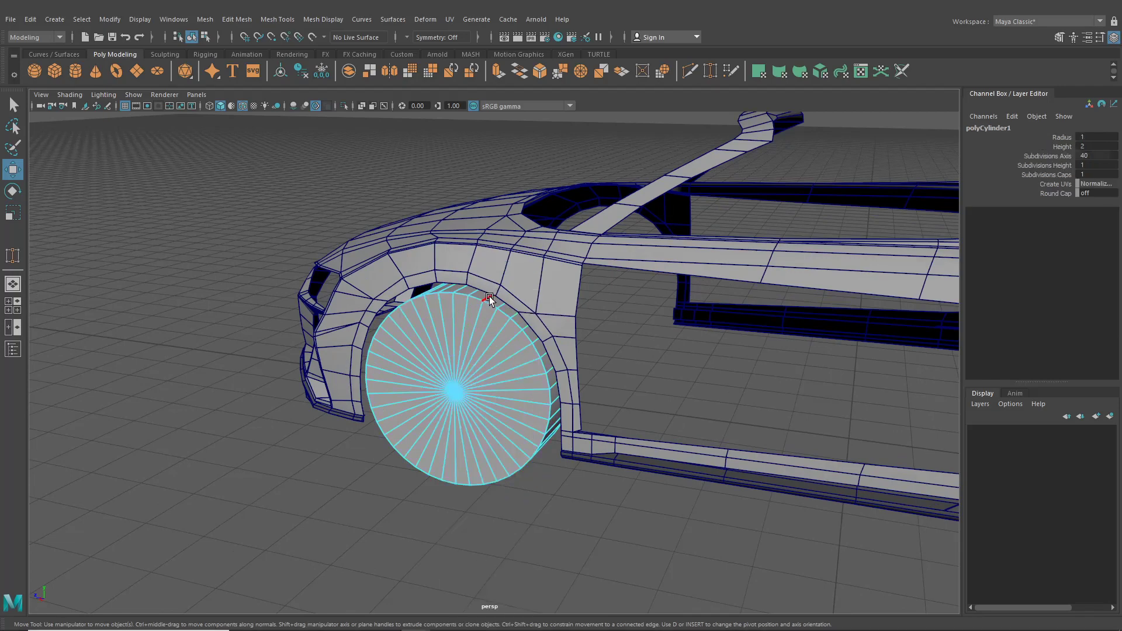
{"action": "double_click", "coordinate": [477, 296]}
{"action": "left_click_drag", "start_coordinate": [477, 296], "coordinate": [479, 349], "text": "alt"}
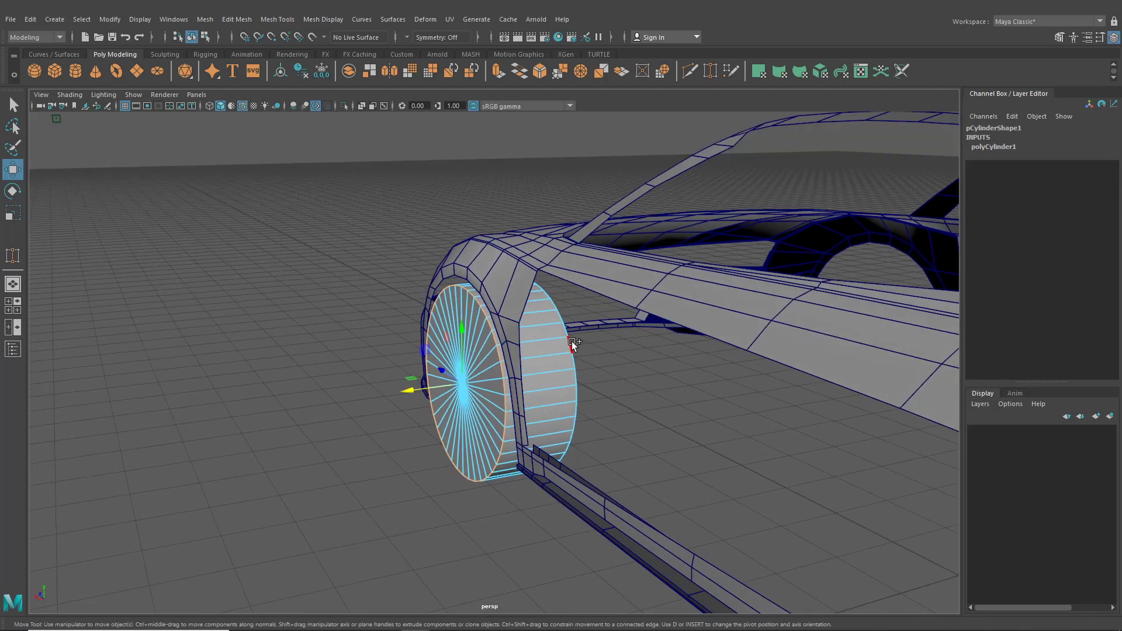
Try a bevel on the cylinder's two rim edge loops, compare it with the blueprint tyre, and undo it
{"action": "left_click", "coordinate": [237, 19]}
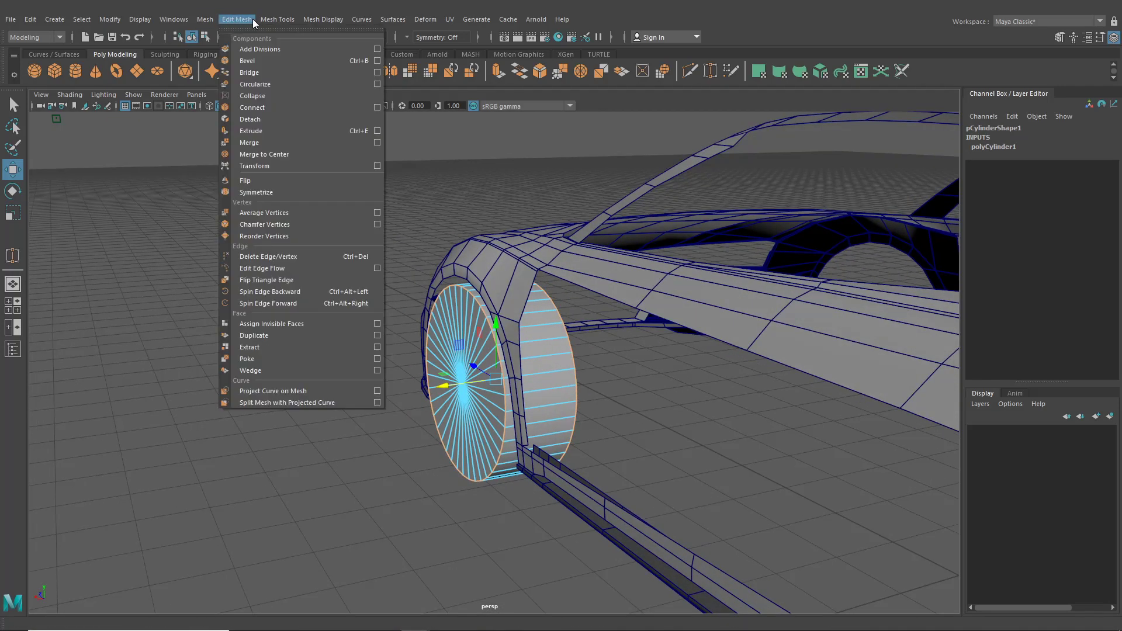
{"action": "left_click", "coordinate": [254, 60]}
{"action": "left_click", "coordinate": [13, 305]}
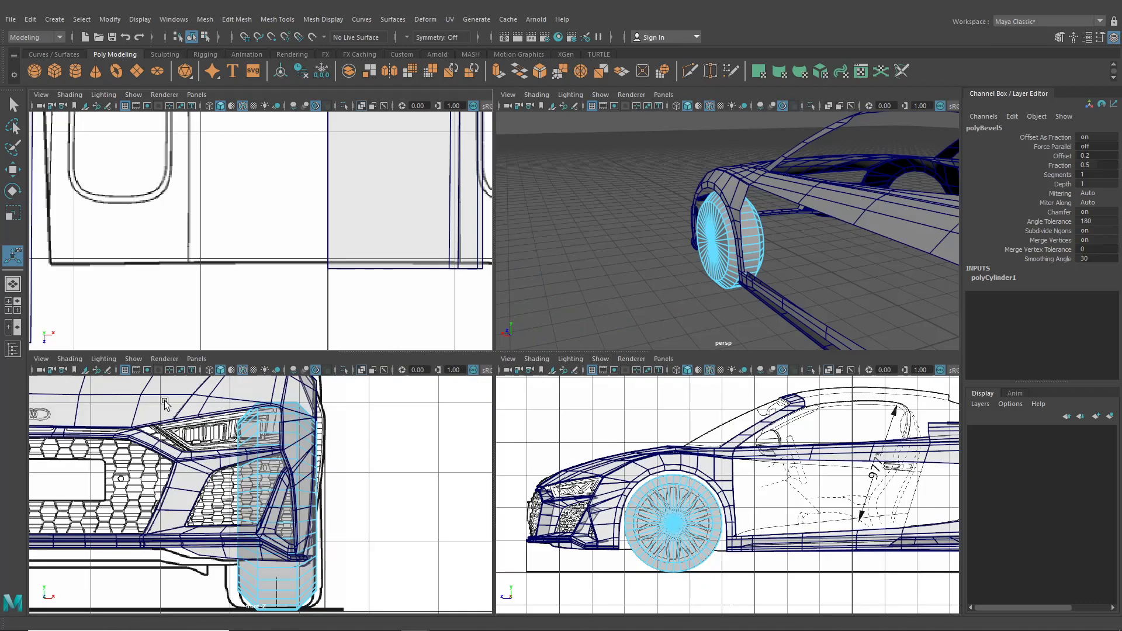
{"action": "middle_click_drag", "start_coordinate": [249, 440], "coordinate": [269, 410], "text": "alt"}
{"action": "key", "text": "ctrl+z"}
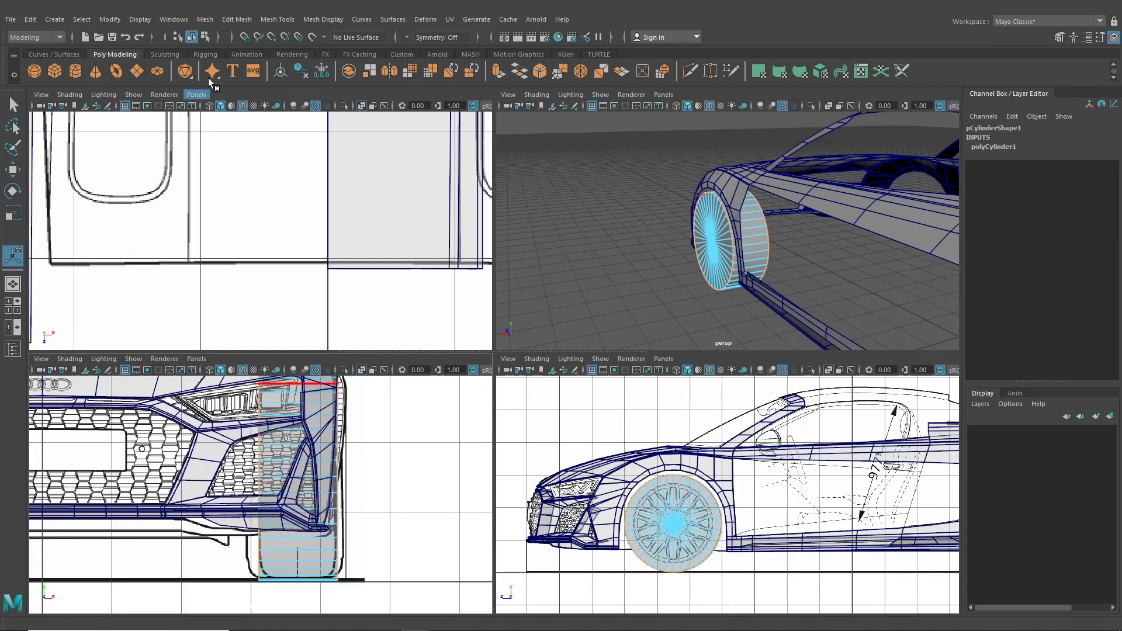
Bevel the wheel cylinder's two rim edge loops with a Fraction of 0.4 and 4 segments
{"action": "left_click", "coordinate": [231, 19]}
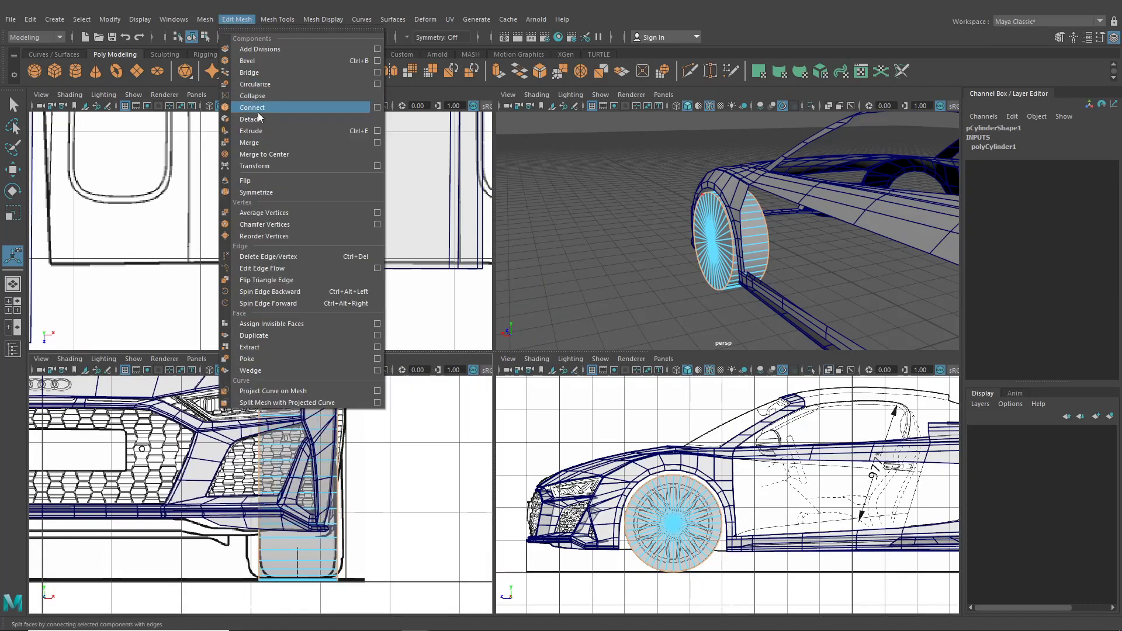
{"action": "left_click", "coordinate": [257, 62]}
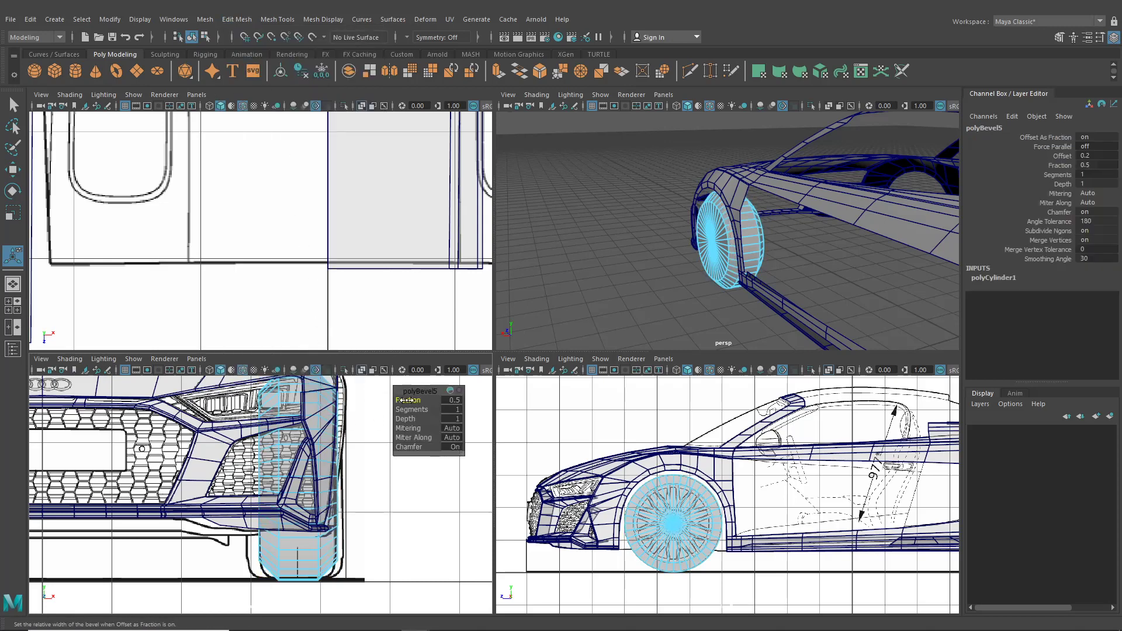
{"action": "left_click_drag", "start_coordinate": [403, 400], "coordinate": [434, 414]}
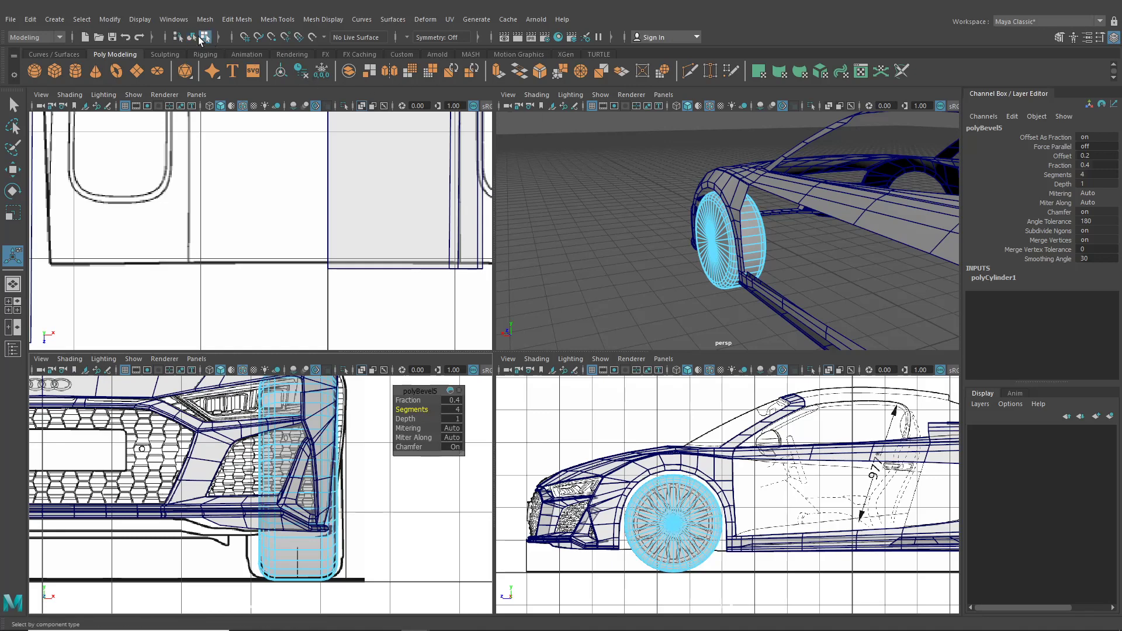
{"action": "left_click", "coordinate": [192, 38]}
{"action": "left_click", "coordinate": [580, 227]}
Duplicate the bevelled front tyre and move the copy back to the rear wheel arch, at about Translate Z -6.842
{"action": "scroll", "coordinate": [608, 270], "scroll_direction": "down", "scroll_amount": 8}
{"action": "left_click_drag", "start_coordinate": [609, 271], "coordinate": [731, 321], "text": "alt"}
{"action": "key", "text": "space"}
{"action": "scroll", "coordinate": [678, 290], "scroll_direction": "up", "scroll_amount": 4}
{"action": "left_click", "coordinate": [509, 379]}
{"action": "key", "text": "ctrl+d"}
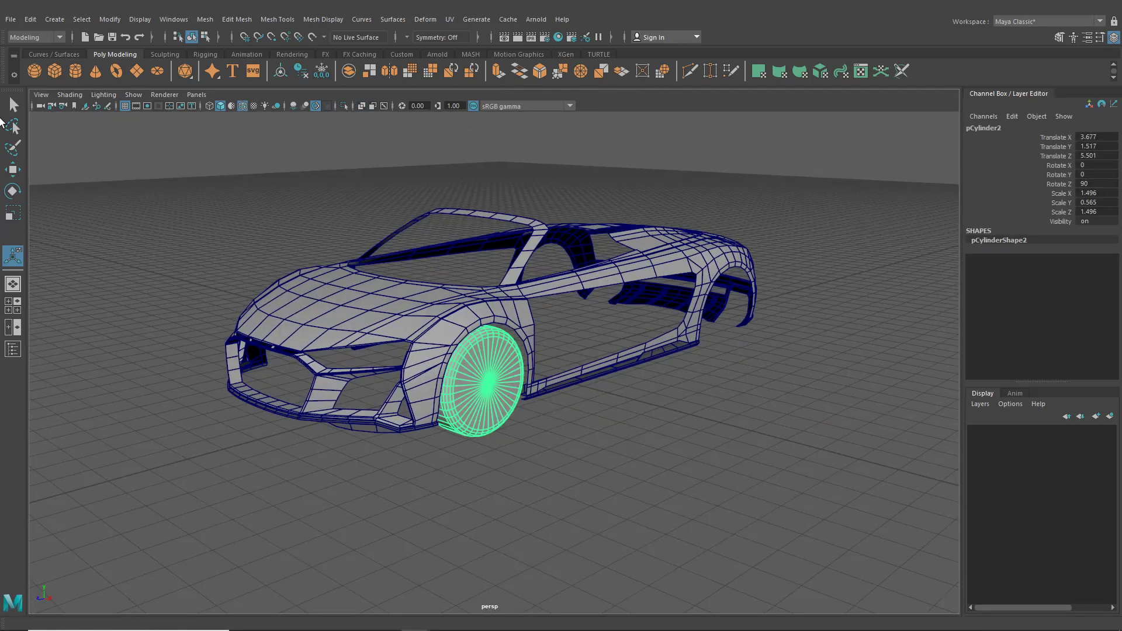
{"action": "left_click", "coordinate": [12, 169]}
{"action": "left_click_drag", "start_coordinate": [419, 395], "coordinate": [698, 315]}
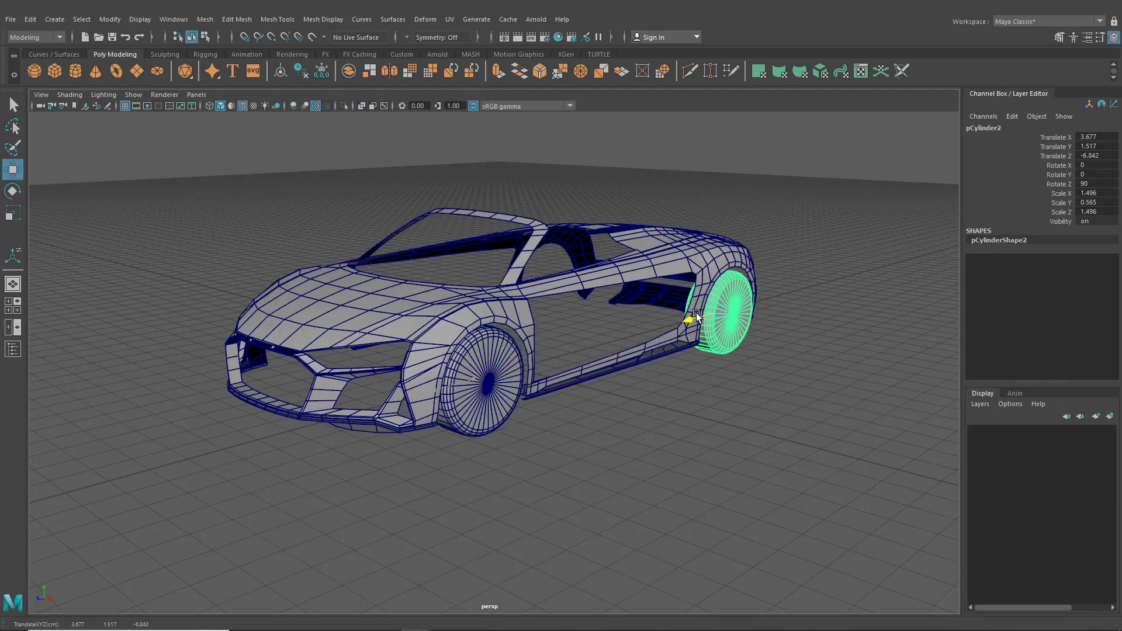
Align the copied tyre with the blueprint's rear wheel in the side view, at a Translate Z of about -6.448
{"action": "left_click", "coordinate": [13, 306]}
{"action": "key", "text": "space"}
{"action": "middle_click_drag", "start_coordinate": [855, 495], "coordinate": [271, 474], "text": "alt"}
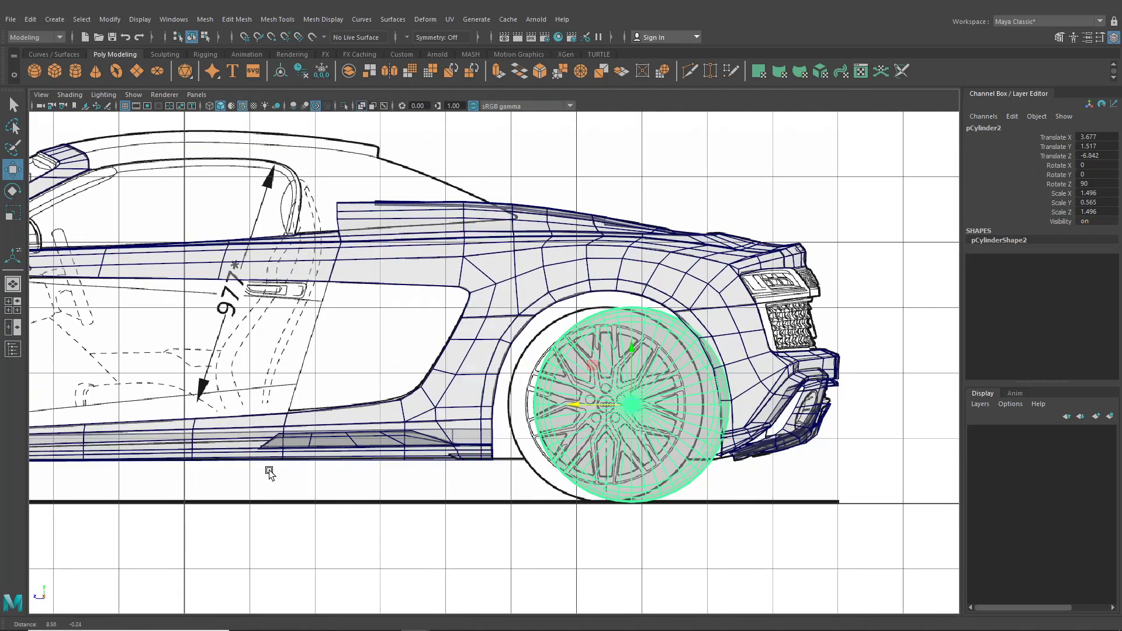
{"action": "left_click_drag", "start_coordinate": [576, 404], "coordinate": [287, 447]}
Shift the rear tyre slightly outward to a Translate X of about 3.746
{"action": "left_click", "coordinate": [13, 284]}
{"action": "middle_click_drag", "start_coordinate": [475, 452], "coordinate": [488, 370], "text": "alt"}
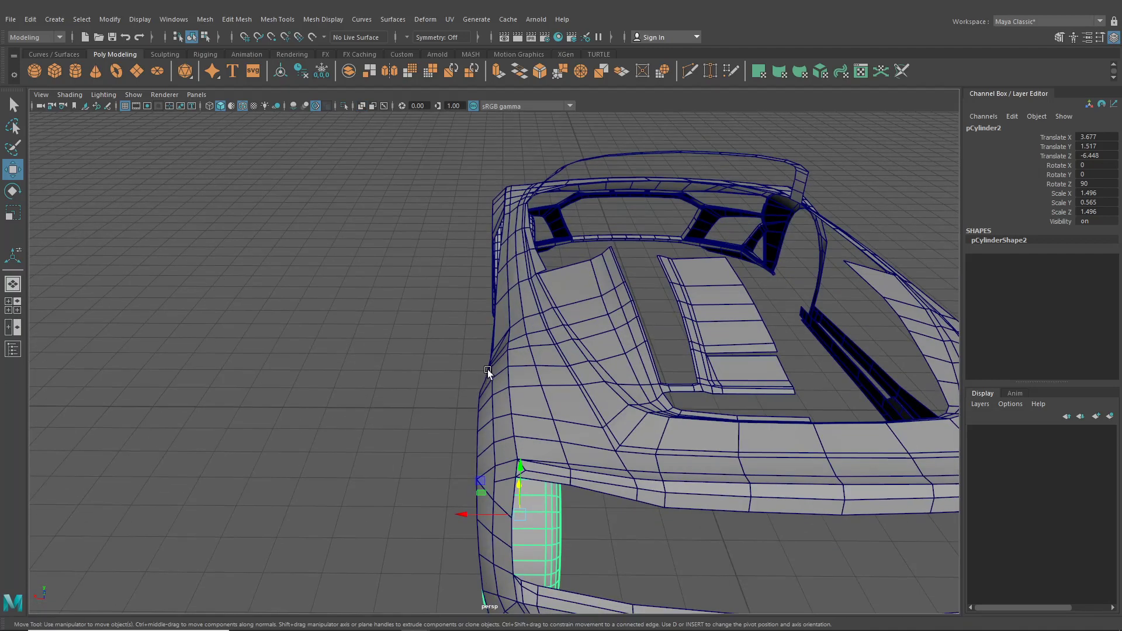
{"action": "left_click_drag", "start_coordinate": [487, 416], "coordinate": [485, 365], "text": "alt"}
{"action": "middle_click_drag", "start_coordinate": [486, 364], "coordinate": [475, 393], "text": "alt"}
{"action": "scroll", "coordinate": [476, 397], "scroll_direction": "up", "scroll_amount": 5}
{"action": "left_click_drag", "start_coordinate": [508, 464], "coordinate": [498, 460]}
Select the vertices on the rear tyre's inner side and move them inward to widen the tyre
{"action": "right_click_drag", "start_coordinate": [596, 298], "coordinate": [550, 310]}
{"action": "scroll", "coordinate": [567, 392], "scroll_direction": "down", "scroll_amount": 5}
{"action": "left_click_drag", "start_coordinate": [647, 521], "coordinate": [510, 283]}
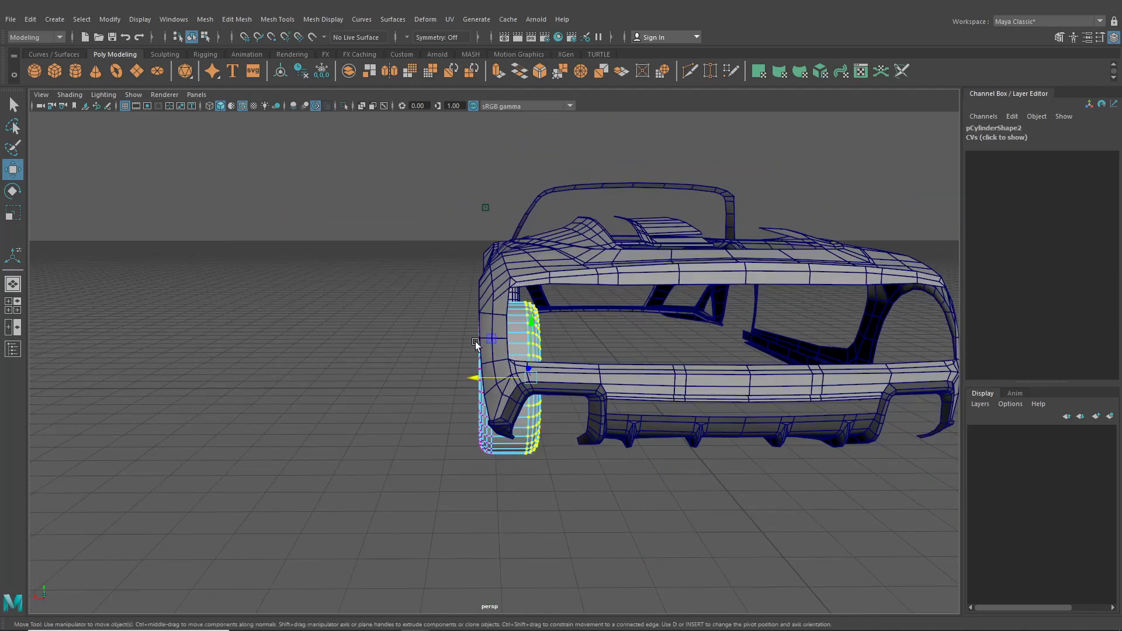
{"action": "left_click_drag", "start_coordinate": [473, 378], "coordinate": [500, 378]}
Match the rear tyre's inner-side vertices to the blueprint tyre in the back view
{"action": "left_click", "coordinate": [10, 314]}
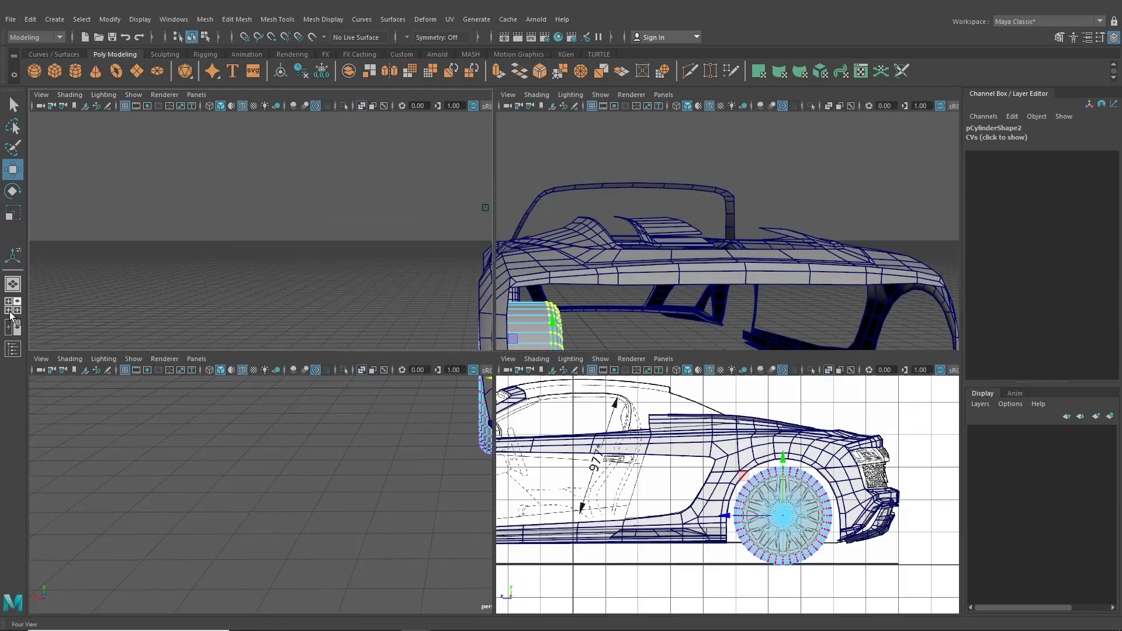
{"action": "left_click", "coordinate": [196, 359]}
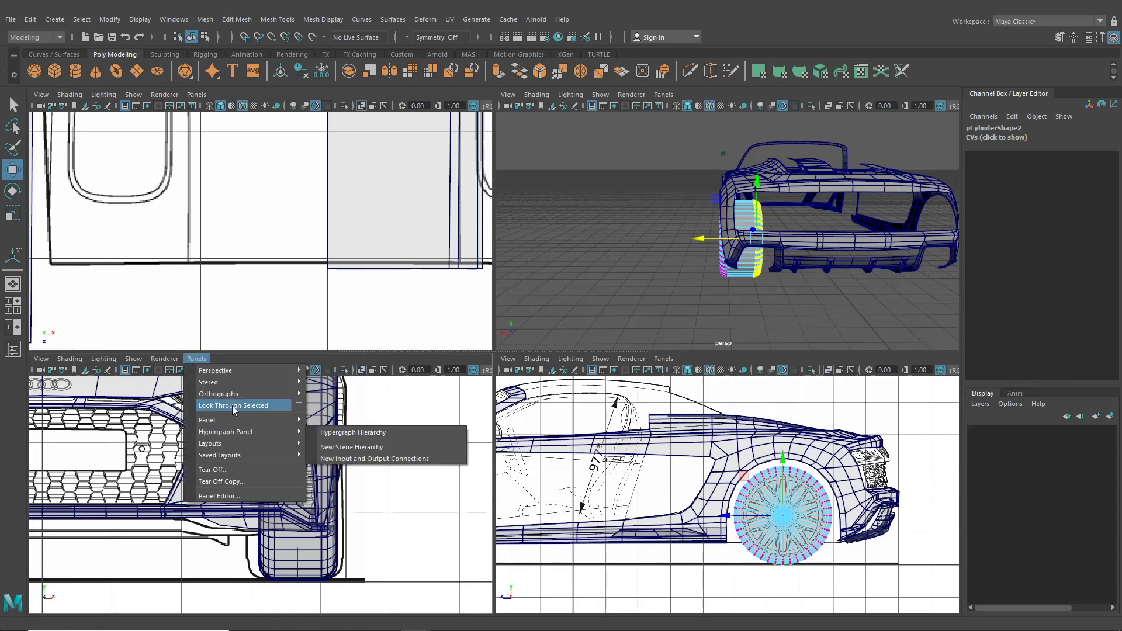
{"action": "mouse_move", "coordinate": [279, 393]}
{"action": "left_click", "coordinate": [325, 396]}
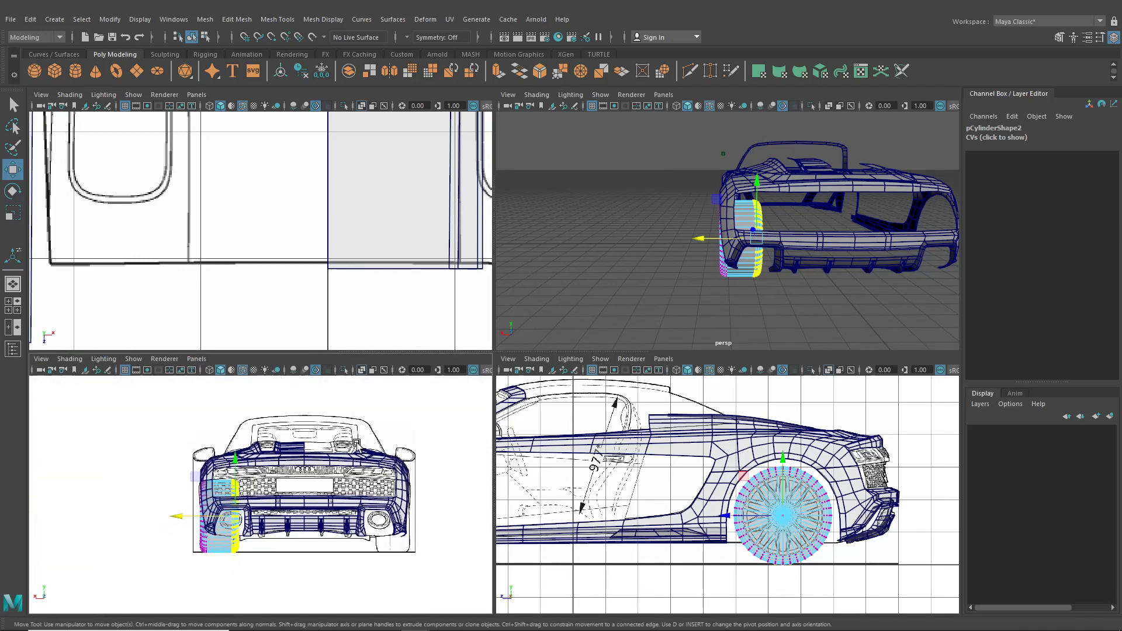
{"action": "scroll", "coordinate": [357, 444], "scroll_direction": "up", "scroll_amount": 2}
{"action": "middle_click_drag", "start_coordinate": [243, 516], "coordinate": [305, 471], "text": "alt"}
{"action": "scroll", "coordinate": [305, 471], "scroll_direction": "up", "scroll_amount": 3}
{"action": "scroll", "coordinate": [315, 462], "scroll_direction": "up", "scroll_amount": 2}
{"action": "left_click_drag", "start_coordinate": [267, 465], "coordinate": [252, 465]}
{"action": "middle_click_drag", "start_coordinate": [252, 465], "coordinate": [298, 503], "text": "alt"}
{"action": "scroll", "coordinate": [222, 445], "scroll_direction": "down", "scroll_amount": 5}
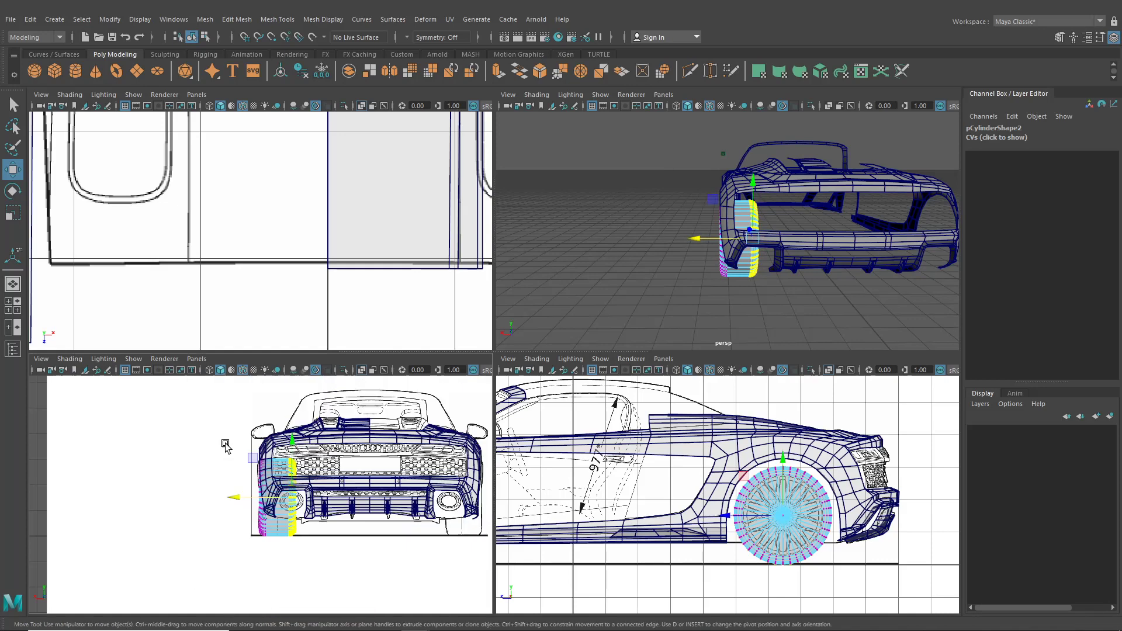
Align the rear tyre's outer-side vertices with the blueprint in the back view and return to object selection
{"action": "left_click_drag", "start_coordinate": [222, 446], "coordinate": [272, 552]}
{"action": "scroll", "coordinate": [271, 552], "scroll_direction": "up", "scroll_amount": 3}
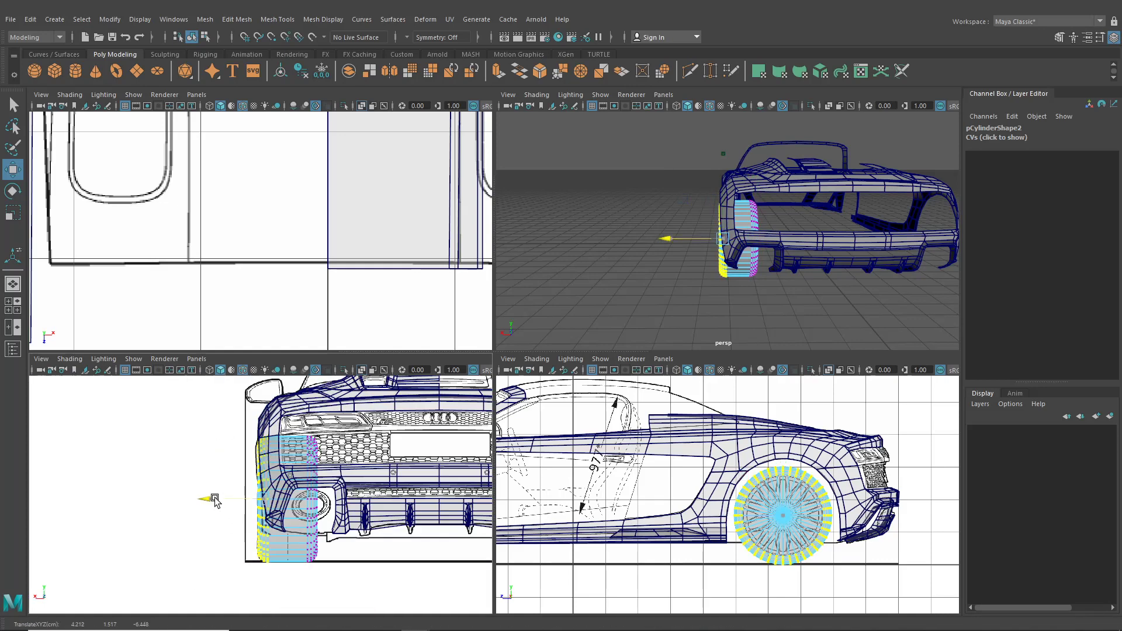
{"action": "left_click", "coordinate": [13, 284]}
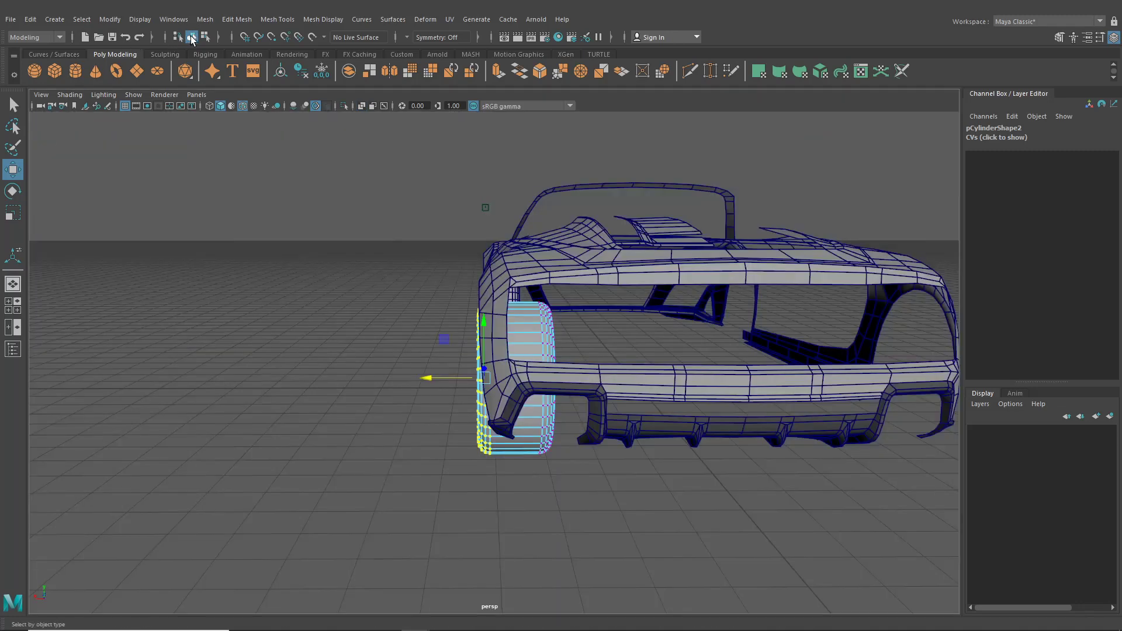
{"action": "left_click", "coordinate": [204, 37]}
{"action": "left_click", "coordinate": [192, 37]}
{"action": "left_click", "coordinate": [323, 288]}
Select the front and rear tyres together and raise them to a Translate Y of about 1.762
{"action": "left_click_drag", "start_coordinate": [417, 351], "coordinate": [586, 339], "text": "alt"}
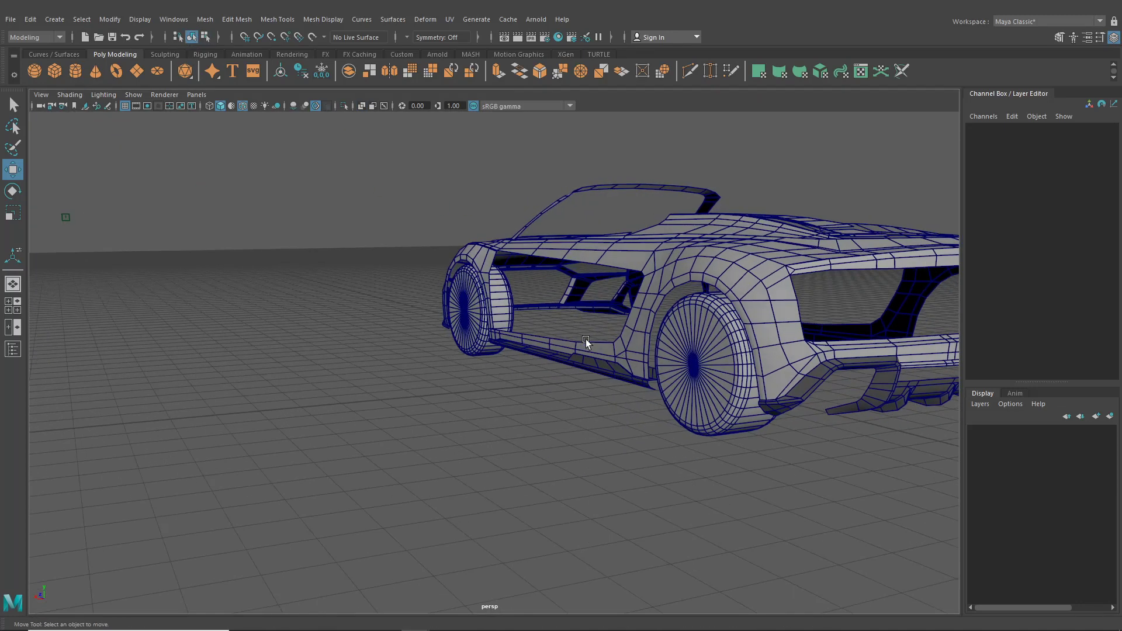
{"action": "left_click", "coordinate": [477, 323]}
{"action": "left_click", "coordinate": [731, 405], "text": "shift"}
{"action": "middle_click_drag", "start_coordinate": [660, 346], "coordinate": [643, 353], "text": "alt"}
{"action": "left_click_drag", "start_coordinate": [668, 332], "coordinate": [669, 320]}
{"action": "left_click_drag", "start_coordinate": [668, 320], "coordinate": [660, 327], "text": "alt"}
{"action": "right_click_drag", "start_coordinate": [660, 326], "coordinate": [629, 397], "text": "alt"}
{"action": "left_click_drag", "start_coordinate": [629, 398], "coordinate": [595, 398], "text": "alt"}
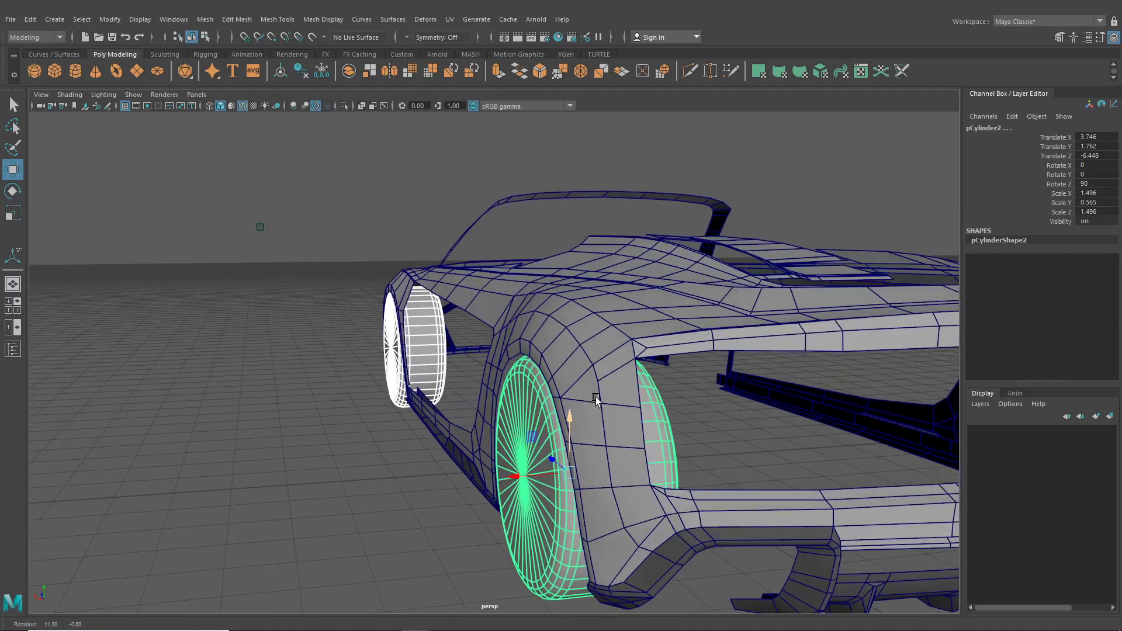
Select only the rear tyre and nudge it slightly outward along X within its wheel arch
{"action": "middle_click_drag", "start_coordinate": [532, 407], "coordinate": [518, 414], "text": "alt"}
{"action": "left_click_drag", "start_coordinate": [518, 414], "coordinate": [439, 431], "text": "alt"}
{"action": "left_click", "coordinate": [322, 453]}
{"action": "left_click", "coordinate": [534, 411]}
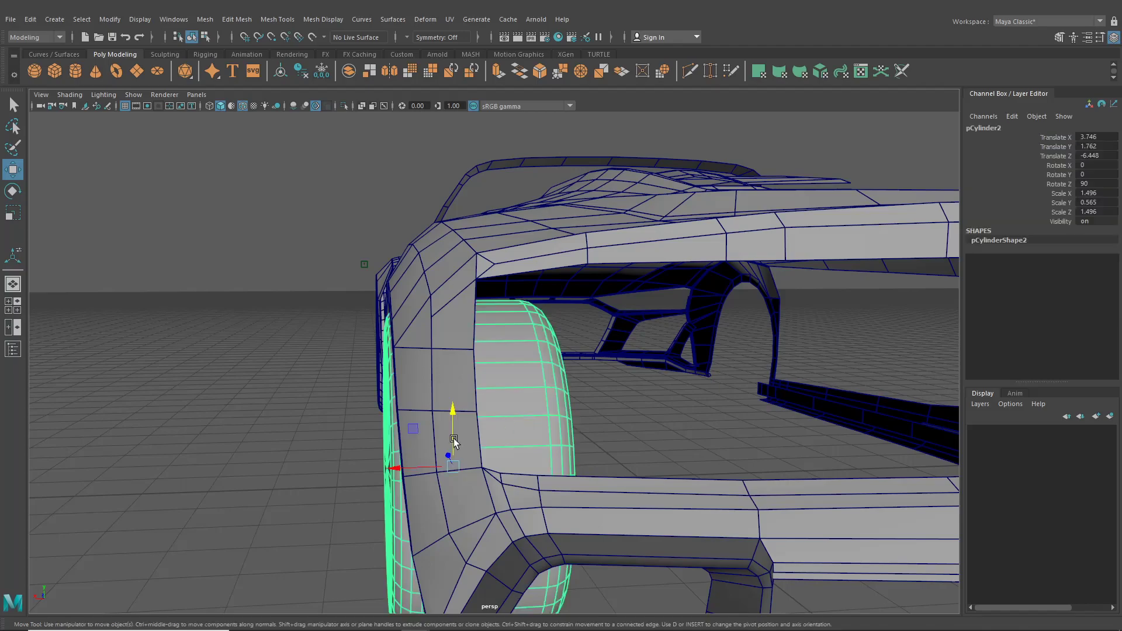
{"action": "left_click_drag", "start_coordinate": [403, 470], "coordinate": [396, 469]}
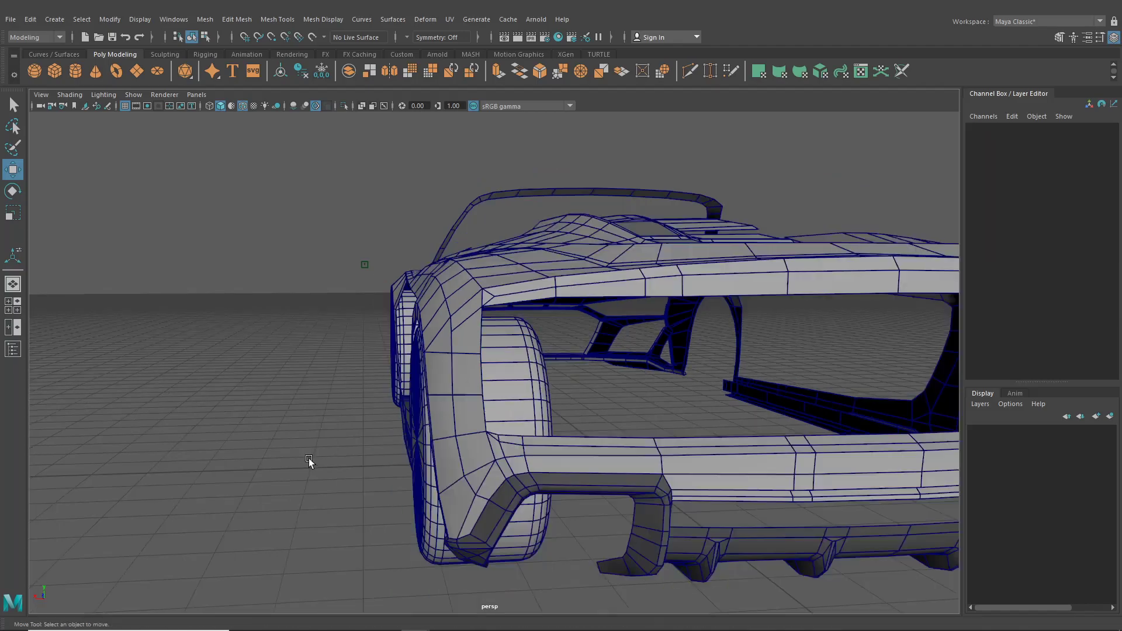
Create a new polygon cylinder and set its Rotate Z to 90
{"action": "left_click_drag", "start_coordinate": [308, 458], "coordinate": [634, 462], "text": "alt"}
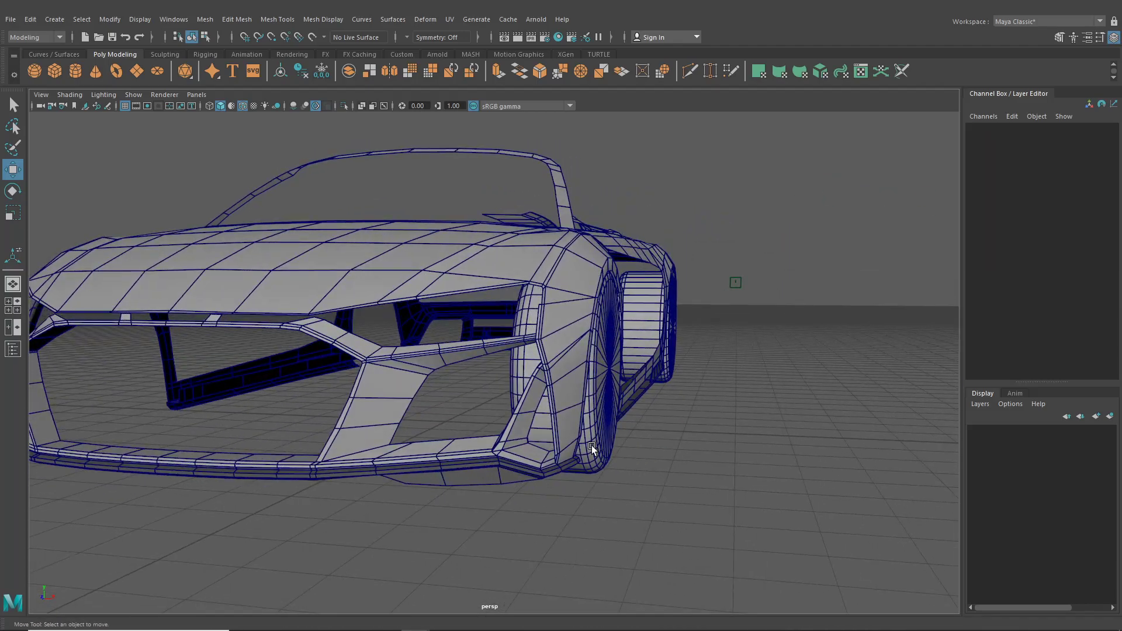
{"action": "left_click_drag", "start_coordinate": [747, 488], "coordinate": [453, 319], "text": "alt"}
{"action": "scroll", "coordinate": [588, 486], "scroll_direction": "up", "scroll_amount": 3}
{"action": "left_click", "coordinate": [76, 71]}
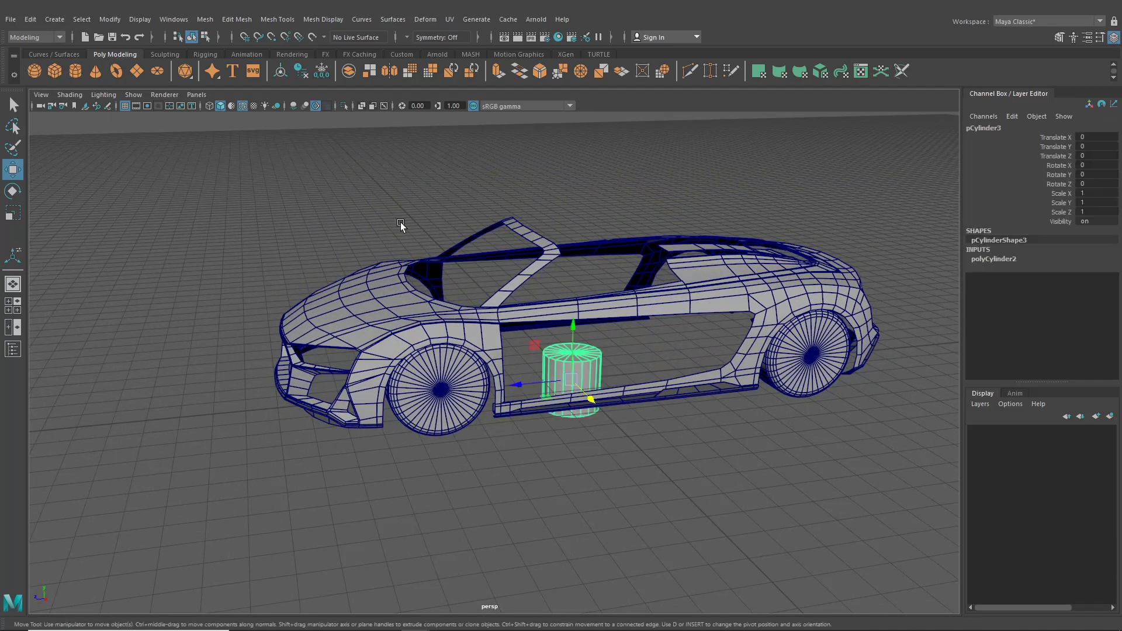
{"action": "key", "text": "e"}
{"action": "left_click_drag", "start_coordinate": [587, 403], "coordinate": [789, 365]}
{"action": "type", "text": "9"}
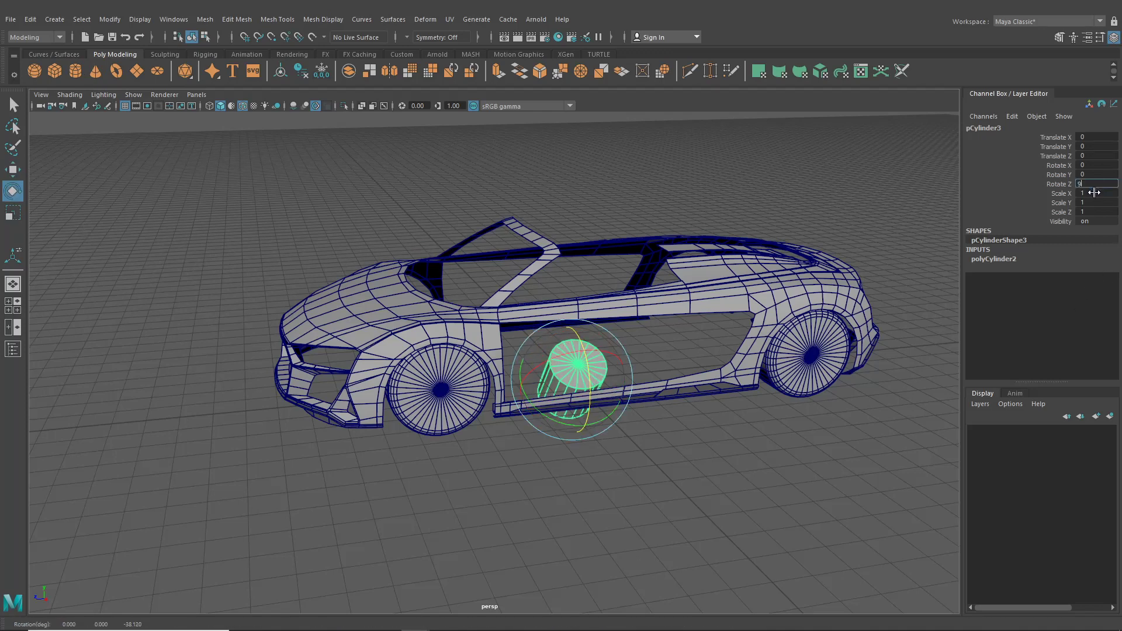
{"action": "type", "text": "0"}
{"action": "key", "text": "Return"}
Centre the new cylinder on the front tyre at Translate X 4.242, Y 1.762 and Z 5.501
{"action": "left_click", "coordinate": [11, 170]}
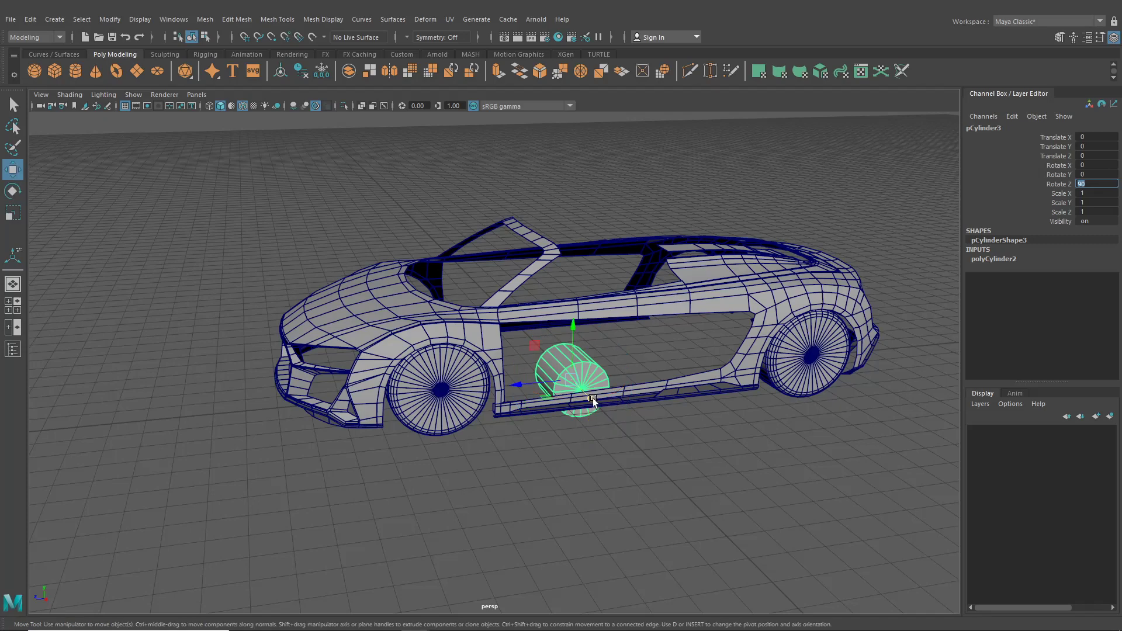
{"action": "left_click_drag", "start_coordinate": [581, 387], "coordinate": [381, 465]}
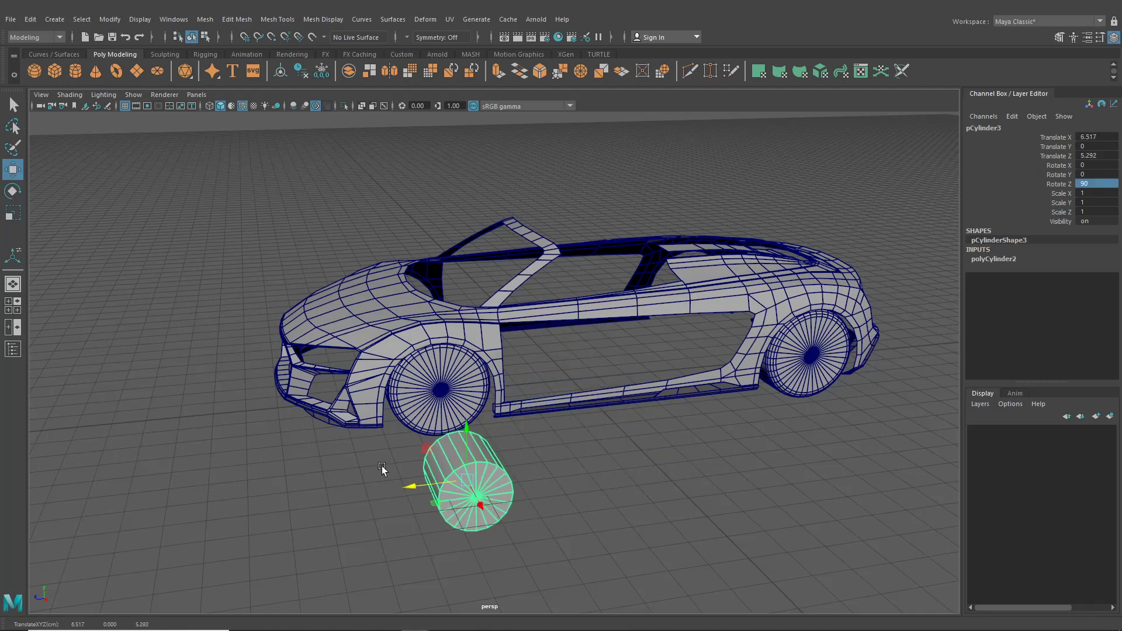
{"action": "left_click", "coordinate": [12, 308]}
{"action": "key", "text": "space"}
{"action": "scroll", "coordinate": [409, 482], "scroll_direction": "up", "scroll_amount": 4}
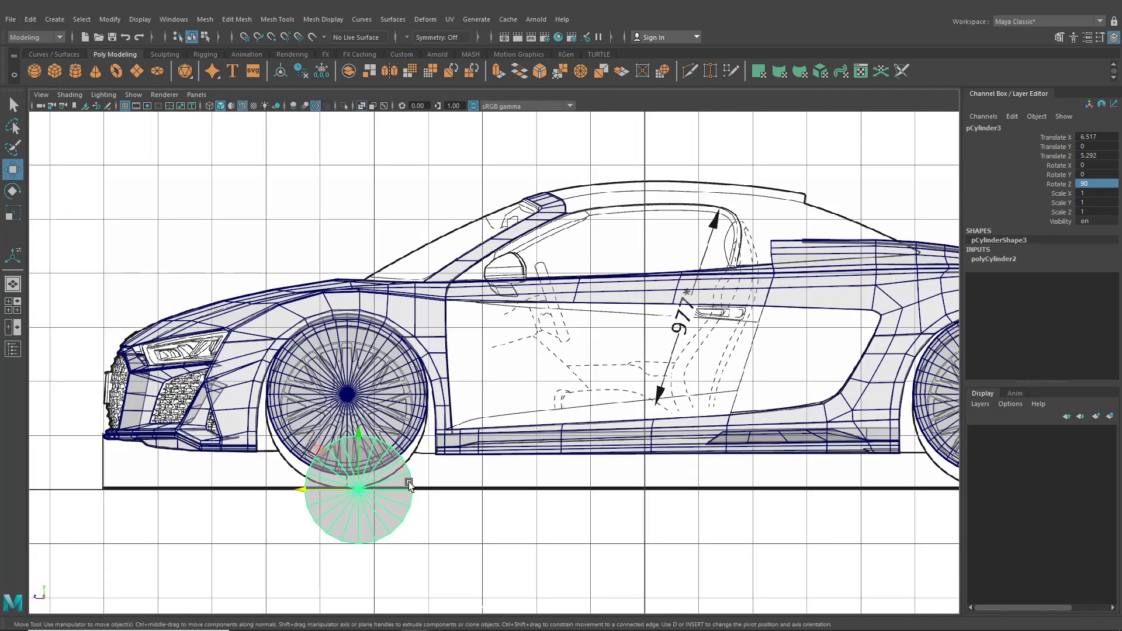
{"action": "left_click_drag", "start_coordinate": [358, 489], "coordinate": [357, 394]}
{"action": "middle_click_drag", "start_coordinate": [373, 396], "coordinate": [502, 401], "text": "alt"}
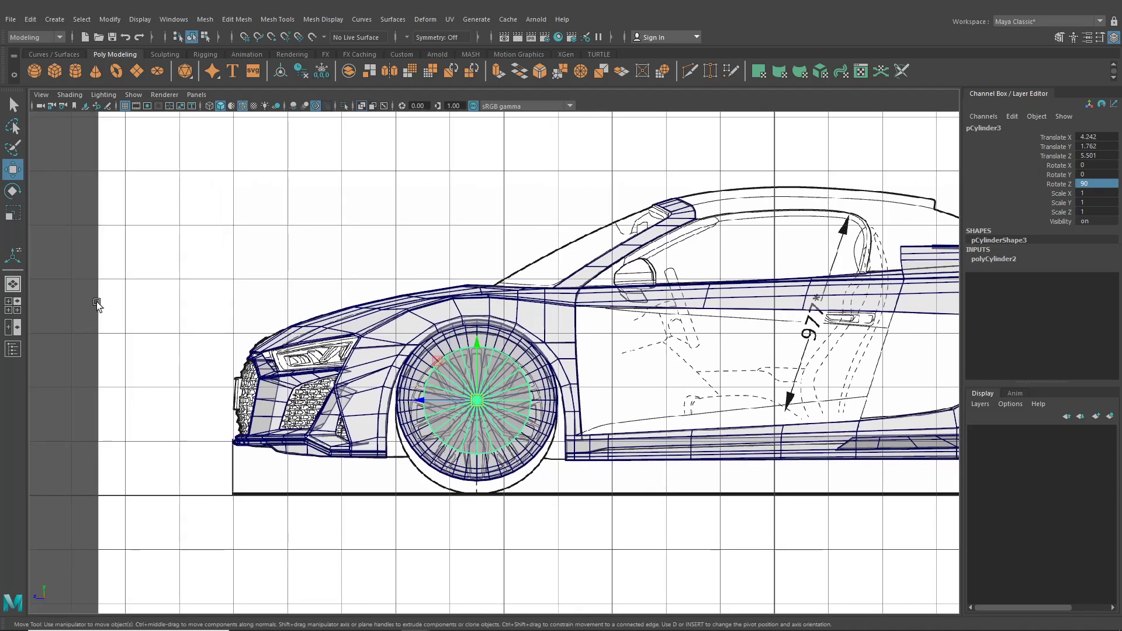
Scale the cylinder to fit the front wheel arch, to about 1.514 in X and Y and 1.685 in Z
{"action": "left_click", "coordinate": [13, 212]}
{"action": "scroll", "coordinate": [497, 374], "scroll_direction": "up", "scroll_amount": 2}
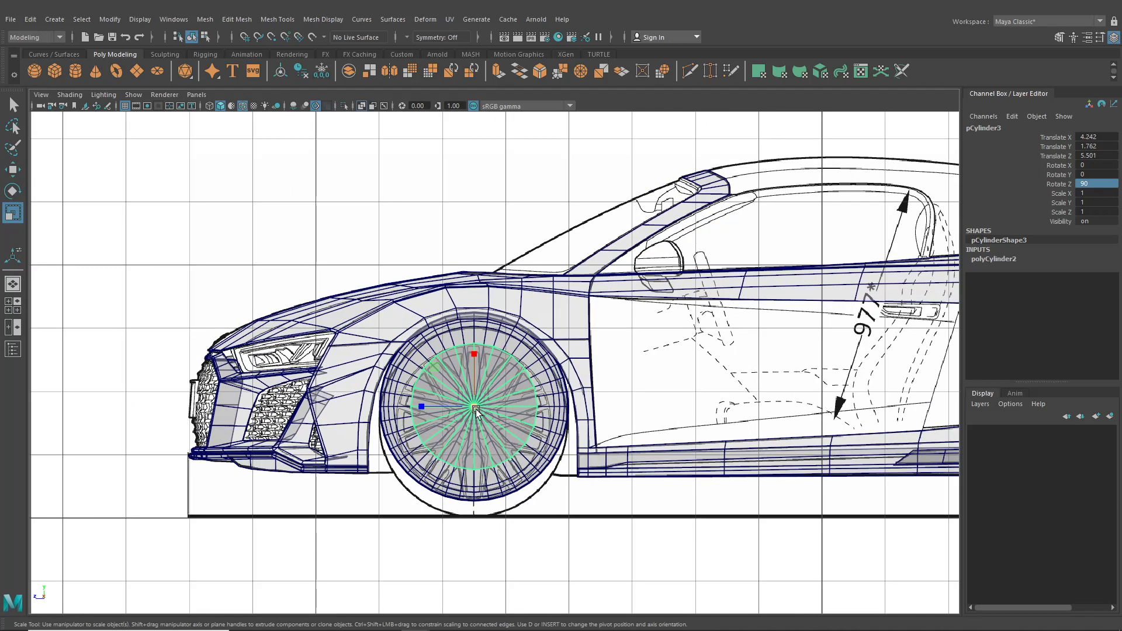
{"action": "left_click_drag", "start_coordinate": [475, 408], "coordinate": [536, 434]}
{"action": "scroll", "coordinate": [523, 434], "scroll_direction": "up", "scroll_amount": 2}
{"action": "mouse_move", "coordinate": [415, 422]}
{"action": "left_mouse_down"}
{"action": "mouse_move", "coordinate": [465, 424]}
{"action": "mouse_move", "coordinate": [414, 423]}
{"action": "left_mouse_up"}
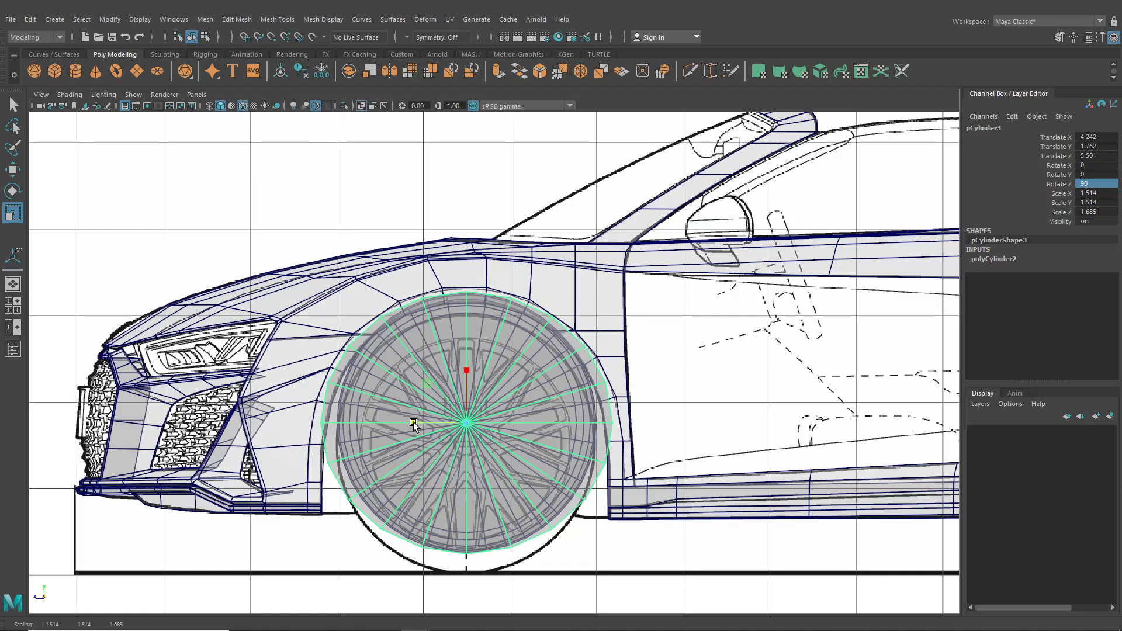
Delete the faces of the cylinder's lower half, keeping the upper half under the front wheel arch
{"action": "right_click_drag", "start_coordinate": [440, 353], "coordinate": [438, 322]}
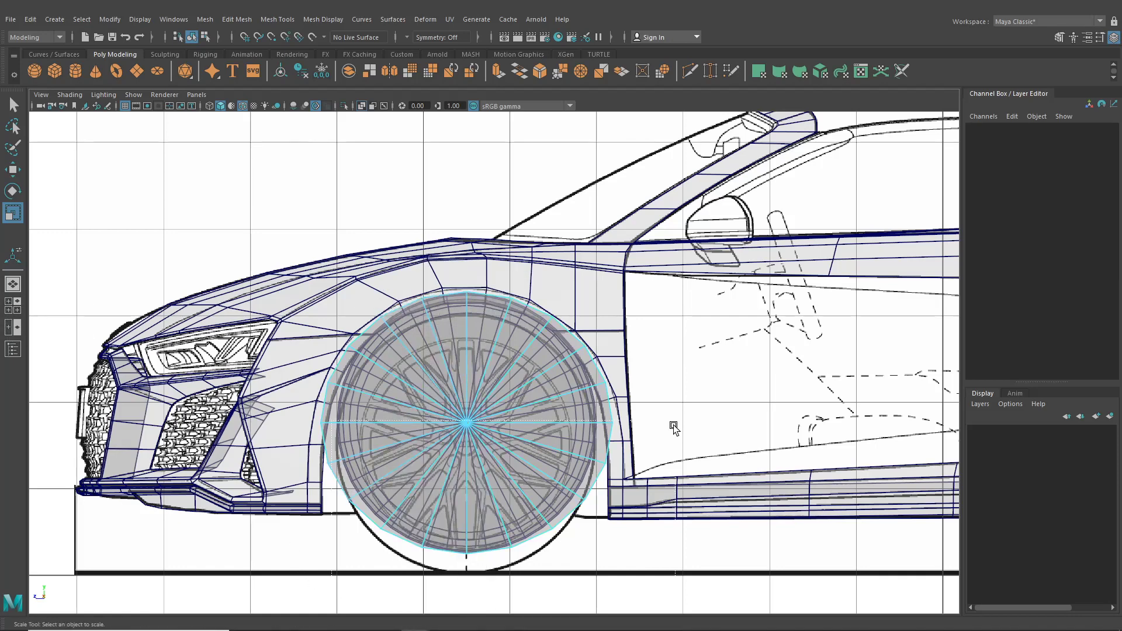
{"action": "left_click_drag", "start_coordinate": [667, 436], "coordinate": [666, 436]}
{"action": "key", "text": "Delete"}
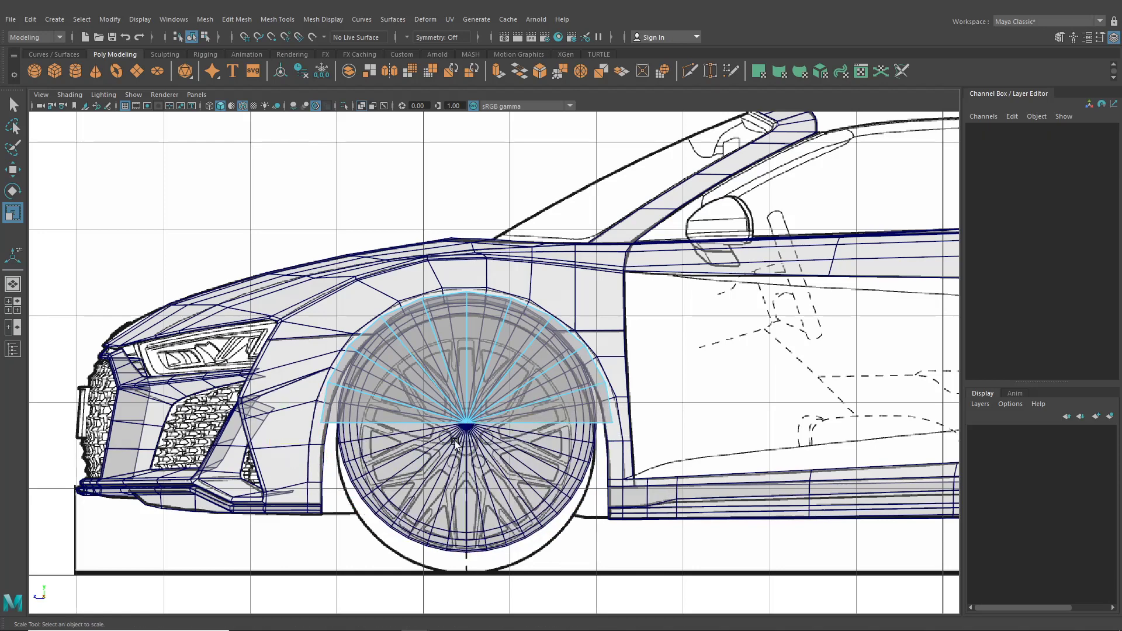
Extrude the half cylinder's open lower edges down to about Y 0.745 and widen them along Z to follow the wheel arch
{"action": "right_click_drag", "start_coordinate": [334, 297], "coordinate": [332, 266]}
{"action": "scroll", "coordinate": [306, 403], "scroll_direction": "up", "scroll_amount": 1}
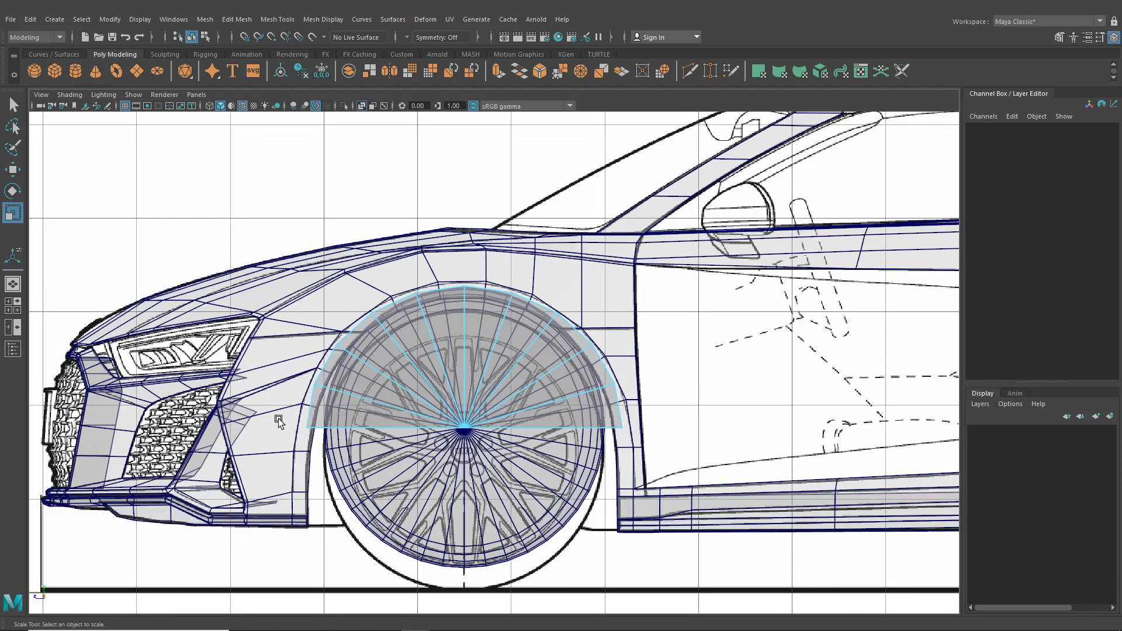
{"action": "left_click_drag", "start_coordinate": [279, 421], "coordinate": [720, 488]}
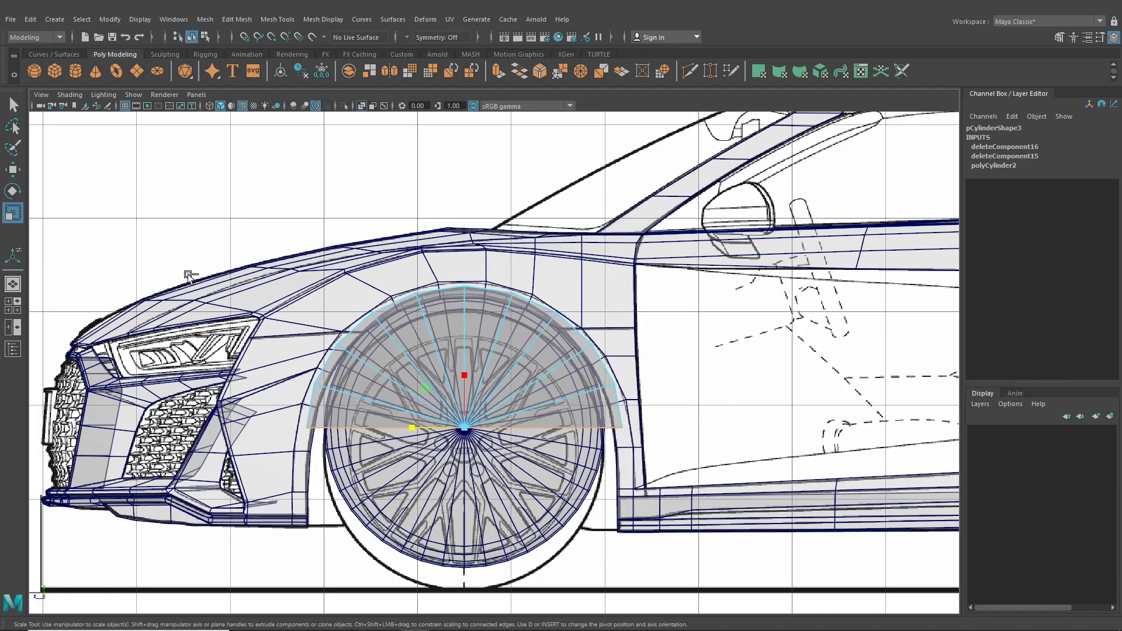
{"action": "key", "text": "ctrl+e"}
{"action": "left_click", "coordinate": [17, 172]}
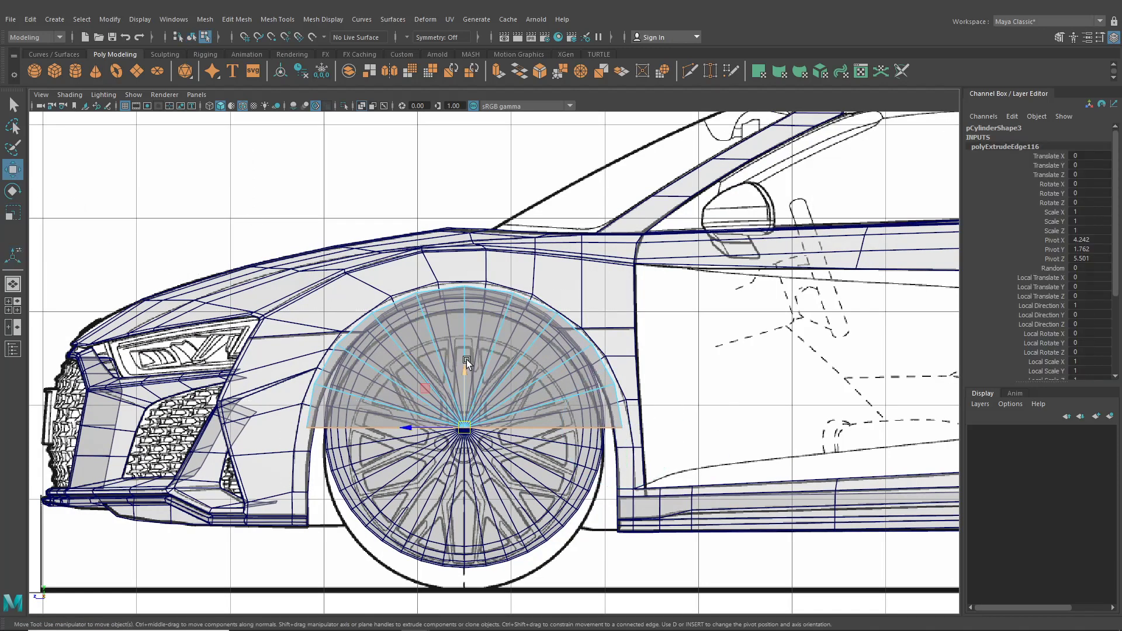
{"action": "left_click_drag", "start_coordinate": [466, 360], "coordinate": [474, 466]}
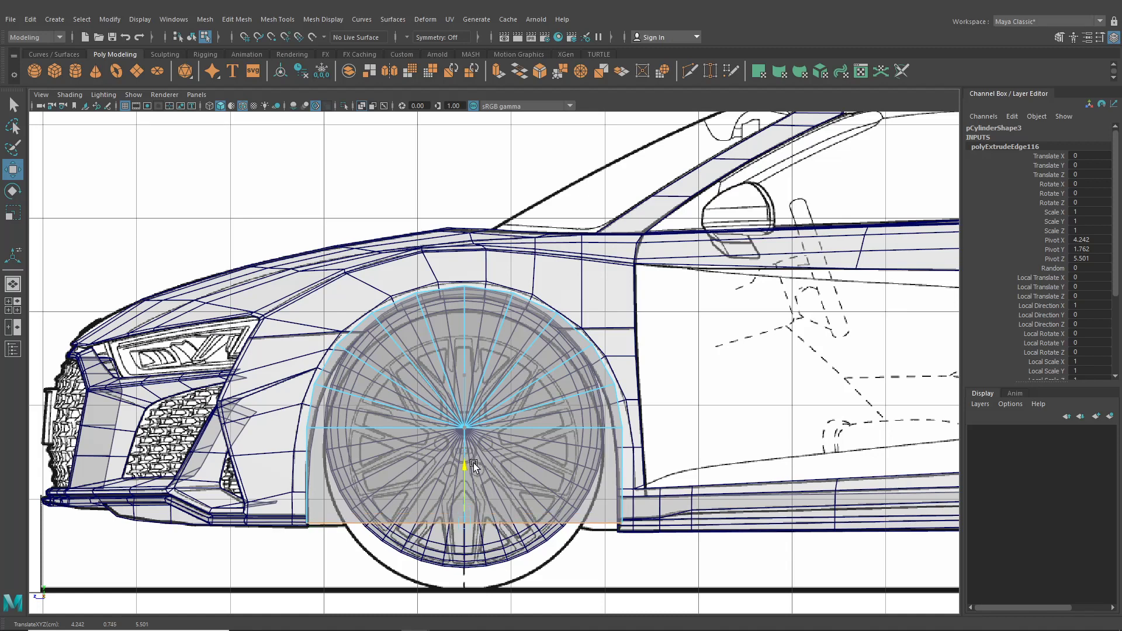
{"action": "left_click", "coordinate": [12, 214]}
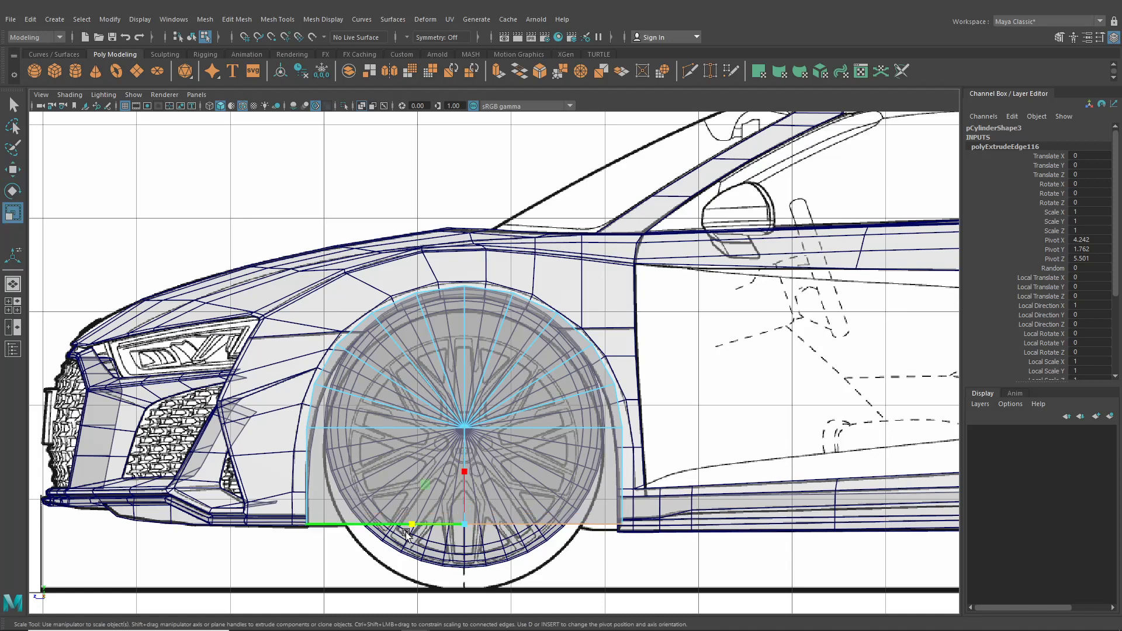
{"action": "left_click_drag", "start_coordinate": [406, 525], "coordinate": [413, 527]}
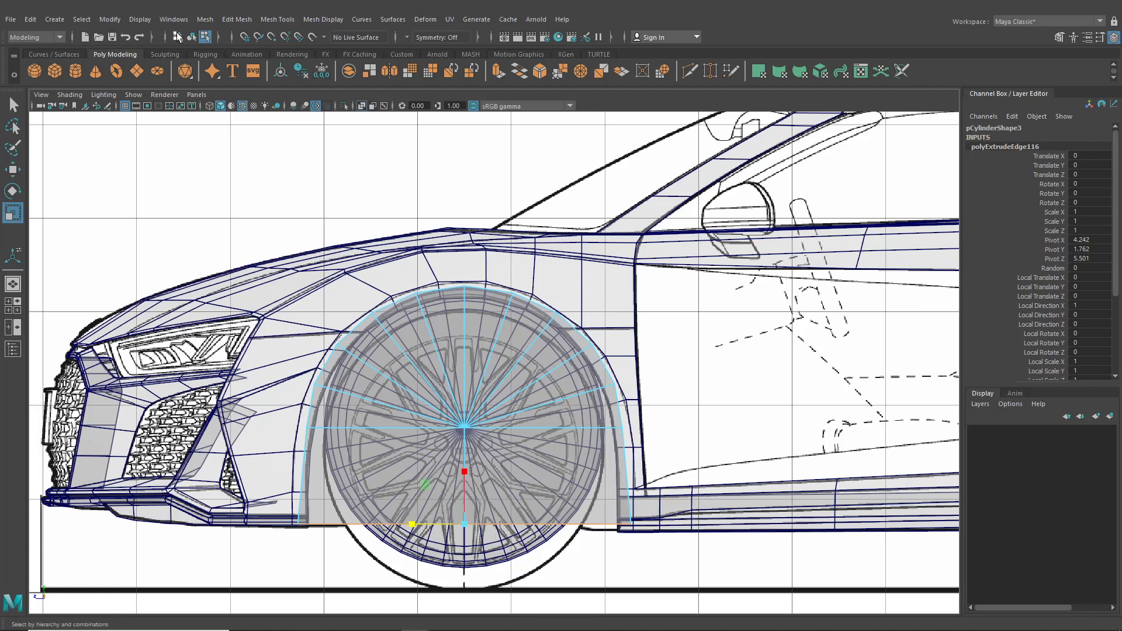
Return the front arch to object mode and nudge it along Z to 5.506
{"action": "key", "text": "F8"}
{"action": "key", "text": "w"}
{"action": "scroll", "coordinate": [376, 444], "scroll_direction": "up", "scroll_amount": 1}
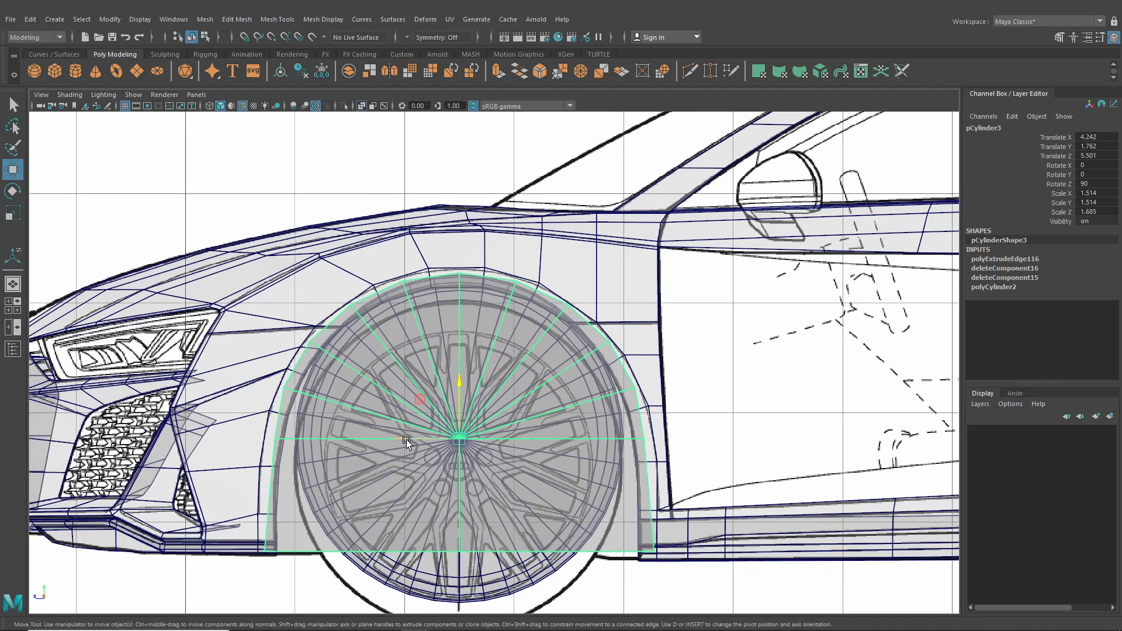
{"action": "left_click_drag", "start_coordinate": [407, 440], "coordinate": [406, 440]}
{"action": "left_click", "coordinate": [15, 285]}
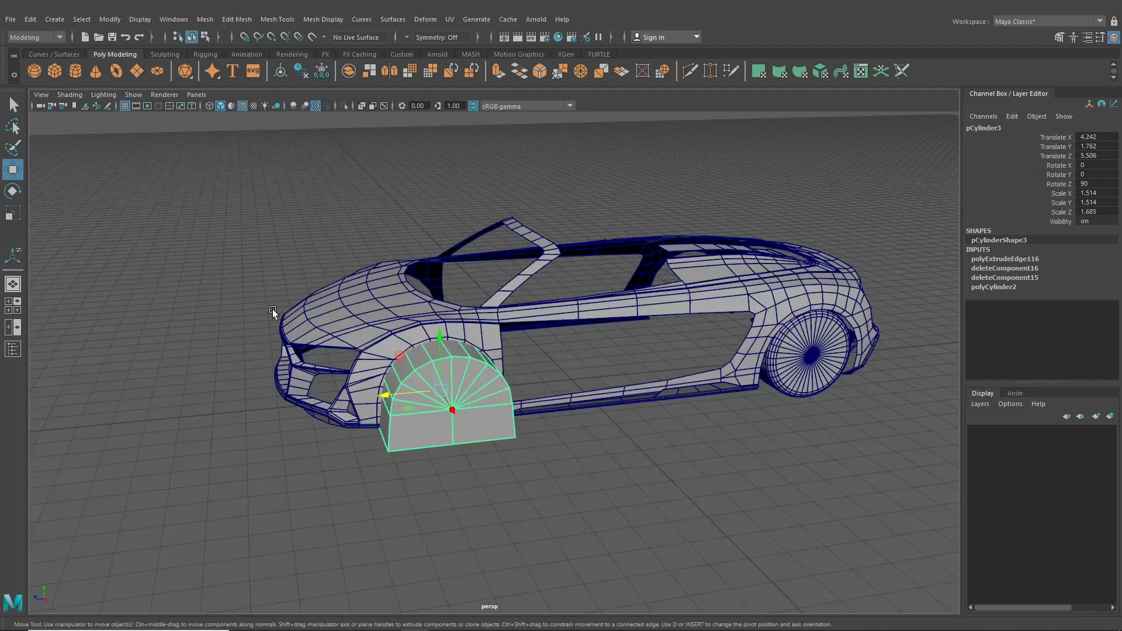
Delete the fan edges and the cap on the front arch's outer side, leaving that side open
{"action": "left_click_drag", "start_coordinate": [273, 310], "coordinate": [401, 346], "text": "alt"}
{"action": "left_click", "coordinate": [594, 444]}
{"action": "scroll", "coordinate": [594, 443], "scroll_direction": "up", "scroll_amount": 3}
{"action": "right_click_drag", "start_coordinate": [577, 297], "coordinate": [591, 319]}
{"action": "left_click_drag", "start_coordinate": [592, 318], "coordinate": [517, 422], "text": "alt"}
{"action": "left_click_drag", "start_coordinate": [446, 458], "coordinate": [443, 447]}
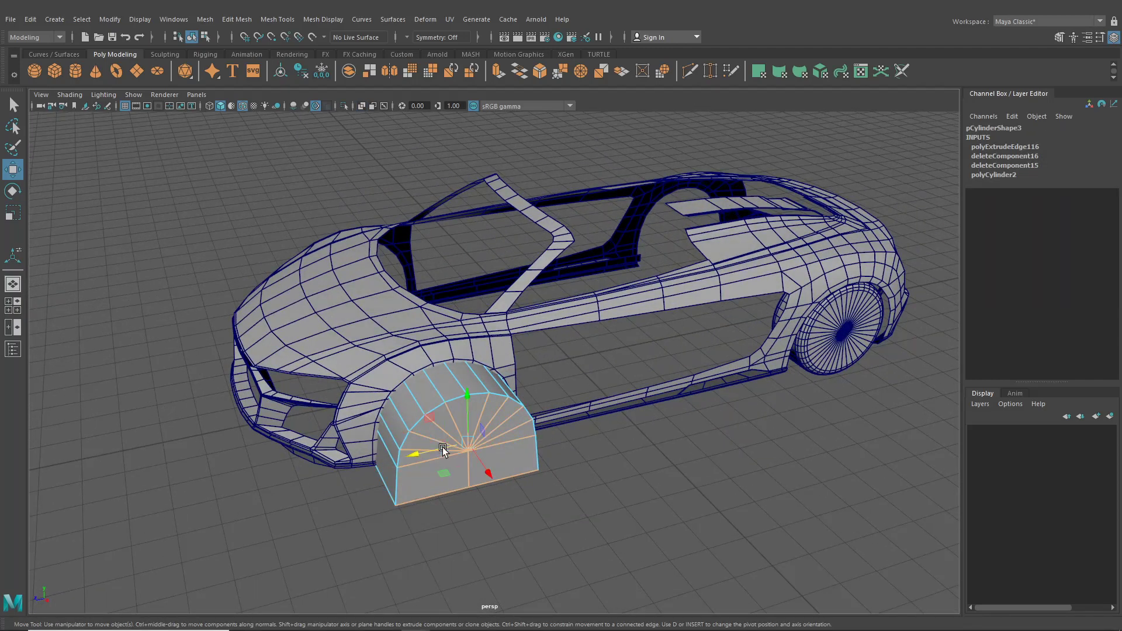
{"action": "right_click_drag", "start_coordinate": [462, 447], "coordinate": [468, 379]}
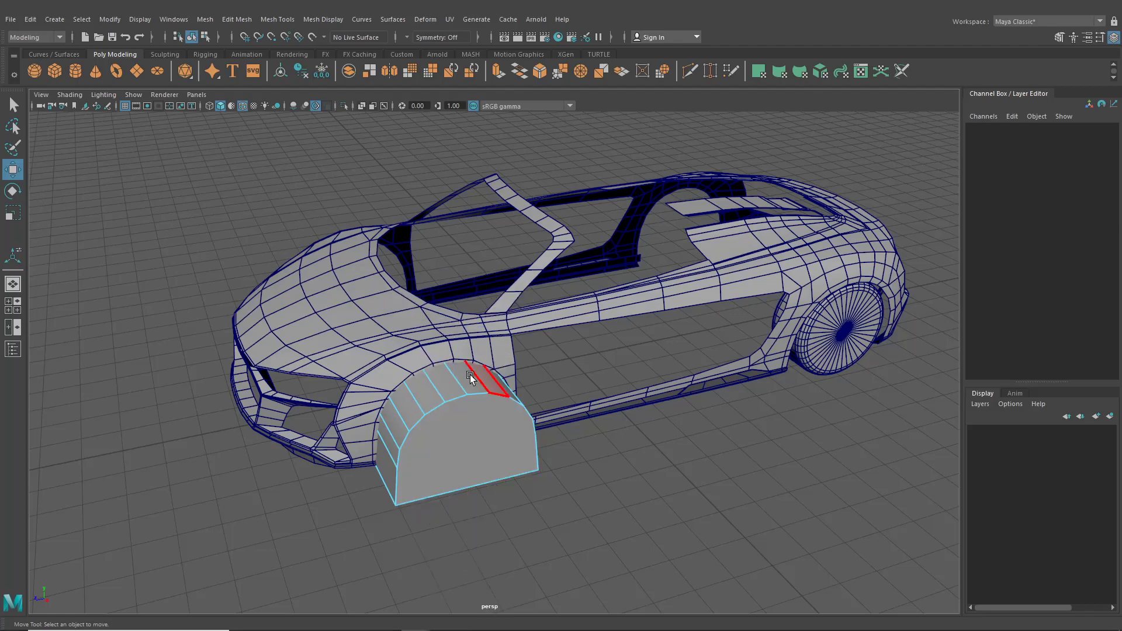
{"action": "left_click", "coordinate": [473, 431]}
{"action": "key", "text": "Delete"}
Move the front arch inward along X to 4.041
{"action": "left_click_drag", "start_coordinate": [486, 472], "coordinate": [322, 139], "text": "alt"}
{"action": "left_click", "coordinate": [192, 37]}
{"action": "left_click_drag", "start_coordinate": [444, 246], "coordinate": [550, 324], "text": "alt"}
{"action": "mouse_move", "coordinate": [633, 334]}
{"action": "left_mouse_down"}
{"action": "mouse_move", "coordinate": [635, 344]}
{"action": "mouse_move", "coordinate": [621, 335]}
{"action": "left_mouse_up"}
{"action": "left_click_drag", "start_coordinate": [620, 335], "coordinate": [579, 327], "text": "alt"}
Pull the lower outer-edge vertices on the arch's forward side in along X until they sit inside the bumper and fender
{"action": "right_click_drag", "start_coordinate": [582, 298], "coordinate": [562, 297]}
{"action": "left_click_drag", "start_coordinate": [625, 427], "coordinate": [578, 444]}
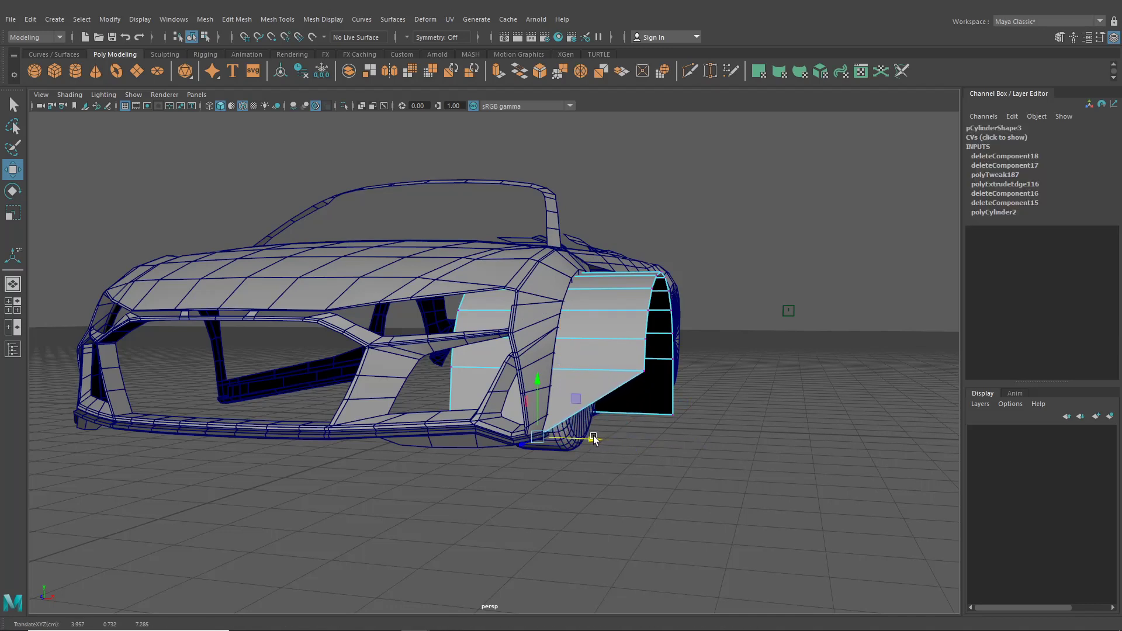
{"action": "left_click", "coordinate": [645, 371]}
{"action": "left_click_drag", "start_coordinate": [667, 371], "coordinate": [580, 375]}
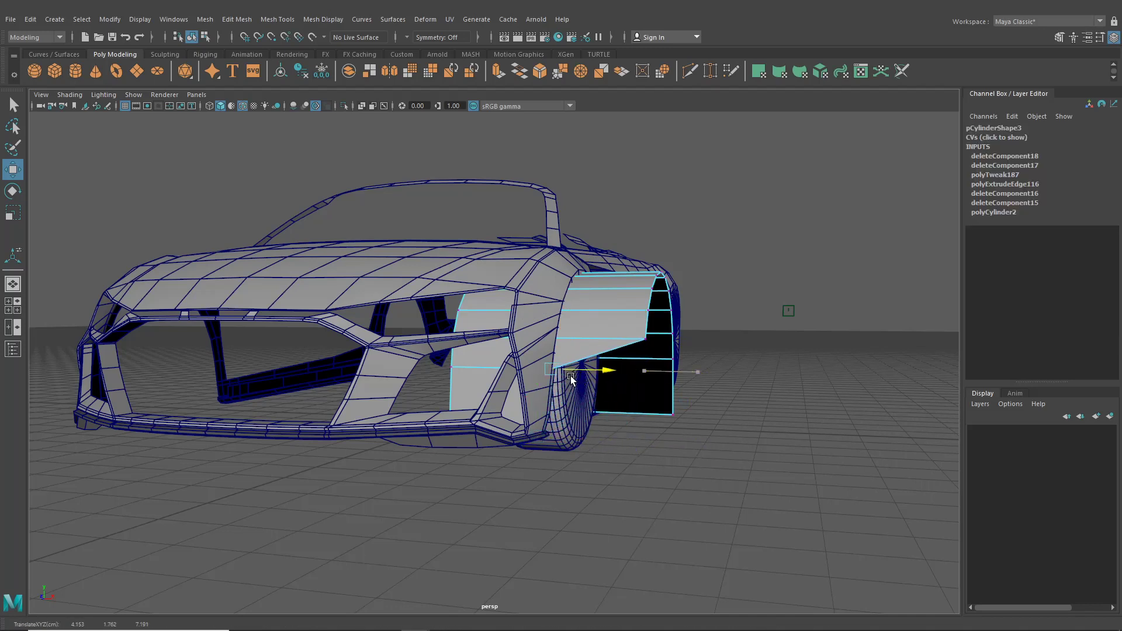
{"action": "left_click", "coordinate": [646, 338]}
{"action": "left_click_drag", "start_coordinate": [661, 339], "coordinate": [569, 345]}
{"action": "left_click", "coordinate": [647, 312]}
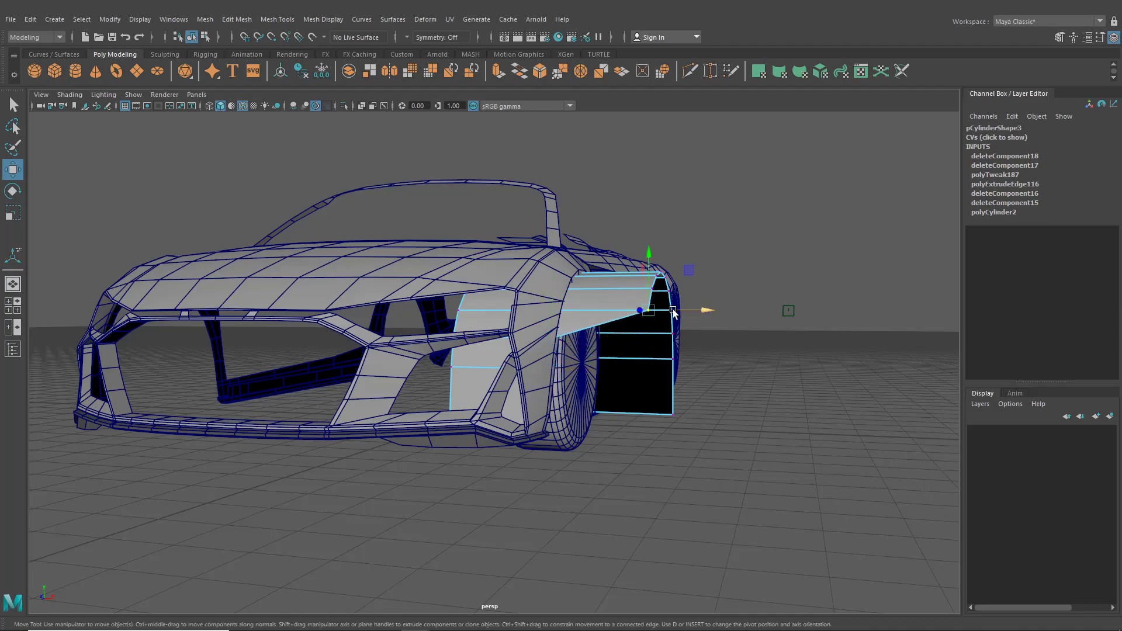
{"action": "left_click_drag", "start_coordinate": [673, 311], "coordinate": [573, 331]}
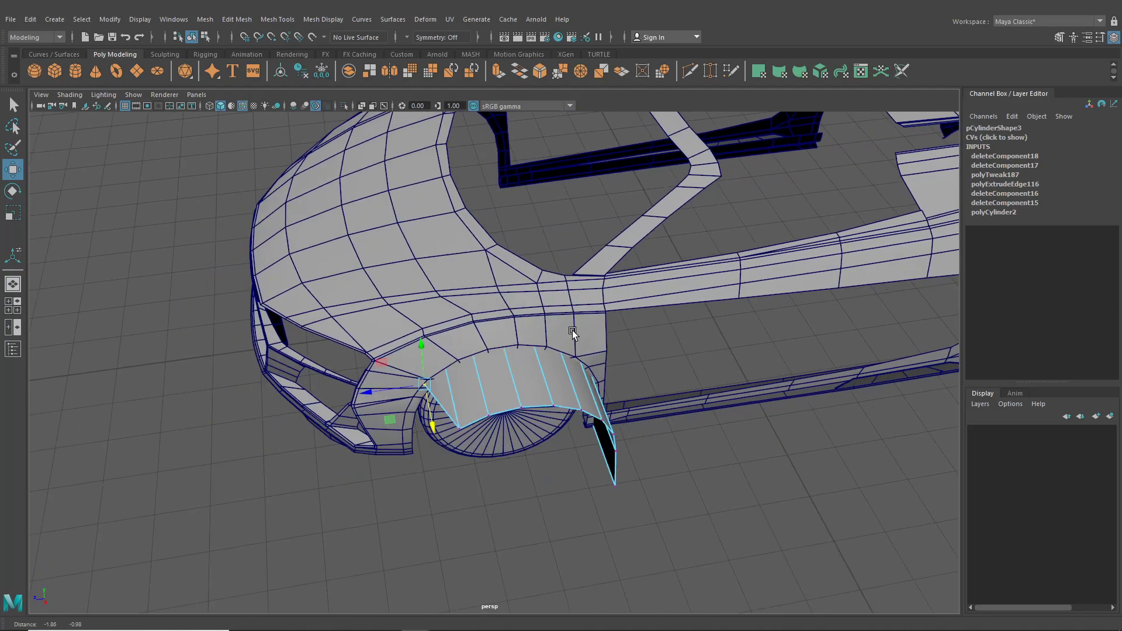
Pull the outer-edge vertices across the top of the front arch in to meet the fender's wheel opening
{"action": "scroll", "coordinate": [573, 331], "scroll_direction": "up", "scroll_amount": 4}
{"action": "left_click_drag", "start_coordinate": [466, 483], "coordinate": [419, 376]}
{"action": "left_click_drag", "start_coordinate": [489, 409], "coordinate": [469, 358]}
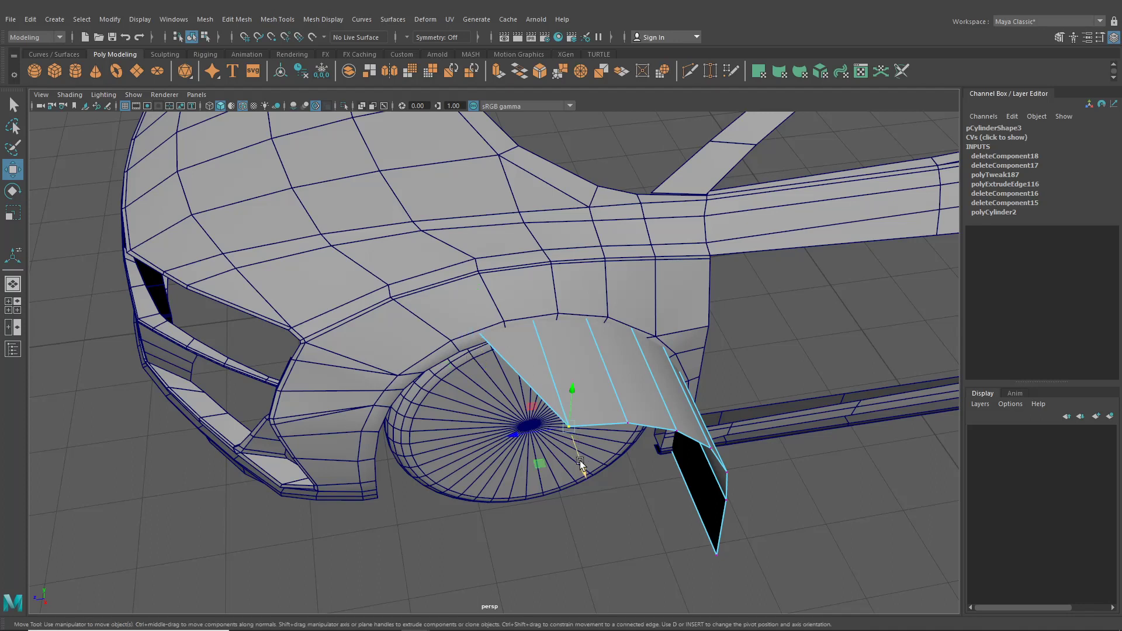
{"action": "left_click_drag", "start_coordinate": [580, 461], "coordinate": [539, 347]}
{"action": "left_click_drag", "start_coordinate": [611, 400], "coordinate": [458, 431]}
{"action": "left_click_drag", "start_coordinate": [333, 387], "coordinate": [440, 423]}
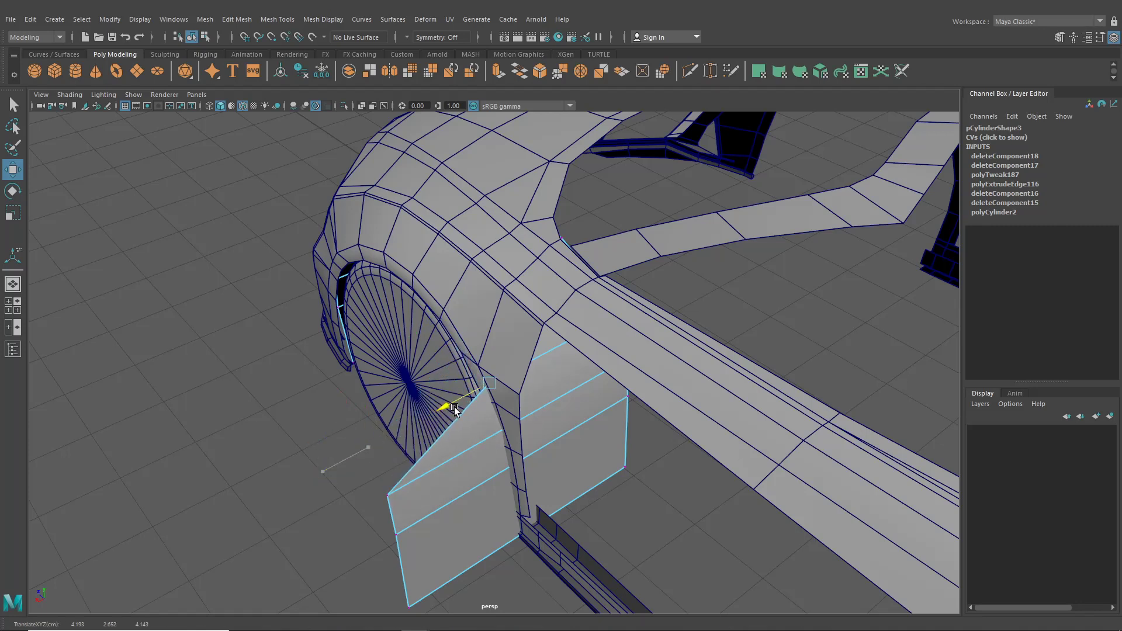
Pull the outer-edge vertices down the rear side of the front arch in behind the fender and side sill
{"action": "left_click_drag", "start_coordinate": [388, 458], "coordinate": [413, 492]}
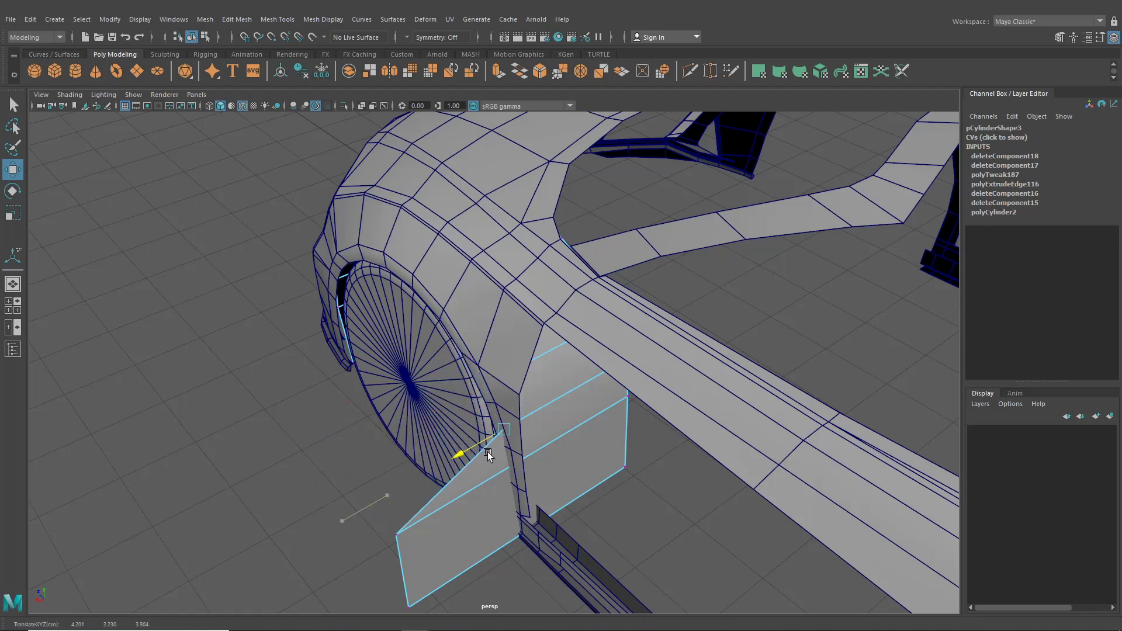
{"action": "left_click_drag", "start_coordinate": [489, 451], "coordinate": [494, 520]}
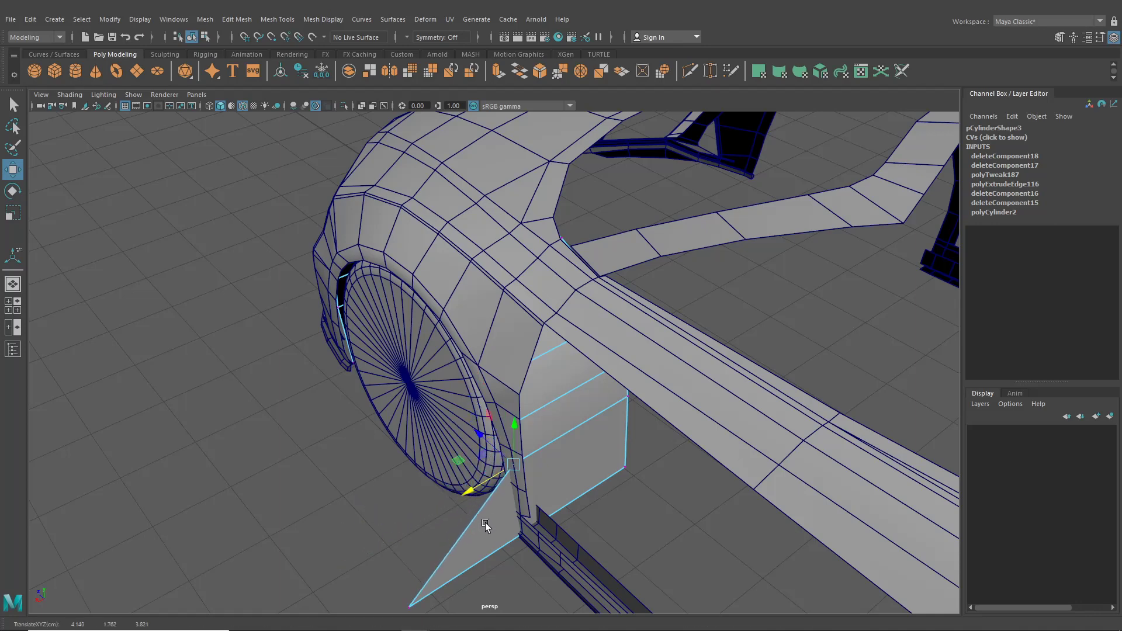
{"action": "key", "text": "f"}
{"action": "left_click_drag", "start_coordinate": [377, 491], "coordinate": [414, 520]}
{"action": "left_click", "coordinate": [358, 529]}
{"action": "key", "text": "ctrl+z"}
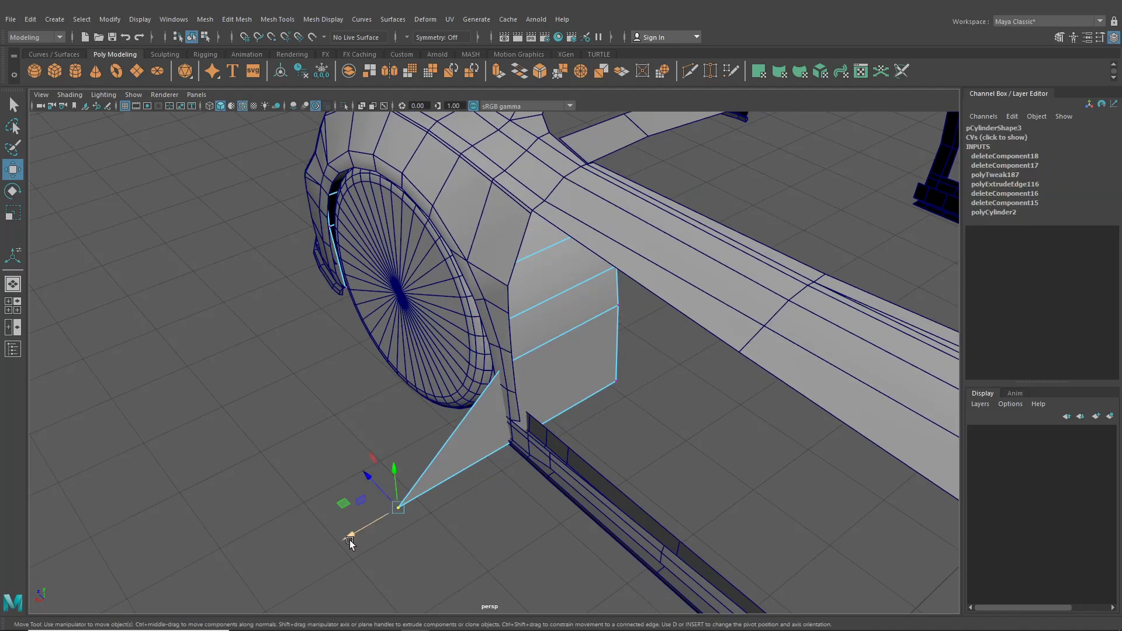
{"action": "left_click_drag", "start_coordinate": [351, 537], "coordinate": [492, 478]}
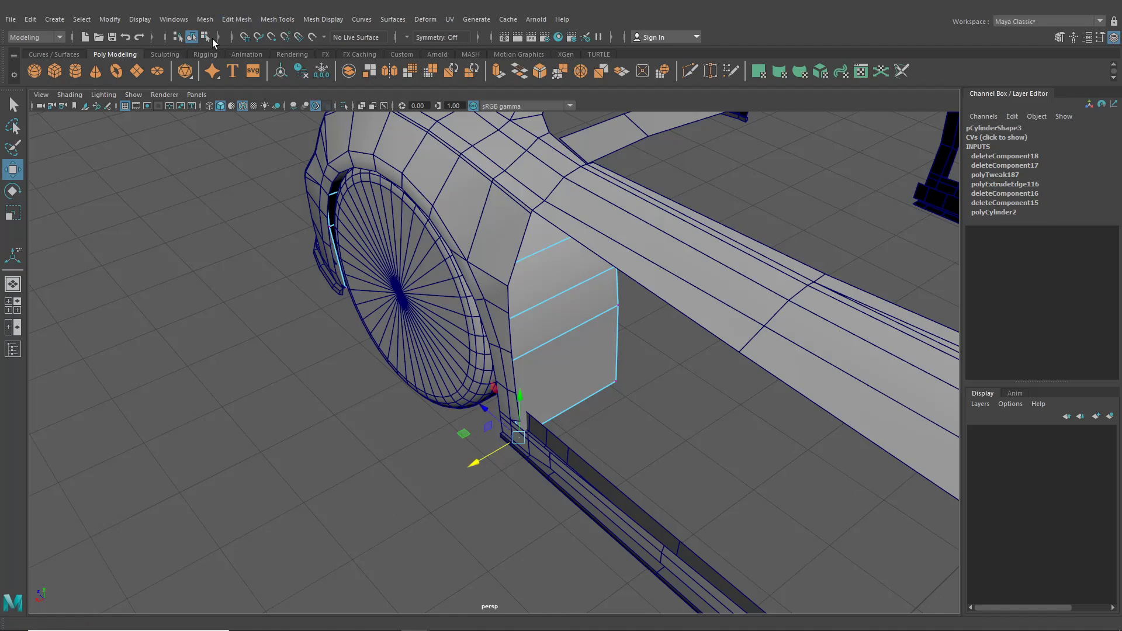
Leave vertex editing and isolate the front wheel arch in the viewport
{"action": "left_click", "coordinate": [194, 37]}
{"action": "scroll", "coordinate": [292, 391], "scroll_direction": "down", "scroll_amount": 5}
{"action": "left_click_drag", "start_coordinate": [293, 391], "coordinate": [349, 345], "text": "alt"}
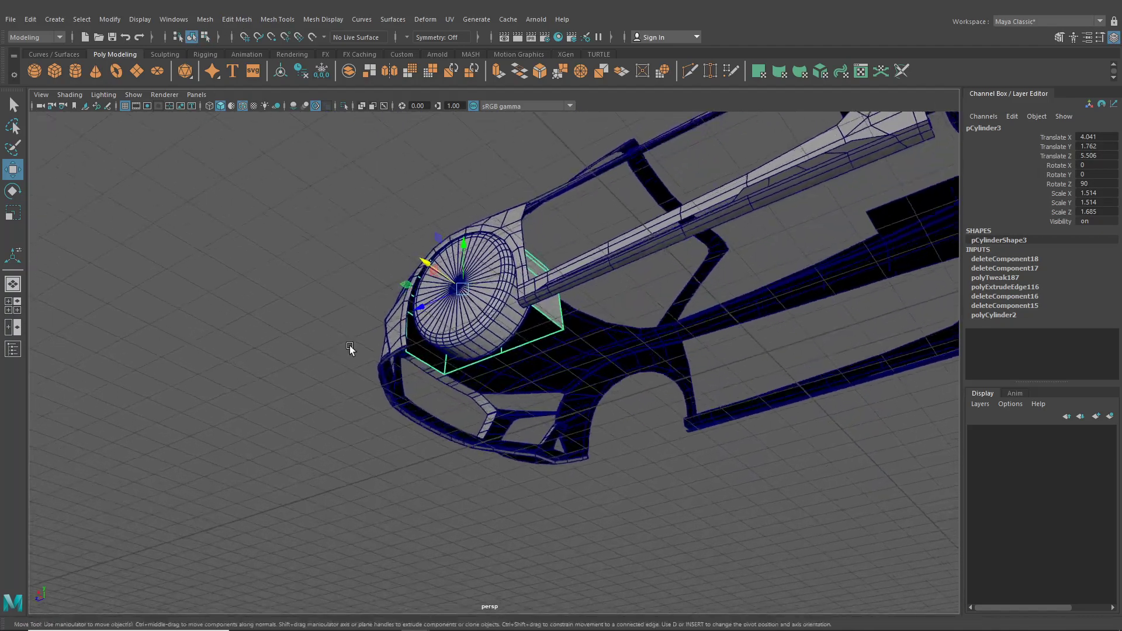
{"action": "scroll", "coordinate": [523, 396], "scroll_direction": "up", "scroll_amount": 3}
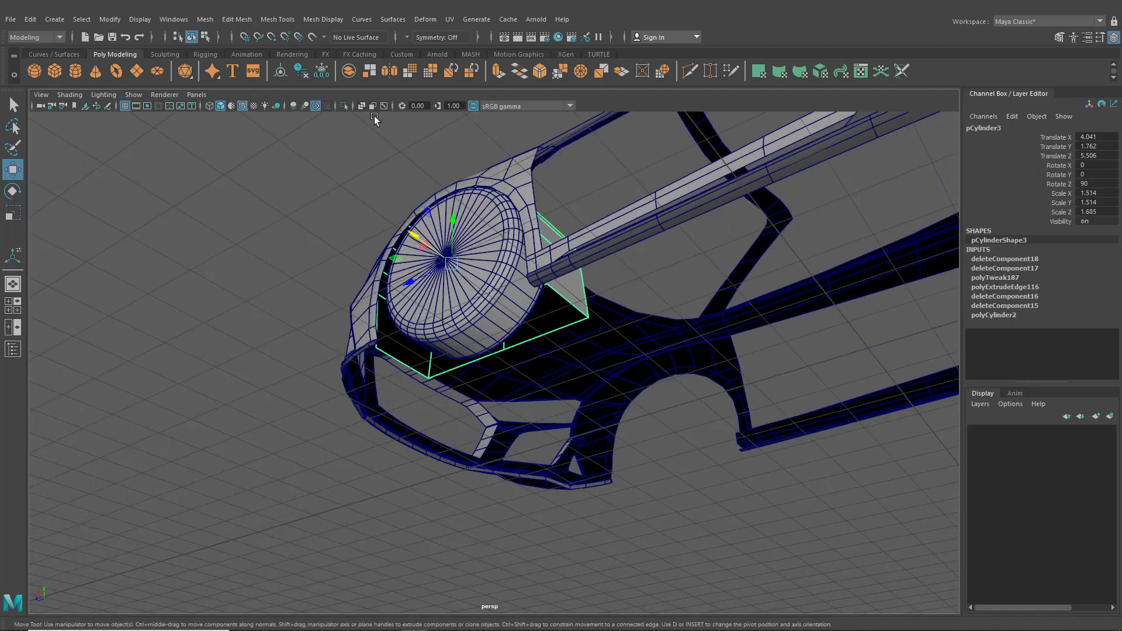
{"action": "left_click", "coordinate": [344, 106]}
{"action": "left_click_drag", "start_coordinate": [408, 280], "coordinate": [418, 301], "text": "alt"}
Reverse the normals of all the front arch's faces and bring the rest of the car back into view
{"action": "right_click_drag", "start_coordinate": [460, 268], "coordinate": [461, 298]}
{"action": "left_click_drag", "start_coordinate": [645, 401], "coordinate": [250, 133]}
{"action": "left_click", "coordinate": [322, 21]}
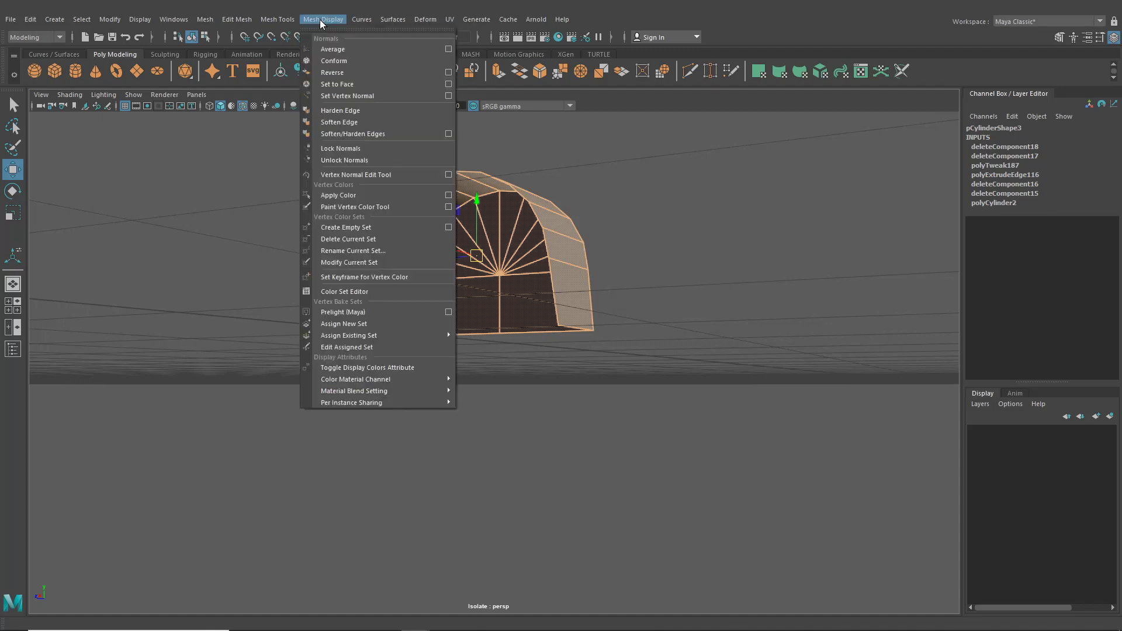
{"action": "left_click", "coordinate": [337, 73]}
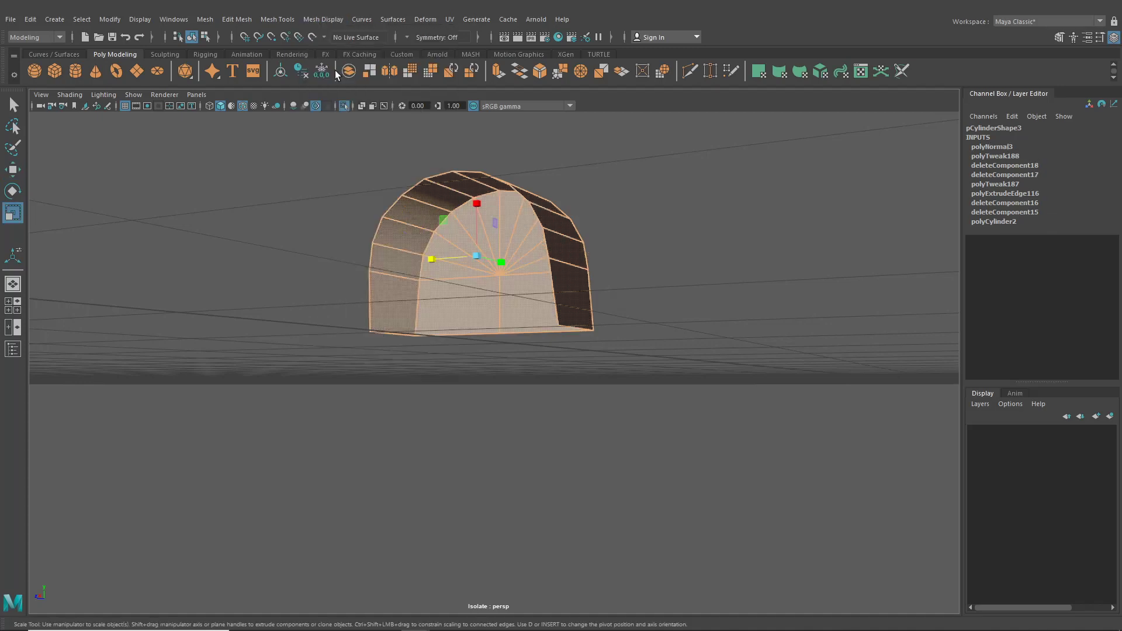
{"action": "key", "text": "r"}
{"action": "left_click", "coordinate": [194, 38]}
{"action": "left_click", "coordinate": [265, 226]}
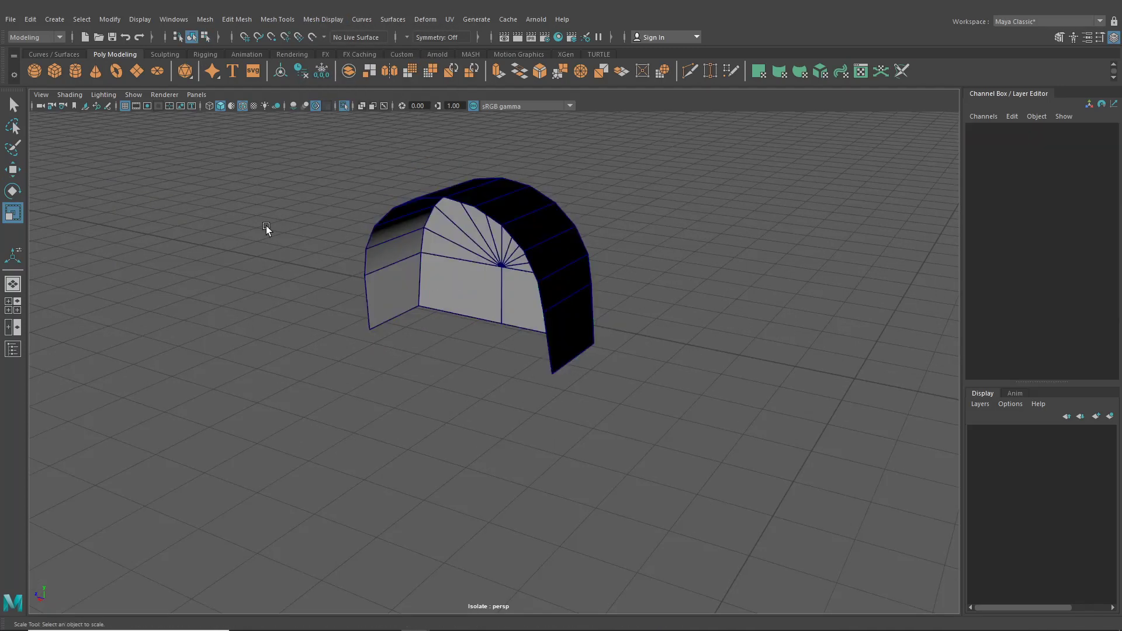
{"action": "left_click_drag", "start_coordinate": [381, 305], "coordinate": [466, 354], "text": "alt"}
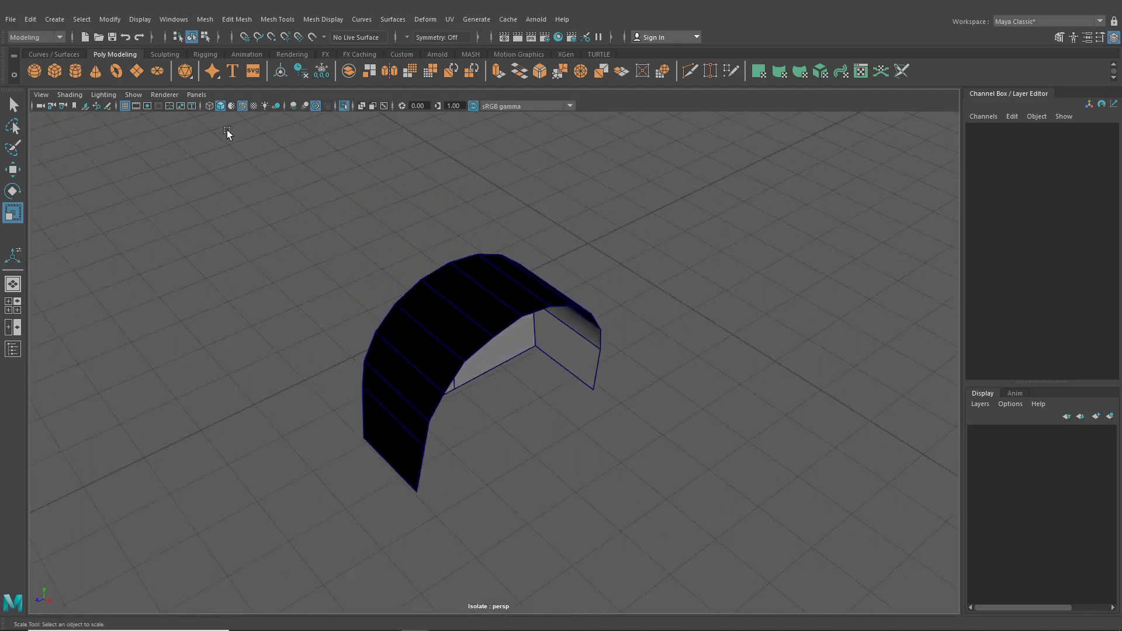
{"action": "left_click", "coordinate": [348, 106]}
{"action": "left_click_drag", "start_coordinate": [529, 307], "coordinate": [397, 251], "text": "alt"}
Duplicate the front wheel arch and move the copy back along Z to the rear wheel, at about -6.44
{"action": "left_click", "coordinate": [471, 308]}
{"action": "key", "text": "ctrl+d"}
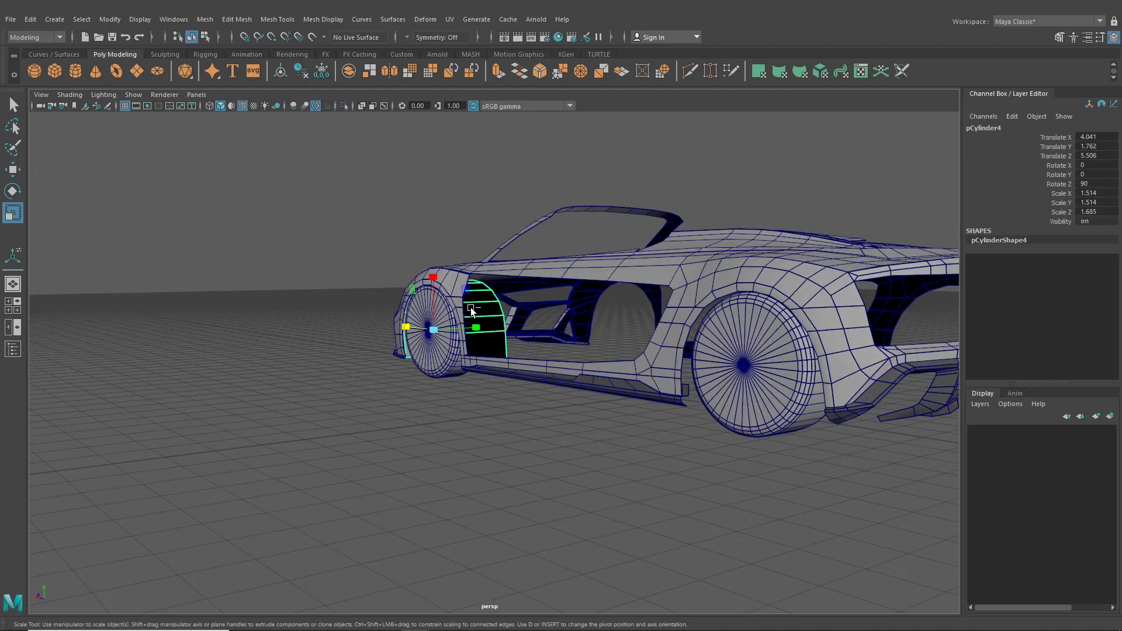
{"action": "left_click", "coordinate": [13, 174]}
{"action": "left_click_drag", "start_coordinate": [403, 307], "coordinate": [521, 360], "text": "alt"}
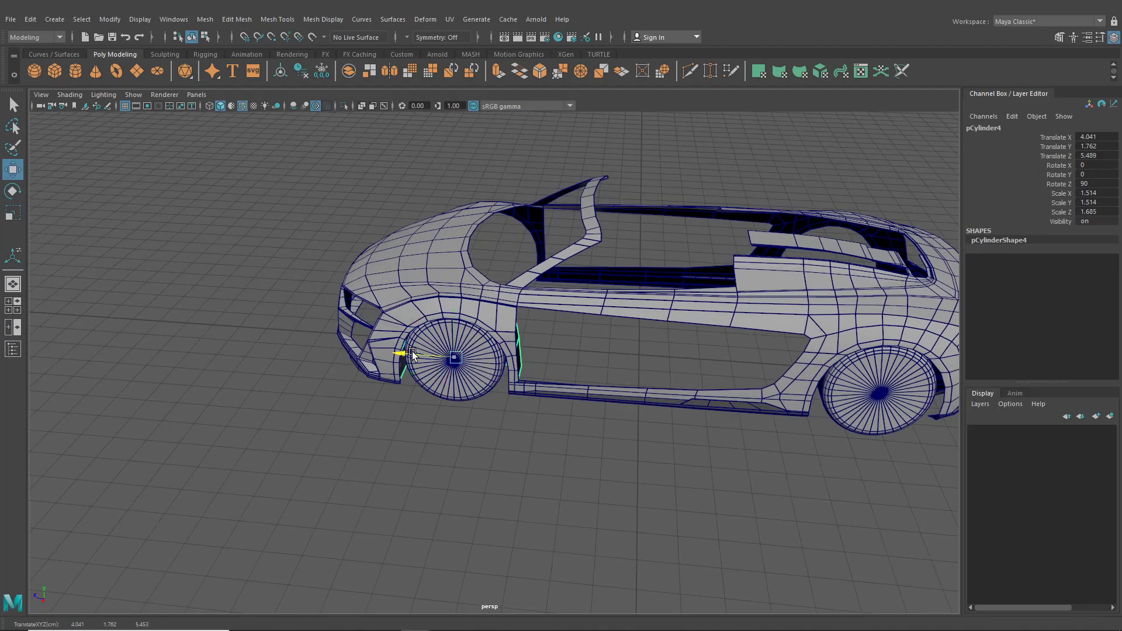
{"action": "left_click_drag", "start_coordinate": [408, 353], "coordinate": [834, 382]}
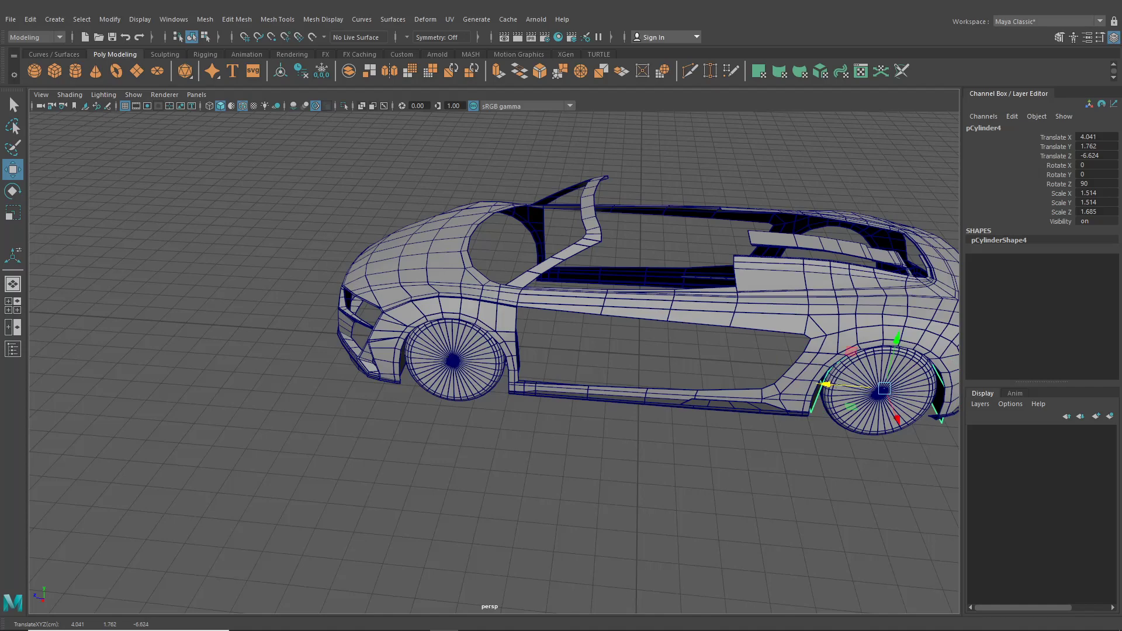
{"action": "middle_click_drag", "start_coordinate": [901, 198], "coordinate": [660, 223], "text": "alt"}
{"action": "scroll", "coordinate": [555, 356], "scroll_direction": "up", "scroll_amount": 6}
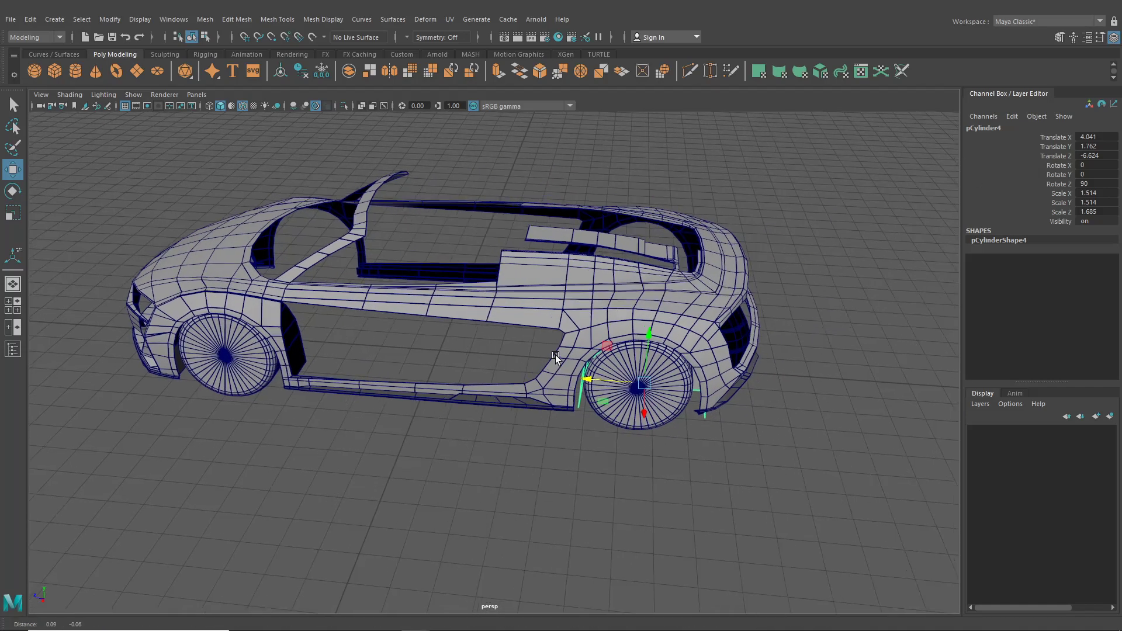
{"action": "left_click_drag", "start_coordinate": [613, 316], "coordinate": [611, 316]}
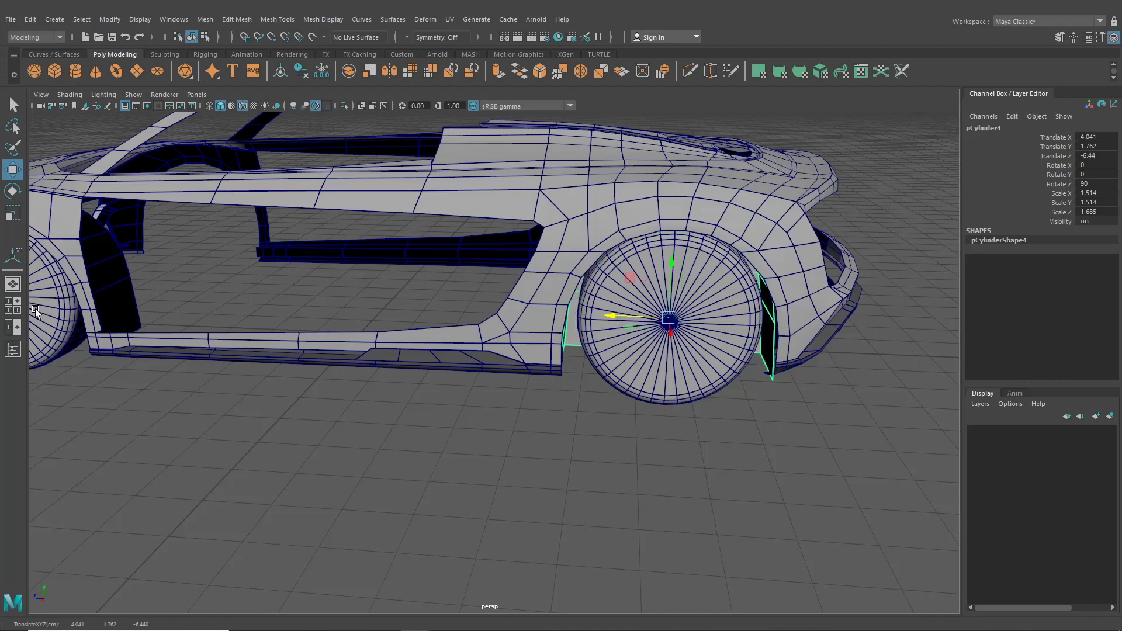
Centre the copied arch on the rear wheel in the side view, at about Z -6.455
{"action": "left_click", "coordinate": [12, 307]}
{"action": "key", "text": "space"}
{"action": "scroll", "coordinate": [710, 474], "scroll_direction": "down", "scroll_amount": 5}
{"action": "middle_click_drag", "start_coordinate": [709, 475], "coordinate": [514, 477], "text": "alt"}
{"action": "scroll", "coordinate": [514, 477], "scroll_direction": "up", "scroll_amount": 3}
{"action": "middle_click_drag", "start_coordinate": [776, 448], "coordinate": [417, 457], "text": "alt"}
{"action": "scroll", "coordinate": [448, 442], "scroll_direction": "up", "scroll_amount": 4}
{"action": "left_click_drag", "start_coordinate": [514, 434], "coordinate": [531, 430]}
Scale the rear arch to 1.564 in X and 1.778 in Z, and shift it to Y 1.799 and Z -6.47
{"action": "left_click", "coordinate": [13, 212]}
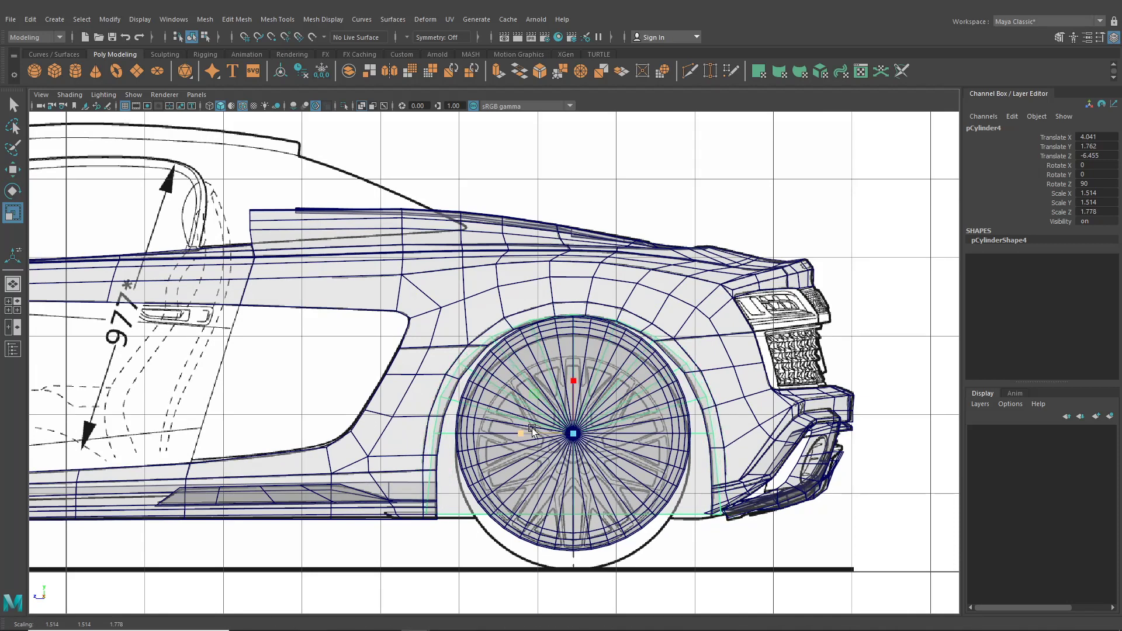
{"action": "left_click_drag", "start_coordinate": [575, 379], "coordinate": [574, 377]}
{"action": "left_click", "coordinate": [13, 171]}
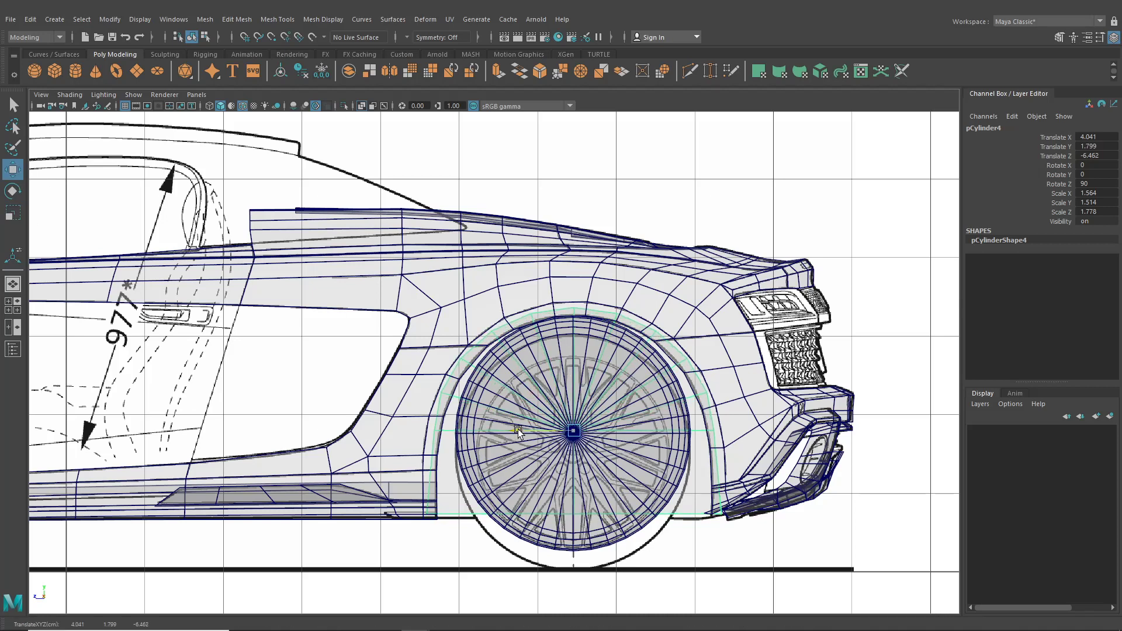
Adjust the outer-edge vertices on the rear arch's back side to meet the wheel opening, raising the lowest one
{"action": "left_click", "coordinate": [13, 284]}
{"action": "scroll", "coordinate": [304, 385], "scroll_direction": "up", "scroll_amount": 5}
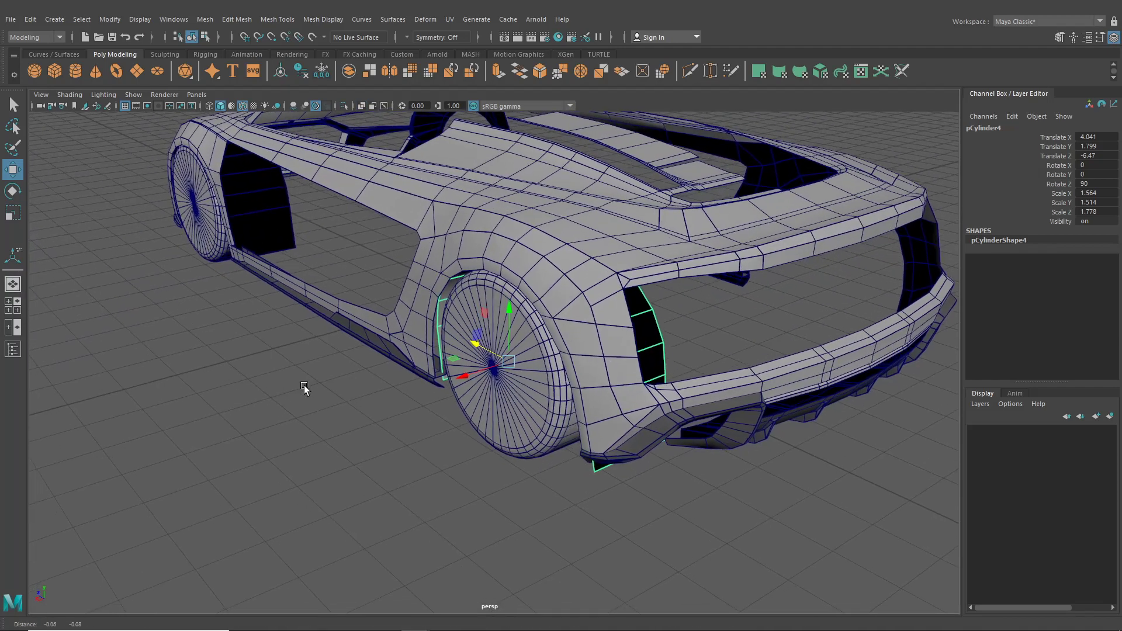
{"action": "left_click_drag", "start_coordinate": [306, 388], "coordinate": [531, 361], "text": "alt"}
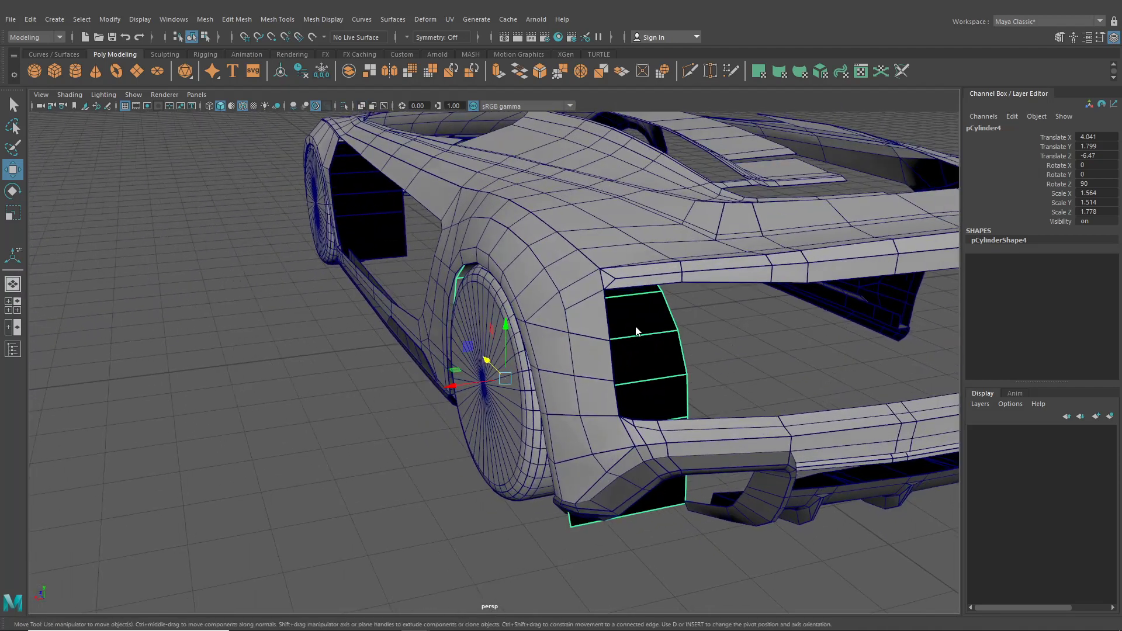
{"action": "right_click_drag", "start_coordinate": [633, 298], "coordinate": [585, 301]}
{"action": "scroll", "coordinate": [518, 293], "scroll_direction": "up", "scroll_amount": 2}
{"action": "middle_click_drag", "start_coordinate": [518, 293], "coordinate": [511, 311], "text": "alt"}
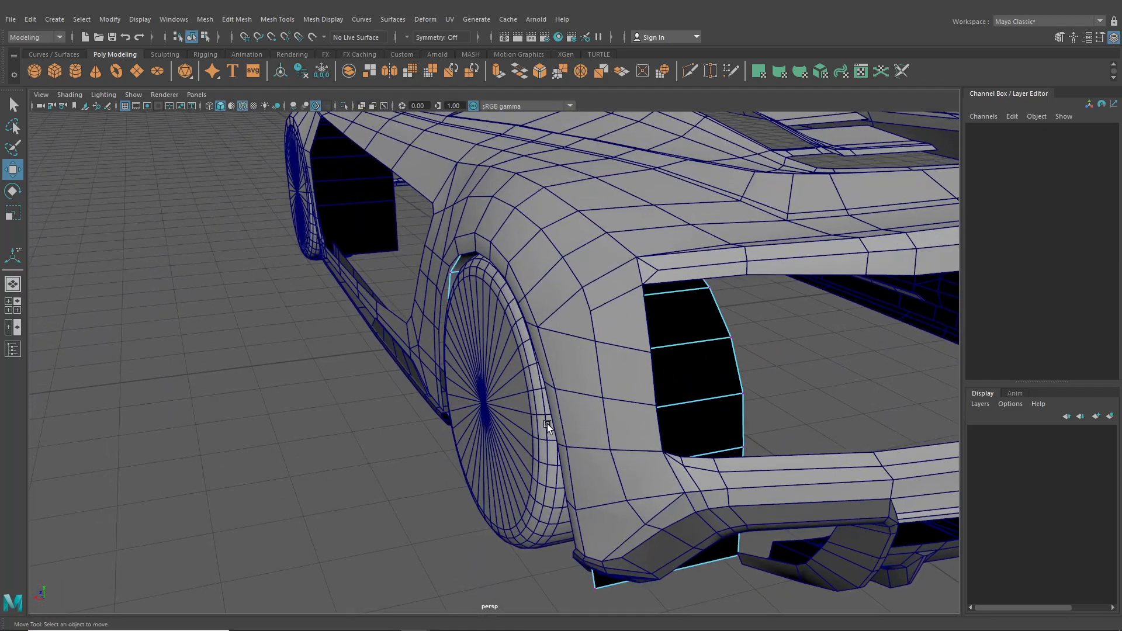
{"action": "left_click_drag", "start_coordinate": [547, 424], "coordinate": [571, 452], "text": "alt"}
{"action": "left_click", "coordinate": [588, 429]}
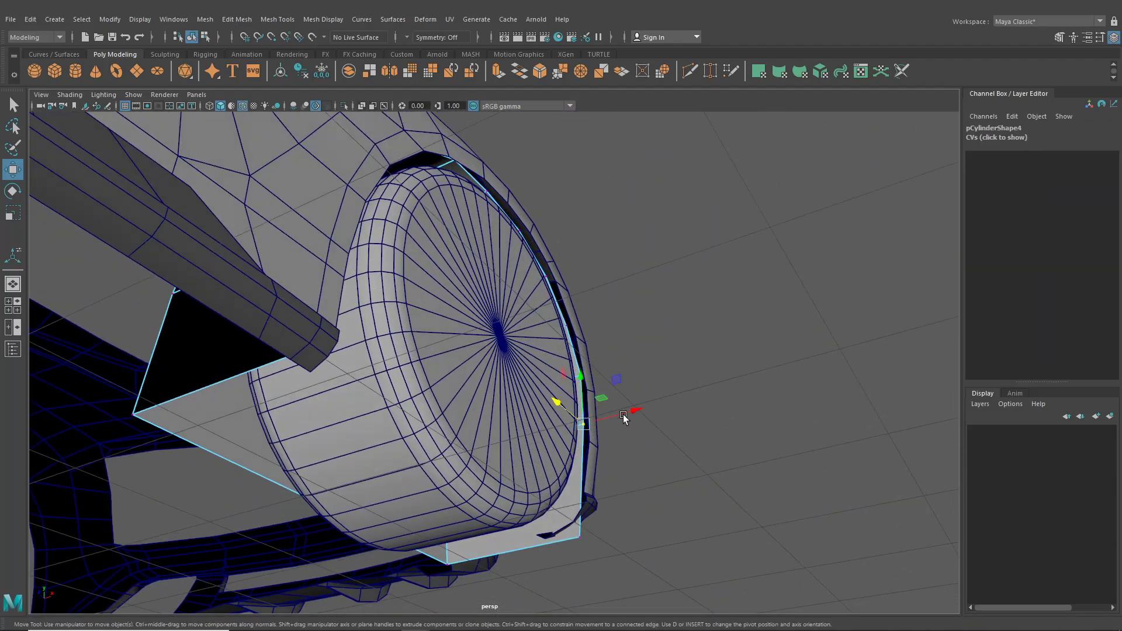
{"action": "left_click", "coordinate": [592, 544]}
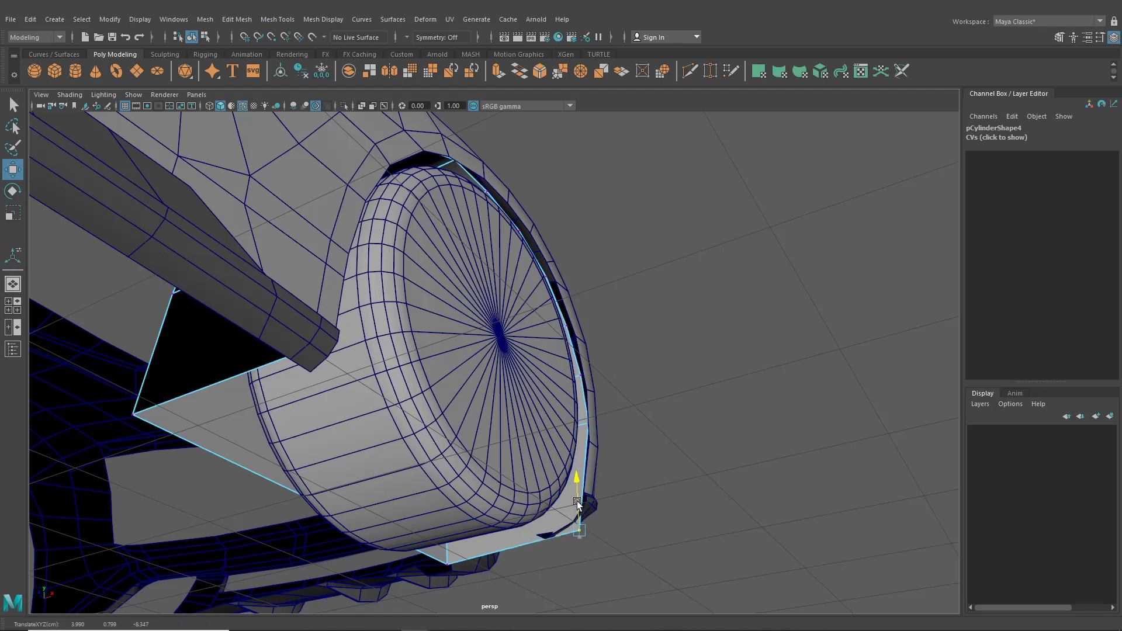
{"action": "left_click_drag", "start_coordinate": [579, 510], "coordinate": [577, 486]}
{"action": "left_click_drag", "start_coordinate": [579, 367], "coordinate": [591, 380]}
{"action": "left_click_drag", "start_coordinate": [602, 371], "coordinate": [575, 290]}
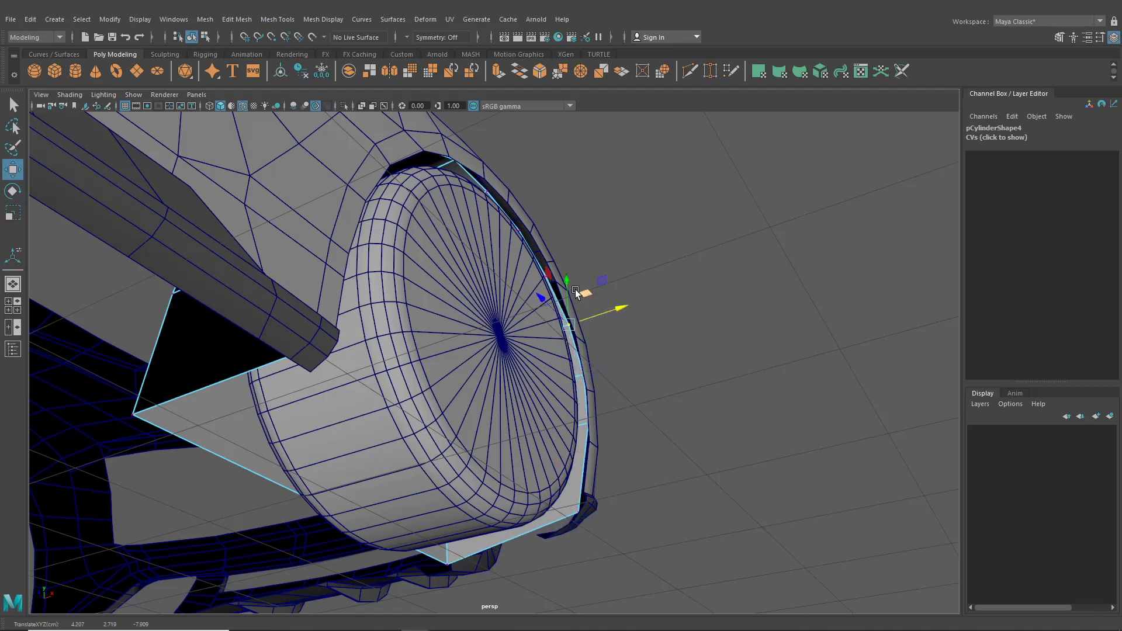
Move the upper outer-edge vertices of the rear wheel arch to meet the body's wheel opening
{"action": "left_click_drag", "start_coordinate": [565, 237], "coordinate": [572, 258], "text": "alt"}
{"action": "left_click_drag", "start_coordinate": [496, 201], "coordinate": [534, 220]}
{"action": "left_click_drag", "start_coordinate": [453, 173], "coordinate": [499, 180]}
Shift the outer-edge vertices along the rear arch's front side outward to the wheel opening, down to the lowest one
{"action": "left_click_drag", "start_coordinate": [474, 217], "coordinate": [327, 240], "text": "alt"}
{"action": "right_click_drag", "start_coordinate": [327, 240], "coordinate": [374, 320], "text": "alt"}
{"action": "middle_click_drag", "start_coordinate": [374, 320], "coordinate": [439, 307], "text": "alt"}
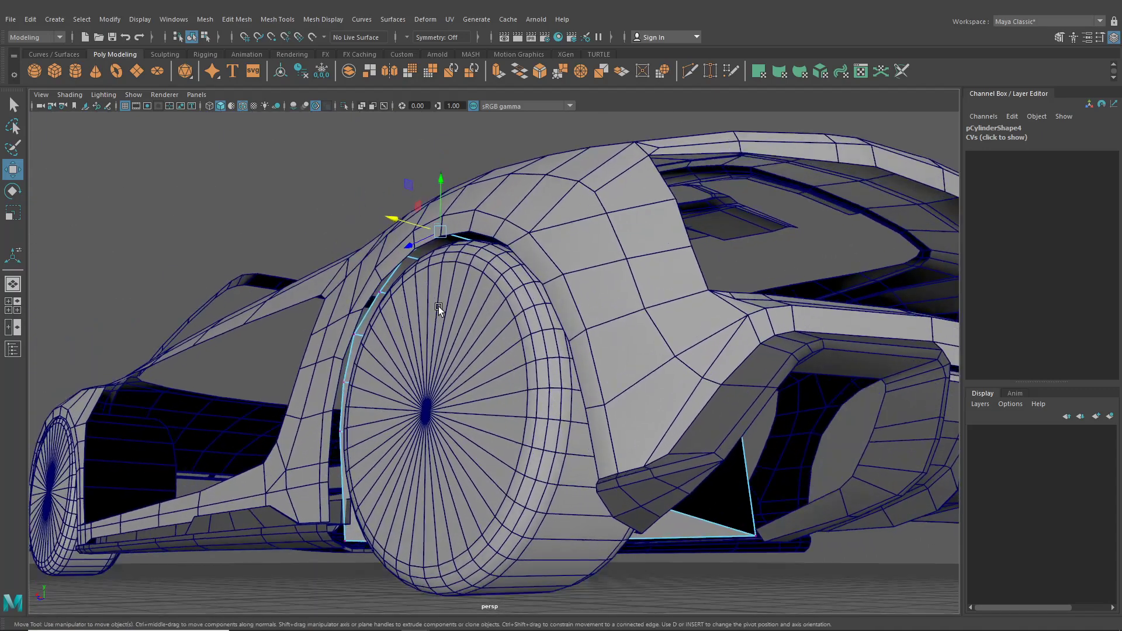
{"action": "left_click_drag", "start_coordinate": [348, 288], "coordinate": [341, 281]}
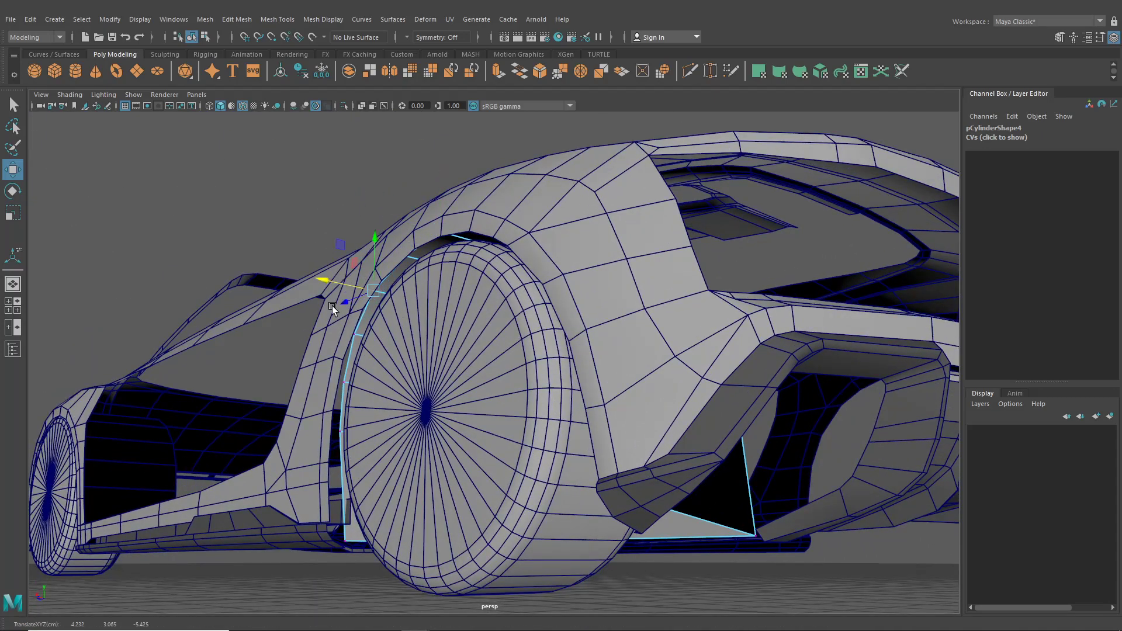
{"action": "left_click_drag", "start_coordinate": [327, 333], "coordinate": [312, 472]}
{"action": "left_click_drag", "start_coordinate": [331, 431], "coordinate": [304, 465]}
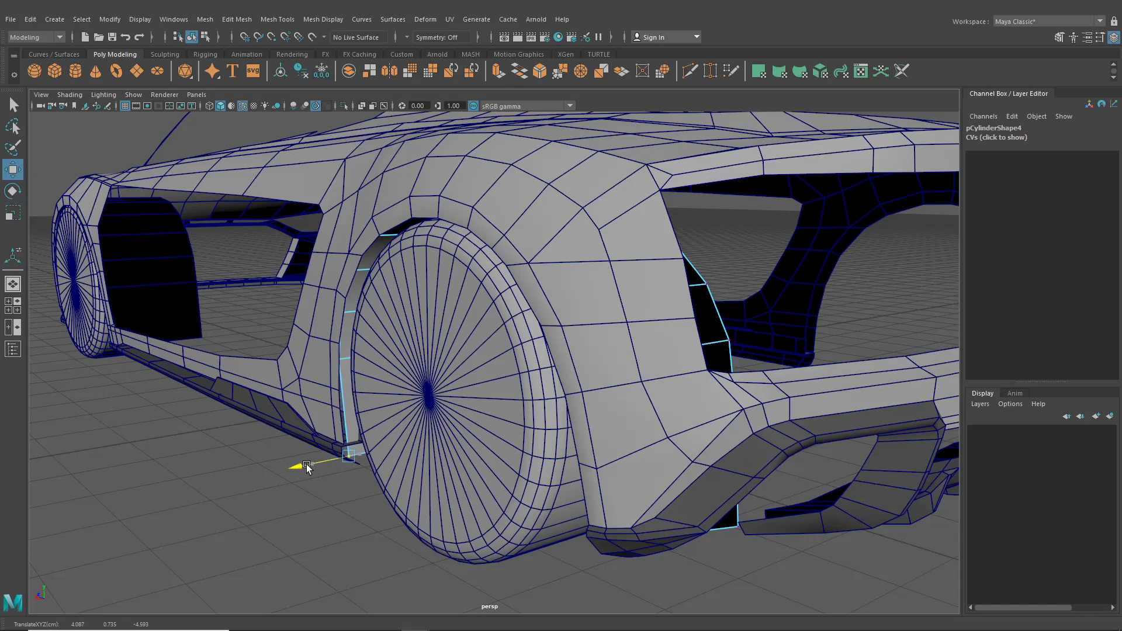
Combine the front and rear wheel arches into one mesh
{"action": "left_click", "coordinate": [189, 37]}
{"action": "scroll", "coordinate": [337, 308], "scroll_direction": "down", "scroll_amount": 5}
{"action": "left_click_drag", "start_coordinate": [337, 308], "coordinate": [332, 264], "text": "alt"}
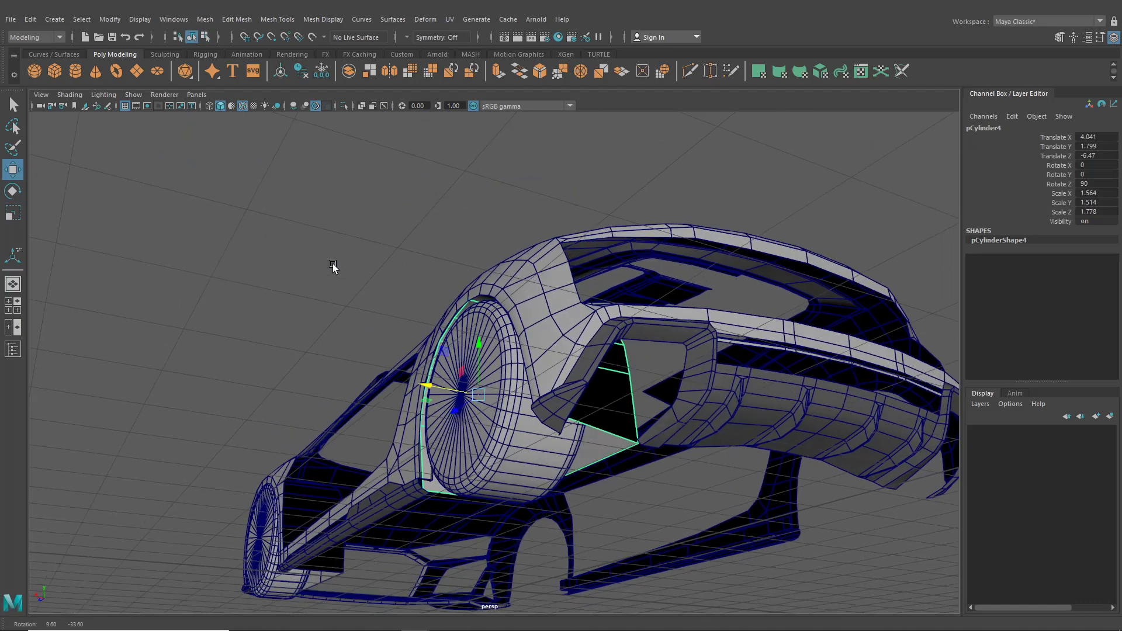
{"action": "left_click", "coordinate": [328, 571], "text": "shift"}
{"action": "left_click", "coordinate": [231, 19]}
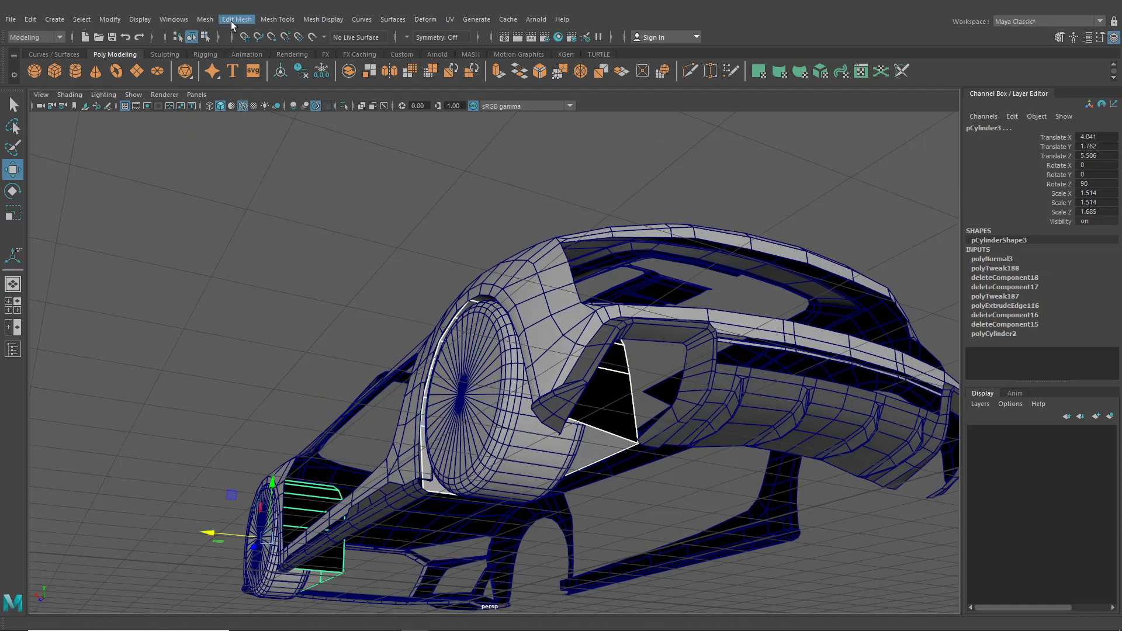
{"action": "mouse_move", "coordinate": [208, 23]}
{"action": "left_click", "coordinate": [229, 61]}
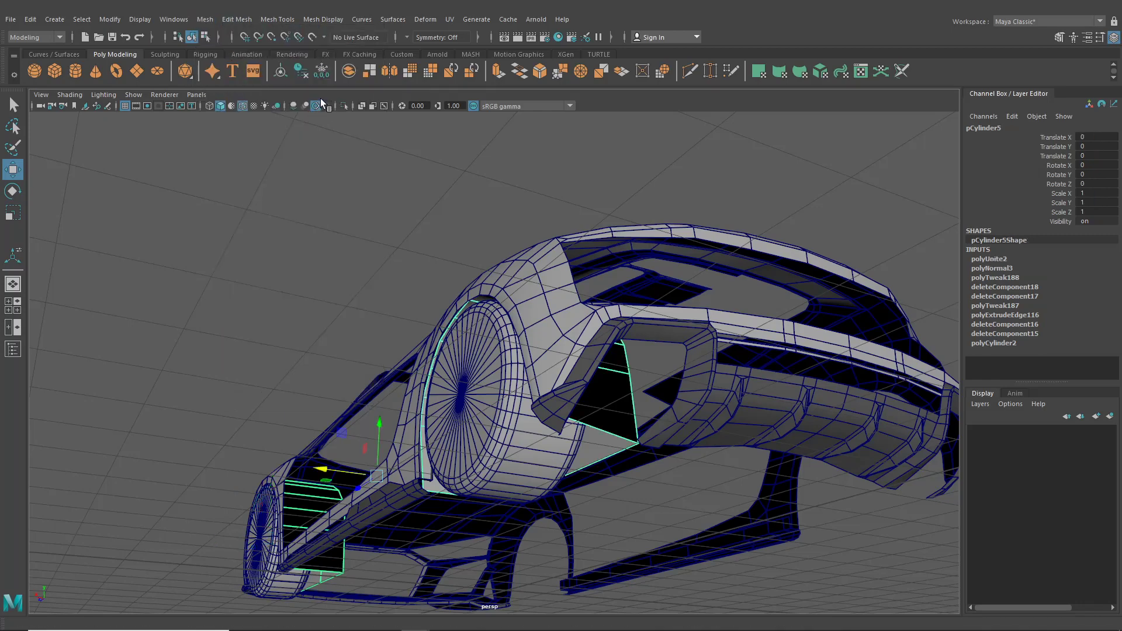
Isolate the combined arches and bridge their facing bottom edges to form a floor strip between the wheels
{"action": "left_click", "coordinate": [344, 107]}
{"action": "left_click_drag", "start_coordinate": [450, 296], "coordinate": [596, 359], "text": "alt"}
{"action": "right_click_drag", "start_coordinate": [584, 291], "coordinate": [570, 265]}
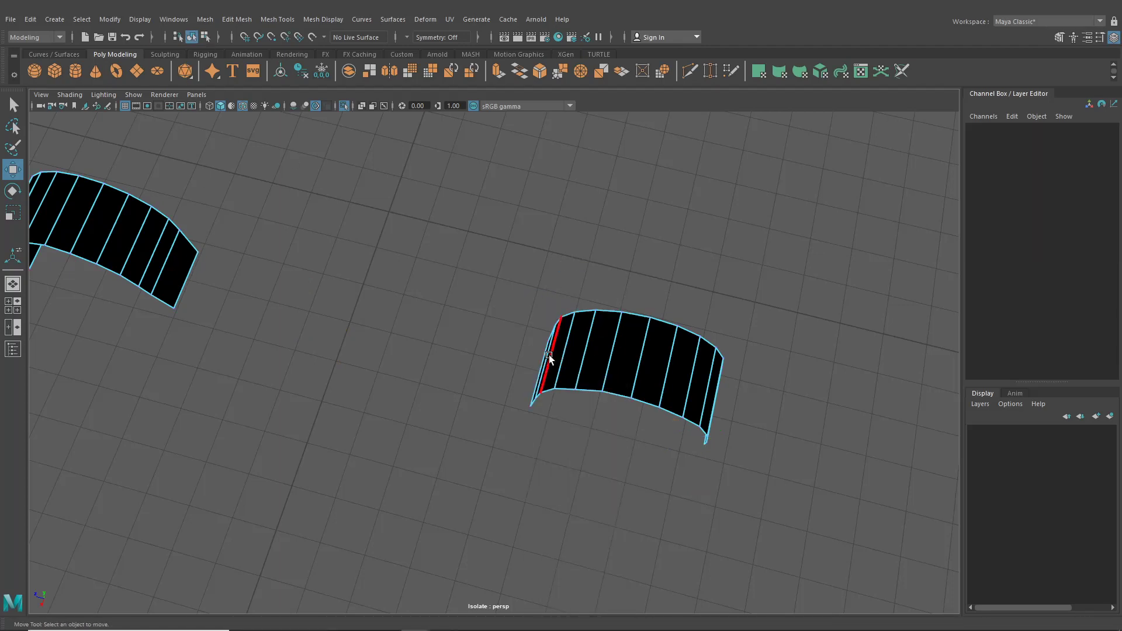
{"action": "left_click", "coordinate": [170, 284]}
{"action": "left_click_drag", "start_coordinate": [182, 292], "coordinate": [421, 336], "text": "alt"}
{"action": "left_click", "coordinate": [453, 352], "text": "shift"}
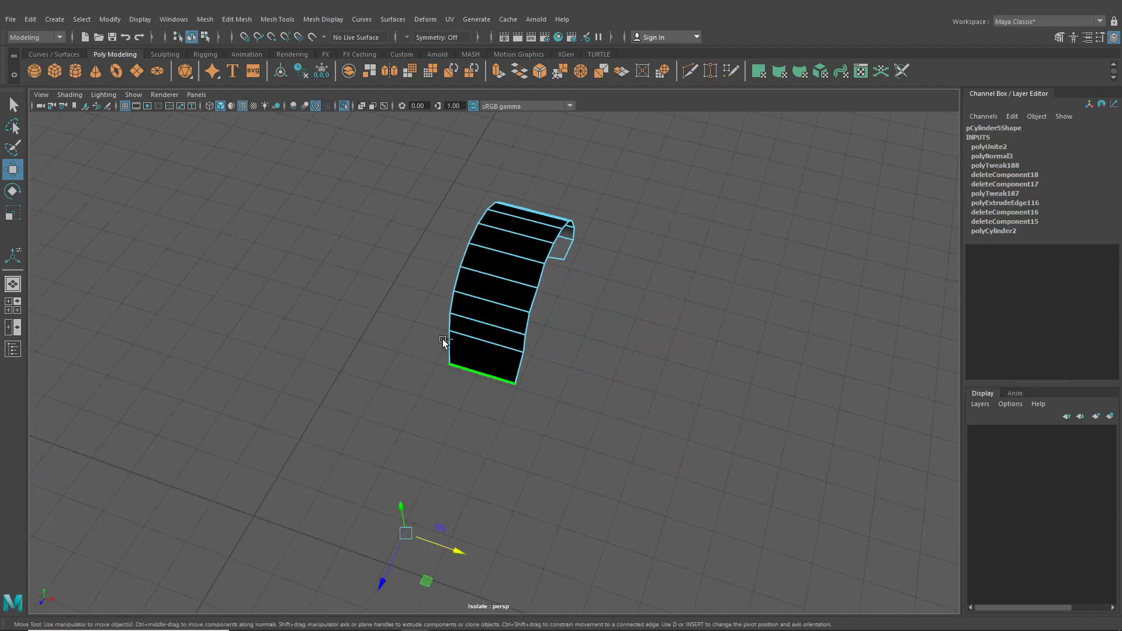
{"action": "left_click", "coordinate": [237, 20]}
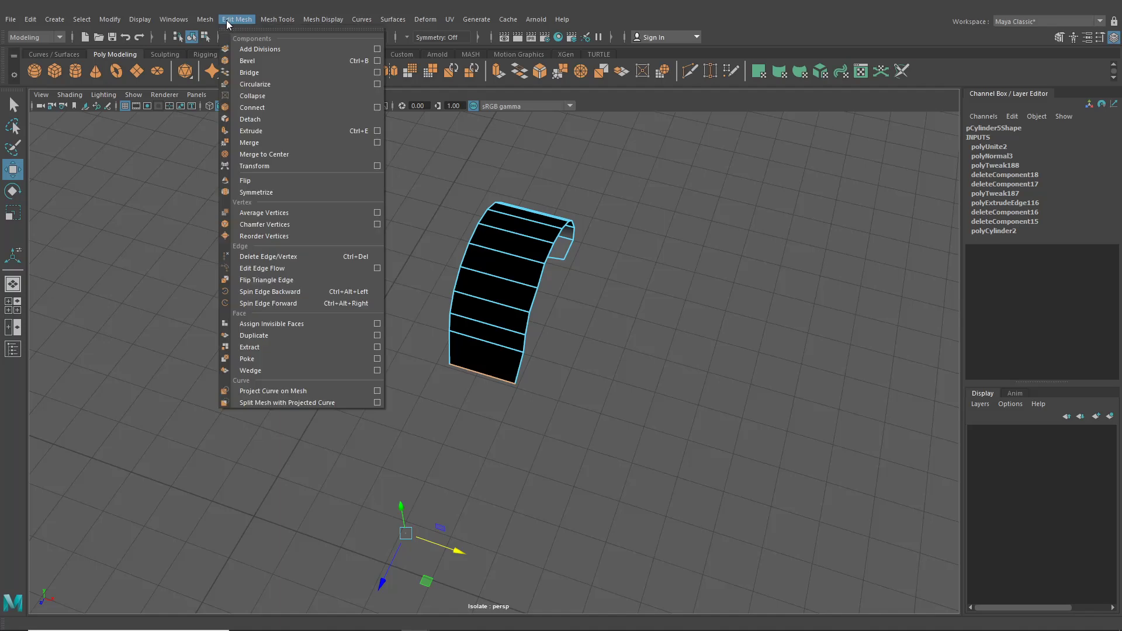
{"action": "left_click", "coordinate": [256, 75]}
Extrude the inner bottom edges of both arches and the floor strip inward to the car's centre line, then show the whole car again
{"action": "left_click_drag", "start_coordinate": [492, 259], "coordinate": [447, 356], "text": "alt"}
{"action": "right_click_drag", "start_coordinate": [447, 356], "coordinate": [402, 359]}
{"action": "left_click", "coordinate": [402, 359]}
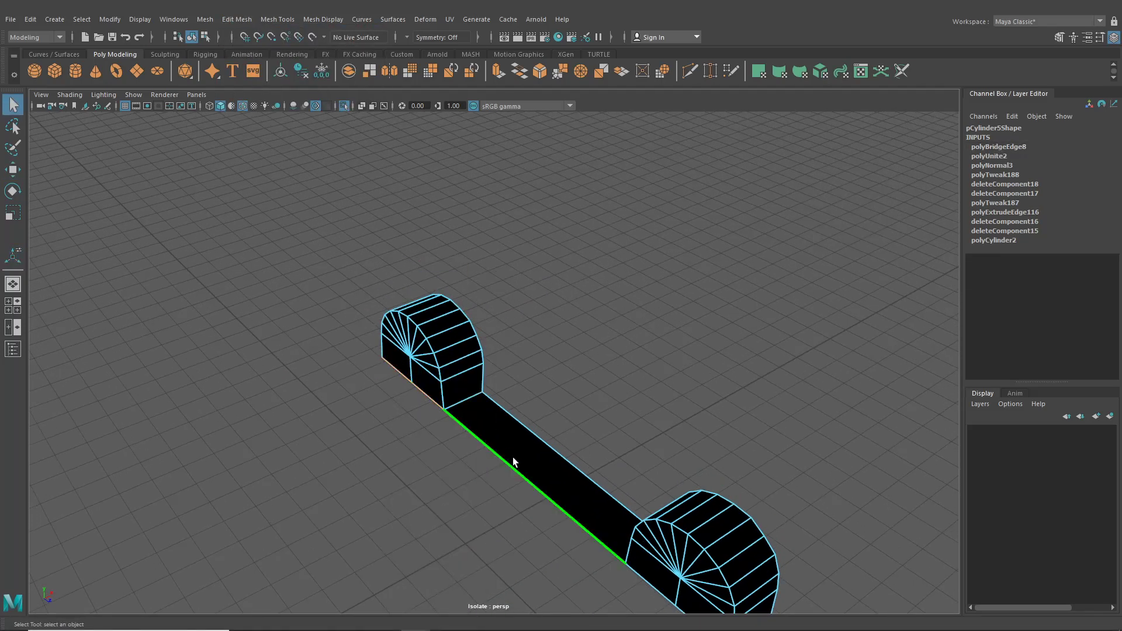
{"action": "middle_click_drag", "start_coordinate": [650, 587], "coordinate": [531, 465], "text": "alt"}
{"action": "left_click", "coordinate": [529, 458], "text": "shift"}
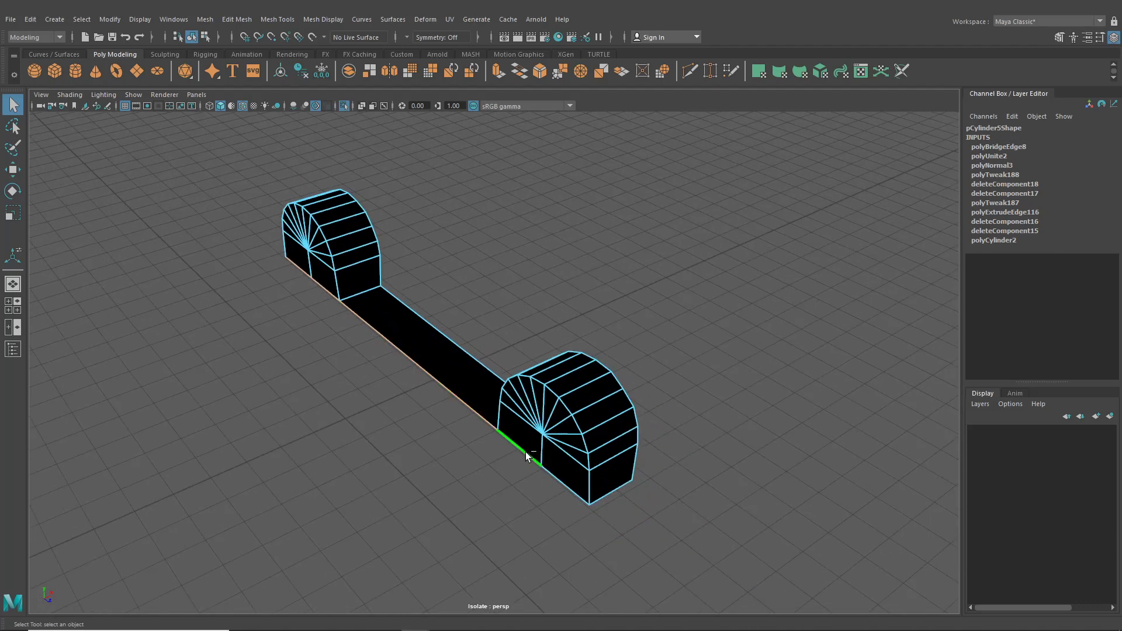
{"action": "left_click", "coordinate": [556, 490], "text": "shift"}
{"action": "key", "text": "ctrl+e"}
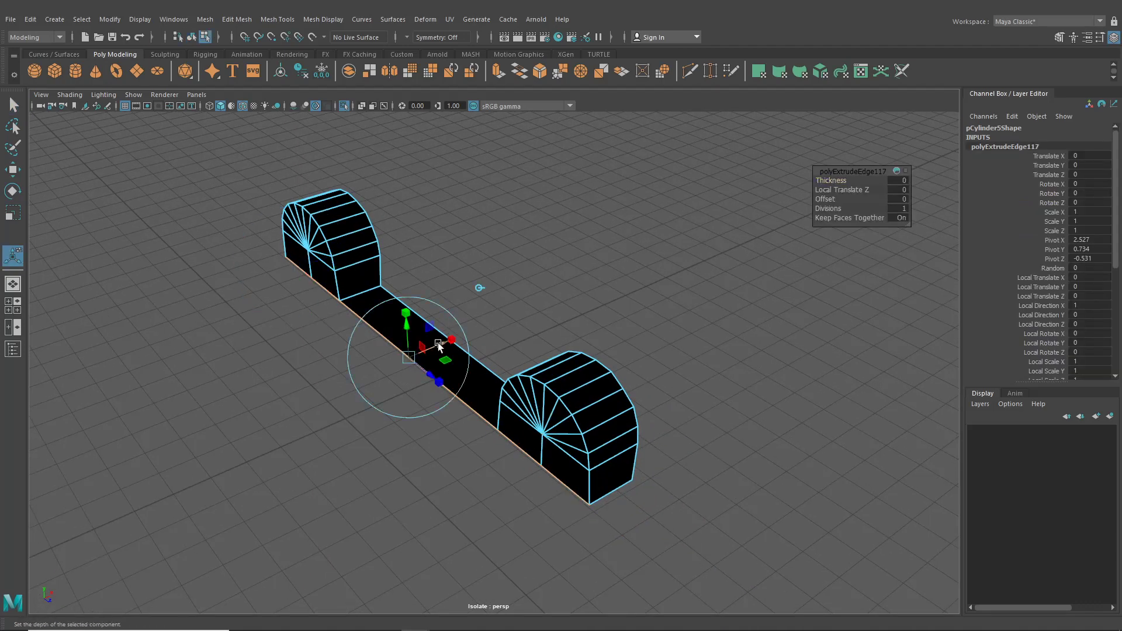
{"action": "left_click_drag", "start_coordinate": [438, 345], "coordinate": [328, 399]}
{"action": "left_click", "coordinate": [339, 396]}
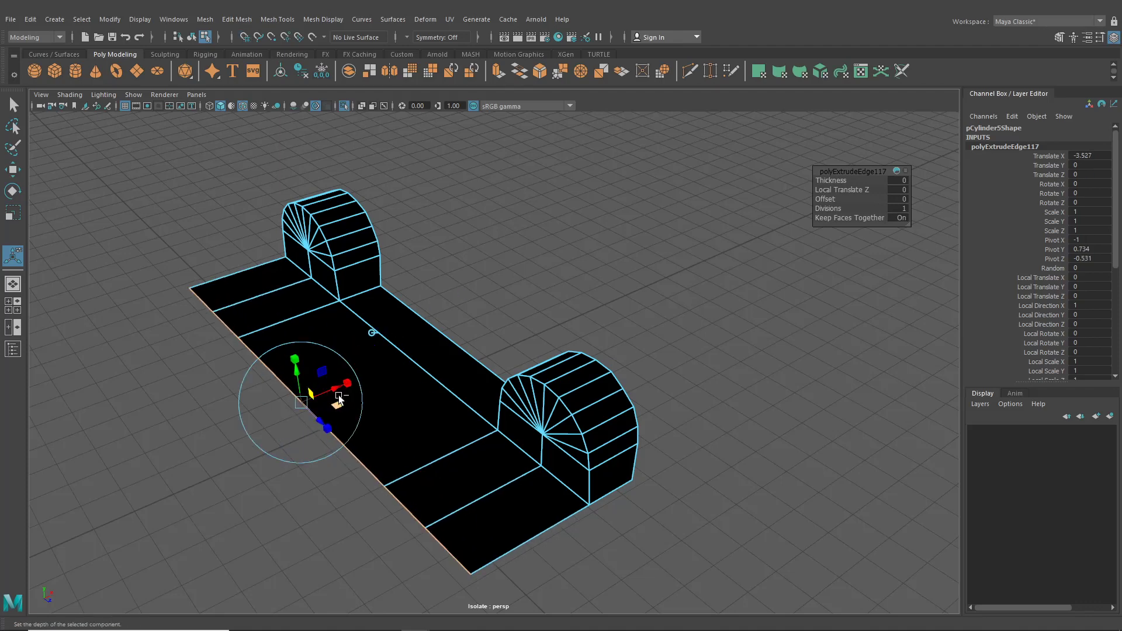
{"action": "left_click_drag", "start_coordinate": [342, 389], "coordinate": [301, 369]}
{"action": "left_click", "coordinate": [191, 37]}
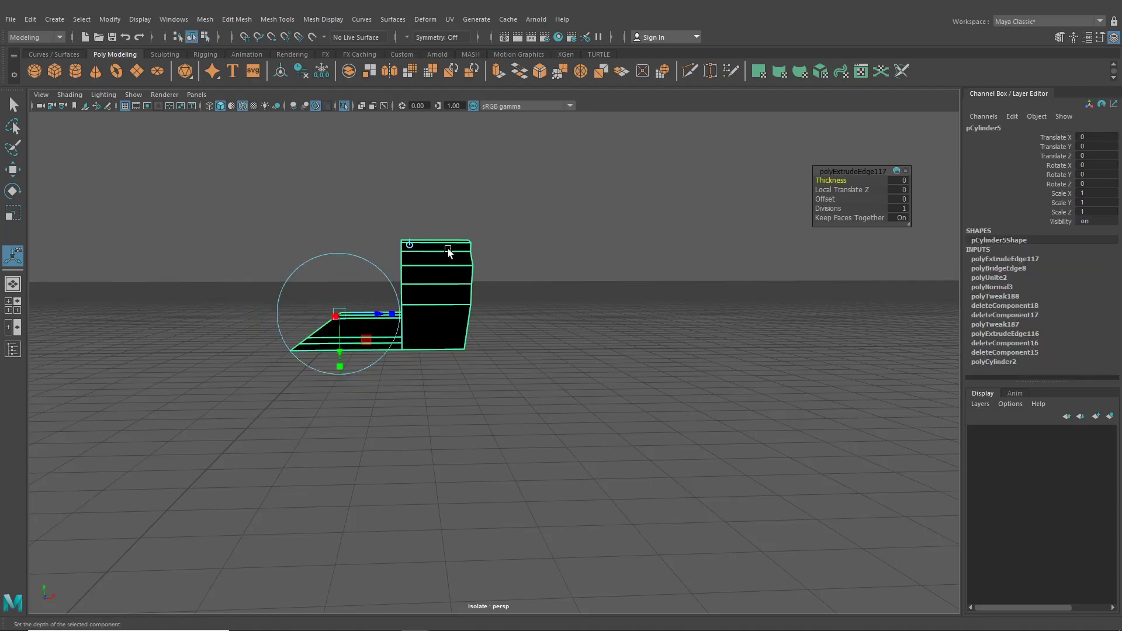
{"action": "left_click", "coordinate": [343, 106]}
Insert three lengthwise edge loops in the floor mesh, two across the inner panel and one through the outer strip
{"action": "left_click_drag", "start_coordinate": [501, 262], "coordinate": [423, 244], "text": "alt"}
{"action": "left_click", "coordinate": [581, 339]}
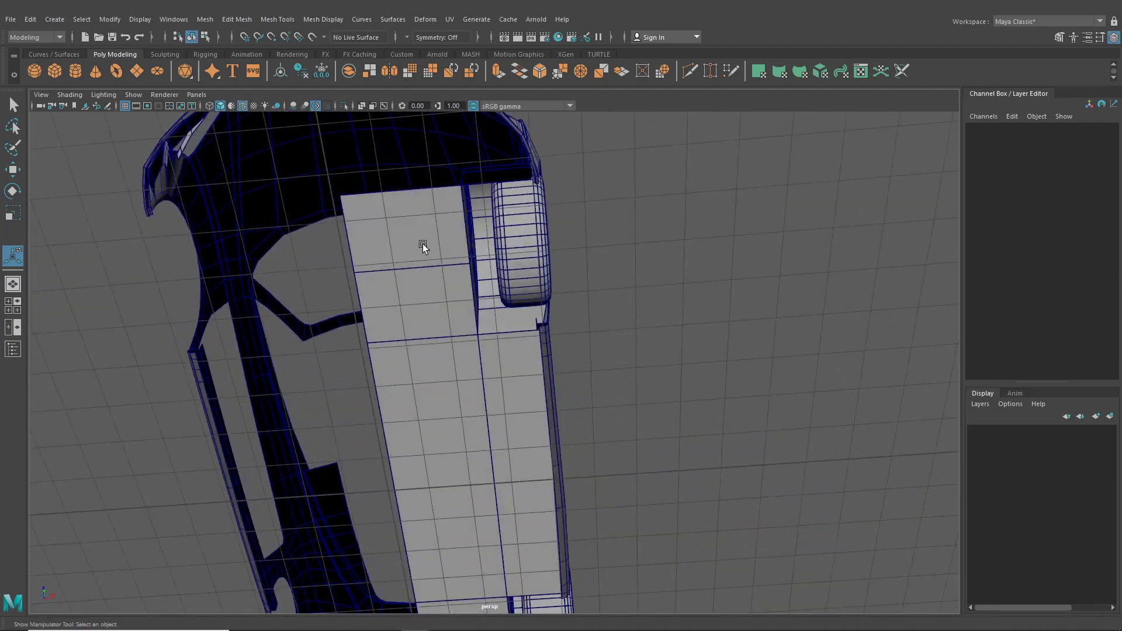
{"action": "left_click", "coordinate": [423, 244]}
{"action": "left_click", "coordinate": [278, 20]}
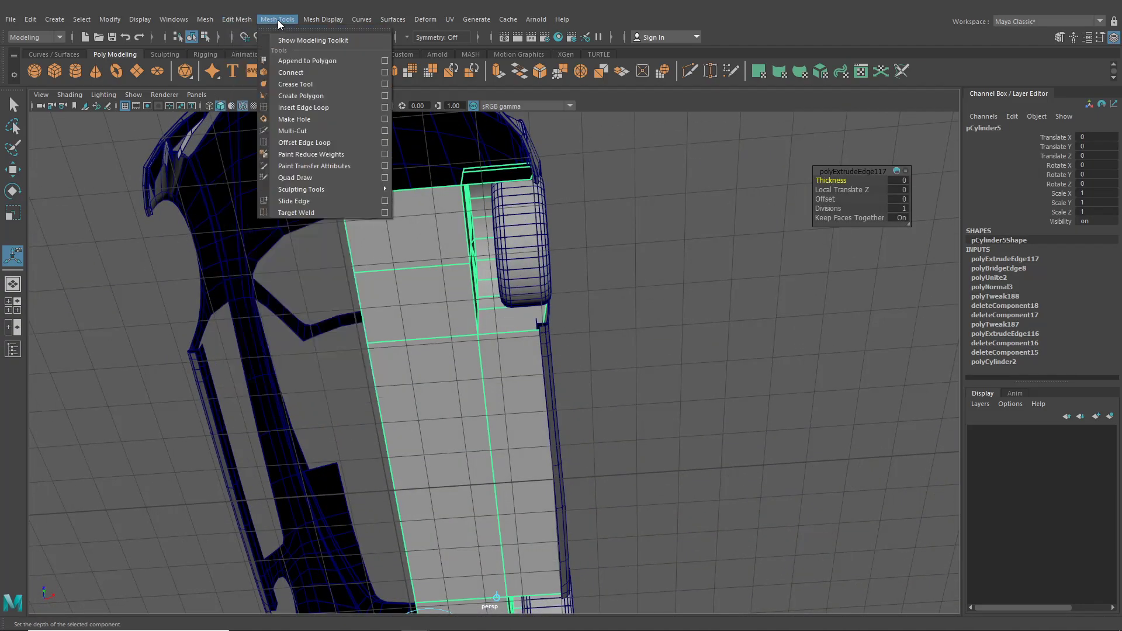
{"action": "left_click", "coordinate": [295, 109]}
{"action": "left_click", "coordinate": [381, 191]}
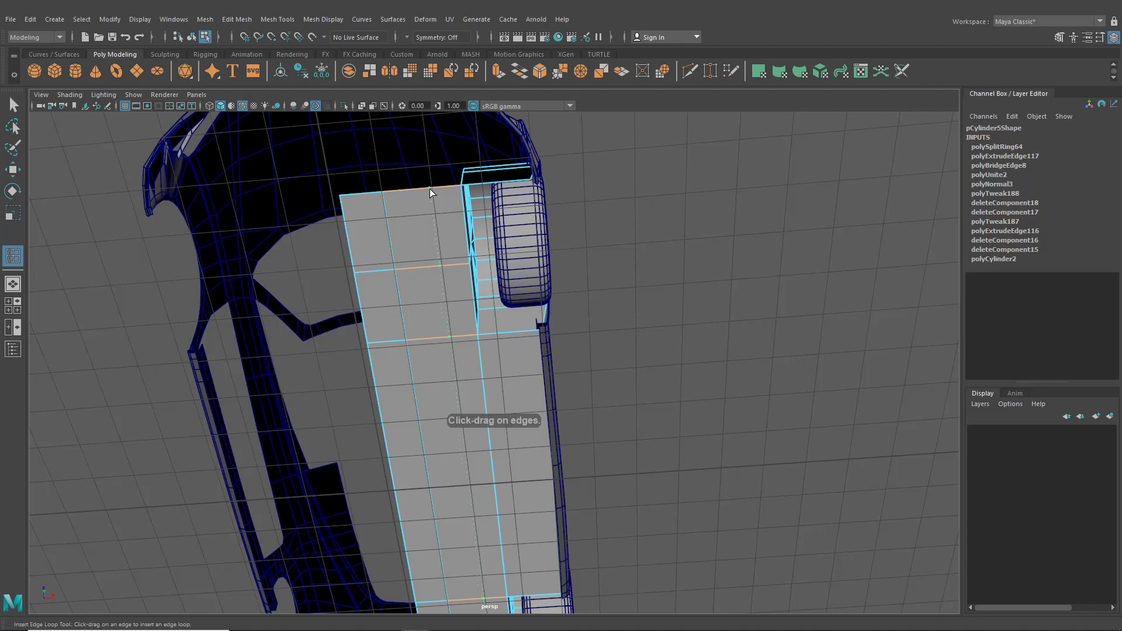
{"action": "left_click", "coordinate": [429, 188]}
{"action": "left_click", "coordinate": [498, 176]}
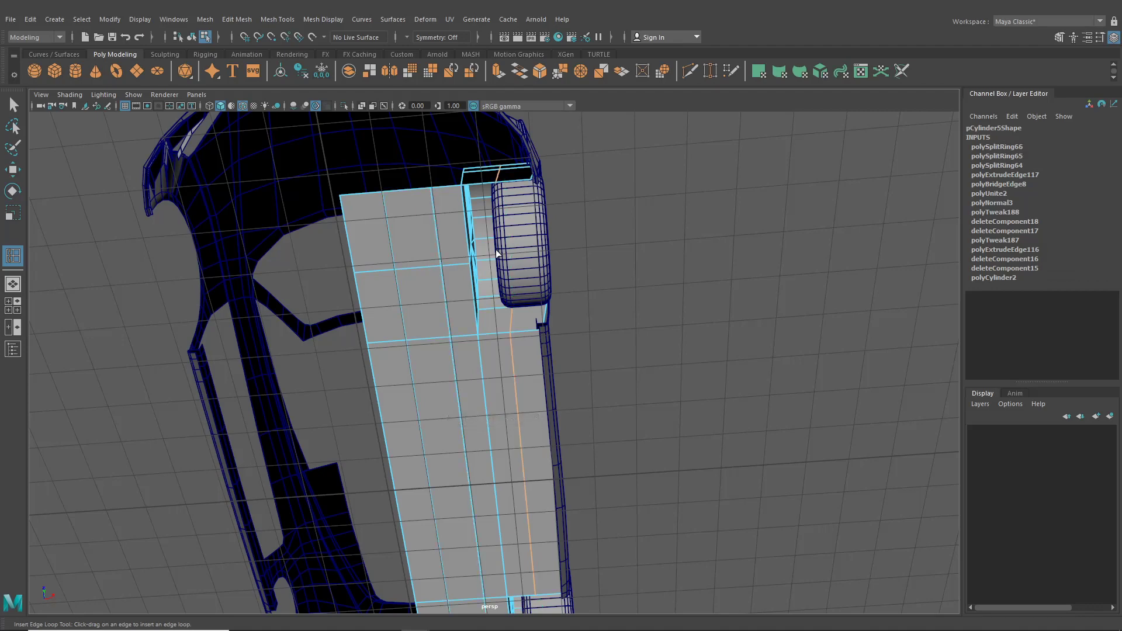
{"action": "left_click_drag", "start_coordinate": [498, 253], "coordinate": [497, 409], "text": "alt"}
{"action": "key", "text": "q"}
Extrude the floor's front edges forward 2.564 in Z and raise them 0.236 in Y under the front bumper
{"action": "right_click_drag", "start_coordinate": [399, 230], "coordinate": [397, 216]}
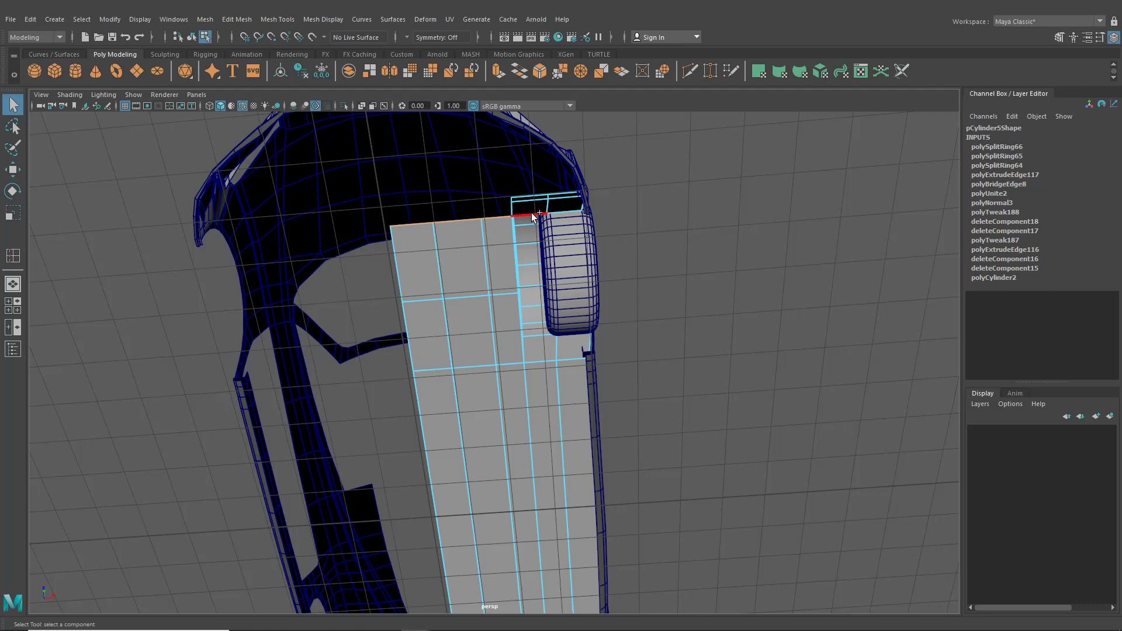
{"action": "key", "text": "ctrl+e"}
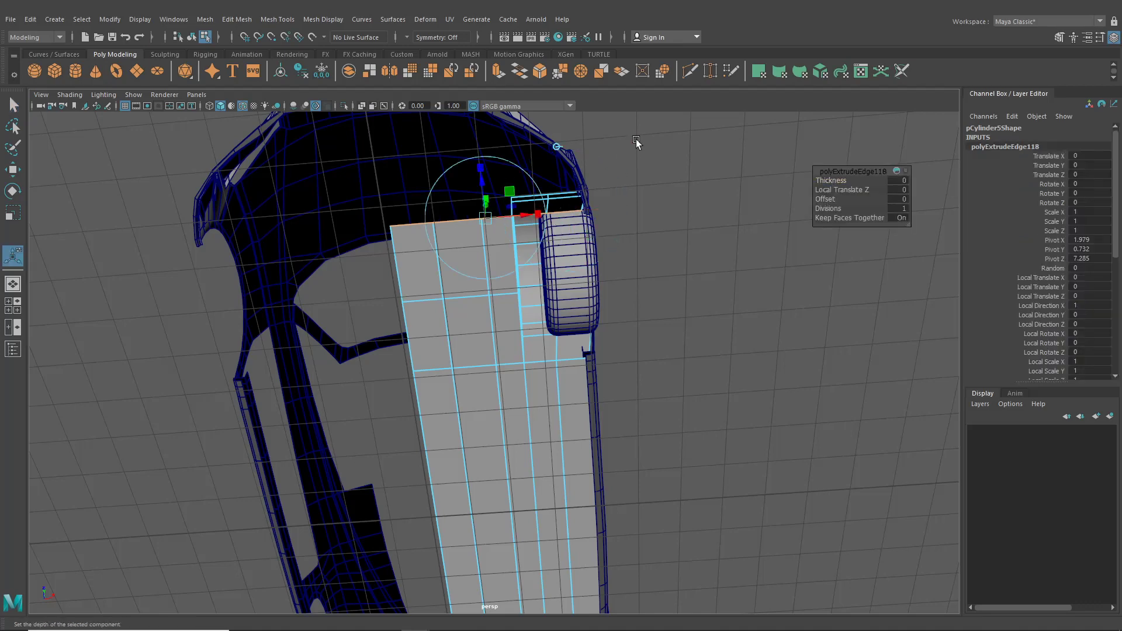
{"action": "left_click_drag", "start_coordinate": [636, 139], "coordinate": [506, 123], "text": "alt"}
{"action": "middle_click_drag", "start_coordinate": [502, 146], "coordinate": [499, 309], "text": "alt"}
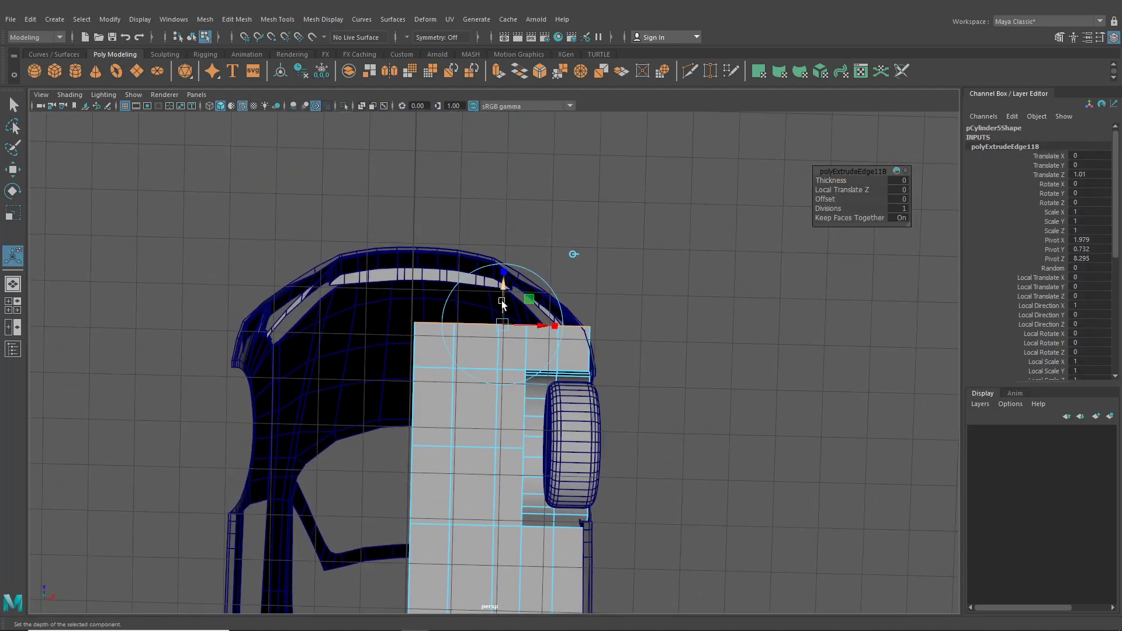
{"action": "left_click_drag", "start_coordinate": [502, 296], "coordinate": [406, 323]}
{"action": "middle_click_drag", "start_coordinate": [406, 322], "coordinate": [423, 305], "text": "alt"}
{"action": "scroll", "coordinate": [422, 307], "scroll_direction": "up", "scroll_amount": 4}
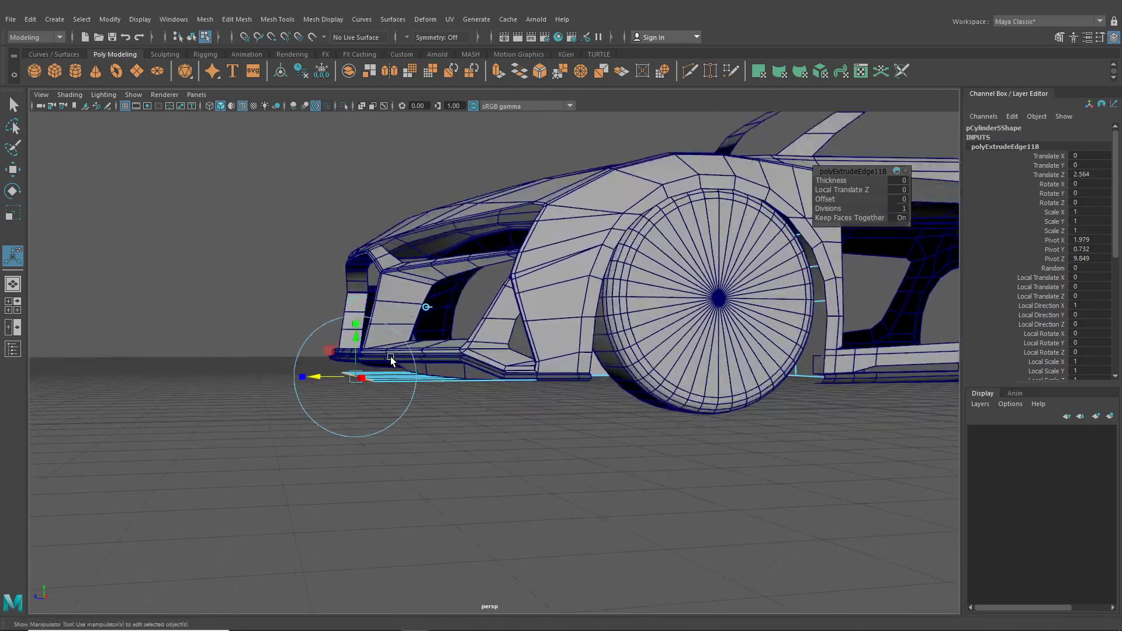
{"action": "left_click_drag", "start_coordinate": [361, 333], "coordinate": [470, 272]}
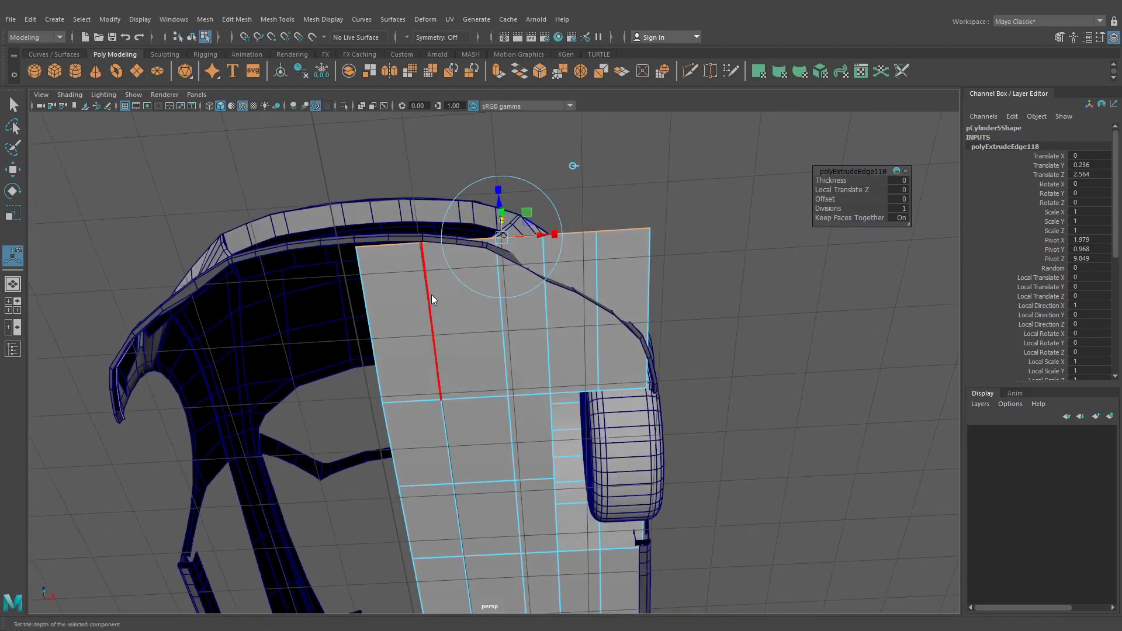
Move the vertices along the floor's front edge to follow the curved outline of the front bumper
{"action": "right_click_drag", "start_coordinate": [431, 295], "coordinate": [383, 268]}
{"action": "left_click", "coordinate": [13, 174]}
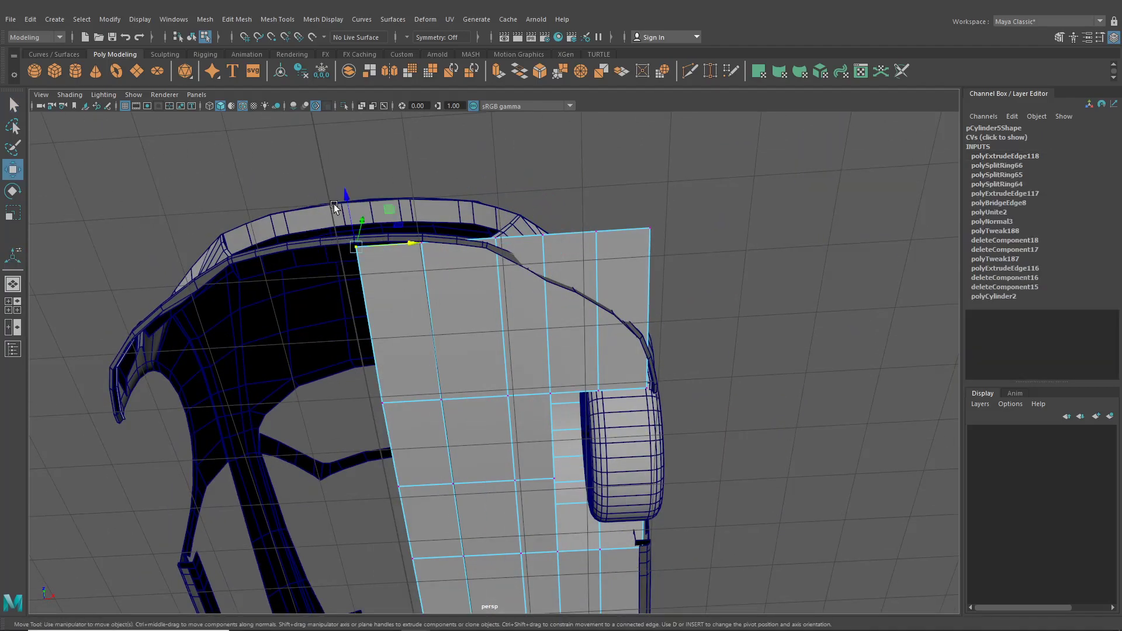
{"action": "left_click", "coordinate": [498, 253]}
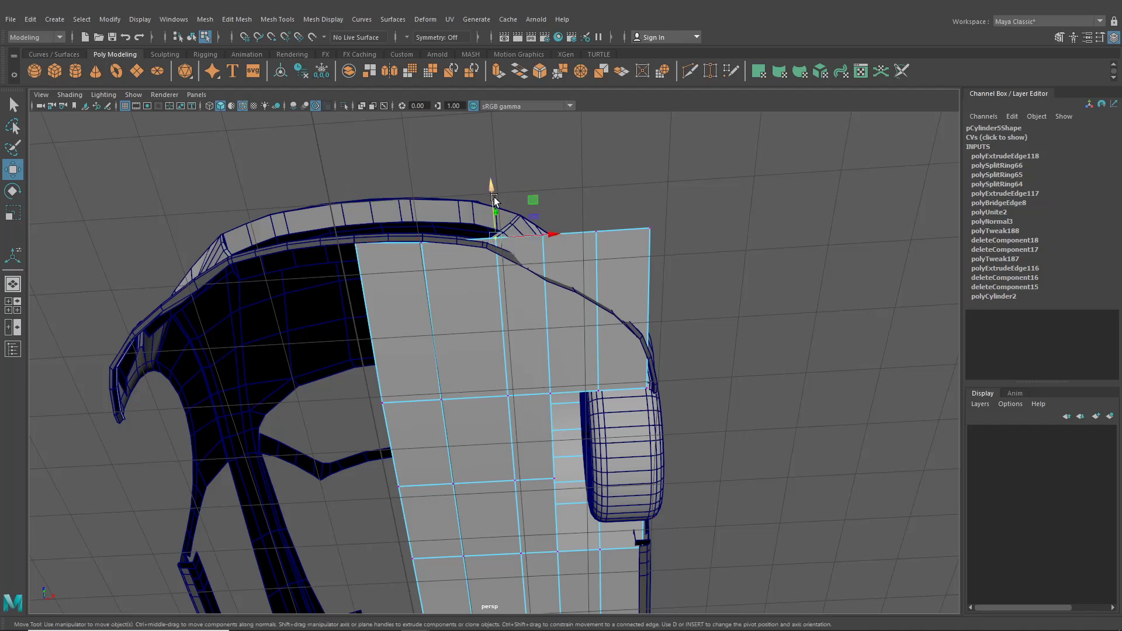
{"action": "left_click_drag", "start_coordinate": [542, 208], "coordinate": [602, 286]}
{"action": "left_click_drag", "start_coordinate": [602, 287], "coordinate": [561, 260], "text": "alt"}
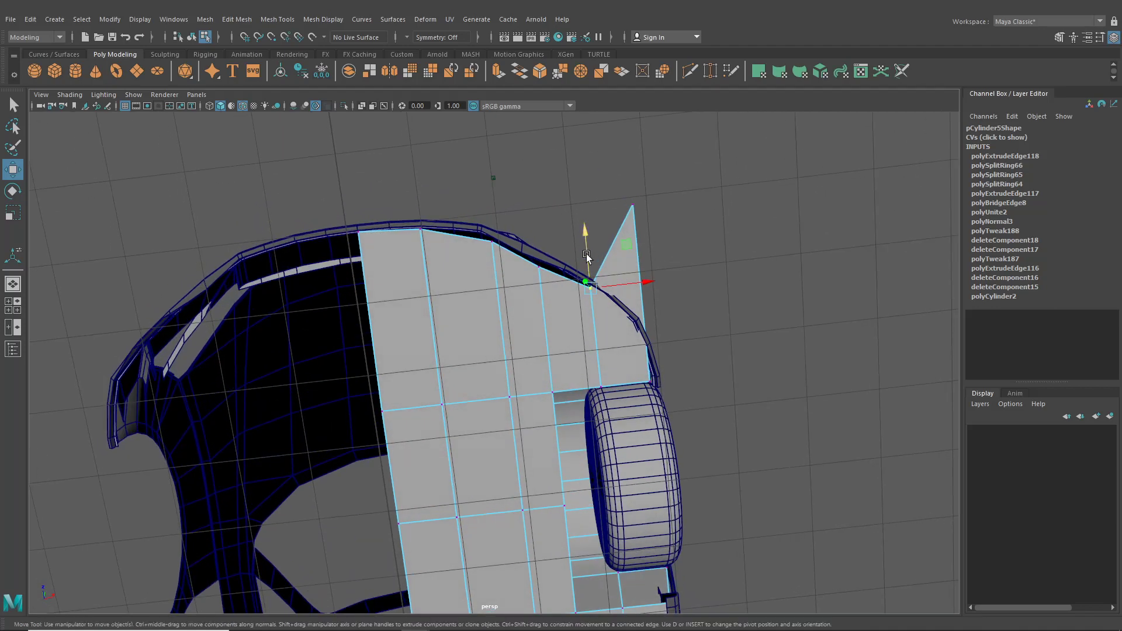
{"action": "left_click_drag", "start_coordinate": [482, 234], "coordinate": [476, 313]}
{"action": "left_click", "coordinate": [538, 267]}
Extrude the floor's rear edges back -0.481 in Z and raise them 0.242 in Y towards the diffuser
{"action": "right_click_drag", "start_coordinate": [481, 297], "coordinate": [482, 270]}
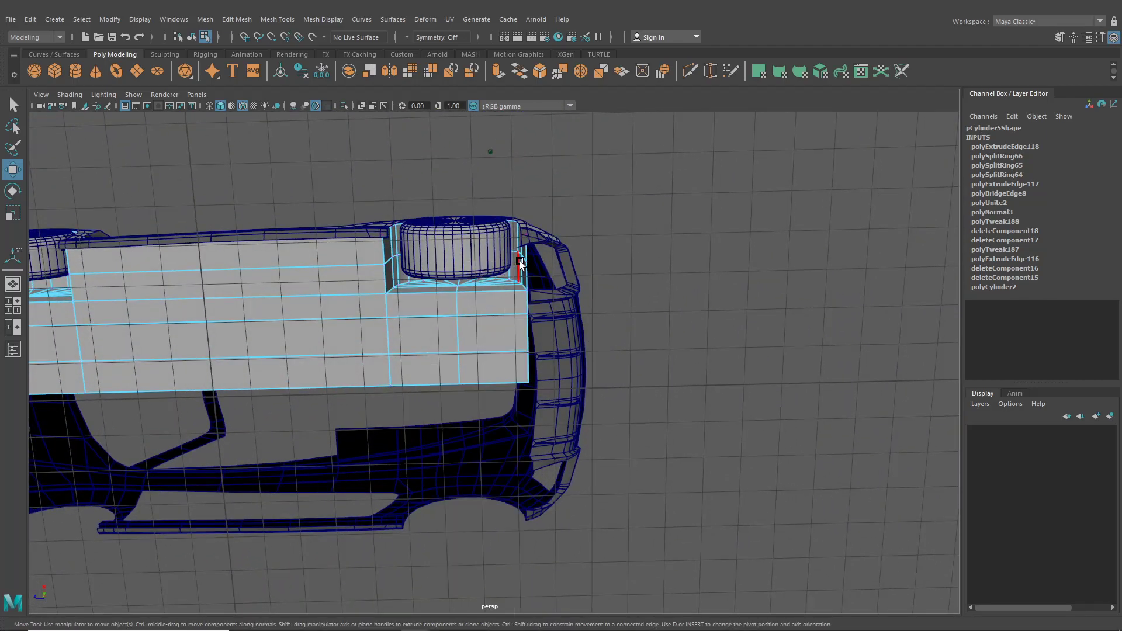
{"action": "left_click", "coordinate": [530, 277], "text": "shift"}
{"action": "left_click", "coordinate": [529, 304], "text": "shift"}
{"action": "left_click", "coordinate": [529, 335], "text": "shift"}
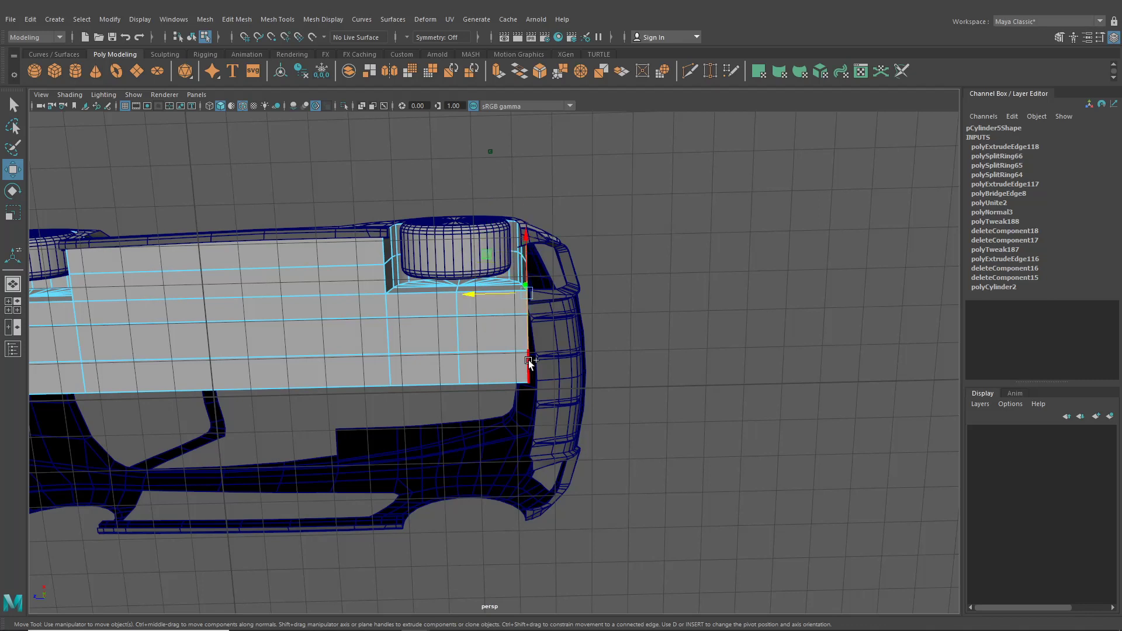
{"action": "left_click", "coordinate": [529, 364], "text": "shift"}
{"action": "key", "text": "ctrl+e"}
{"action": "left_click", "coordinate": [594, 178]}
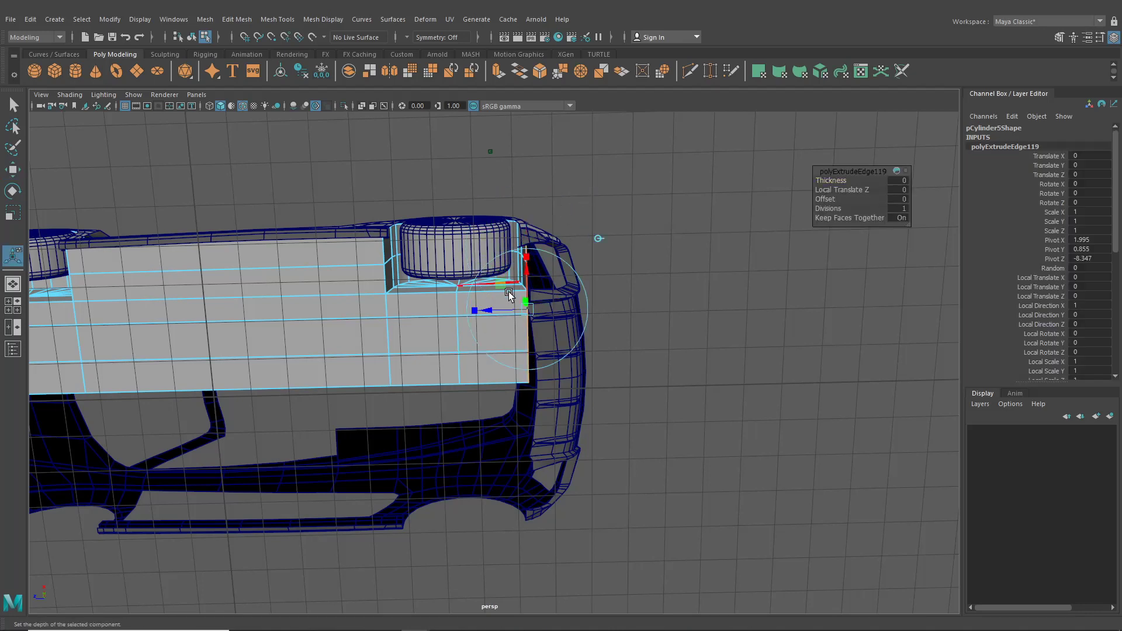
{"action": "left_click_drag", "start_coordinate": [492, 314], "coordinate": [505, 316]}
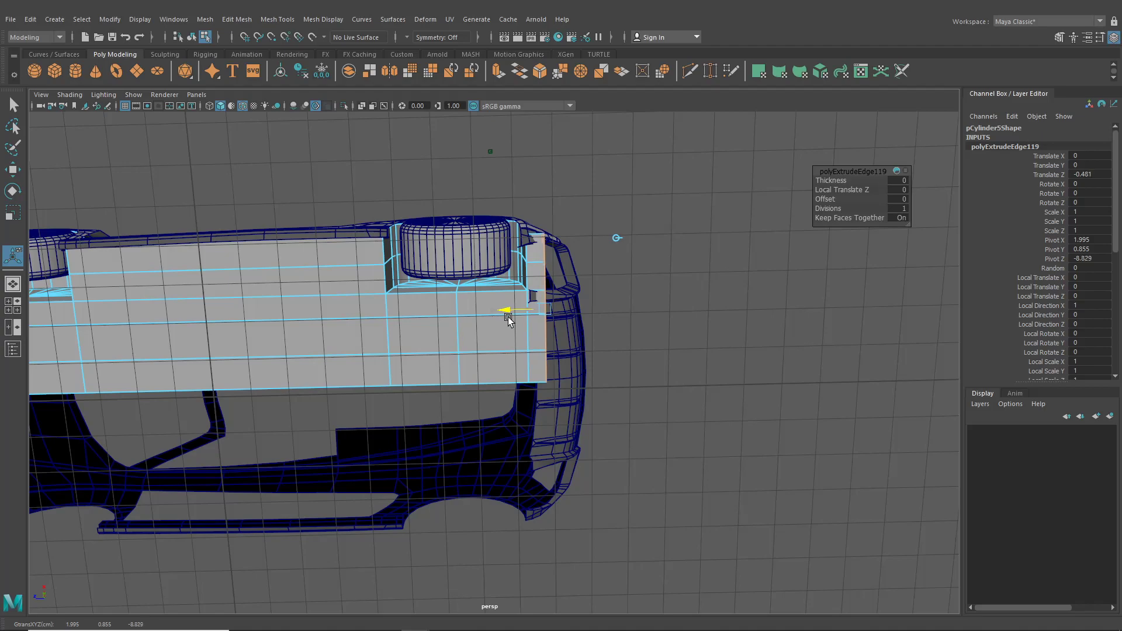
{"action": "left_click_drag", "start_coordinate": [507, 315], "coordinate": [367, 402]}
{"action": "right_click_drag", "start_coordinate": [367, 402], "coordinate": [436, 398], "text": "alt"}
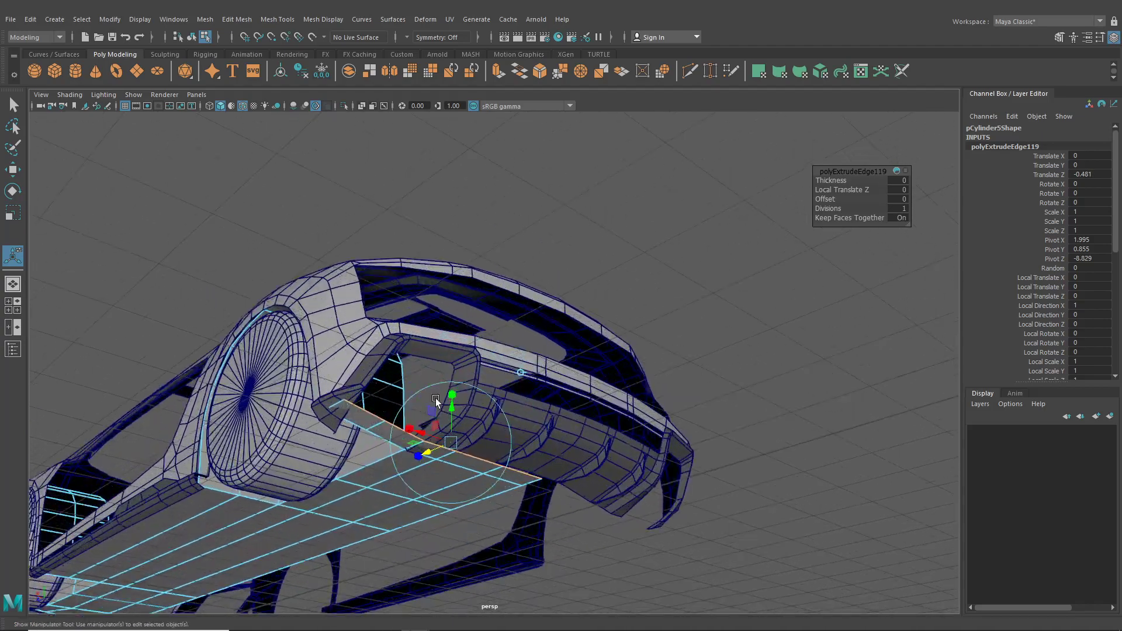
{"action": "left_click_drag", "start_coordinate": [436, 398], "coordinate": [381, 412], "text": "alt"}
Move the vertices along the floor's rear edge to meet the curved underside of the rear diffuser
{"action": "right_click_drag", "start_coordinate": [363, 297], "coordinate": [336, 402]}
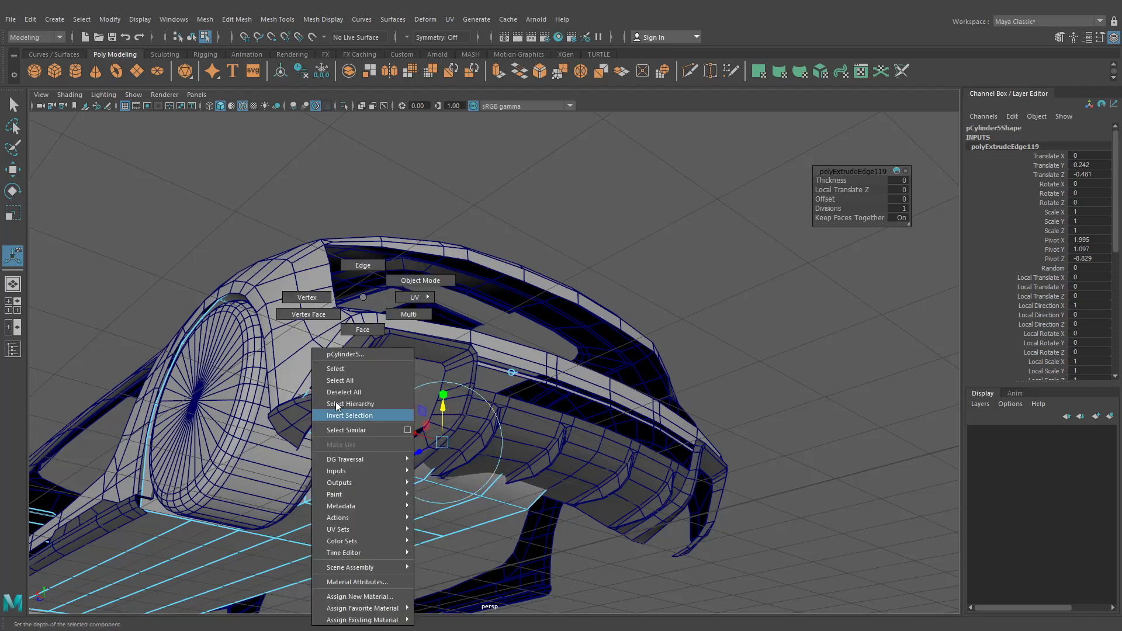
{"action": "right_click_drag", "start_coordinate": [303, 313], "coordinate": [303, 314]}
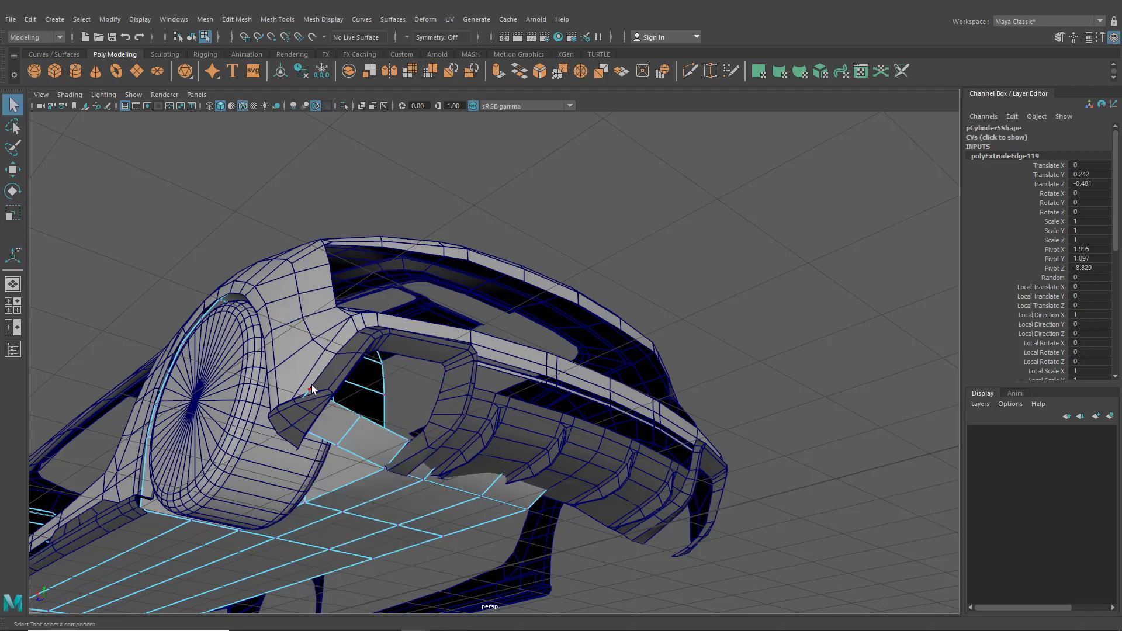
{"action": "left_click", "coordinate": [12, 170]}
{"action": "left_click", "coordinate": [275, 382]}
{"action": "mouse_move", "coordinate": [406, 461]}
{"action": "left_mouse_down", "text": "alt"}
{"action": "mouse_move", "coordinate": [375, 478]}
{"action": "mouse_move", "coordinate": [350, 456]}
{"action": "mouse_move", "coordinate": [402, 447]}
{"action": "left_mouse_up", "text": "alt"}
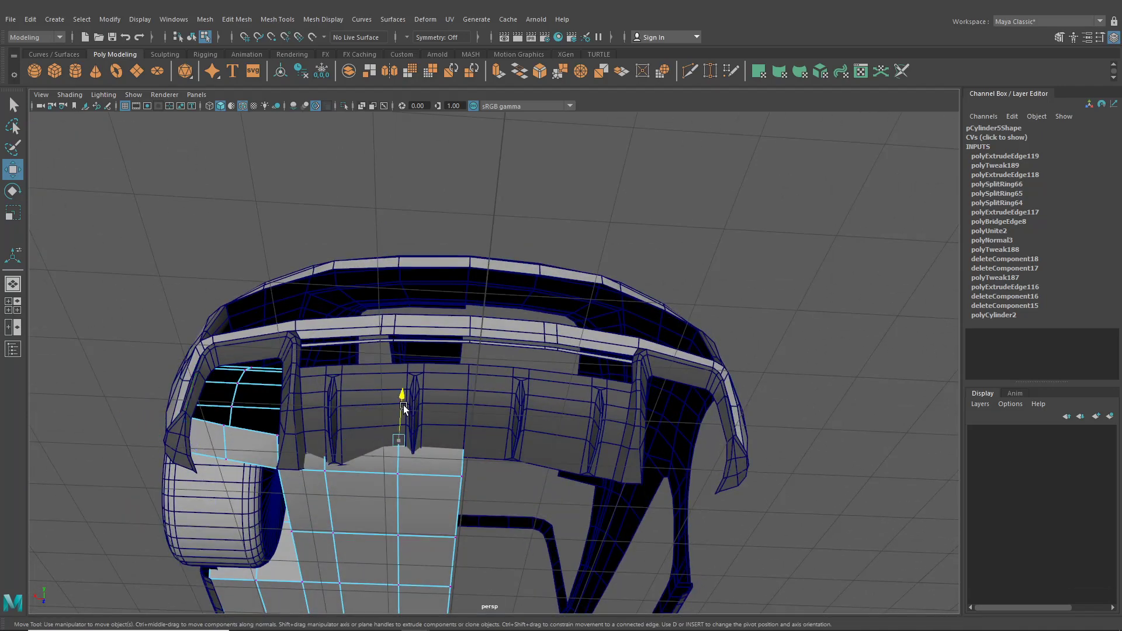
{"action": "left_click", "coordinate": [464, 445]}
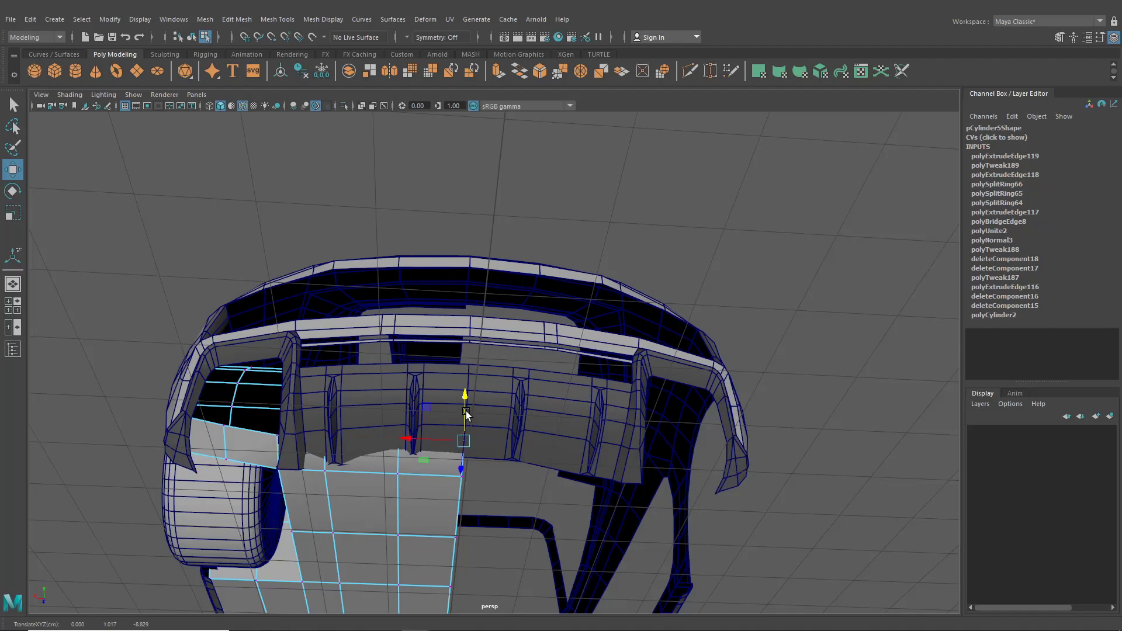
{"action": "left_click", "coordinate": [379, 462]}
{"action": "left_click_drag", "start_coordinate": [379, 462], "coordinate": [566, 436], "text": "alt"}
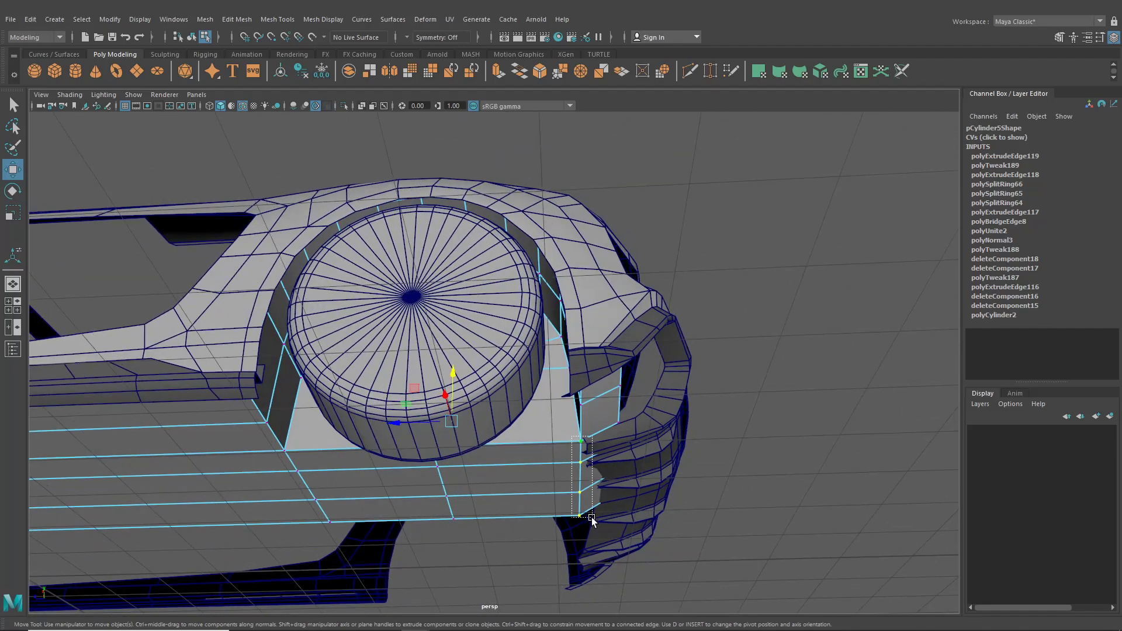
{"action": "left_click_drag", "start_coordinate": [591, 518], "coordinate": [592, 519]}
{"action": "left_click_drag", "start_coordinate": [591, 519], "coordinate": [762, 455], "text": "alt"}
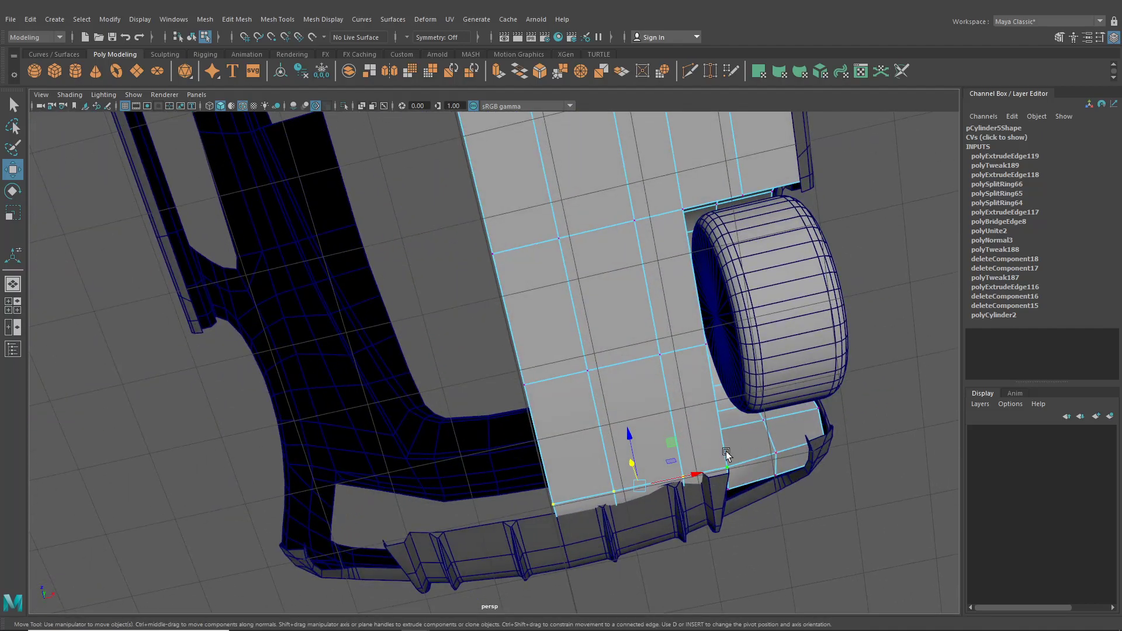
{"action": "left_click_drag", "start_coordinate": [636, 440], "coordinate": [495, 416], "text": "alt"}
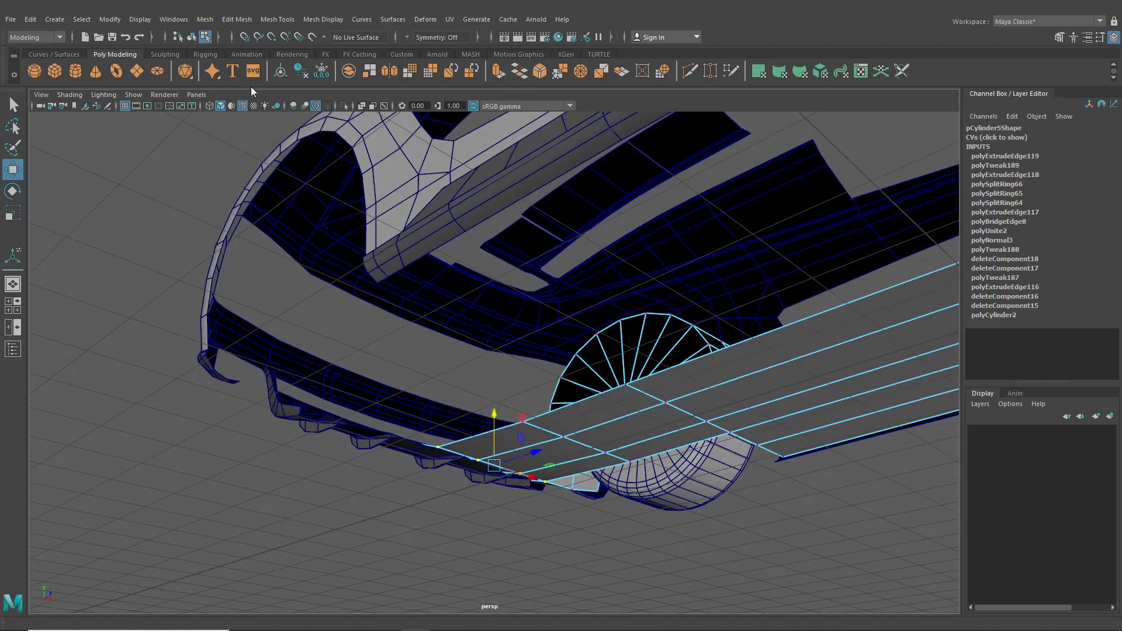
Assign the existing dark lambert2 material to the underbody floor through the Hypershade
{"action": "left_click", "coordinate": [190, 37]}
{"action": "left_click", "coordinate": [327, 490]}
{"action": "scroll", "coordinate": [618, 434], "scroll_direction": "down", "scroll_amount": 4}
{"action": "left_click_drag", "start_coordinate": [618, 434], "coordinate": [569, 463], "text": "alt"}
{"action": "scroll", "coordinate": [569, 463], "scroll_direction": "down", "scroll_amount": 4}
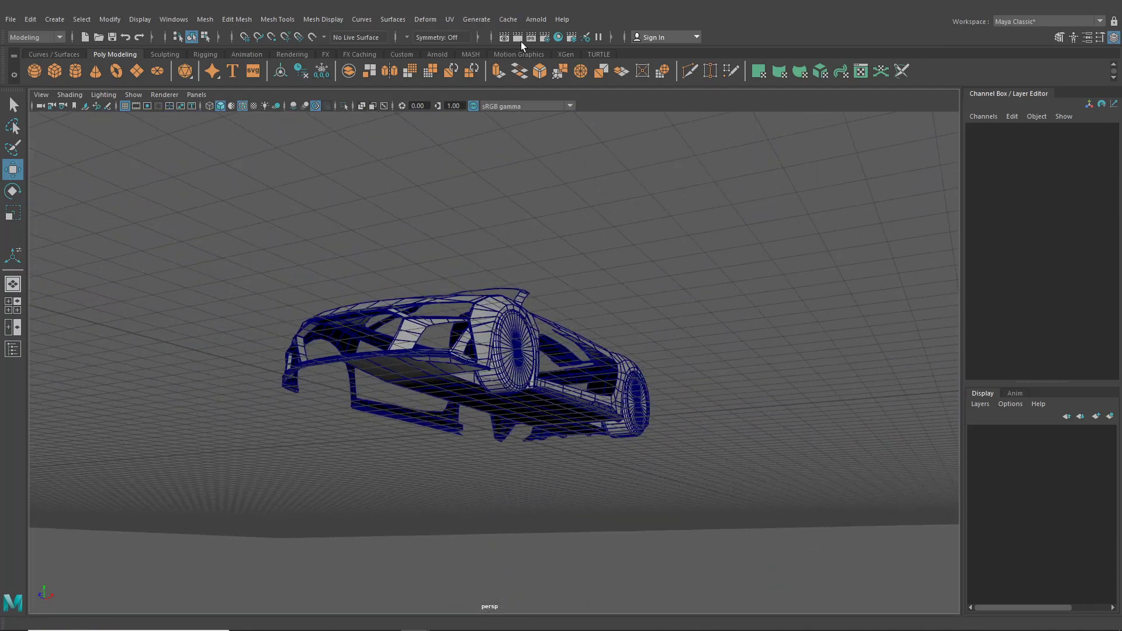
{"action": "left_click", "coordinate": [558, 37]}
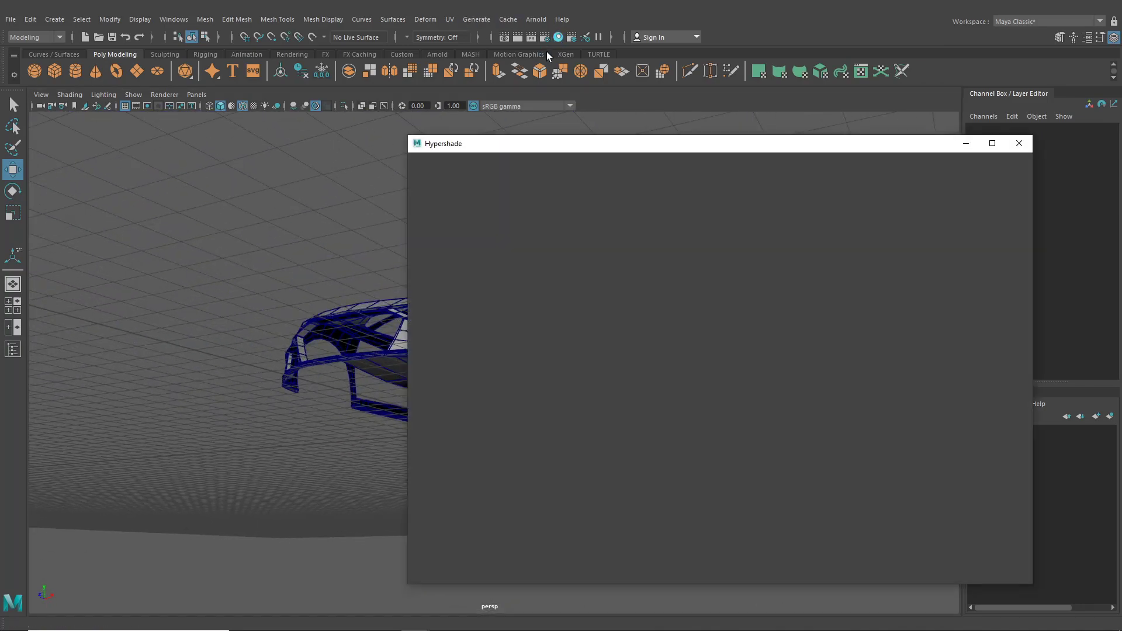
{"action": "left_click_drag", "start_coordinate": [589, 146], "coordinate": [682, 152]}
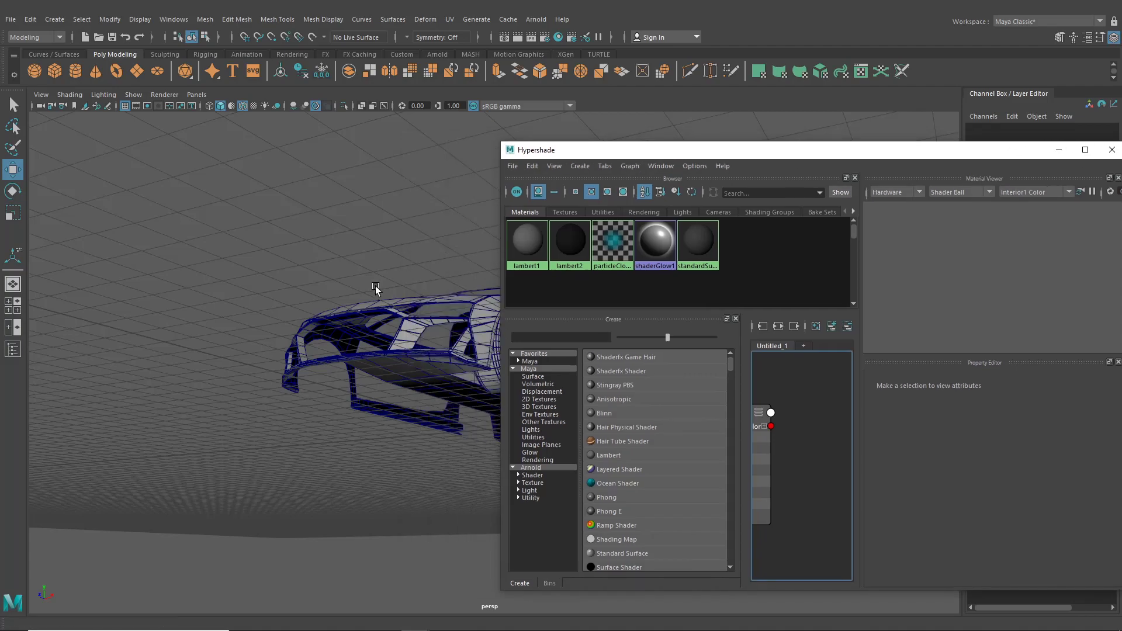
{"action": "left_click_drag", "start_coordinate": [380, 290], "coordinate": [497, 272], "text": "alt"}
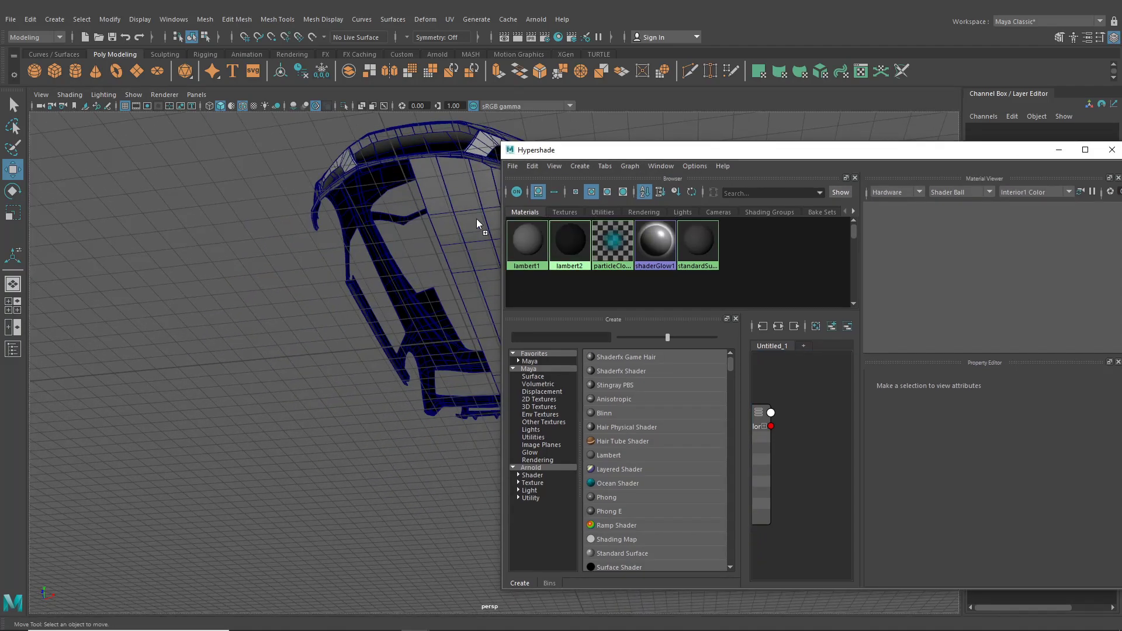
{"action": "left_click_drag", "start_coordinate": [477, 223], "coordinate": [375, 266], "text": "alt"}
{"action": "left_click_drag", "start_coordinate": [727, 152], "coordinate": [387, 168]}
{"action": "left_click", "coordinate": [771, 166]}
Examine the car body from the front and side, checking the wheel arches, door opening and underbody floor
{"action": "left_click_drag", "start_coordinate": [661, 257], "coordinate": [539, 308], "text": "alt"}
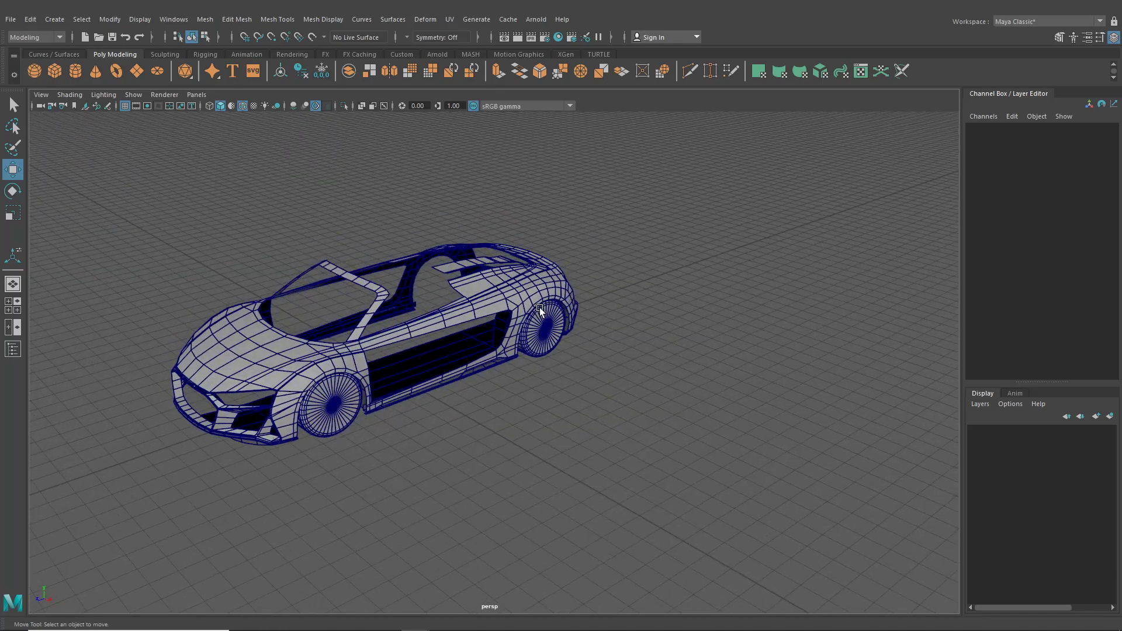
{"action": "right_click_drag", "start_coordinate": [539, 308], "coordinate": [582, 294], "text": "alt"}
{"action": "left_click_drag", "start_coordinate": [582, 294], "coordinate": [517, 314], "text": "alt"}
{"action": "left_click", "coordinate": [512, 293]}
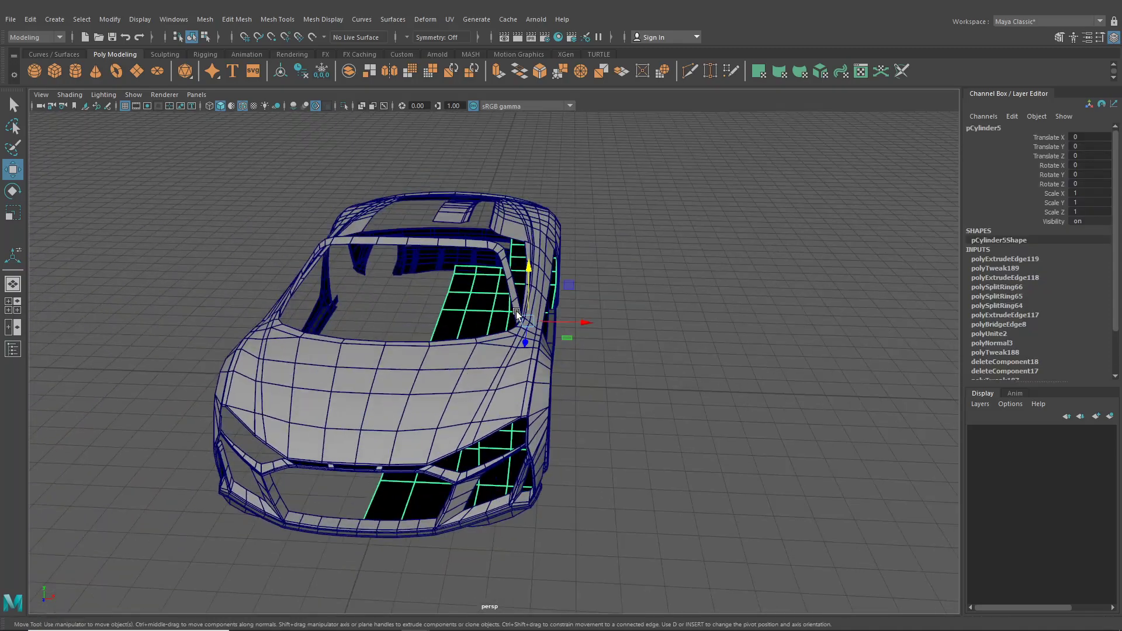
{"action": "left_click_drag", "start_coordinate": [274, 332], "coordinate": [545, 398], "text": "alt"}
{"action": "right_click_drag", "start_coordinate": [545, 398], "coordinate": [501, 359], "text": "alt"}
{"action": "left_click", "coordinate": [661, 394]}
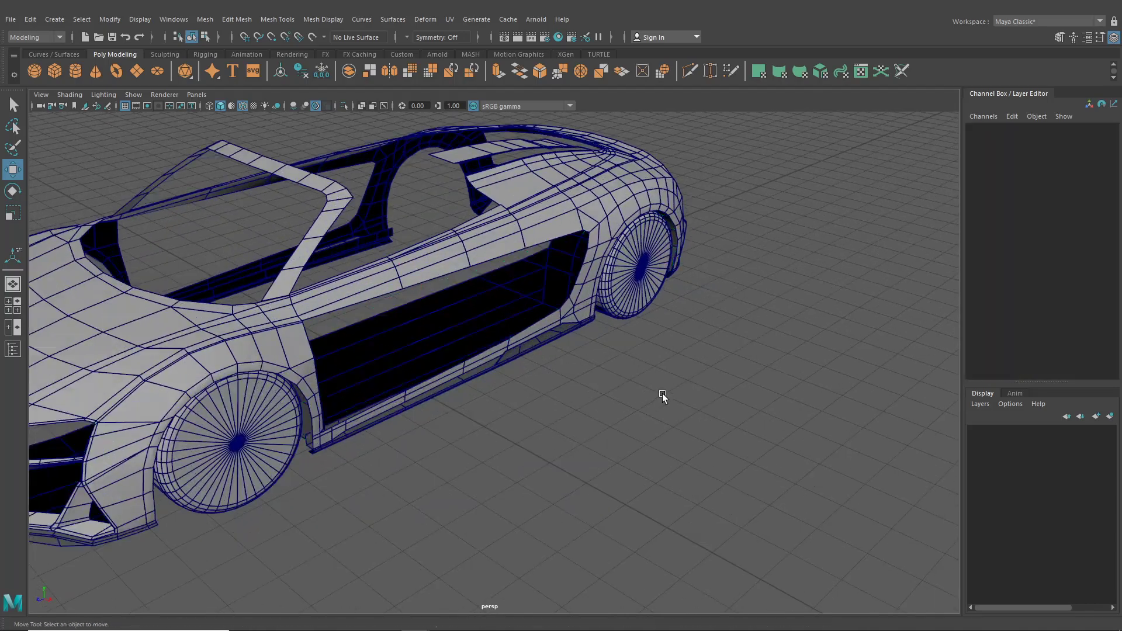
{"action": "left_click", "coordinate": [534, 185]}
{"action": "left_click_drag", "start_coordinate": [534, 185], "coordinate": [608, 288], "text": "alt"}
{"action": "left_click", "coordinate": [513, 434]}
{"action": "left_click_drag", "start_coordinate": [514, 434], "coordinate": [552, 428], "text": "alt"}
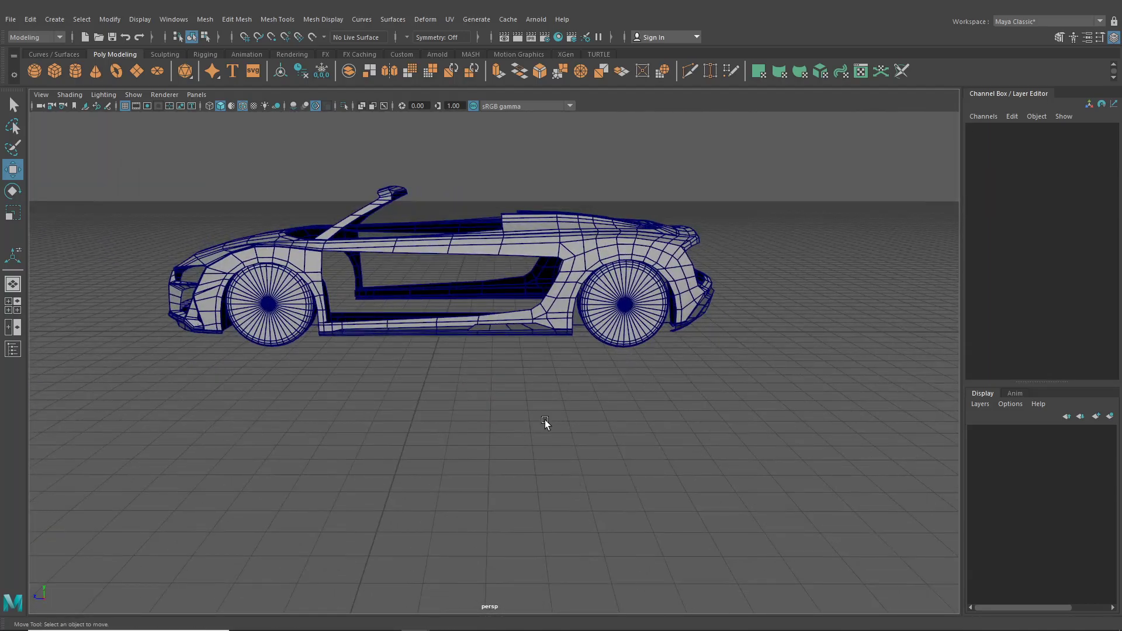
{"action": "right_click_drag", "start_coordinate": [438, 366], "coordinate": [411, 327], "text": "alt"}
{"action": "left_click_drag", "start_coordinate": [412, 327], "coordinate": [510, 384], "text": "alt"}
{"action": "left_click_drag", "start_coordinate": [456, 347], "coordinate": [488, 378], "text": "alt"}
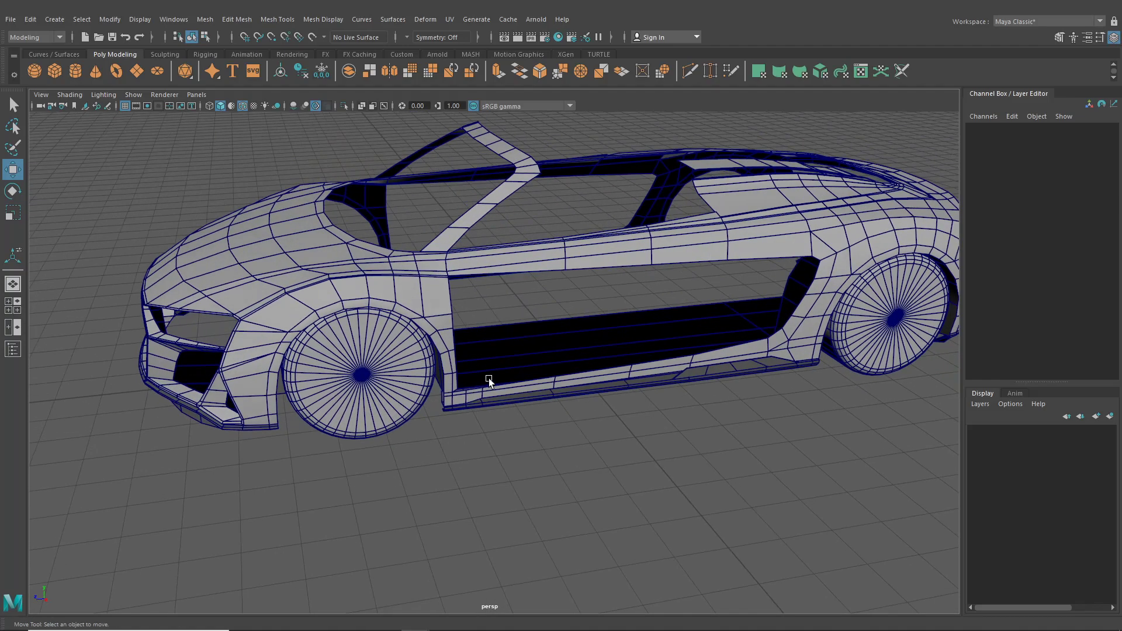
{"action": "middle_click_drag", "start_coordinate": [489, 378], "coordinate": [490, 405], "text": "alt"}
{"action": "right_click_drag", "start_coordinate": [490, 406], "coordinate": [533, 408], "text": "alt"}
{"action": "middle_click_drag", "start_coordinate": [543, 427], "coordinate": [532, 428], "text": "alt"}
{"action": "left_click_drag", "start_coordinate": [532, 428], "coordinate": [513, 380], "text": "alt"}
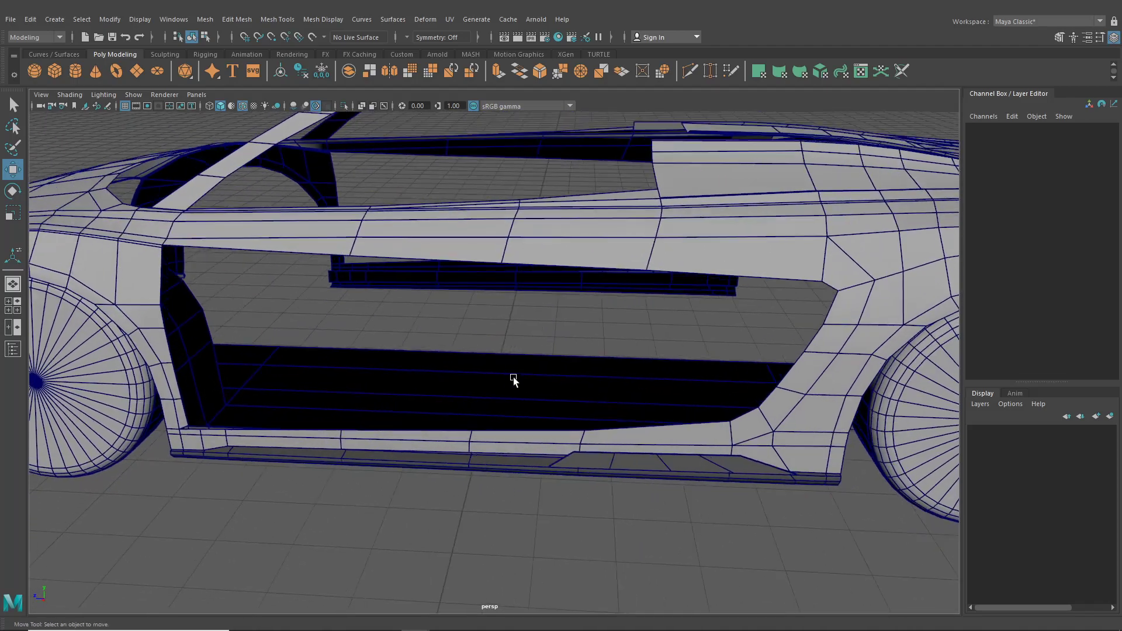
{"action": "right_click_drag", "start_coordinate": [513, 381], "coordinate": [657, 440], "text": "alt"}
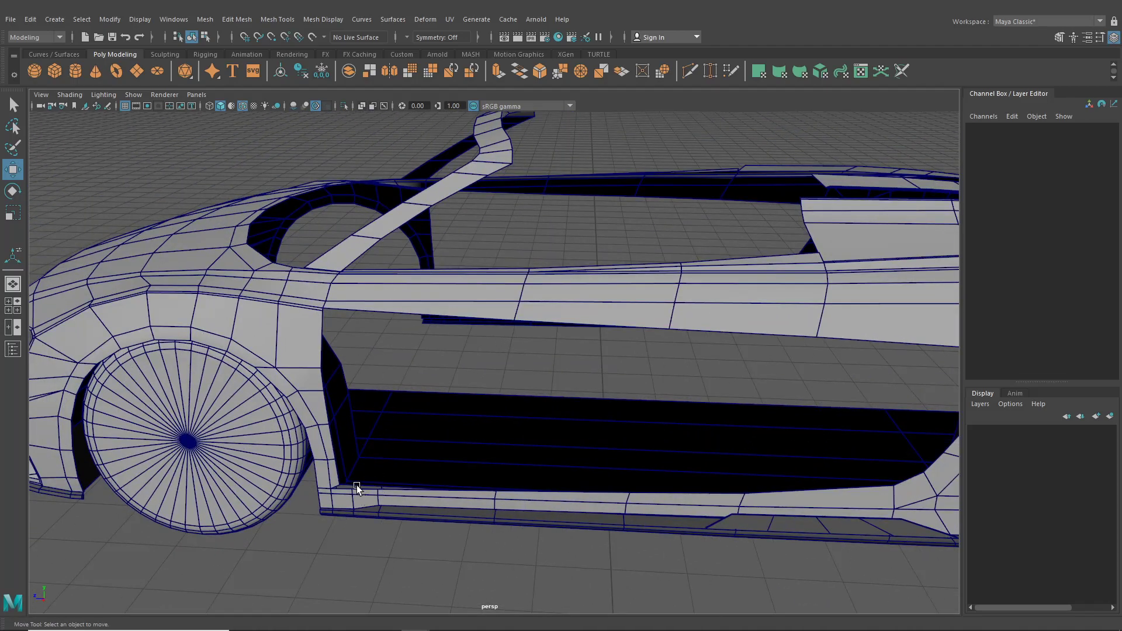
{"action": "left_click_drag", "start_coordinate": [357, 488], "coordinate": [381, 144], "text": "alt"}
Insert an edge loop across the body strip above the door opening, close behind the windshield pillar
{"action": "left_click", "coordinate": [272, 21]}
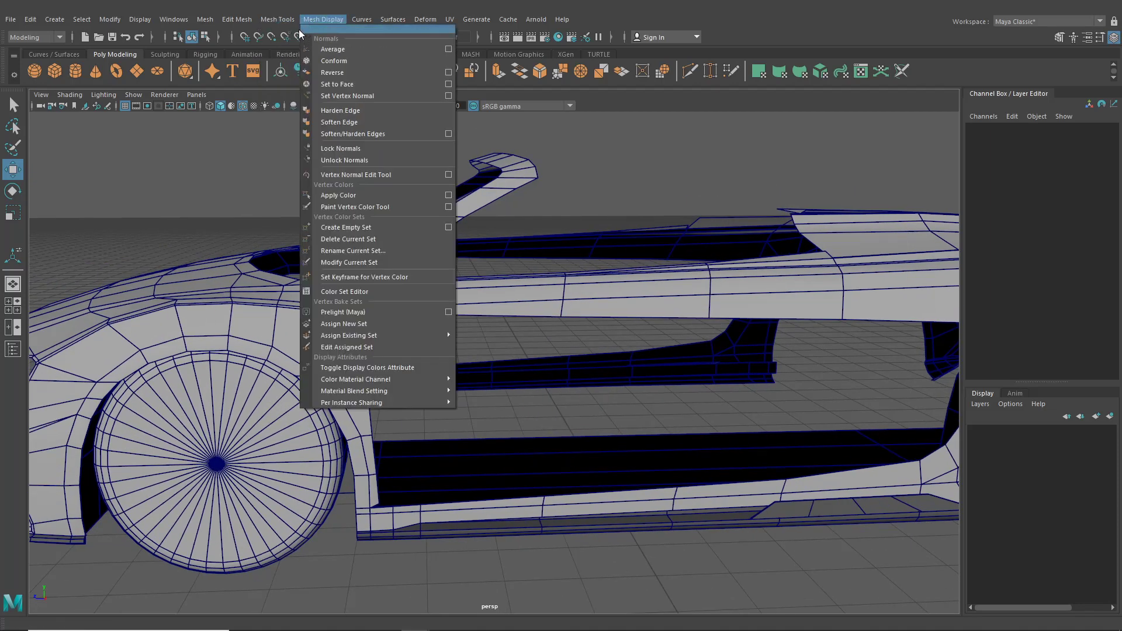
{"action": "left_click", "coordinate": [294, 107]}
{"action": "left_click", "coordinate": [403, 309]}
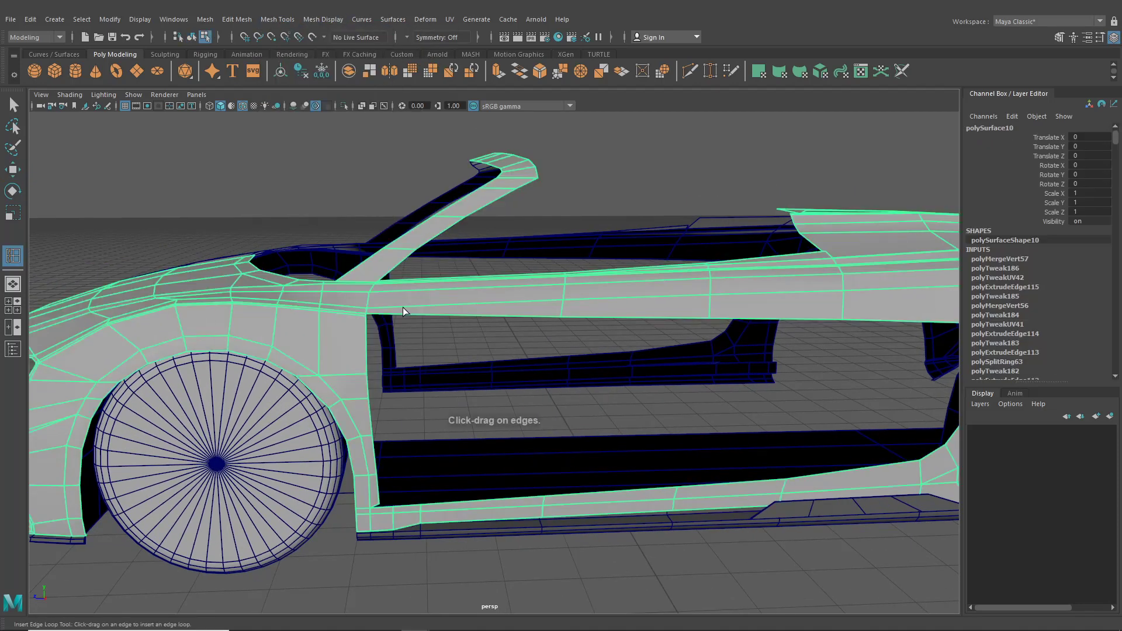
{"action": "left_click_drag", "start_coordinate": [401, 306], "coordinate": [391, 311]}
{"action": "middle_click_drag", "start_coordinate": [402, 320], "coordinate": [419, 332], "text": "alt"}
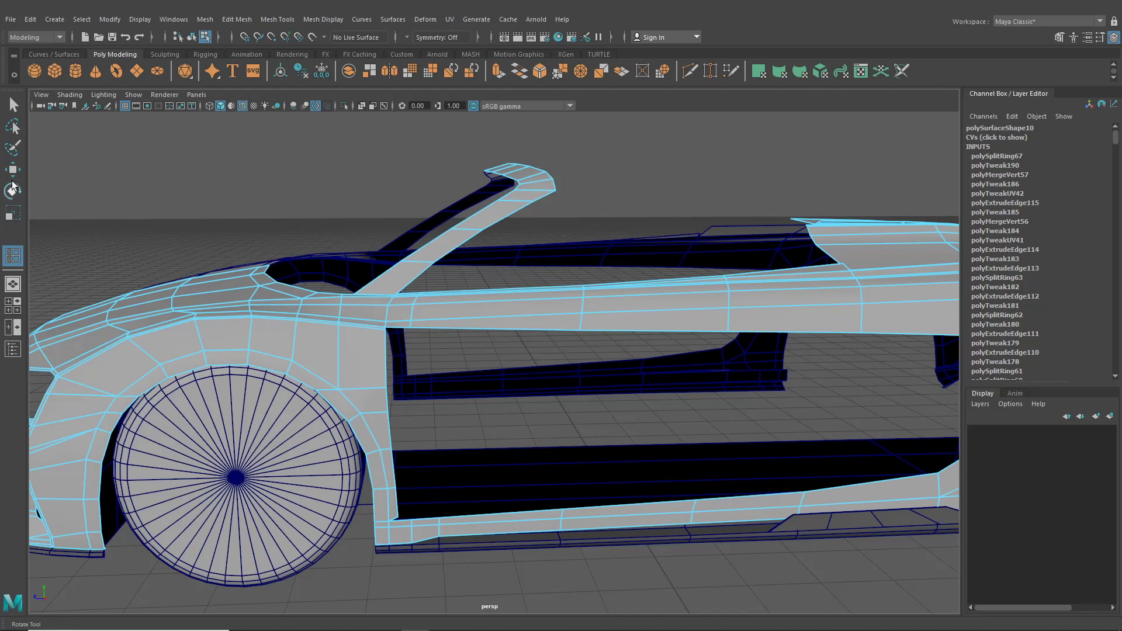
Reposition the new edge loop's vertices in the side view towards the blueprint's curved front door line
{"action": "key", "text": "w"}
{"action": "left_click", "coordinate": [13, 305]}
{"action": "middle_click_drag", "start_coordinate": [520, 461], "coordinate": [797, 476], "text": "alt"}
{"action": "scroll", "coordinate": [649, 466], "scroll_direction": "up", "scroll_amount": 5}
{"action": "scroll", "coordinate": [649, 466], "scroll_direction": "up", "scroll_amount": 3}
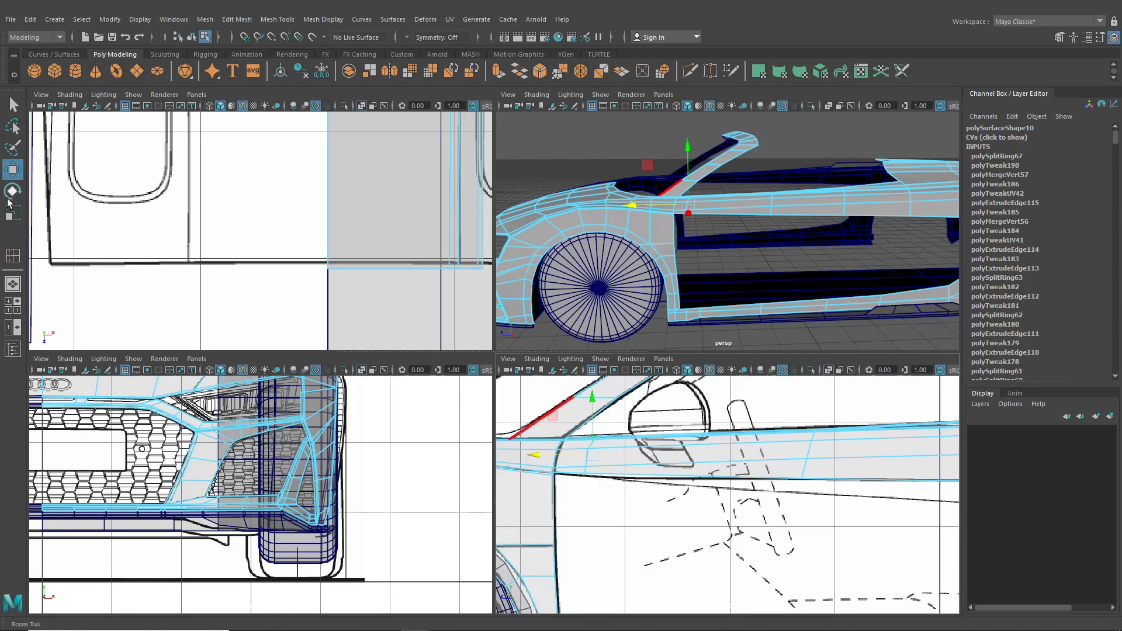
{"action": "right_click_drag", "start_coordinate": [607, 434], "coordinate": [574, 312]}
{"action": "middle_click_drag", "start_coordinate": [517, 444], "coordinate": [567, 455], "text": "alt"}
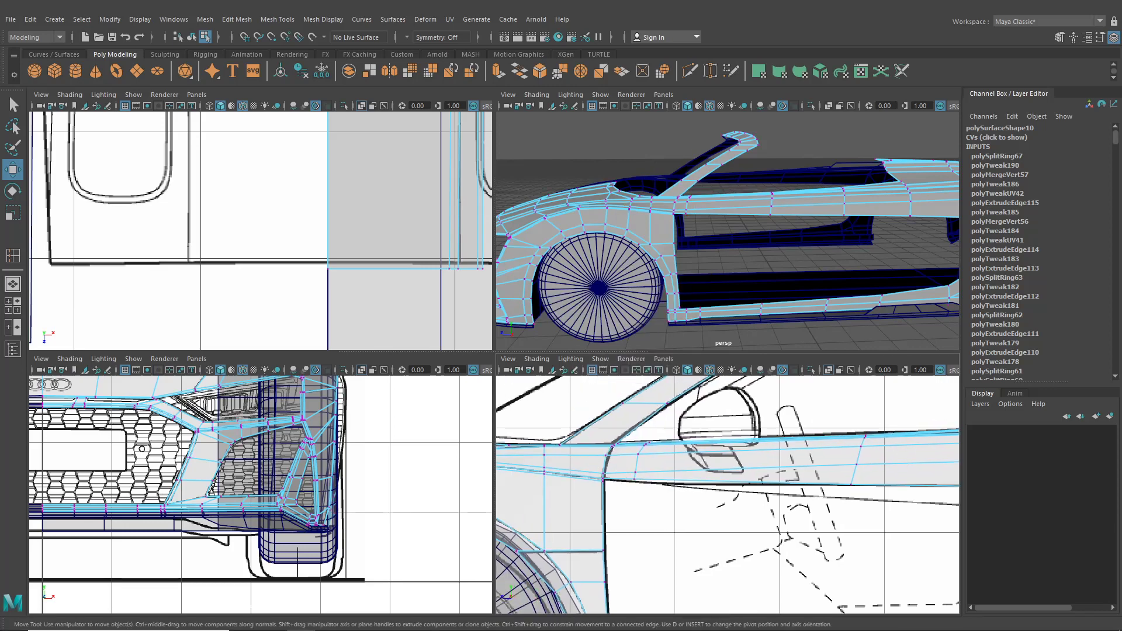
{"action": "left_click", "coordinate": [595, 459]}
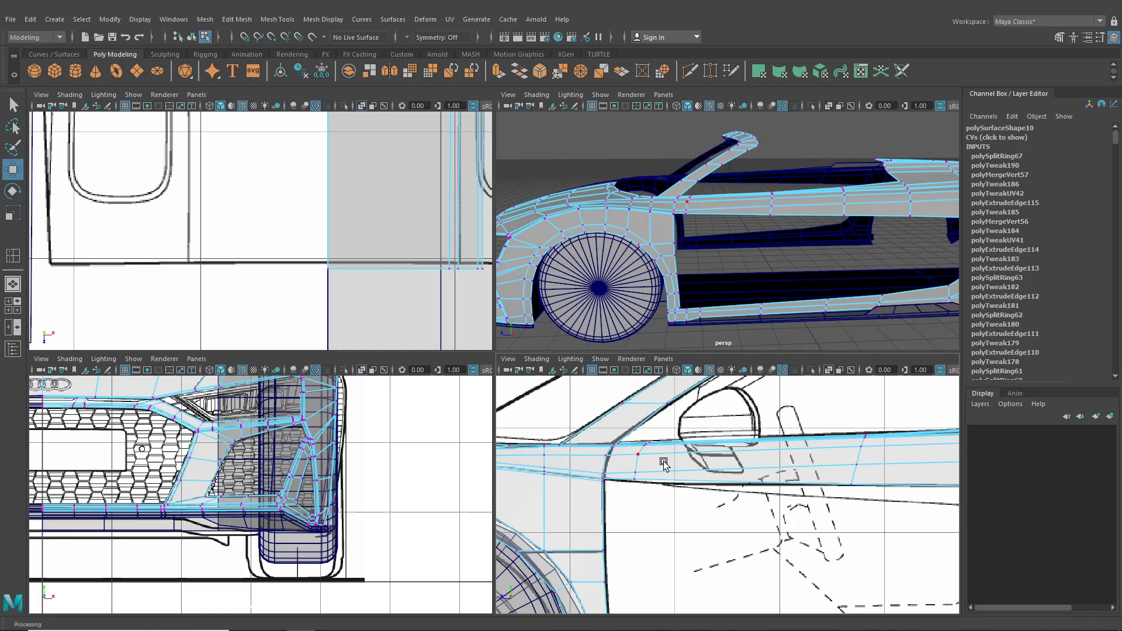
{"action": "mouse_move", "coordinate": [664, 463]}
{"action": "right_mouse_down", "text": "alt"}
{"action": "mouse_move", "coordinate": [690, 476]}
{"action": "mouse_move", "coordinate": [666, 478]}
{"action": "right_mouse_up", "text": "alt"}
{"action": "left_click", "coordinate": [636, 462]}
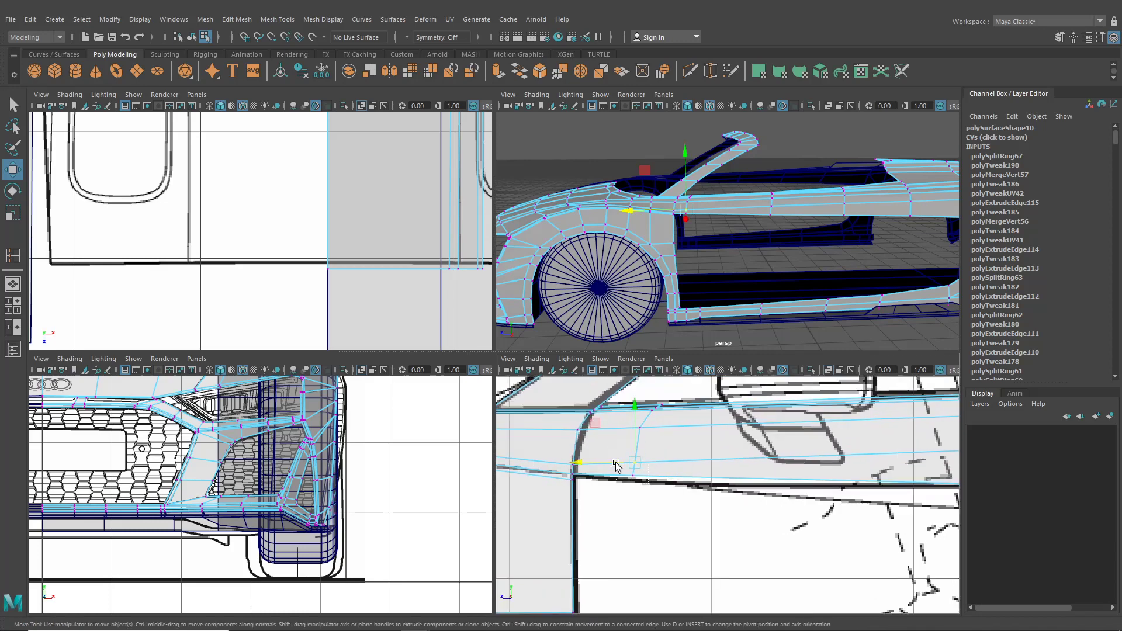
{"action": "left_click_drag", "start_coordinate": [634, 440], "coordinate": [641, 404]}
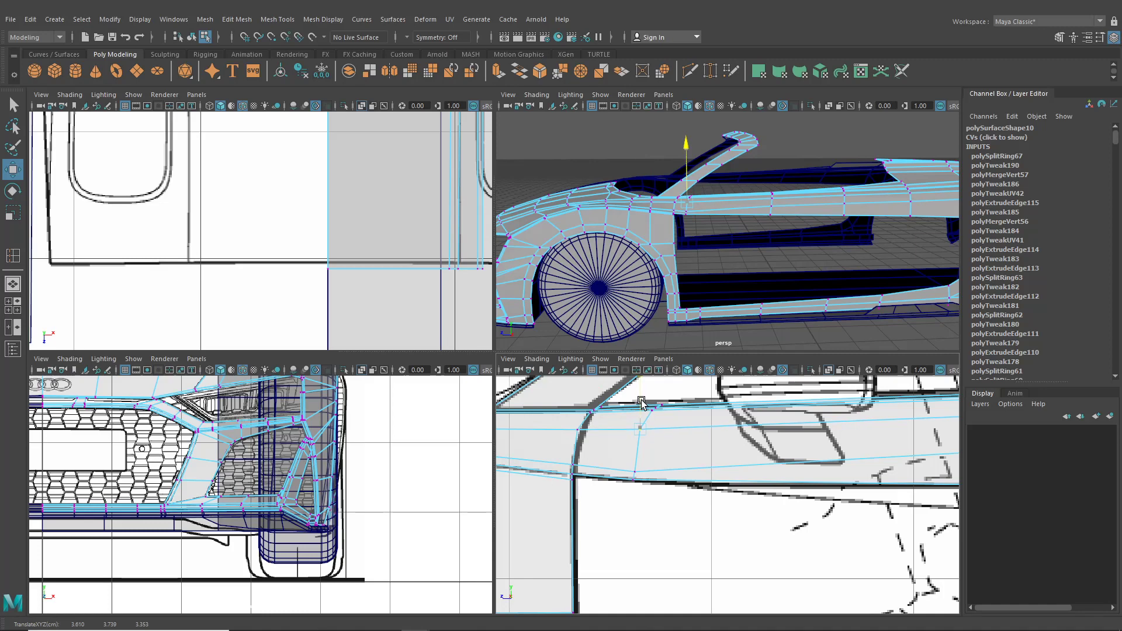
Examine the adjusted edge loop above the door in the perspective view and against the top blueprint
{"action": "left_click_drag", "start_coordinate": [697, 280], "coordinate": [700, 309], "text": "alt"}
{"action": "right_click_drag", "start_coordinate": [700, 310], "coordinate": [706, 325], "text": "alt"}
{"action": "left_click_drag", "start_coordinate": [707, 325], "coordinate": [732, 343], "text": "alt"}
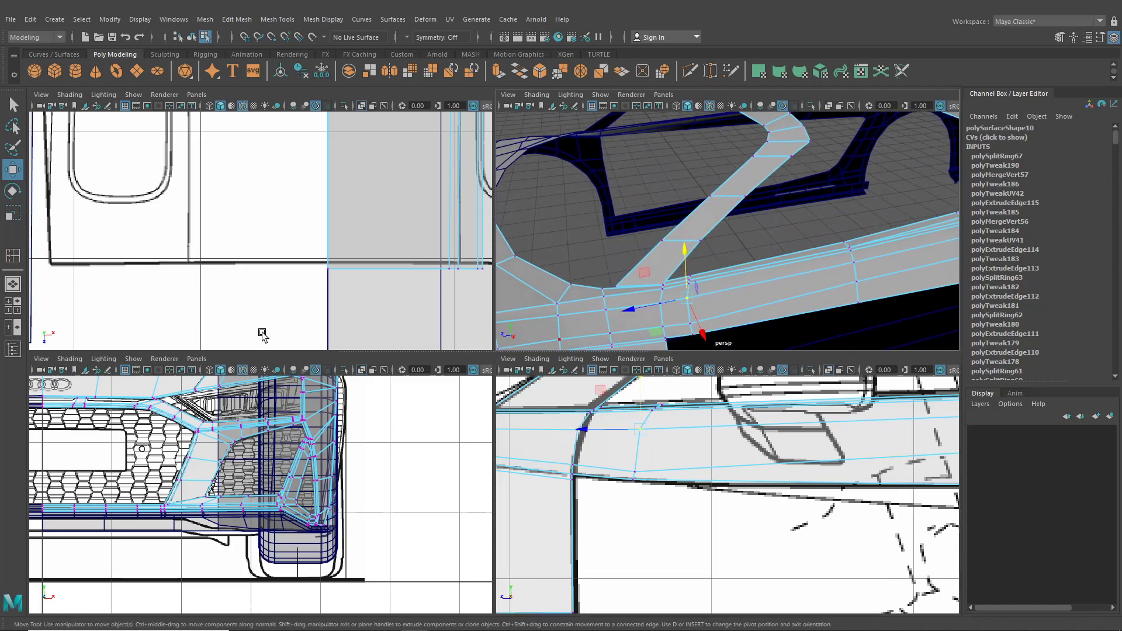
{"action": "right_click_drag", "start_coordinate": [298, 243], "coordinate": [256, 163], "text": "alt"}
{"action": "middle_click_drag", "start_coordinate": [256, 163], "coordinate": [259, 158], "text": "alt"}
{"action": "right_click_drag", "start_coordinate": [258, 158], "coordinate": [349, 294], "text": "alt"}
{"action": "middle_click_drag", "start_coordinate": [349, 293], "coordinate": [279, 269], "text": "alt"}
{"action": "right_click_drag", "start_coordinate": [278, 269], "coordinate": [302, 284], "text": "alt"}
{"action": "middle_click_drag", "start_coordinate": [301, 284], "coordinate": [255, 249], "text": "alt"}
{"action": "right_click_drag", "start_coordinate": [254, 249], "coordinate": [286, 270], "text": "alt"}
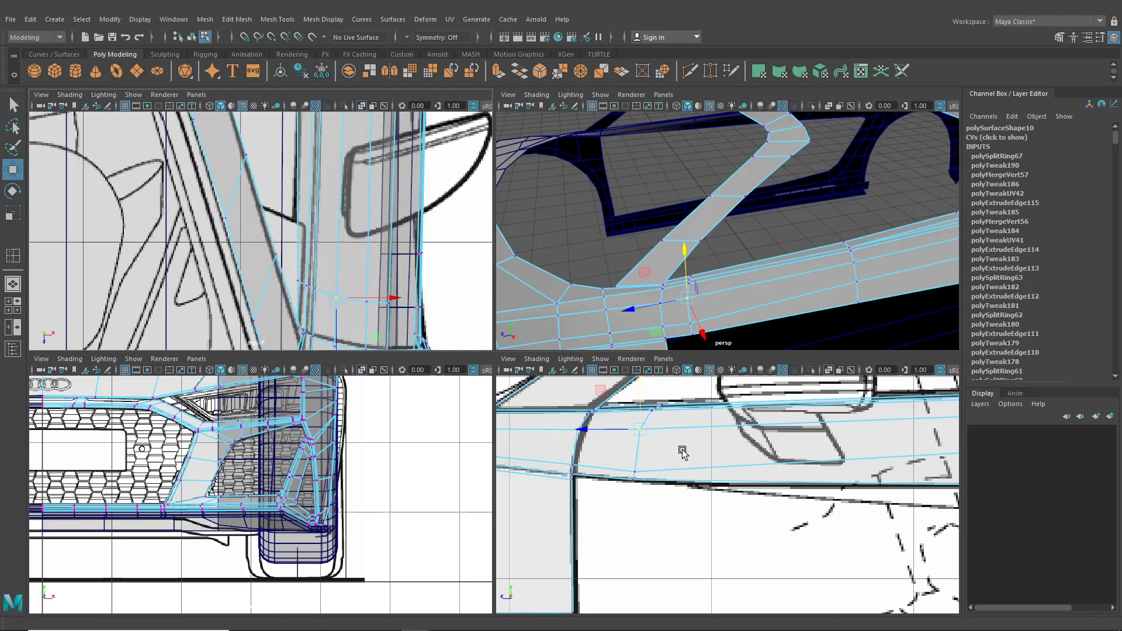
Insert a second edge loop across the strip above the door, a short distance behind the first one
{"action": "middle_click_drag", "start_coordinate": [683, 450], "coordinate": [645, 486], "text": "alt"}
{"action": "left_click", "coordinate": [13, 256]}
{"action": "right_click_drag", "start_coordinate": [672, 555], "coordinate": [593, 501], "text": "alt"}
{"action": "middle_click_drag", "start_coordinate": [593, 501], "coordinate": [515, 428], "text": "alt"}
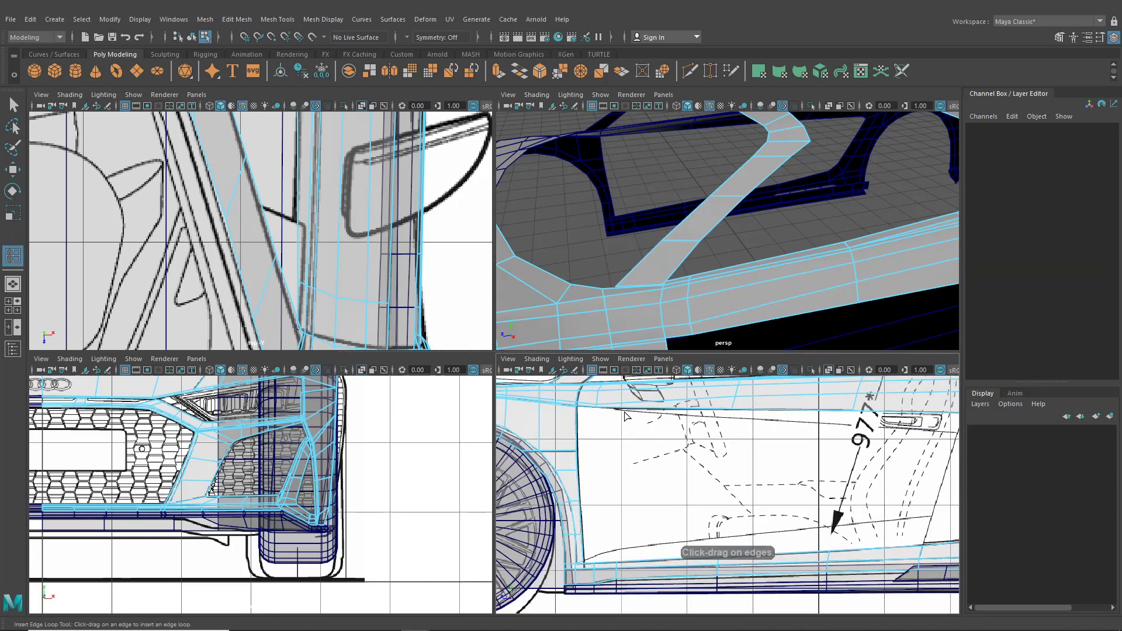
{"action": "scroll", "coordinate": [623, 445], "scroll_direction": "up", "scroll_amount": 4}
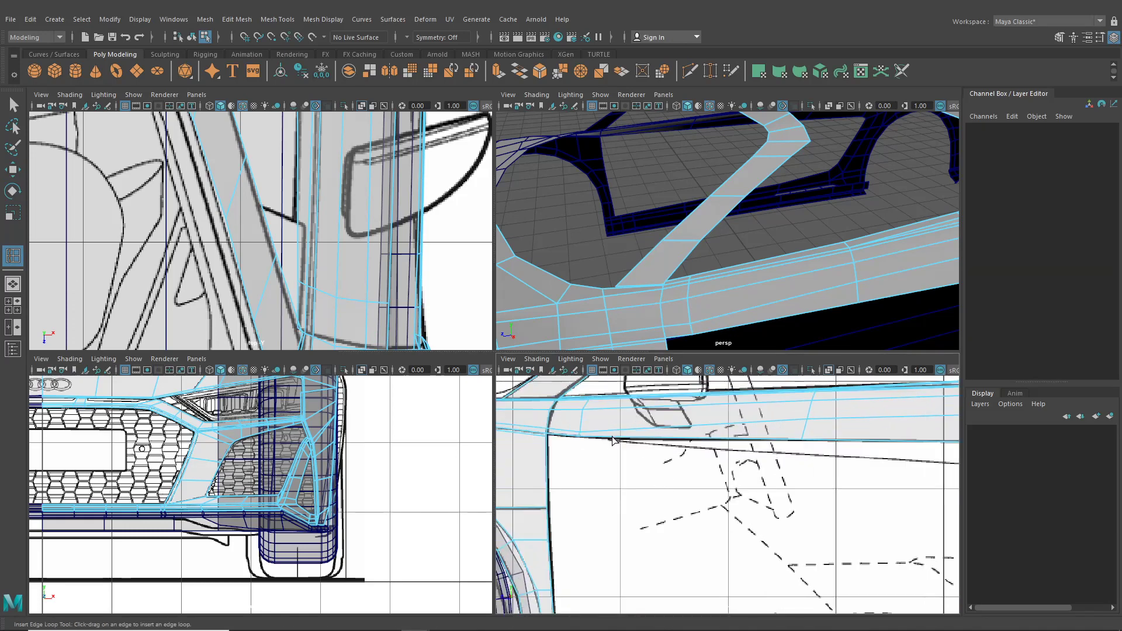
{"action": "left_click_drag", "start_coordinate": [613, 439], "coordinate": [605, 438]}
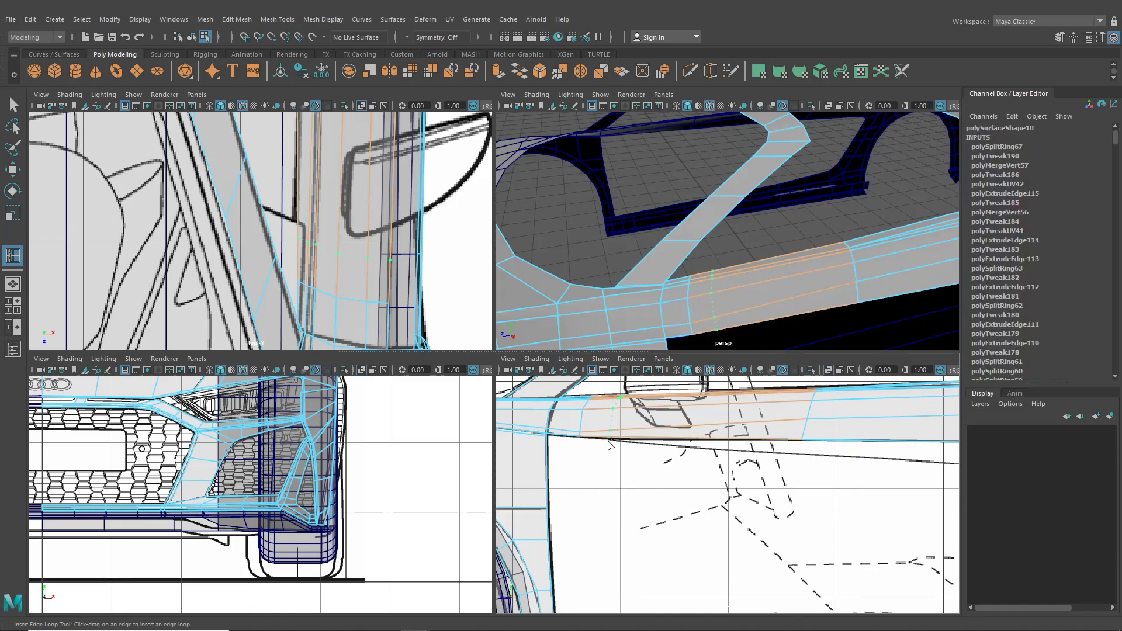
{"action": "left_click", "coordinate": [608, 446]}
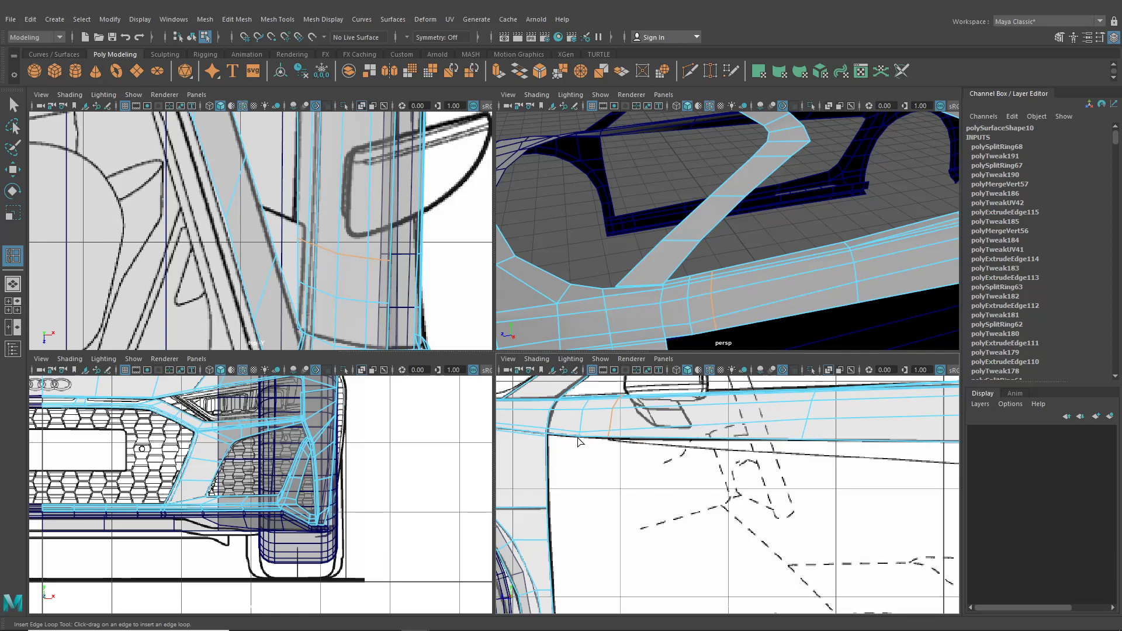
Raise the second loop's vertex near the door opening slightly in the side view to fit the blueprint's door line
{"action": "middle_click_drag", "start_coordinate": [604, 444], "coordinate": [611, 462], "text": "alt"}
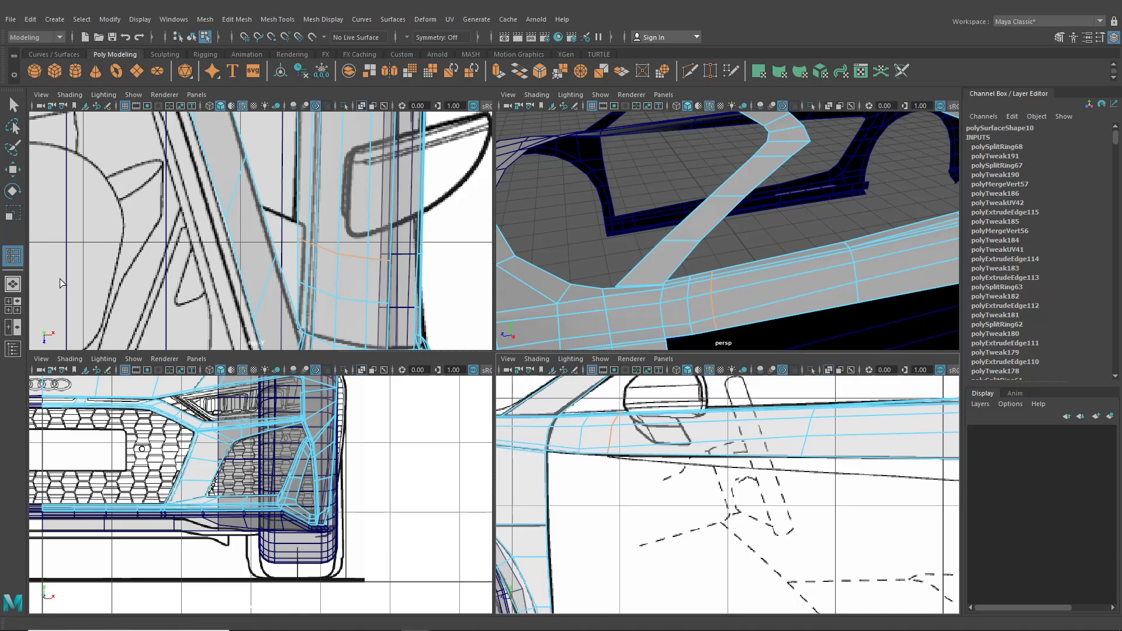
{"action": "left_click", "coordinate": [12, 171]}
{"action": "scroll", "coordinate": [453, 391], "scroll_direction": "up", "scroll_amount": 3}
{"action": "right_click", "coordinate": [629, 445]}
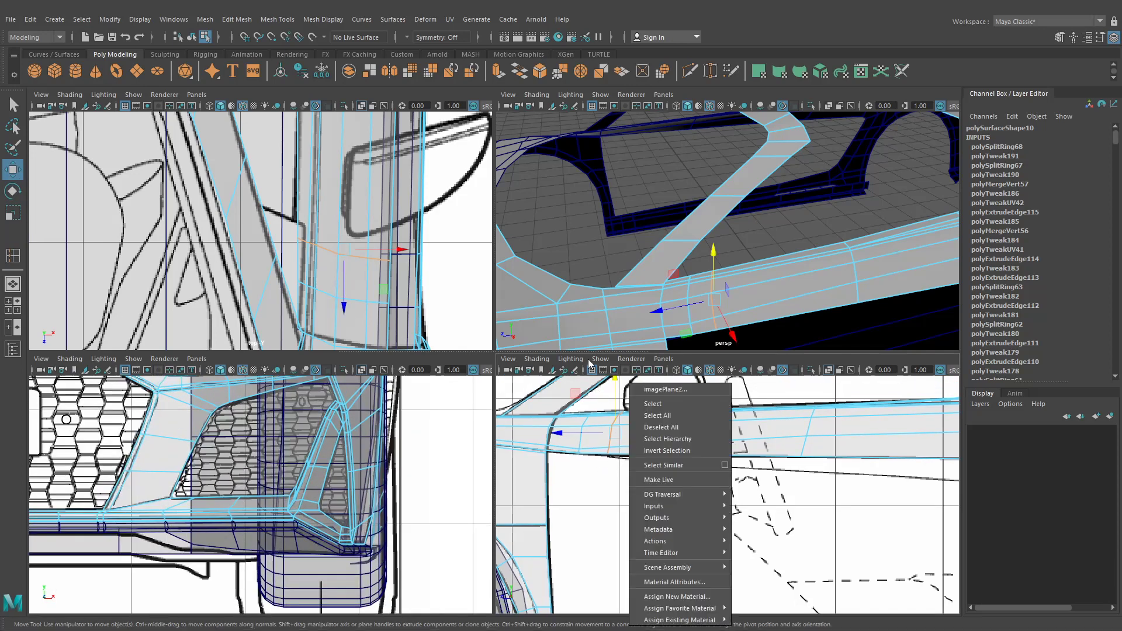
{"action": "right_click_drag", "start_coordinate": [650, 443], "coordinate": [642, 420]}
{"action": "left_click", "coordinate": [754, 243]}
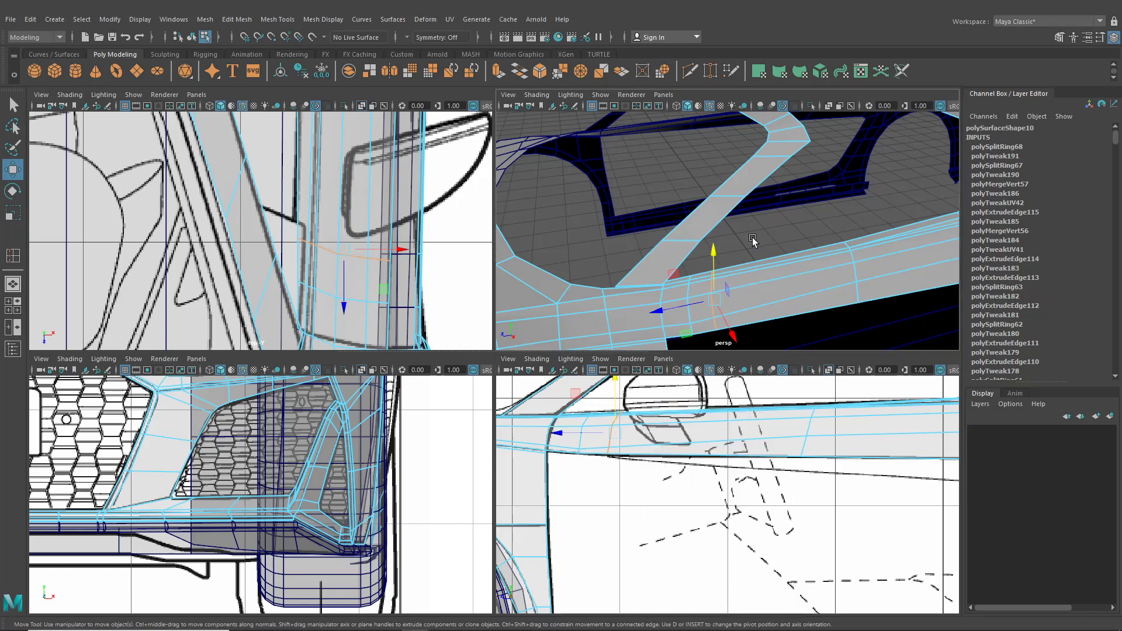
{"action": "right_click", "coordinate": [775, 293]}
{"action": "left_click", "coordinate": [719, 293]}
{"action": "scroll", "coordinate": [611, 448], "scroll_direction": "up", "scroll_amount": 3}
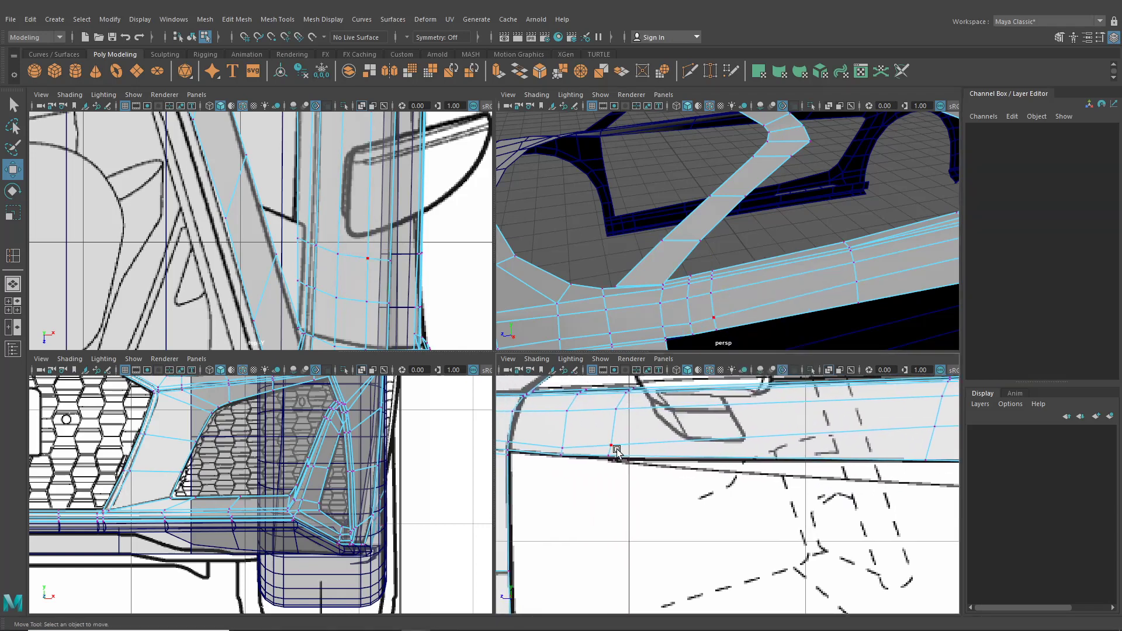
{"action": "left_click", "coordinate": [611, 446]}
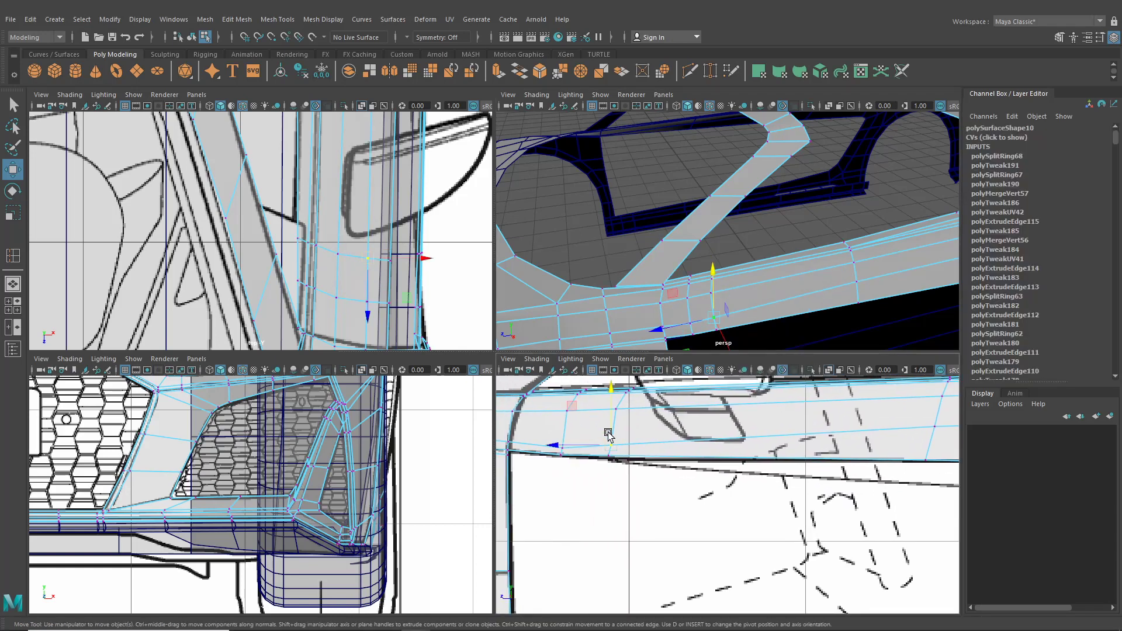
{"action": "left_click_drag", "start_coordinate": [609, 428], "coordinate": [629, 443]}
Shift the same vertex slightly outward in the perspective view to round the body side above the door
{"action": "left_click_drag", "start_coordinate": [732, 306], "coordinate": [810, 245], "text": "alt"}
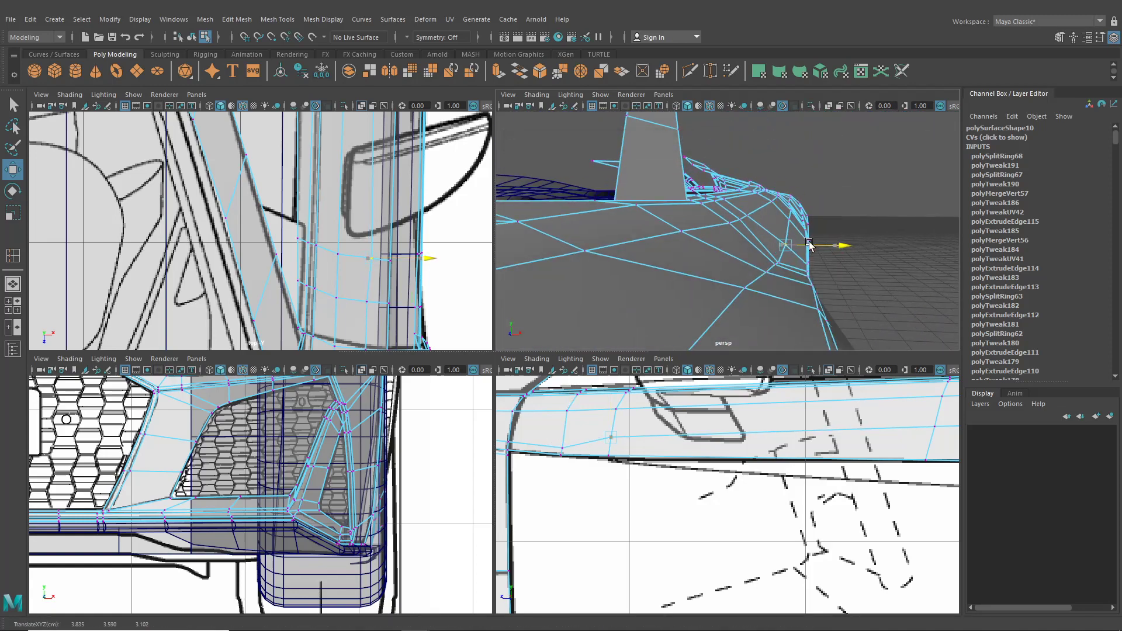
{"action": "left_click_drag", "start_coordinate": [794, 201], "coordinate": [757, 280], "text": "alt"}
{"action": "middle_click_drag", "start_coordinate": [756, 280], "coordinate": [770, 165], "text": "alt"}
{"action": "left_click_drag", "start_coordinate": [770, 166], "coordinate": [709, 233], "text": "alt"}
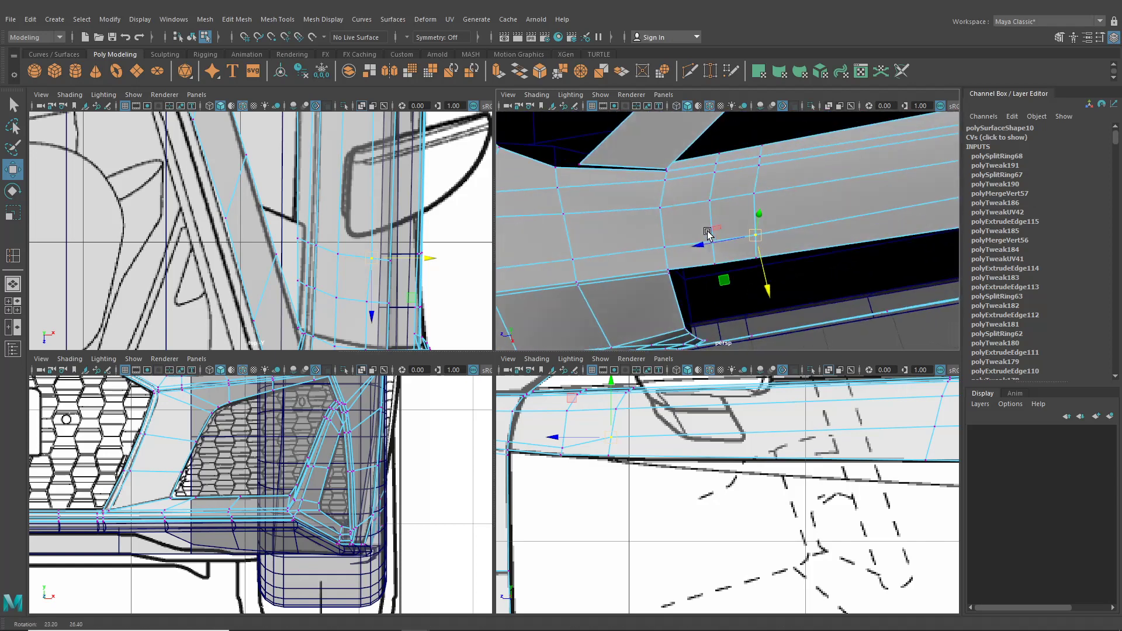
{"action": "middle_click_drag", "start_coordinate": [709, 233], "coordinate": [710, 245], "text": "alt"}
Nudge the neighbouring vertices along the strip's lower row, from the first loop forward onto the front fender, to even the surface
{"action": "left_click", "coordinate": [715, 257]}
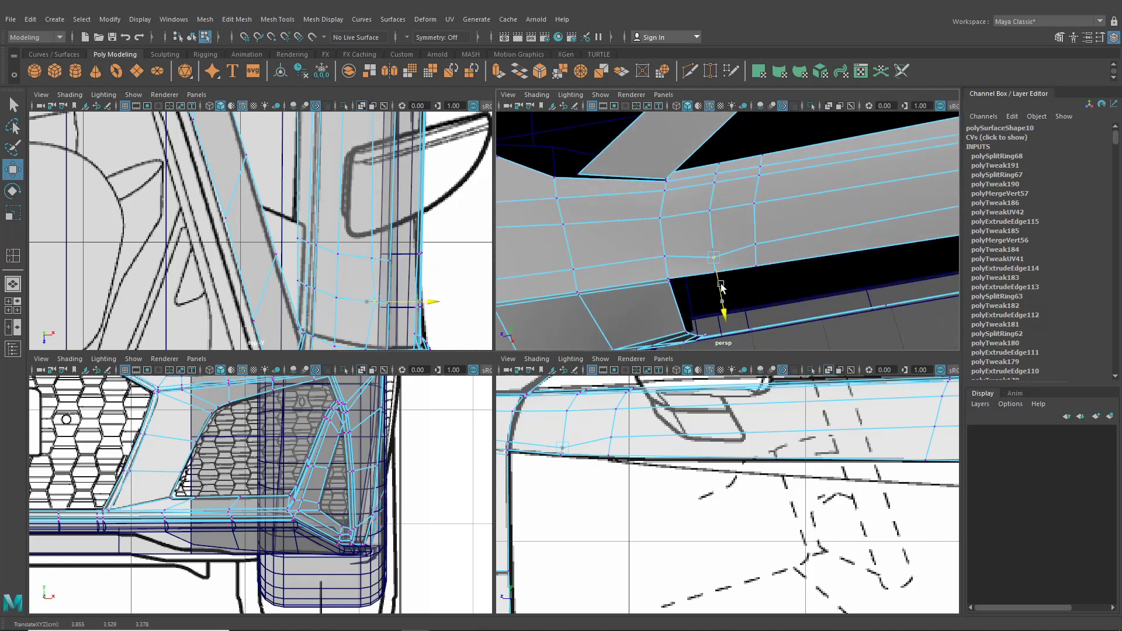
{"action": "left_click", "coordinate": [666, 263]}
{"action": "left_click_drag", "start_coordinate": [671, 292], "coordinate": [670, 301]}
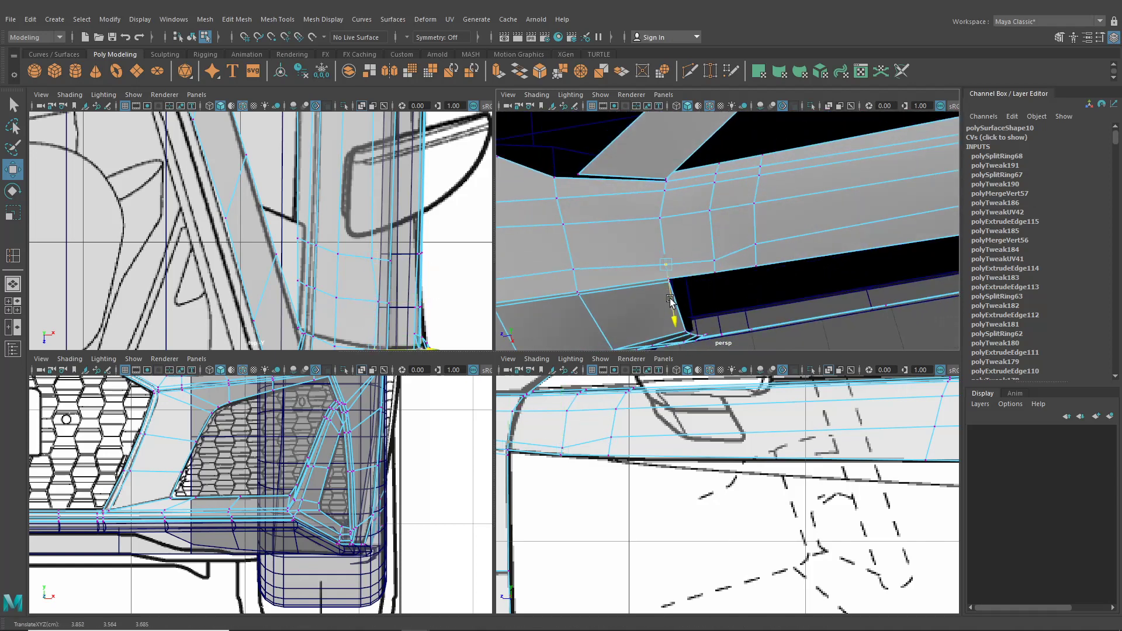
{"action": "left_click", "coordinate": [575, 268]}
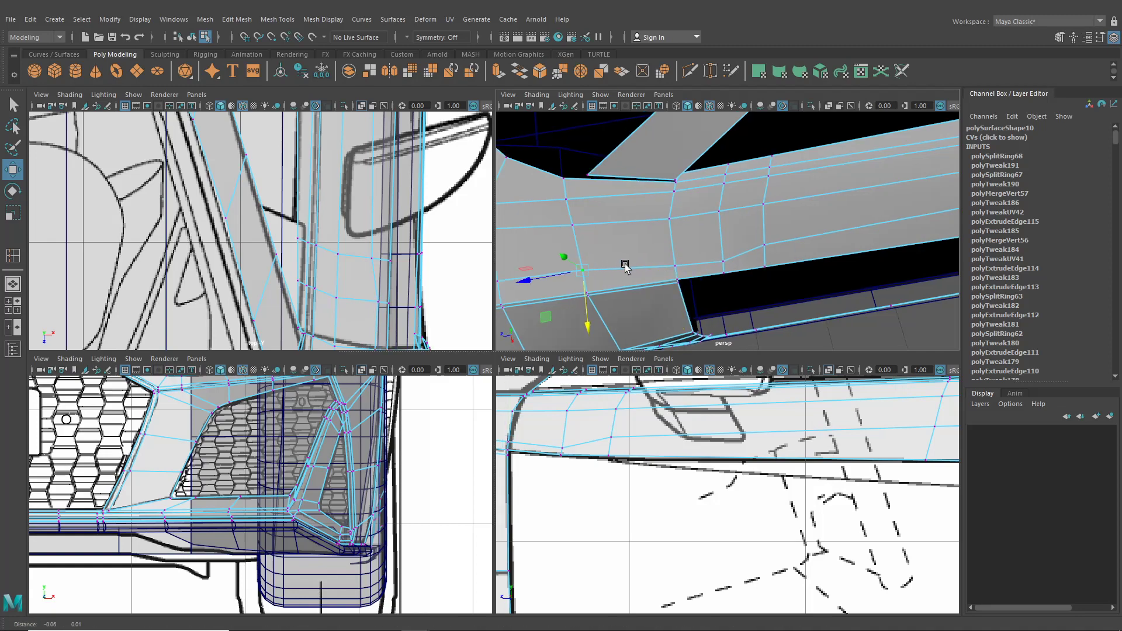
{"action": "middle_click_drag", "start_coordinate": [621, 263], "coordinate": [696, 292], "text": "alt"}
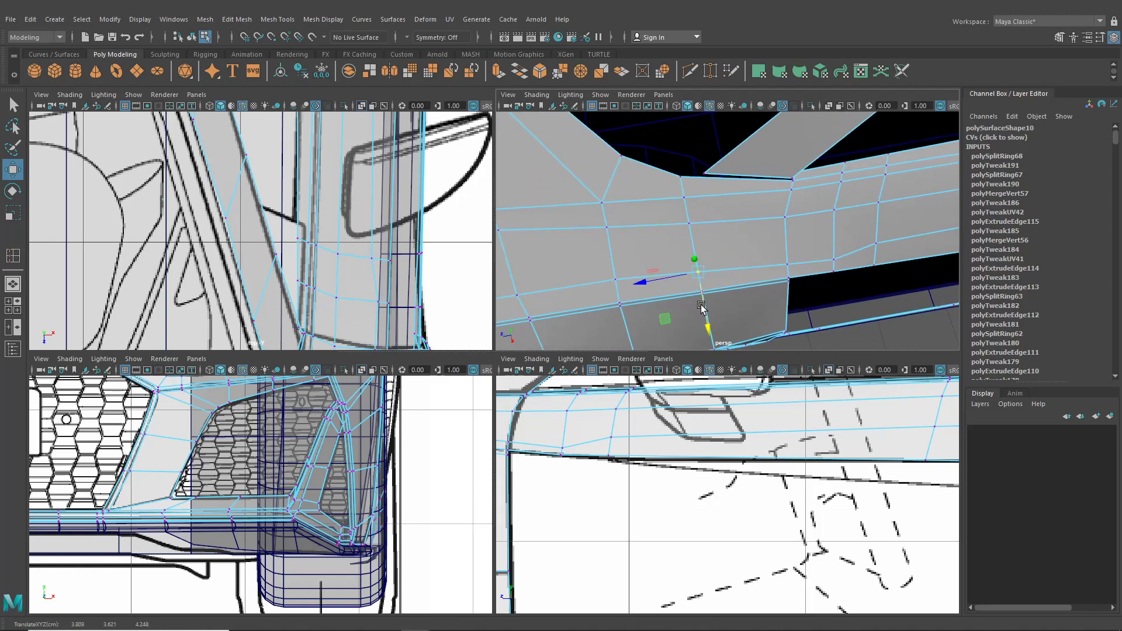
Lower the second loop's bottom-row vertex slightly in the perspective view to smooth the edge above the door
{"action": "scroll", "coordinate": [701, 306], "scroll_direction": "down", "scroll_amount": 6}
{"action": "left_click_drag", "start_coordinate": [696, 298], "coordinate": [719, 238], "text": "alt"}
{"action": "scroll", "coordinate": [679, 211], "scroll_direction": "up", "scroll_amount": 5}
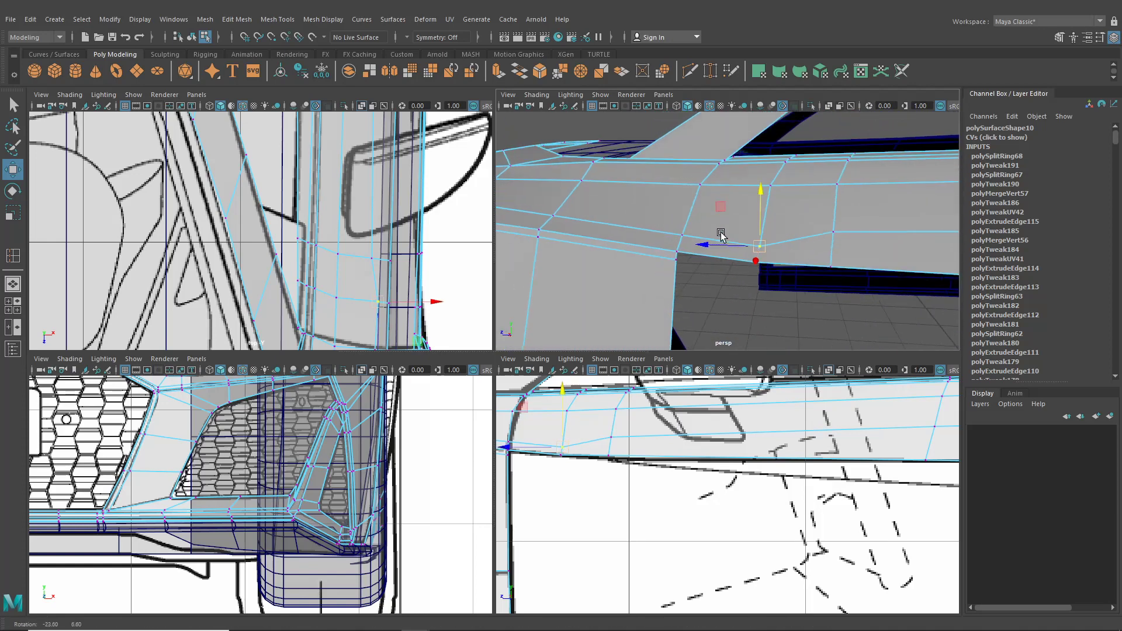
{"action": "left_click", "coordinate": [834, 235]}
{"action": "left_click_drag", "start_coordinate": [835, 209], "coordinate": [809, 248]}
{"action": "scroll", "coordinate": [833, 234], "scroll_direction": "down", "scroll_amount": 5}
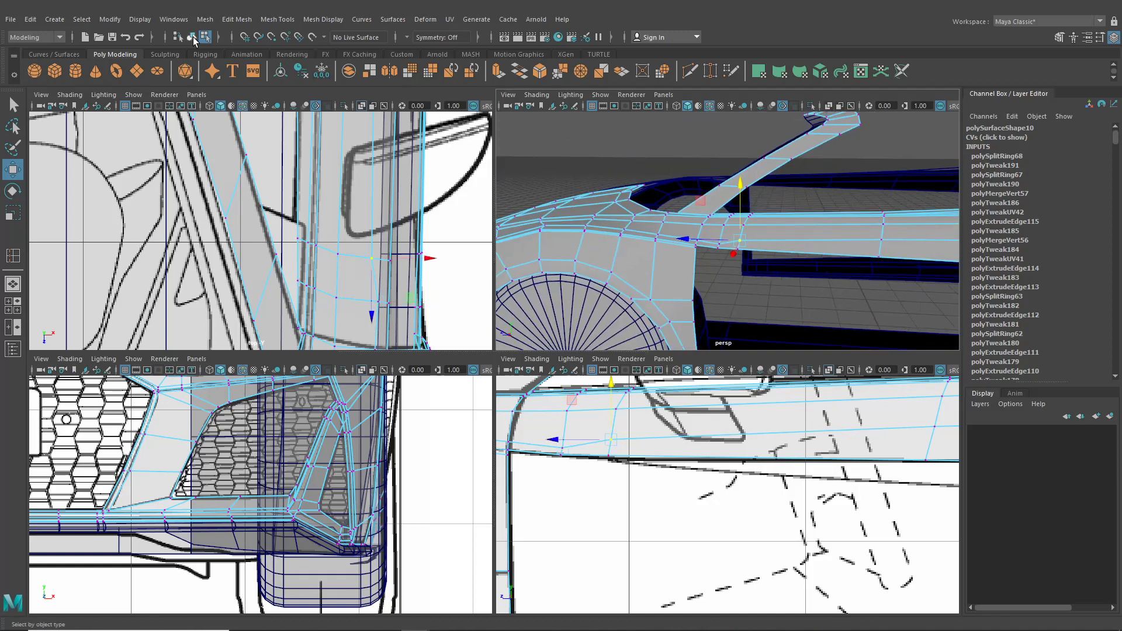
Return to object selection and inspect the body in smooth preview without the wireframe overlay around the door and fender
{"action": "left_click", "coordinate": [193, 38]}
{"action": "left_click_drag", "start_coordinate": [744, 259], "coordinate": [739, 276], "text": "alt"}
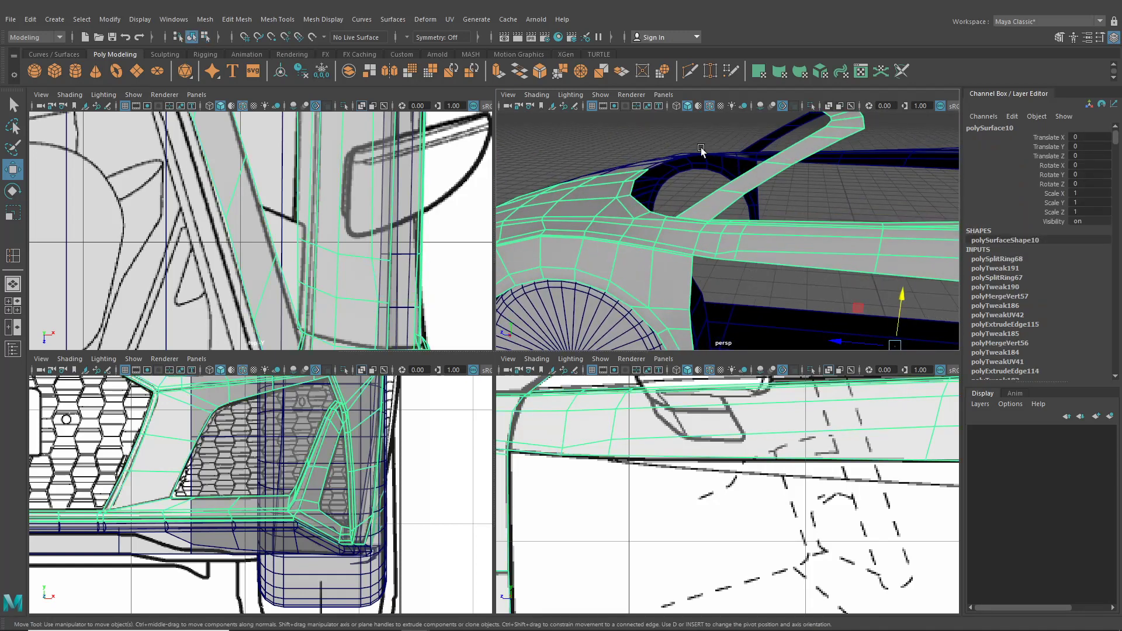
{"action": "key", "text": "3"}
{"action": "left_click", "coordinate": [710, 110]}
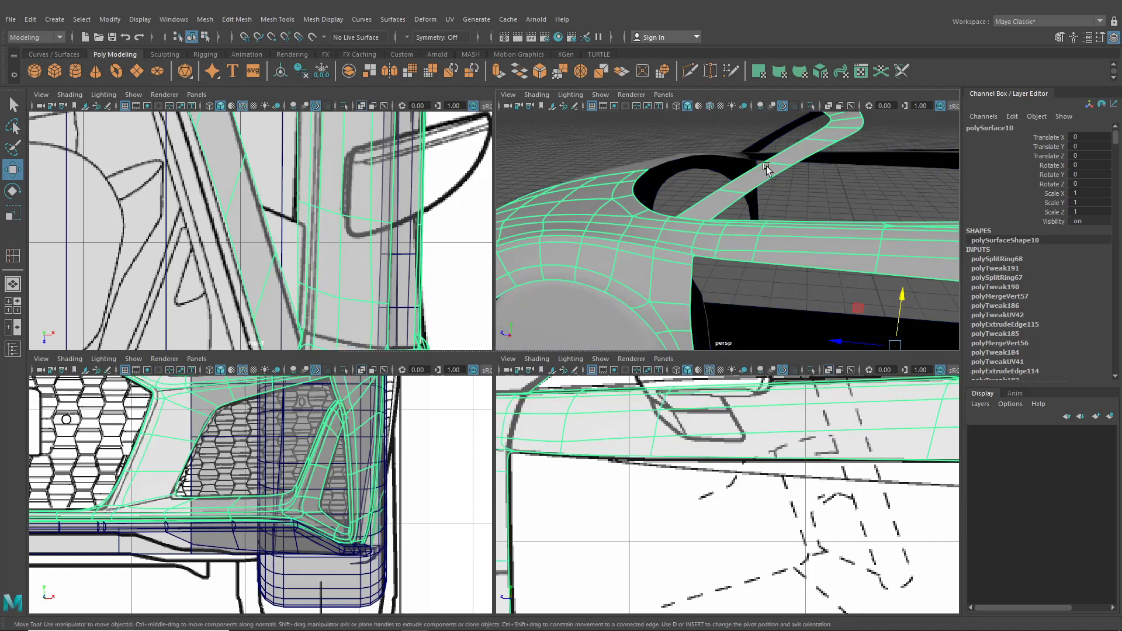
{"action": "left_click", "coordinate": [825, 231]}
{"action": "mouse_move", "coordinate": [824, 231]}
{"action": "left_mouse_down", "text": "alt"}
{"action": "mouse_move", "coordinate": [784, 269]}
{"action": "mouse_move", "coordinate": [740, 259]}
{"action": "mouse_move", "coordinate": [772, 243]}
{"action": "mouse_move", "coordinate": [903, 276]}
{"action": "left_mouse_up", "text": "alt"}
{"action": "right_click_drag", "start_coordinate": [902, 276], "coordinate": [682, 247], "text": "alt"}
{"action": "left_click", "coordinate": [679, 241]}
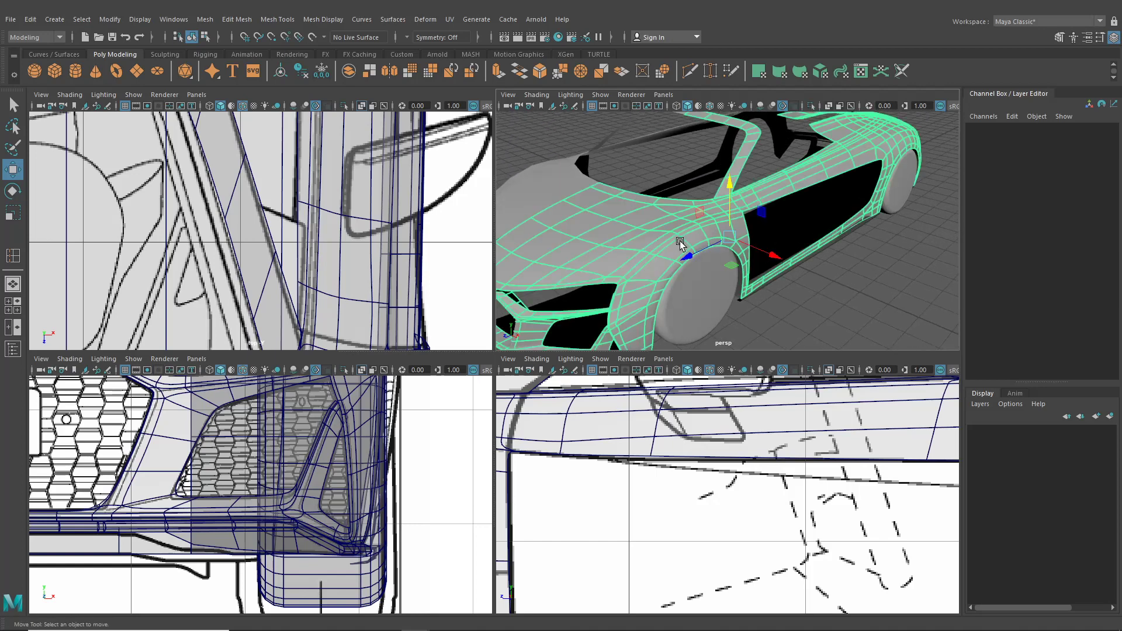
{"action": "scroll", "coordinate": [707, 236], "scroll_direction": "up", "scroll_amount": 3}
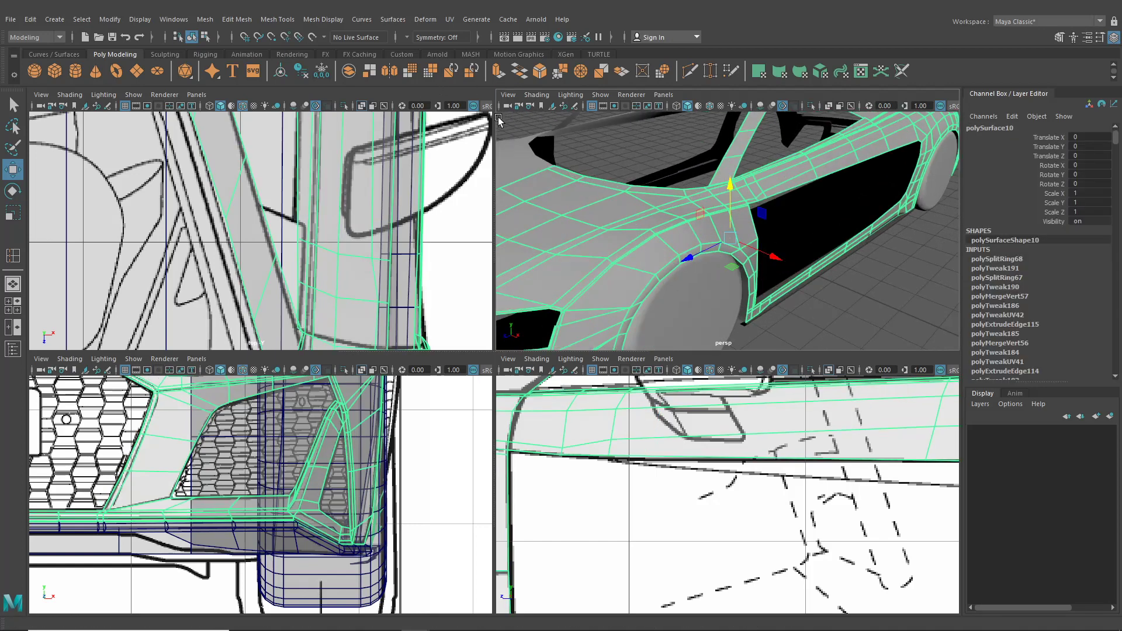
Restore the wireframe overlay in the perspective view and maximize that view on the whole car
{"action": "left_click", "coordinate": [699, 106]}
{"action": "key", "text": "space"}
{"action": "left_click", "coordinate": [826, 430]}
{"action": "right_click_drag", "start_coordinate": [827, 430], "coordinate": [753, 415], "text": "alt"}
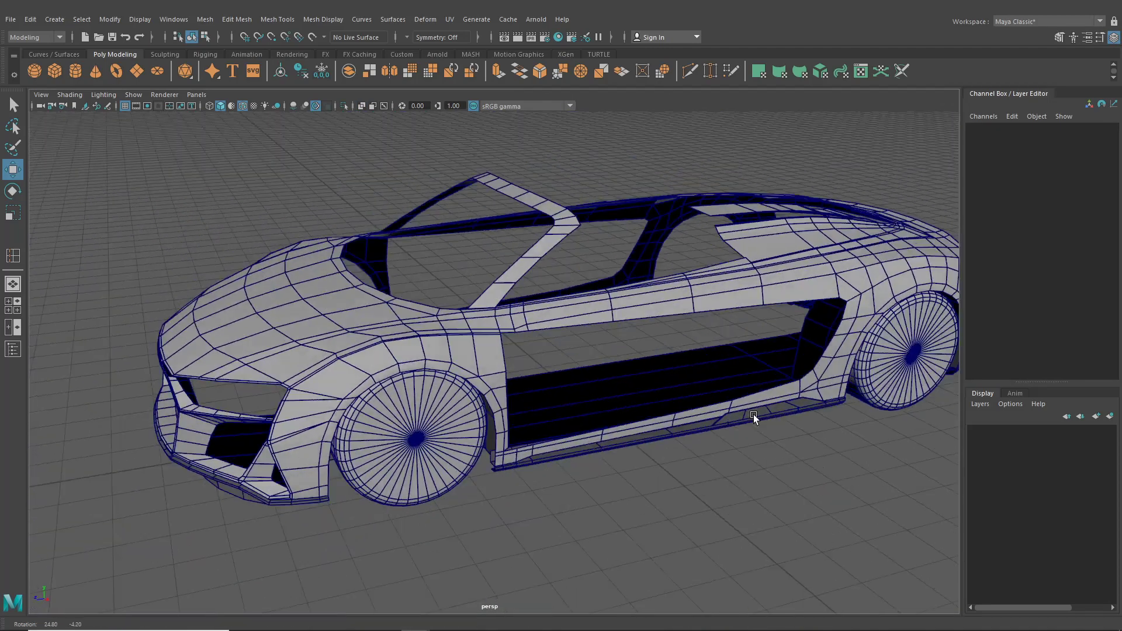
Examine the car body's topology around the door opening, front fender, windshield frame and rear from several angles
{"action": "mouse_move", "coordinate": [753, 415]}
{"action": "left_mouse_down", "text": "alt"}
{"action": "mouse_move", "coordinate": [696, 403]}
{"action": "mouse_move", "coordinate": [739, 401]}
{"action": "left_mouse_up", "text": "alt"}
{"action": "scroll", "coordinate": [617, 304], "scroll_direction": "up", "scroll_amount": 3}
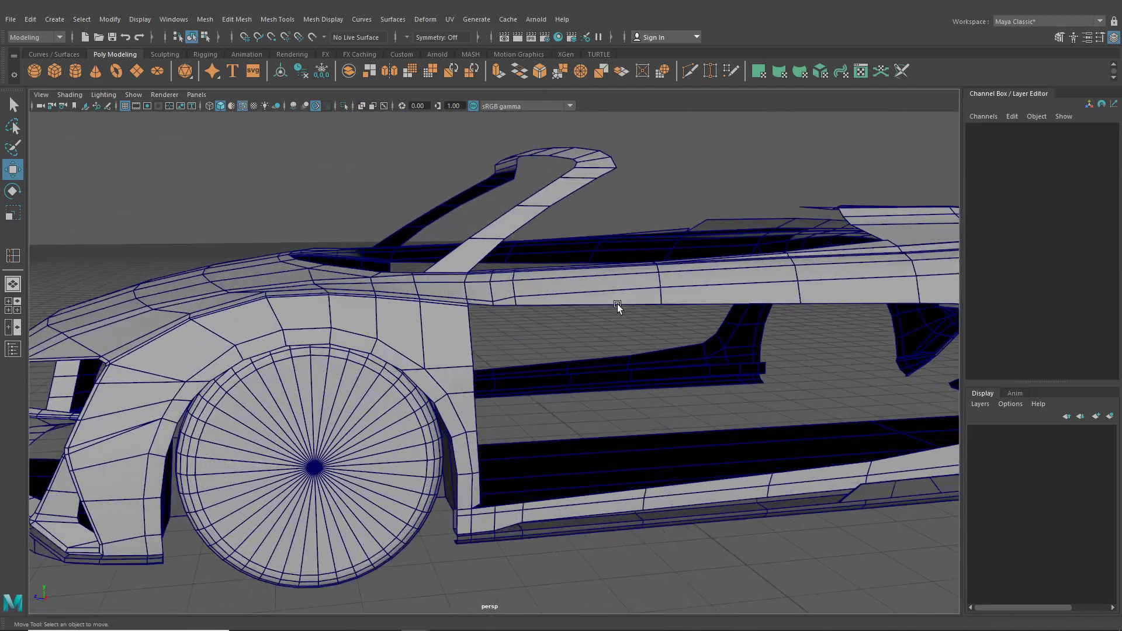
{"action": "scroll", "coordinate": [675, 364], "scroll_direction": "down", "scroll_amount": 3}
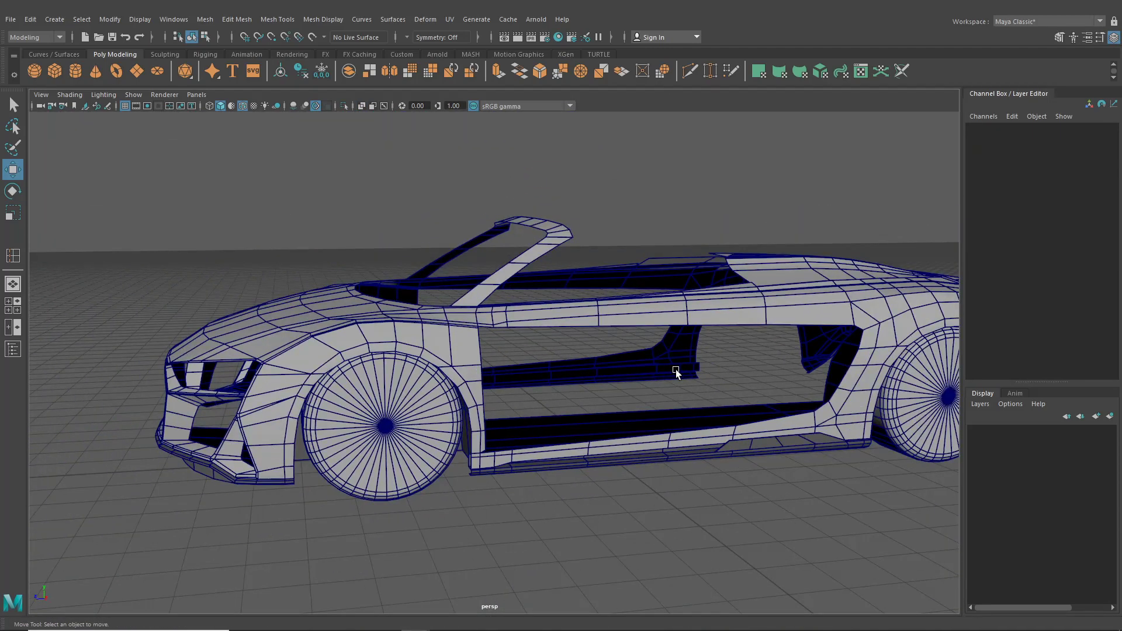
{"action": "scroll", "coordinate": [675, 372], "scroll_direction": "down", "scroll_amount": 2}
{"action": "left_click_drag", "start_coordinate": [672, 371], "coordinate": [577, 391], "text": "alt"}
{"action": "left_click_drag", "start_coordinate": [526, 422], "coordinate": [480, 300], "text": "alt"}
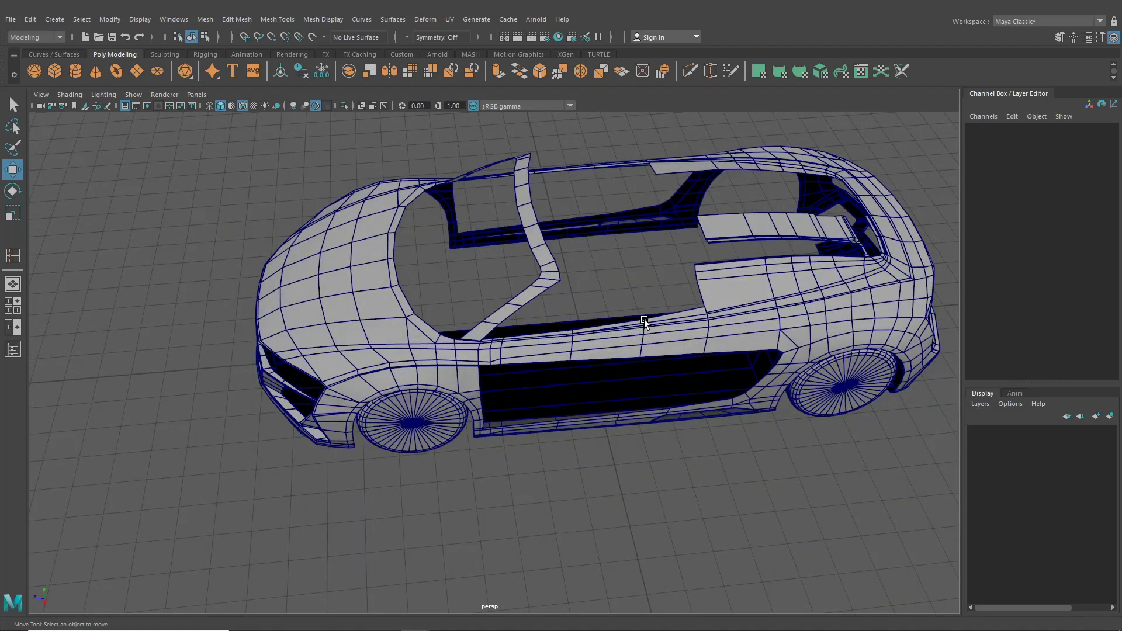
{"action": "left_click_drag", "start_coordinate": [651, 320], "coordinate": [538, 348], "text": "alt"}
{"action": "scroll", "coordinate": [631, 341], "scroll_direction": "up", "scroll_amount": 5}
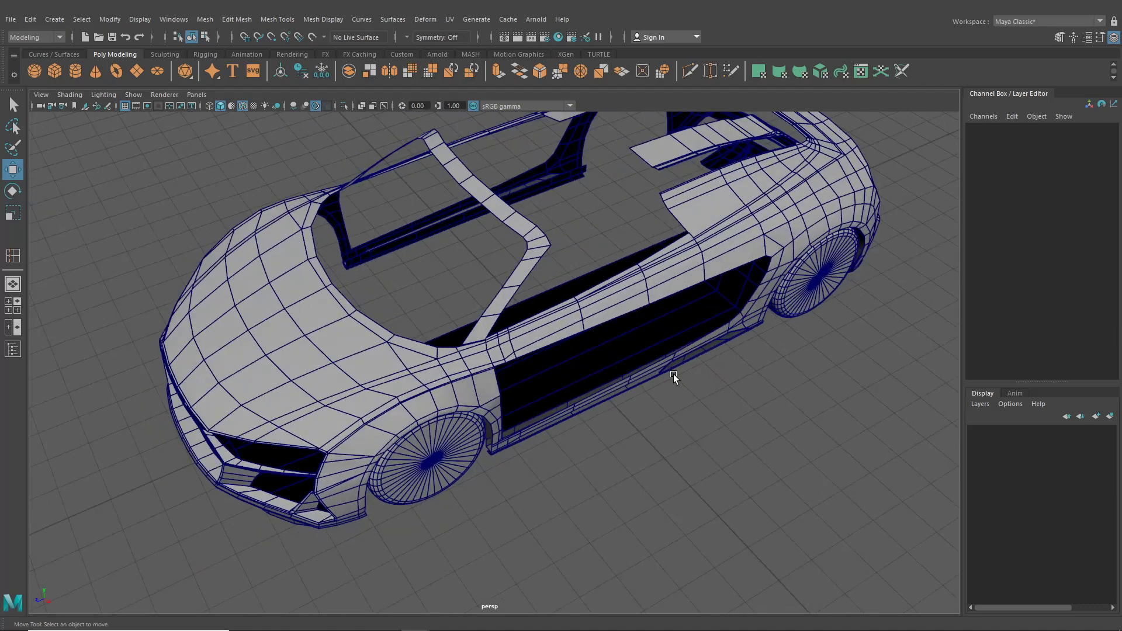
{"action": "middle_click_drag", "start_coordinate": [673, 374], "coordinate": [673, 419], "text": "alt"}
{"action": "left_click_drag", "start_coordinate": [580, 289], "coordinate": [460, 315], "text": "alt"}
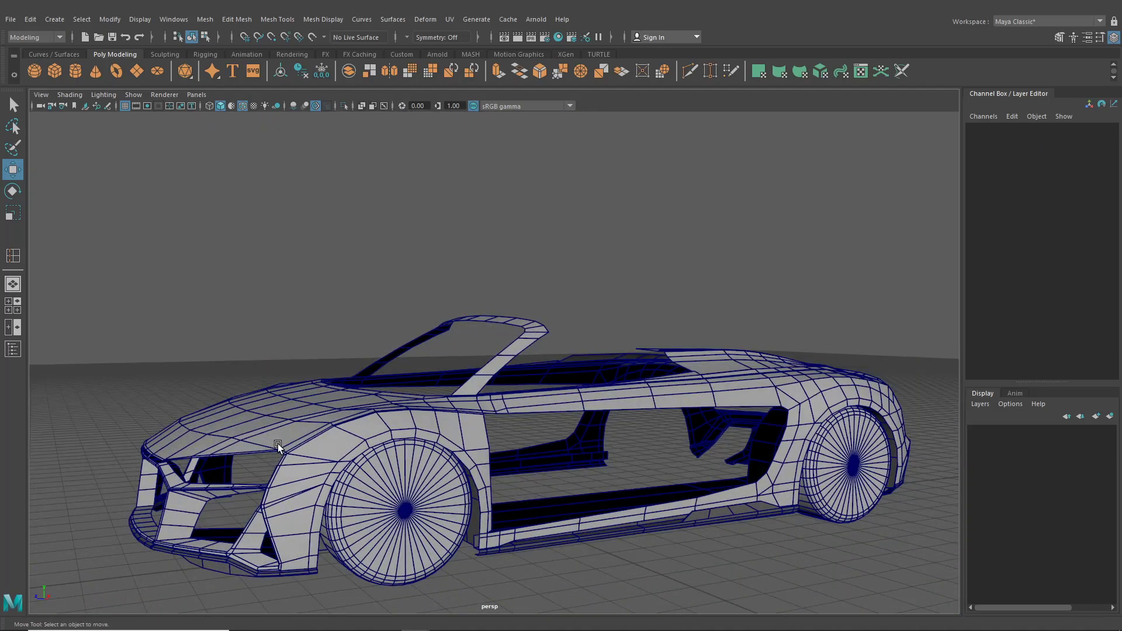
{"action": "left_click_drag", "start_coordinate": [876, 374], "coordinate": [633, 423], "text": "alt"}
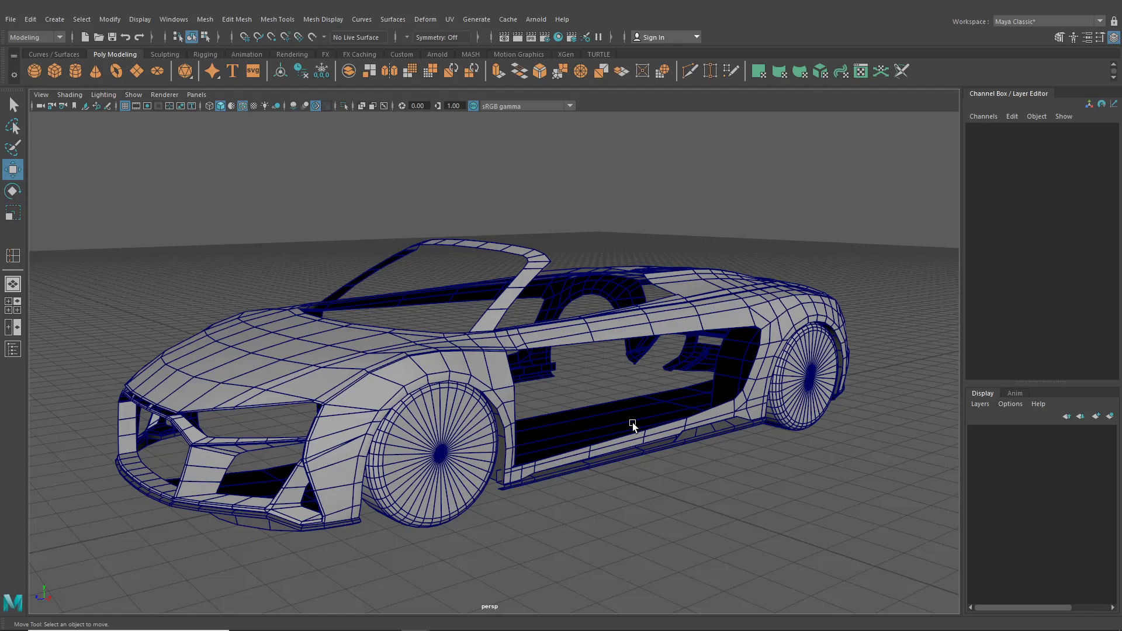
{"action": "scroll", "coordinate": [622, 333], "scroll_direction": "up", "scroll_amount": 3}
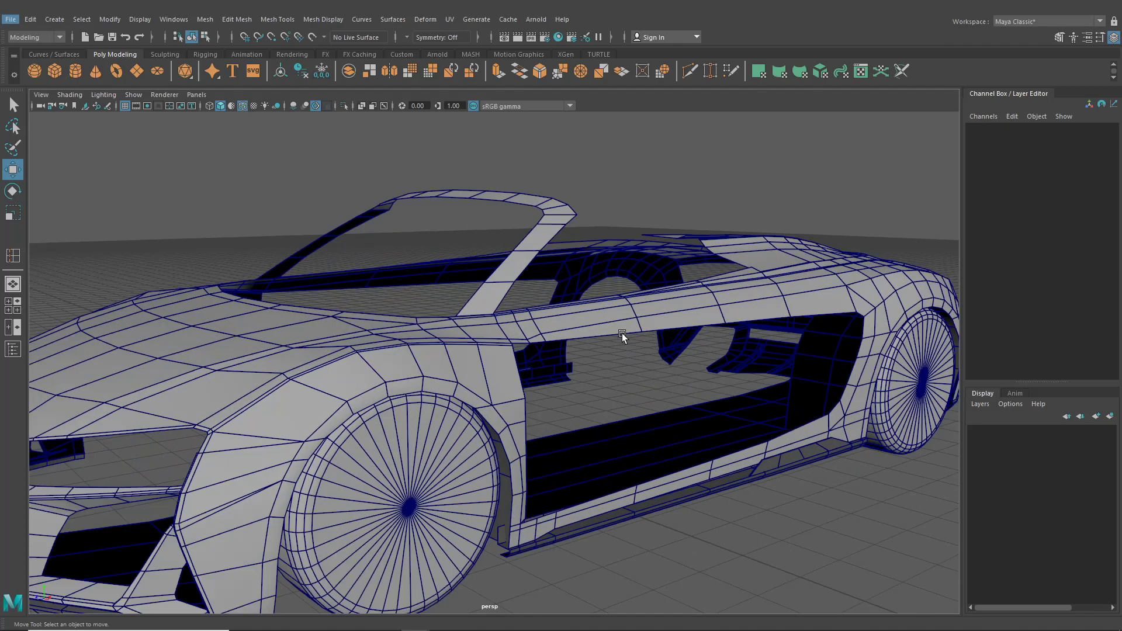
{"action": "left_click_drag", "start_coordinate": [622, 333], "coordinate": [626, 362], "text": "alt"}
{"action": "scroll", "coordinate": [577, 344], "scroll_direction": "down", "scroll_amount": 5}
{"action": "scroll", "coordinate": [576, 361], "scroll_direction": "up", "scroll_amount": 4}
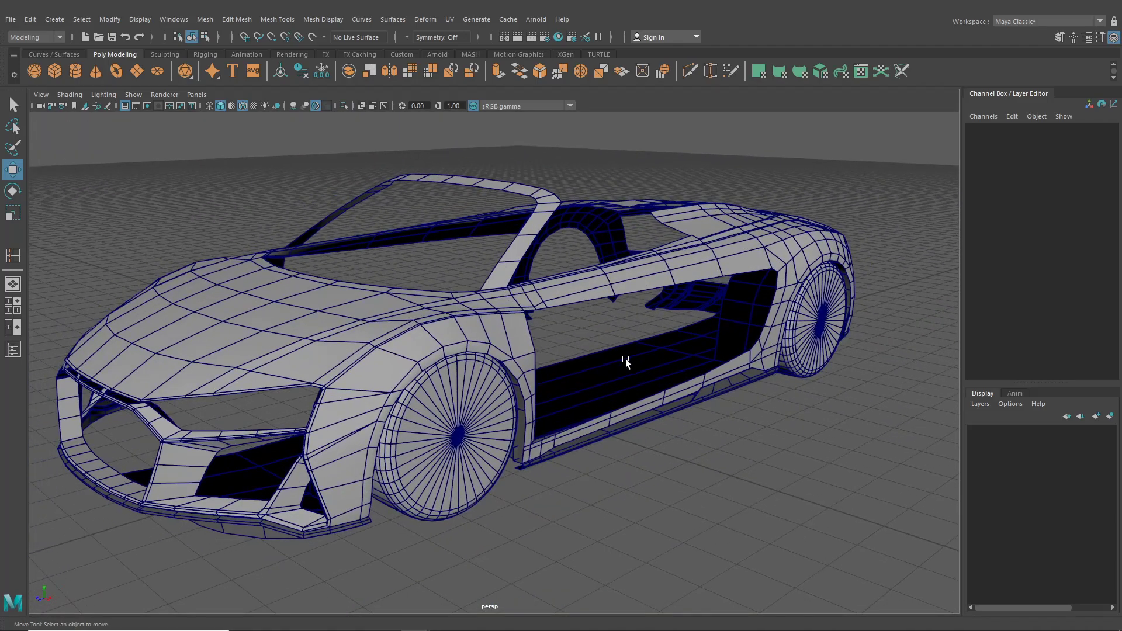